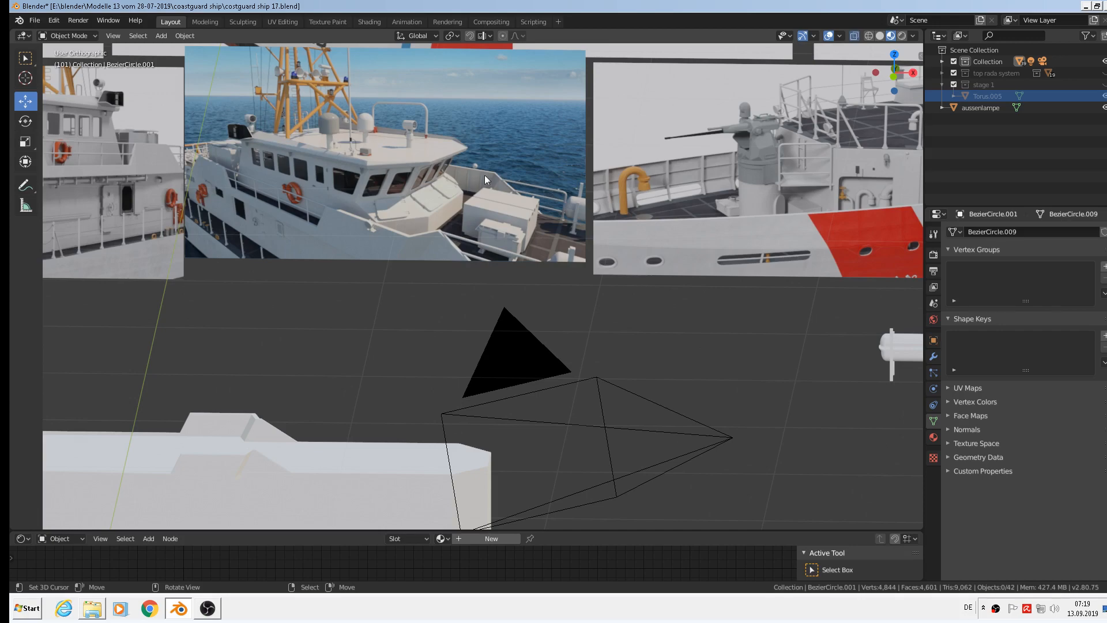
In front view, select the four detached deck fittings and move them about -2.99 m in X and -0.397 m in Z onto the hull
scroll(582, 194, "down", 3)
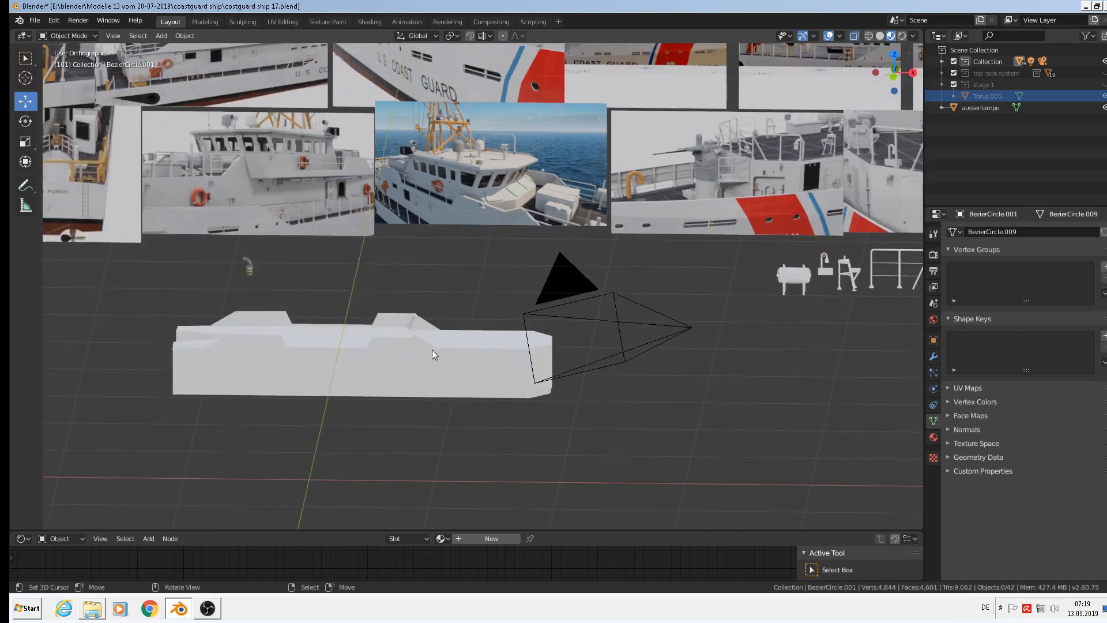
scroll(755, 326, "down", 4)
key("KP_1")
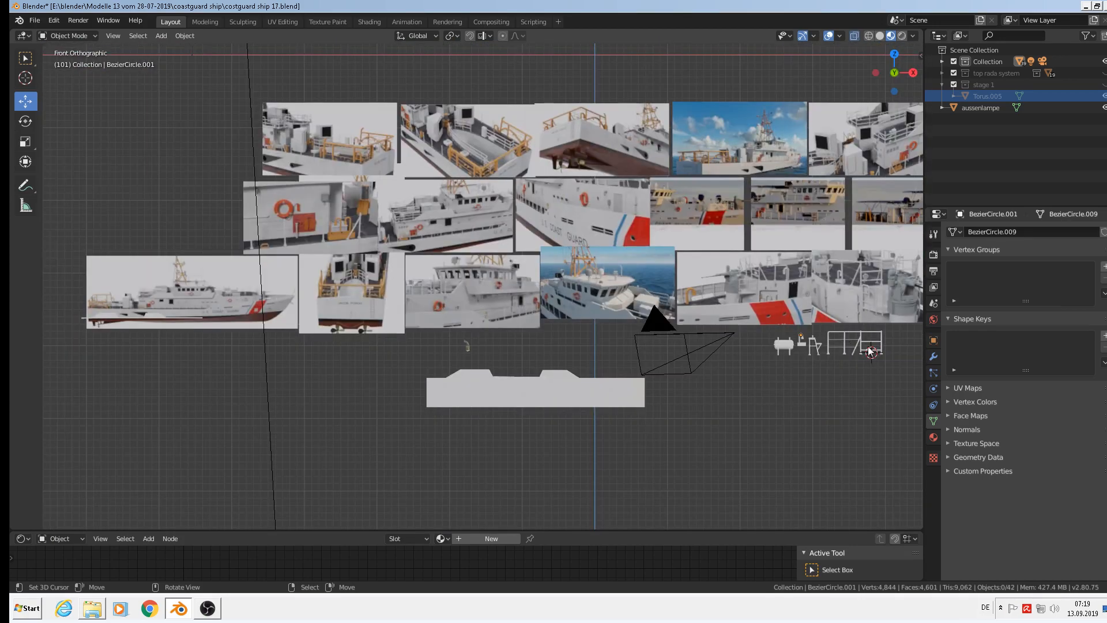
scroll(870, 350, "up", 1)
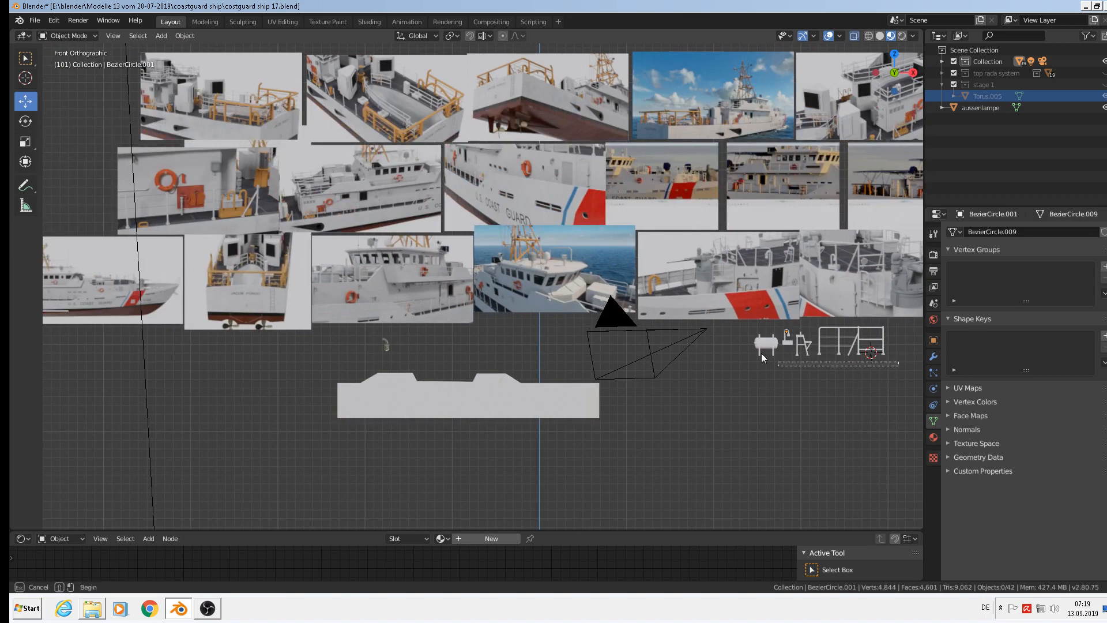
left_click_drag(897, 365, 742, 318)
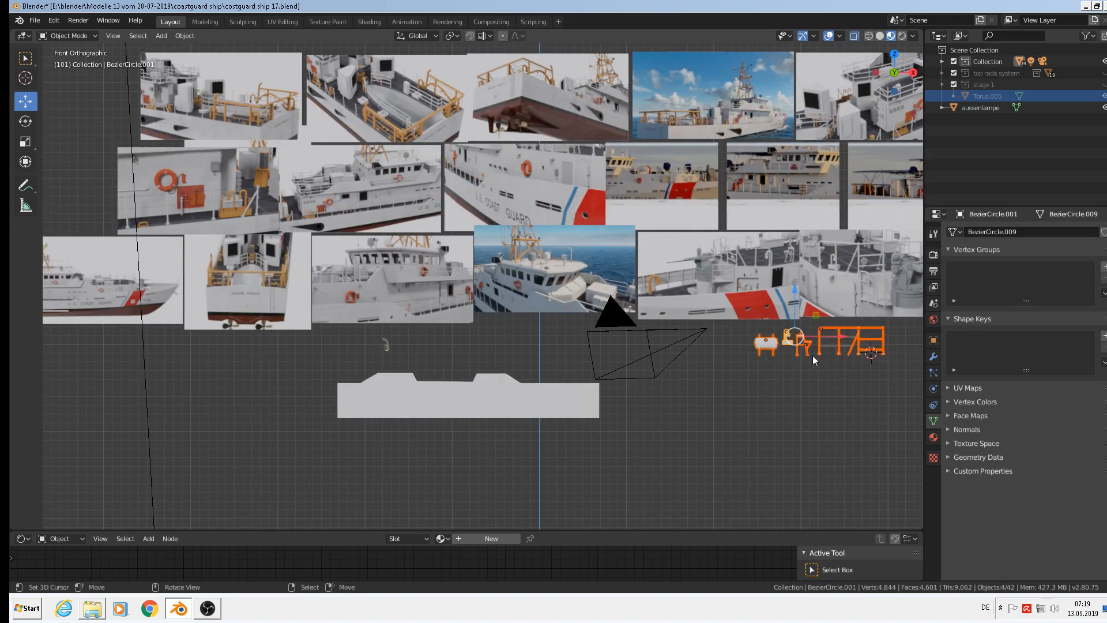
left_click_drag(811, 355, 555, 385)
Scale the four fittings by about 0.435 and lower them about 0.052 m onto the deck
scroll(565, 397, "up", 4)
scroll(565, 403, "up", 4)
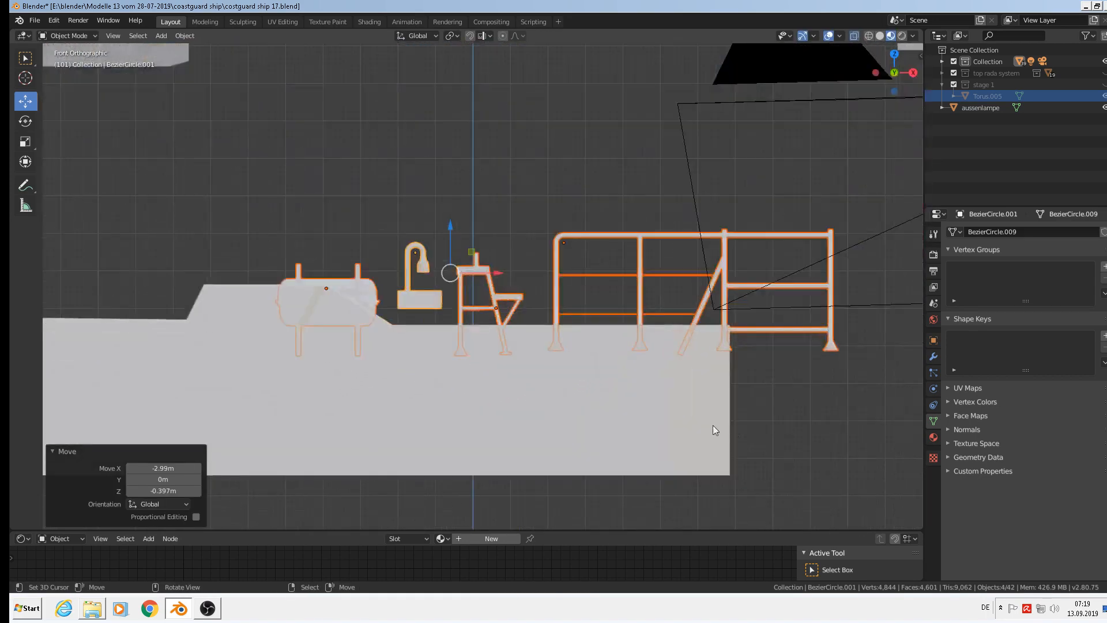
key("s")
left_click(542, 378)
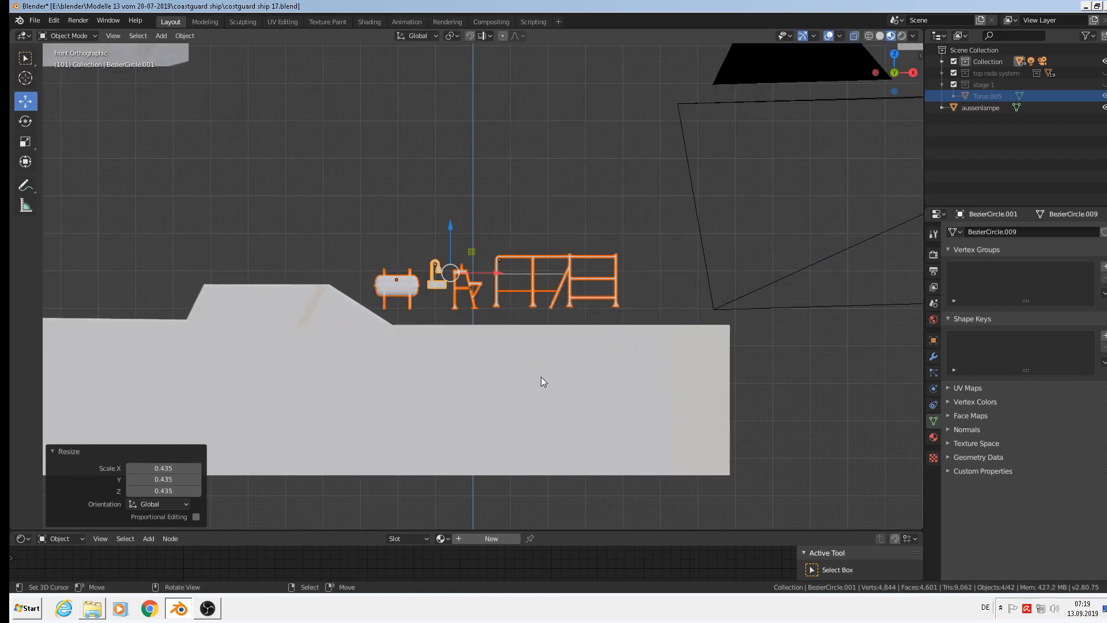
key("g")
key("z")
left_click(445, 247)
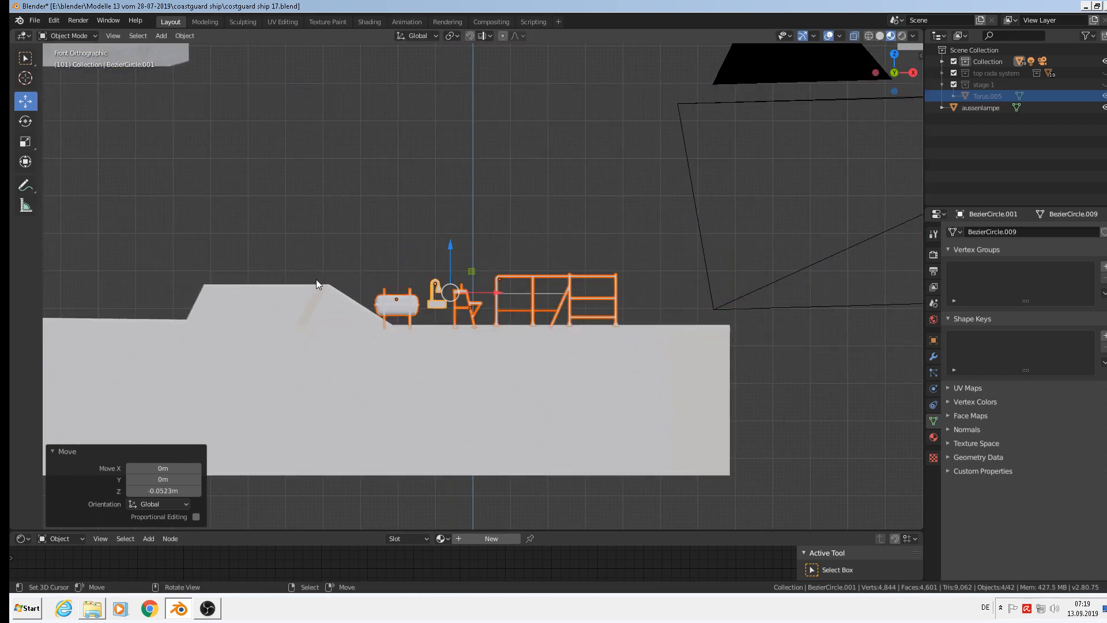
Scale the four fittings again by about 0.877 and lower them about 0.009 m to the deck surface
key("s")
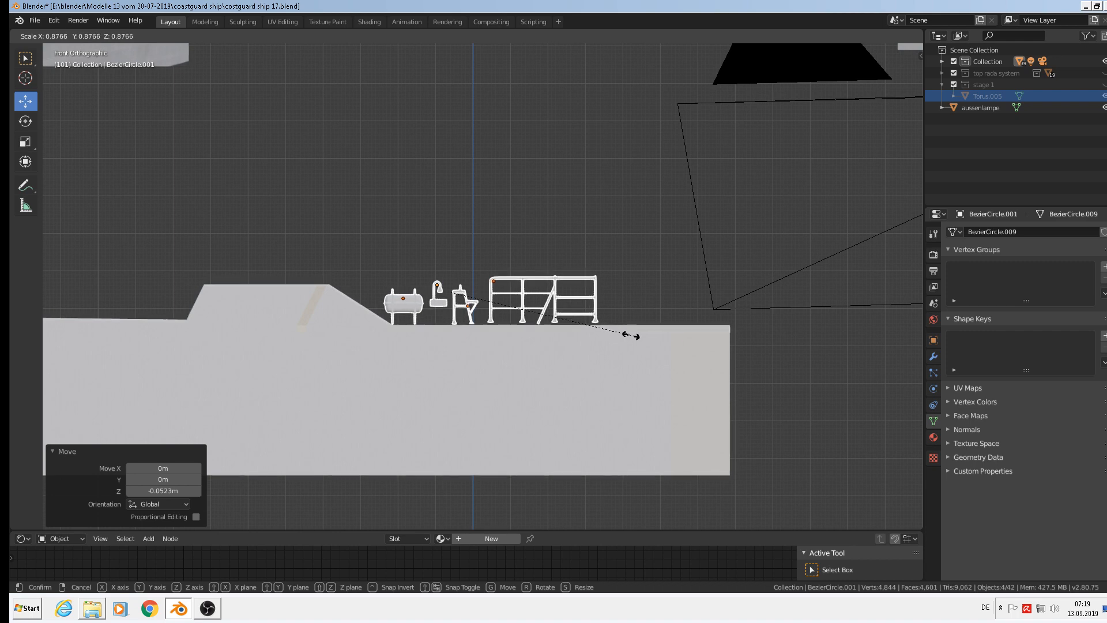
left_click(634, 335)
key("g")
key("z")
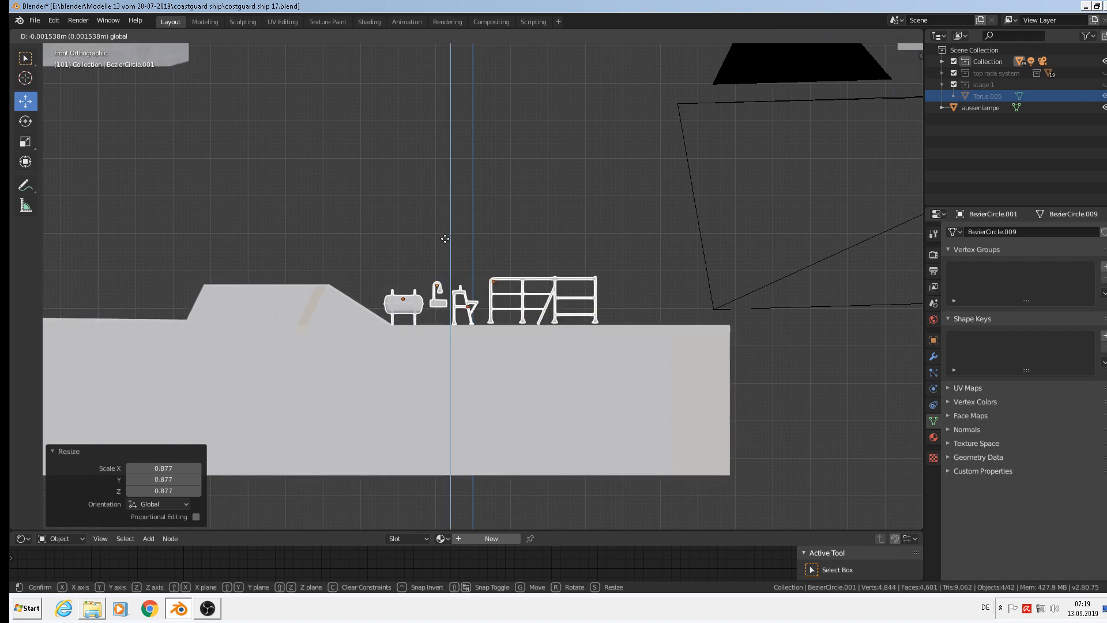
left_click(445, 242)
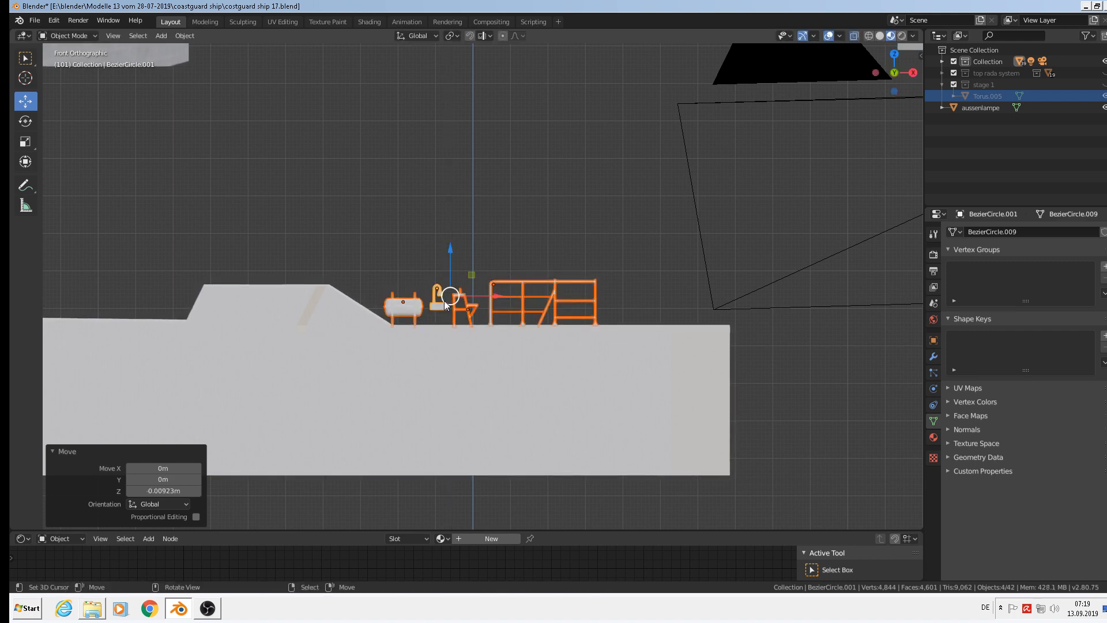
Enlarge only the tank by about 1.554 and raise it about 0.042 m so its legs stand at deck level
scroll(445, 304, "up", 1)
left_click(403, 305)
key("s")
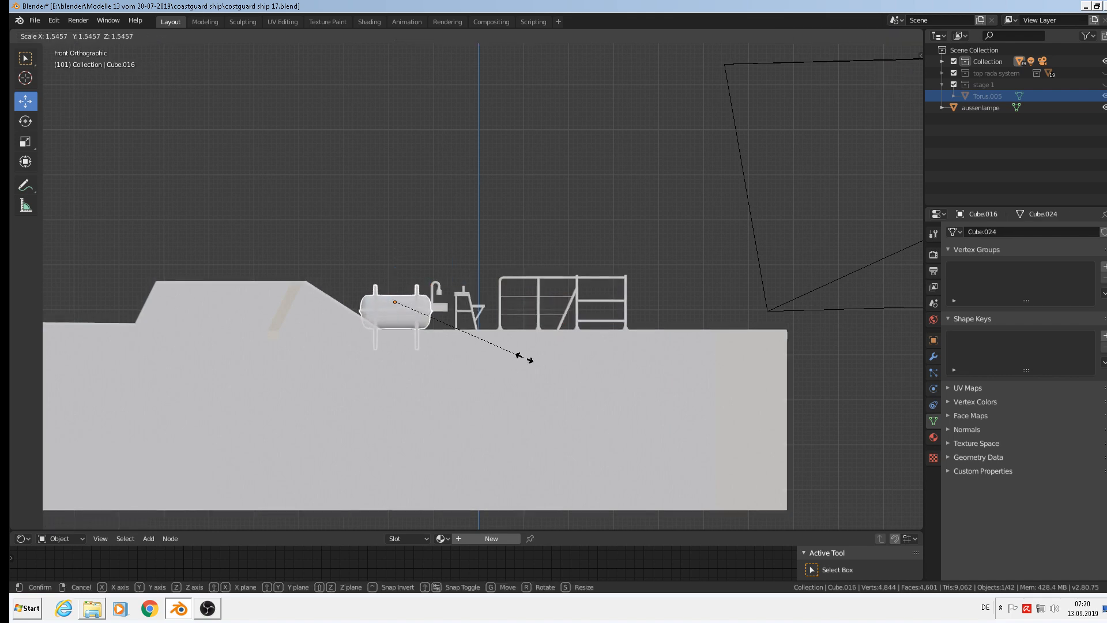
left_click(526, 358)
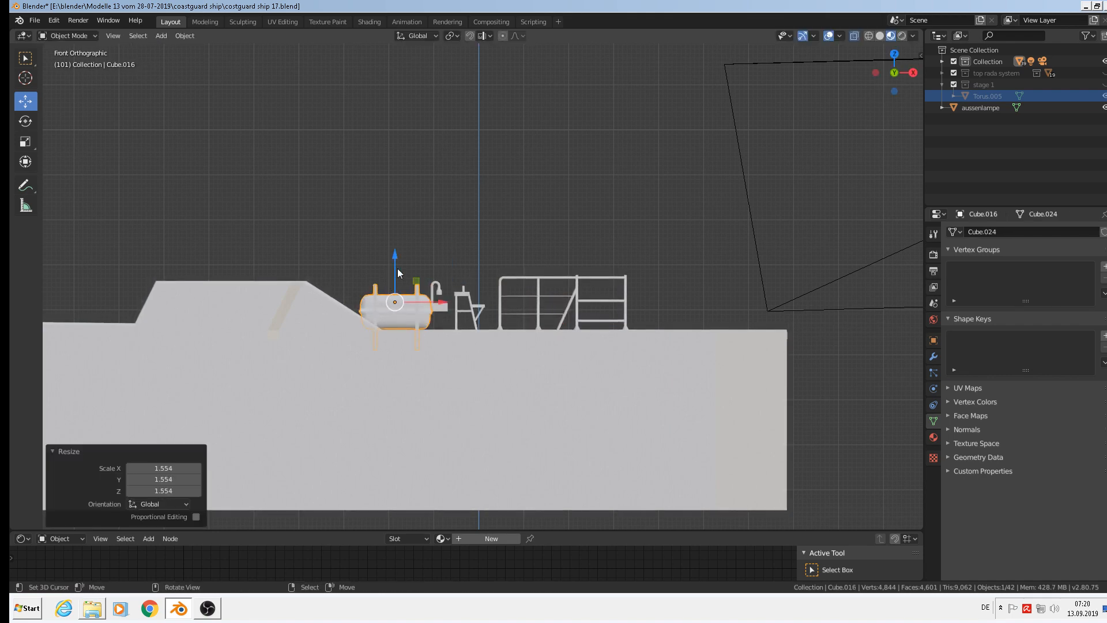
left_click_drag(396, 265, 396, 247)
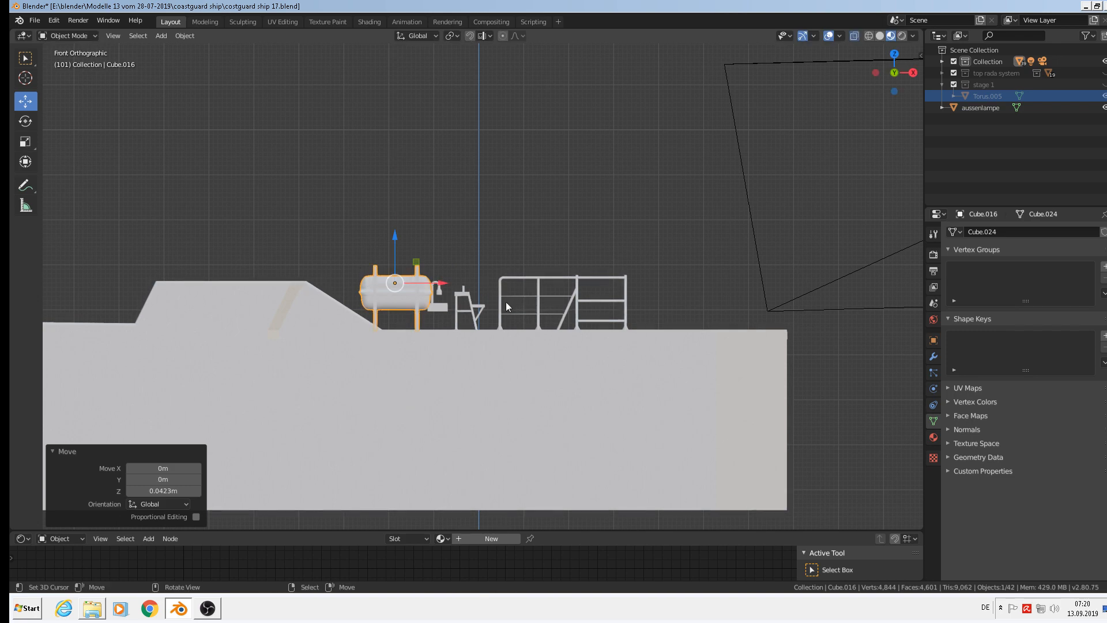
Move the railing onto the ship's front corner, including about 0.484 m along X
middle_click_drag(644, 331, 675, 233)
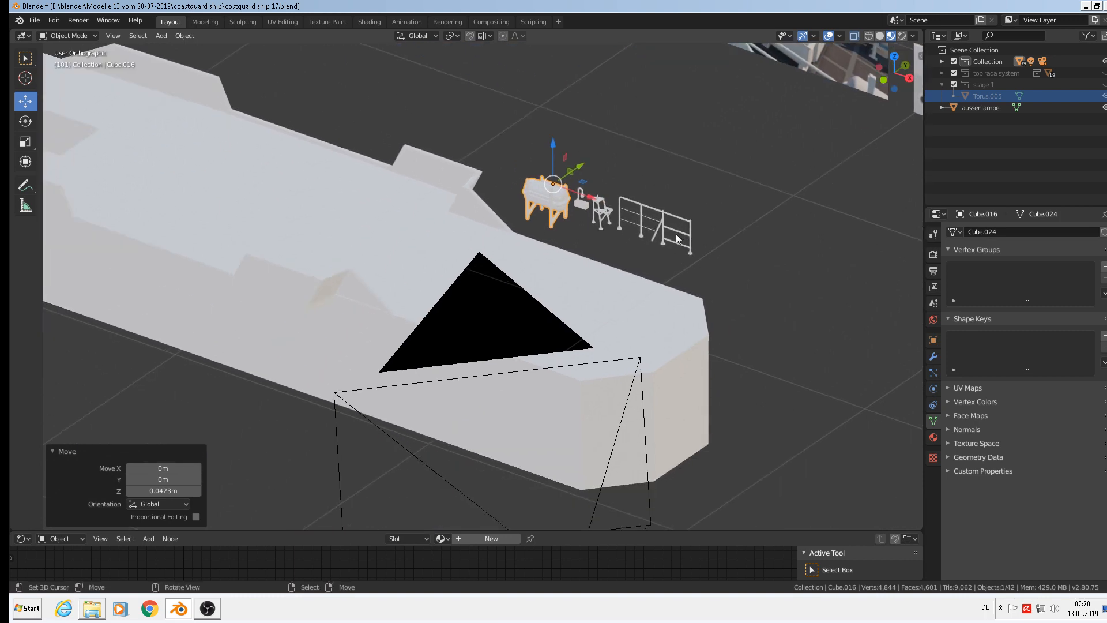
left_click(674, 232)
middle_click_drag(662, 319, 646, 272)
left_click_drag(685, 181, 453, 318)
left_click_drag(402, 271, 490, 349)
middle_click_drag(490, 349, 432, 375)
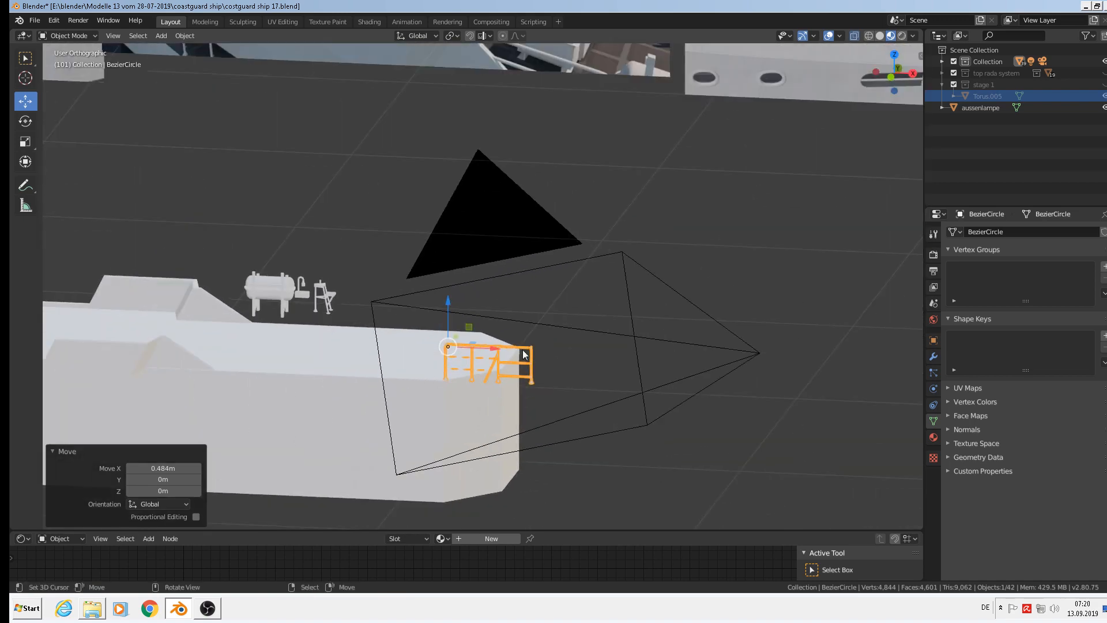
In top view, rotate the railing about -48° so it runs along the deck's angled front corner edge
middle_click_drag(516, 367, 673, 64)
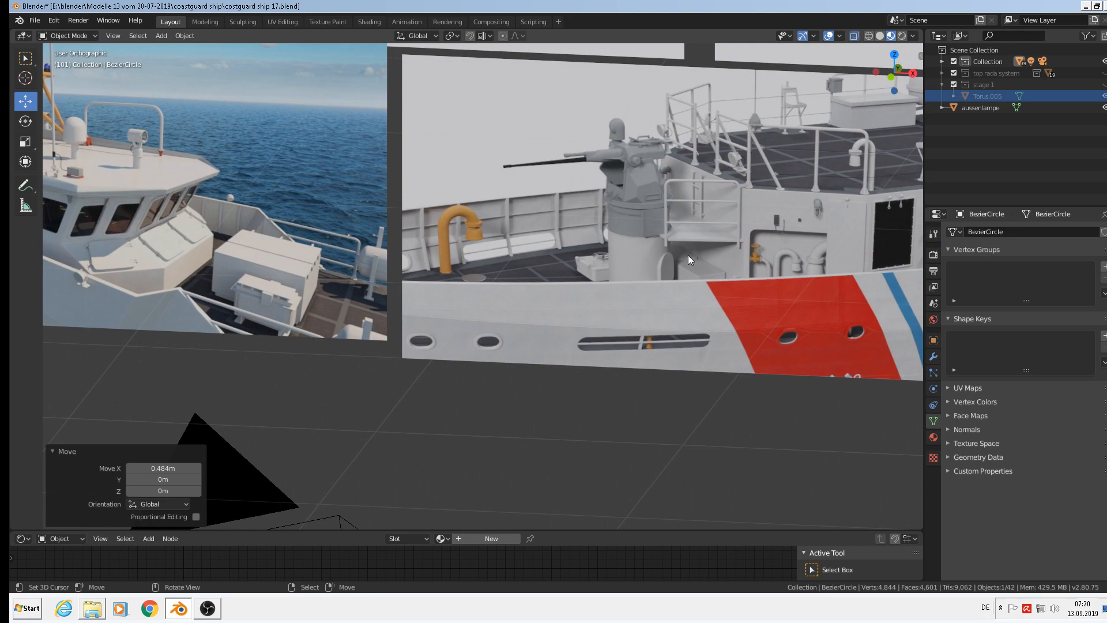
middle_click_drag(689, 260, 583, 257)
scroll(583, 257, "up", 3)
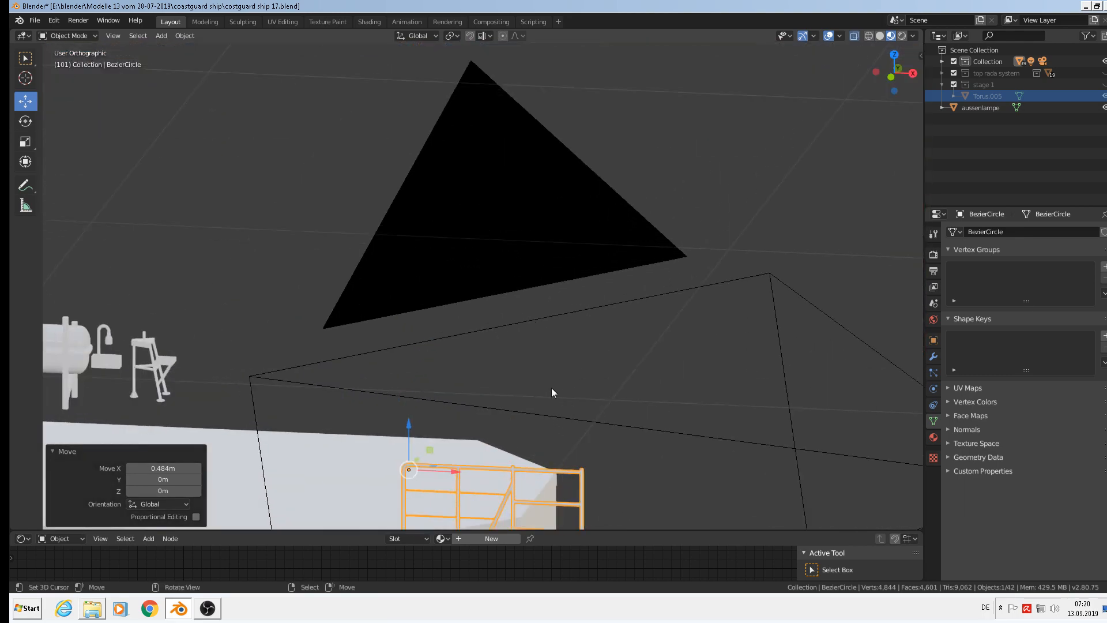
middle_click_drag(551, 387, 530, 422)
key("KP_7")
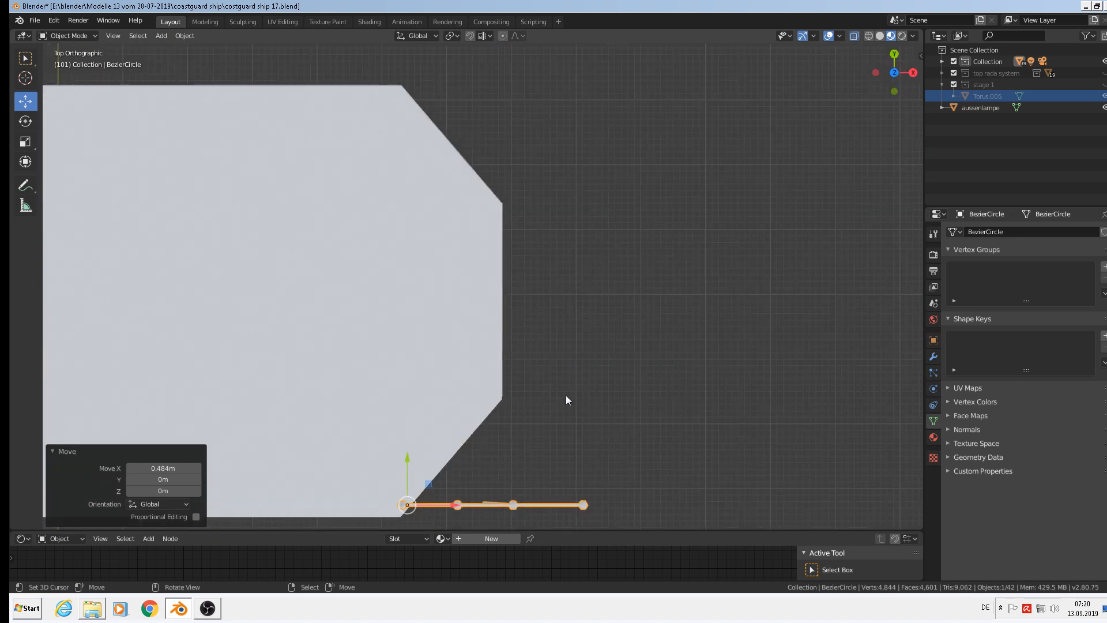
middle_click_drag(557, 387, 669, 323, "shift")
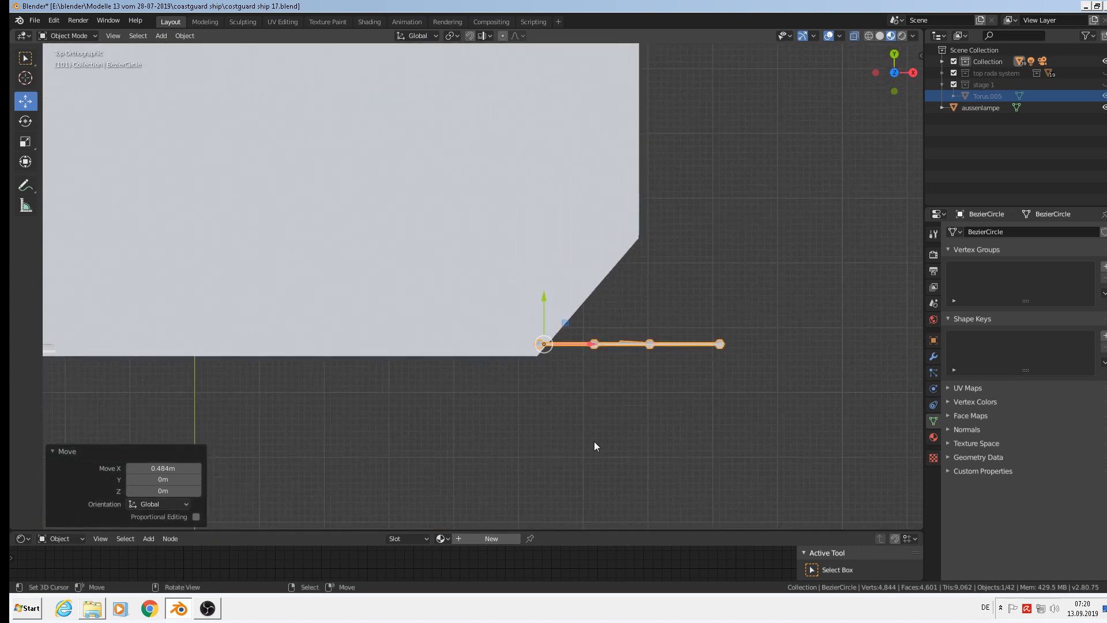
key("r")
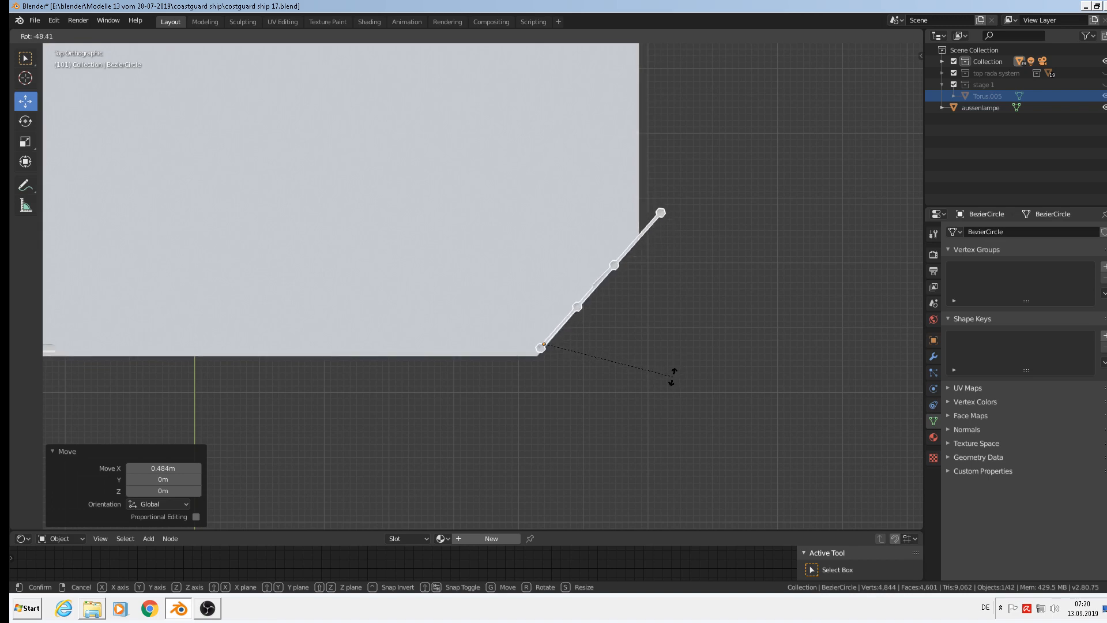
left_click(672, 377)
Shift the railing about 0.016 m along Y and raise it about 0.003 m so its feet rest on the deck
middle_click_drag(673, 376, 652, 334)
scroll(598, 280, "up", 3)
left_click_drag(477, 209, 502, 184)
middle_click_drag(503, 184, 503, 168)
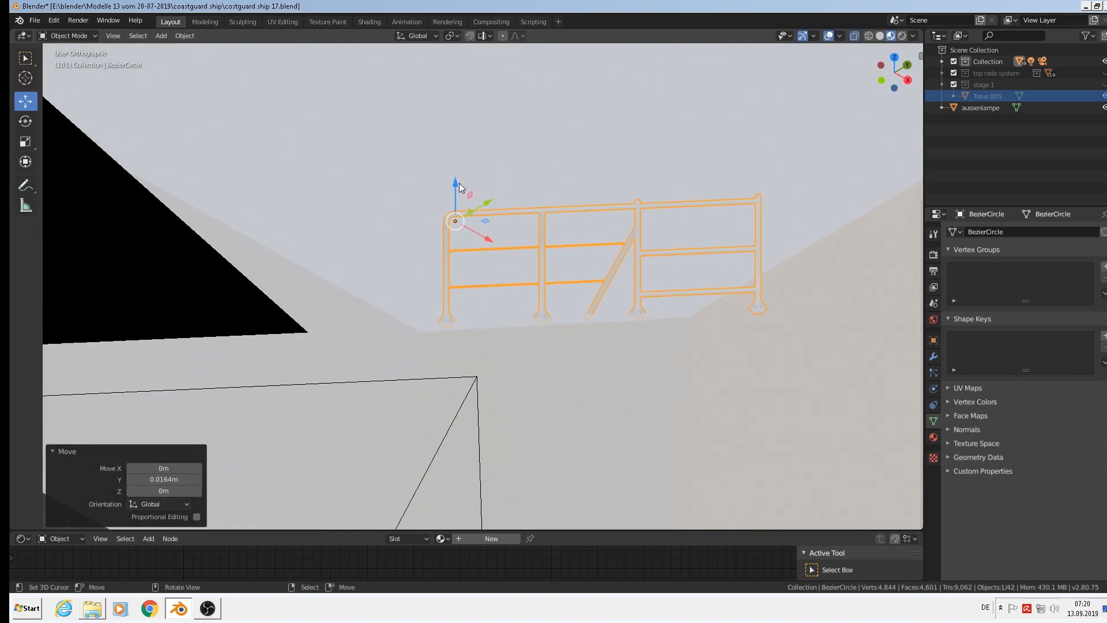
left_click_drag(457, 185, 455, 180)
scroll(609, 242, "up", 2)
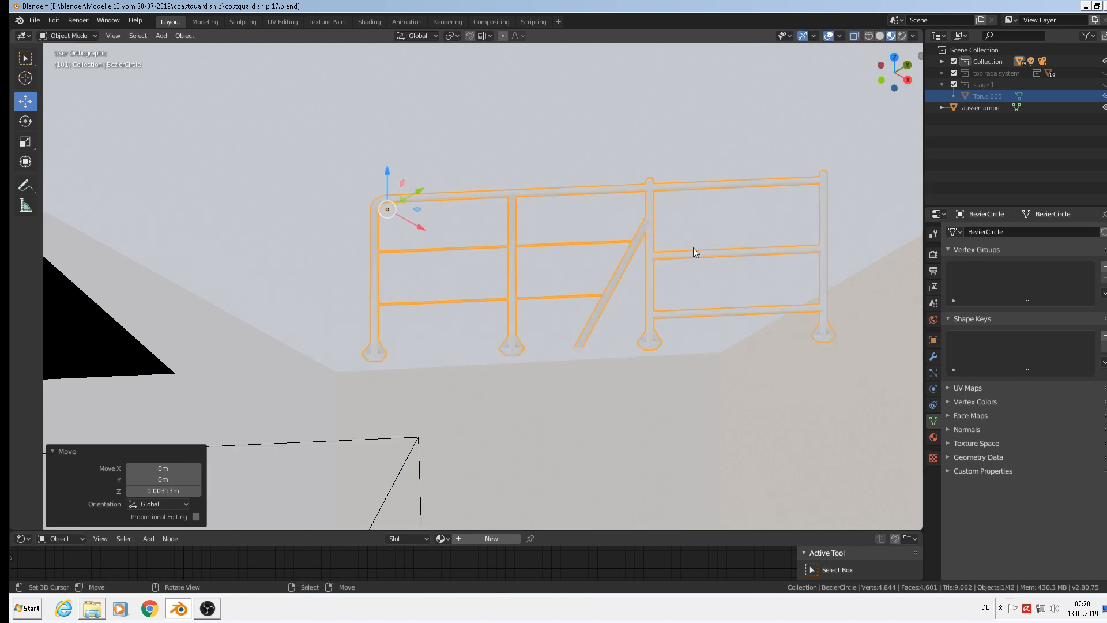
In Edit Mode with Local orientation, move all railing geometry except the curved end post about 0.017 m along local X
middle_click_drag(693, 241, 679, 188)
middle_click_drag(717, 380, 550, 348, "shift")
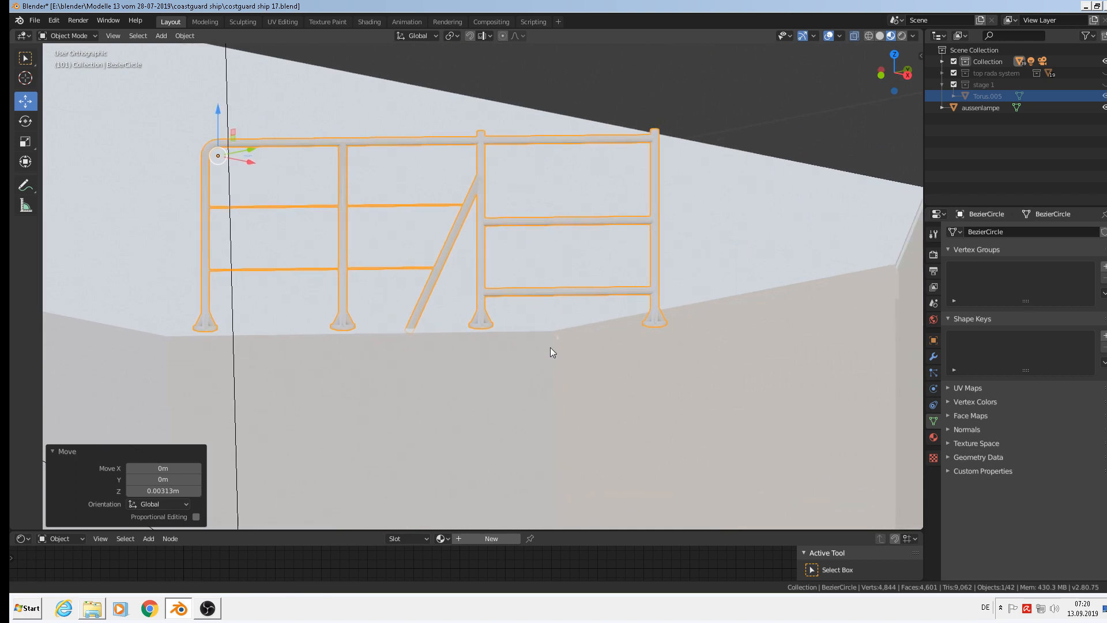
scroll(550, 347, "down", 1)
key("Tab")
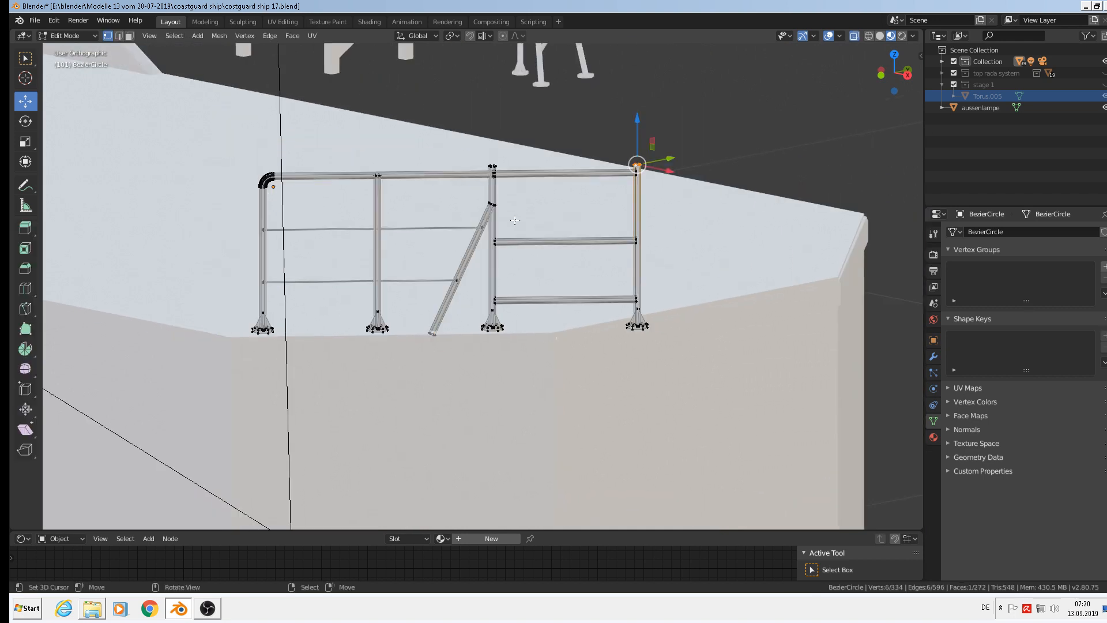
key("alt+a")
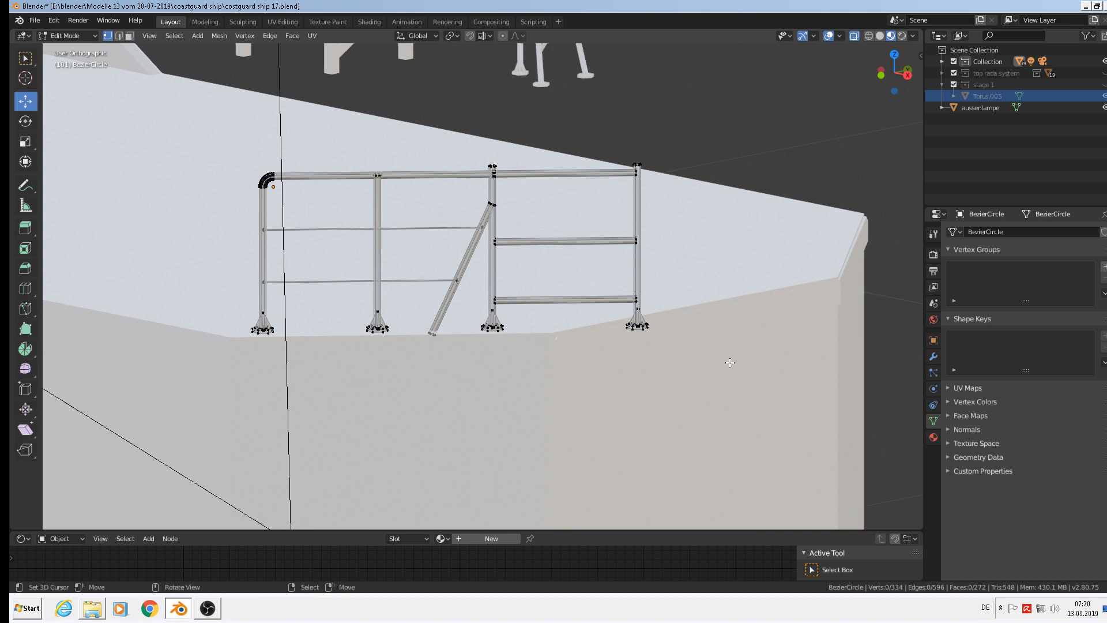
key("b")
left_click_drag(700, 362, 353, 138)
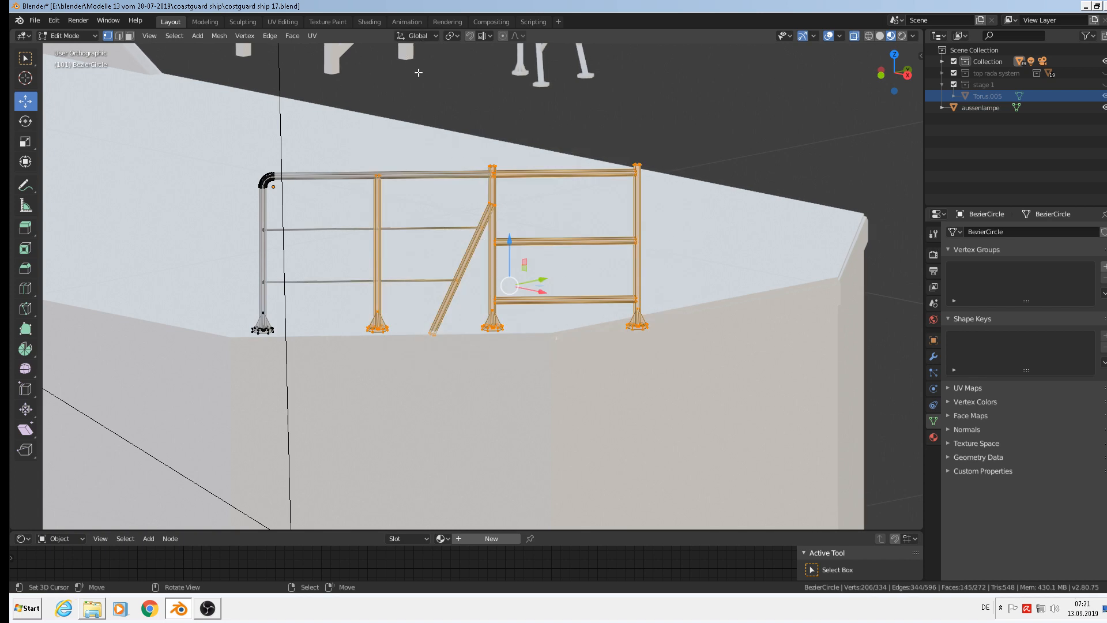
left_click(420, 36)
left_click(405, 95)
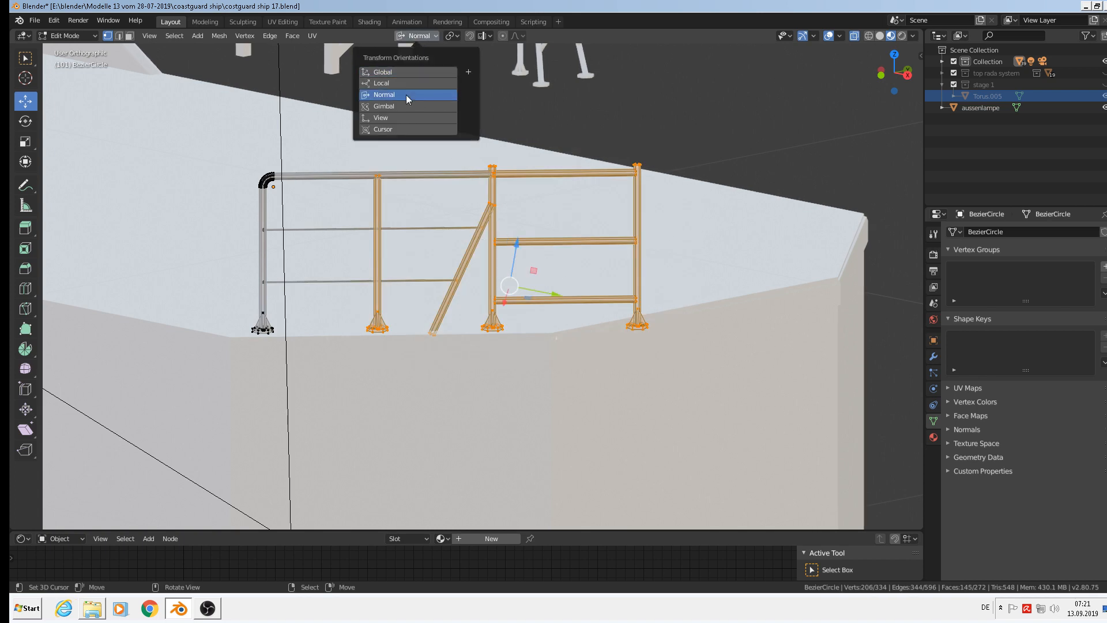
left_click(403, 71)
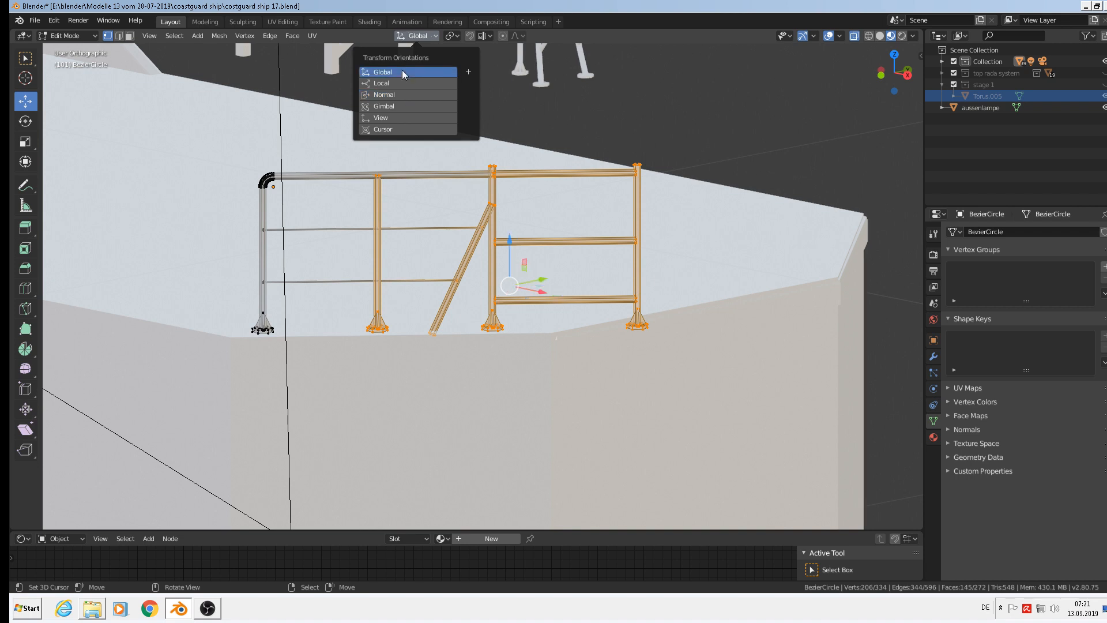
left_click(421, 36)
left_click(406, 85)
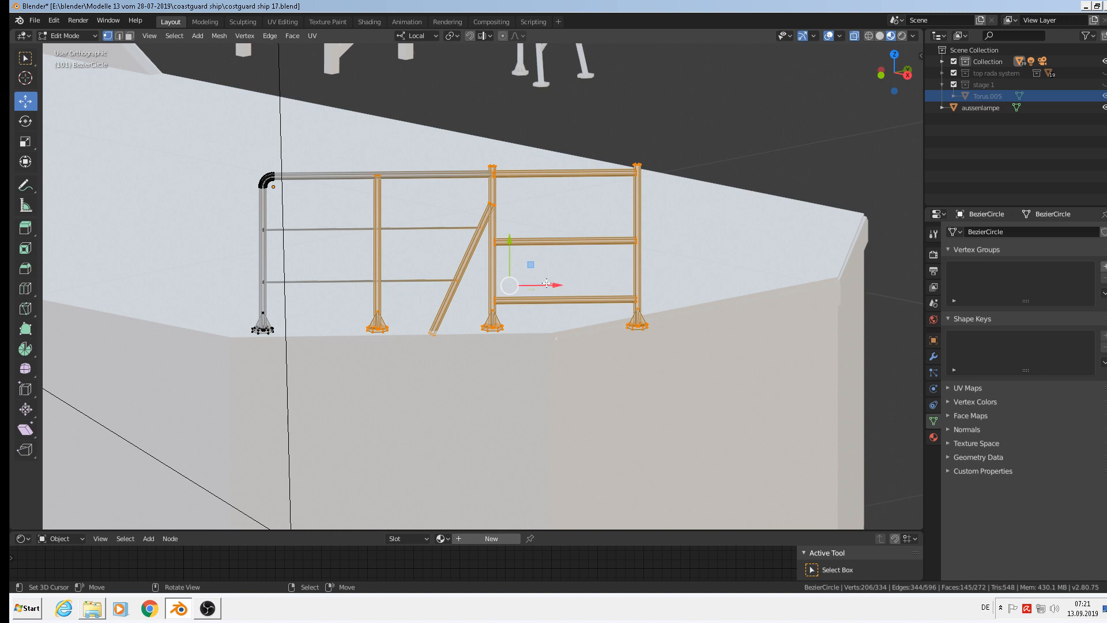
key("g")
key("x")
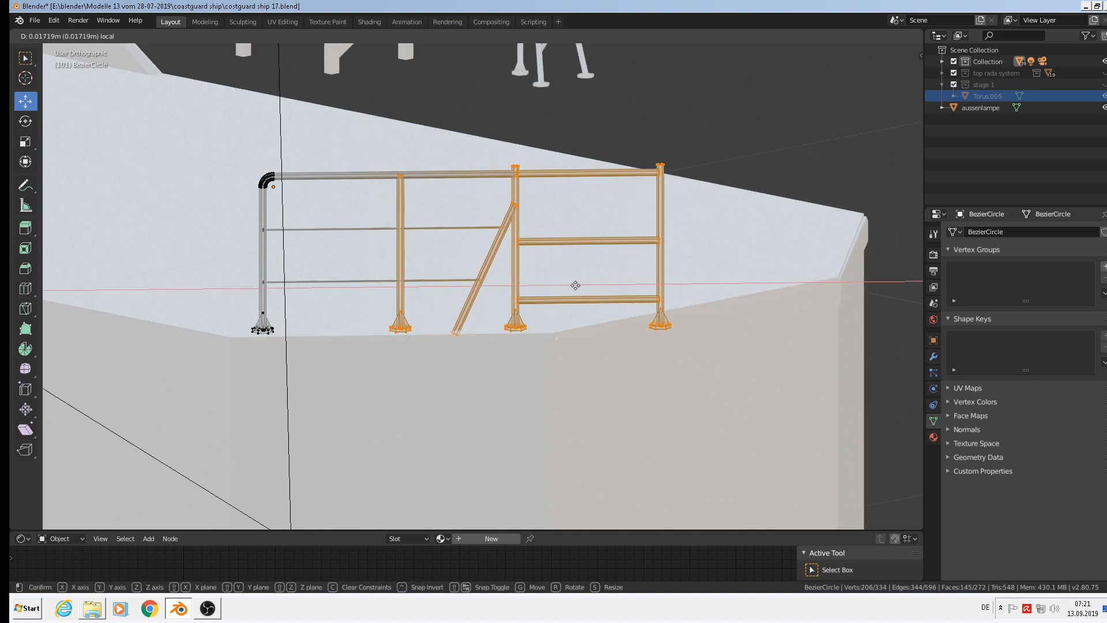
left_click(575, 285)
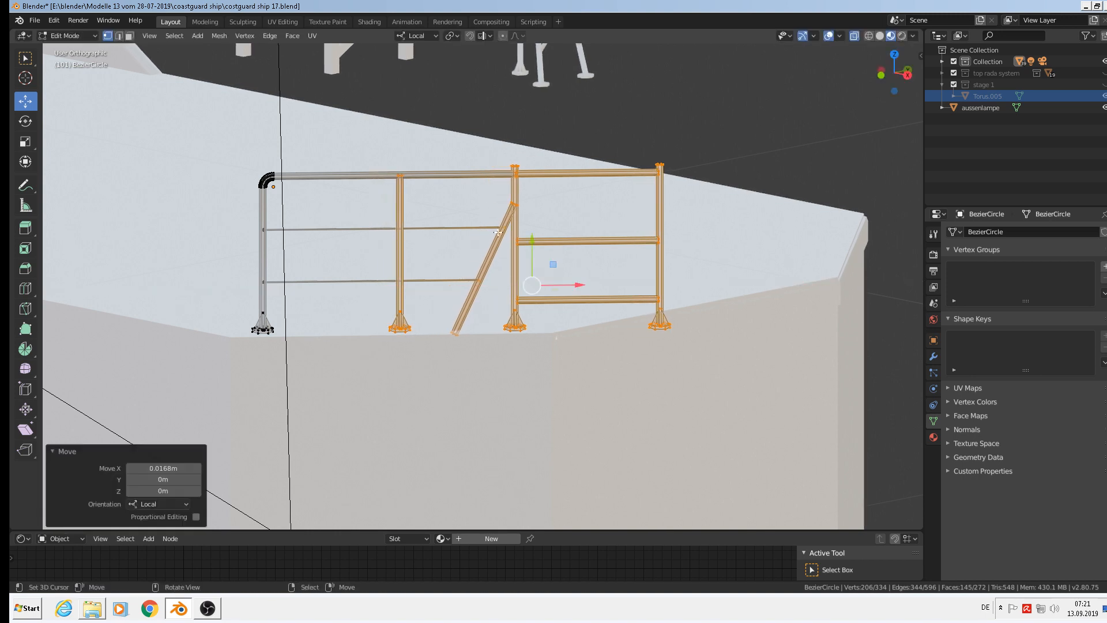
Try to move the railing's last two posts and their crossbars about 0.015 m along local X, and undo the move
left_click(764, 341)
key("b")
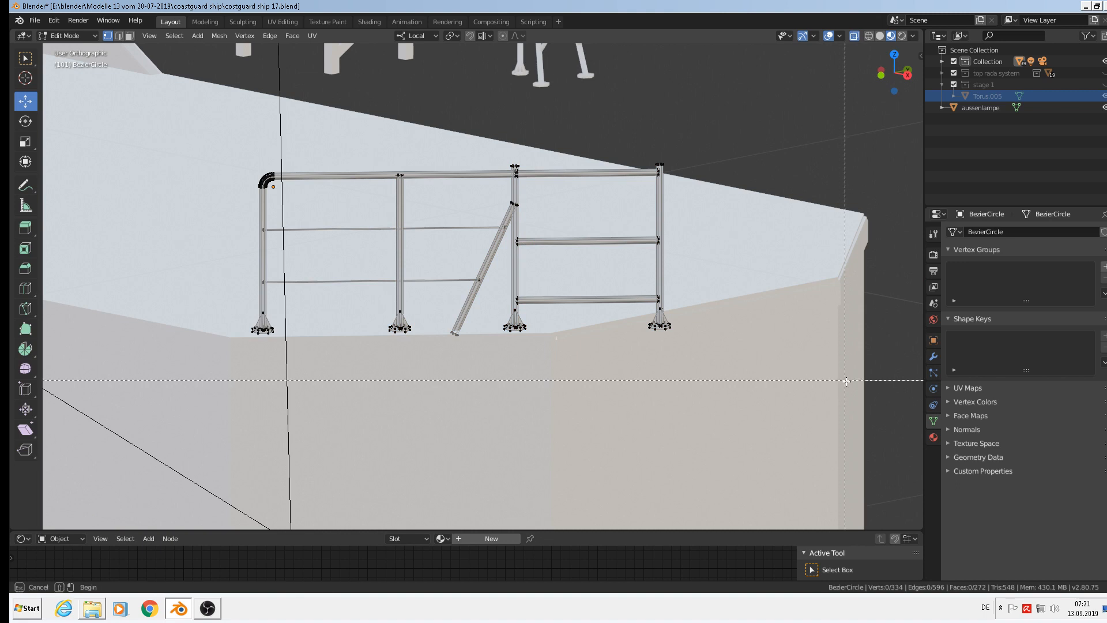
left_click_drag(451, 201, 452, 120)
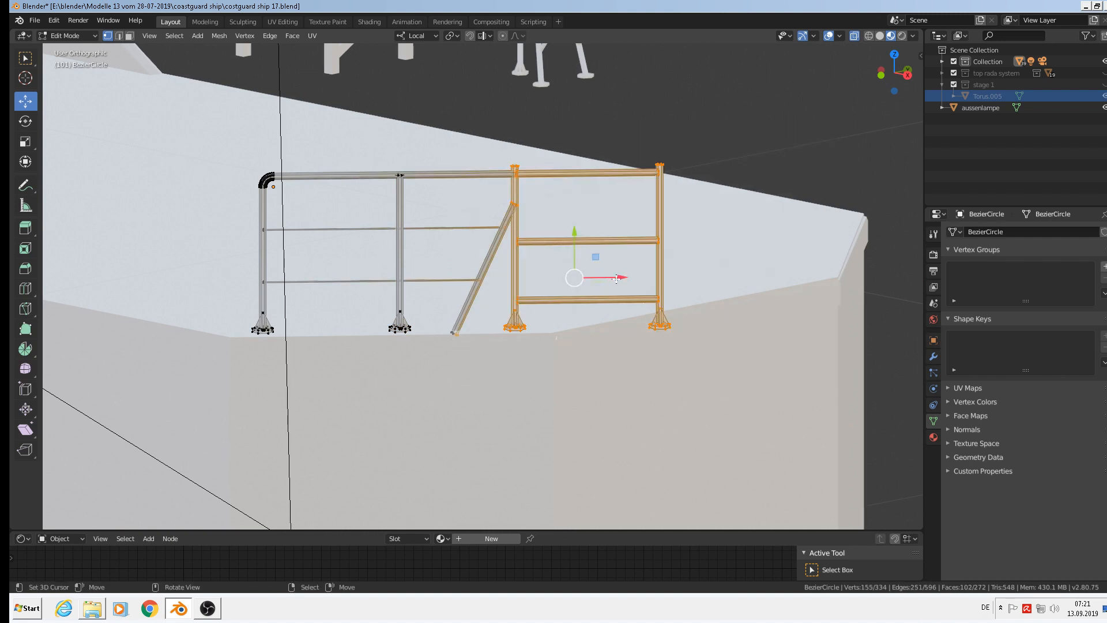
key("g")
key("x")
left_click(640, 280)
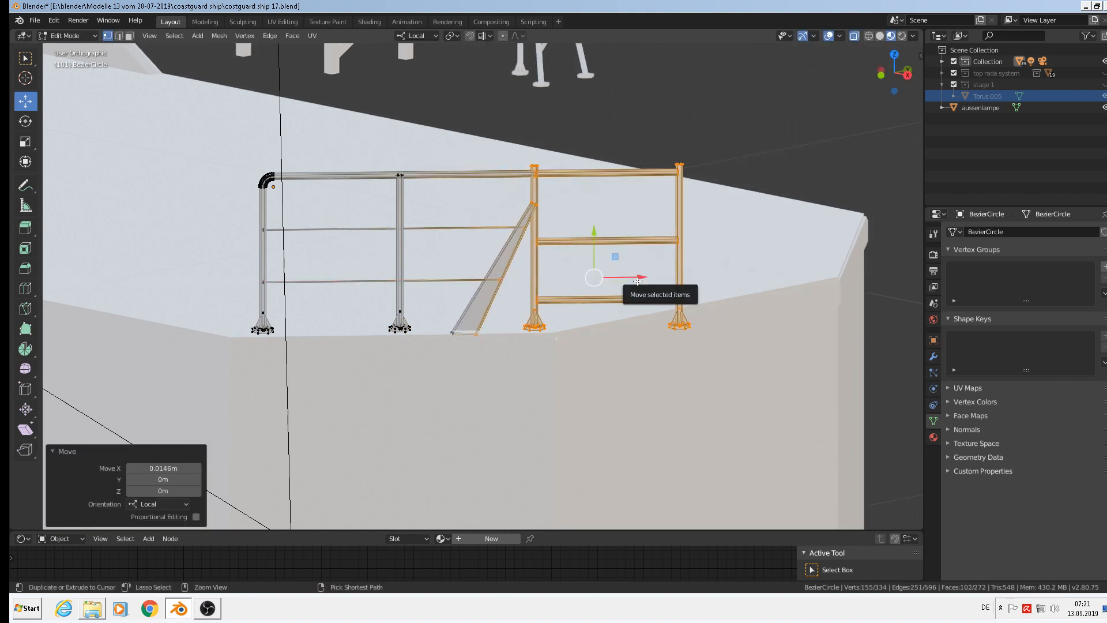
key("ctrl+z")
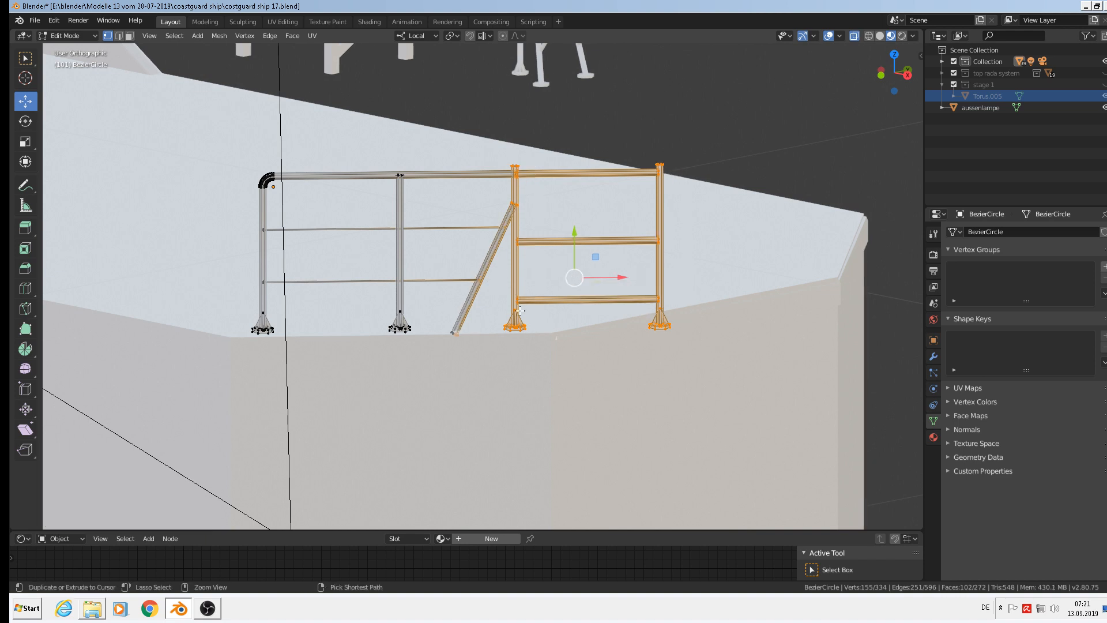
Add the lower end of the diagonal brace to the selected last railing section and move it all about 0.023 m along local X
key("c")
left_click(454, 334)
right_click(468, 329)
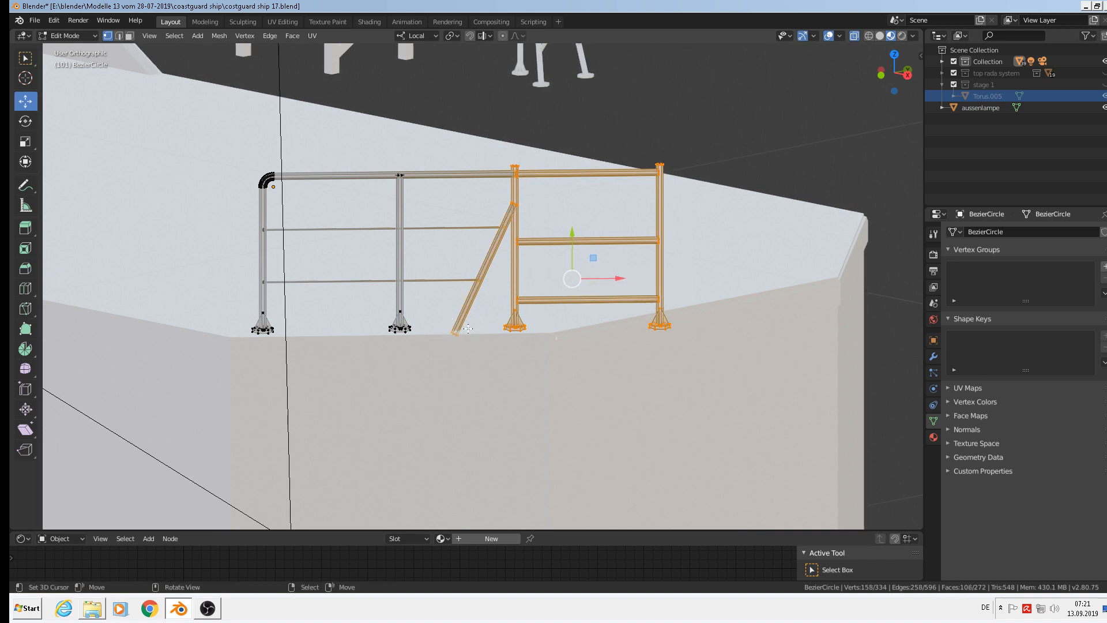
key("g")
key("x")
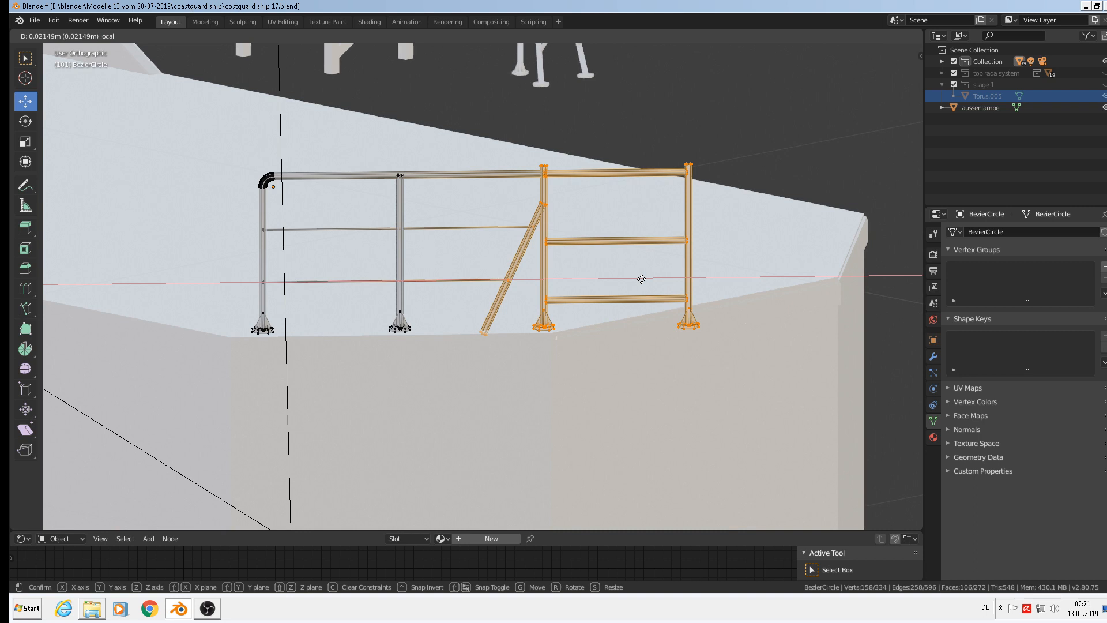
left_click(644, 279)
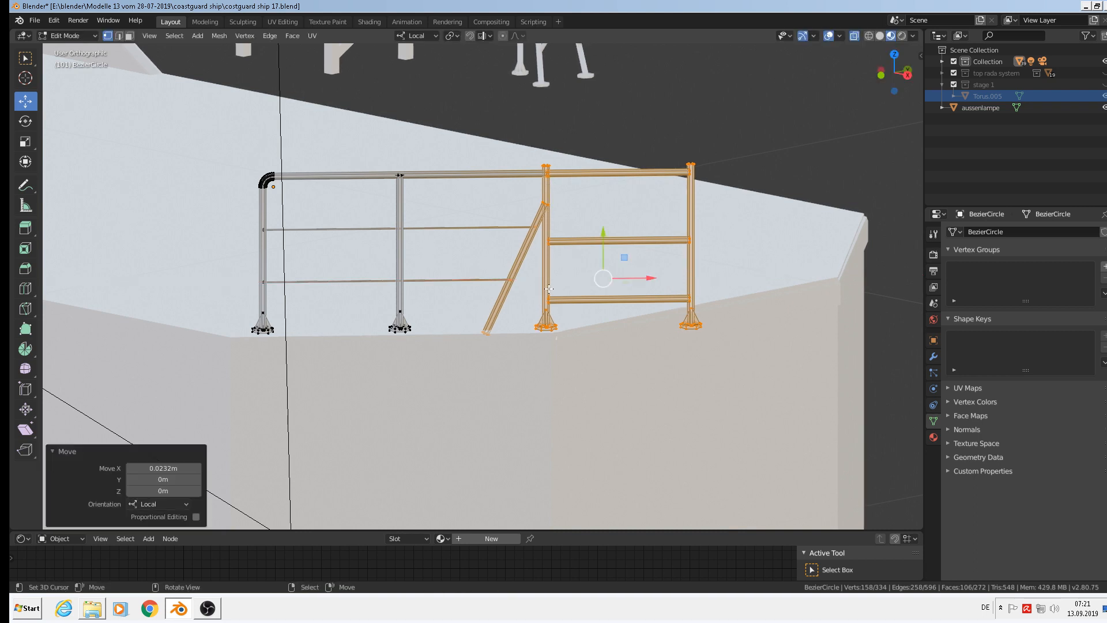
middle_click_drag(611, 301, 663, 310)
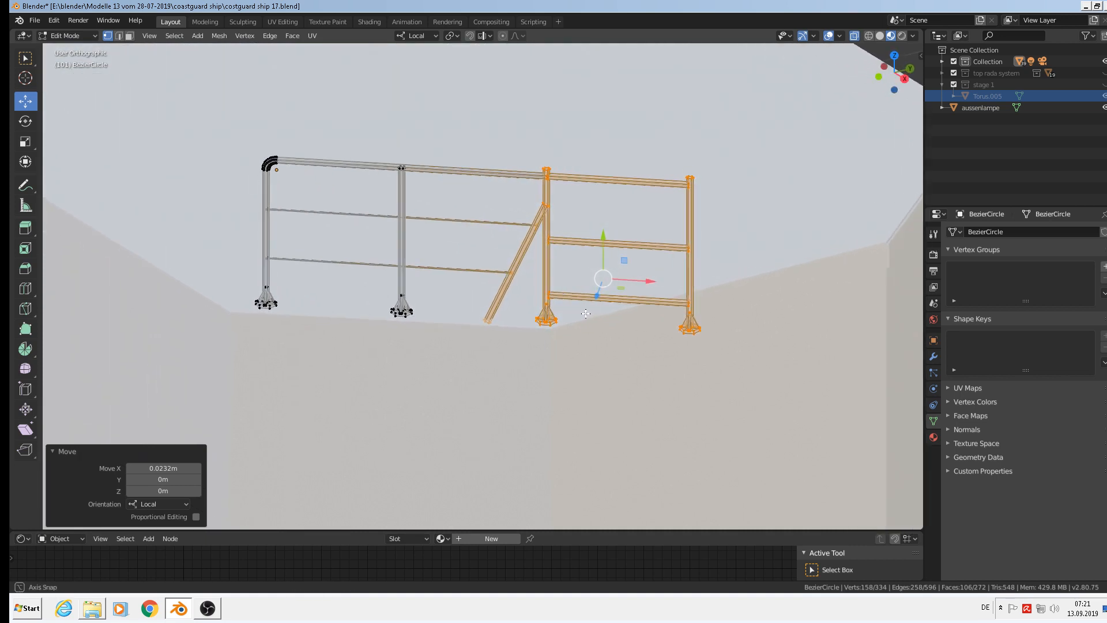
Select only the railing's end post and, in top view, move it along its local axes onto the deck beside the straight edge
key("alt+a")
key("c")
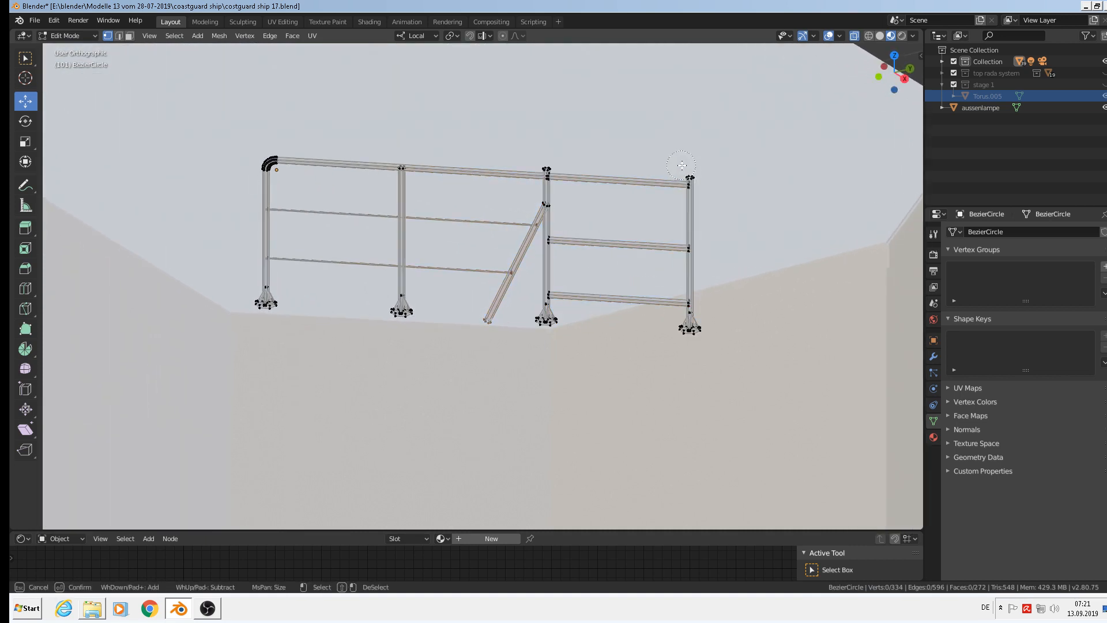
left_click(688, 176)
left_click_drag(685, 219, 690, 332)
right_click(692, 340)
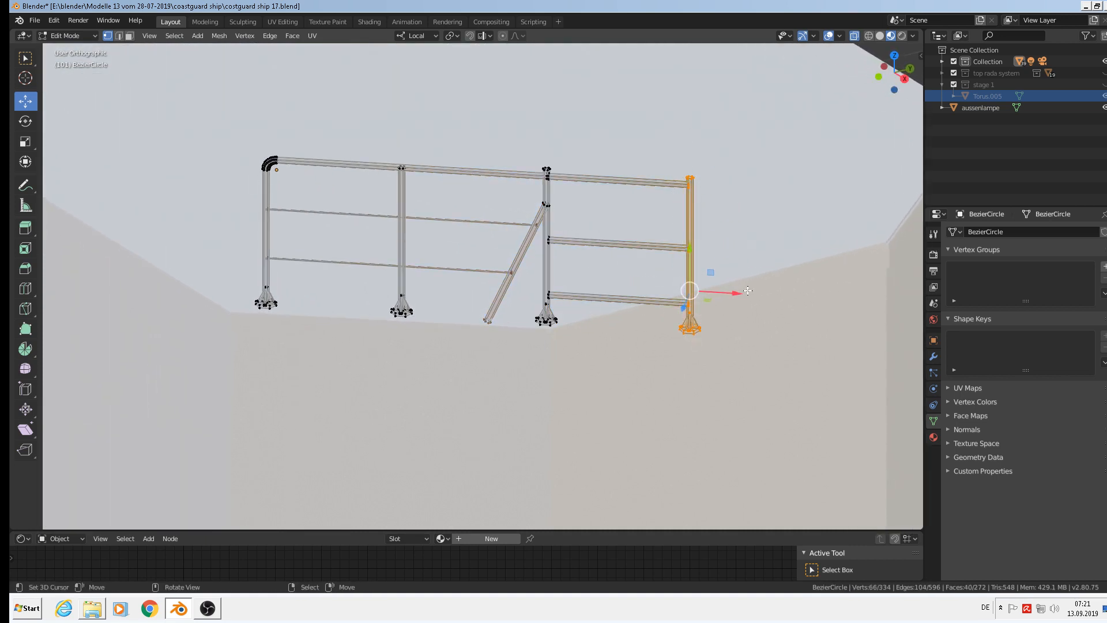
key("KP_7")
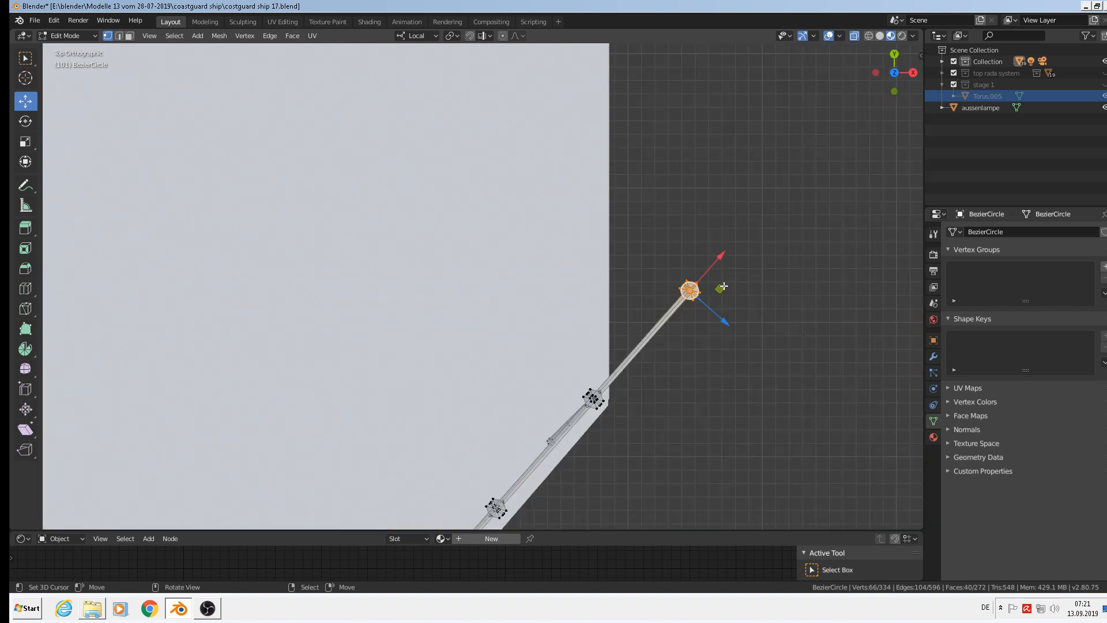
left_click_drag(723, 321, 621, 202)
With Global orientation, move the end post about -0.028 m along Y and about 0.0017 m along X, and leave Edit Mode
left_click(415, 36)
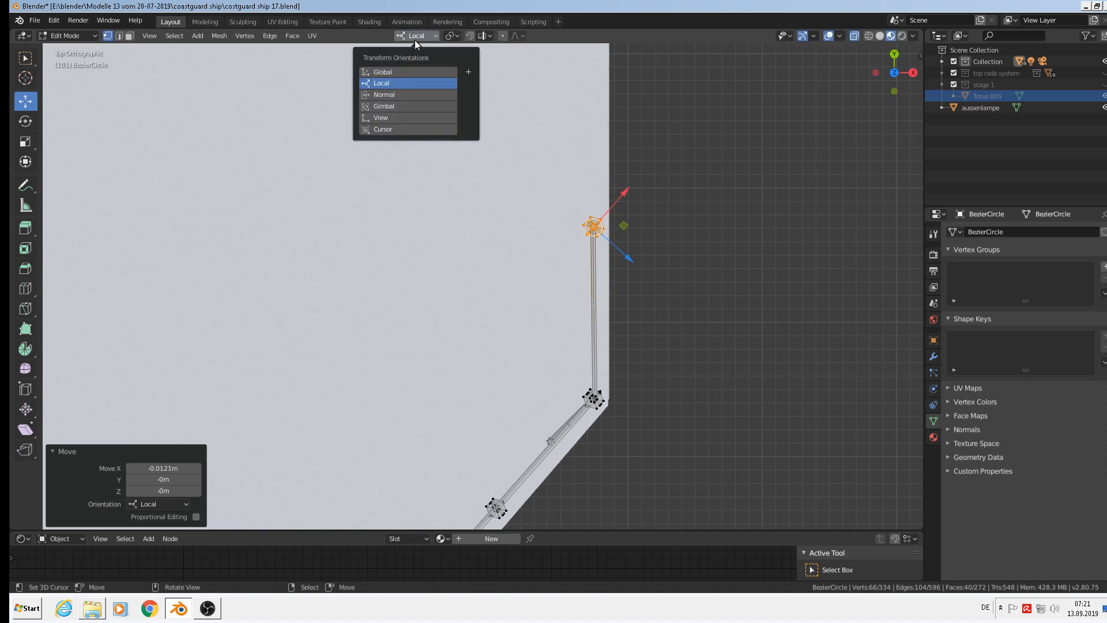
left_click(402, 68)
left_click_drag(601, 179, 602, 218)
scroll(606, 178, "down", 3)
scroll(605, 196, "up", 1)
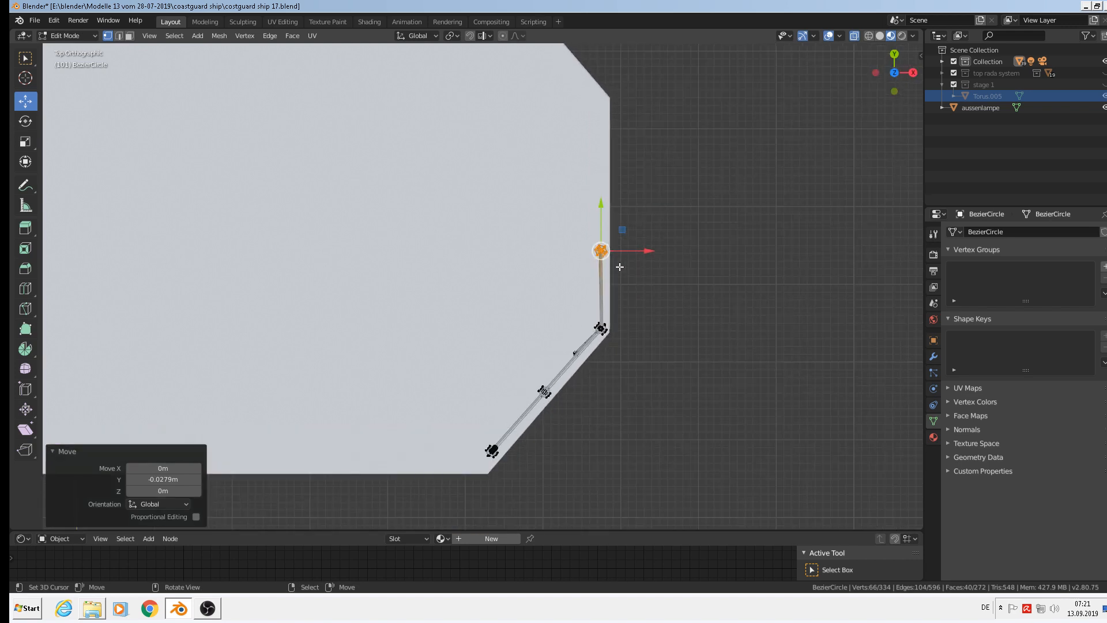
middle_click_drag(599, 205, 563, 211)
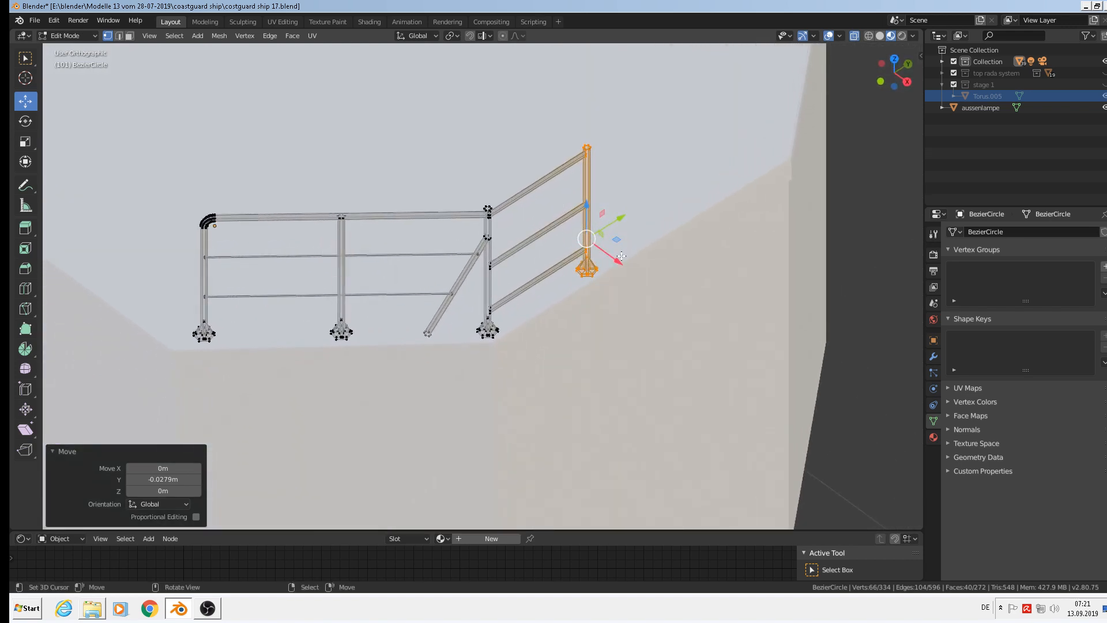
left_click_drag(621, 255, 620, 258)
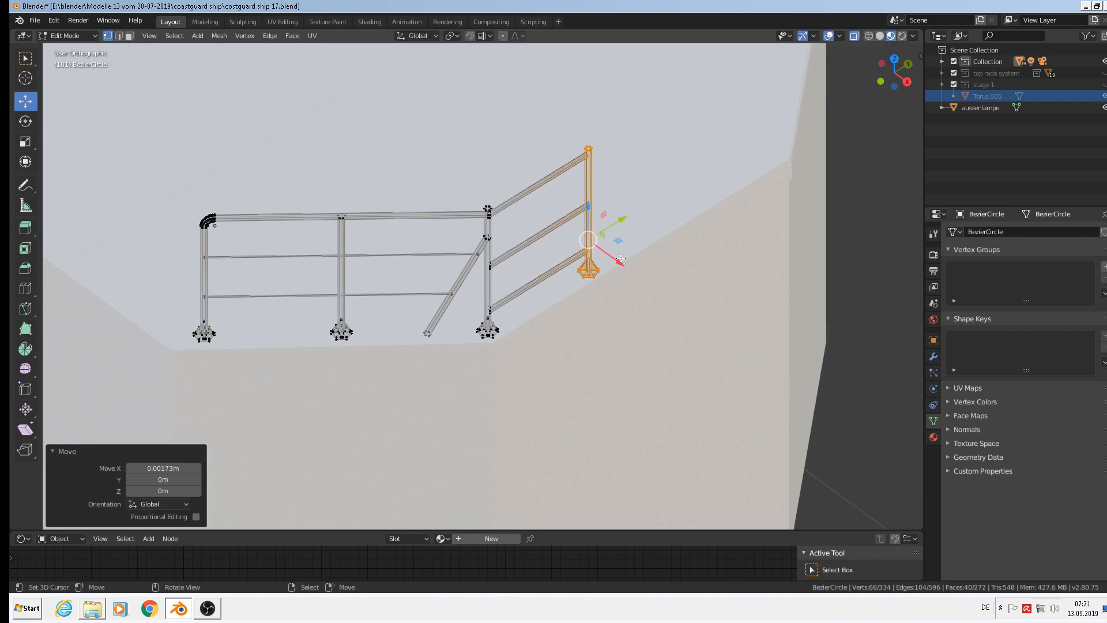
scroll(620, 259, "down", 2)
key("Tab")
Duplicate the fitted corner railing and place the copy above the deck, offset about 0.239 m in X, 0.212 m in Y and 0.243 m in Z
middle_click_drag(568, 252, 515, 234)
scroll(557, 224, "down", 3)
key("alt+a")
scroll(545, 247, "down", 4)
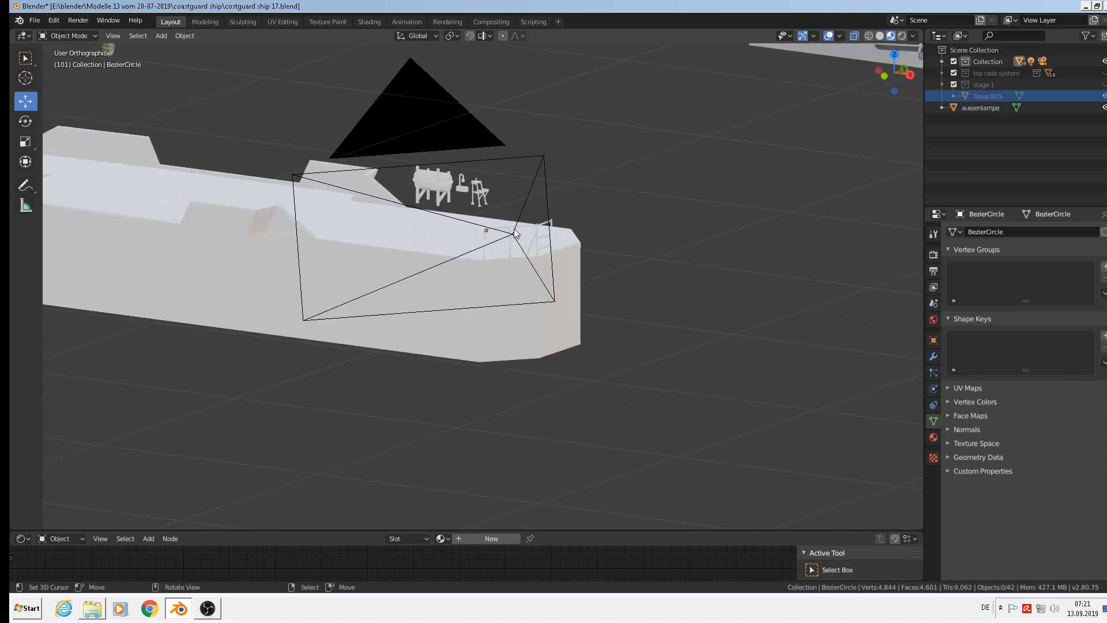
scroll(515, 234, "down", 2)
scroll(514, 233, "up", 4)
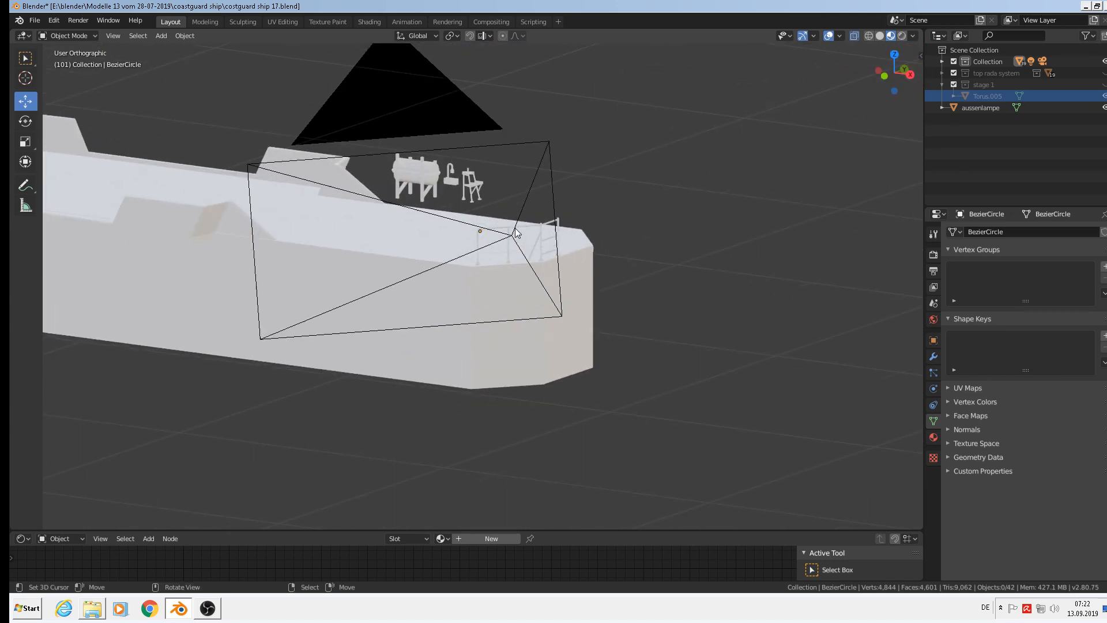
scroll(514, 234, "up", 1)
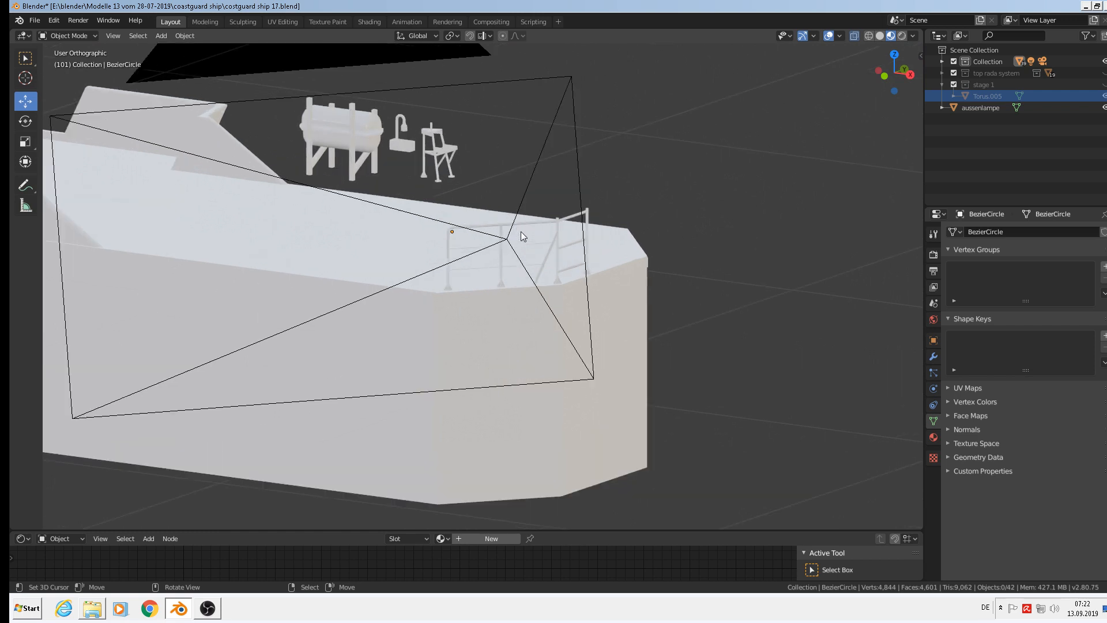
left_click(516, 248)
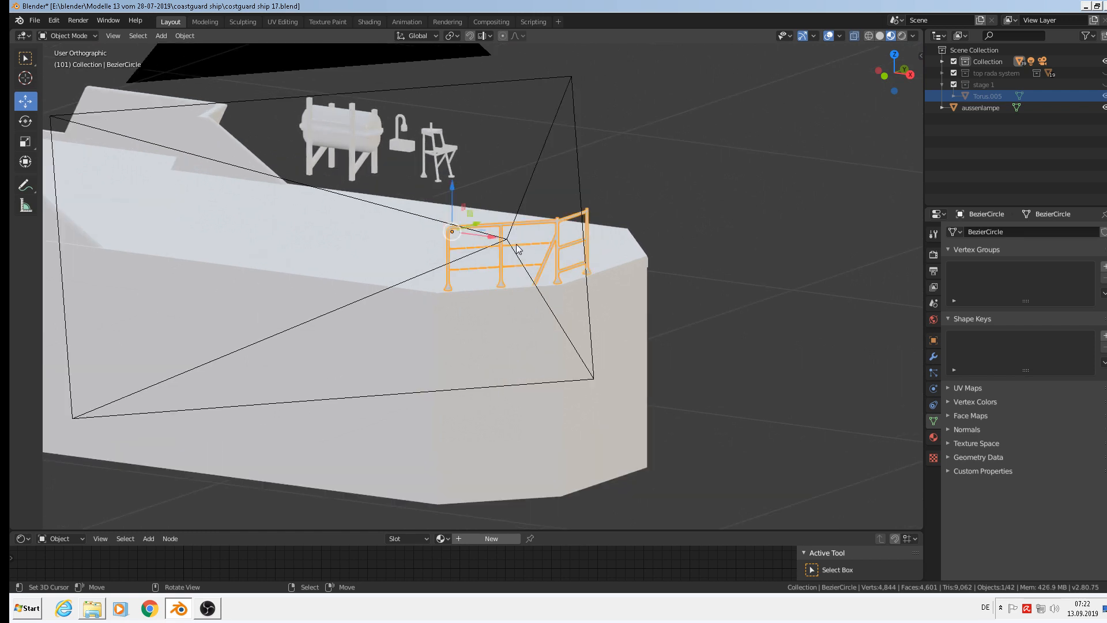
key("shift+d")
left_click(685, 115)
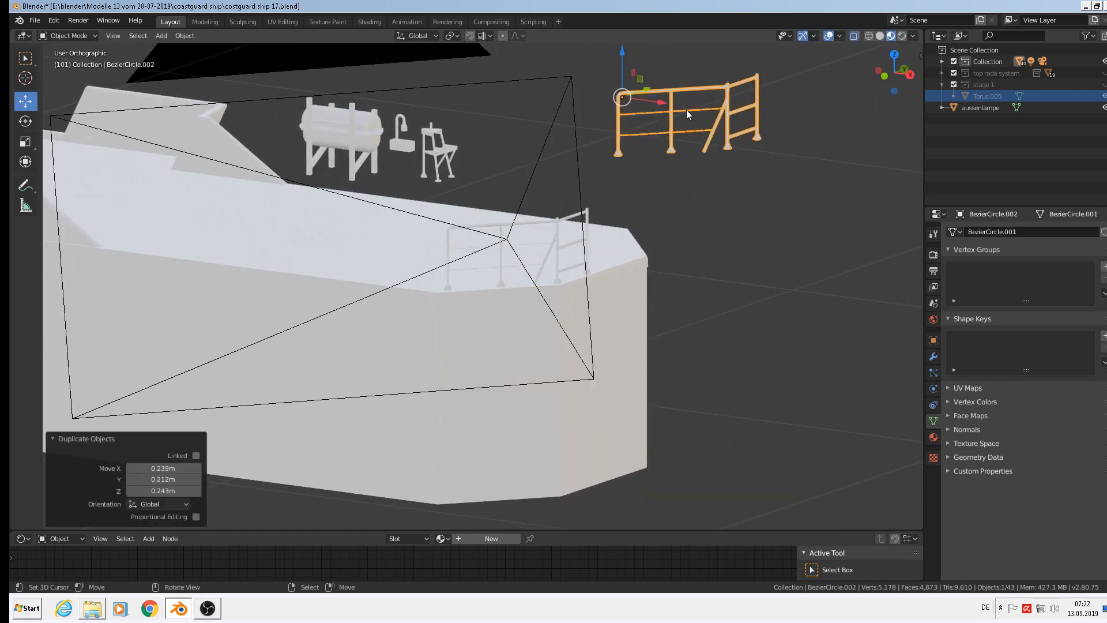
Save the current ship file under its existing name
scroll(628, 172, "down", 3)
scroll(628, 171, "down", 3)
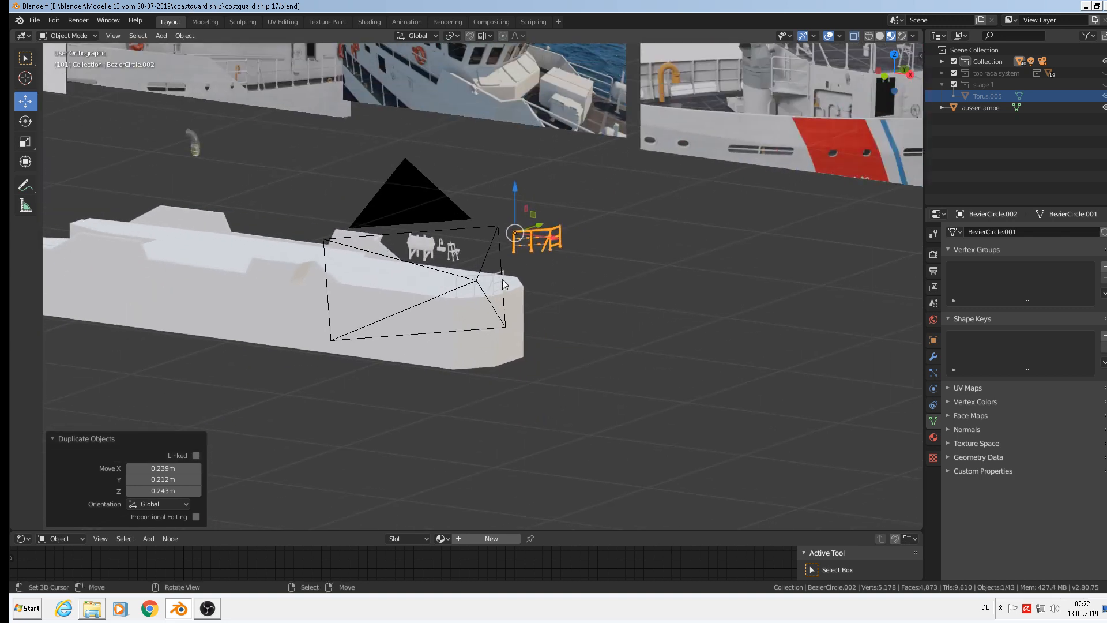
left_click(36, 21)
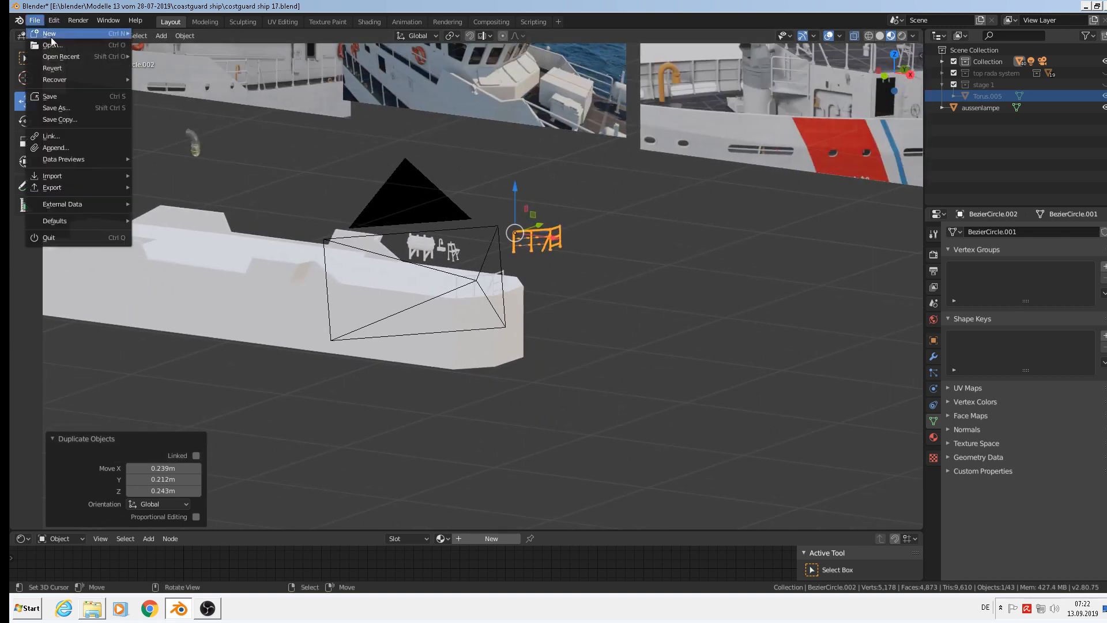
left_click(67, 93)
Examine the reference image of the gun deck for the placement of its railings and chair-shaped fittings
scroll(527, 262, "up", 3)
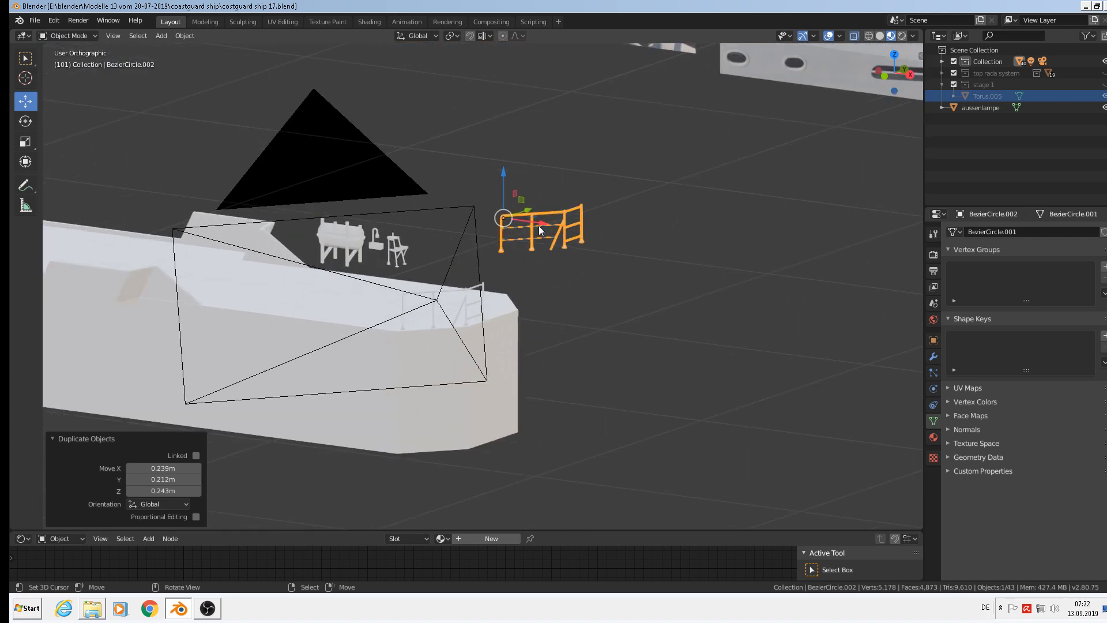
scroll(538, 226, "down", 2)
middle_click_drag(603, 261, 490, 289, "shift")
scroll(680, 177, "up", 2)
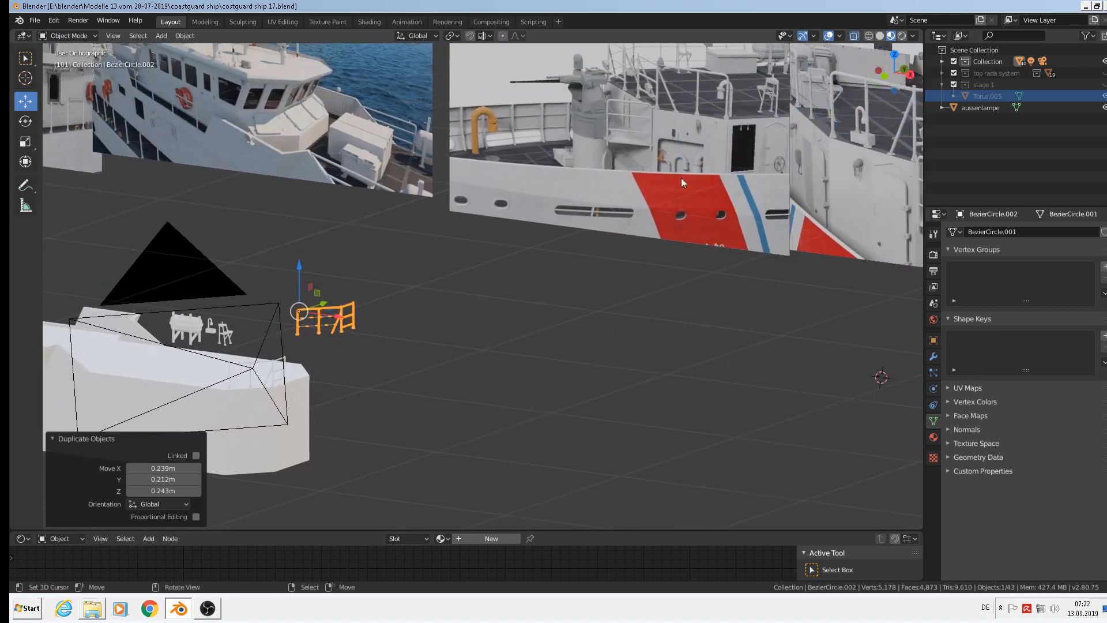
scroll(695, 147, "up", 4)
scroll(646, 173, "up", 4)
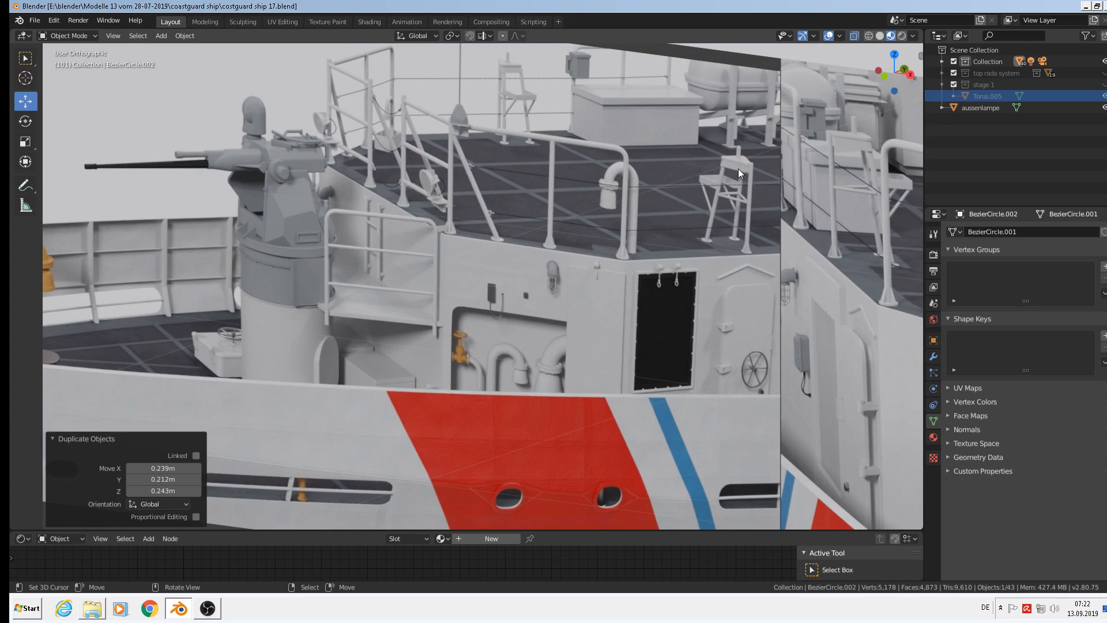
scroll(738, 169, "down", 4)
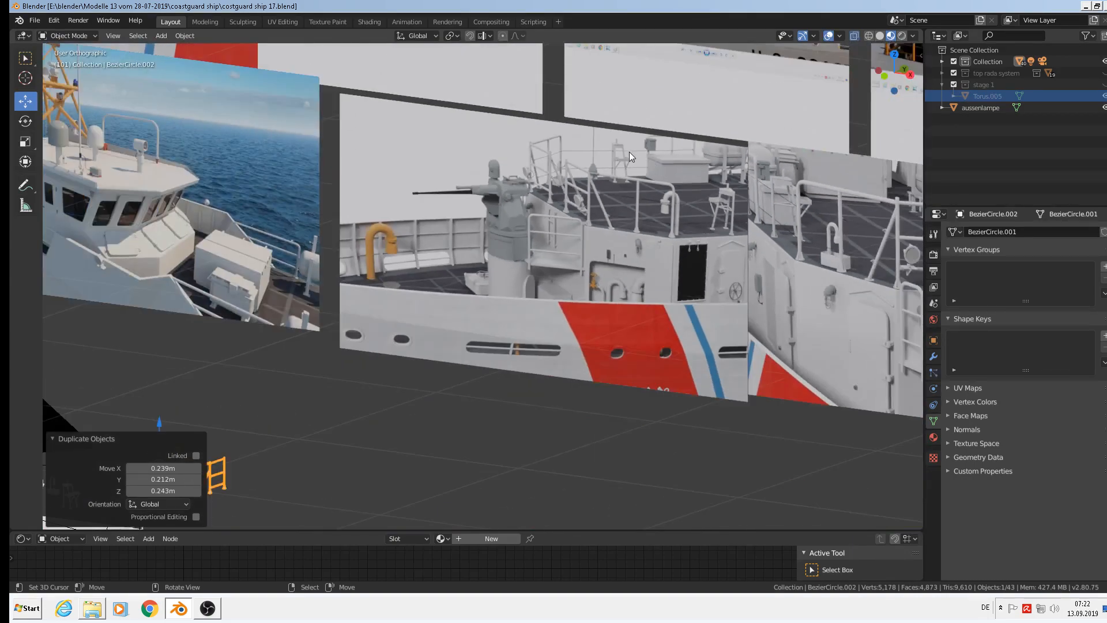
scroll(668, 153, "down", 5)
middle_click_drag(479, 346, 643, 245, "shift")
scroll(496, 325, "up", 7)
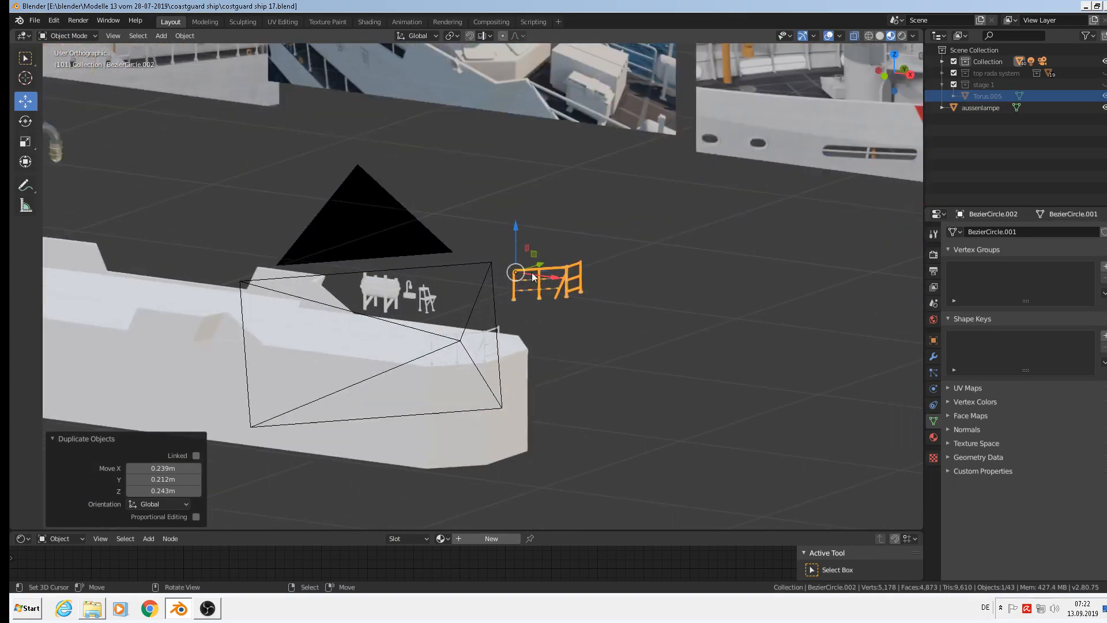
Move the chair-shaped fitting along Y onto the deck and about 0.372 m along X, close to the fitted corner railing
left_click(380, 309)
scroll(409, 337, "down", 5)
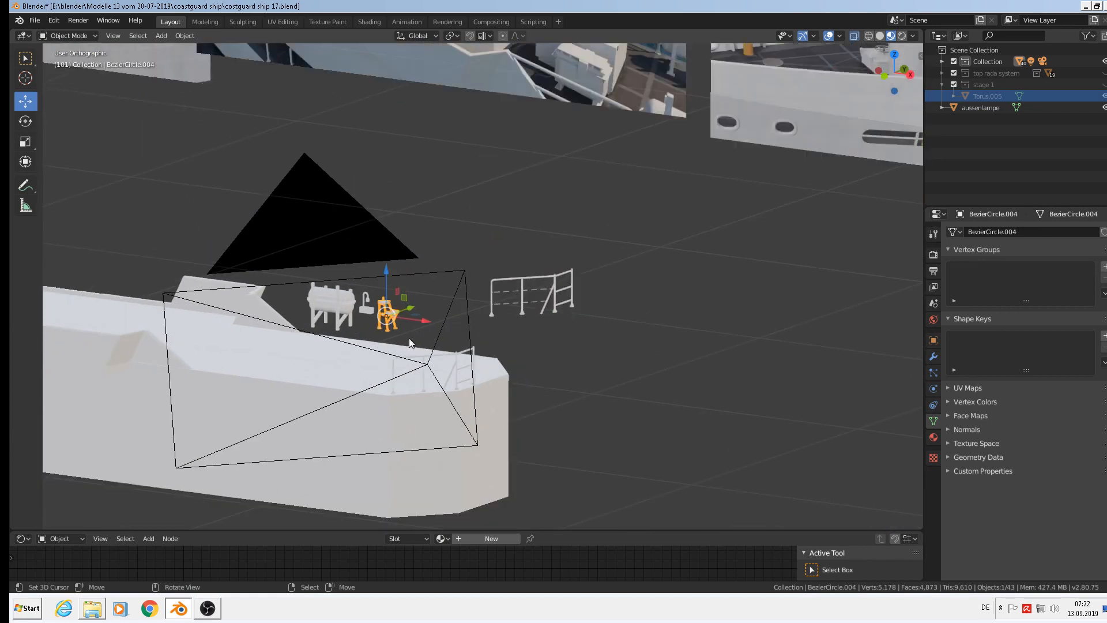
middle_click_drag(410, 338, 527, 193)
scroll(396, 326, "up", 6)
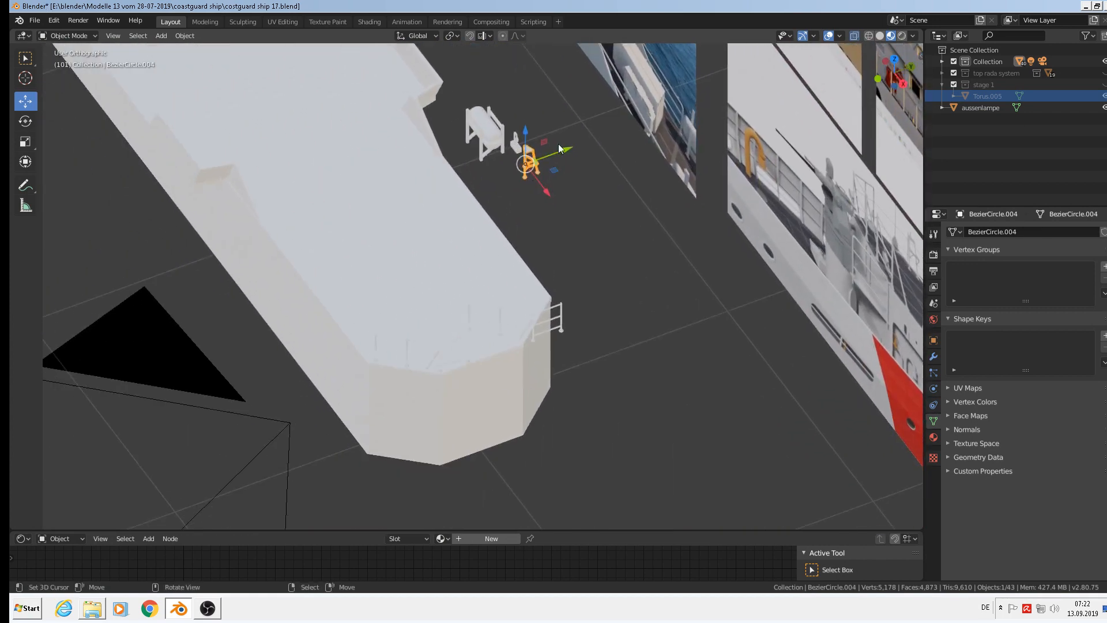
key("g")
key("y")
left_click_drag(344, 275, 380, 341)
Raise the chair-shaped fitting about 0.007 m along Z so its feet rest on the deck
scroll(360, 341, "up", 1)
scroll(359, 338, "up", 3)
middle_click_drag(359, 337, 331, 251)
scroll(377, 297, "up", 3)
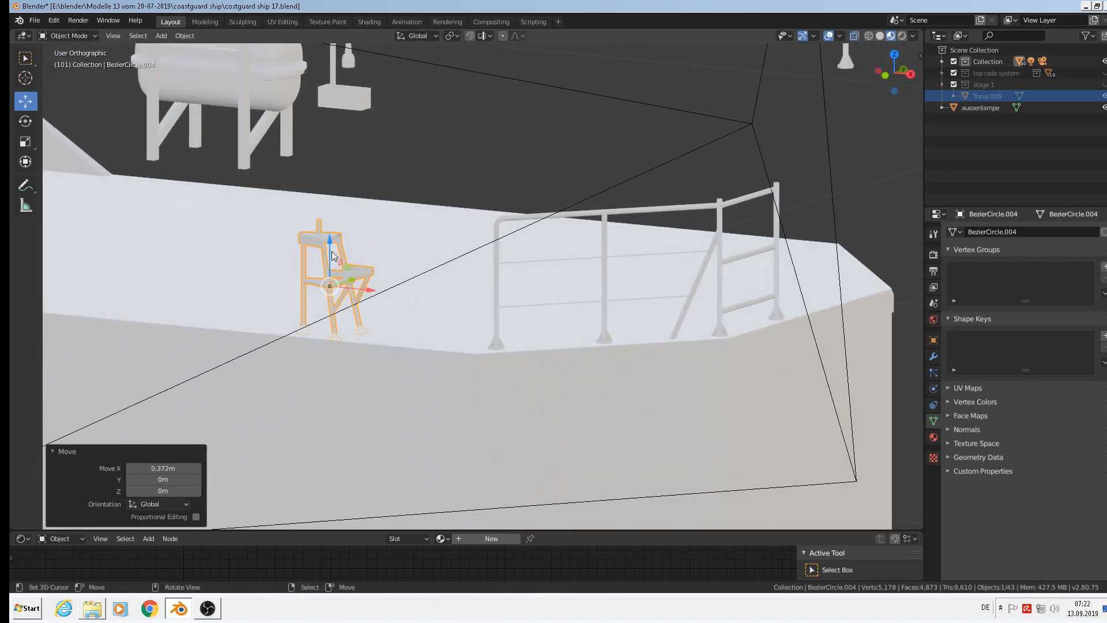
key("g")
key("z")
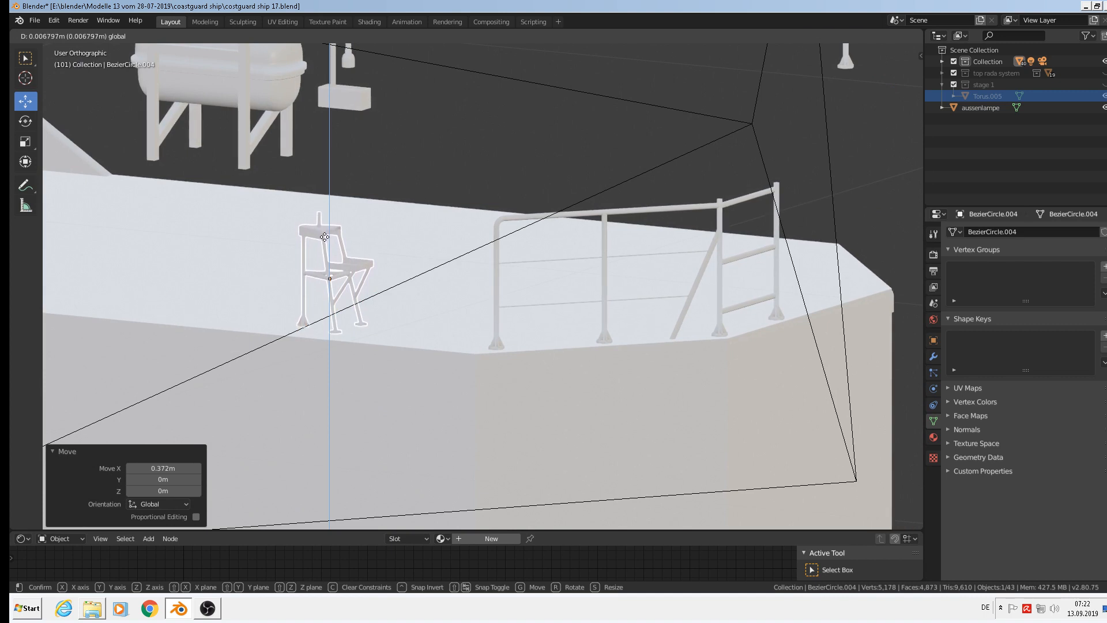
left_click(325, 237)
Rotate the chair-shaped fitting -90° about the Z axis and by a further 180° about the same axis
key("r")
type("z")
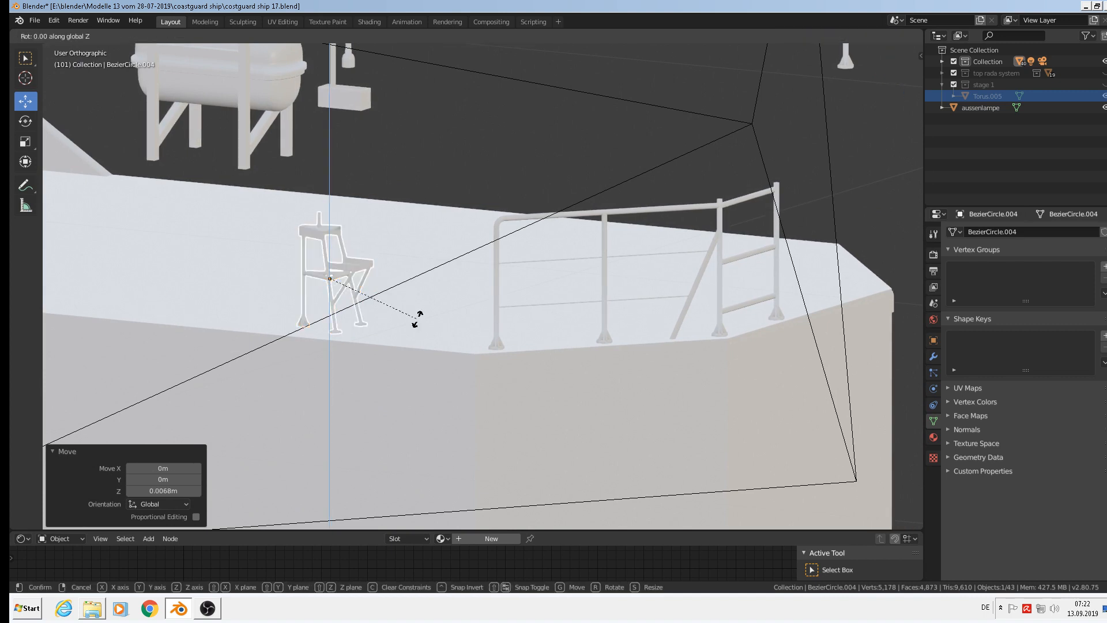
type("-90")
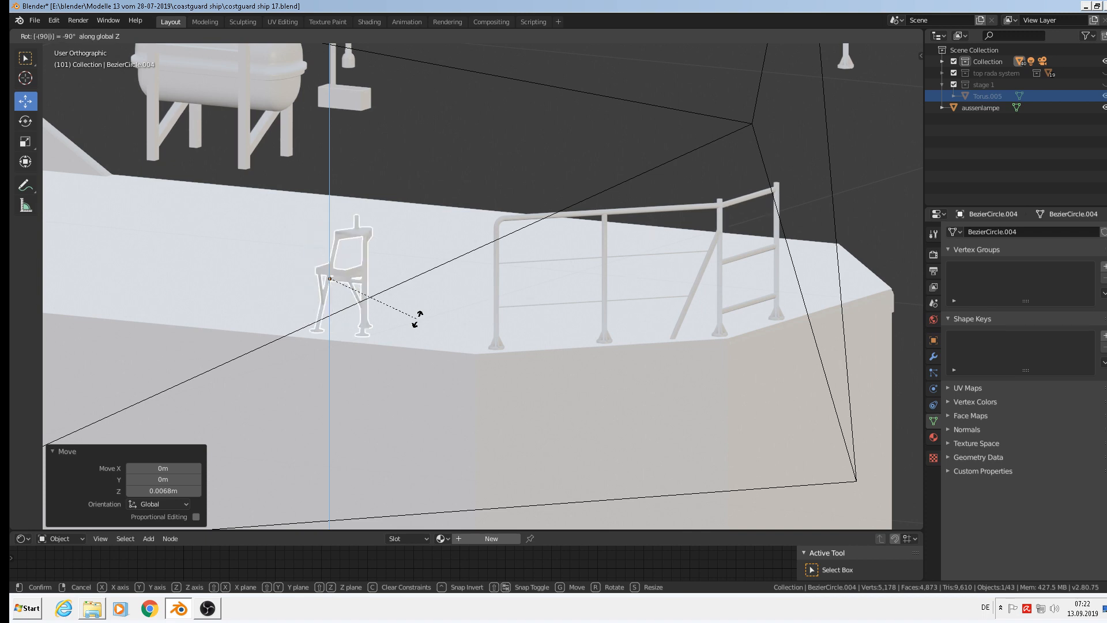
key("Return")
type("t")
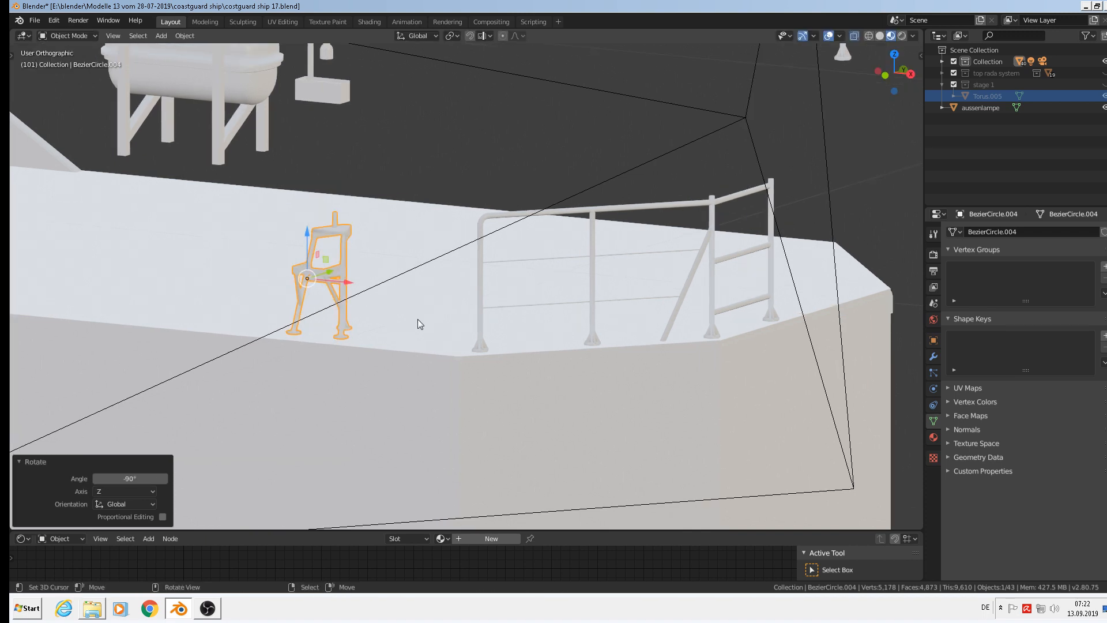
type("rz180")
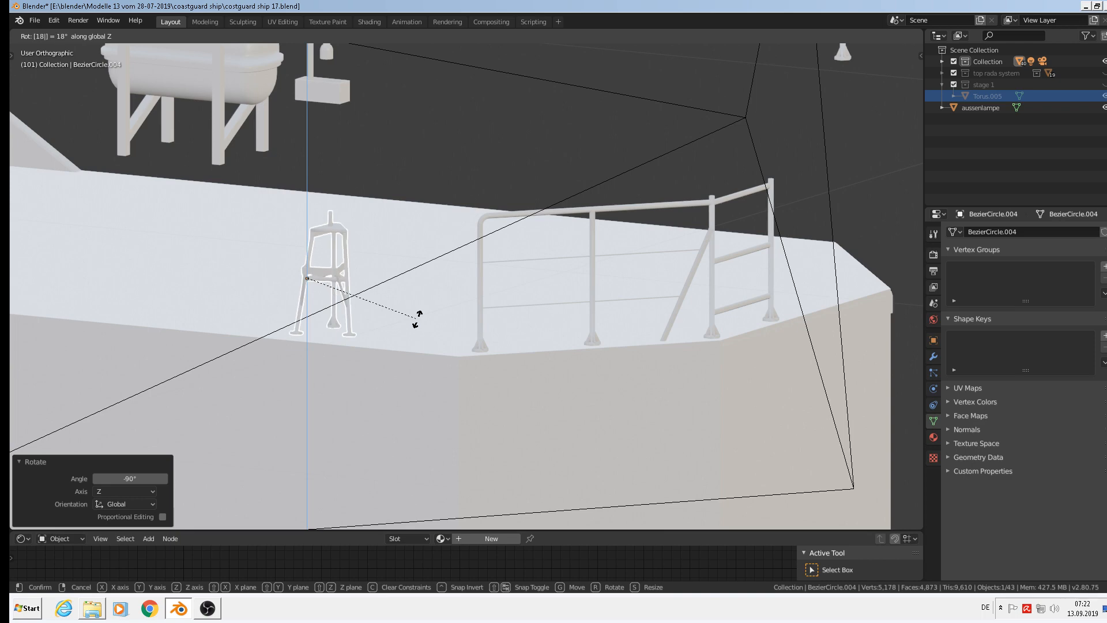
key("Return")
Shift the chair-shaped fitting about 0.016 m along Y, inward from the deck edge, and compare its placement with the reference images
middle_click_drag(419, 323, 323, 326)
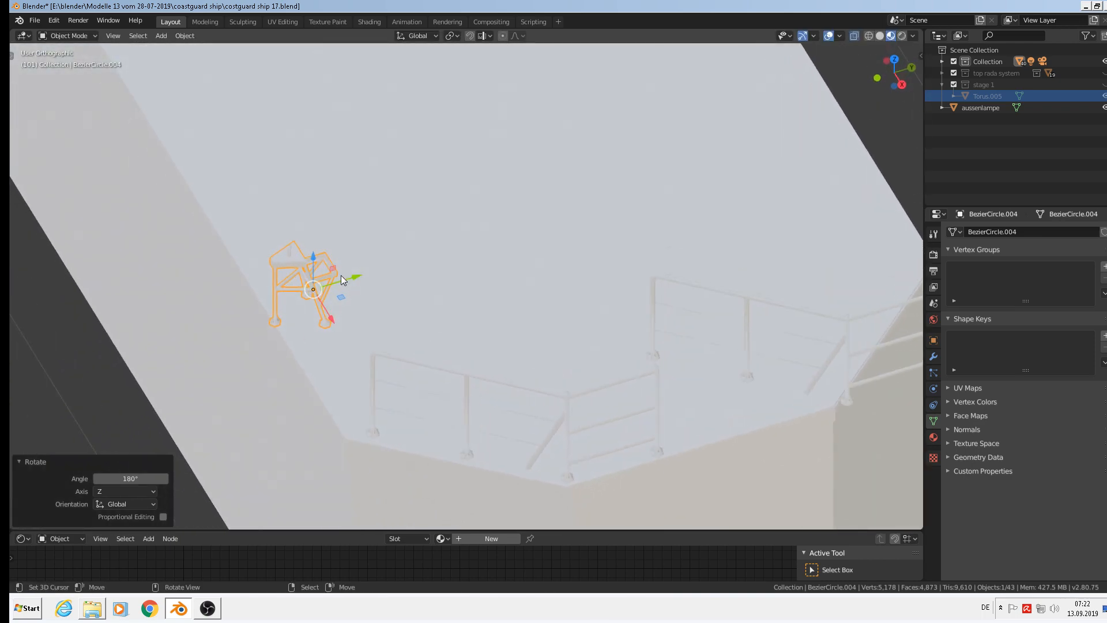
left_click_drag(348, 278, 361, 275)
scroll(402, 327, "down", 7)
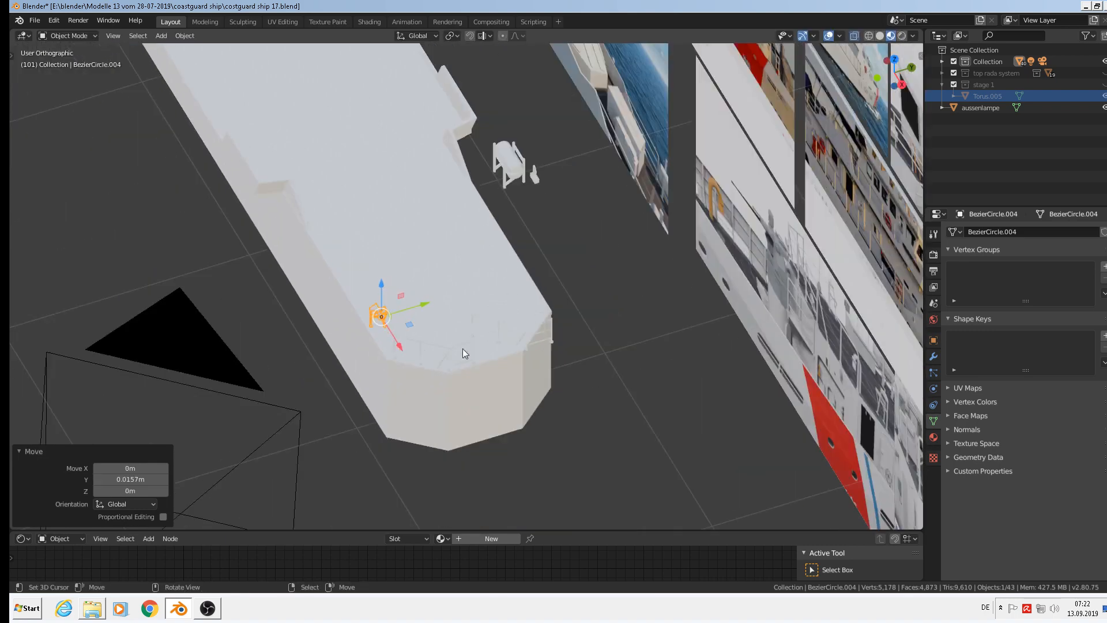
middle_click_drag(462, 348, 414, 432)
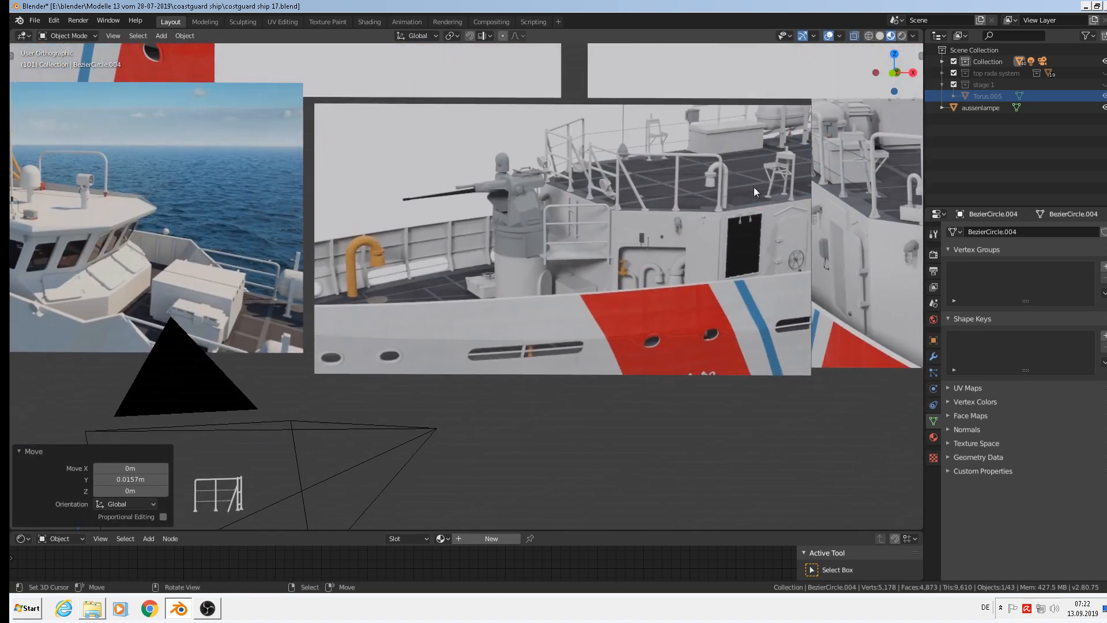
scroll(421, 409, "down", 3)
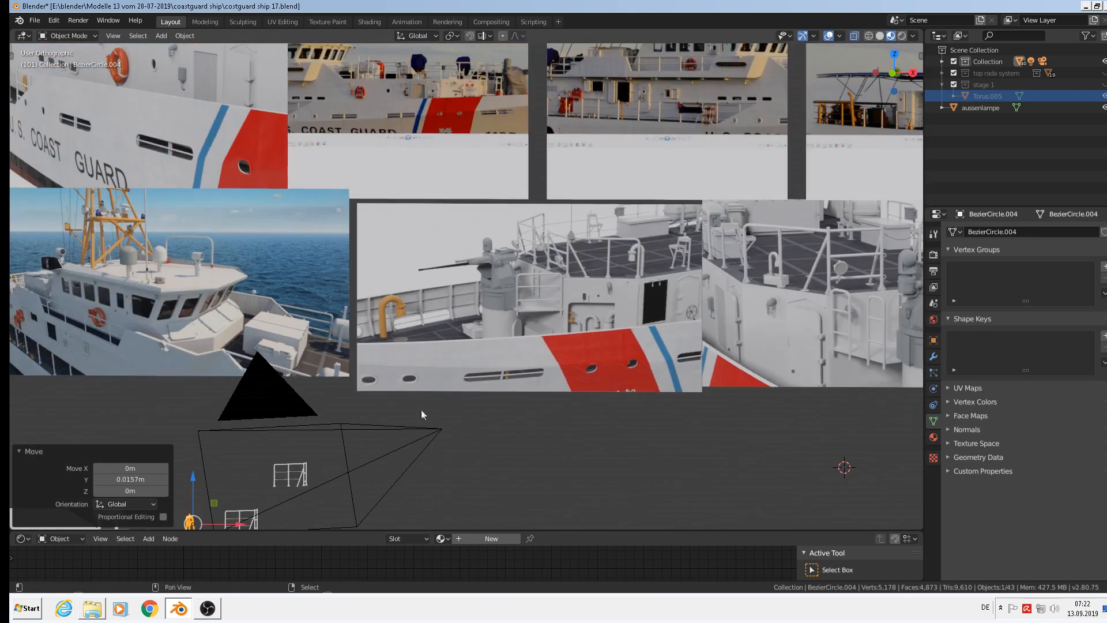
Examine the reference images of the forward deck for the railing layout beside the chair-shaped fitting and around the gun
scroll(414, 343, "up", 3)
middle_click_drag(413, 343, 420, 346)
middle_click_drag(570, 231, 372, 415, "shift")
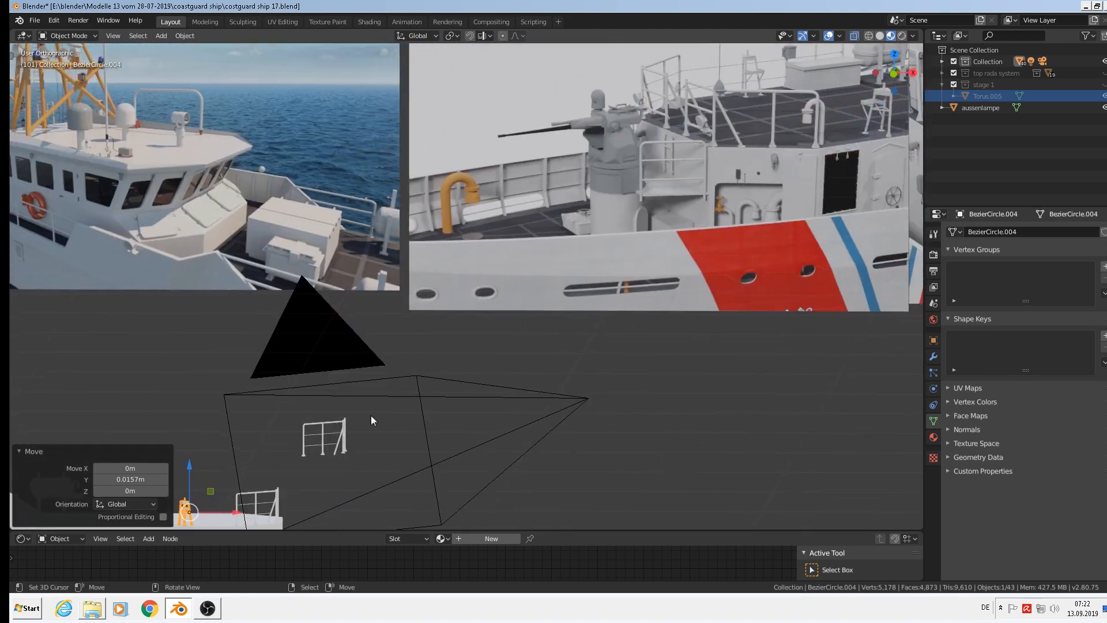
middle_click_drag(582, 265, 217, 306, "shift")
middle_click_drag(596, 182, 399, 314, "shift")
scroll(651, 251, "up", 3)
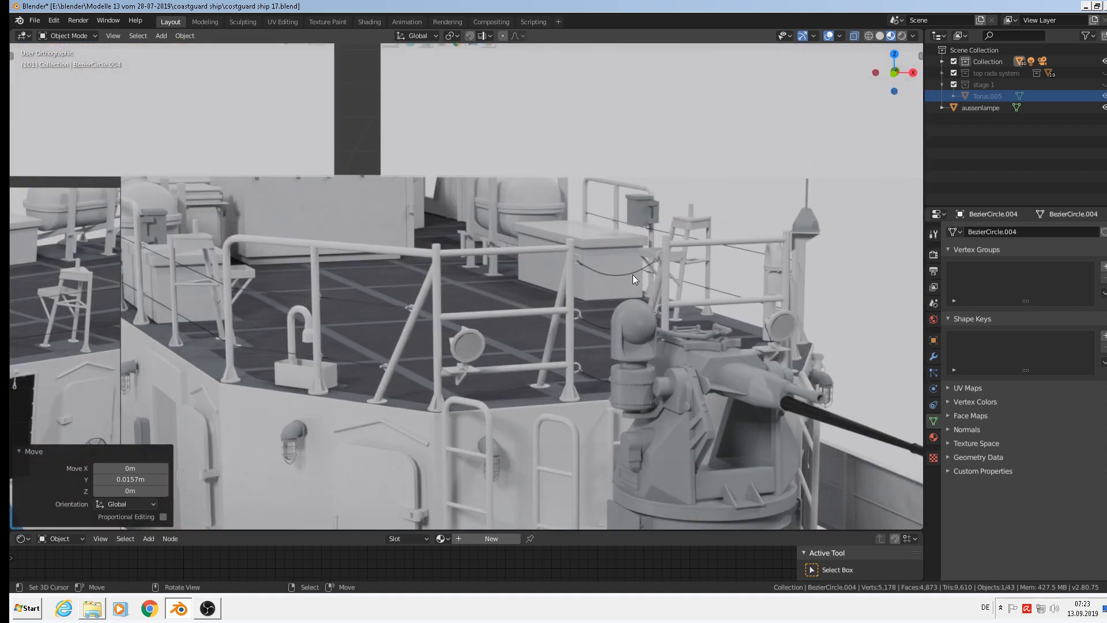
scroll(519, 202, "down", 10)
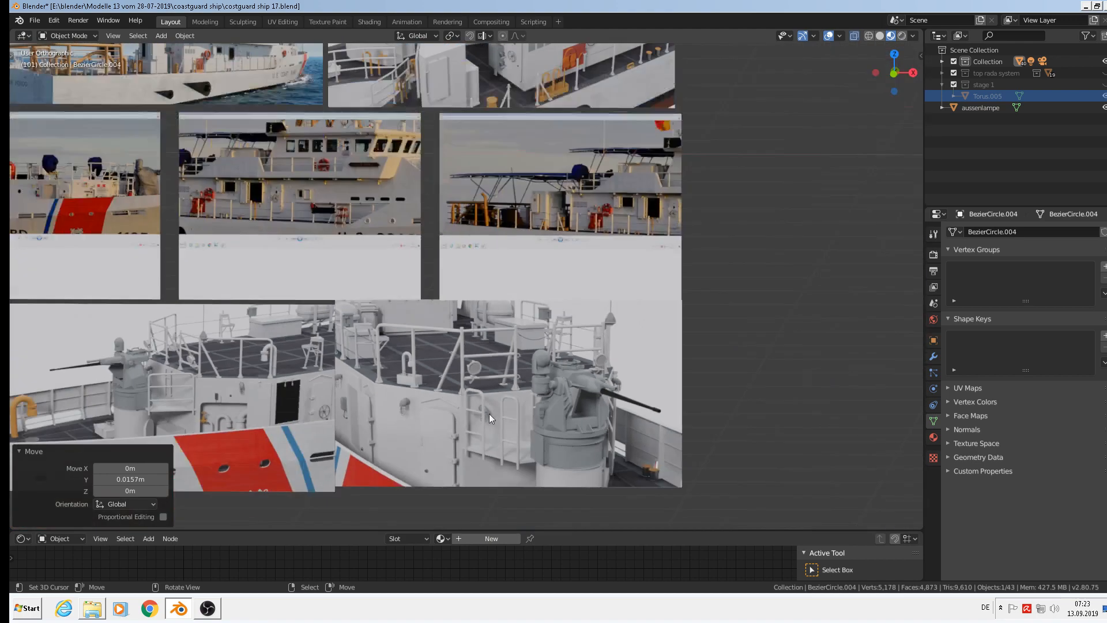
scroll(337, 283, "up", 8)
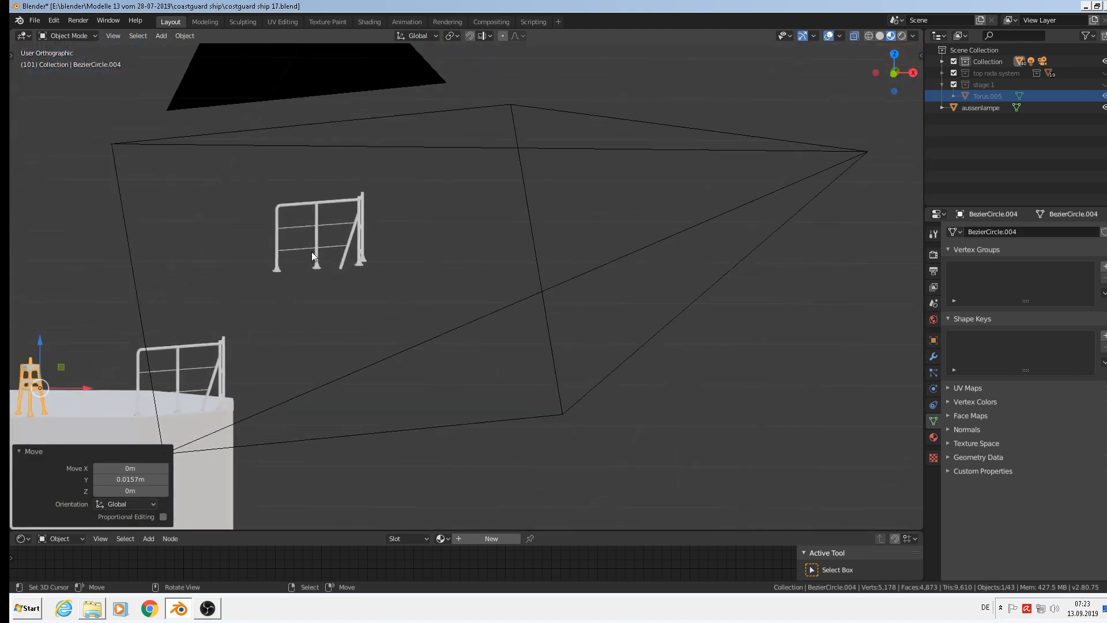
Rotate the spare corner railing about 49.1° about the Z axis so its long section runs parallel to X
left_click(355, 254)
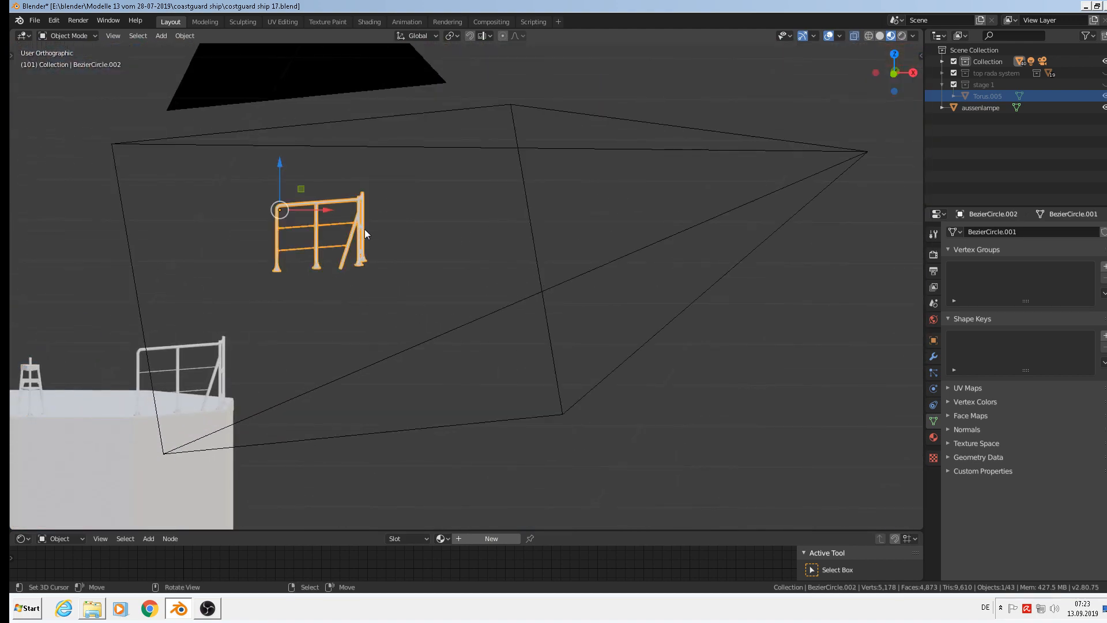
key("KP_7")
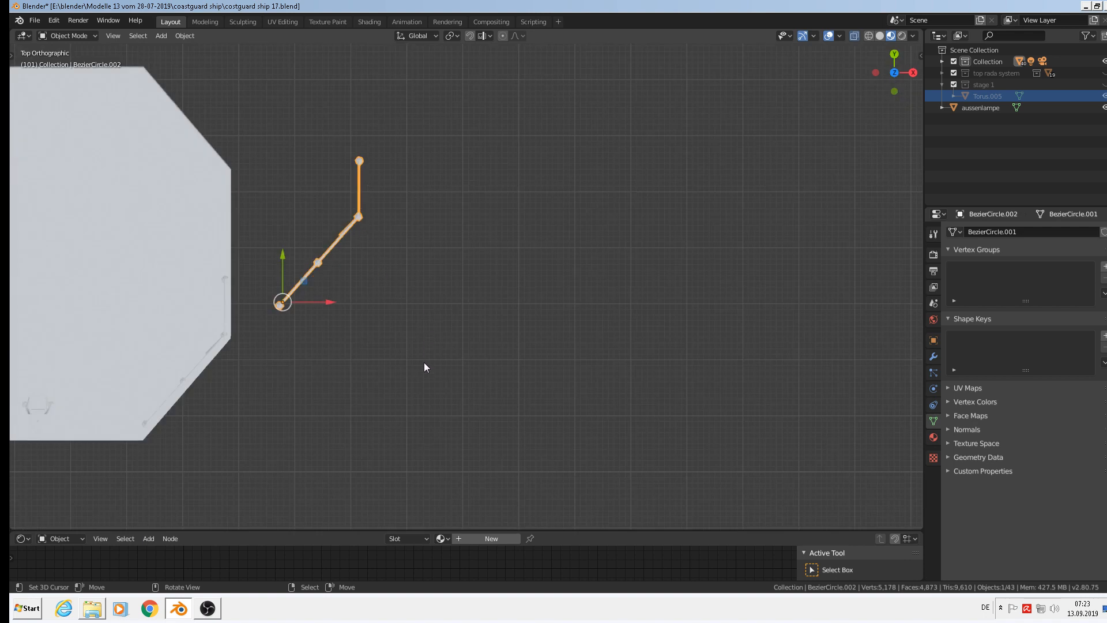
key("r")
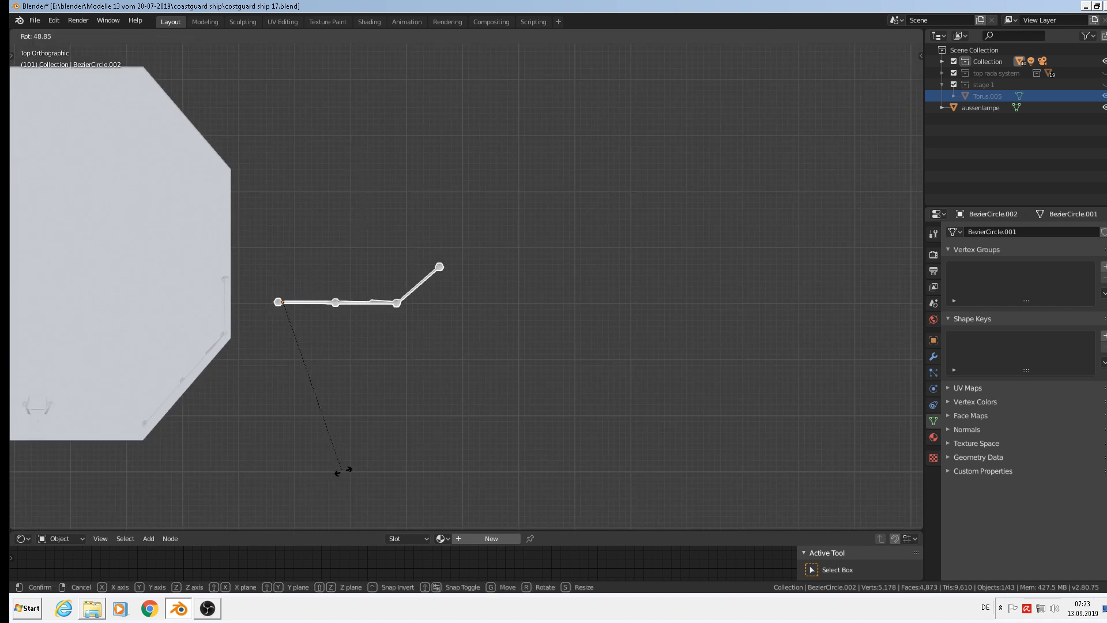
left_click(341, 470)
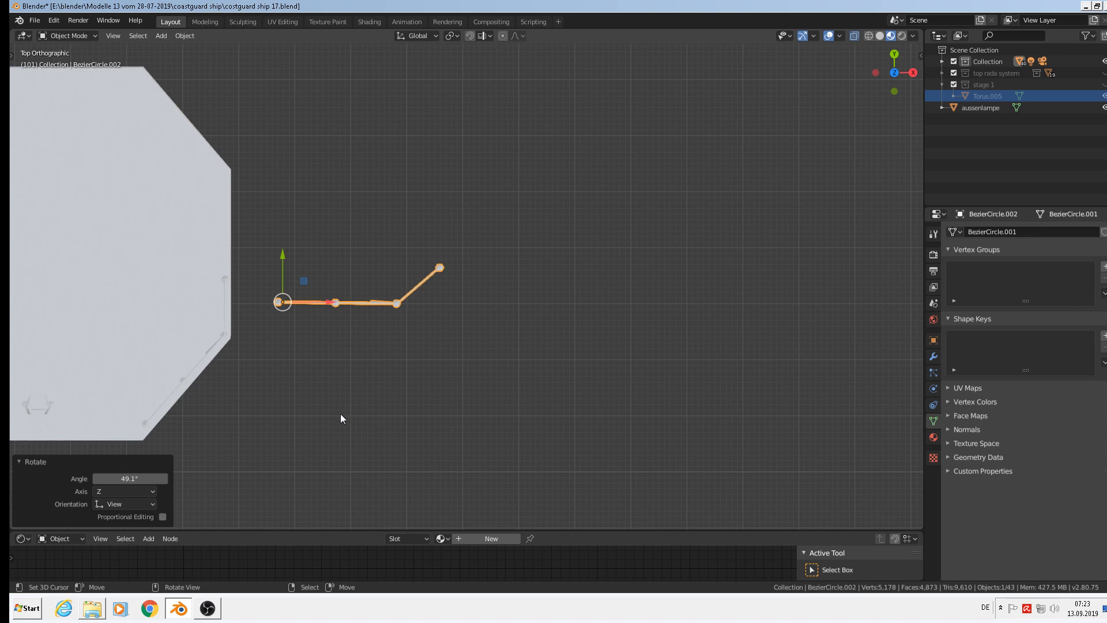
key("KP_1")
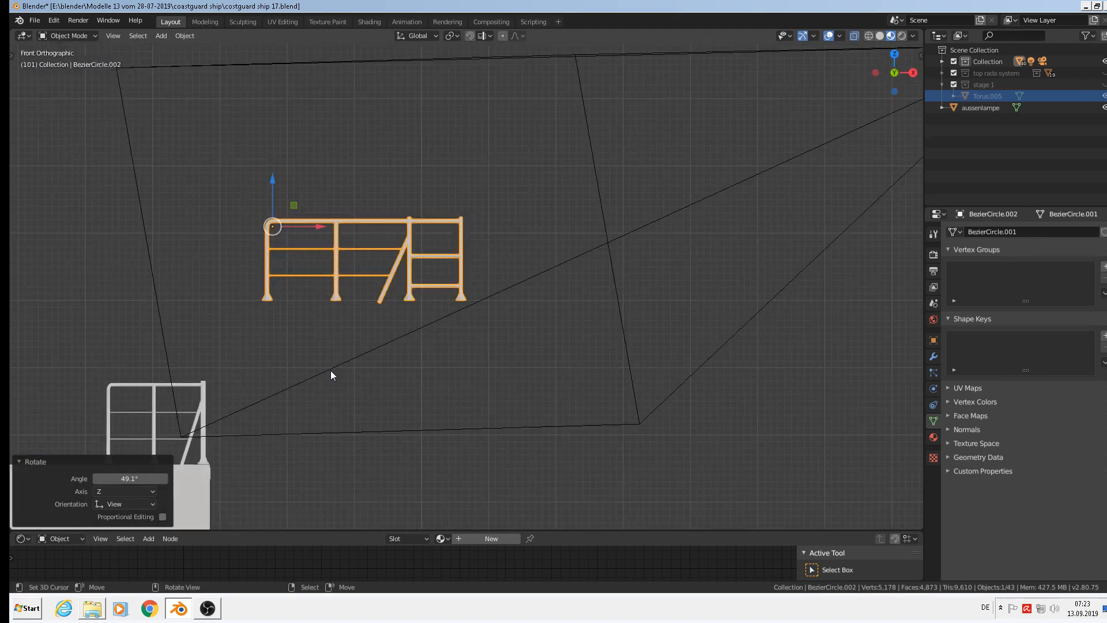
scroll(348, 313, "up", 2)
scroll(365, 241, "down", 5)
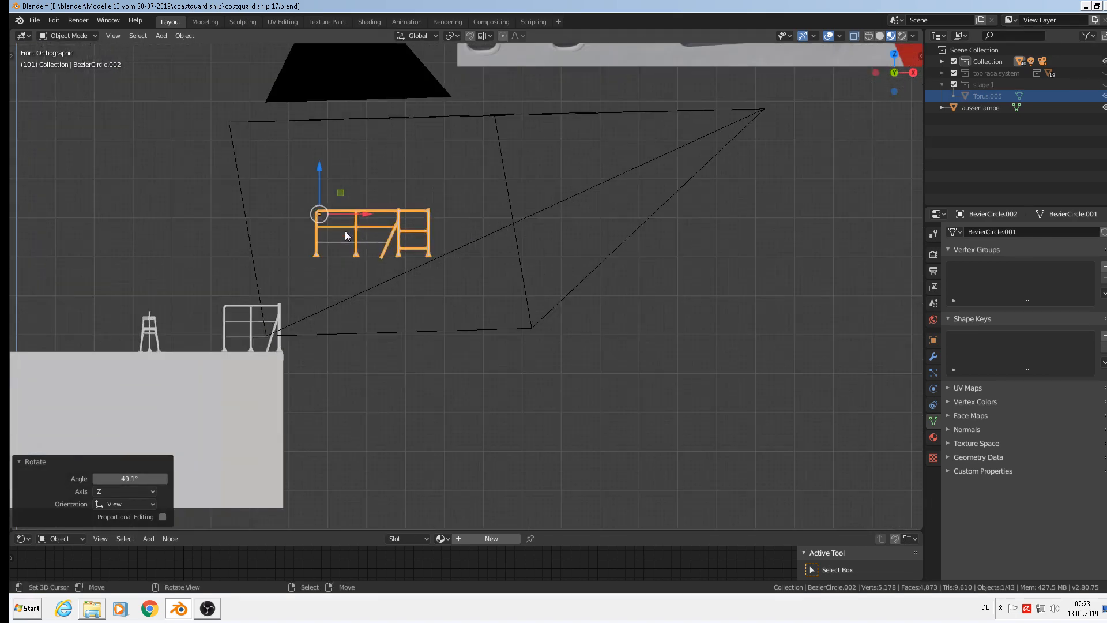
Duplicate the rotated spare railing, raise the copy above the original and shift it about 0.359 m along X
key("shift+d")
key("Escape")
left_click_drag(321, 168, 345, 91)
key("Tab")
key("Tab")
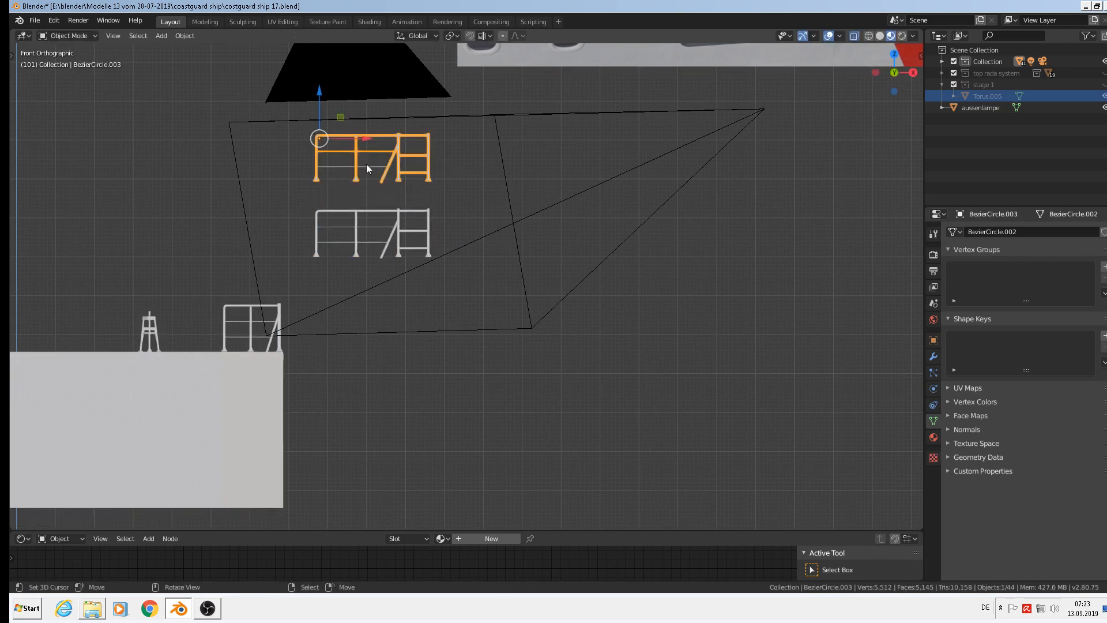
key("g")
key("x")
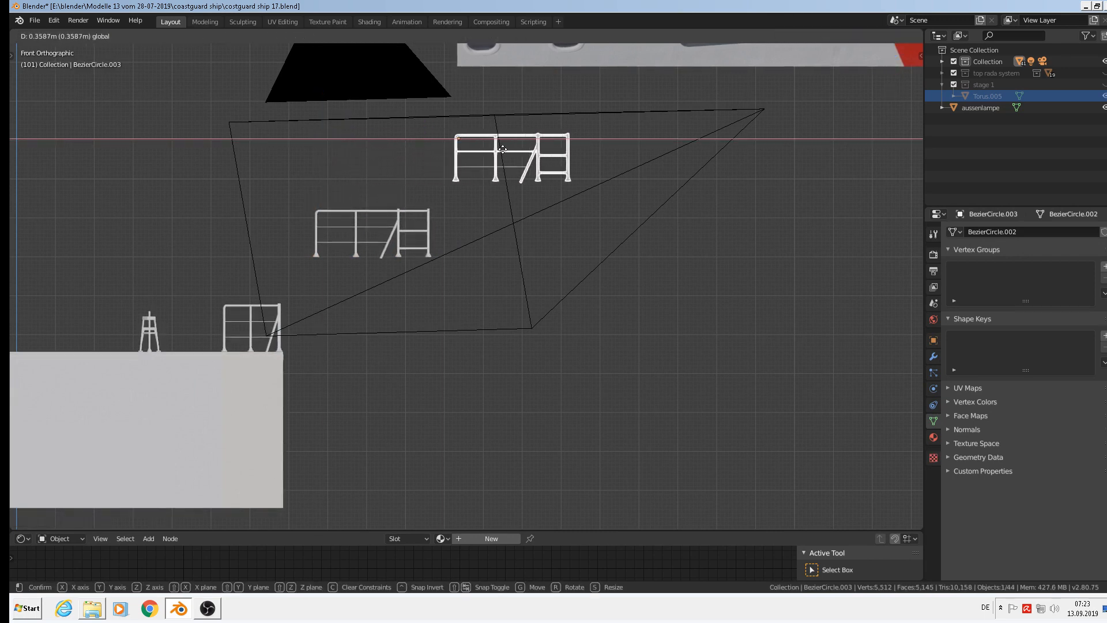
left_click(503, 149)
Delete the diagonal brace, the corner and end posts and their connecting bars from the original spare railing's mesh
scroll(382, 218, "up", 7)
left_click(459, 205)
key("Tab")
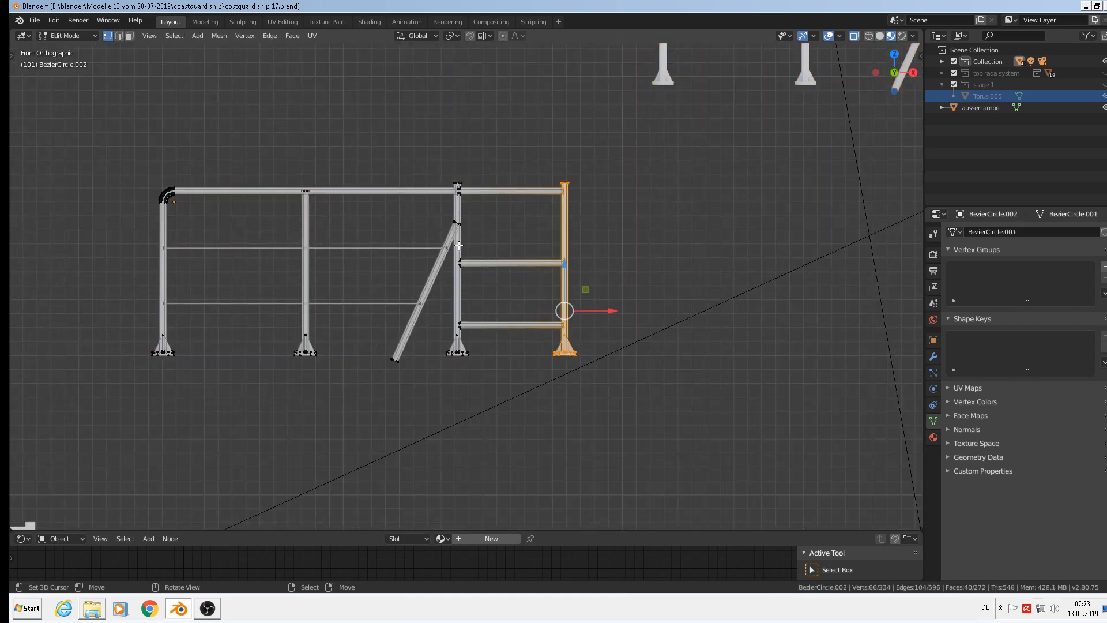
key("alt+a")
key("c")
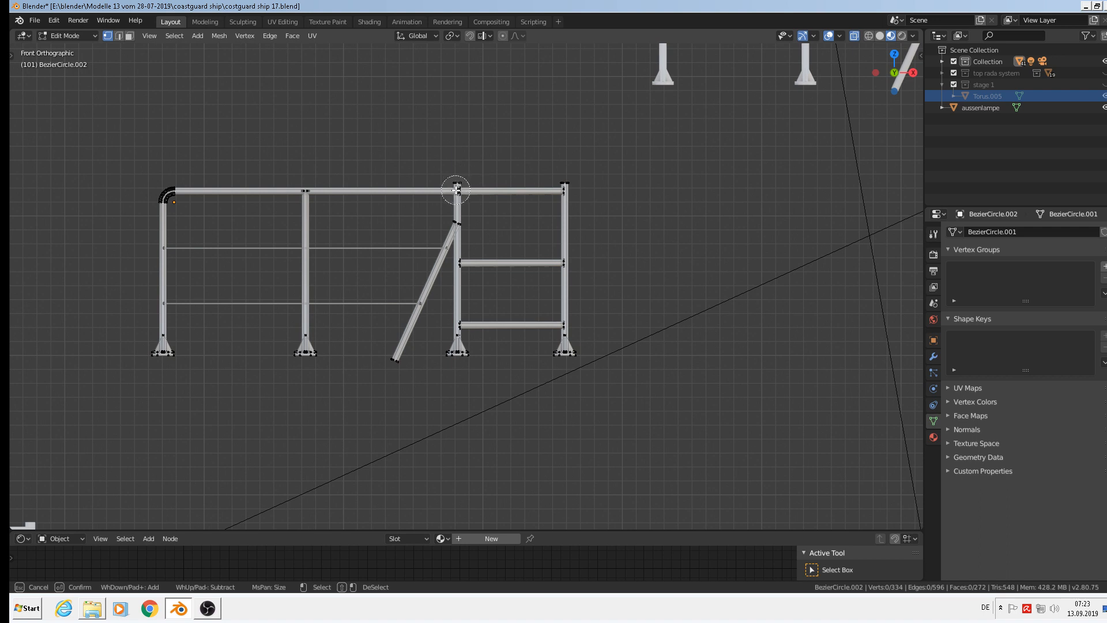
left_click_drag(456, 190, 456, 215)
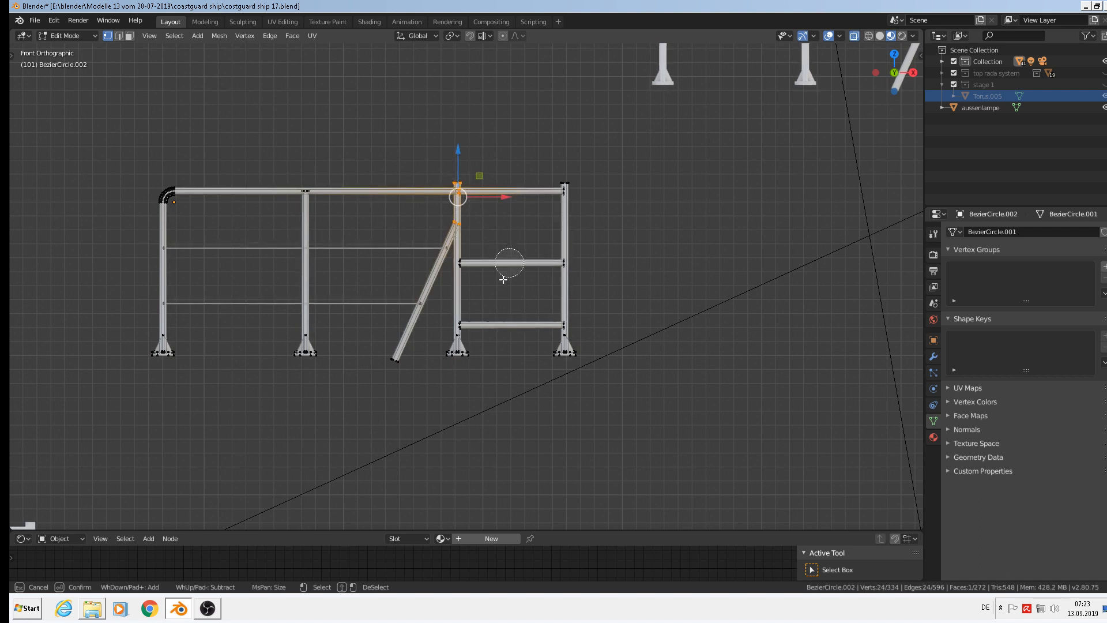
mouse_move(383, 354)
left_mouse_down()
mouse_move(452, 302)
mouse_move(477, 313)
left_mouse_up()
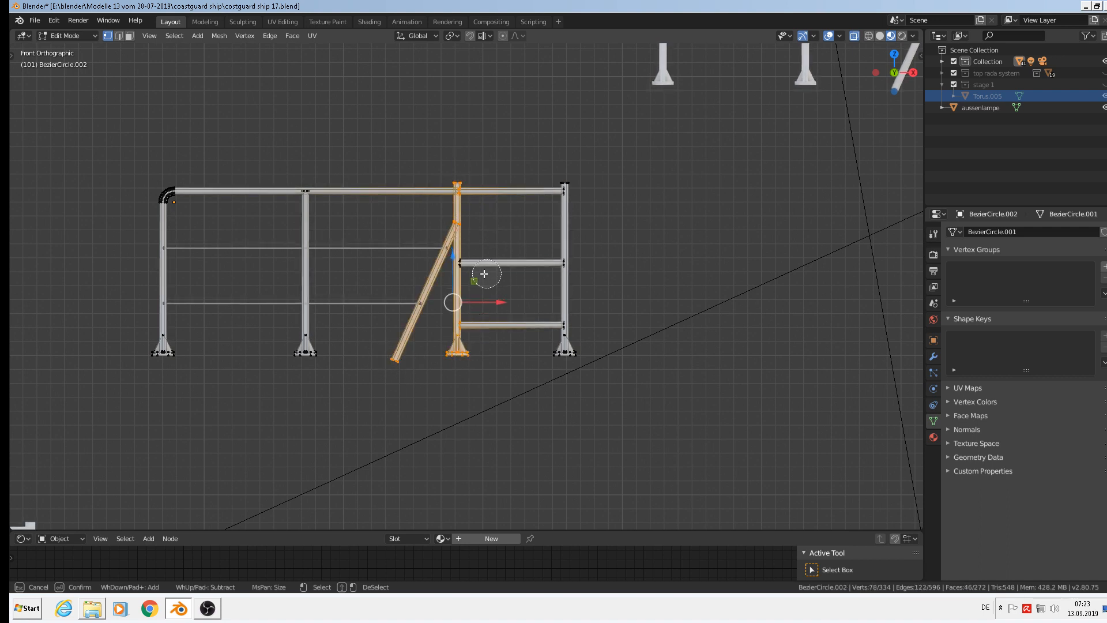
mouse_move(484, 273)
left_mouse_down()
mouse_move(531, 203)
mouse_move(569, 279)
mouse_move(563, 364)
left_mouse_up()
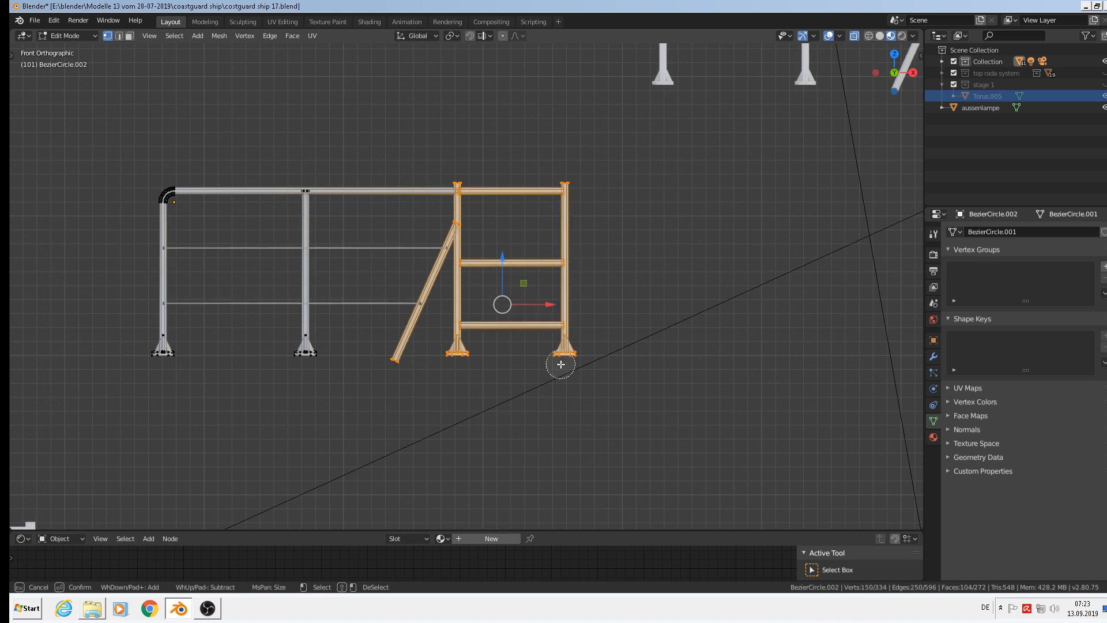
right_click(575, 313)
key("x")
left_click(580, 273)
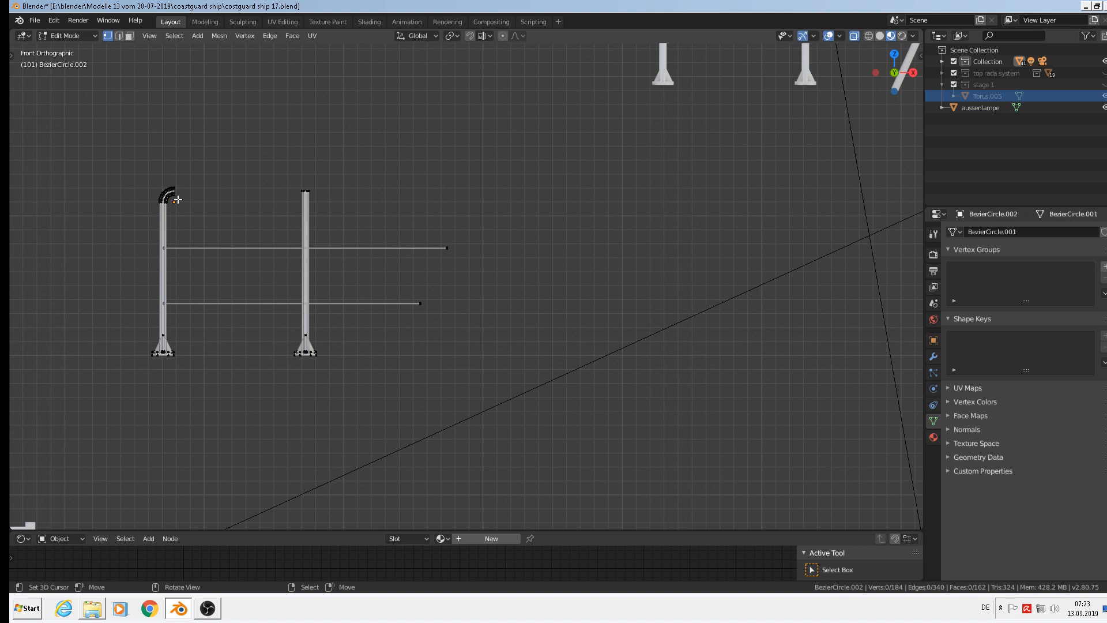
Duplicate the curved end post with its foot, move the copy about 0.199 m along X and rotate it 180° about Z
key("l")
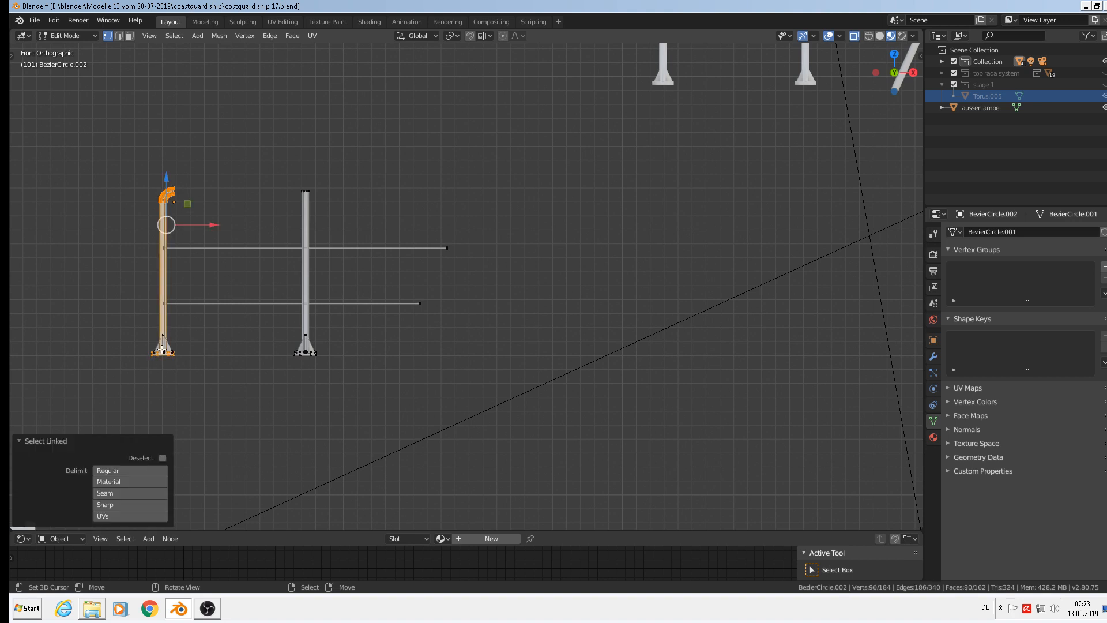
key("l")
key("shift+d")
right_click(190, 341)
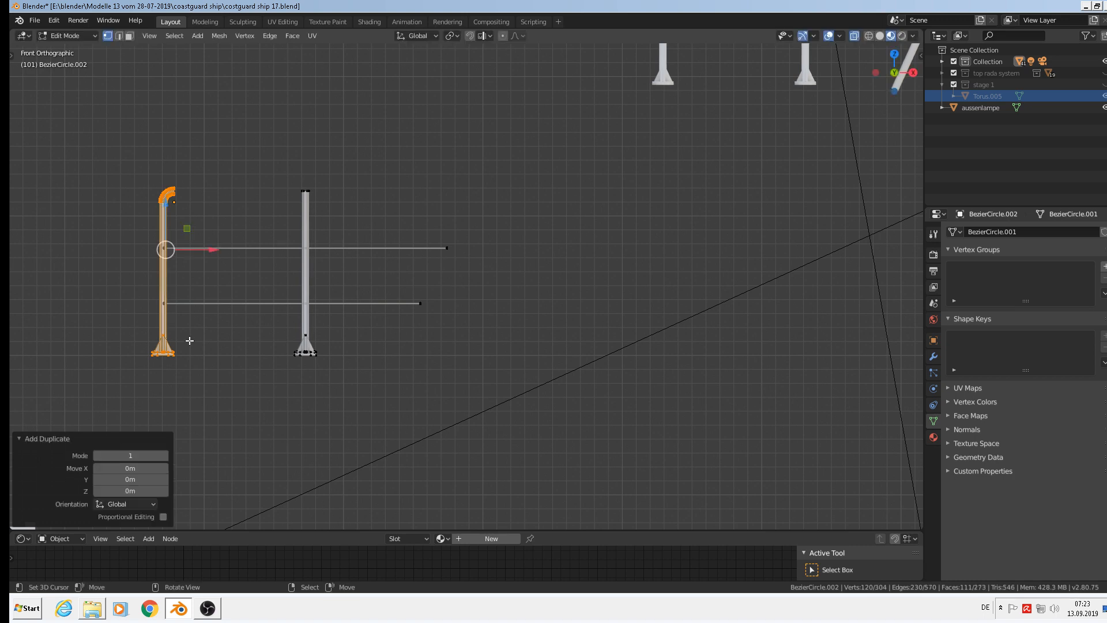
left_click_drag(206, 251, 481, 250)
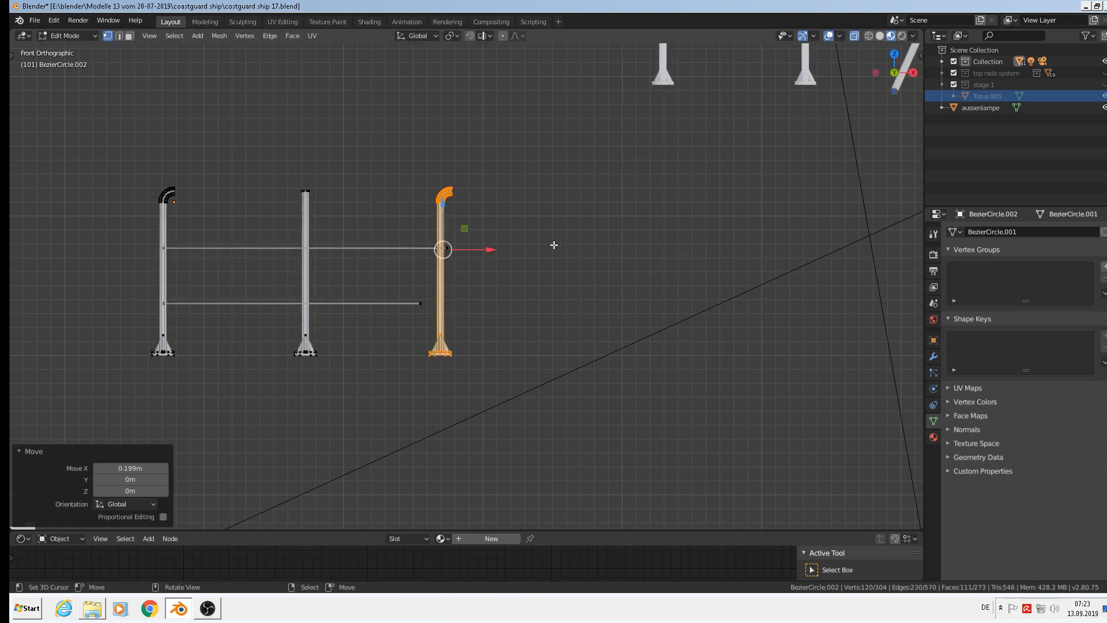
type("rz180")
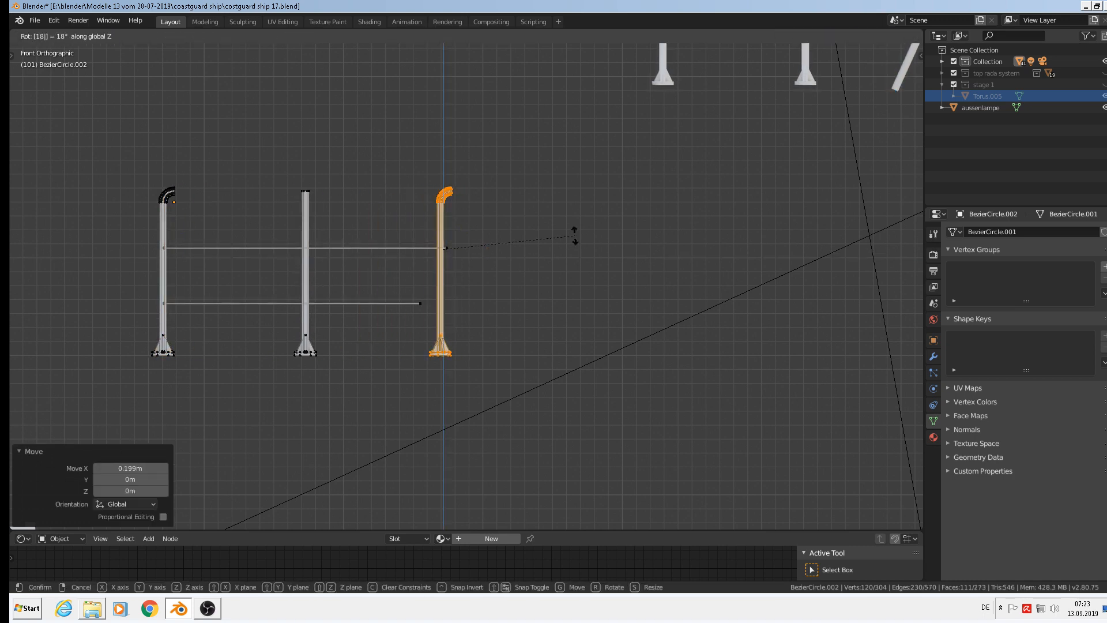
key("Return")
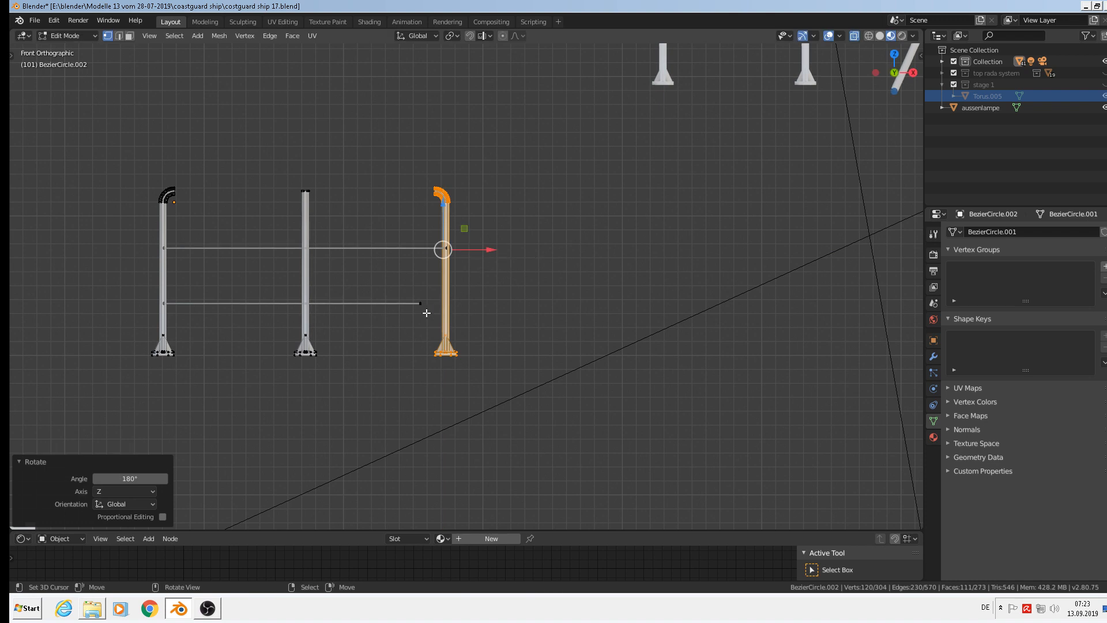
Extend the free end of the lower thin rail about 0.0174 m along X to meet the new end post
key("alt+a")
key("c")
left_click(422, 308)
right_click(422, 308)
left_click_drag(454, 303, 478, 305)
scroll(328, 161, "up", 3)
scroll(416, 202, "up", 1)
middle_click_drag(416, 202, 781, 232, "shift")
scroll(628, 195, "up", 2)
scroll(799, 227, "down", 3)
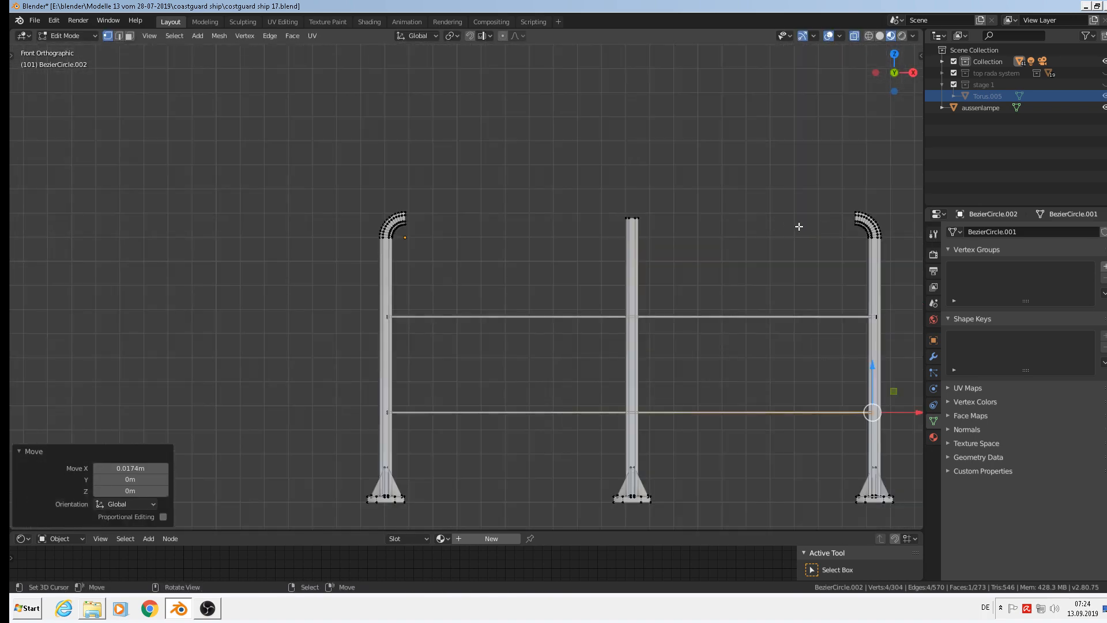
Bridge the open edge loops of the two curved posts with Bridge Edge Loops to form the straight top handrail
right_click(853, 219, "alt")
right_click(408, 222, "alt+shift")
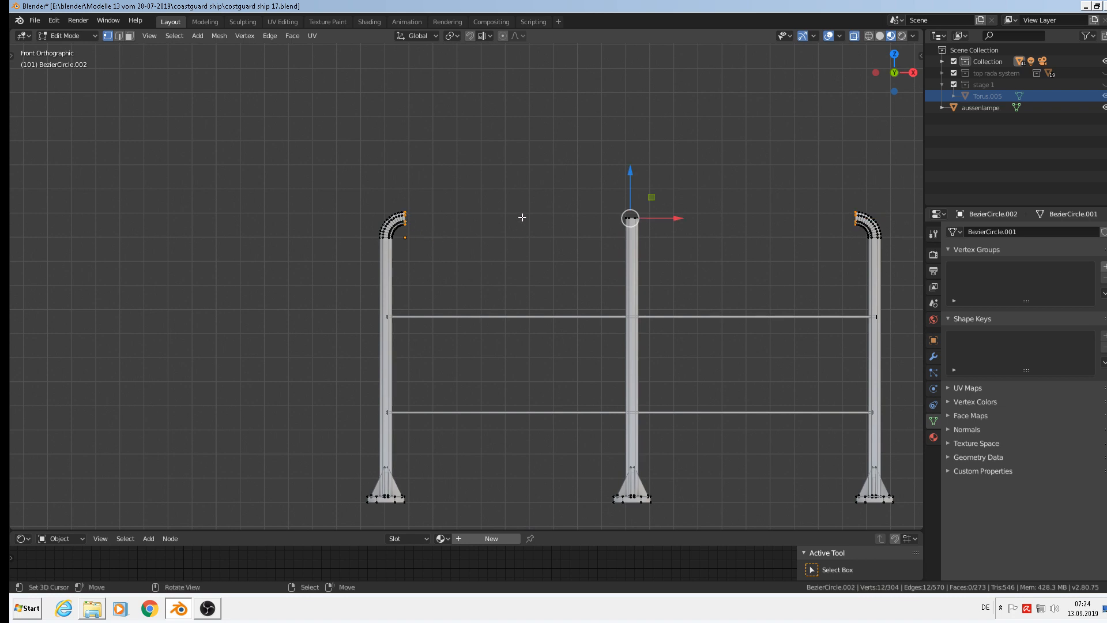
key("F3")
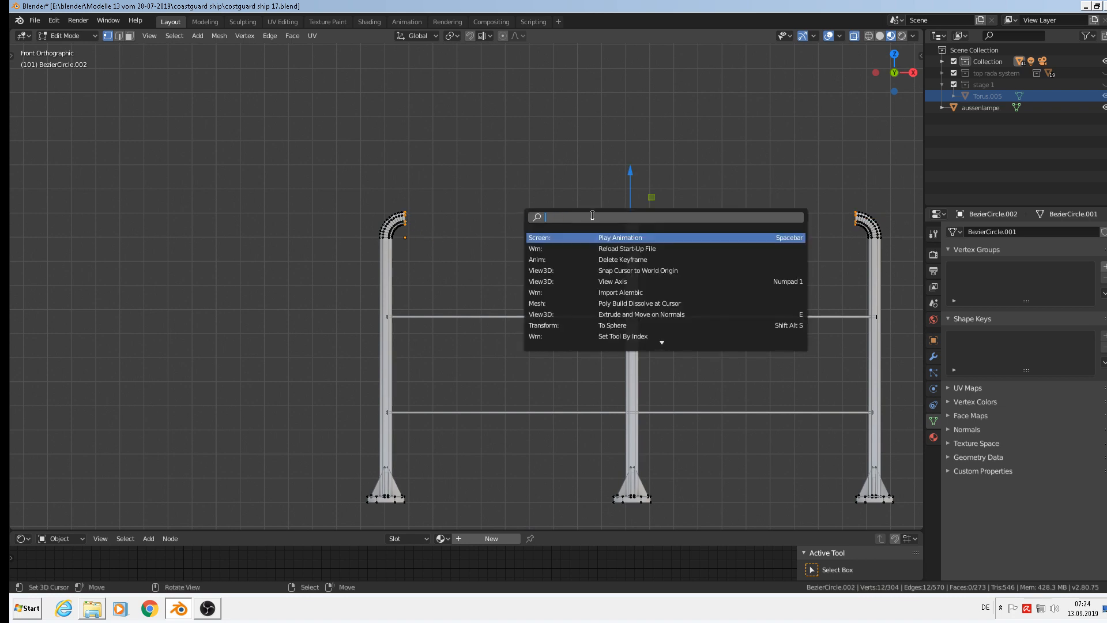
type("bridg")
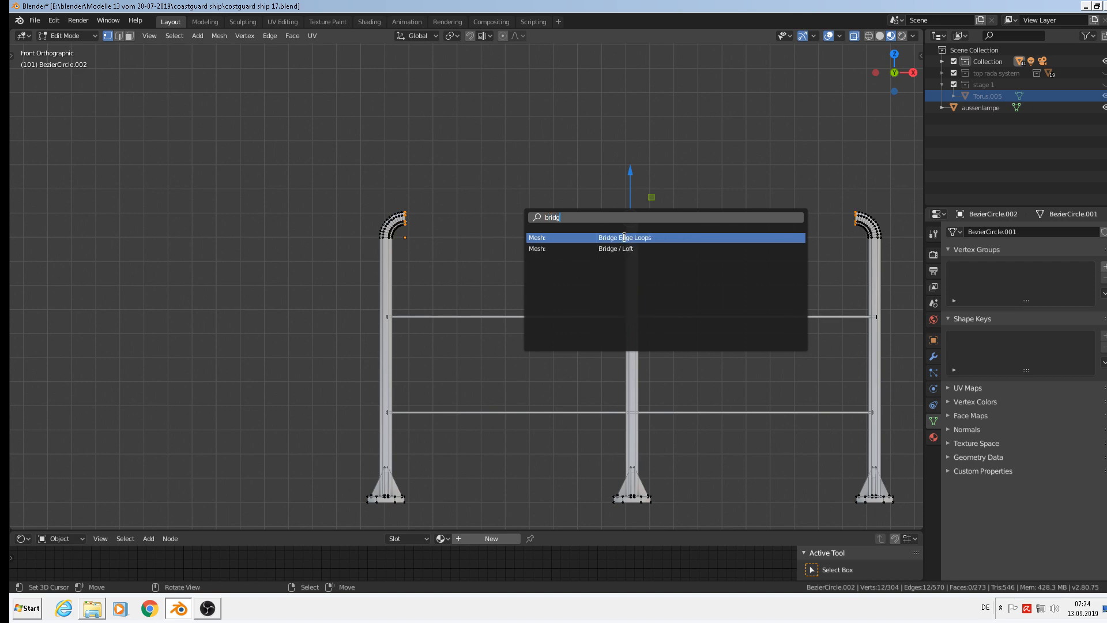
left_click(625, 236)
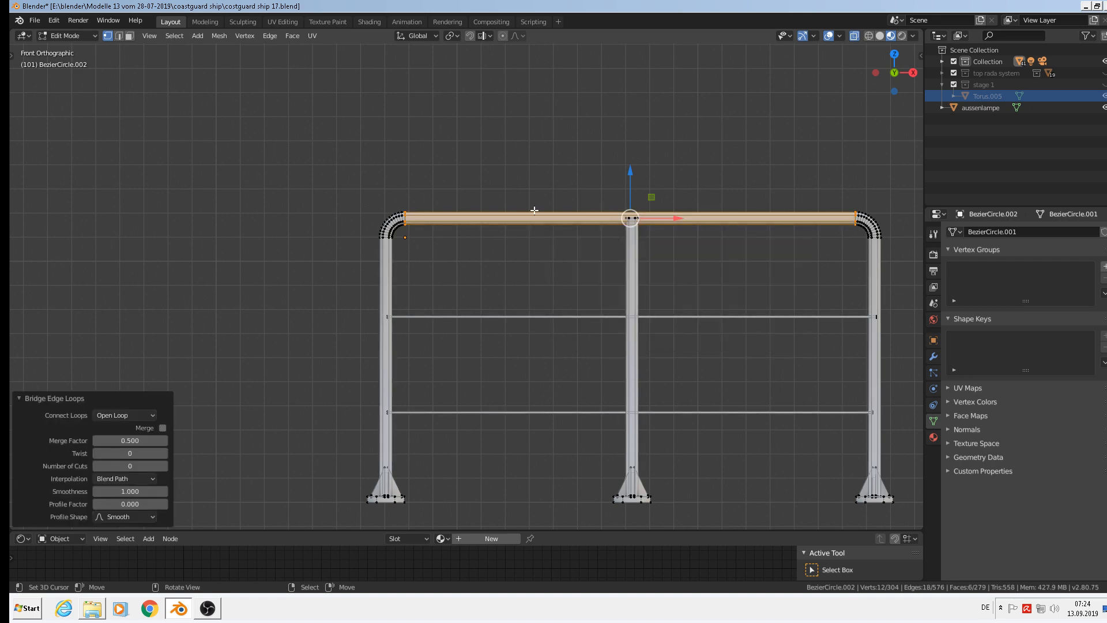
key("Tab")
Duplicate the finished straight railing and place the copy above the original as a spare
scroll(654, 262, "down", 4)
scroll(654, 262, "down", 3)
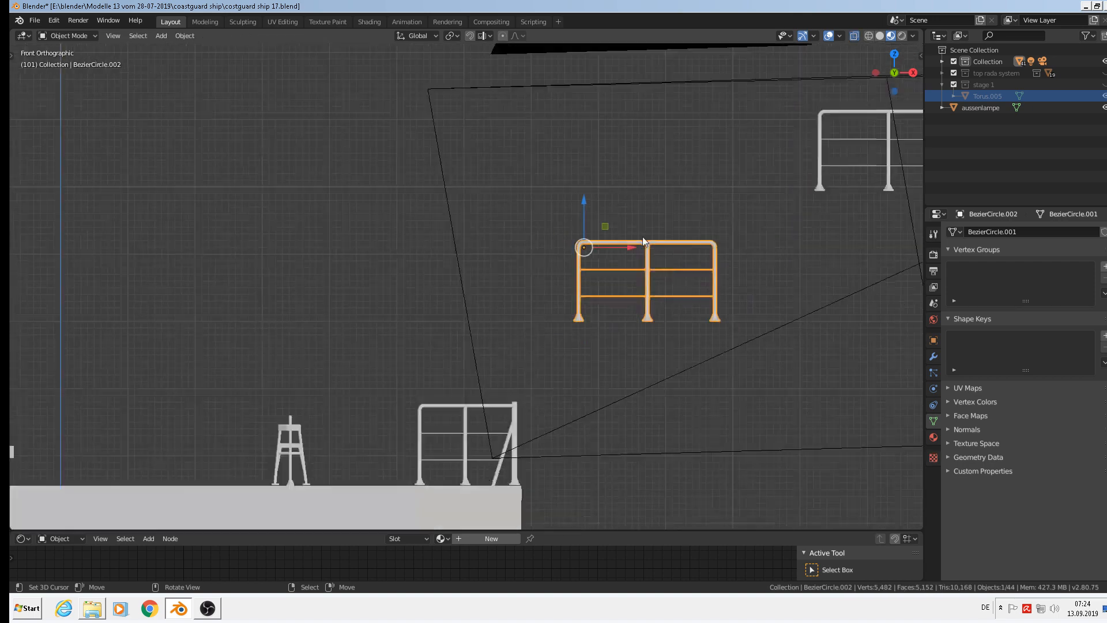
key("shift+d")
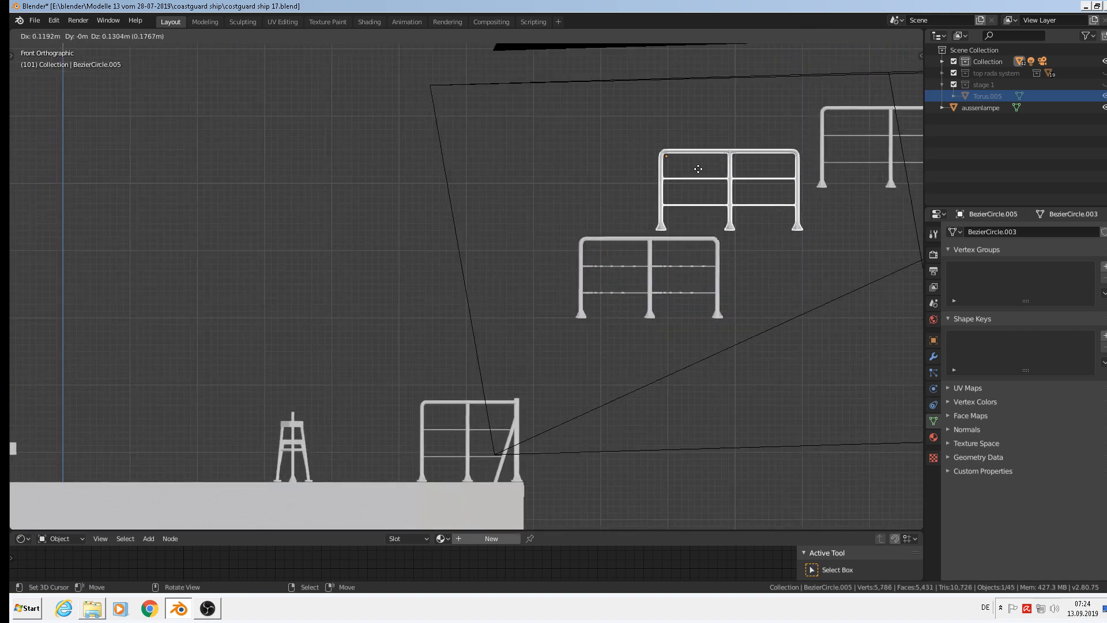
left_click(654, 155)
scroll(636, 251, "down", 4)
middle_click_drag(635, 247, 742, 220, "shift")
Move the original straight railing about -0.711 m along X and -0.244 m along Z onto the deck, and -0.236 m along Y toward the deck edge
left_click(744, 219)
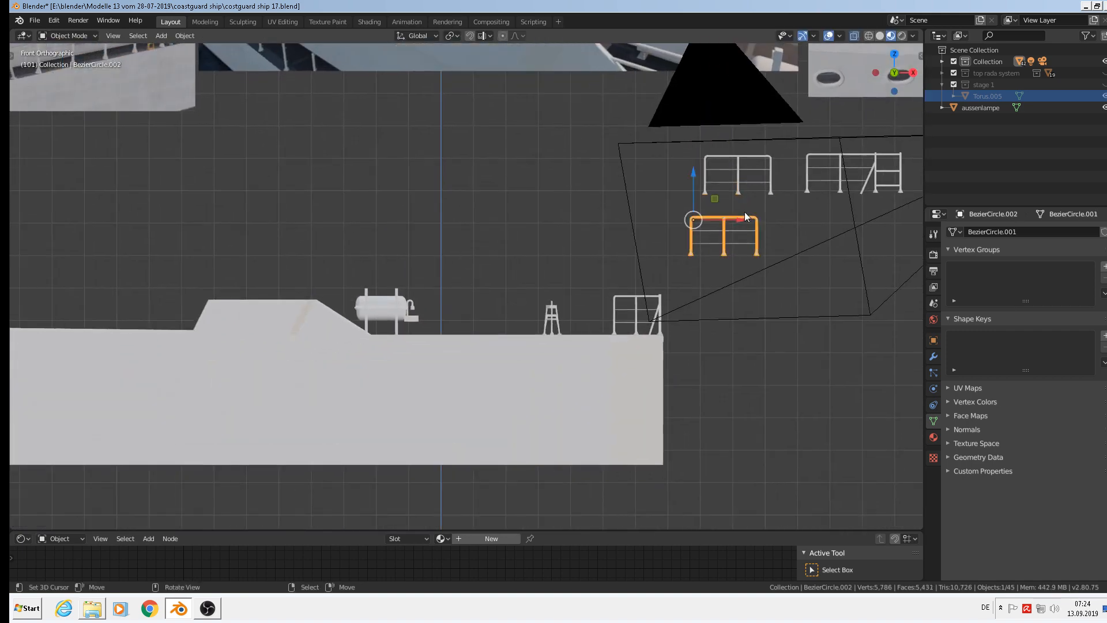
key("g")
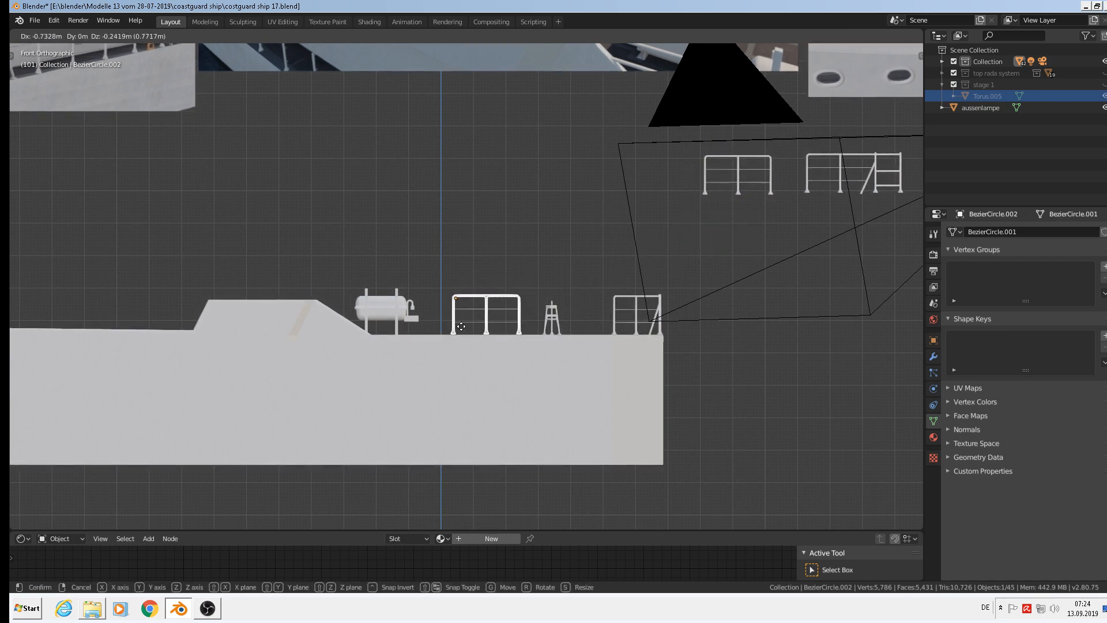
left_click(467, 327)
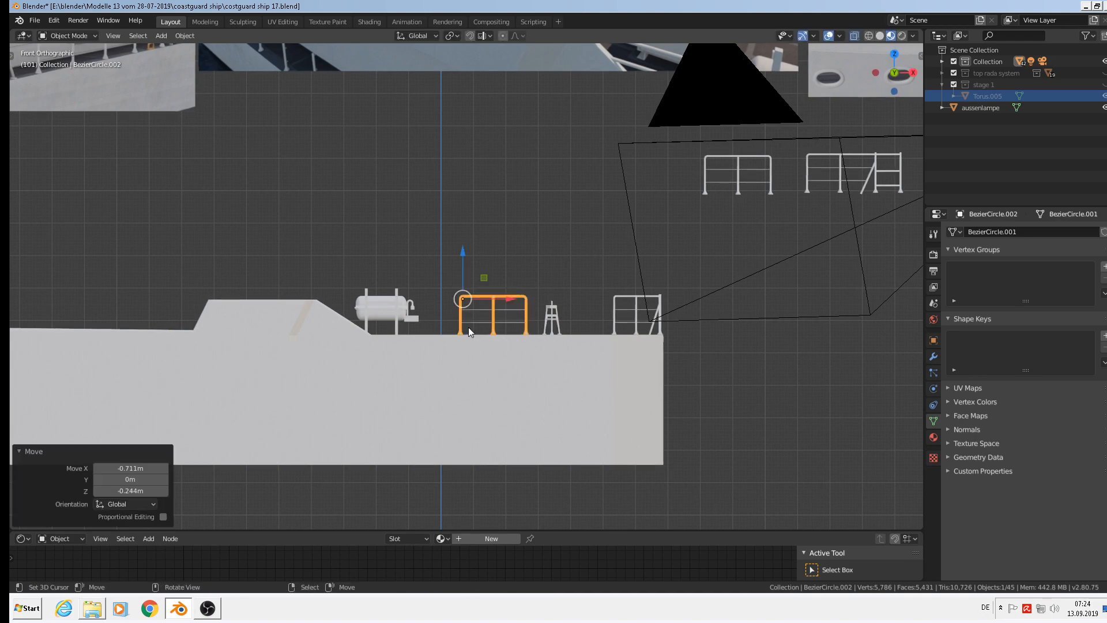
middle_click_drag(468, 327, 417, 360)
scroll(417, 360, "up", 3)
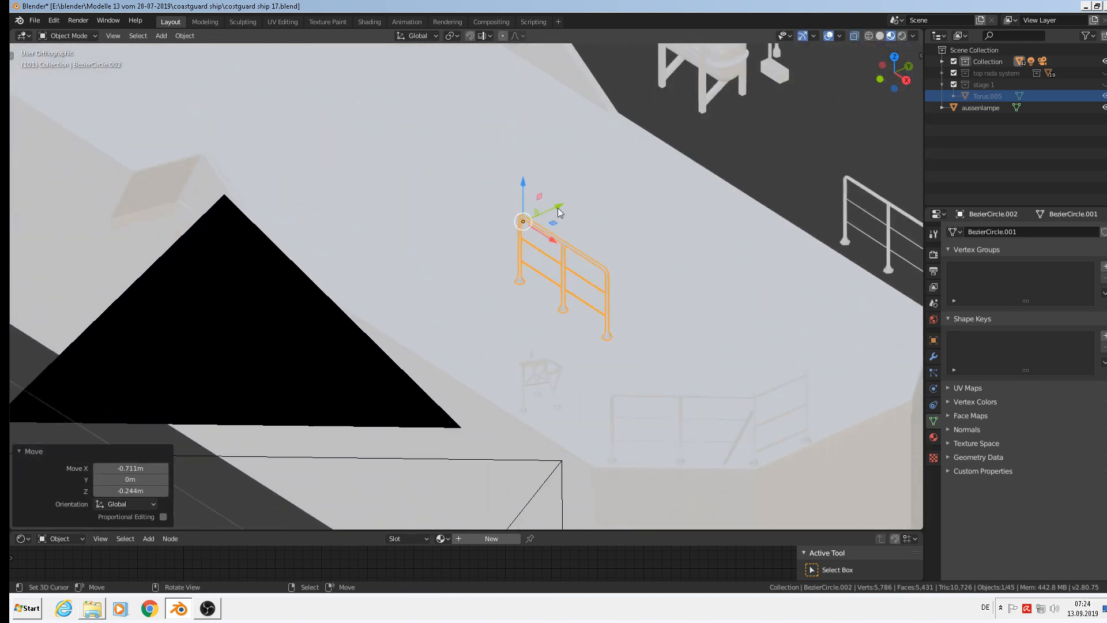
left_click_drag(558, 213, 433, 291)
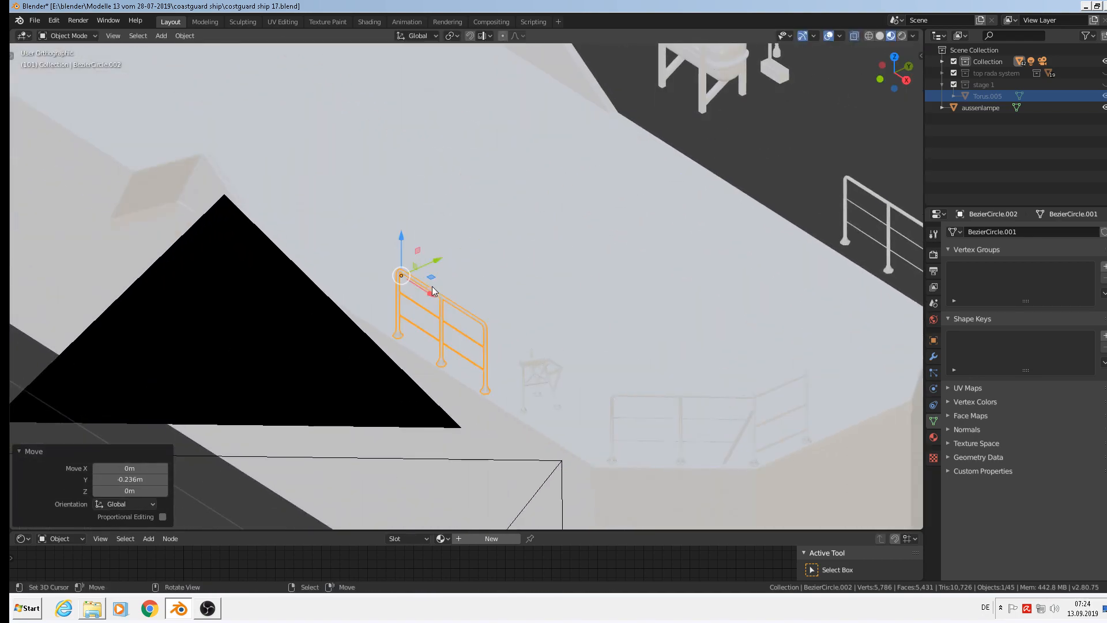
Examine the ship reference images for the arrangement of railings and the cylindrical tank along the foredeck edge
scroll(498, 353, "down", 5)
middle_click_drag(458, 295, 564, 288)
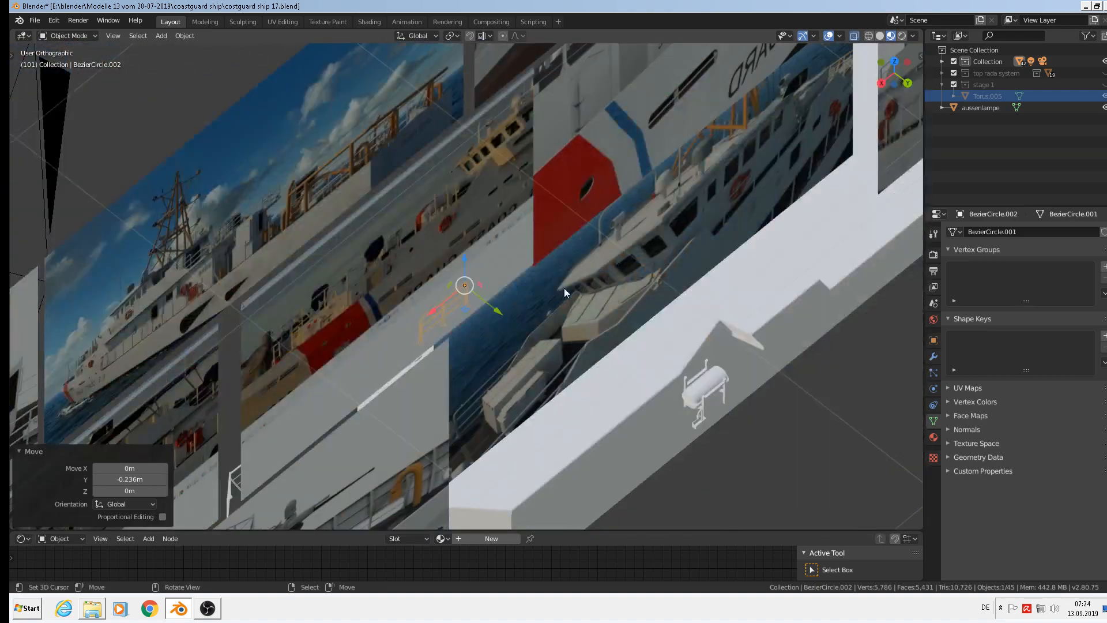
key("KP_1")
scroll(573, 289, "down", 5)
middle_click_drag(783, 196, 420, 383, "shift")
scroll(572, 296, "up", 2)
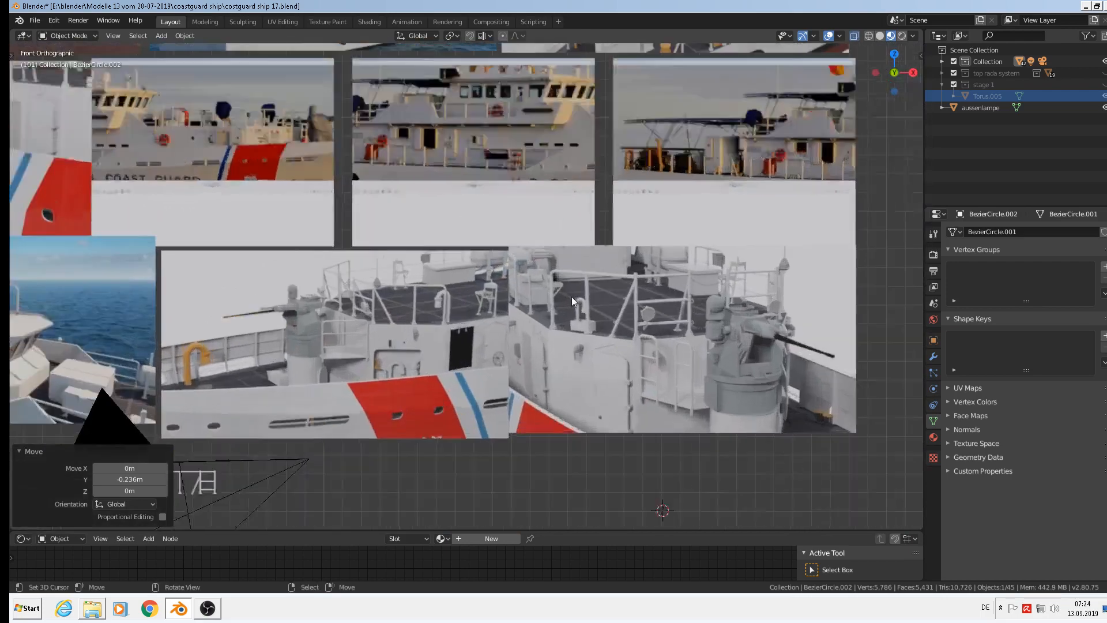
middle_click_drag(557, 267, 657, 270, "shift")
scroll(657, 270, "up", 5)
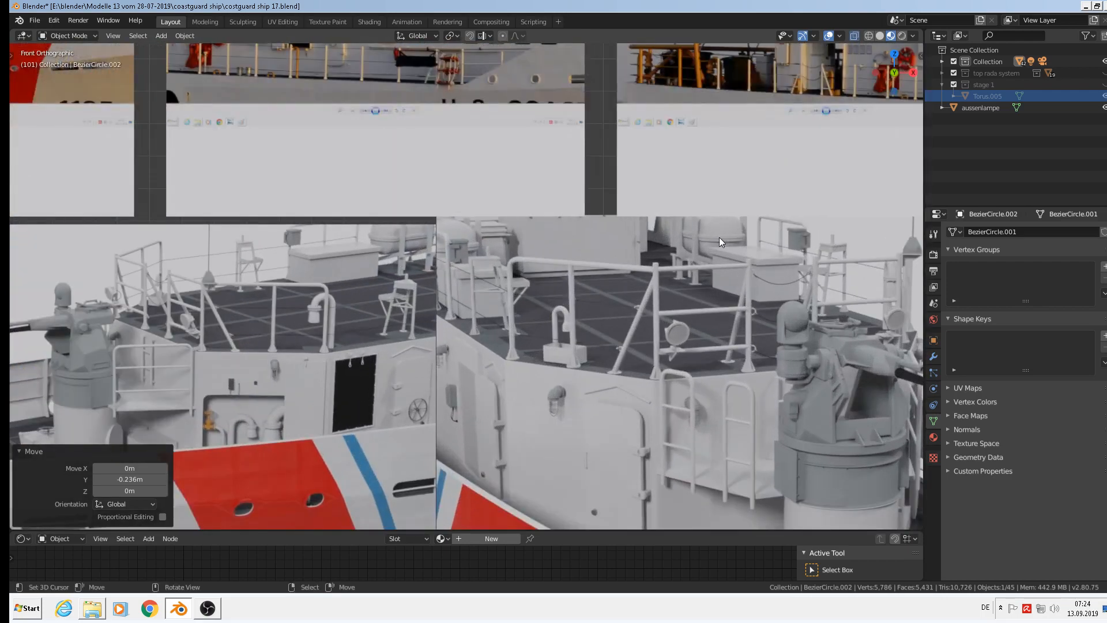
scroll(575, 309, "down", 3)
middle_click_drag(512, 307, 576, 331, "shift")
scroll(576, 331, "down", 2)
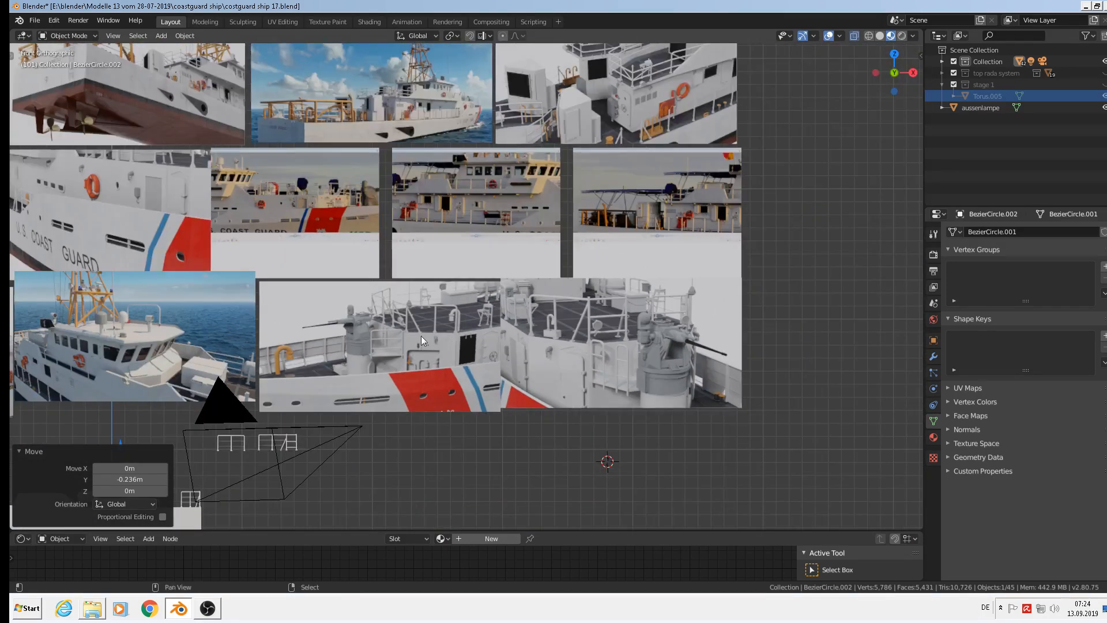
middle_click_drag(398, 341, 618, 250, "shift")
scroll(788, 231, "up", 4)
scroll(618, 251, "up", 2)
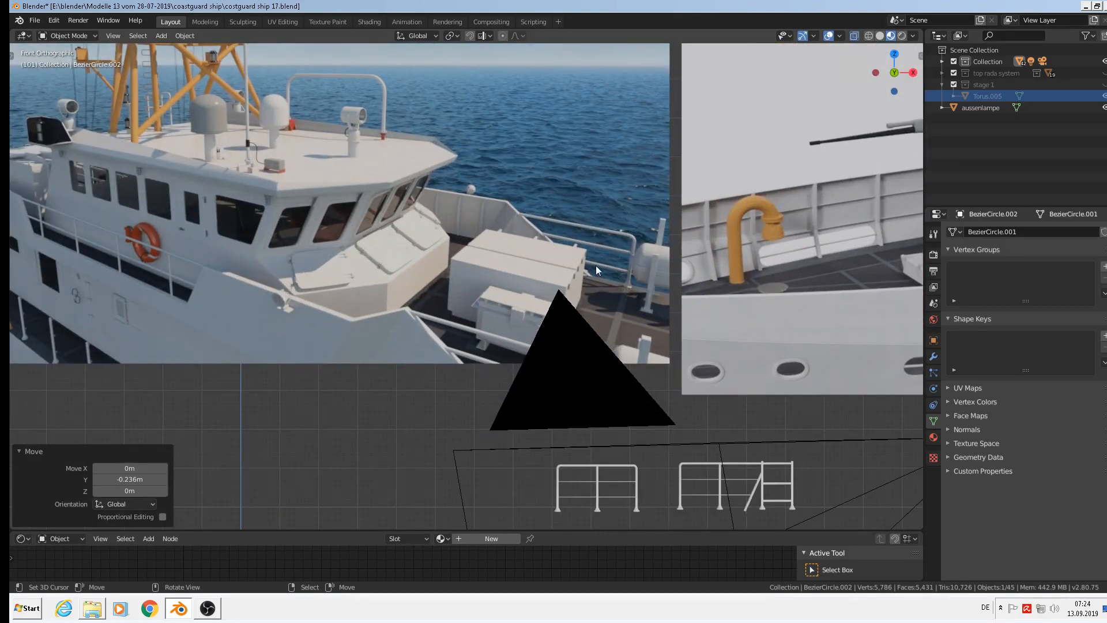
scroll(506, 325, "down", 4)
middle_click_drag(499, 319, 544, 135, "shift")
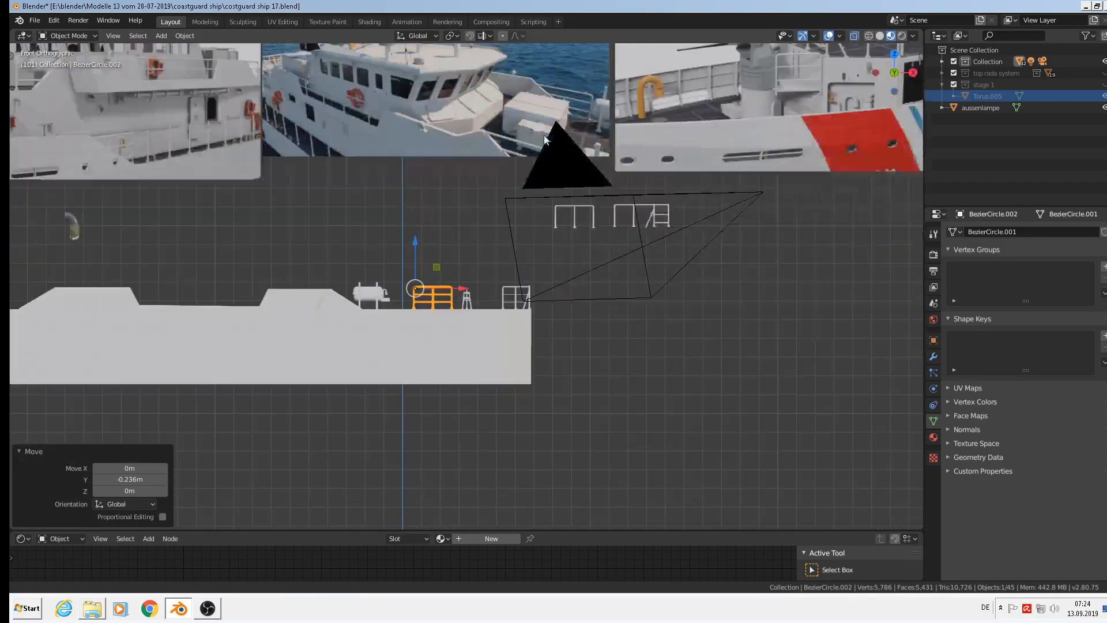
Move the cylindrical tank on its stand 0.153 m along X and -0.751 m along Y to the deck edge beside the straight railing
scroll(413, 277, "up", 3)
scroll(354, 280, "up", 3)
left_click(337, 267)
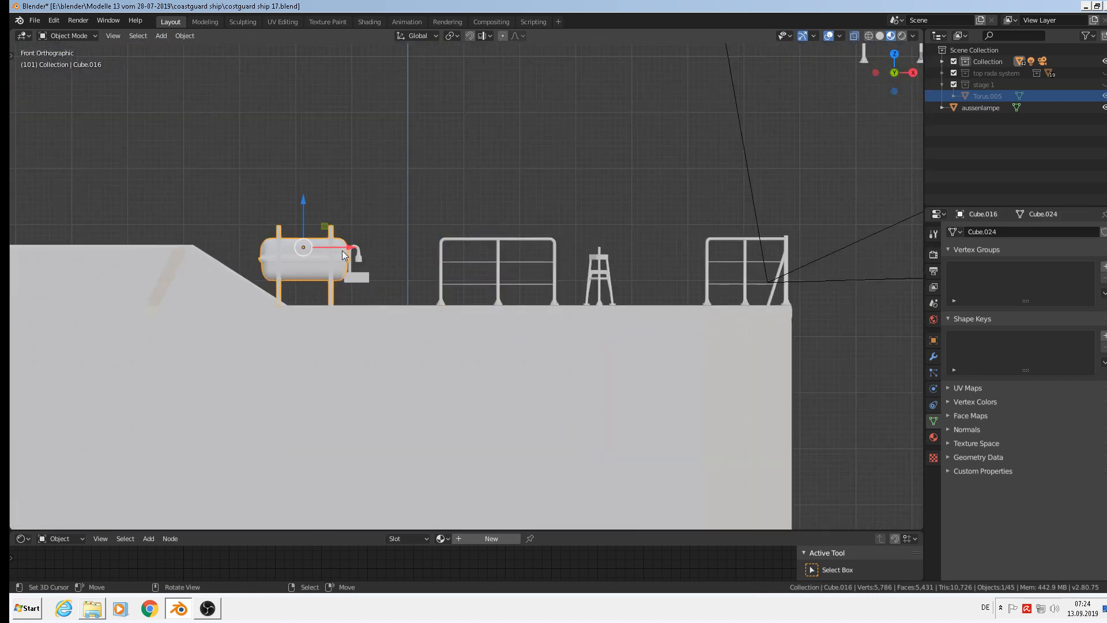
left_click_drag(345, 248, 428, 261)
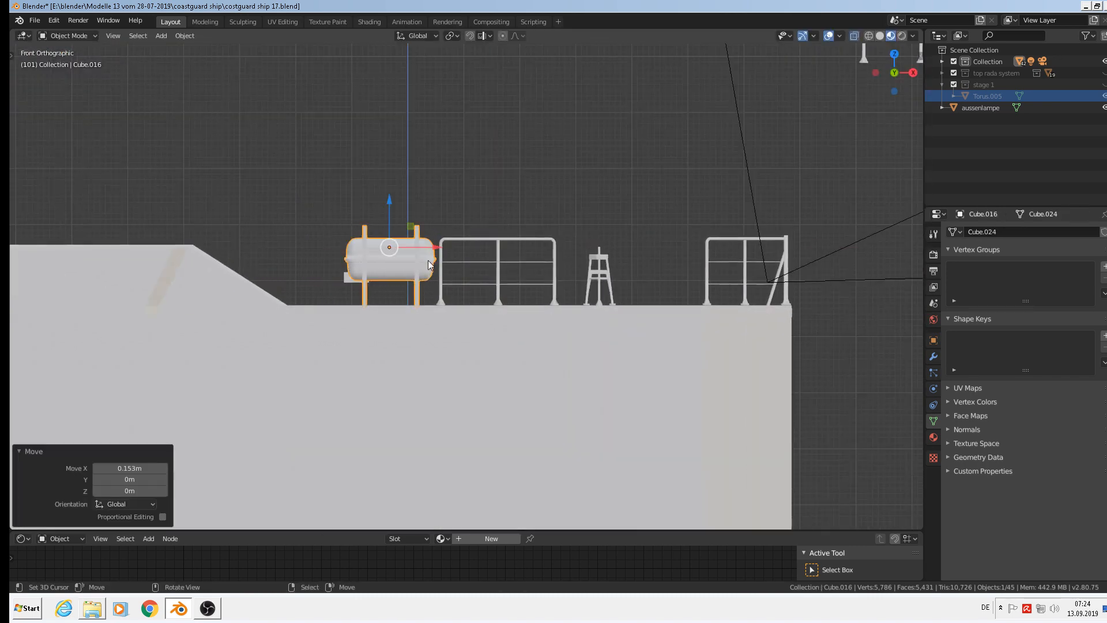
middle_click_drag(428, 261, 556, 148)
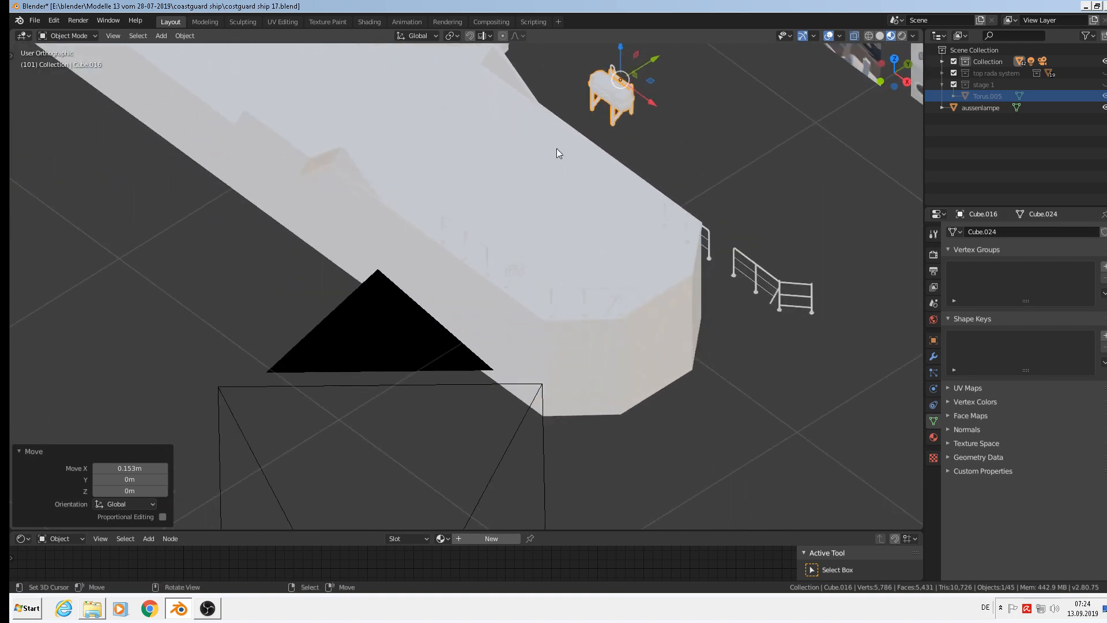
left_click_drag(655, 62, 480, 177)
middle_click_drag(479, 178, 534, 136)
scroll(464, 181, "up", 3)
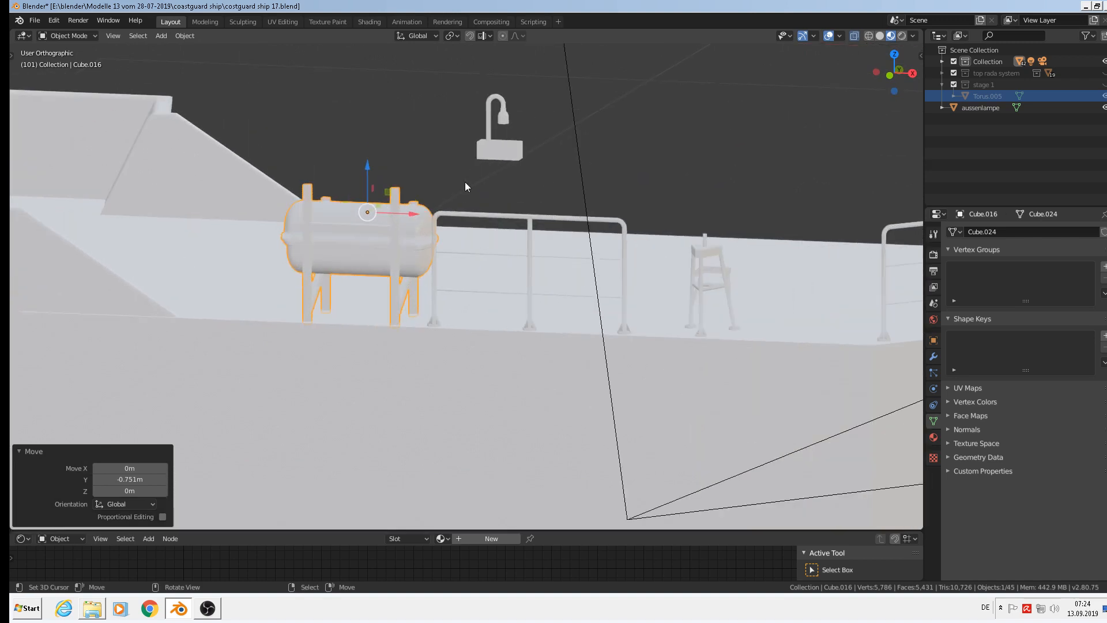
Compare the tank and railing placement on the deck with the bridge and foredeck reference photo
middle_click_drag(465, 181, 566, 215)
scroll(458, 228, "up", 2)
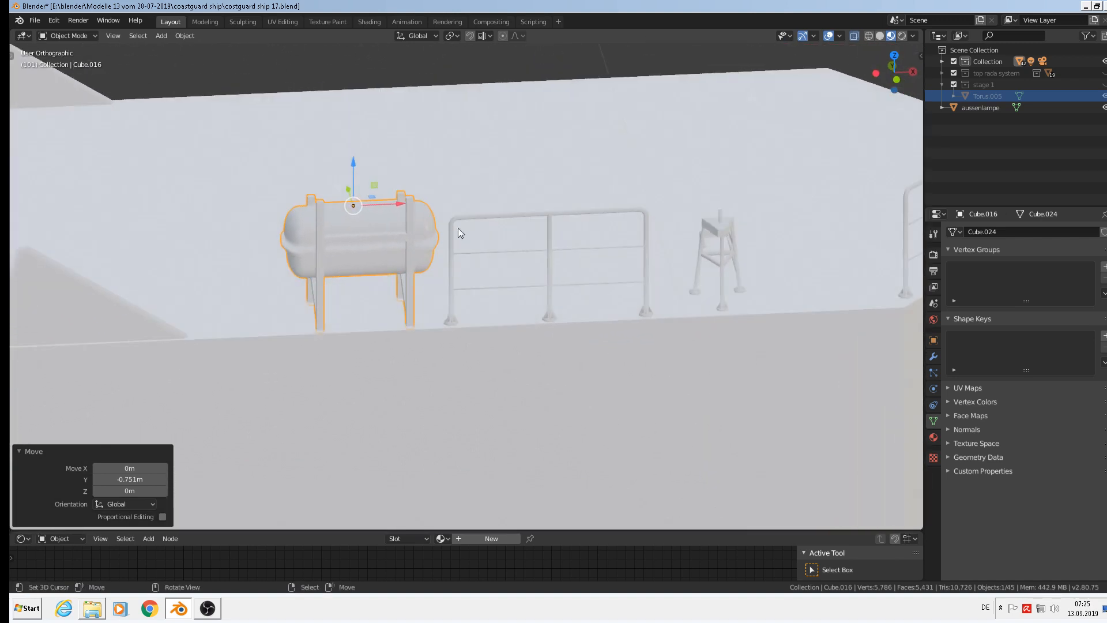
scroll(221, 262, "down", 8)
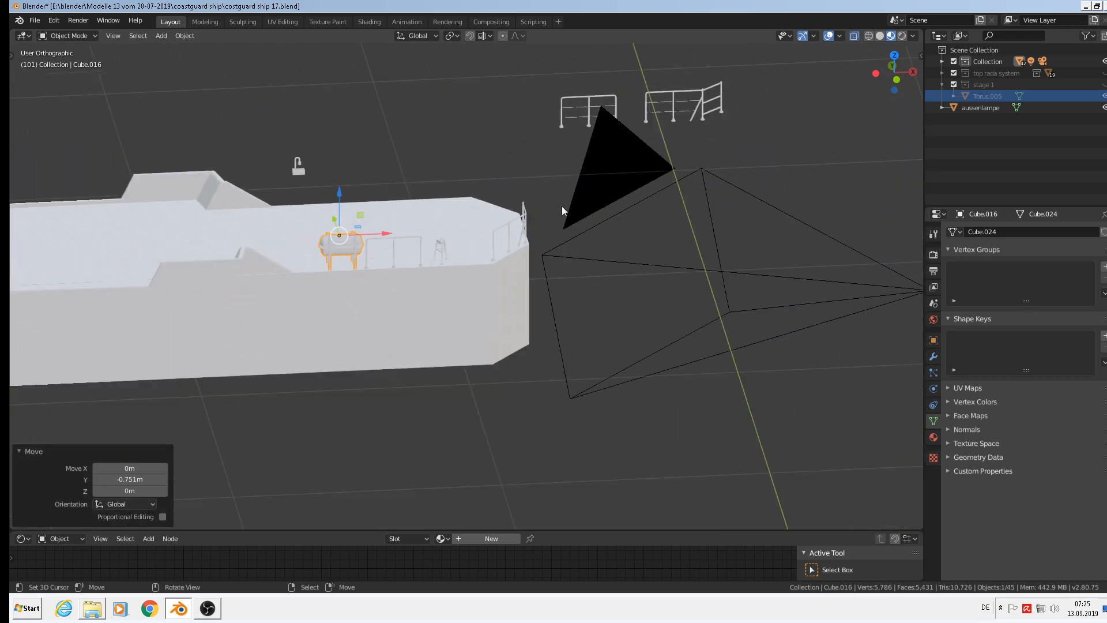
middle_click_drag(606, 109, 545, 309, "shift")
scroll(545, 192, "up", 5)
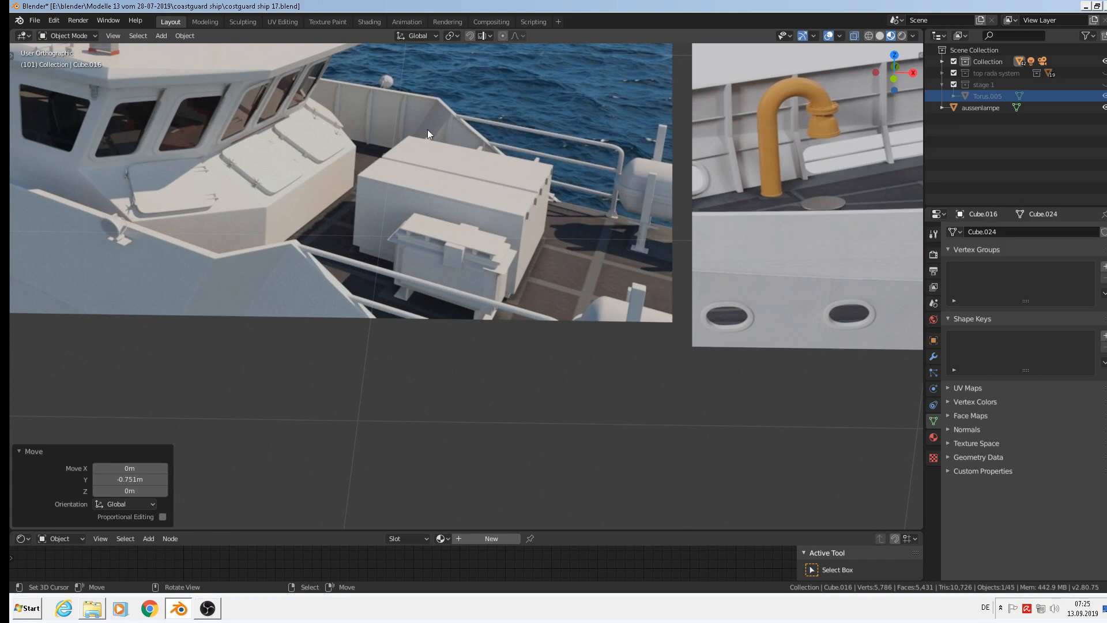
scroll(516, 228, "down", 6)
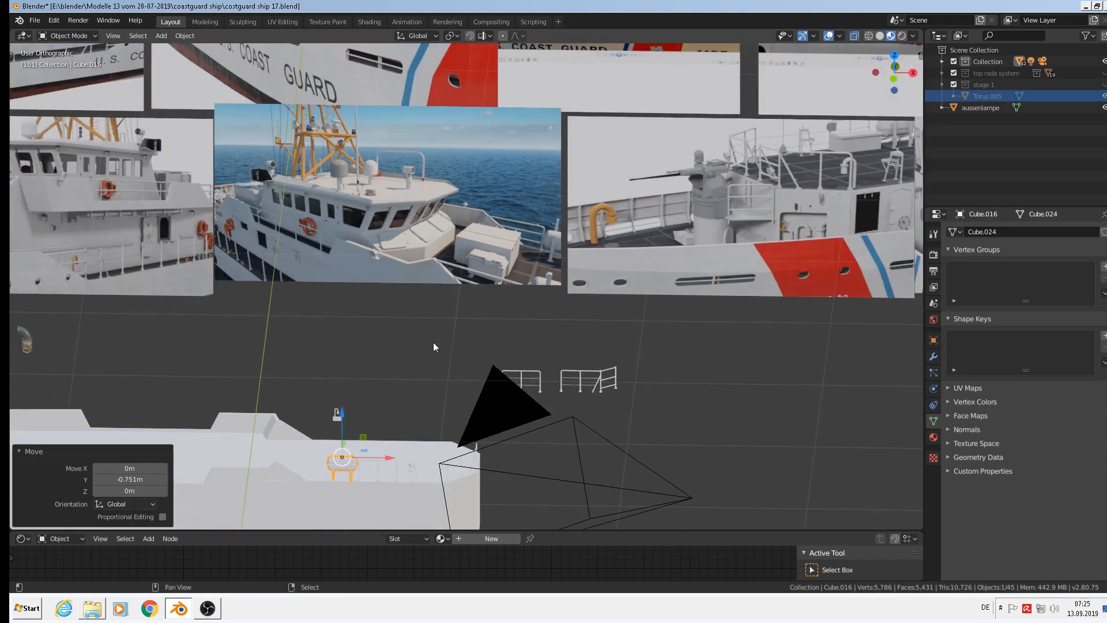
middle_click_drag(434, 346, 632, 198, "shift")
scroll(584, 271, "up", 5)
scroll(591, 316, "up", 3)
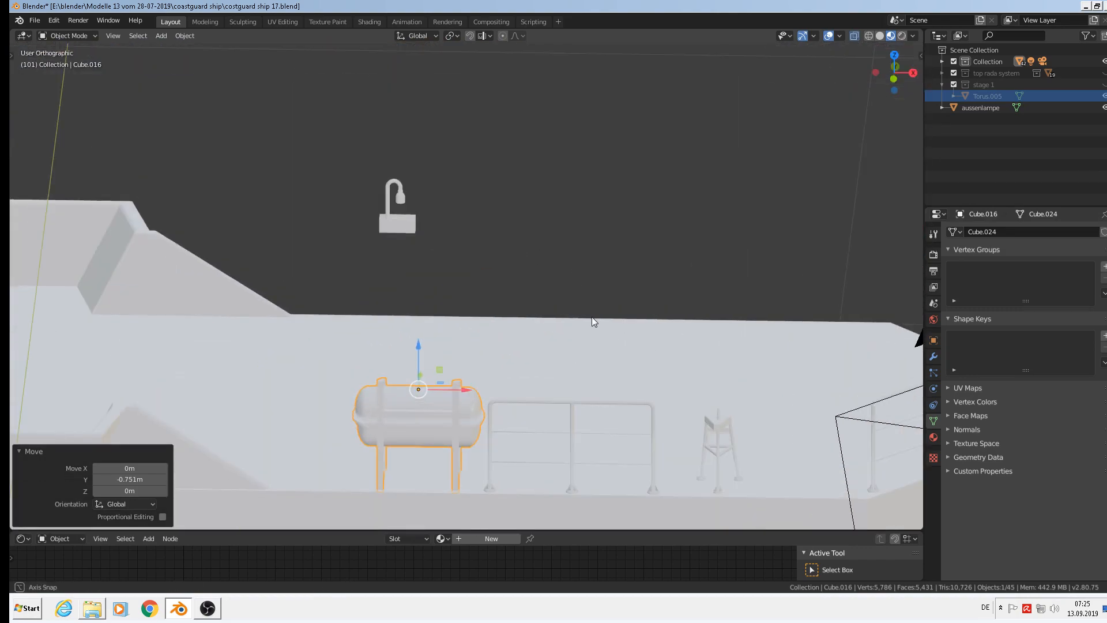
scroll(593, 306, "down", 4)
scroll(642, 307, "down", 2)
middle_click_drag(690, 298, 566, 230, "shift")
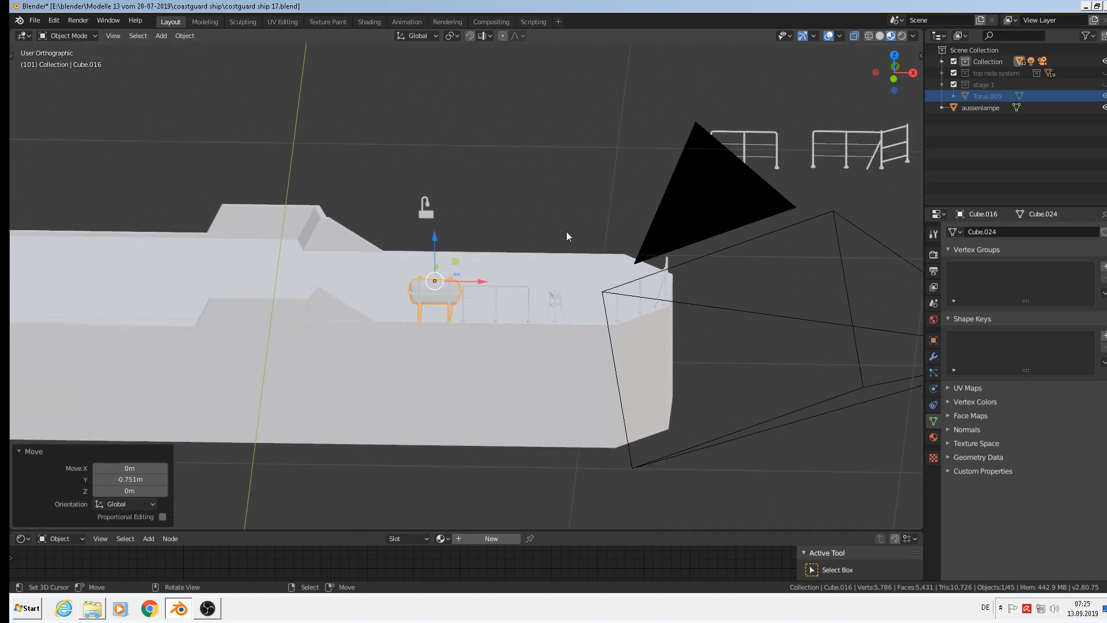
scroll(531, 275, "up", 4)
scroll(483, 281, "up", 3)
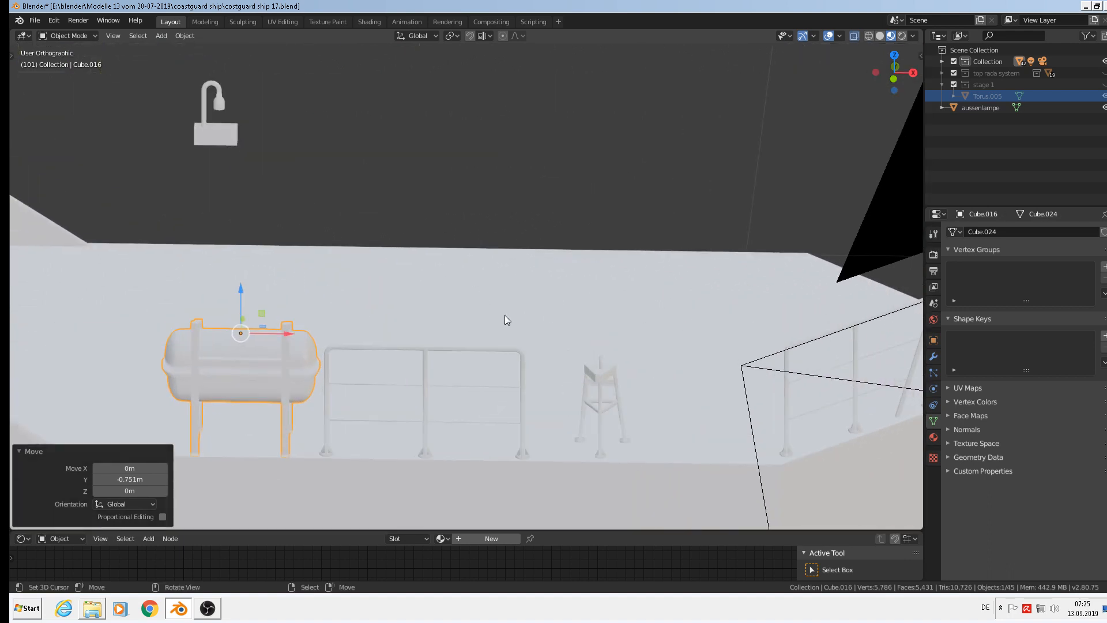
Duplicate the straight deck railing and move the copy -0.418 m along X to the other side of the tank
middle_click_drag(443, 305, 640, 288, "shift")
left_click(589, 300)
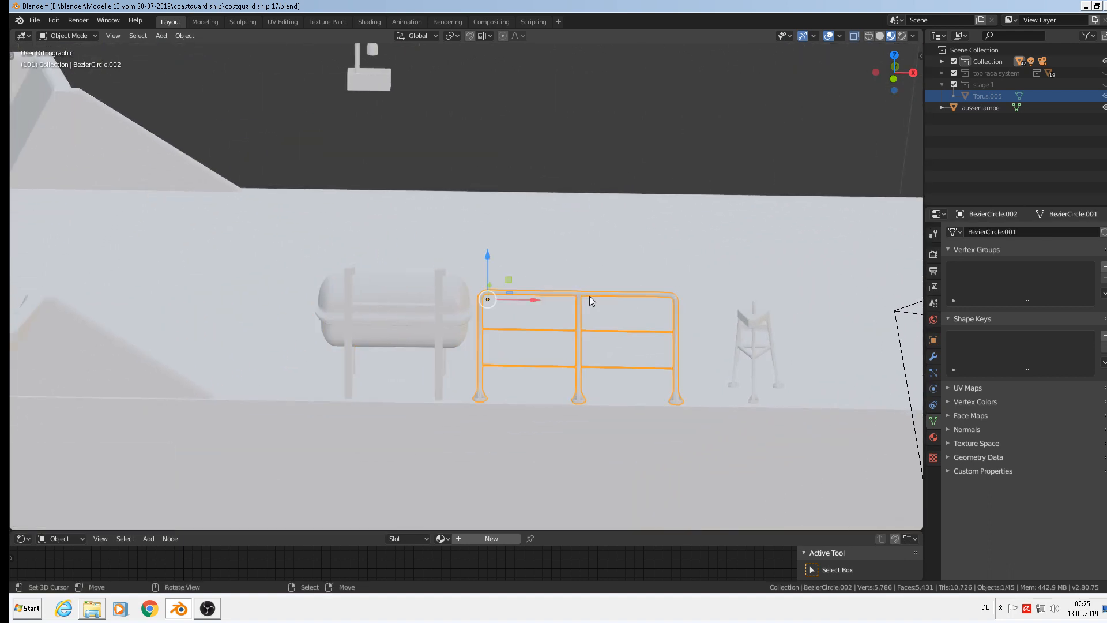
key("shift+d")
right_click(589, 296)
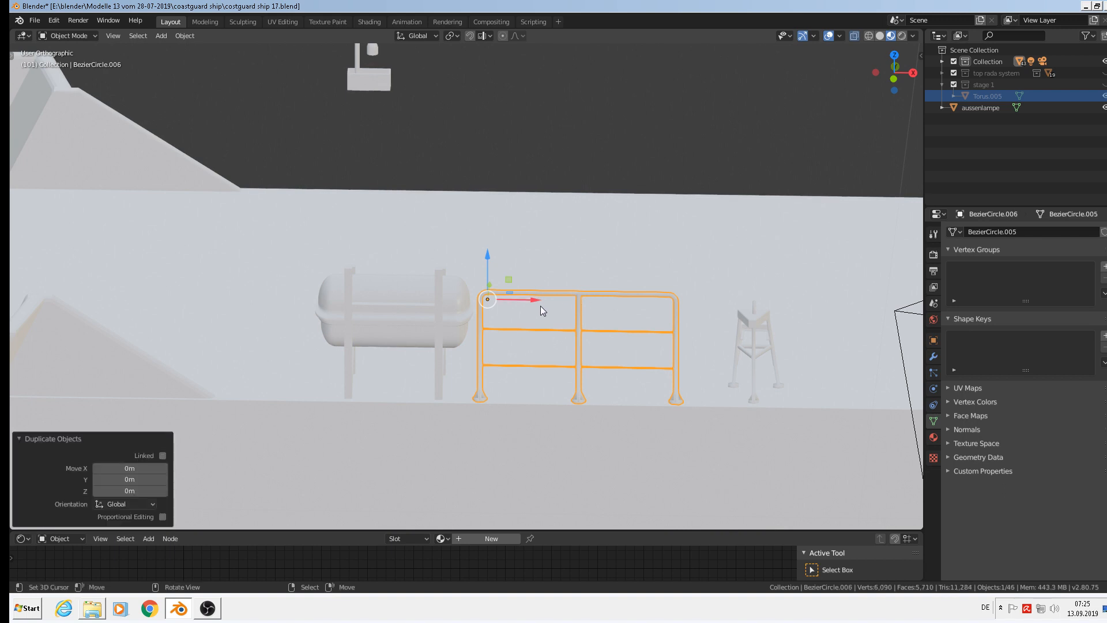
key("g")
key("x")
left_click(199, 292)
middle_click_drag(200, 293, 528, 219, "shift")
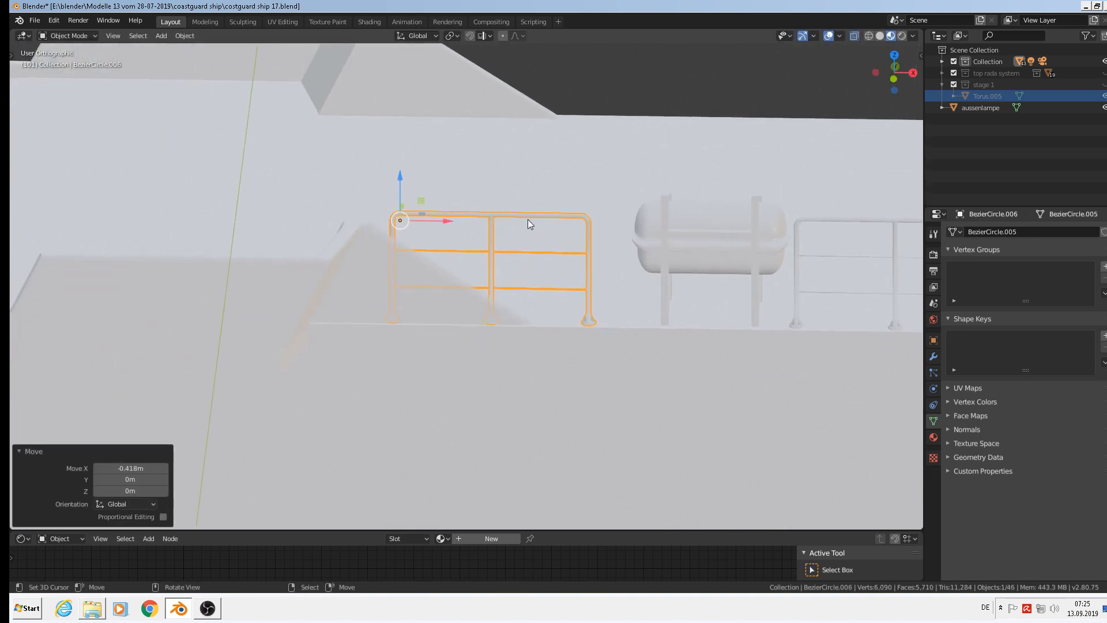
Delete the vertices of the middle post, including its foot, from the copied railing
scroll(520, 221, "up", 3)
key("Tab")
key("alt")
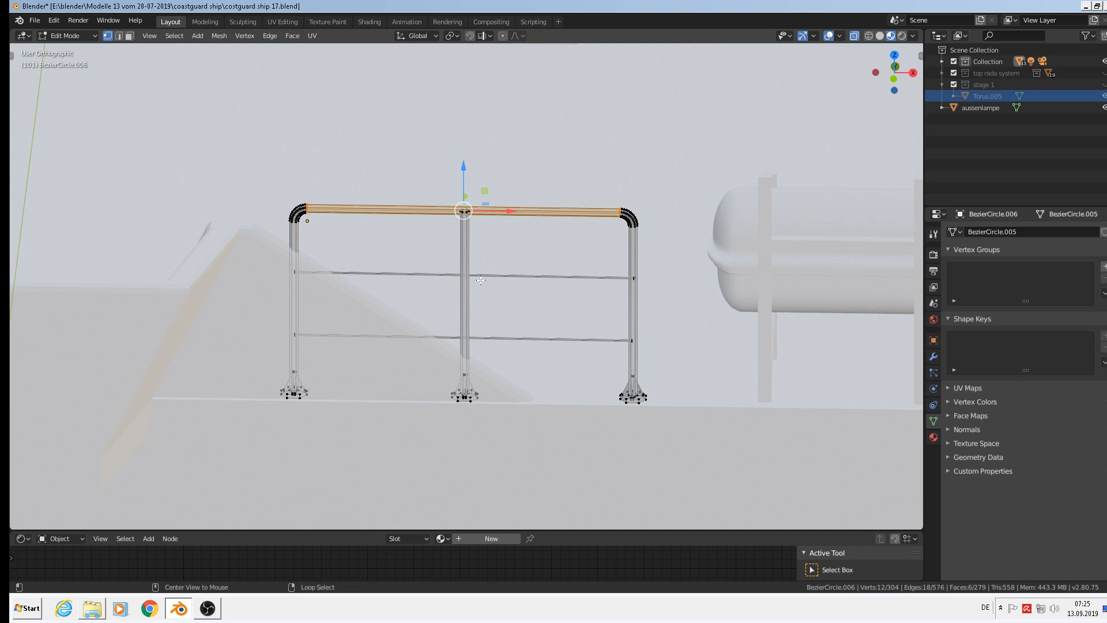
key("alt+a")
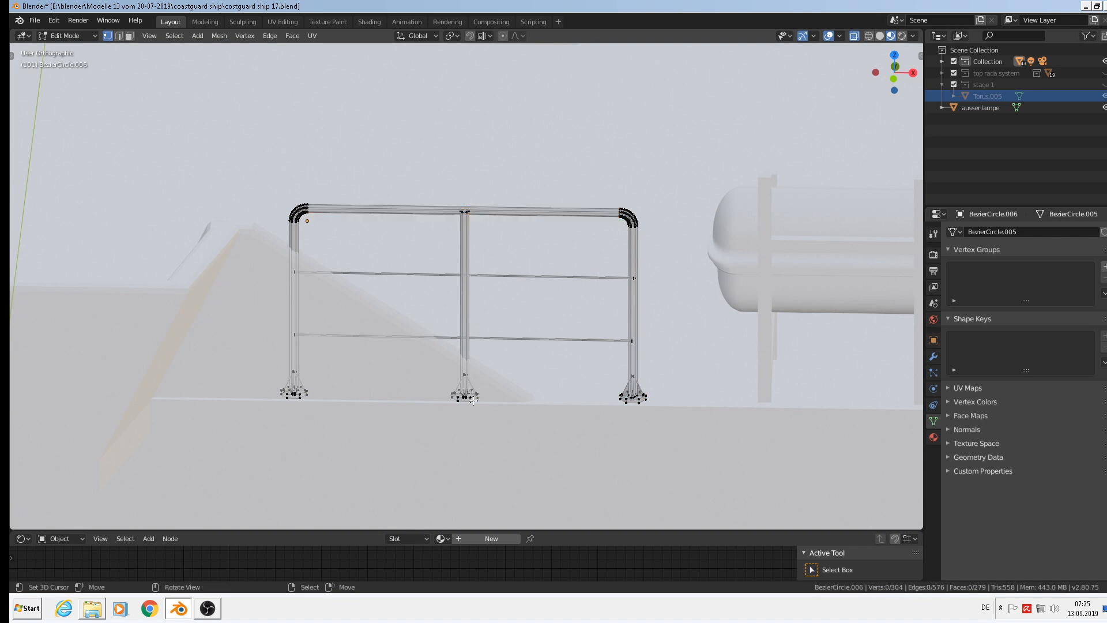
key("l")
key("x")
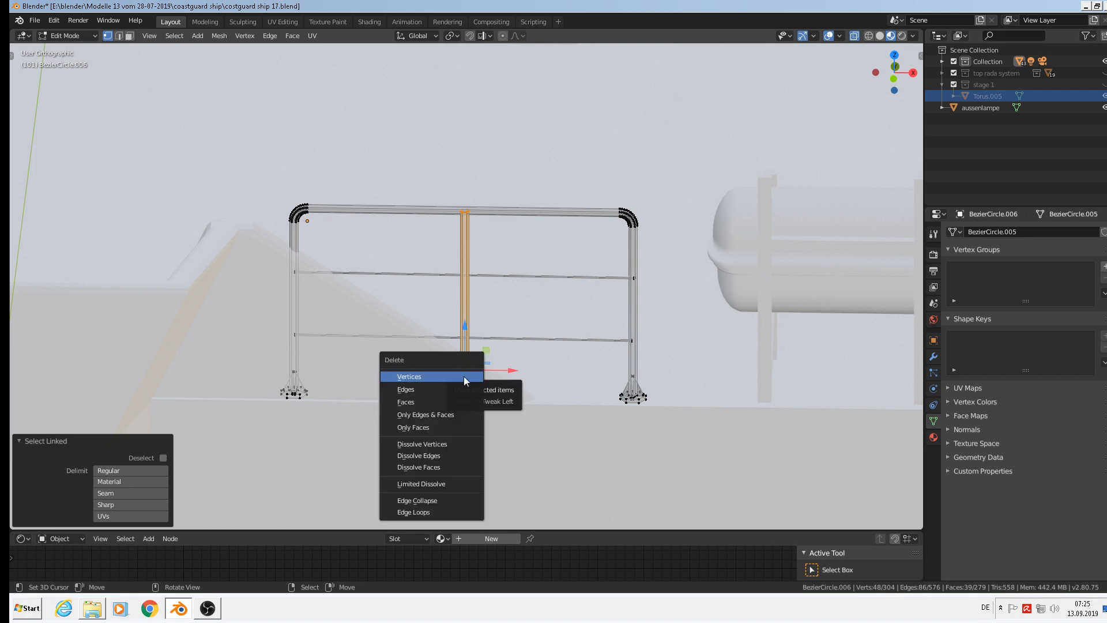
left_click(464, 376)
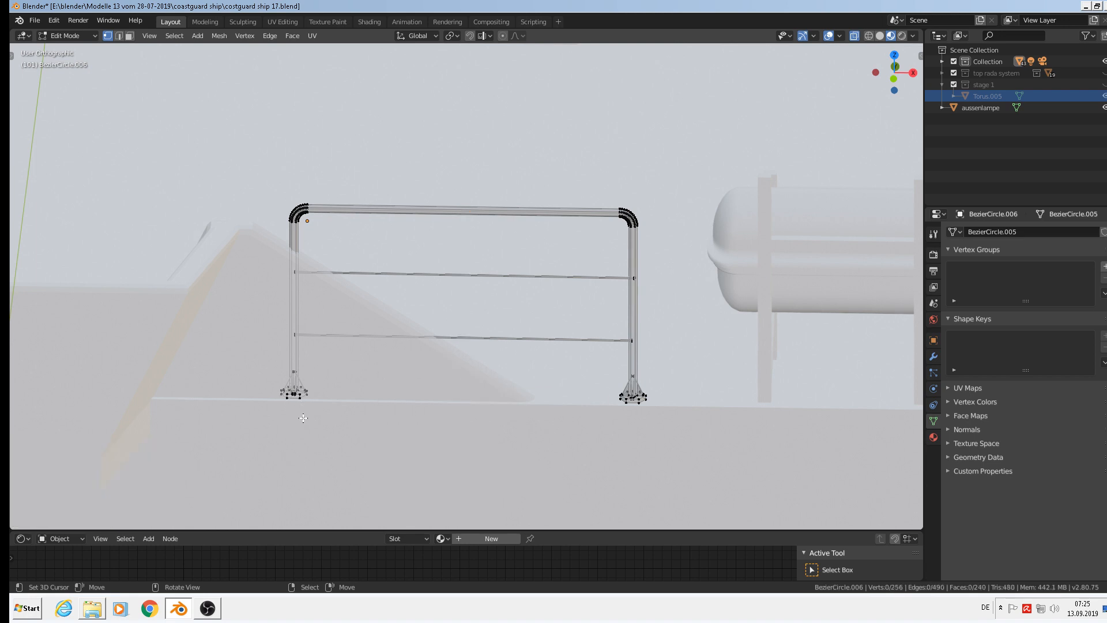
Delete the curved end post nearest the sloped bulwark from the copied railing, keeping the ends of the top handrail and both thin rails
key("b")
left_click_drag(198, 169, 237, 151)
key("c")
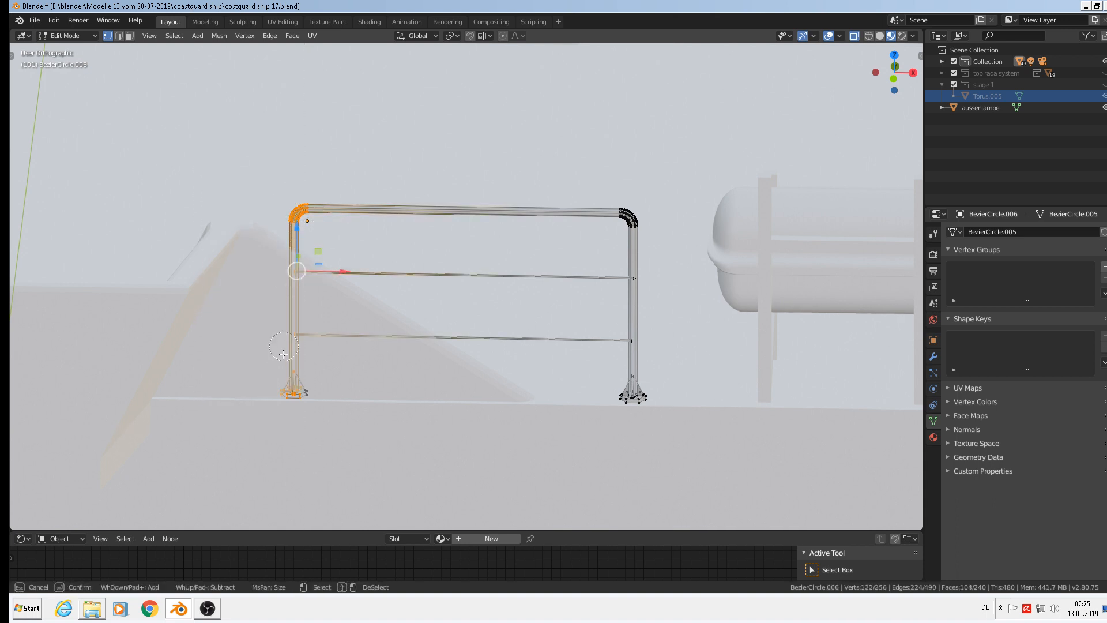
key("Escape")
key("x")
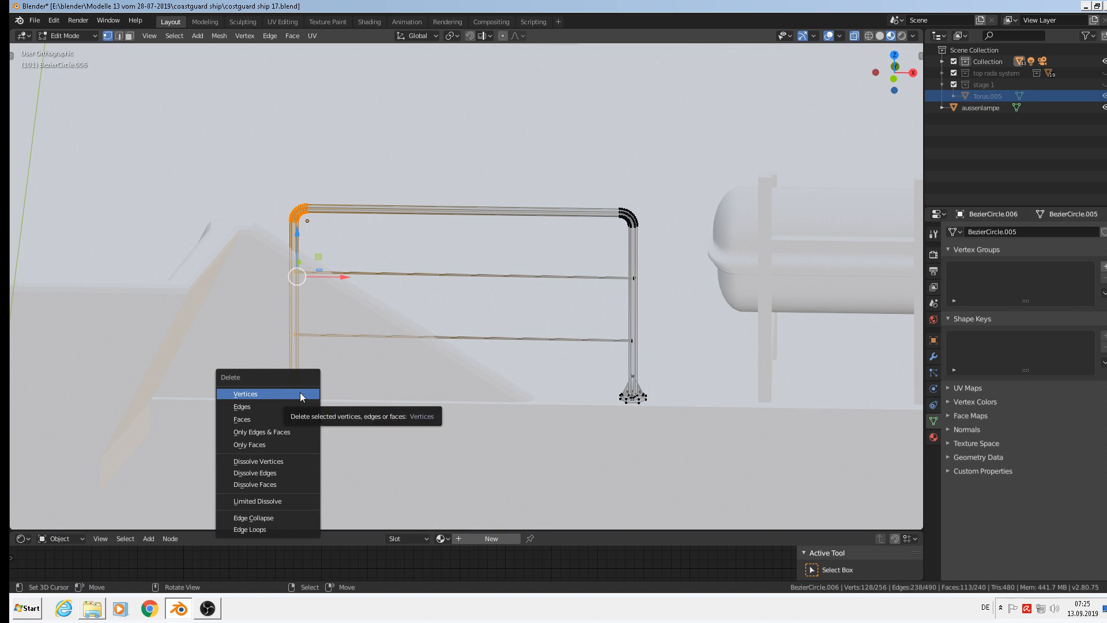
key("c")
middle_click(300, 274)
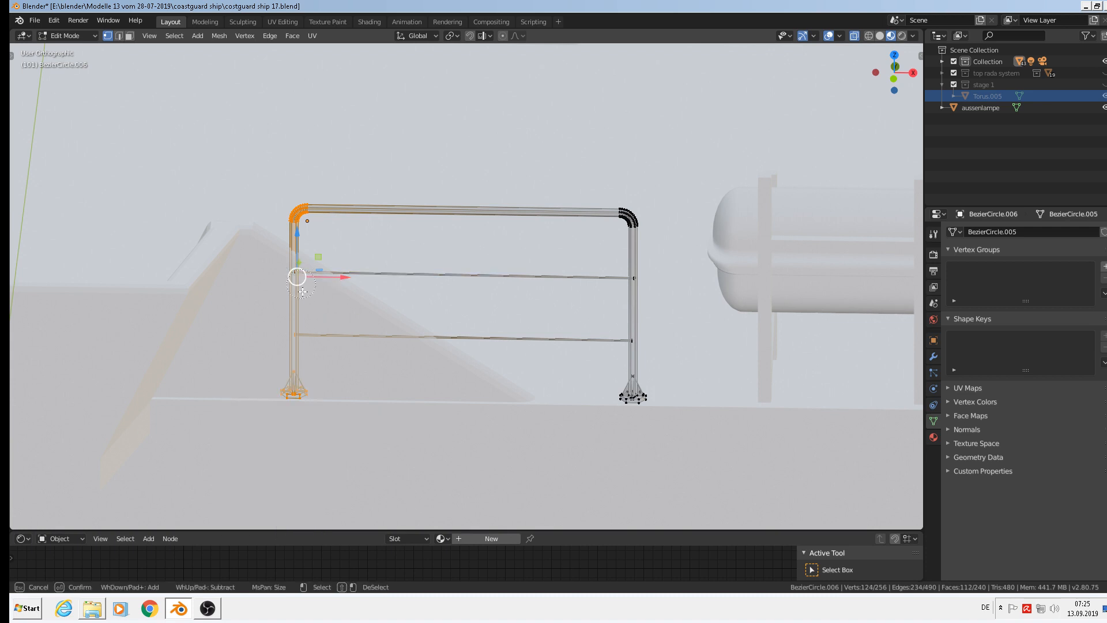
middle_click(296, 342)
key("Escape")
scroll(306, 223, "up", 7)
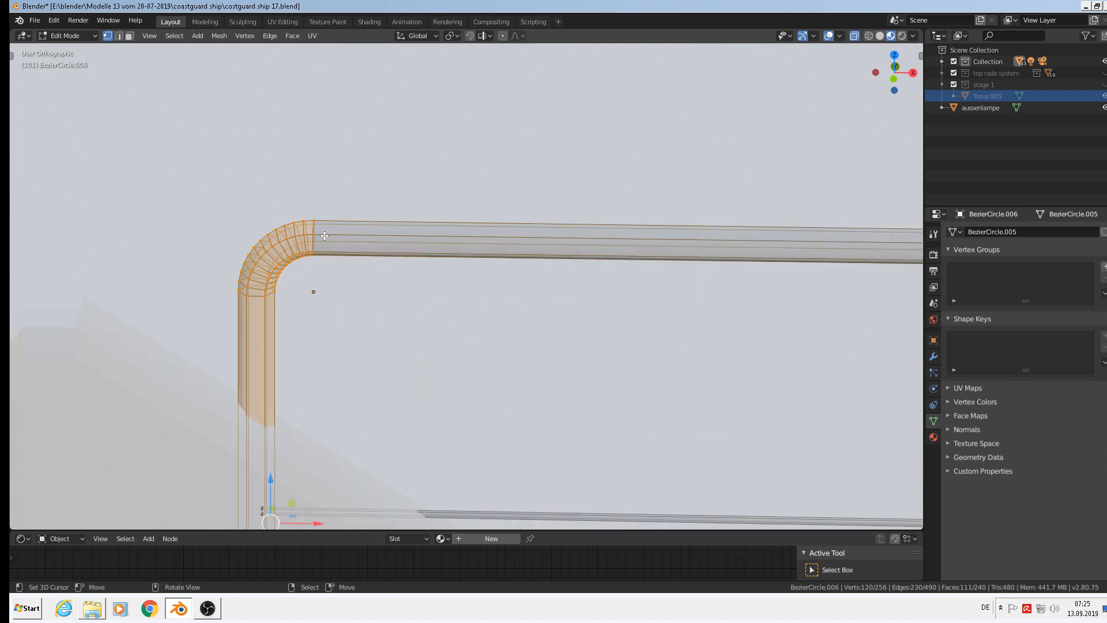
left_click(305, 223, "alt+shift")
scroll(306, 223, "down", 8)
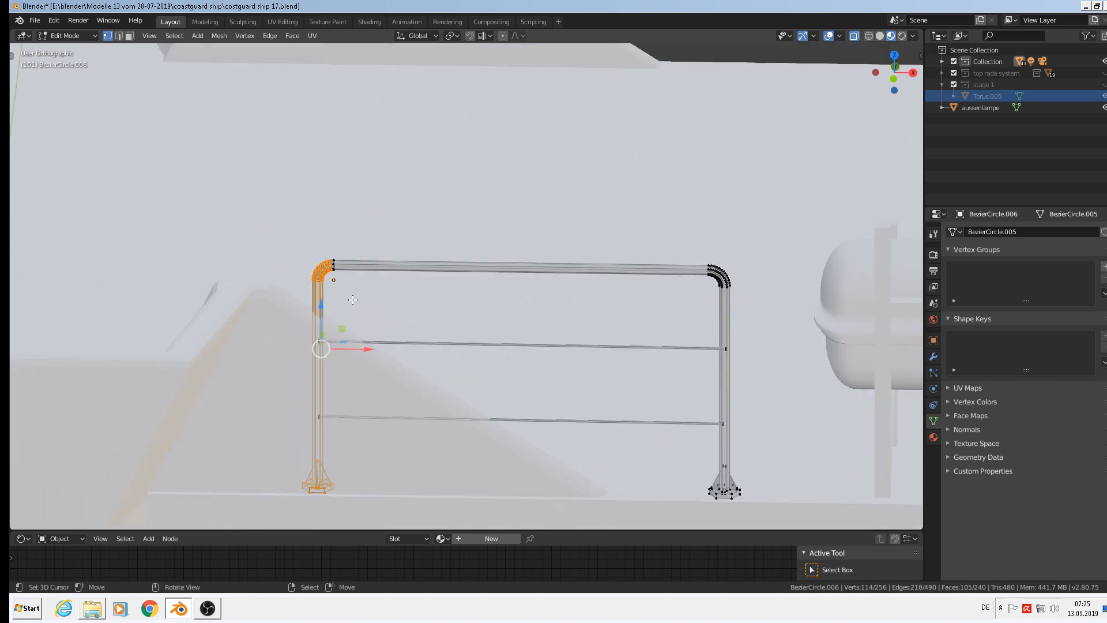
key("x")
left_click(358, 299)
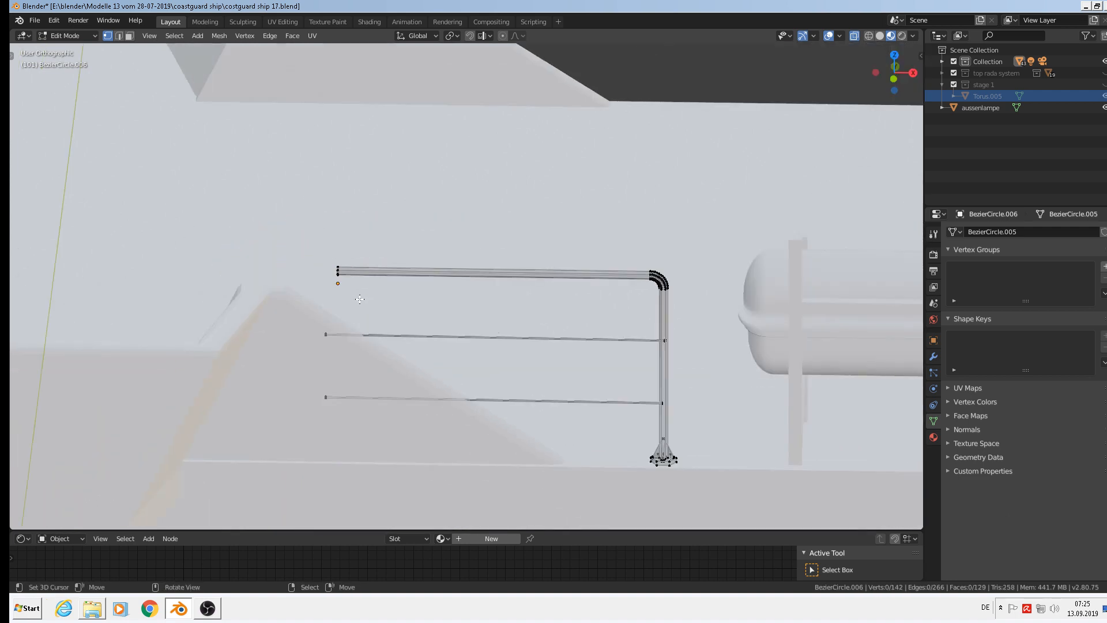
Scale the shortened railing copy uniformly to 0.897 in front view
key("Tab")
middle_click_drag(380, 281, 390, 236)
scroll(352, 317, "down", 1)
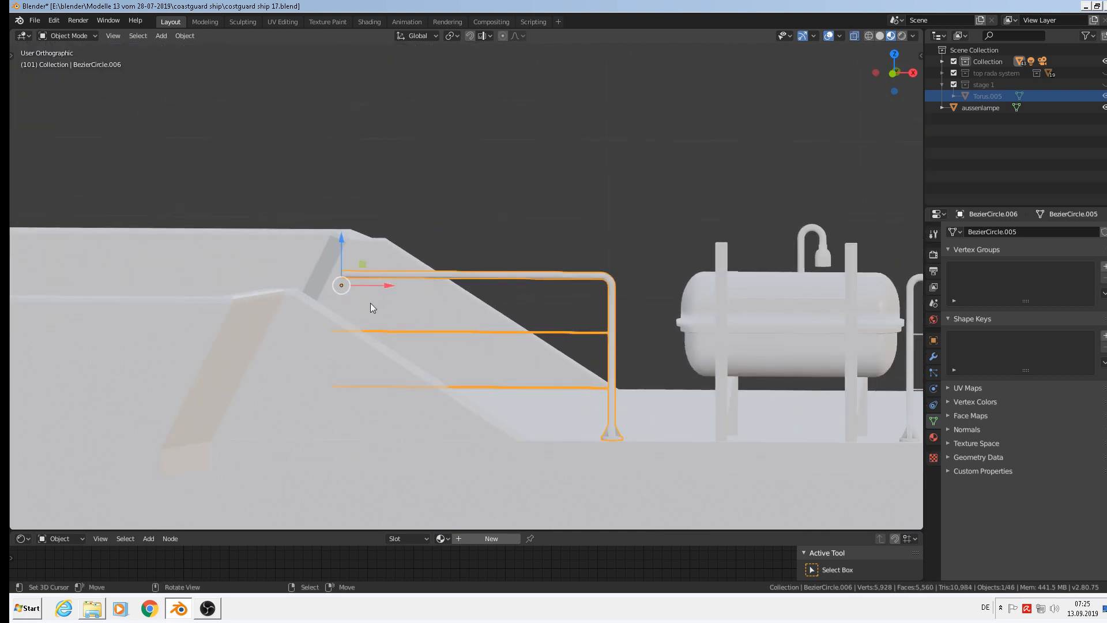
middle_click_drag(370, 302, 383, 292)
scroll(383, 292, "down", 3)
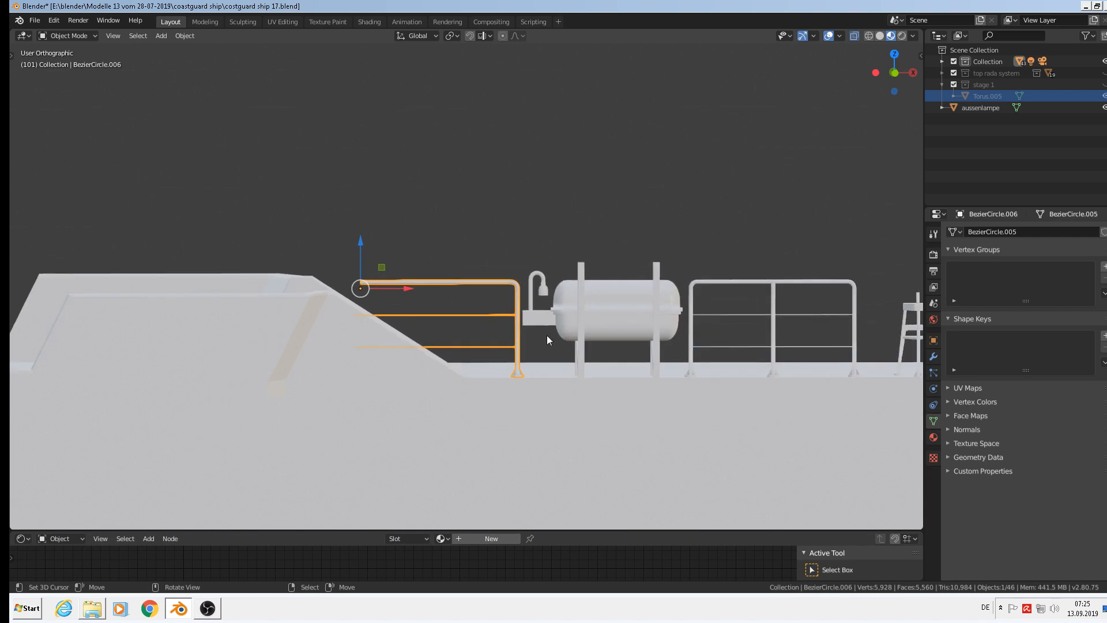
middle_click_drag(544, 336, 362, 301, "shift")
scroll(382, 307, "down", 3)
key("KP_1")
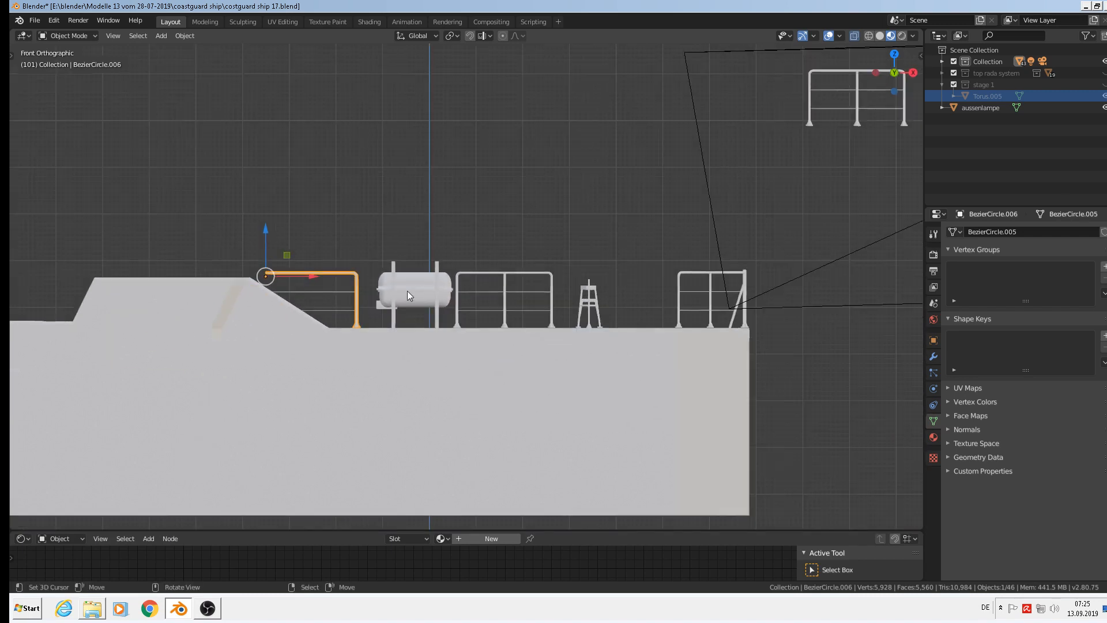
scroll(407, 290, "up", 2)
scroll(409, 306, "down", 1)
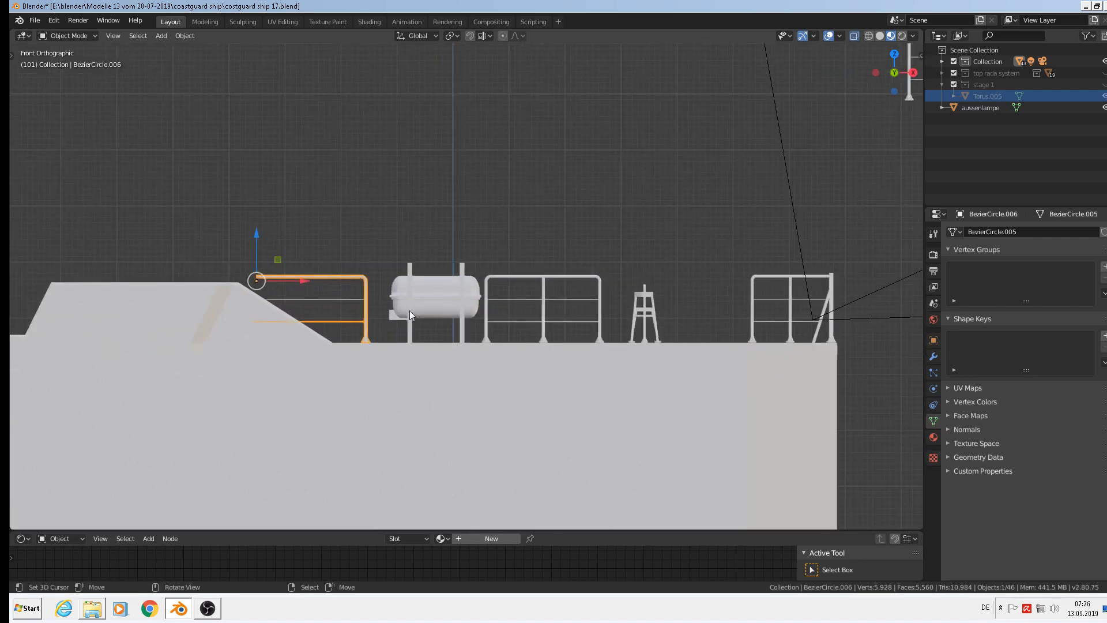
key("s")
left_click(393, 333)
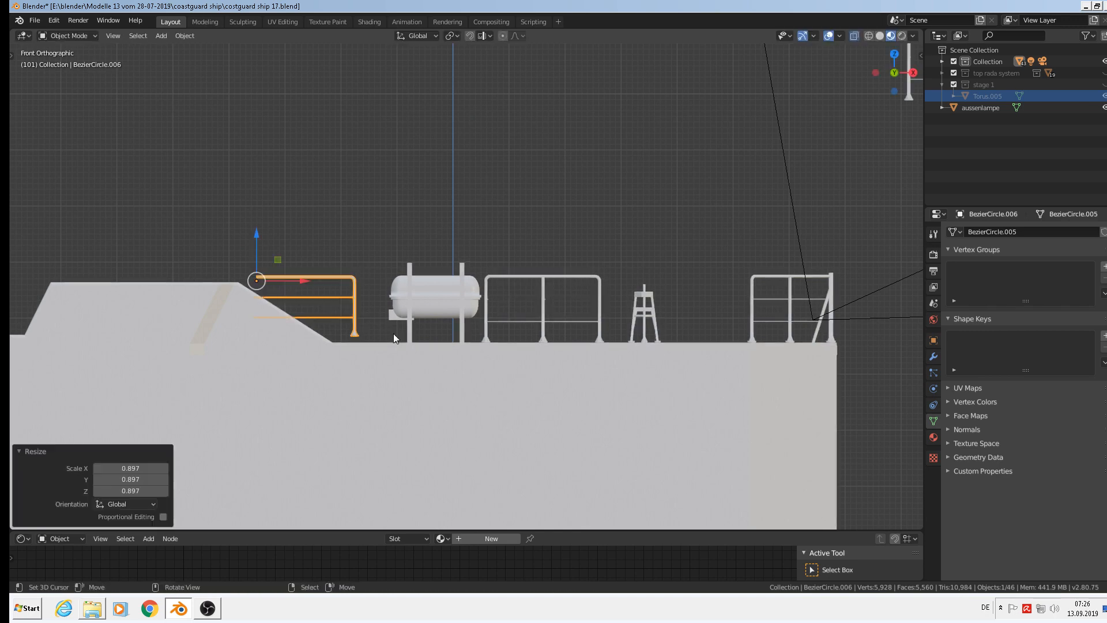
Lower the shortened railing copy 0.0144 m so its foot sits on the deck
left_click_drag(257, 243, 259, 254)
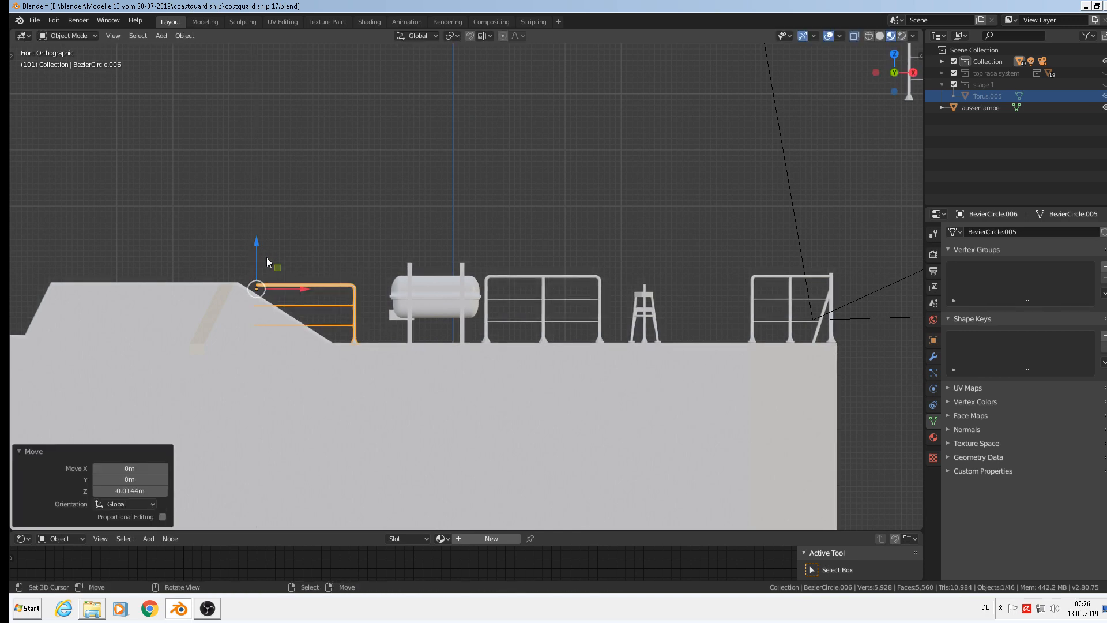
Scale the two-bay railing beside the tank to about 0.96, lower it 0.0103 m and shift it about 0.02 m along X
left_click(551, 282)
key("s")
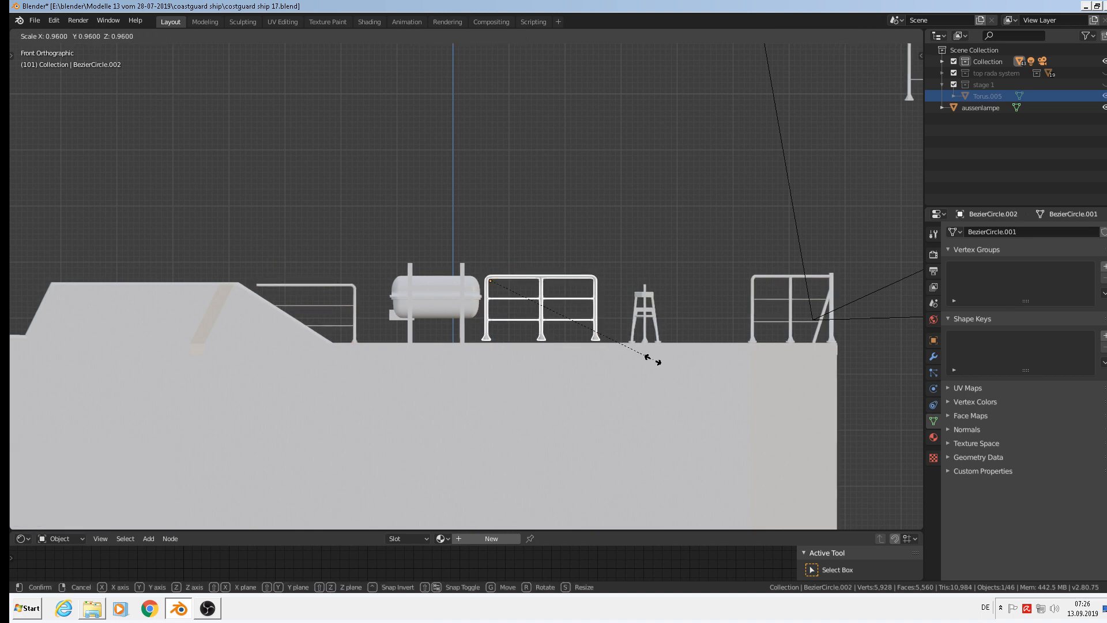
left_click(650, 358)
left_click_drag(492, 240, 496, 247)
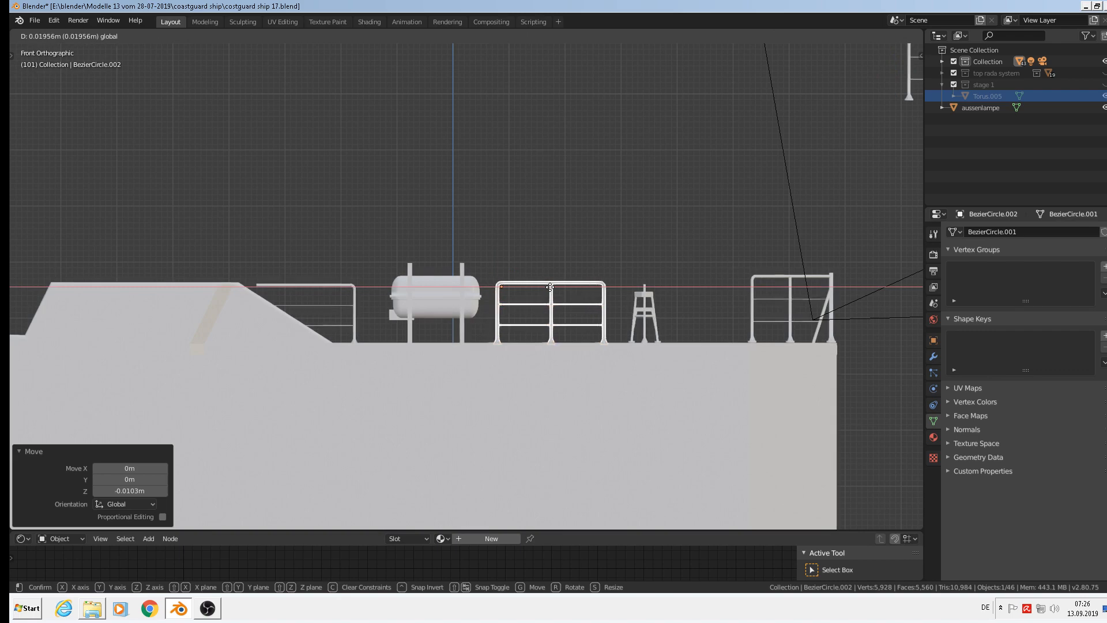
left_click(550, 287)
Move the small A-frame stand 0.0556 m along X toward the bow railing
left_click(666, 315)
key("g")
key("x")
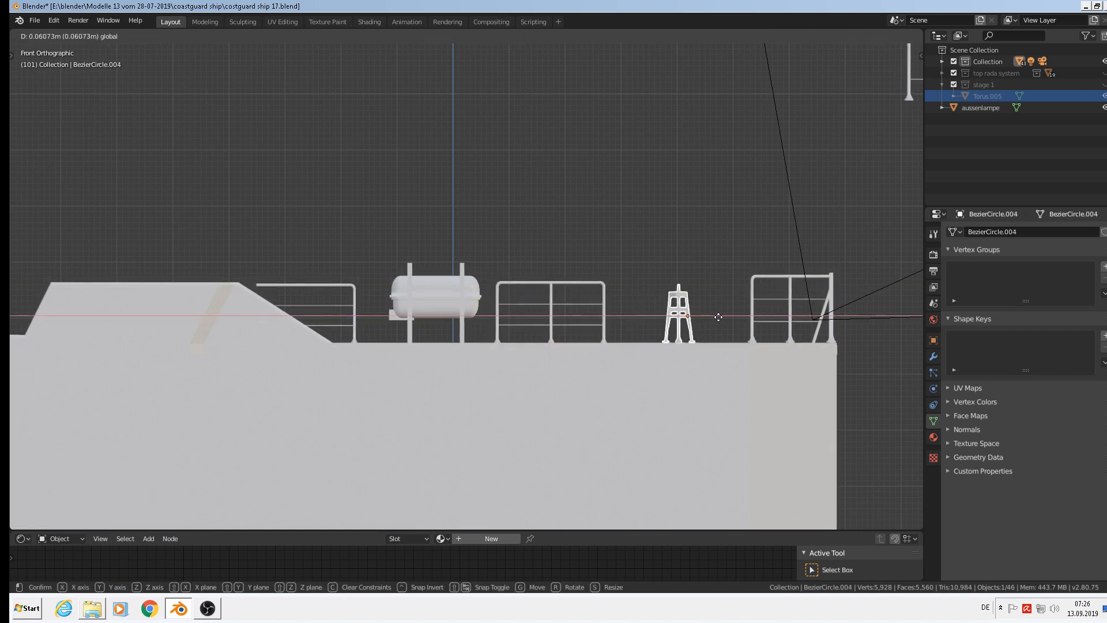
left_click(717, 318)
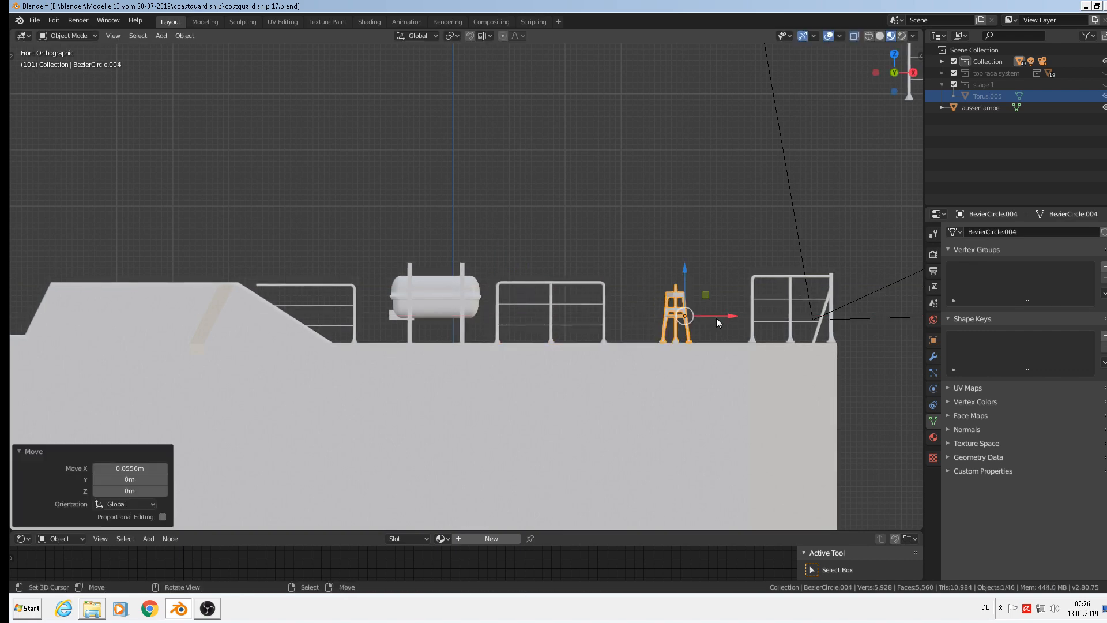
Scale the bow railing with the diagonal brace uniformly to 0.970 and lower it 0.00618 m onto the deck
left_click(801, 278)
key("s")
left_click(829, 333)
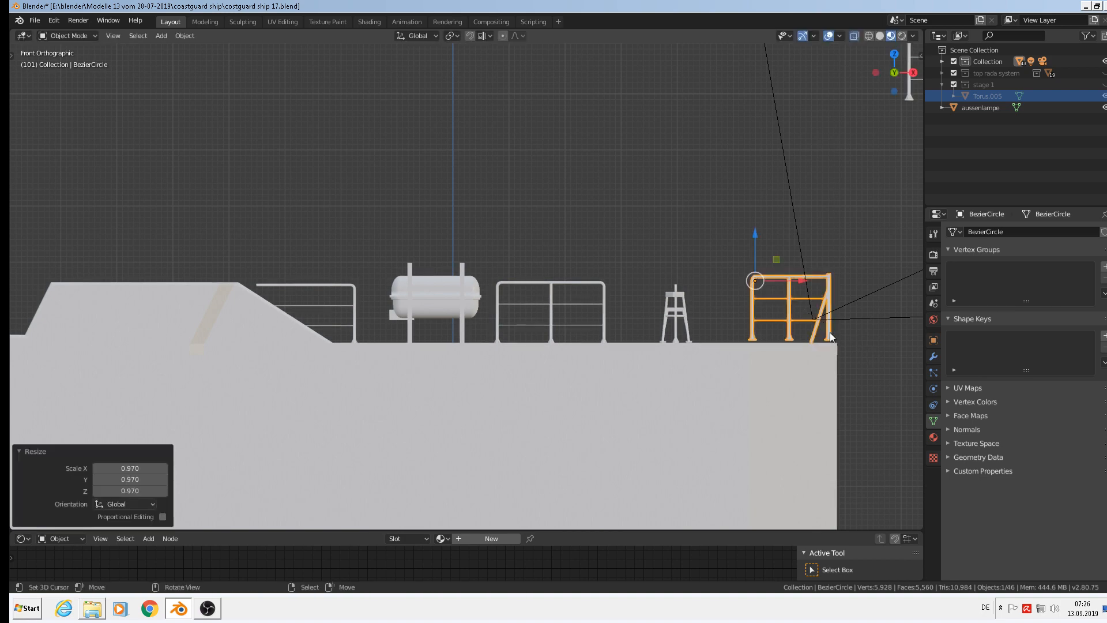
key("g")
key("z")
left_click(747, 248)
Delete the leftover selected vertices from the shortened railing's mesh beside the sloped bulwark
scroll(427, 317, "up", 2)
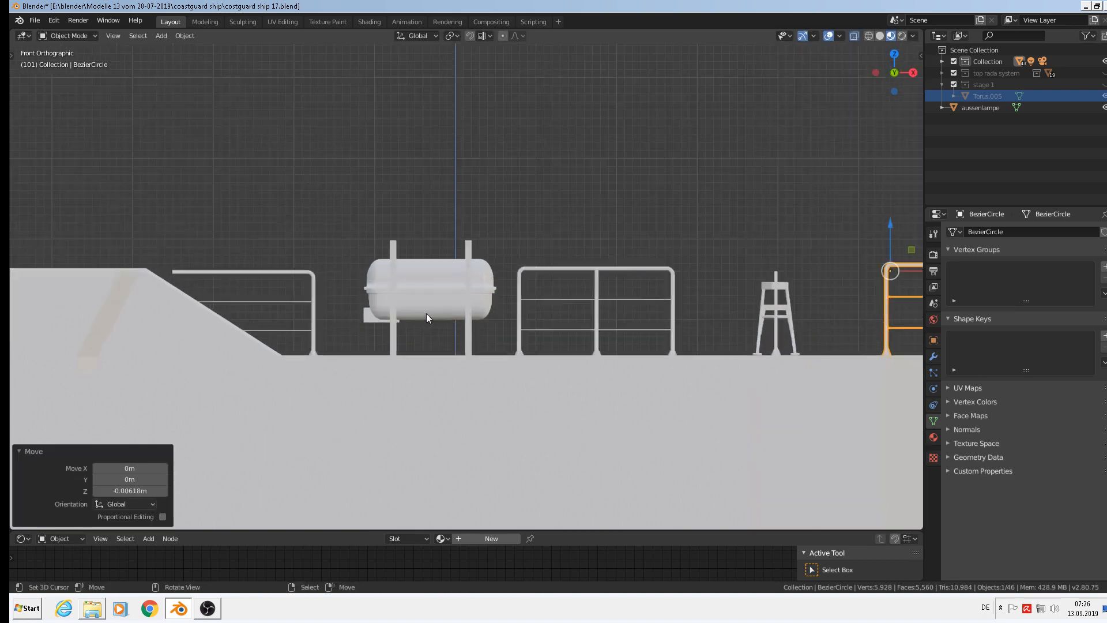
left_click(267, 272, "shift")
middle_click_drag(332, 224, 562, 161, "shift")
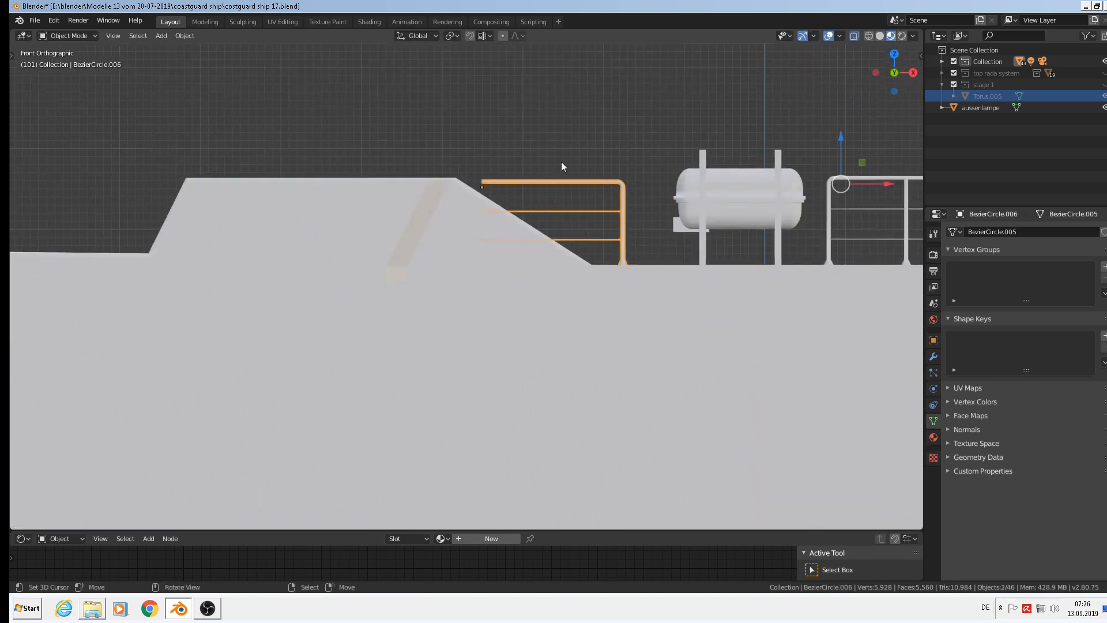
key("Tab")
scroll(502, 186, "up", 3)
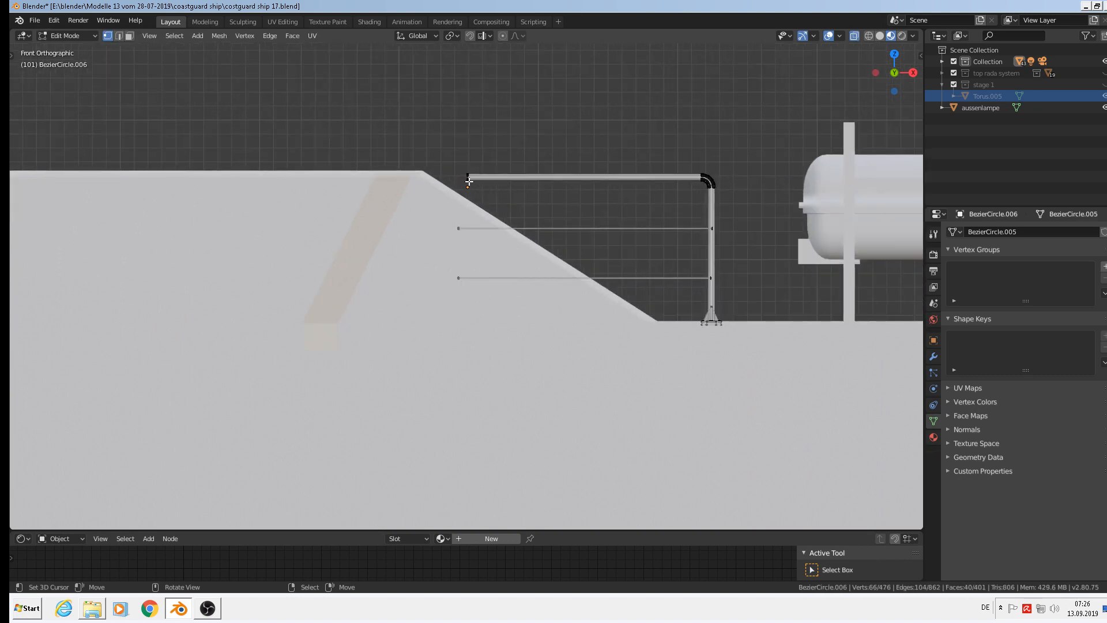
key("x")
left_click(469, 177)
Extend the free end of the shortened railing's top handrail about 0.036 m along negative X into the bulwark
key("c")
left_click(466, 183)
right_click(465, 184)
key("g")
key("x")
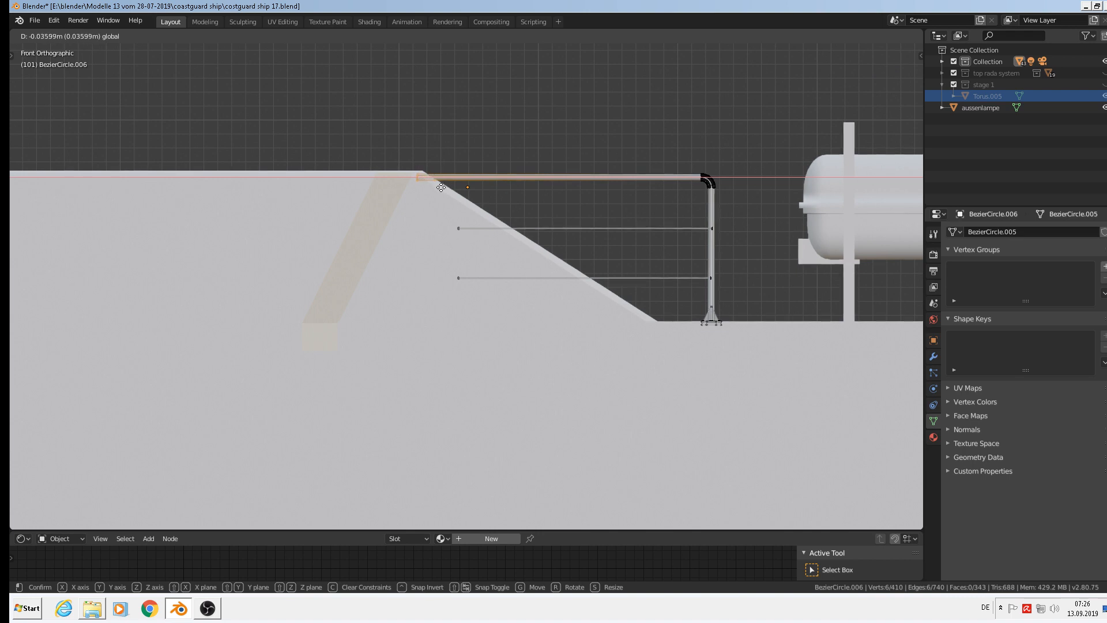
left_click(439, 187)
key("Tab")
Move the tank with its frame -0.0189 m along X
middle_click_drag(450, 249, 454, 269)
scroll(444, 273, "down", 4)
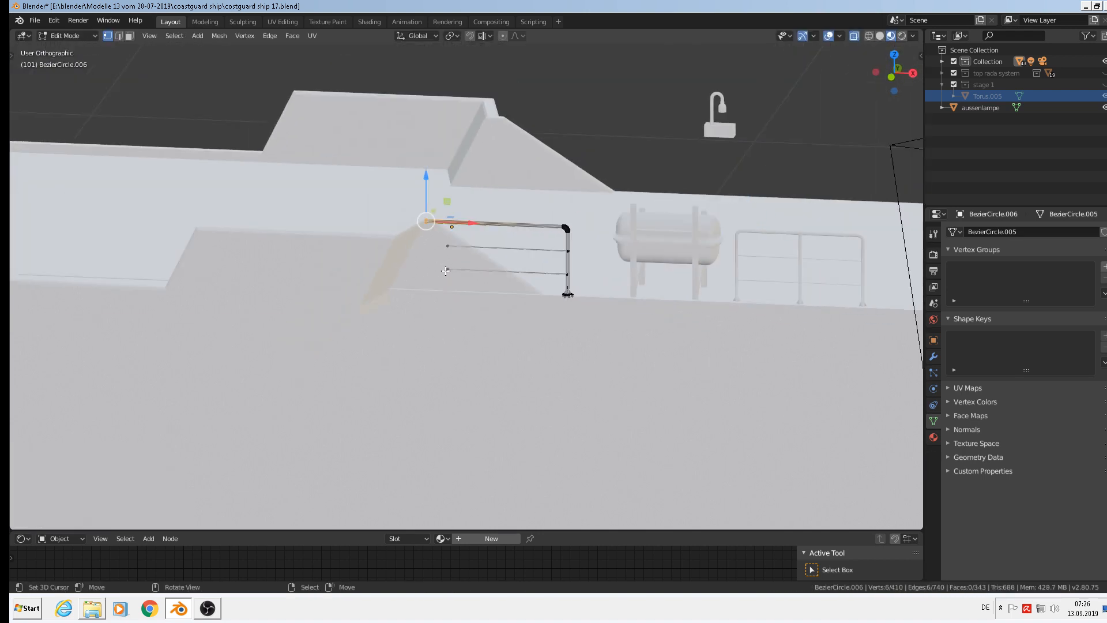
key("a")
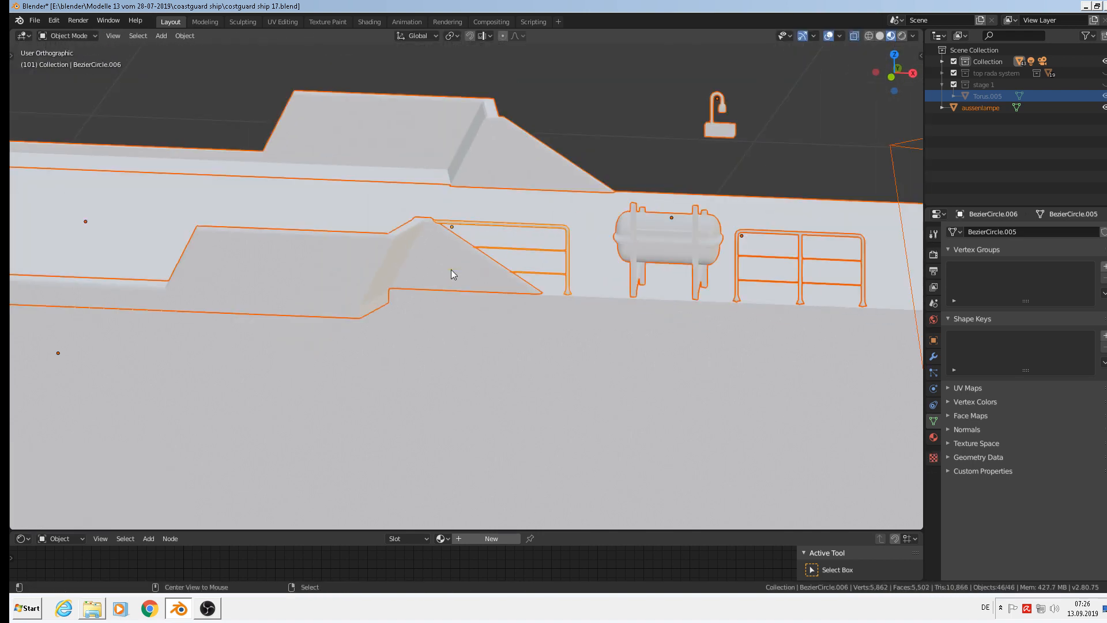
left_click(663, 233)
left_click_drag(725, 220, 696, 217)
Select the bow railing, A-frame stand, two-bay railing, tank with frame and shortened railing together along the deck edge
scroll(705, 172, "down", 5)
middle_click_drag(731, 266, 637, 346)
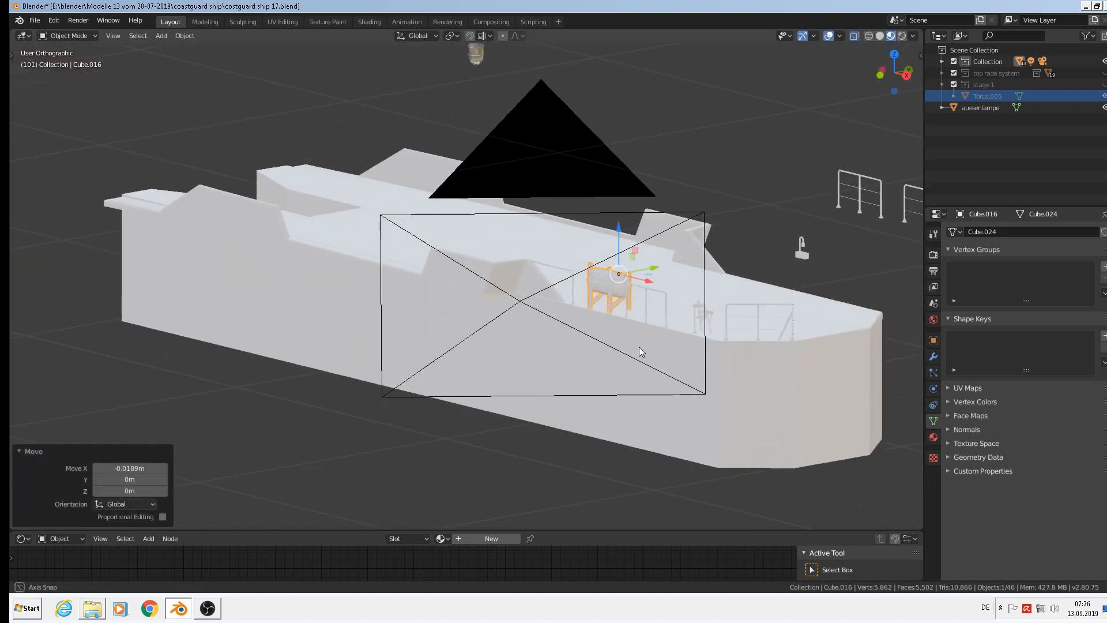
middle_click_drag(742, 321, 632, 237, "shift")
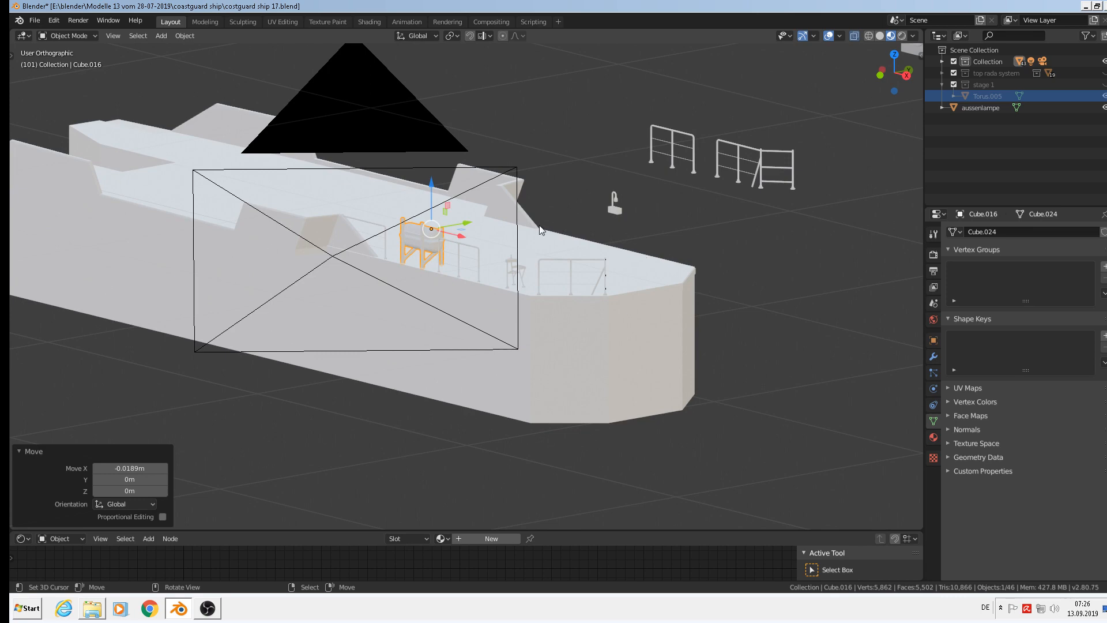
key("alt+a")
middle_click_drag(546, 245, 504, 267)
scroll(507, 268, "up", 3)
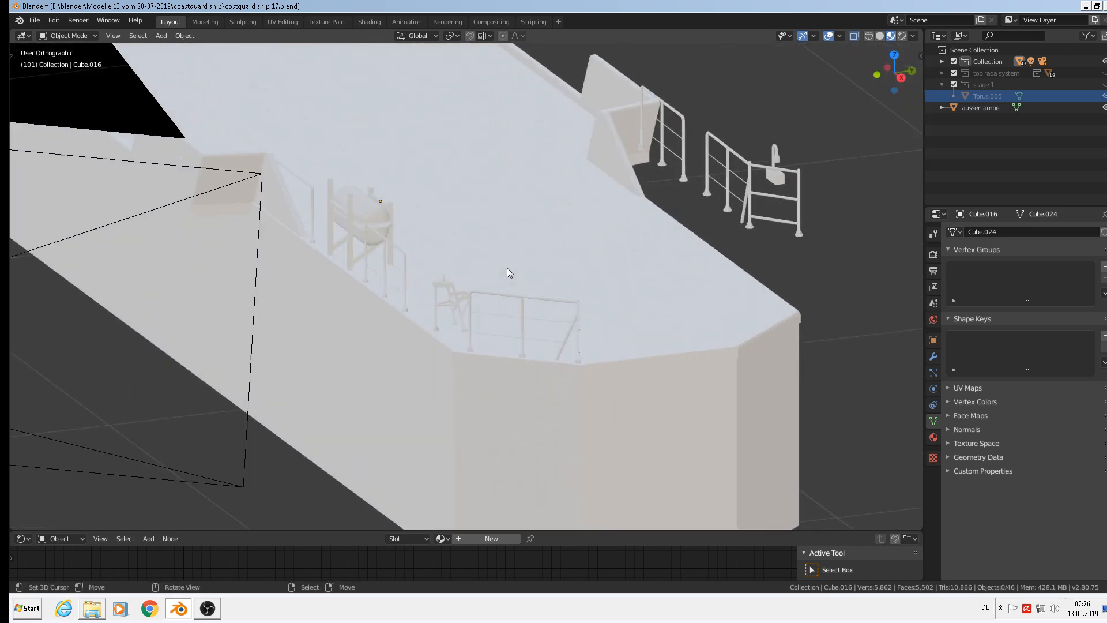
scroll(510, 285, "down", 1)
left_click(503, 300)
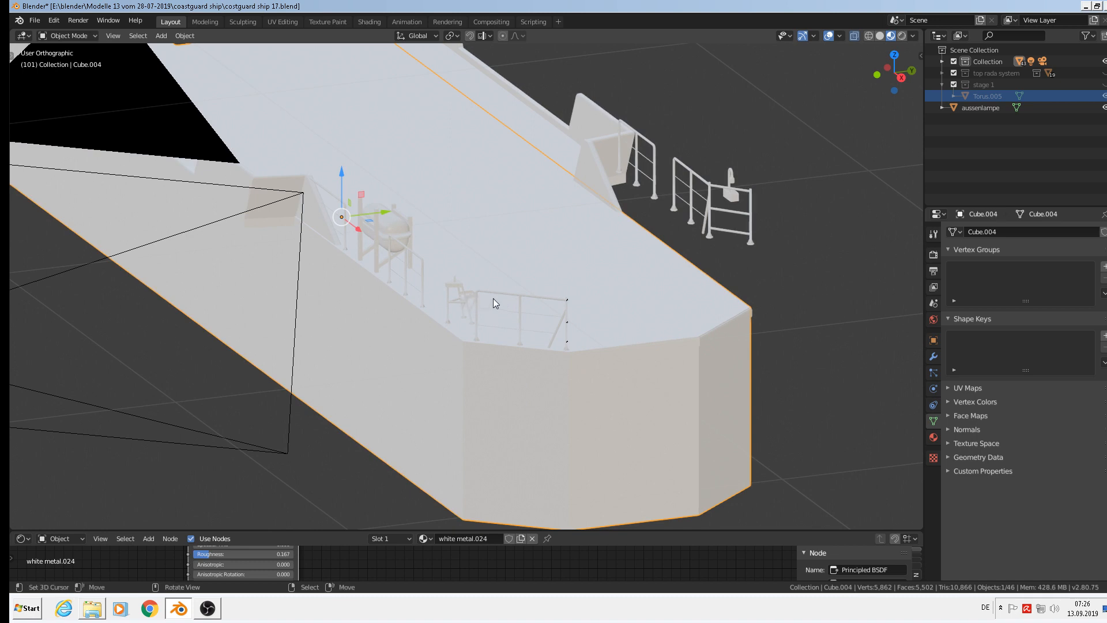
left_click(495, 296)
left_click(455, 290, "shift")
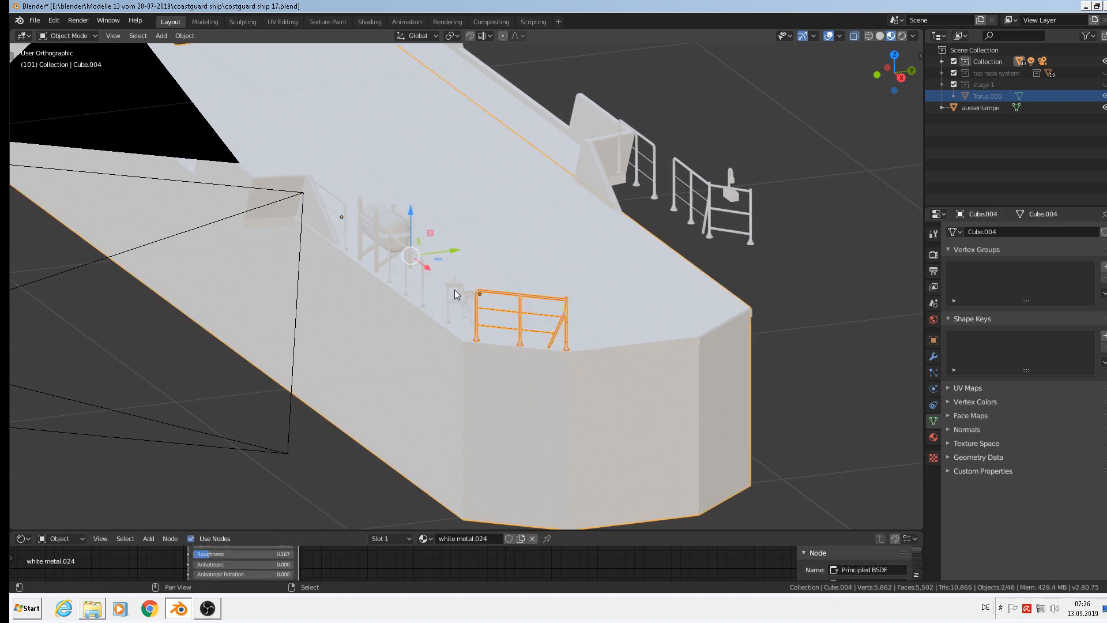
scroll(486, 293, "up", 2)
scroll(486, 293, "up", 2)
left_click(486, 294)
left_click(421, 275, "shift")
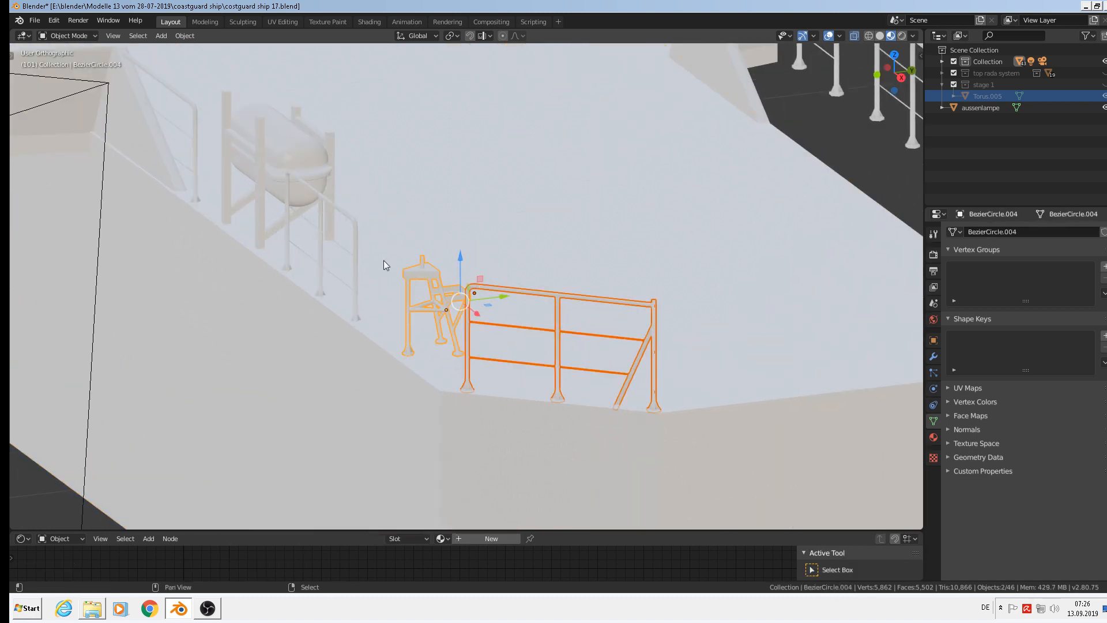
left_click(340, 210, "shift")
left_click(294, 150, "shift")
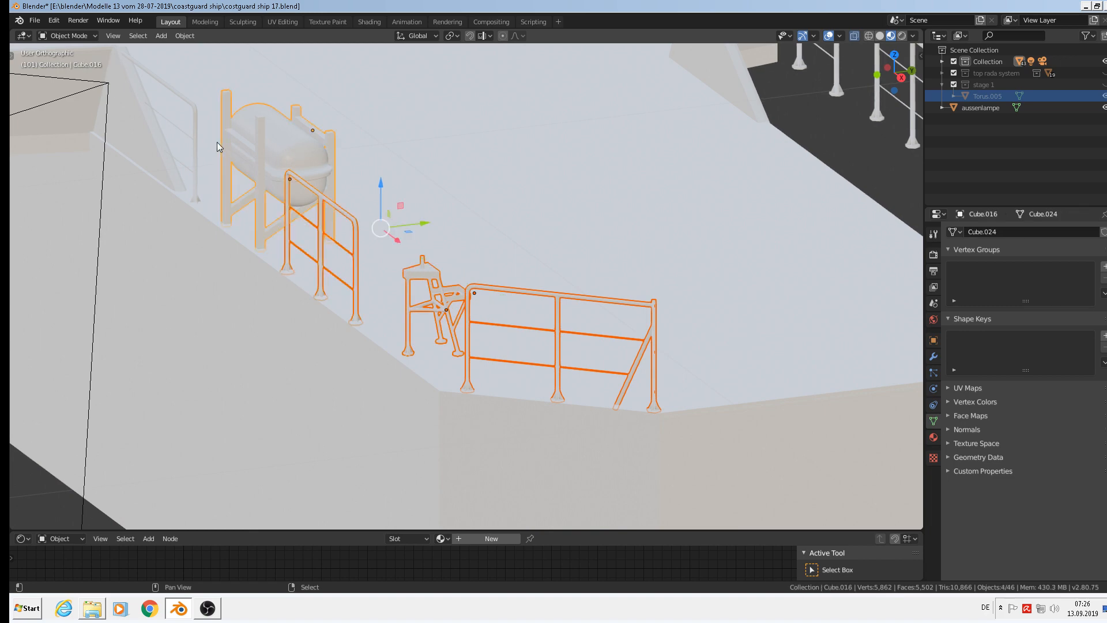
left_click(195, 111, "shift")
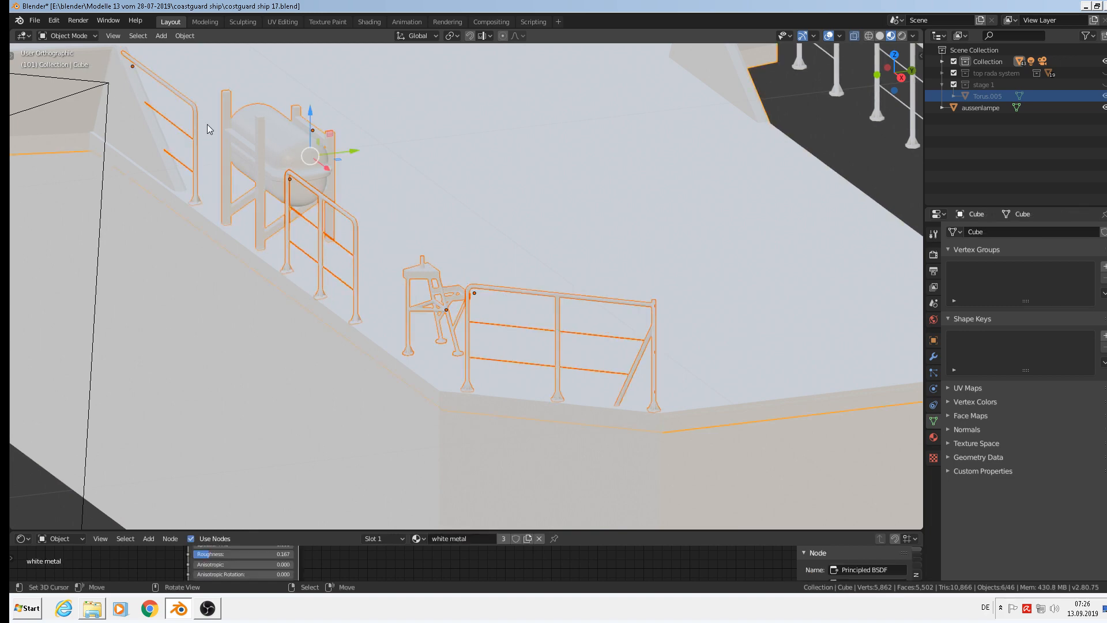
Try duplicating the fittings together with the deck piece 0.301 m along Y, and undo back to a selection of only the fittings
scroll(321, 233, "down", 4)
middle_click_drag(310, 243, 300, 248)
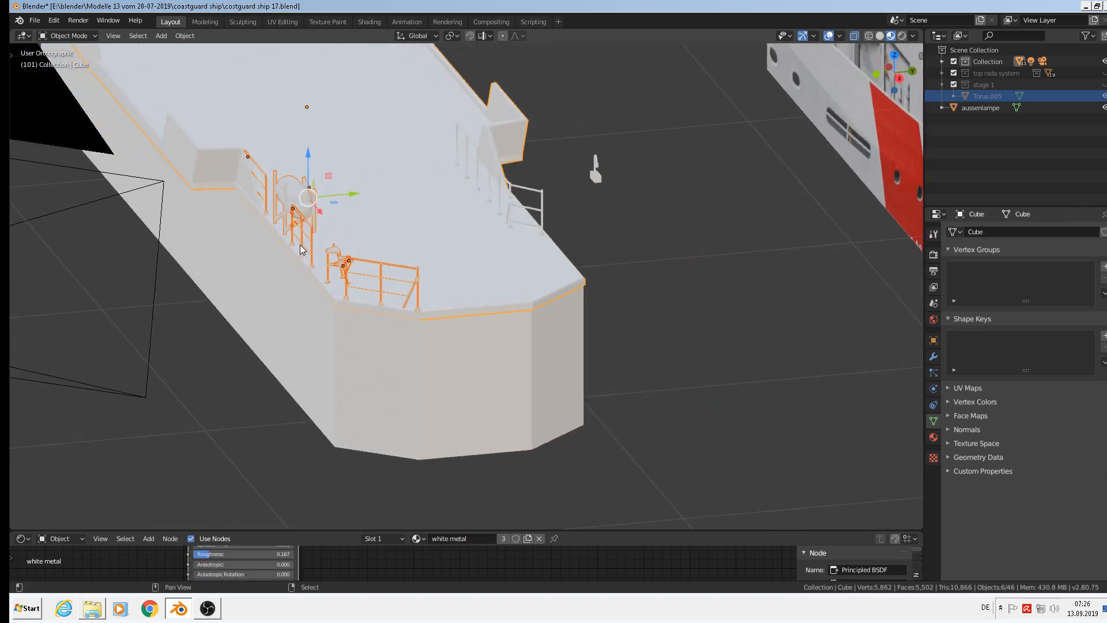
key("shift+d")
right_click(341, 209)
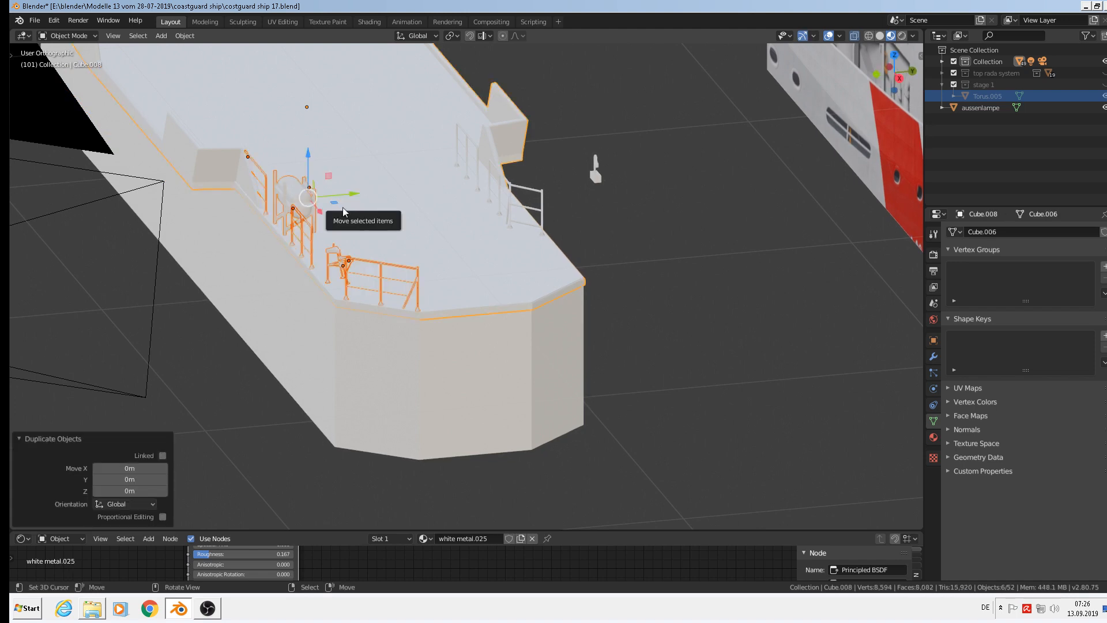
left_click_drag(347, 193, 465, 238)
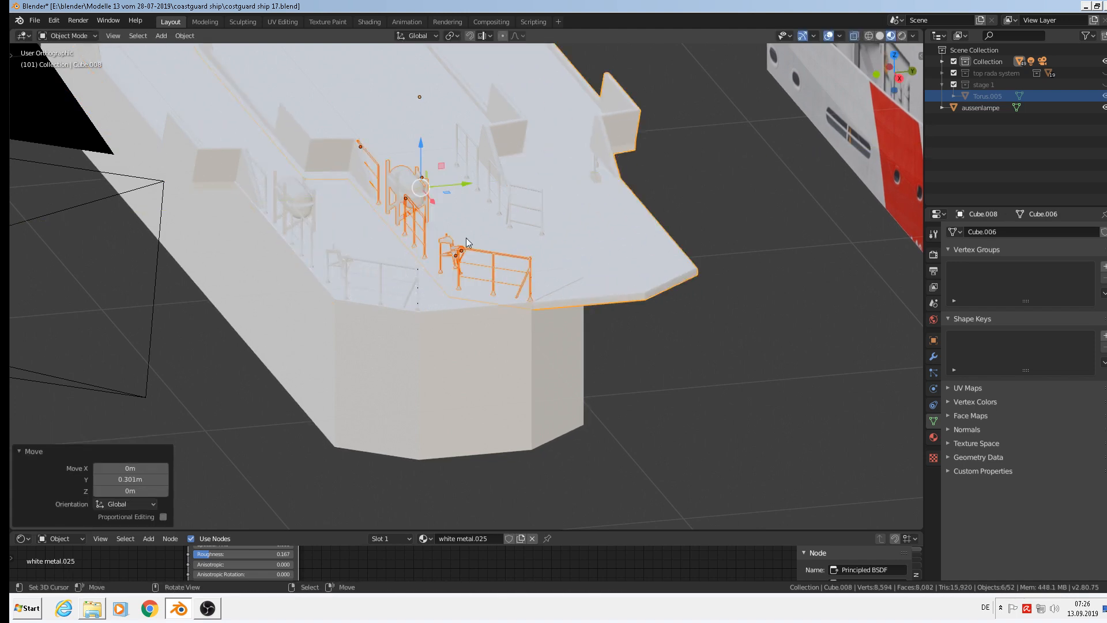
key("ctrl+z")
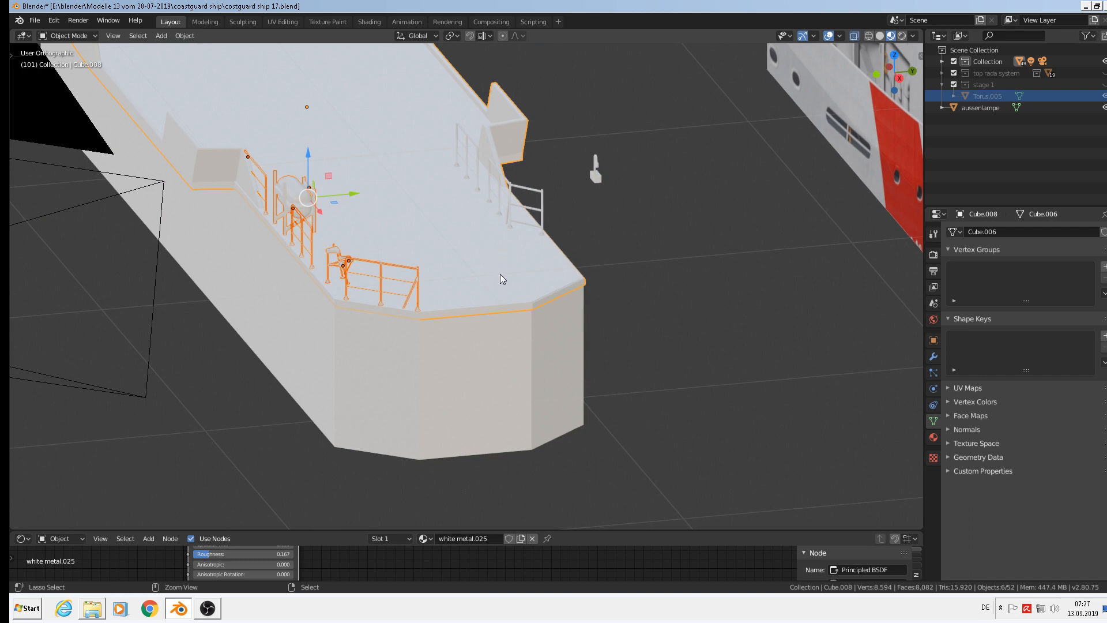
key("ctrl+z")
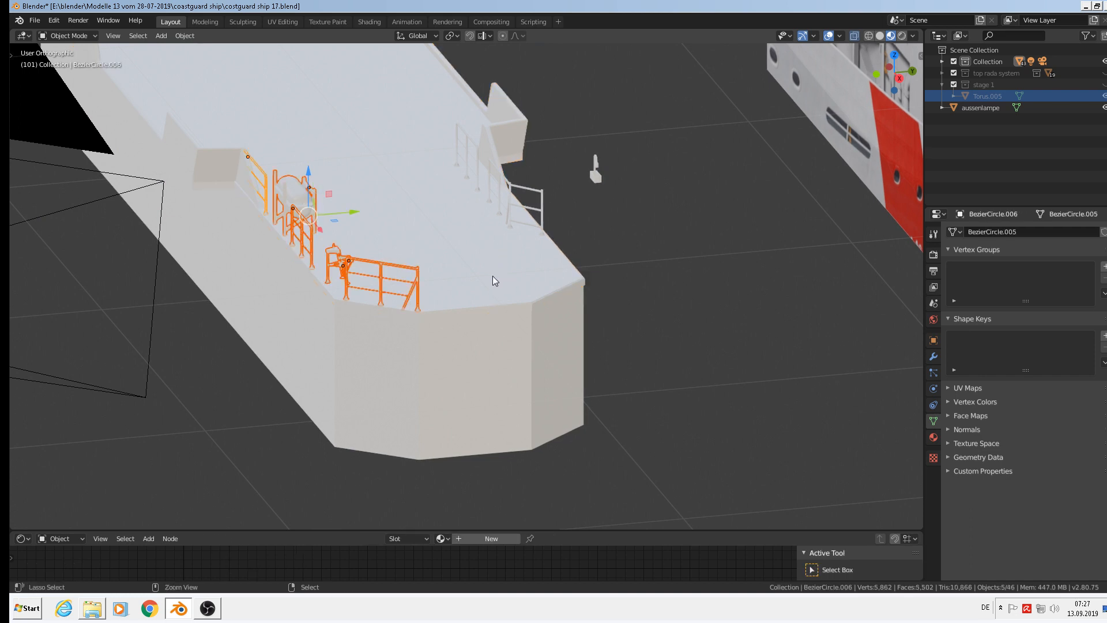
Duplicate the five selected fittings and move the copies 0.879 m along Y, beyond the opposite side of the hull
key("shift+d")
left_click(356, 222)
left_click_drag(348, 213, 677, 165)
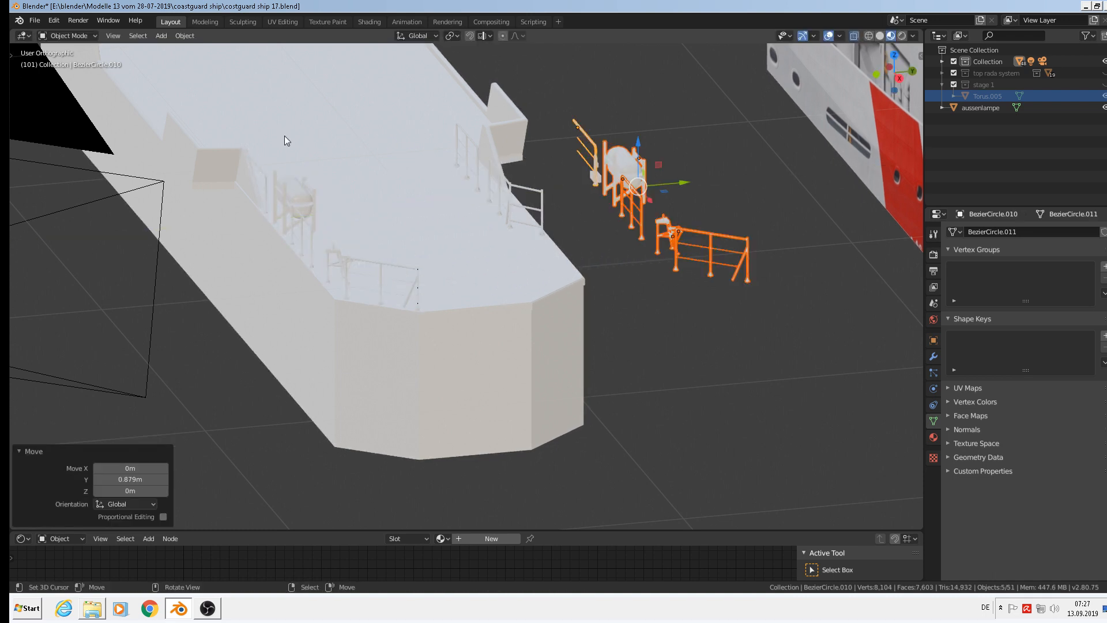
Join the copied fittings into one object and apply its rotation and scale
left_click(175, 36)
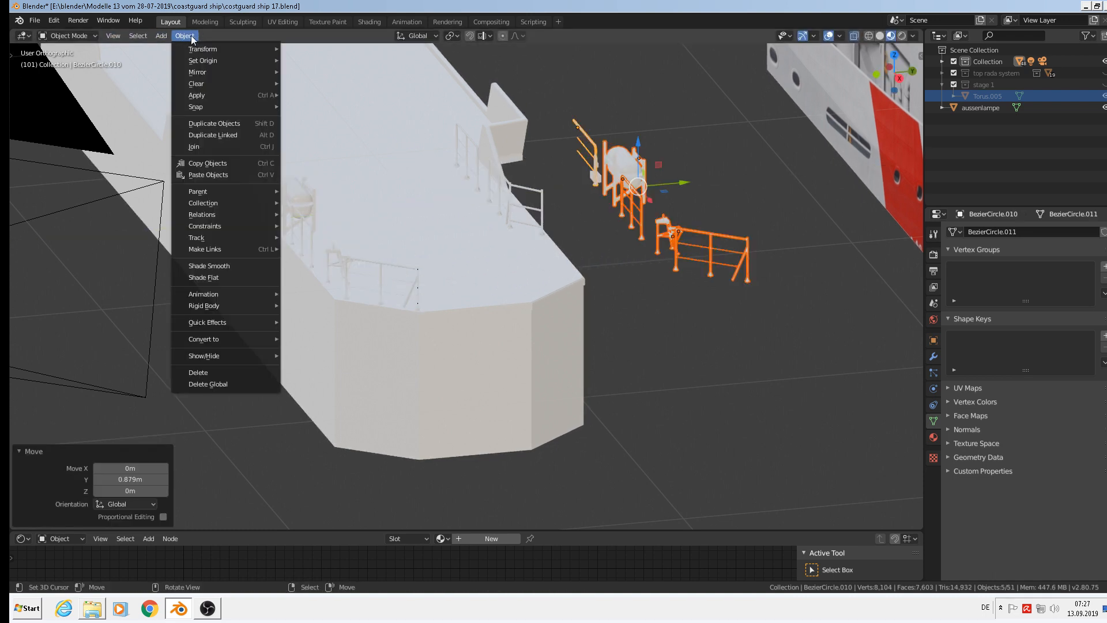
left_click(203, 146)
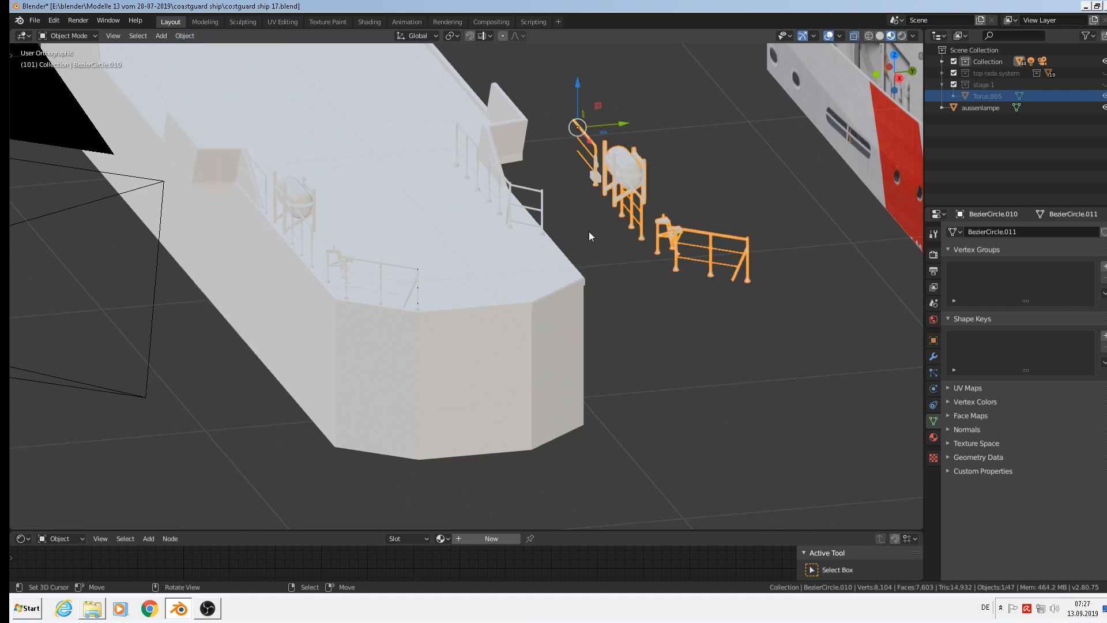
left_click(175, 36)
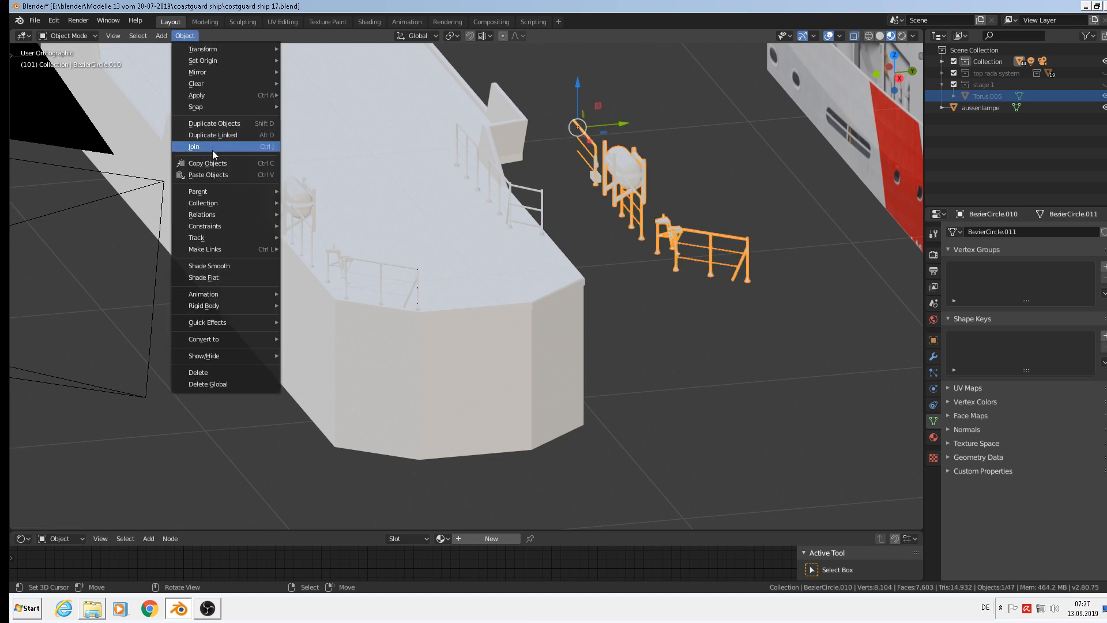
mouse_move(192, 96)
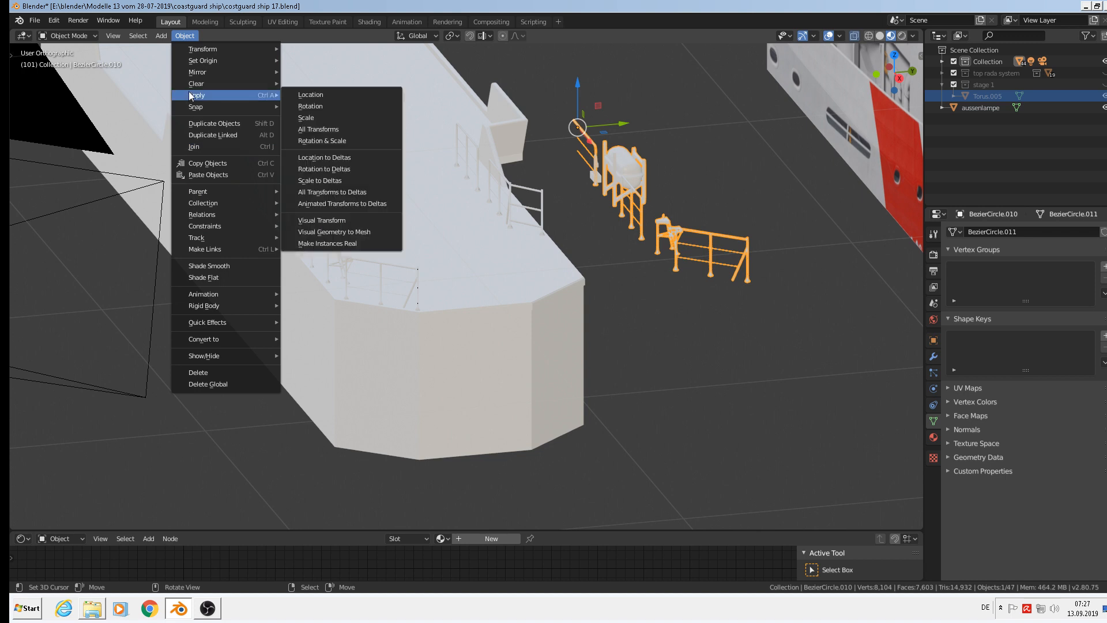
left_click(350, 140)
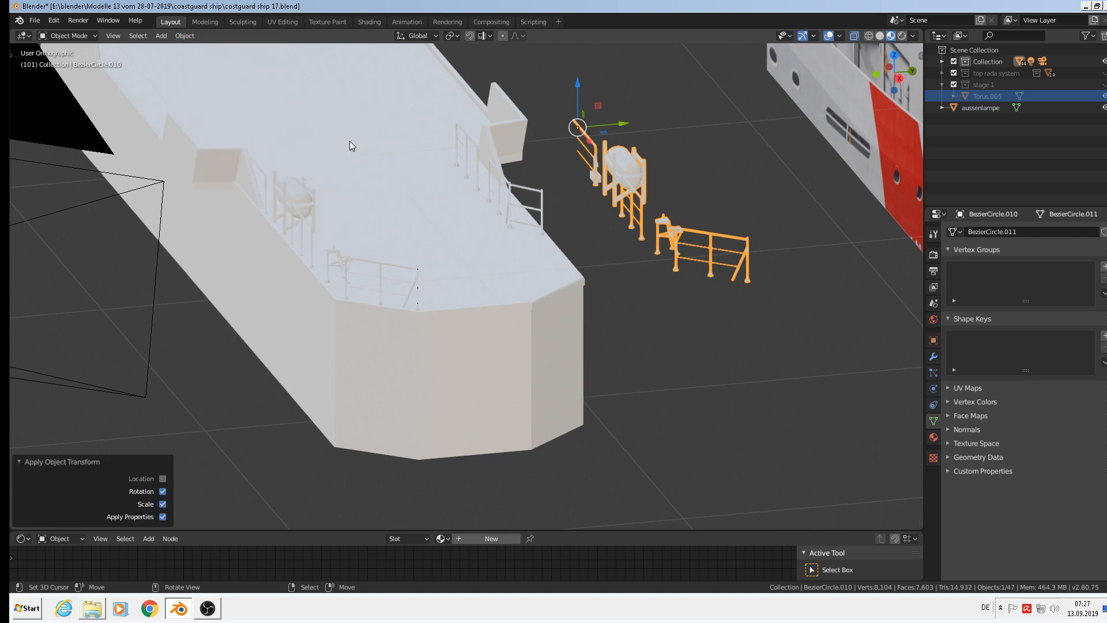
Set the joined fittings' origin to their geometry
left_click(185, 36)
mouse_move(210, 63)
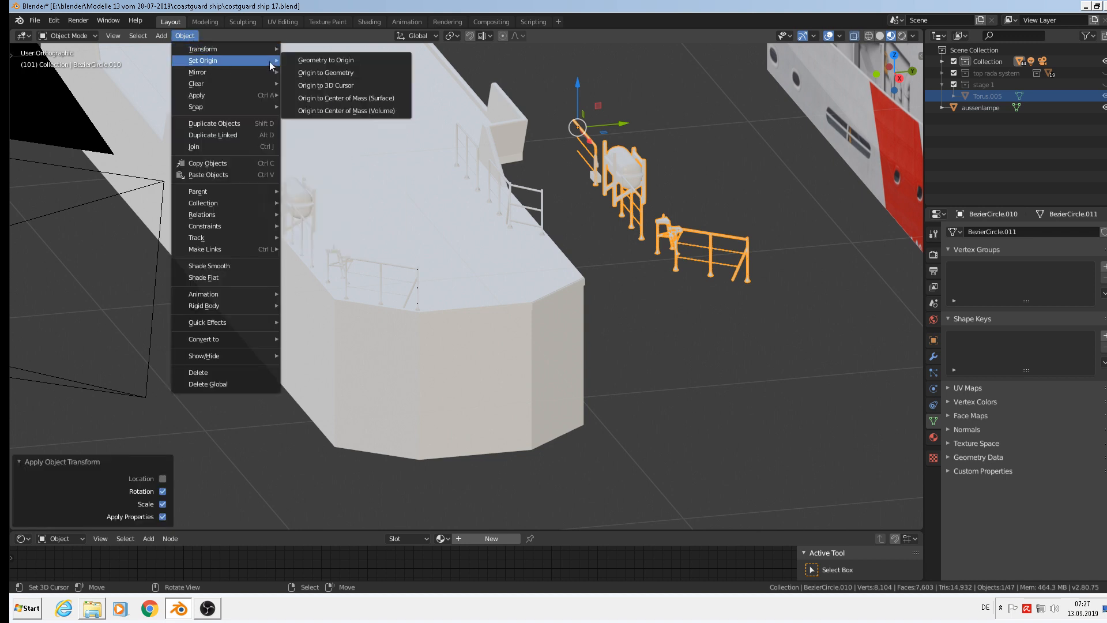
left_click(320, 72)
Mirror the joined fittings along the global Y axis
left_click(185, 37)
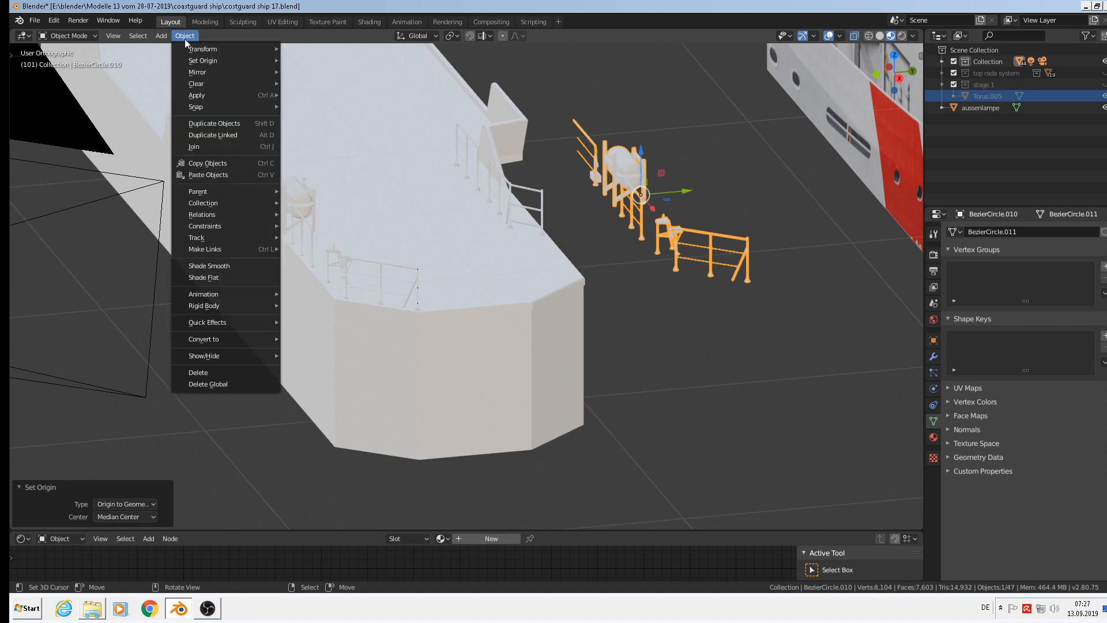
mouse_move(202, 73)
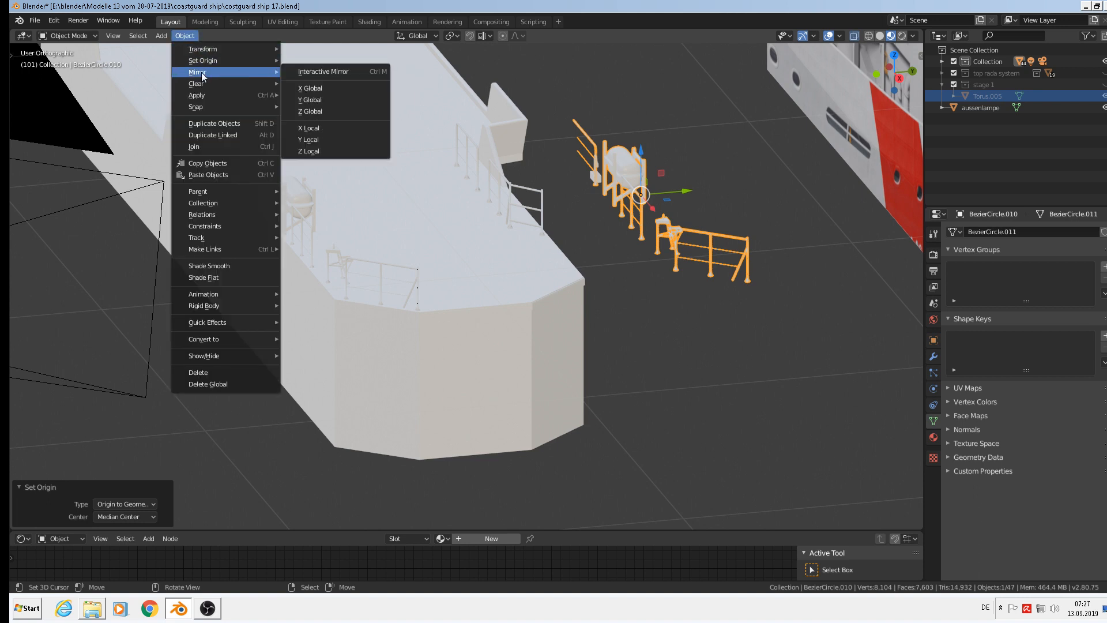
left_click(323, 70)
key("x")
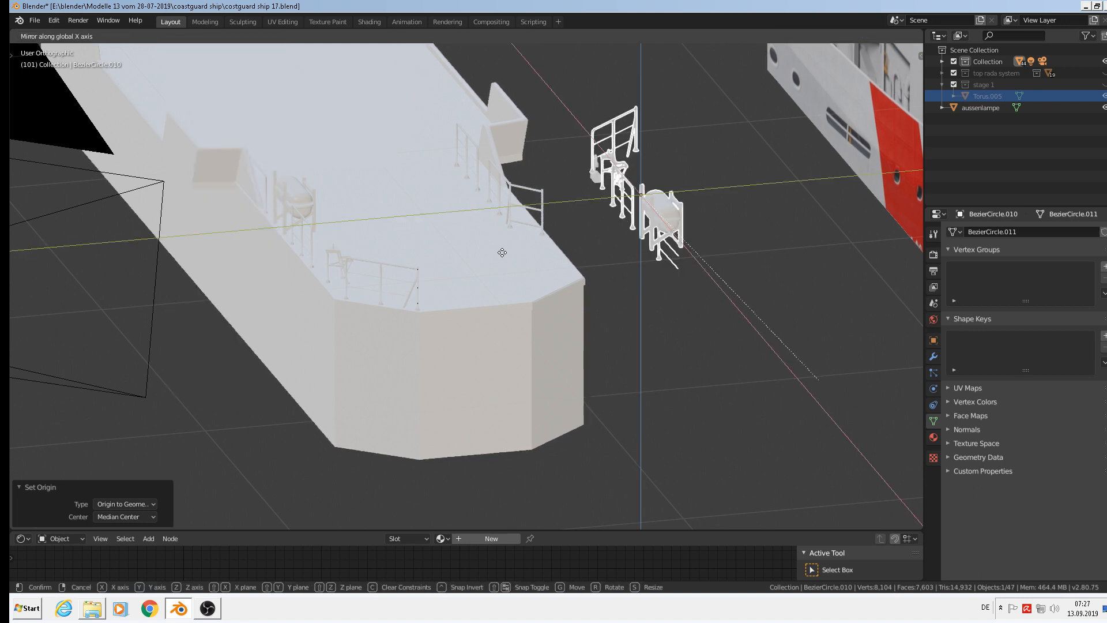
key("z")
middle_click_drag(323, 52, 587, 115)
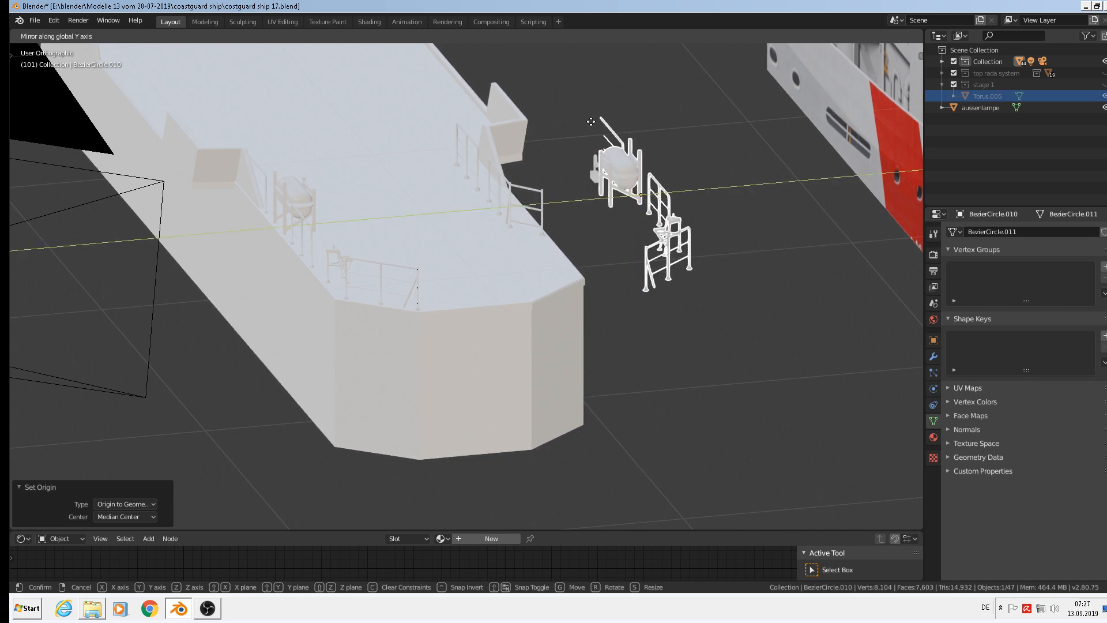
left_click(591, 122)
Move the mirrored fittings along Y onto the opposite edge of the foredeck and clear the selection
left_click_drag(693, 189, 577, 205)
middle_click_drag(576, 207, 357, 297)
scroll(496, 223, "up", 2)
key("Tab")
key("Tab")
key("alt+a")
Move the gooseneck vent with its box base onto the foredeck beside the angled front railing, ending with a 0.0439 m shift along X
scroll(600, 208, "down", 5)
scroll(655, 214, "up", 3)
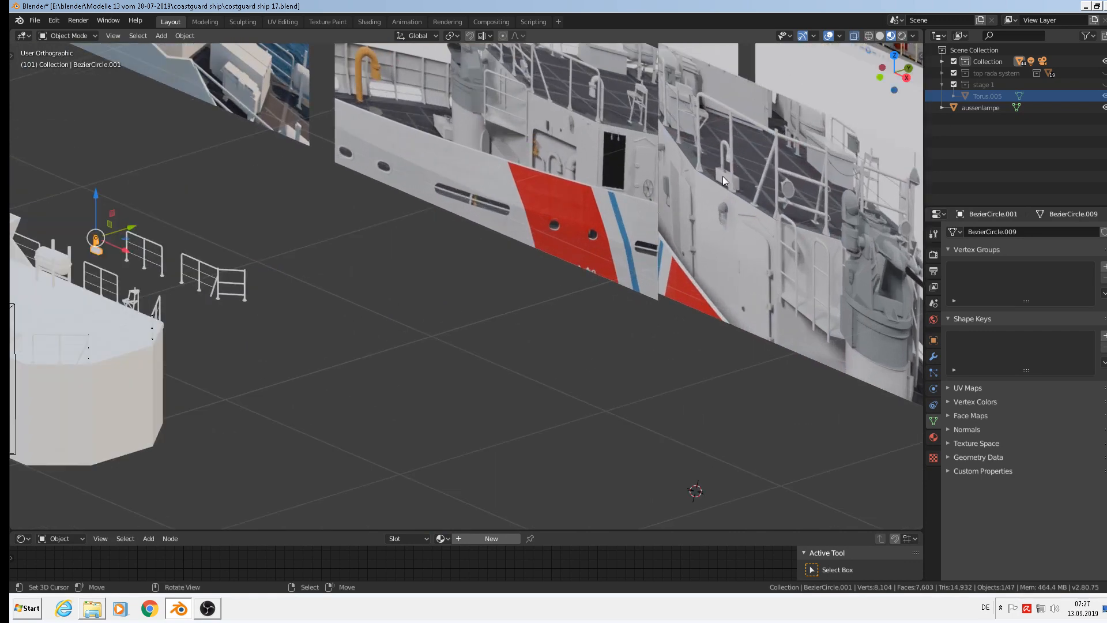
middle_click_drag(714, 188, 789, 132)
scroll(239, 309, "up", 1)
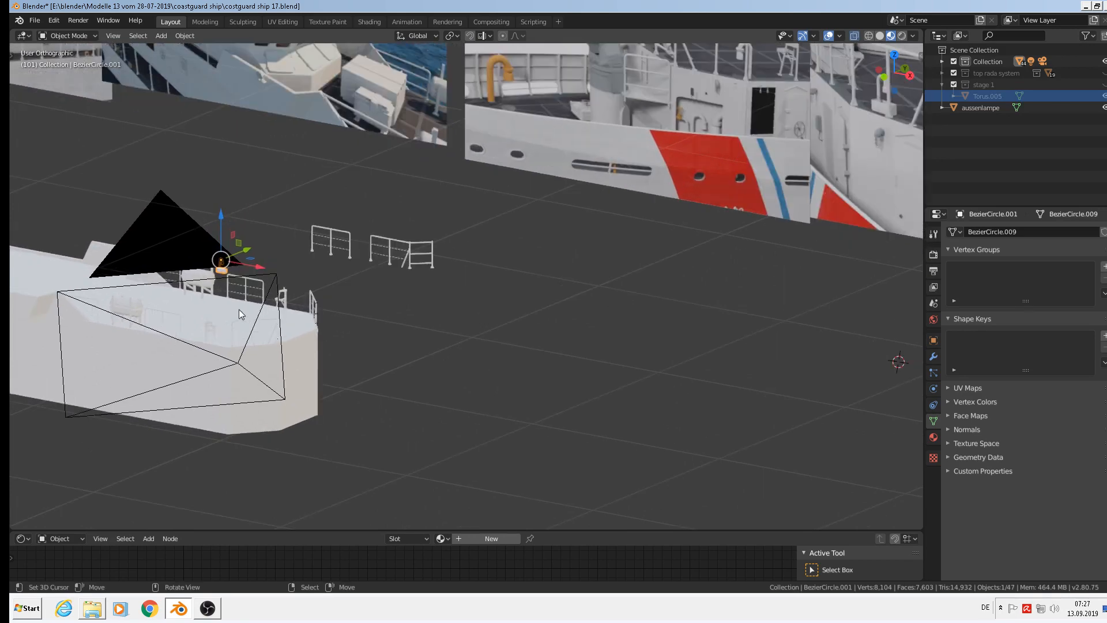
middle_click_drag(238, 309, 193, 324)
middle_click_drag(260, 266, 512, 165, "shift")
left_click_drag(507, 144, 362, 256)
scroll(362, 256, "up", 6)
left_click_drag(398, 205, 444, 291)
middle_click_drag(445, 291, 404, 308)
left_click_drag(481, 233, 413, 304)
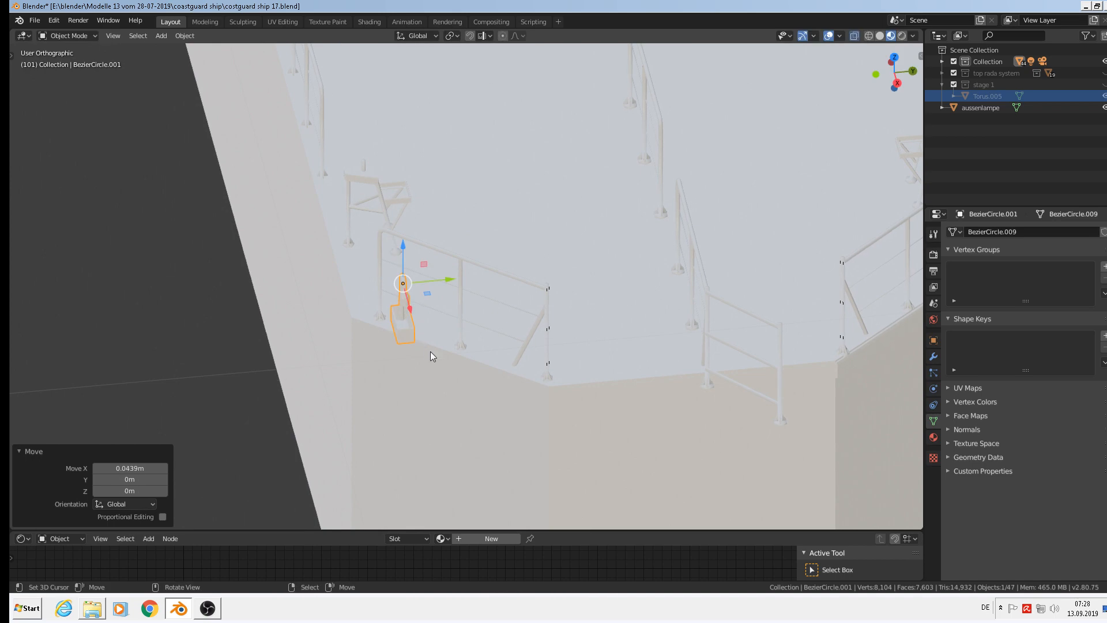
Shift the gooseneck vent -0.0999 m along X toward the railing's rear post and lower it 0.0213 m along Z
middle_click_drag(430, 351, 421, 269)
scroll(492, 191, "up", 3)
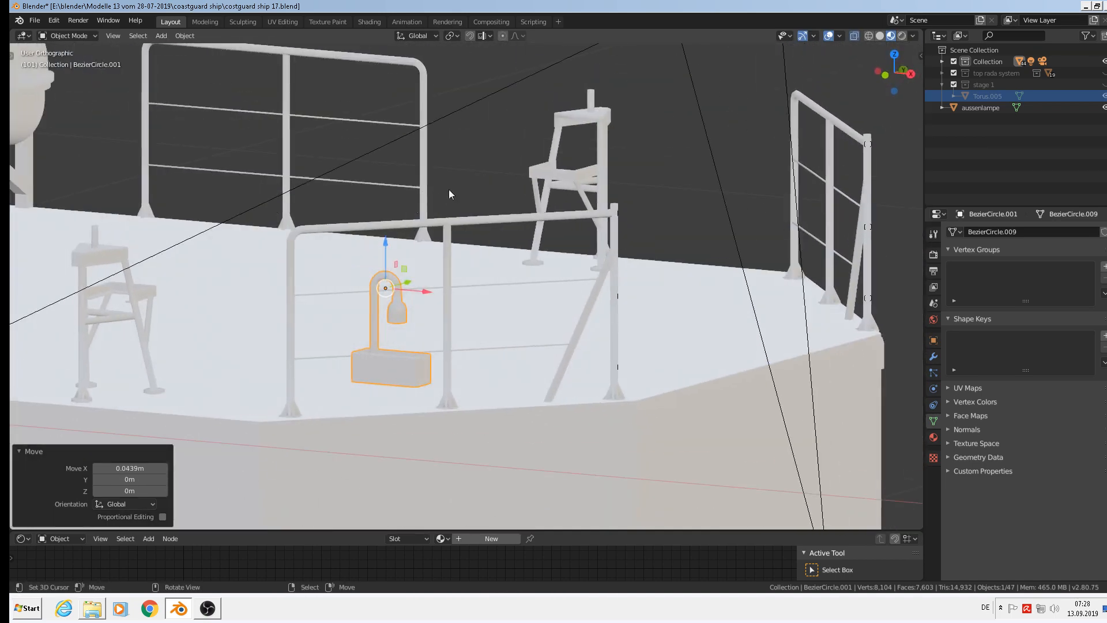
left_click_drag(381, 246, 374, 378)
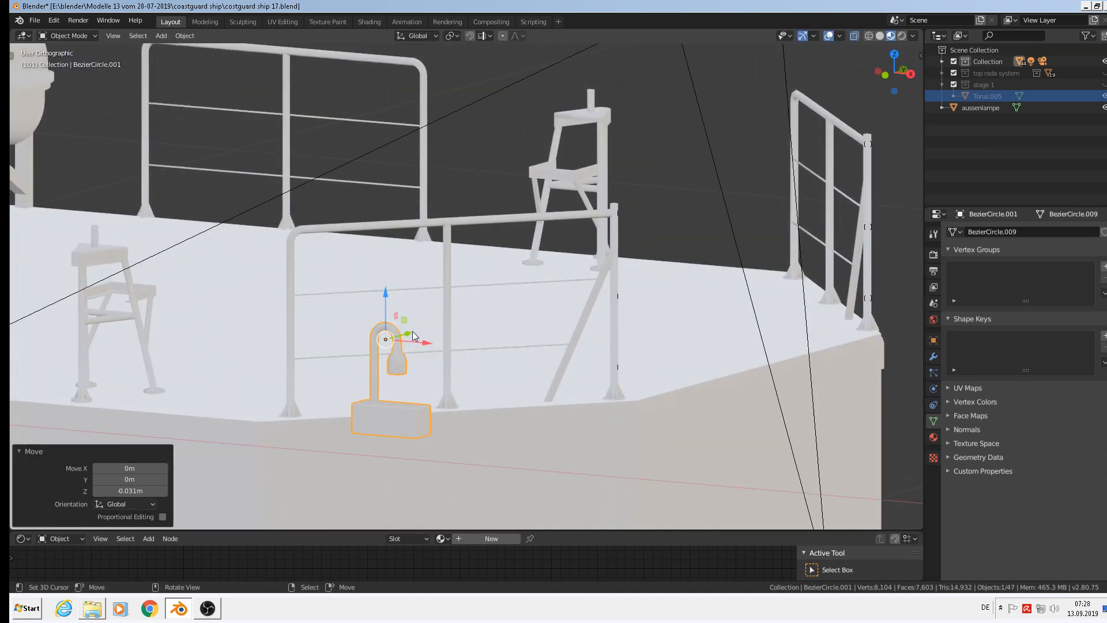
left_click_drag(405, 321, 338, 286)
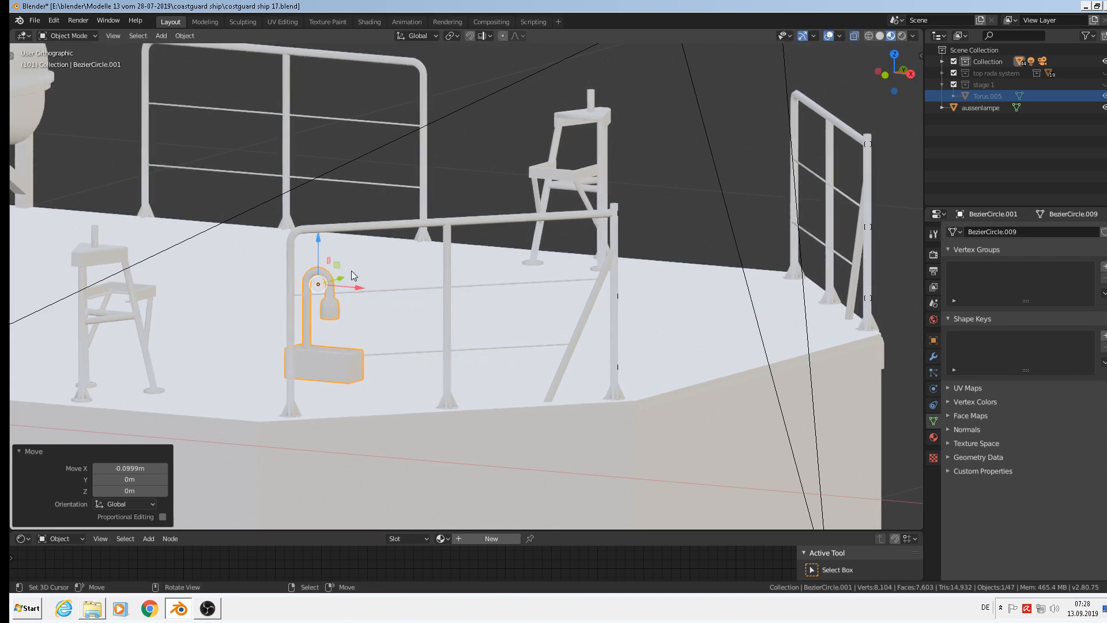
left_click_drag(318, 243, 318, 278)
middle_click_drag(318, 278, 340, 377)
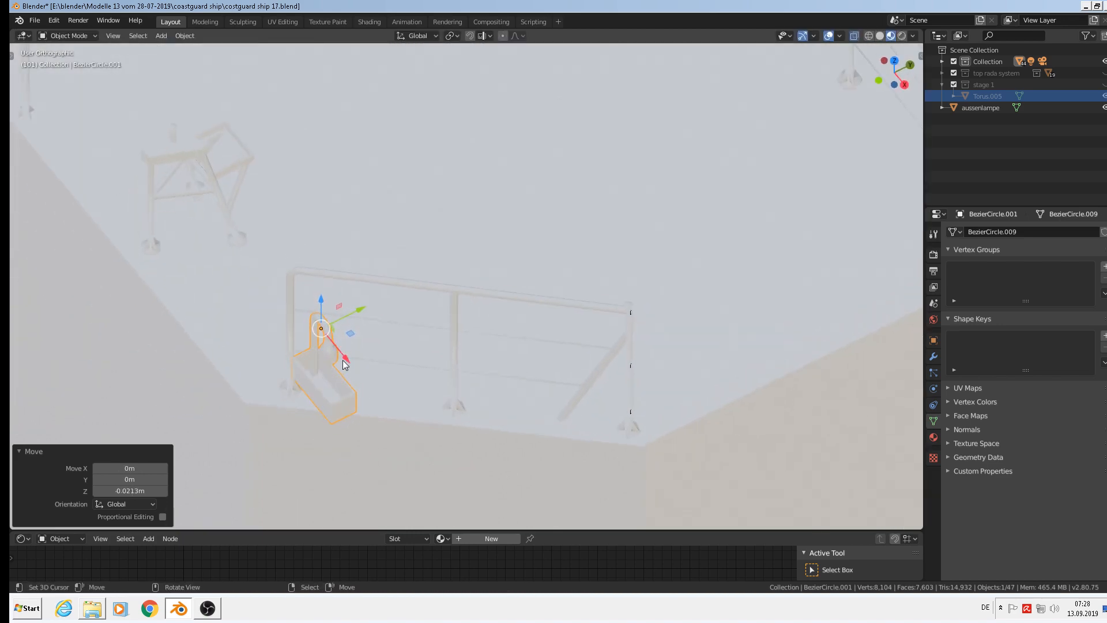
In top view, rotate the gooseneck vent about 46.8° to run parallel to the angled railing and move it just inside the railing
key("KP_7")
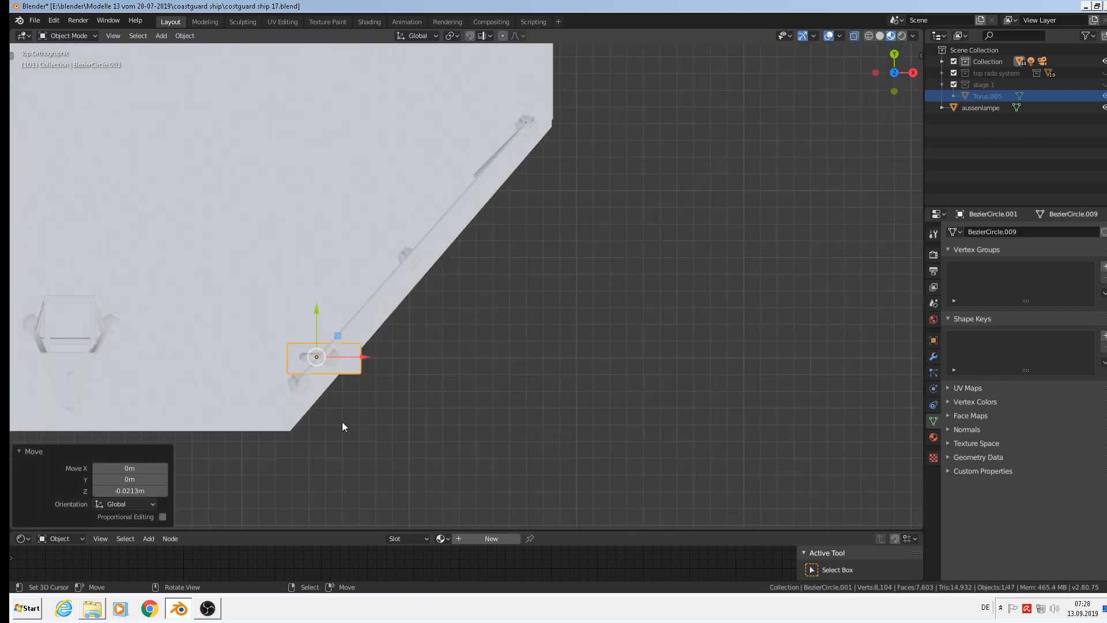
key("r")
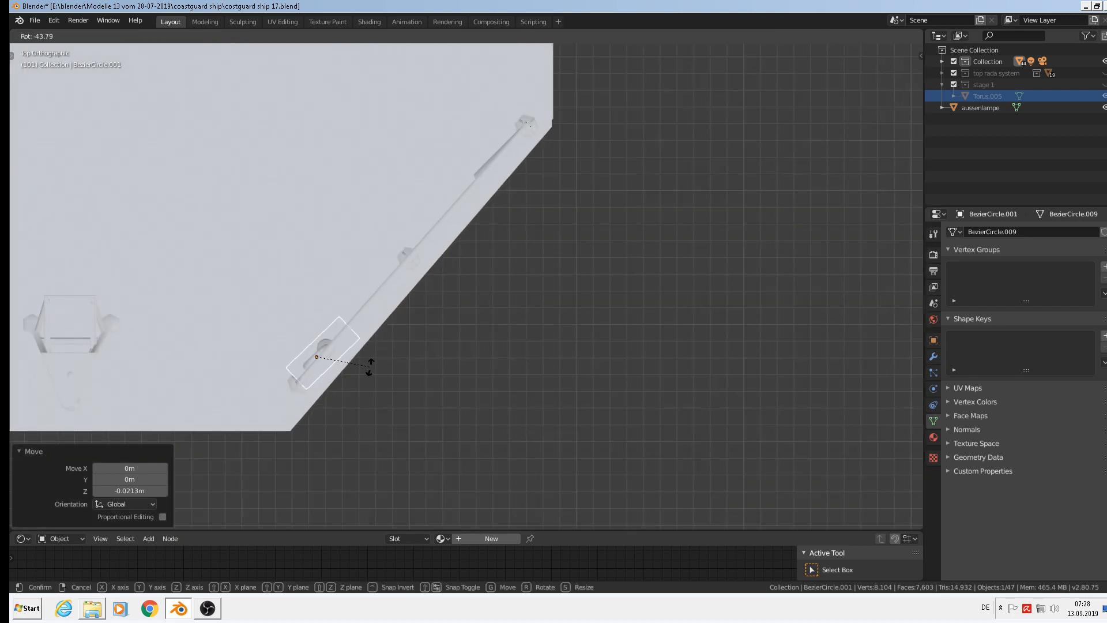
left_click(370, 364)
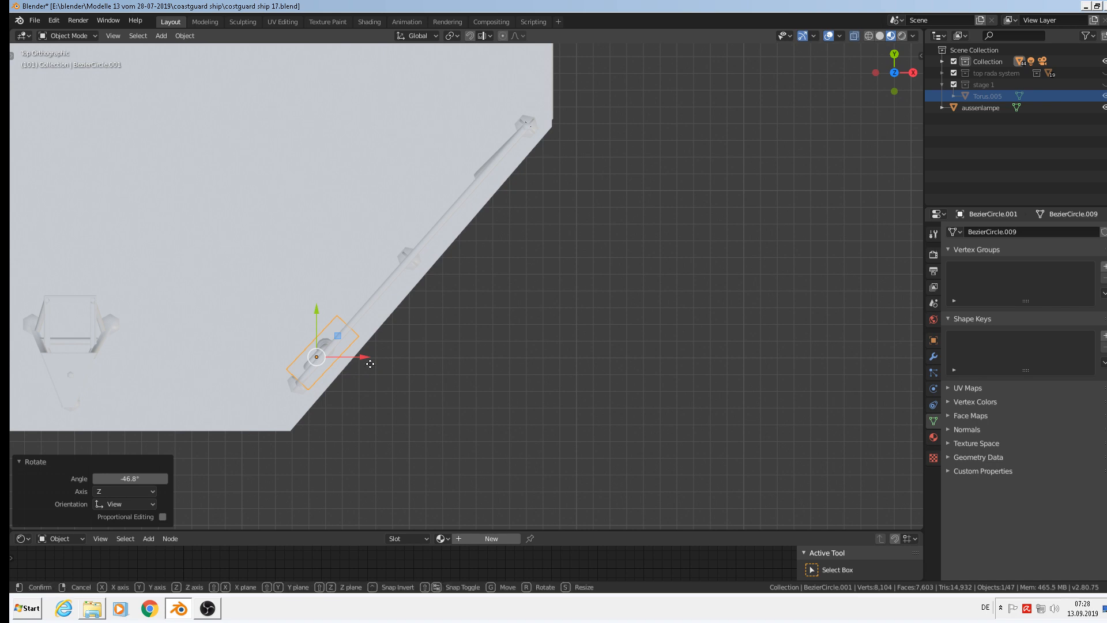
key("g")
left_click(360, 344)
key("g")
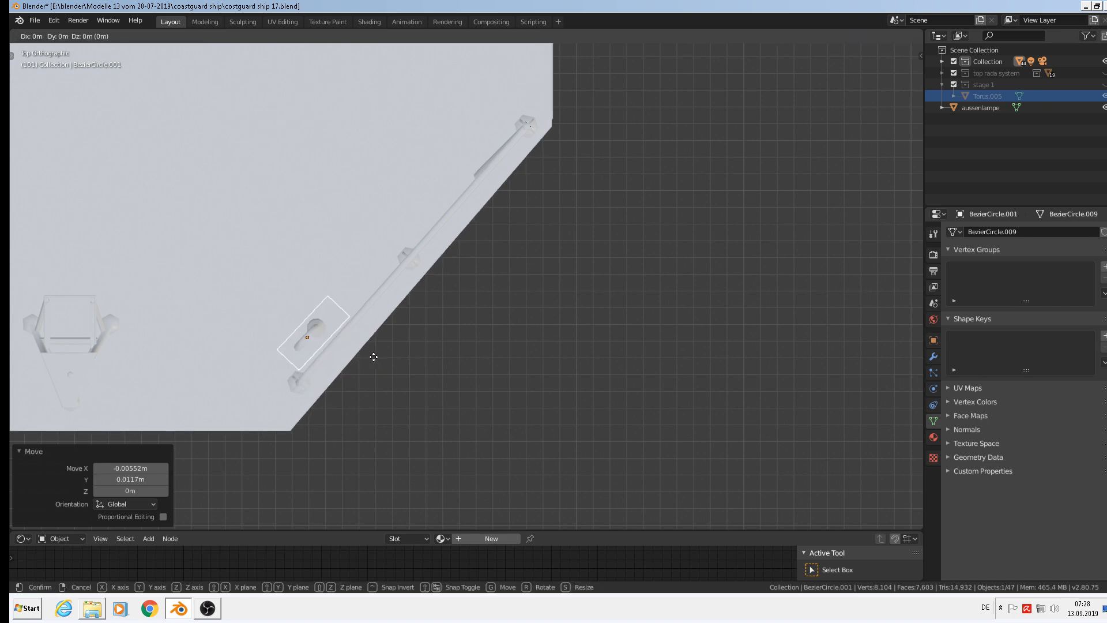
left_click(374, 357)
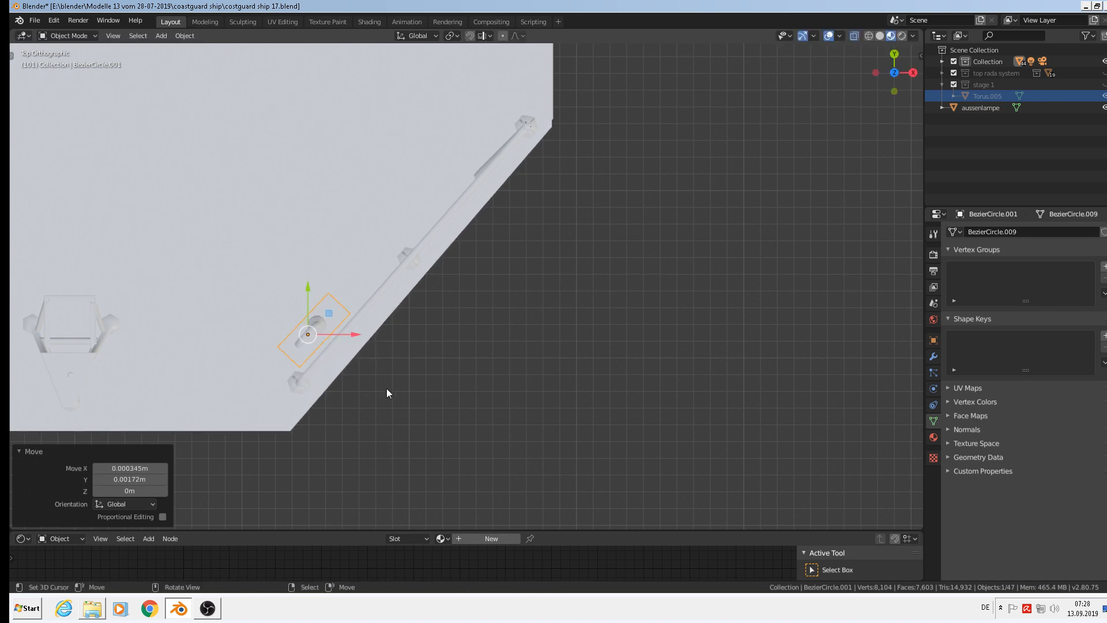
Lower the gooseneck vent about 0.0009 m along Z to rest on the deck and clear the selection
key("t")
middle_click_drag(405, 375, 340, 260)
key("g")
key("z")
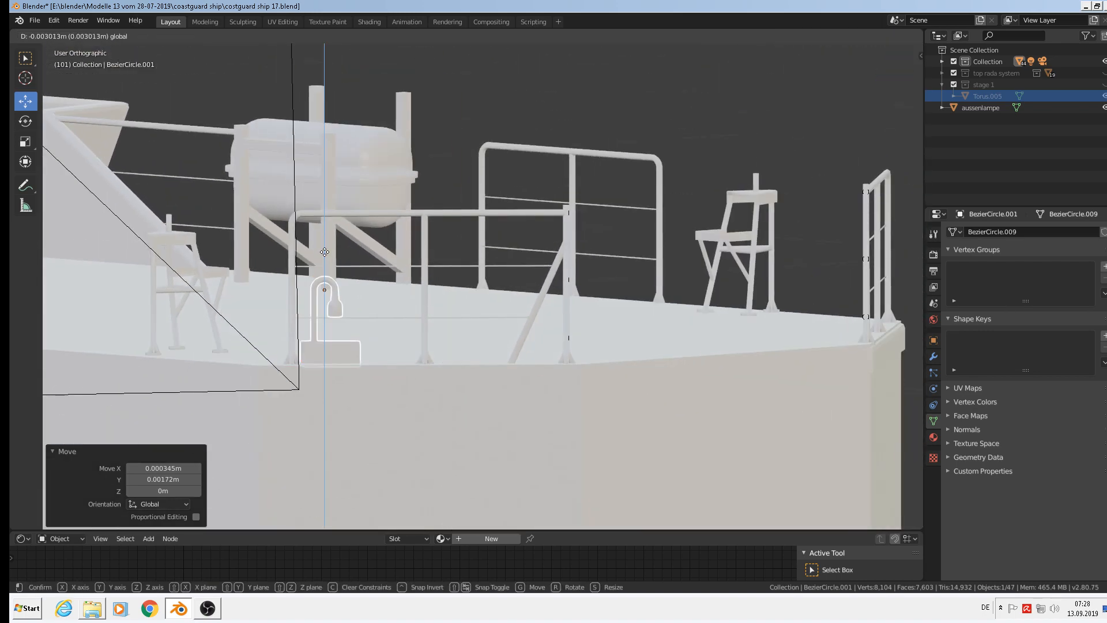
left_click(331, 276)
scroll(331, 275, "up", 5)
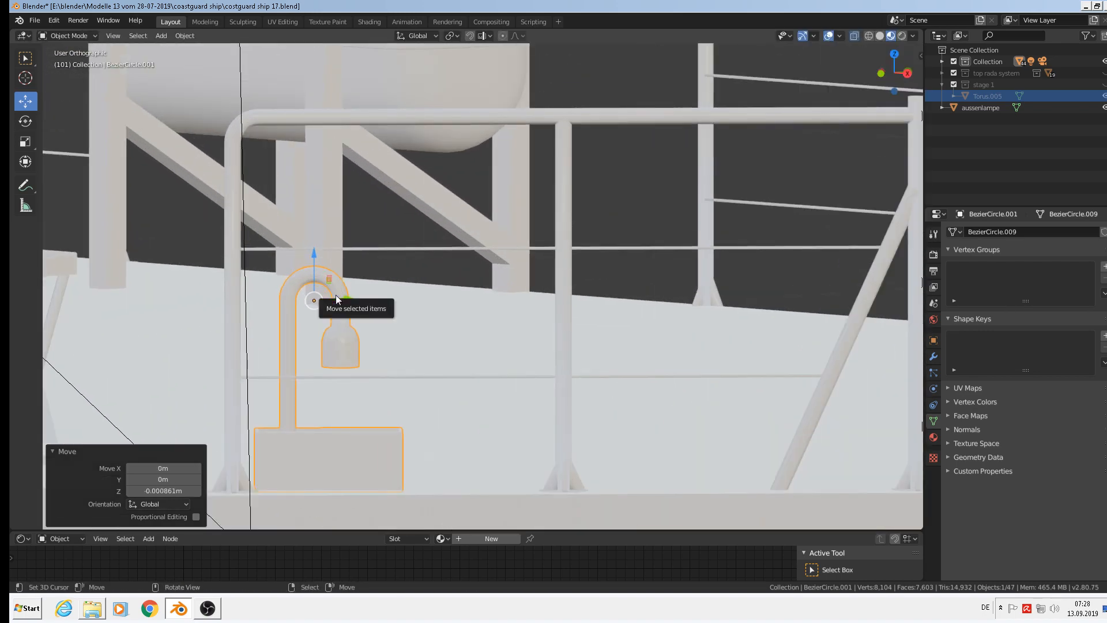
key("alt+a")
Save the ship model under its existing file name
scroll(355, 349, "down", 10)
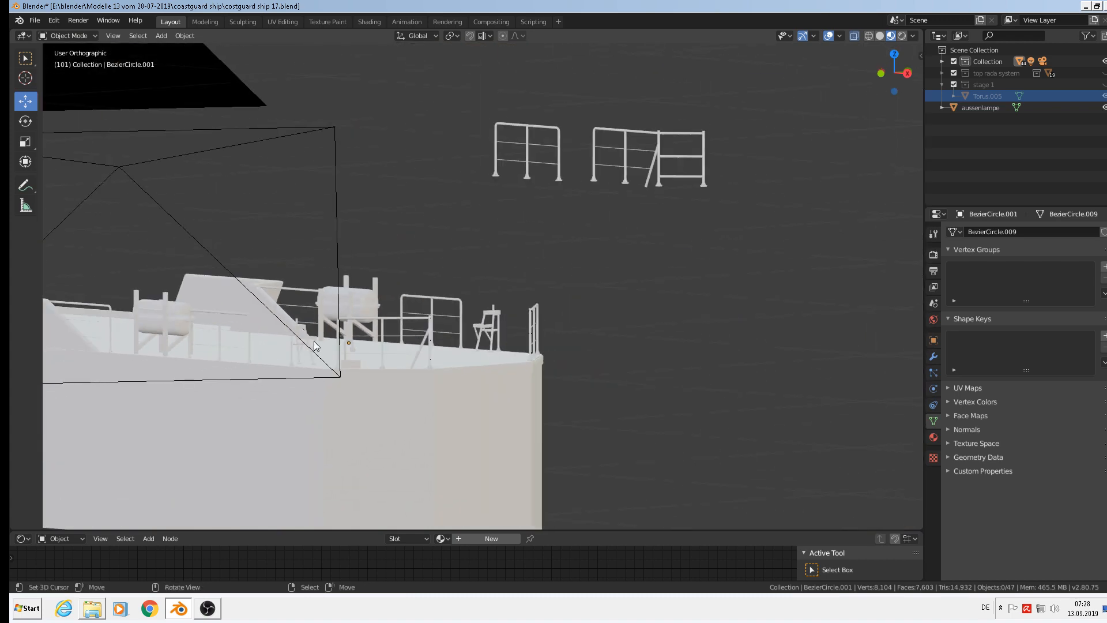
middle_click_drag(315, 346, 317, 386)
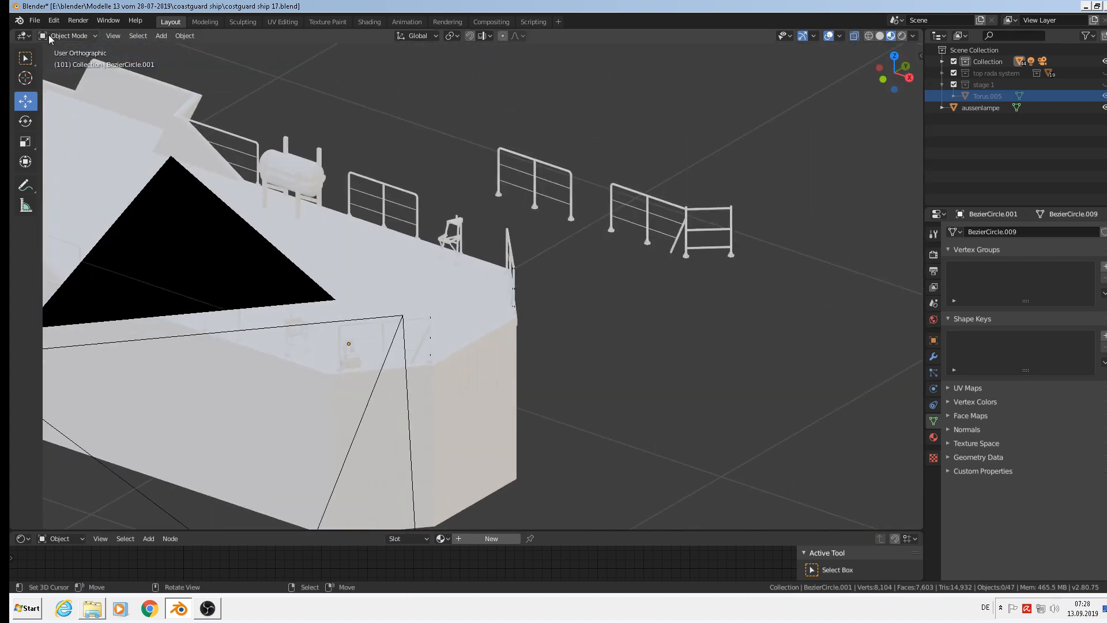
left_click(35, 20)
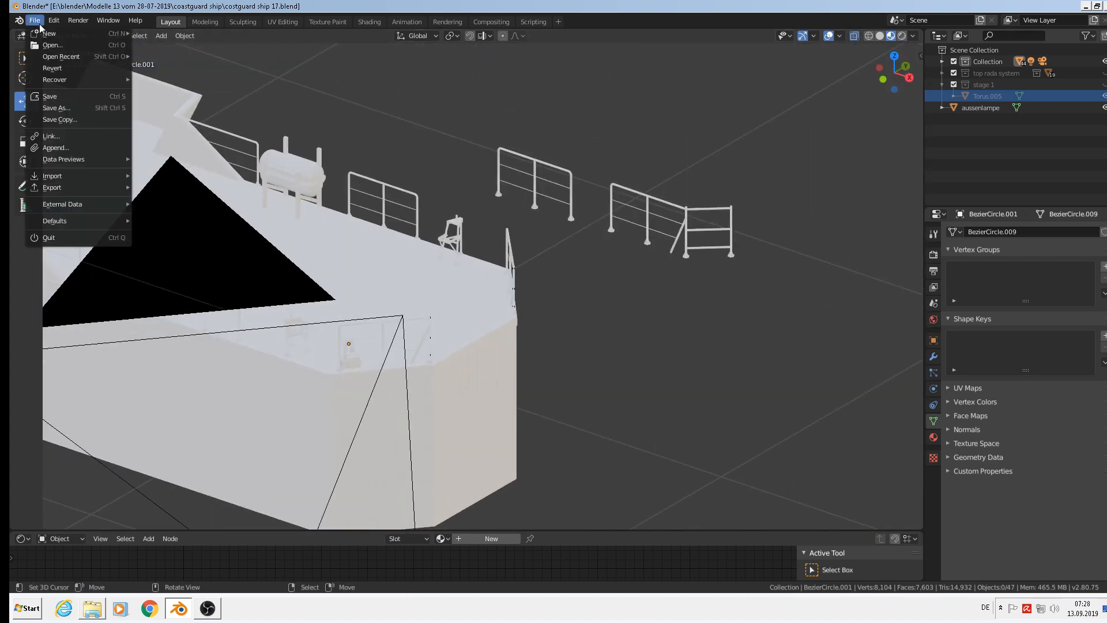
left_click(48, 97)
Examine the gooseneck vent and the neighbouring railings in the coast guard ship's side-view reference photo
scroll(348, 355, "down", 5)
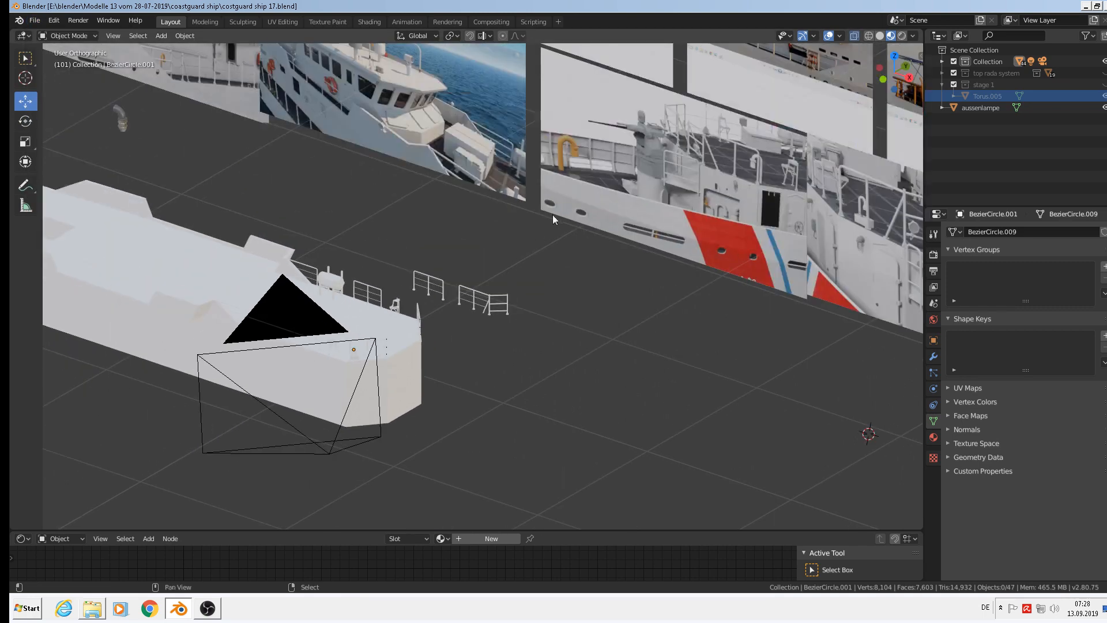
middle_click_drag(650, 192, 639, 303, "shift")
middle_click_drag(662, 253, 524, 361, "shift")
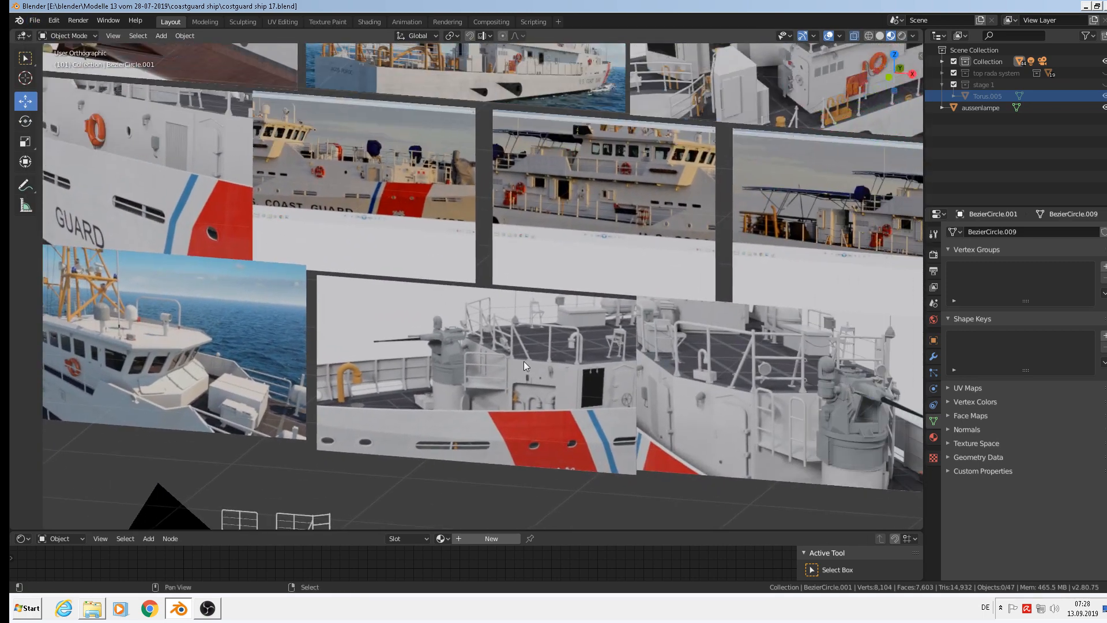
middle_click_drag(735, 214, 720, 251, "shift")
scroll(319, 160, "up", 12)
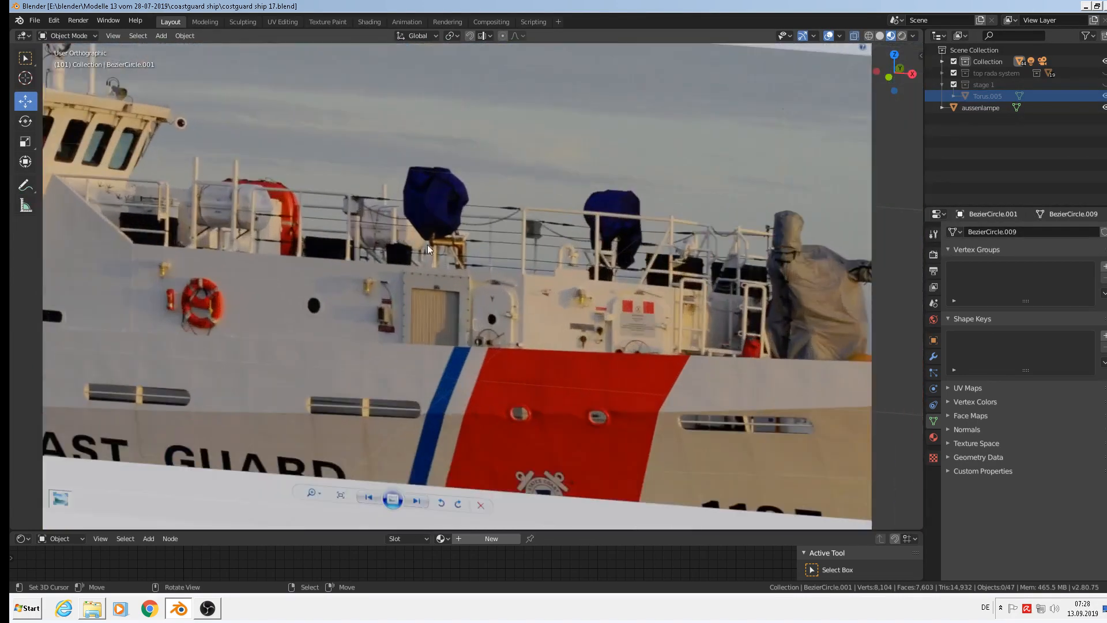
scroll(636, 269, "up", 2)
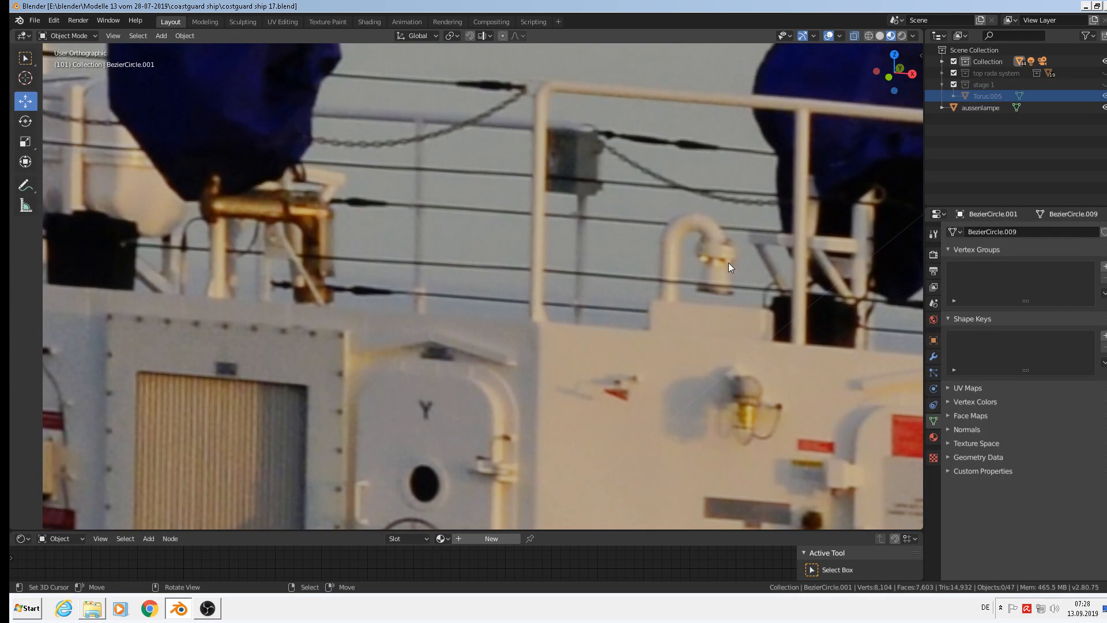
scroll(728, 263, "down", 10)
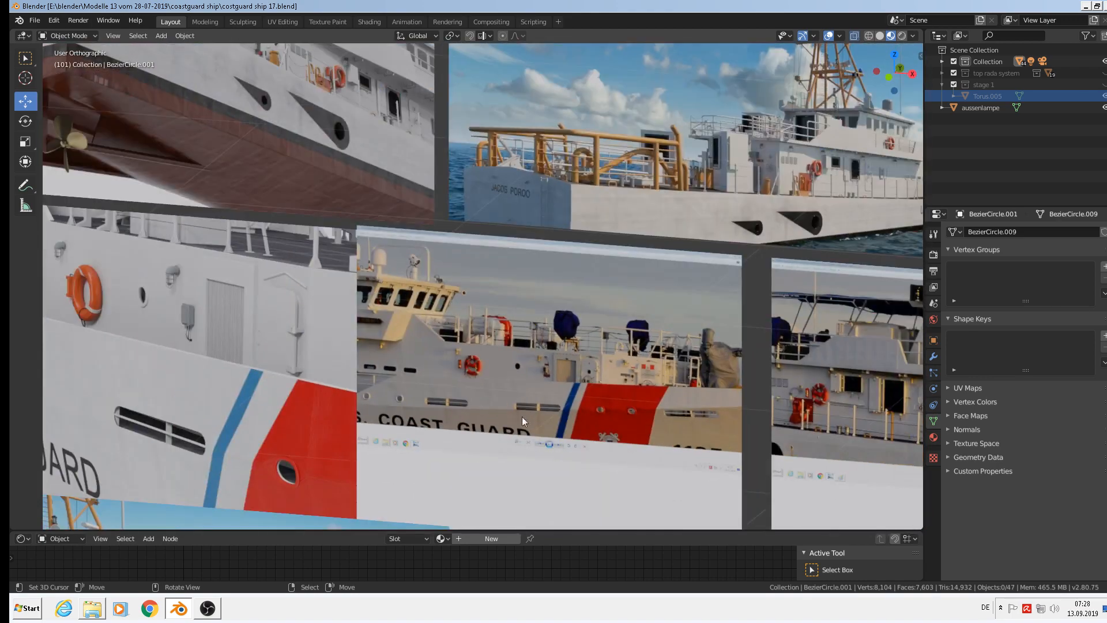
Select the gooseneck vent beside the angled railing and assign it the existing "white metal" material
middle_click_drag(390, 445, 664, 136, "shift")
middle_click_drag(522, 359, 595, 201, "shift")
scroll(596, 201, "down", 4)
scroll(528, 417, "up", 9)
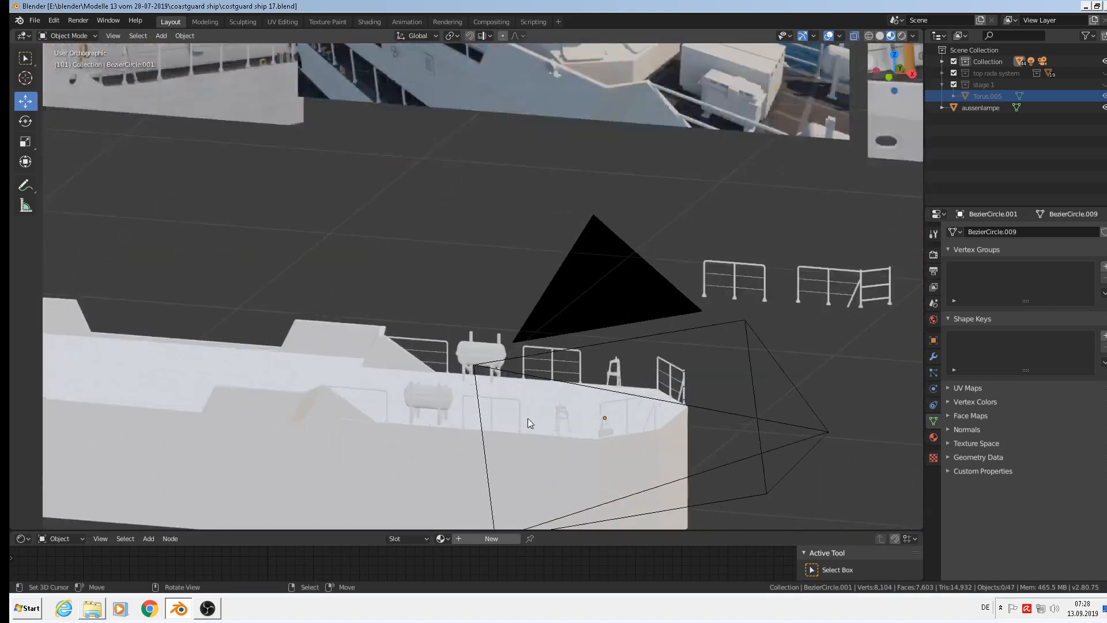
scroll(625, 403, "up", 5)
middle_click_drag(779, 470, 461, 237, "shift")
scroll(473, 240, "up", 4)
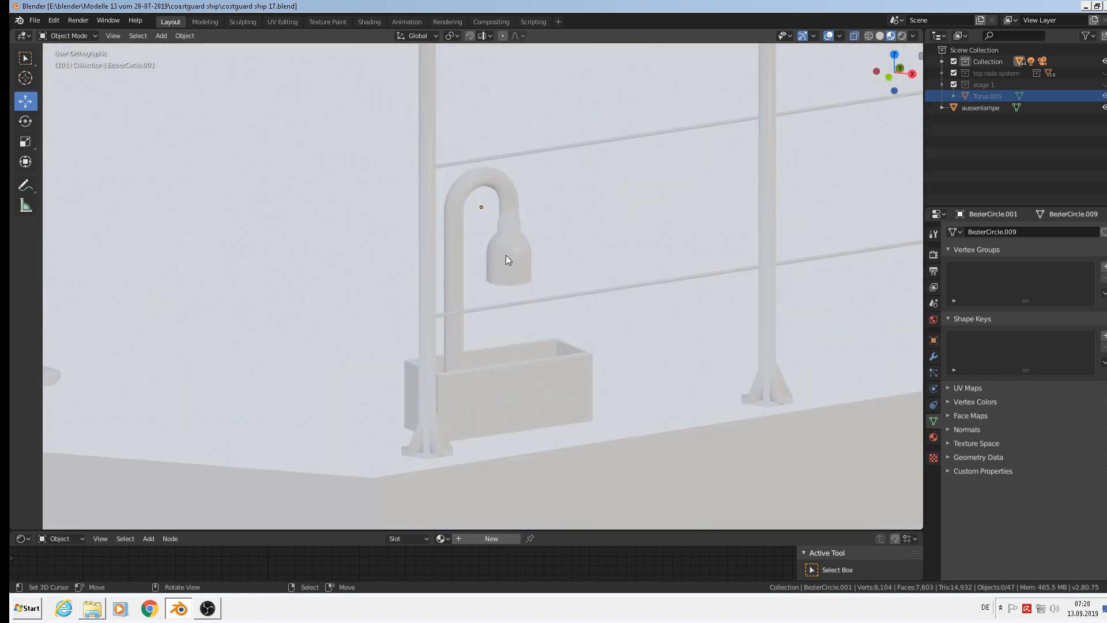
right_click(507, 255)
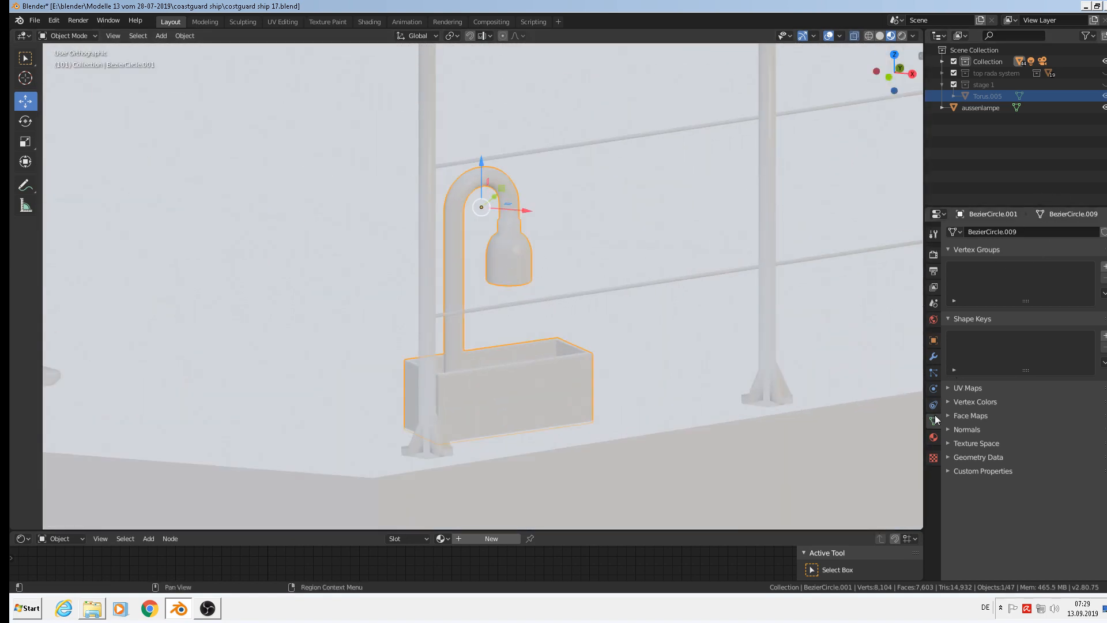
left_click(934, 437)
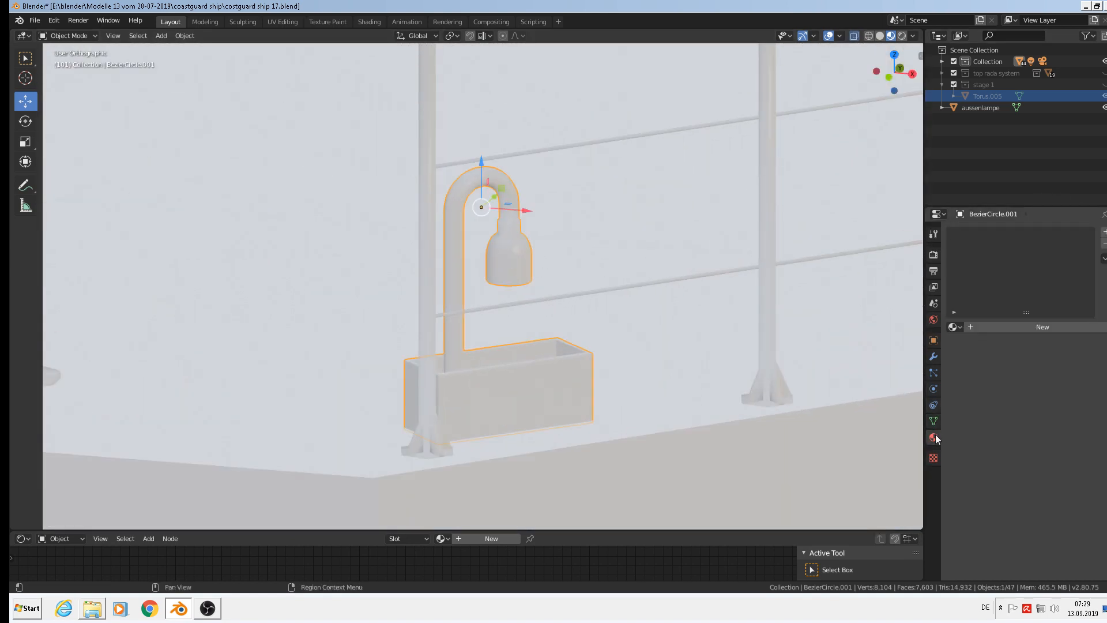
left_click(954, 328)
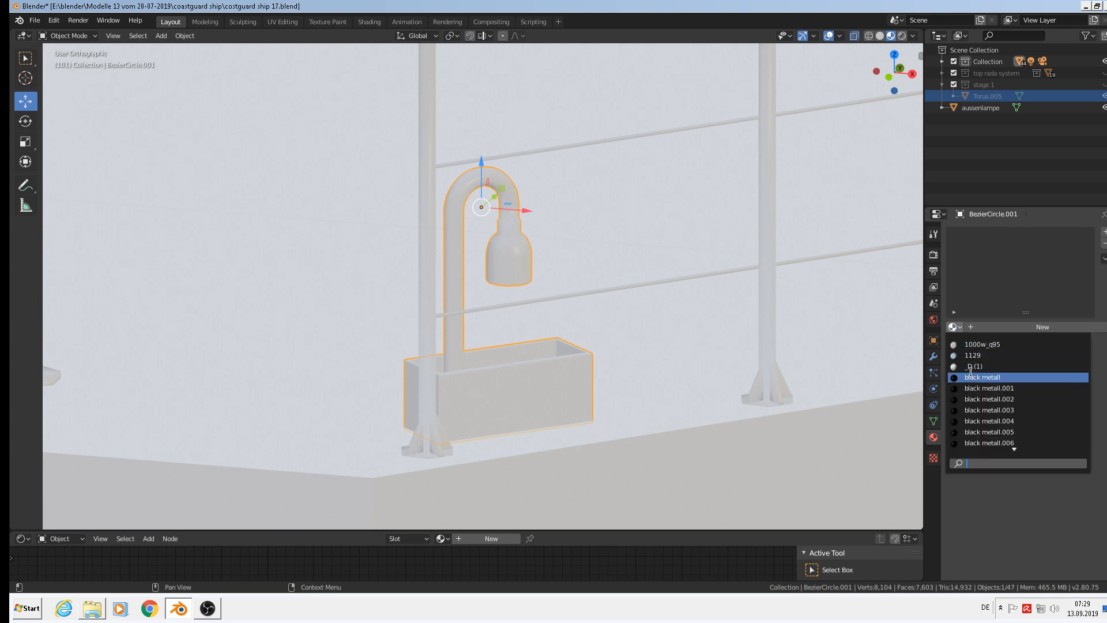
type("whi")
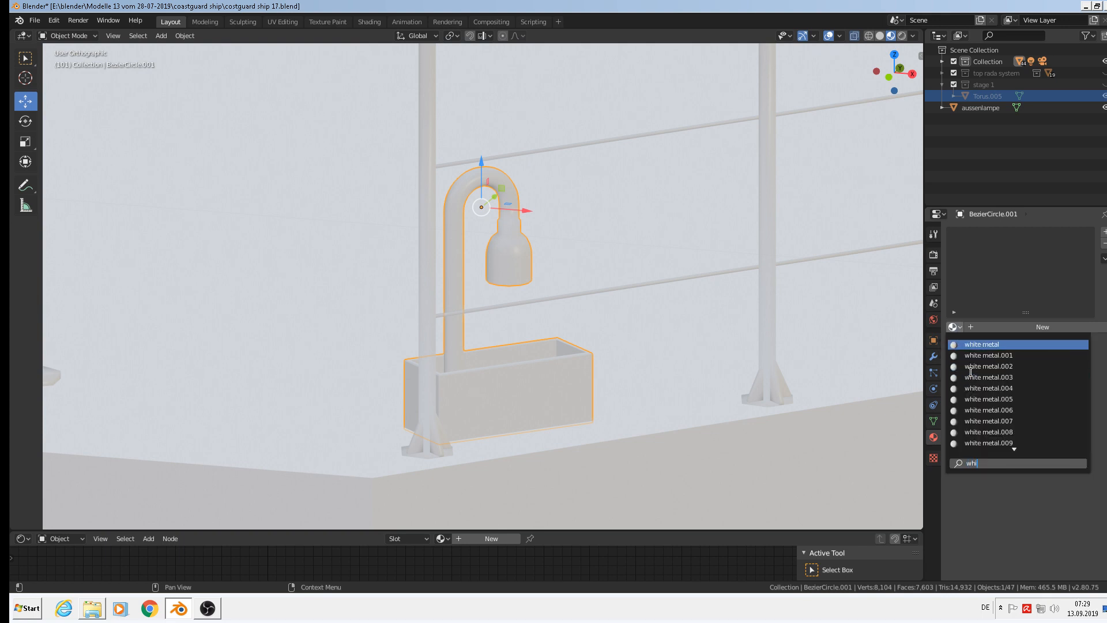
left_click(981, 344)
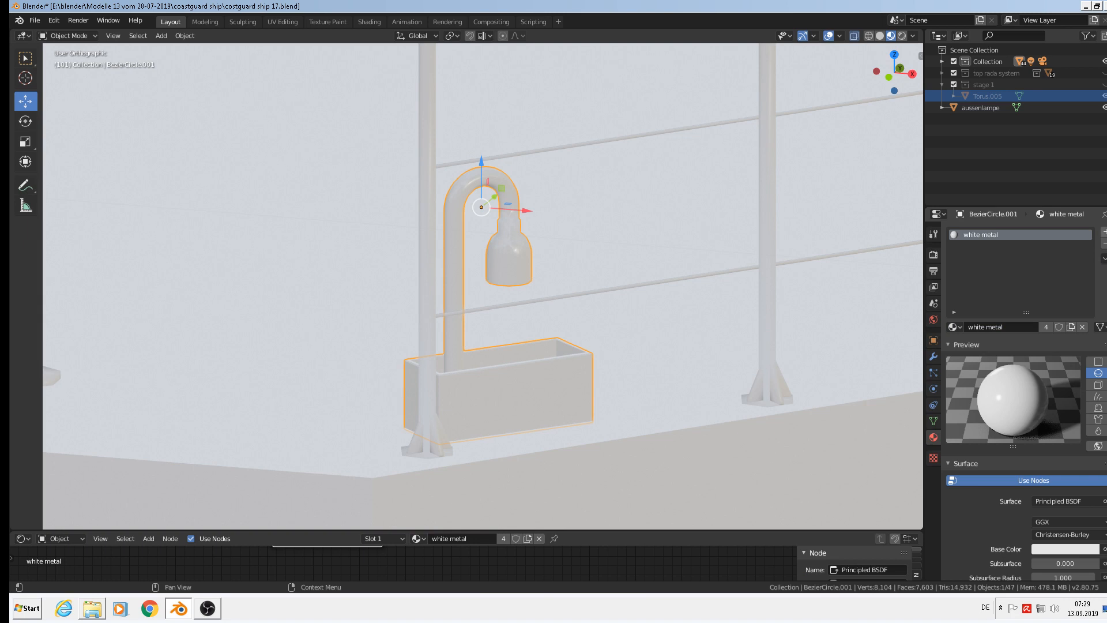
Add a second material slot to the gooseneck vent and fill it with the existing "chrome" material
left_click(1103, 231)
left_click(954, 327)
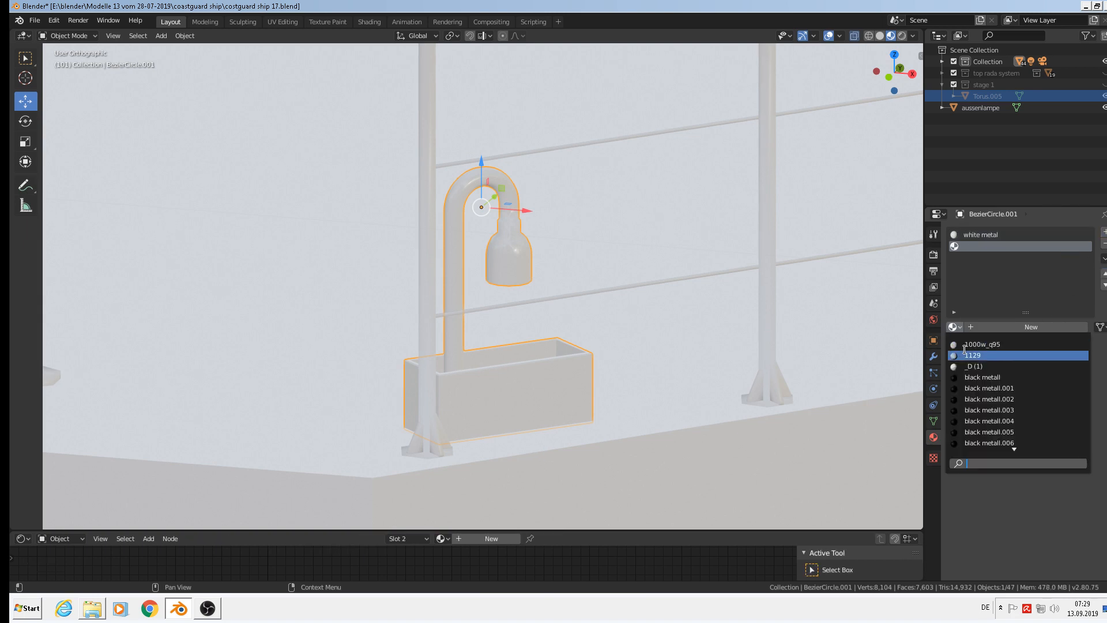
type("chr")
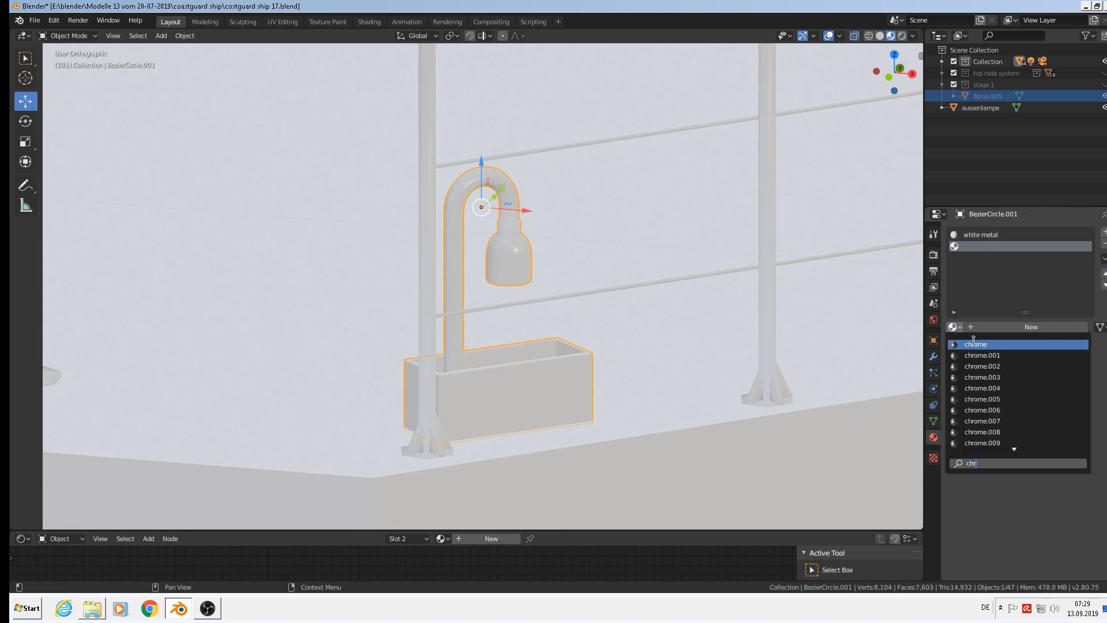
left_click(974, 344)
Cut one edge loop around the vent's outlet hood and slide it towards the lower rim with a factor of about -0.708
scroll(542, 219, "up", 2)
key("Tab")
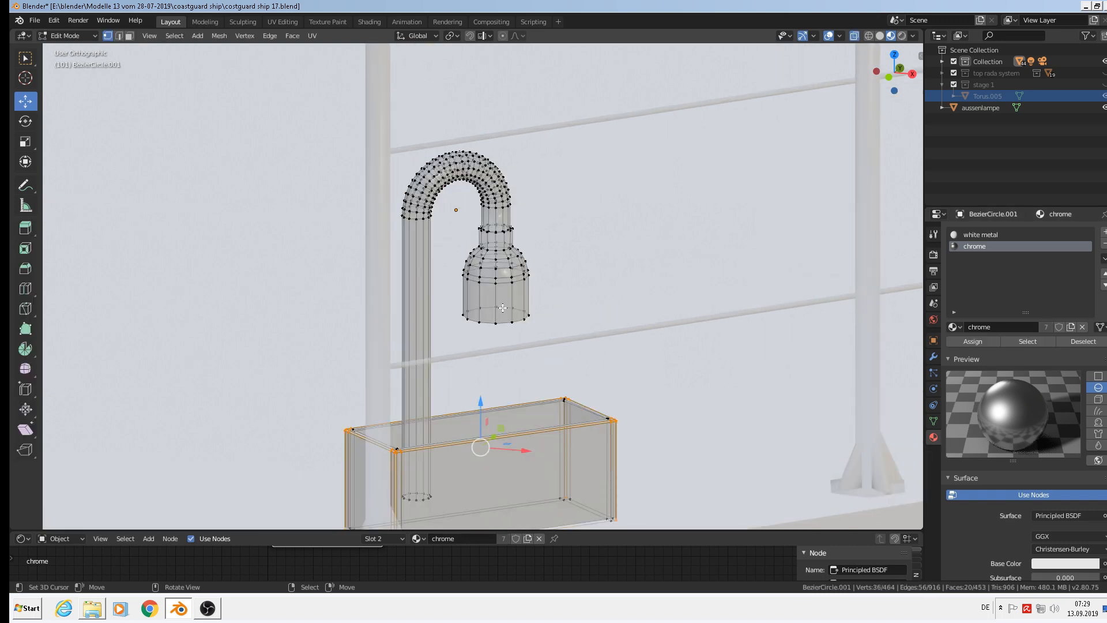
scroll(503, 308, "up", 3)
key("ctrl+r")
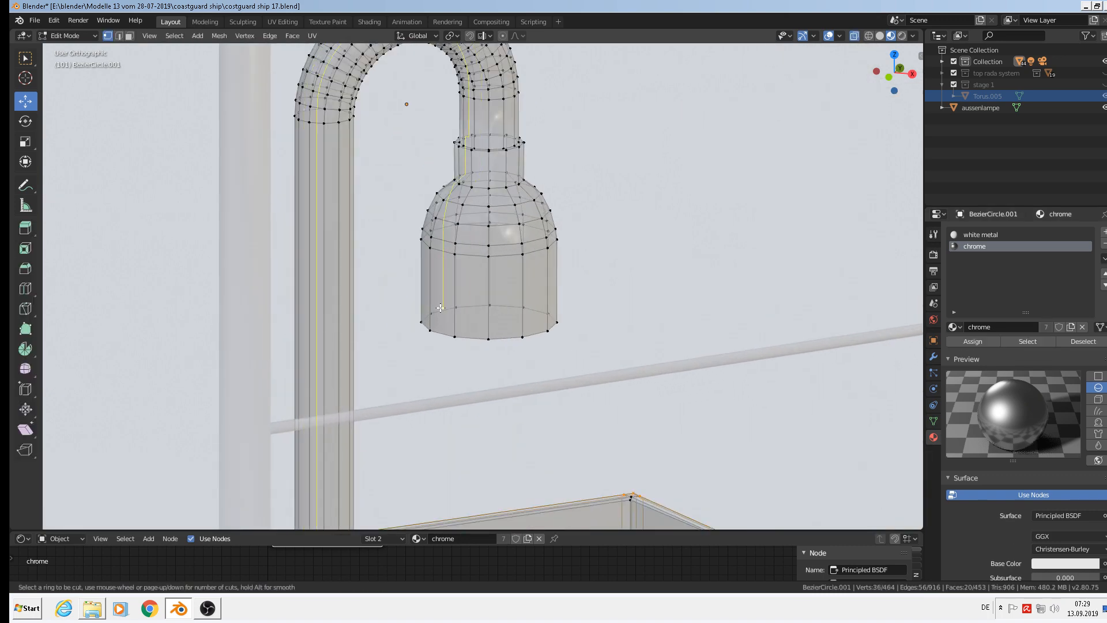
left_click(534, 303)
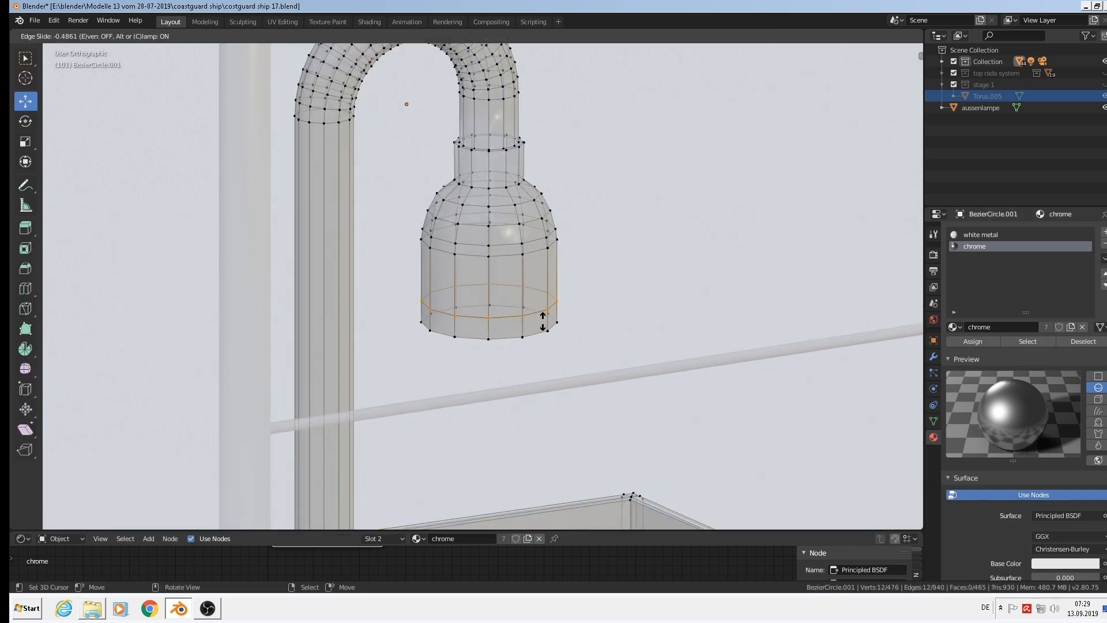
left_click(542, 329)
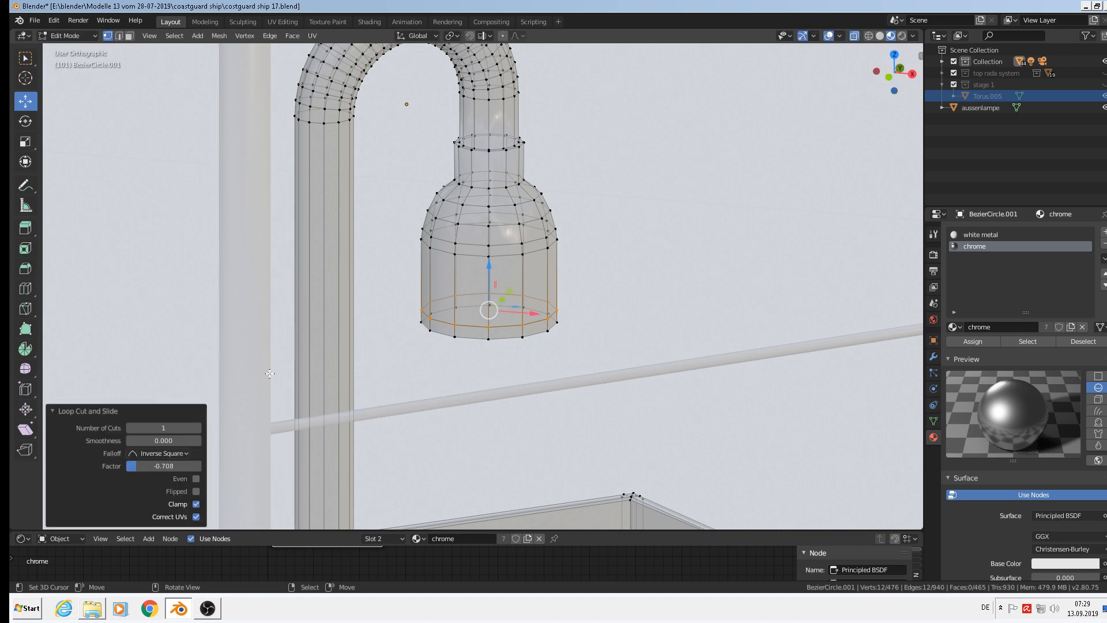
Assign the chrome material to the narrow ring of faces at the lower rim of the vent's outlet hood
left_click(131, 37)
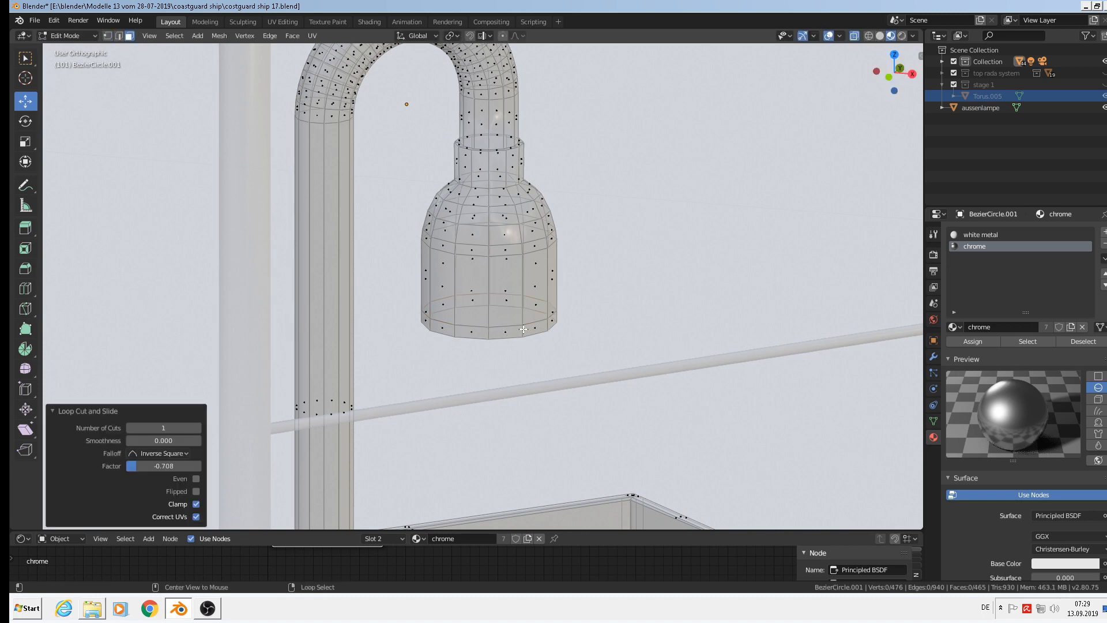
left_click(523, 329, "alt")
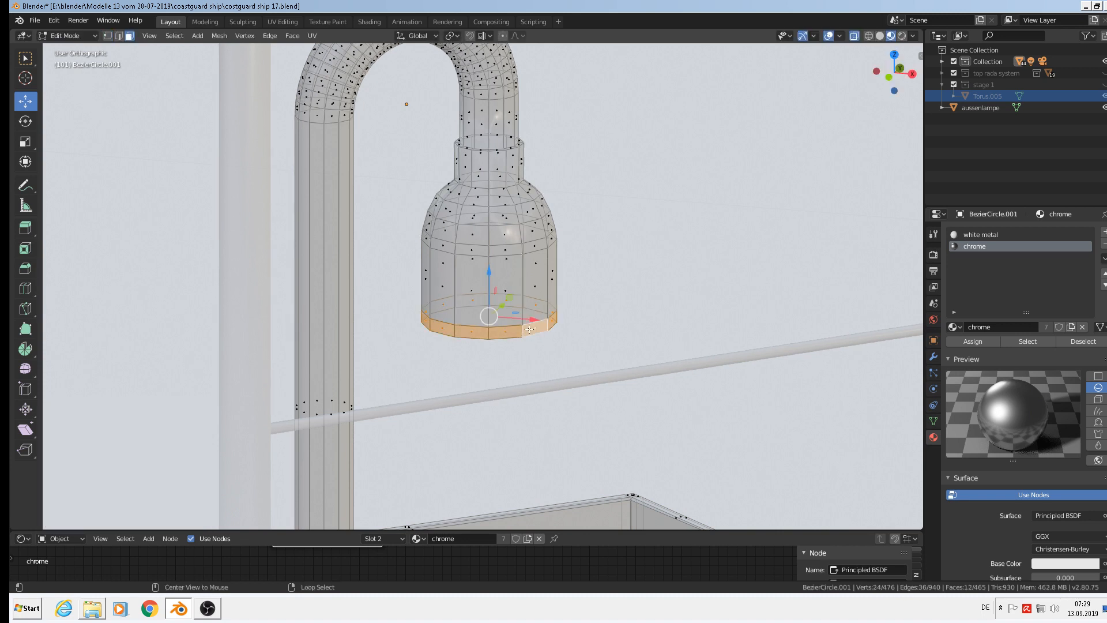
left_click(964, 339)
key("Tab")
Save the ship model under its existing file name
scroll(635, 259, "down", 10)
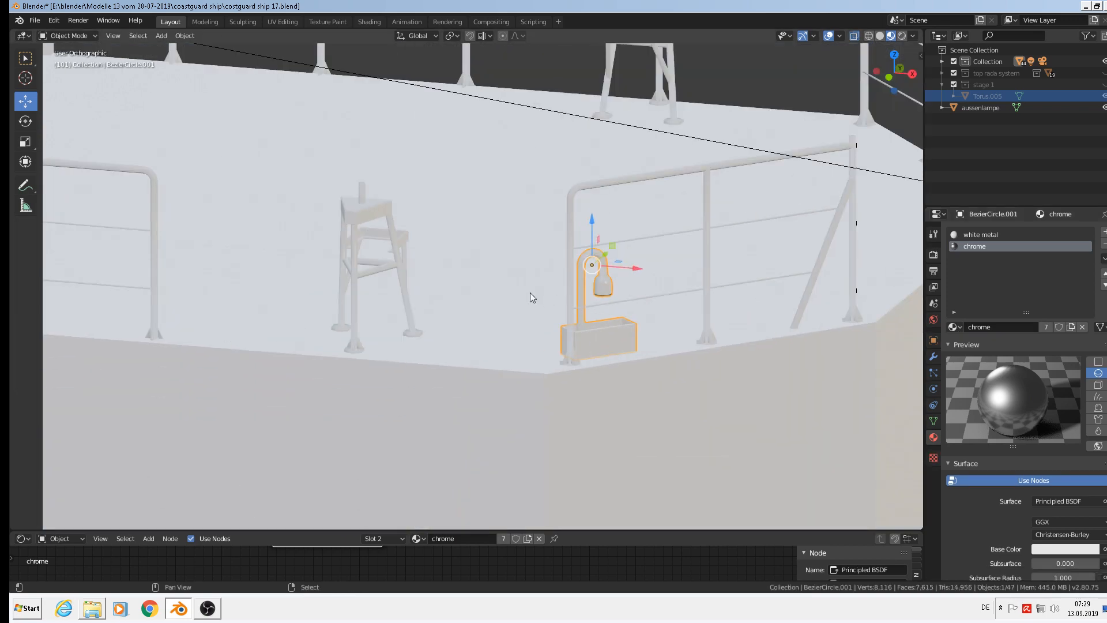
middle_click_drag(530, 292, 586, 295, "shift")
scroll(605, 300, "down", 3)
scroll(584, 296, "up", 2)
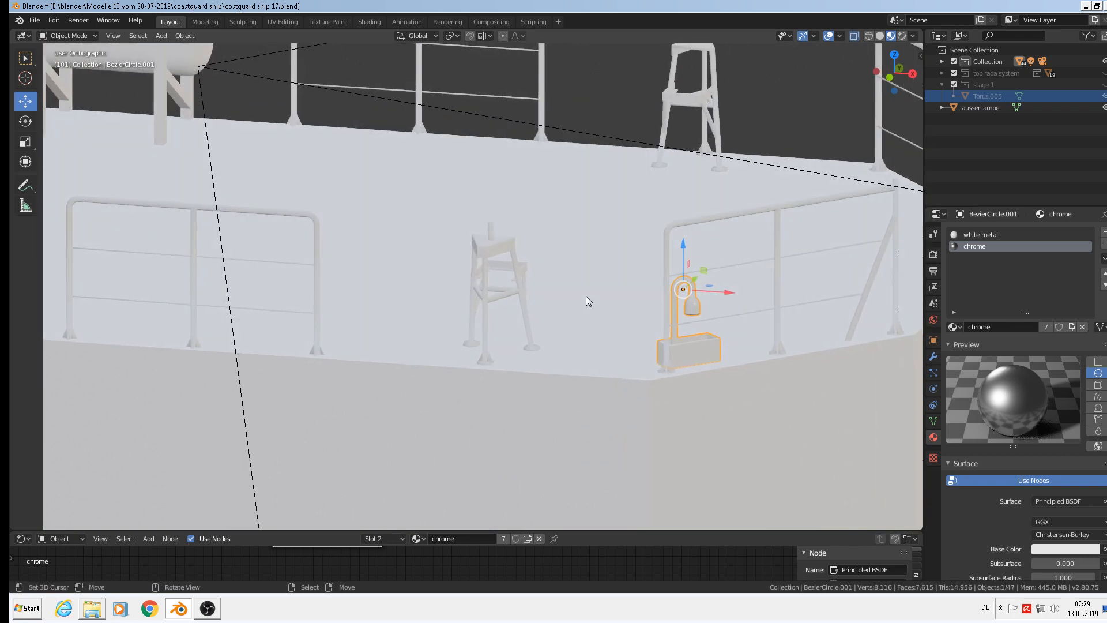
scroll(586, 296, "down", 4)
scroll(563, 291, "up", 2)
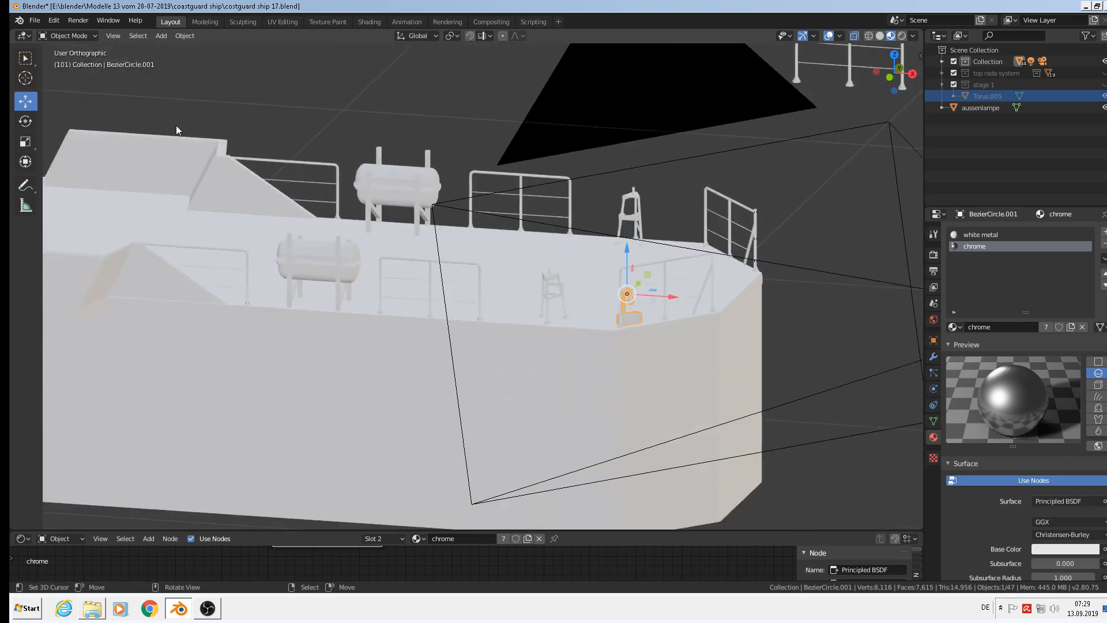
left_click(35, 20)
left_click(50, 98)
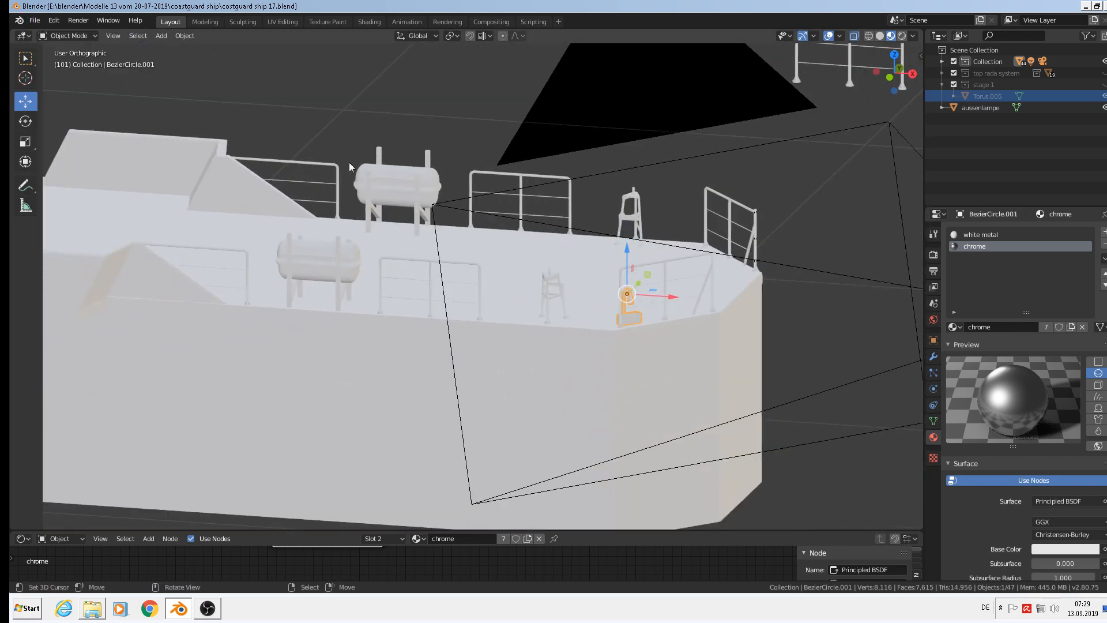
Examine the railings, wires, stand and vent around the foredeck corner in the two gun-deck reference photos
middle_click_drag(348, 162, 394, 227)
middle_click_drag(646, 235, 397, 206, "shift")
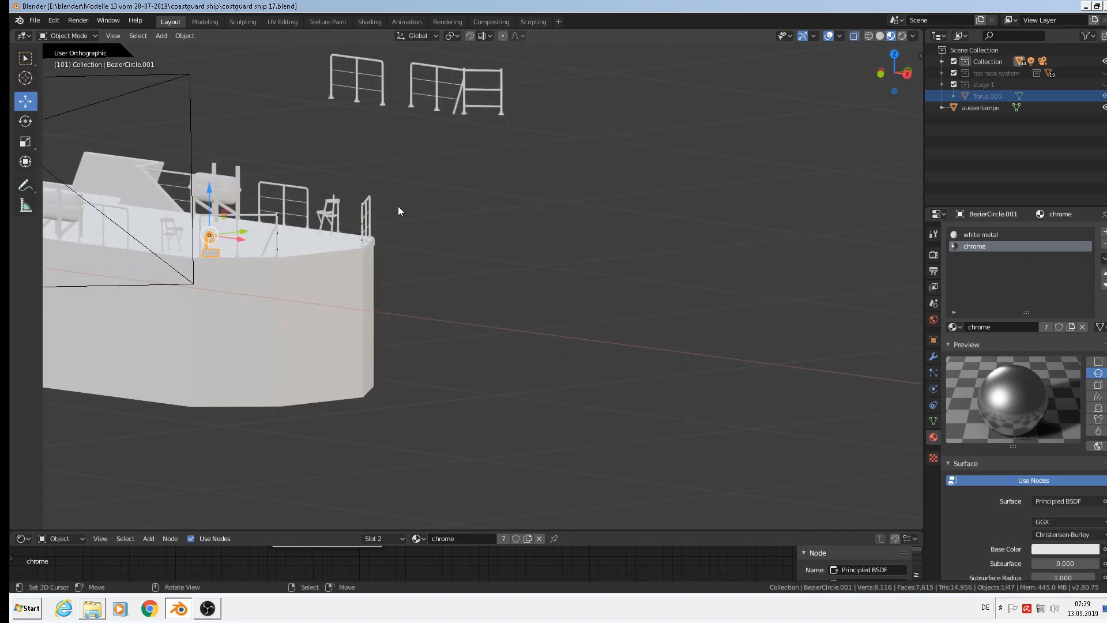
scroll(398, 206, "down", 7)
middle_click_drag(512, 171, 396, 254, "shift")
scroll(454, 168, "up", 2)
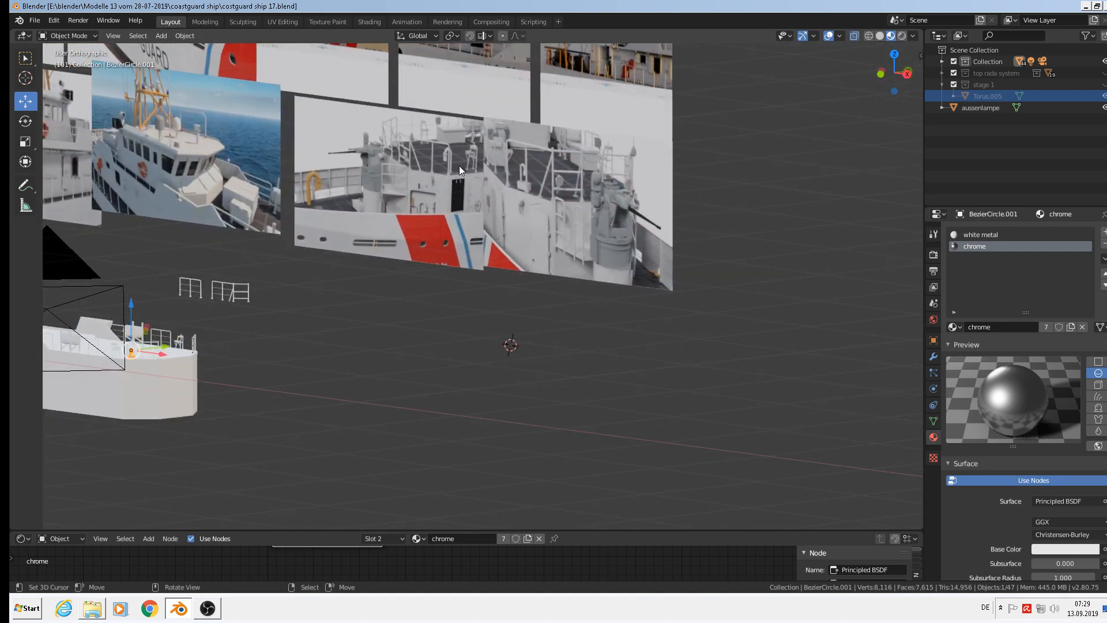
key("KP_1")
scroll(603, 133, "up", 3)
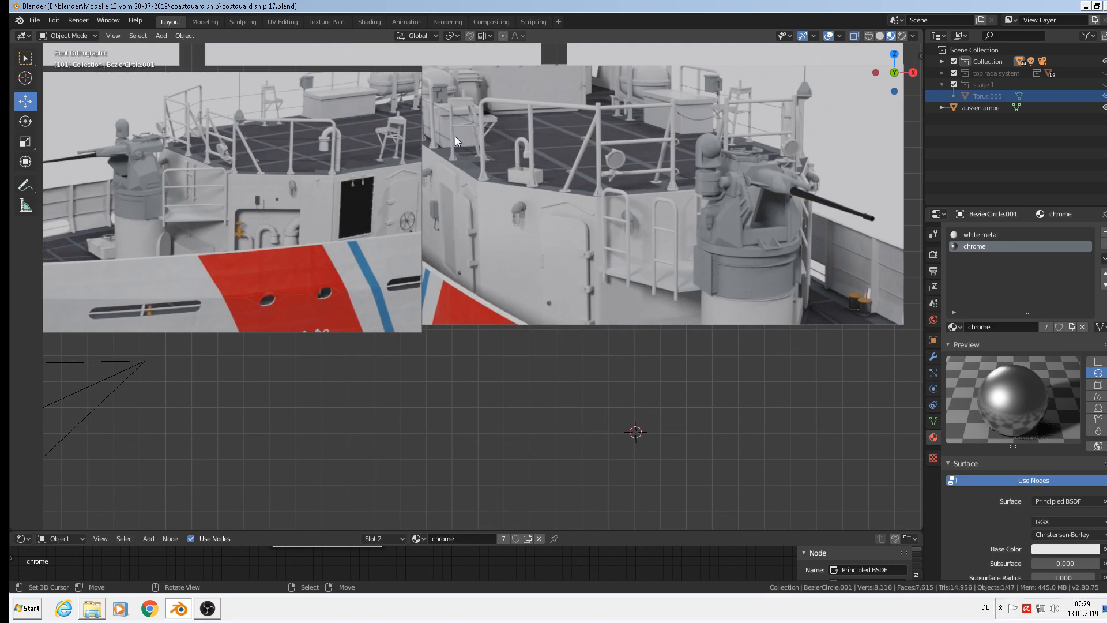
scroll(282, 143, "up", 4)
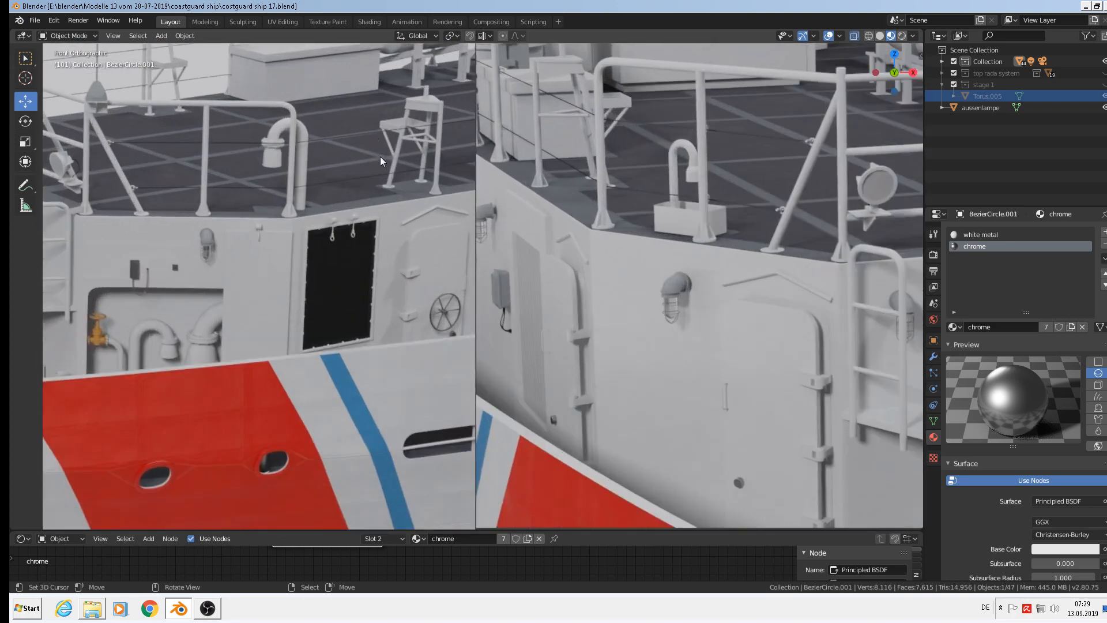
Extend both thin wires of the angled front railing past the stand to the neighbouring railing, moving their ends -0.263 m along X
scroll(379, 157, "down", 7)
middle_click_drag(225, 298, 705, 254, "shift")
scroll(605, 286, "up", 3)
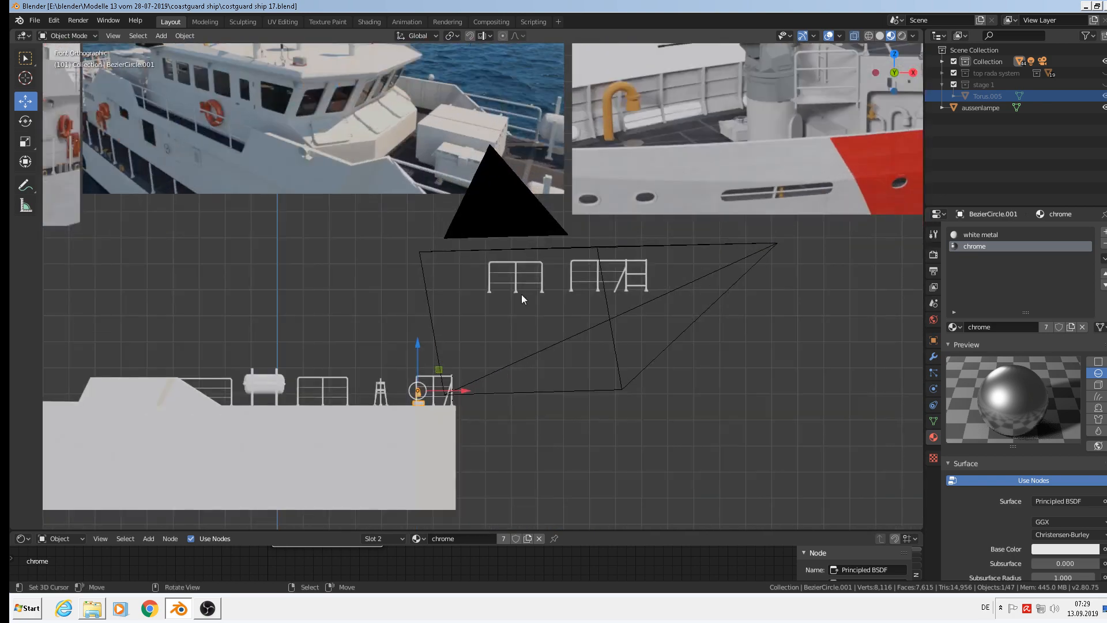
middle_click_drag(719, 178, 839, 92, "shift")
scroll(781, 348, "up", 1)
middle_click_drag(775, 294, 706, 223, "shift")
scroll(680, 240, "up", 4)
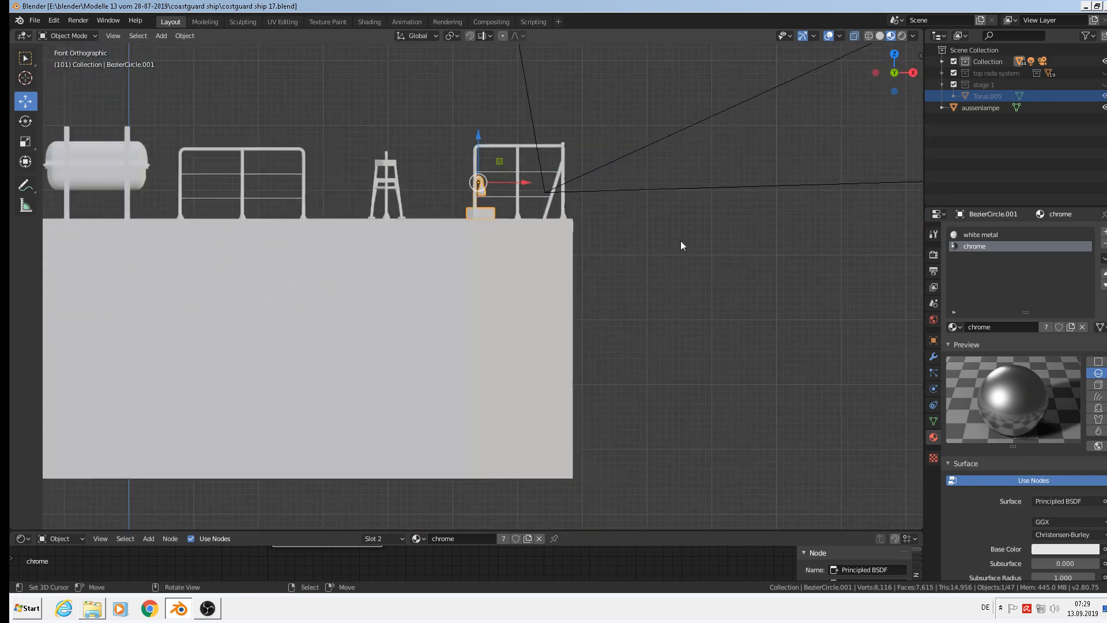
scroll(680, 241, "up", 2)
middle_click_drag(564, 218, 797, 219, "shift")
scroll(797, 219, "up", 3)
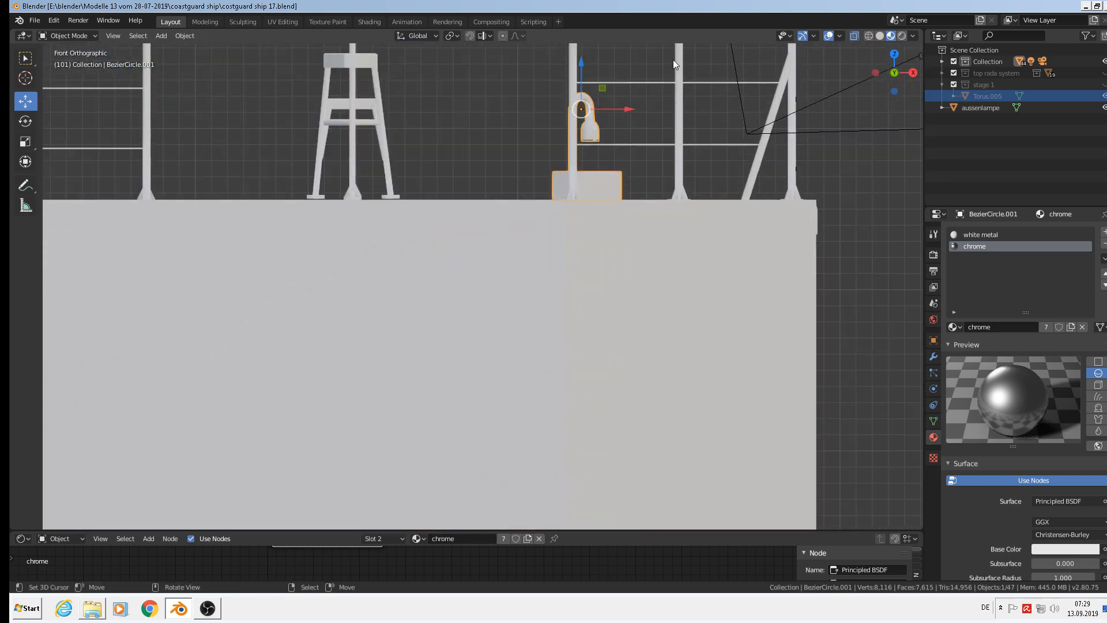
left_click(644, 84)
key("Tab")
scroll(602, 86, "up", 2)
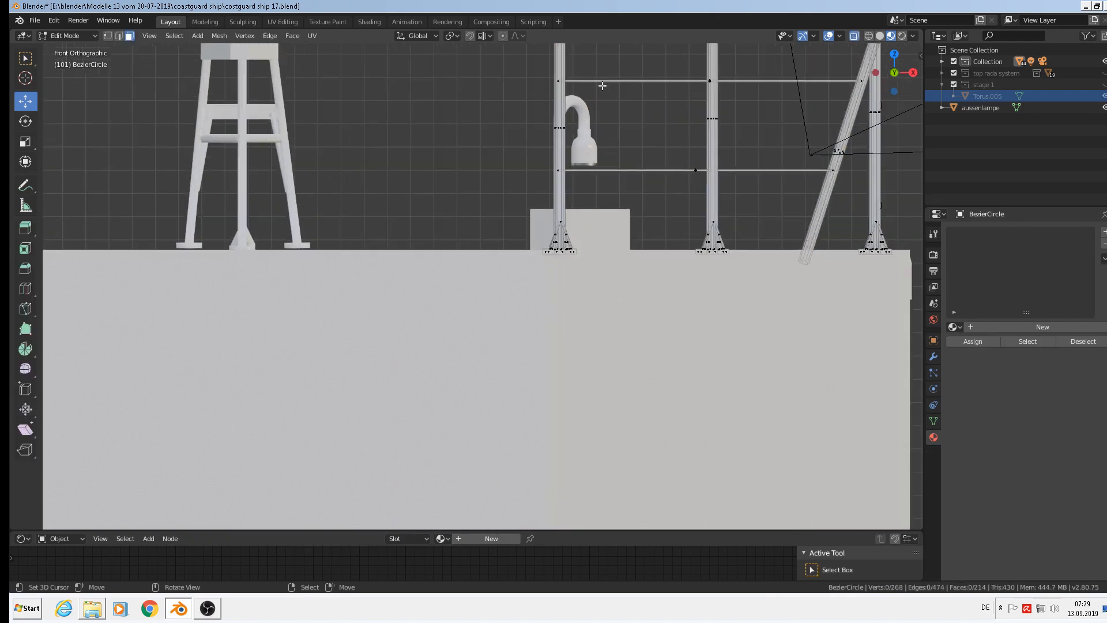
scroll(602, 85, "down", 5)
scroll(715, 179, "up", 2)
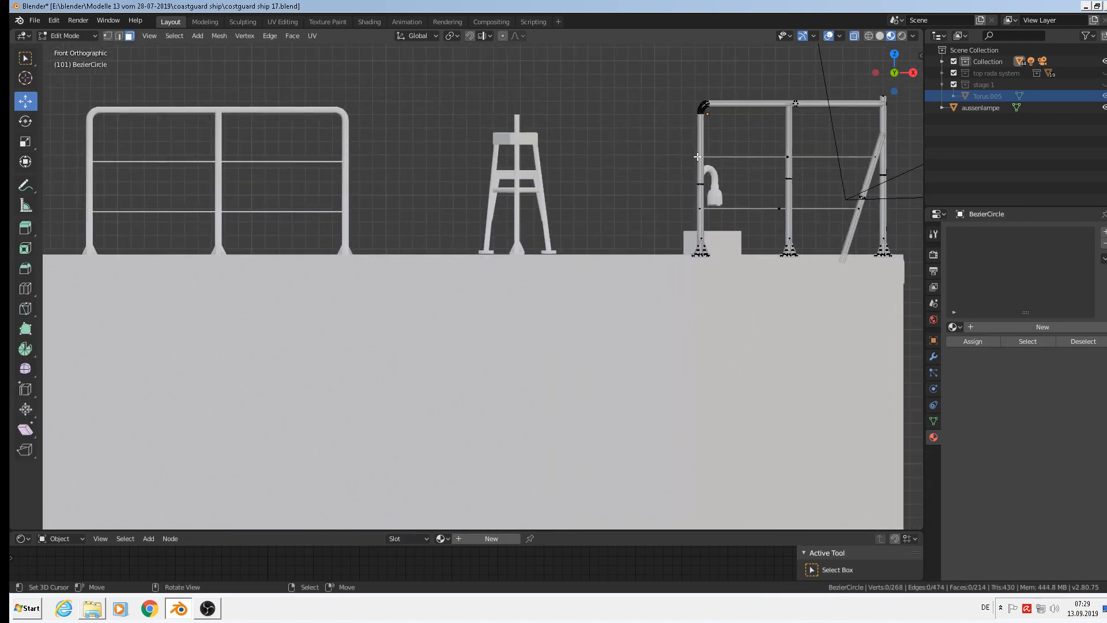
key("c")
left_click(697, 155)
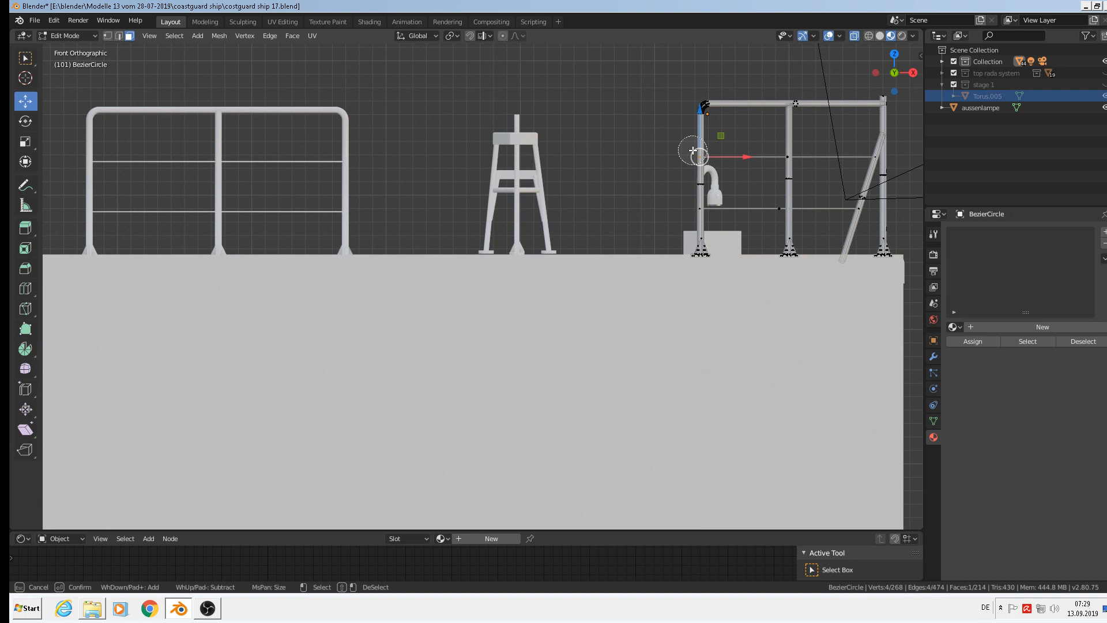
left_click(693, 214)
key("Escape")
left_click_drag(725, 183, 377, 191)
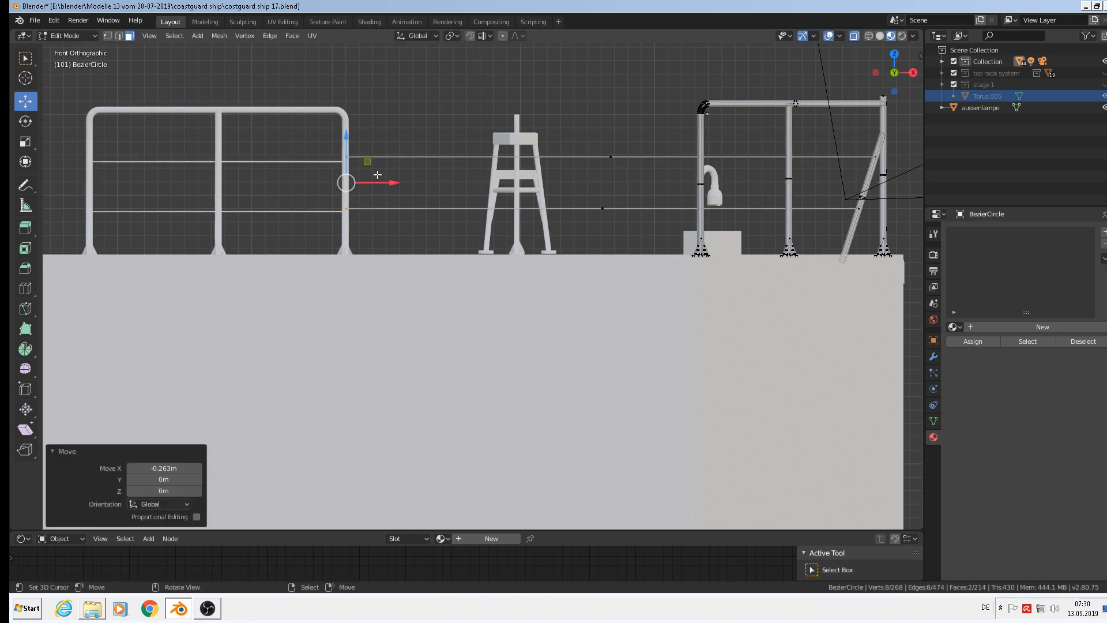
middle_click_drag(382, 118, 444, 116, "shift")
key("Tab")
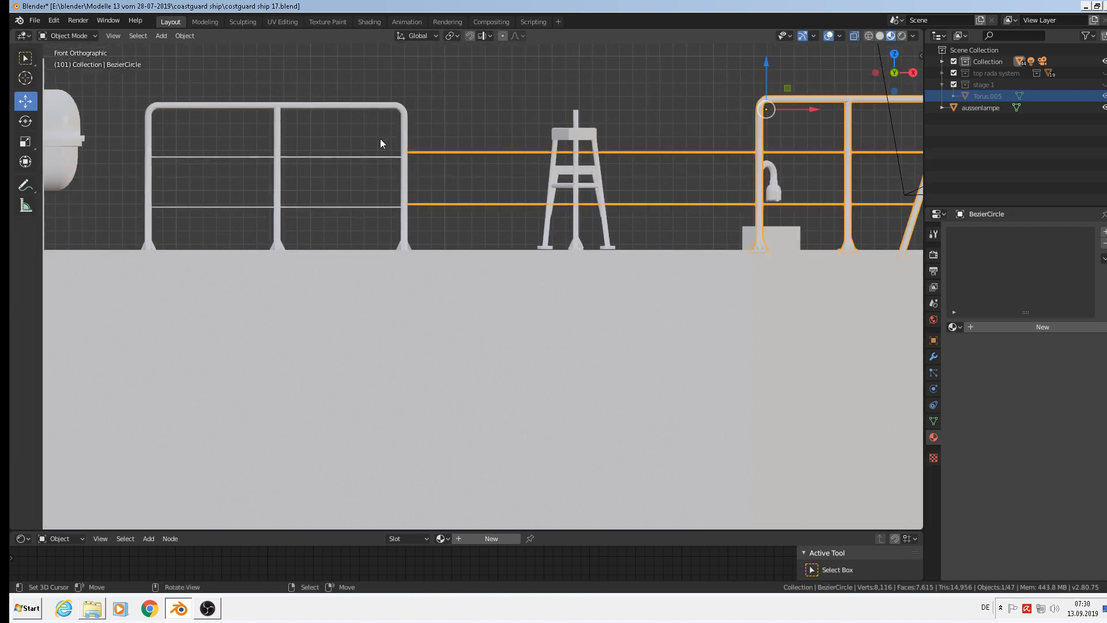
Raise the near-edge railing slightly to align its wires with the extended ones, and lift the far-edge fittings about 0.003 m along Z
left_click(393, 113)
left_click_drag(152, 71, 151, 66)
left_click(309, 158)
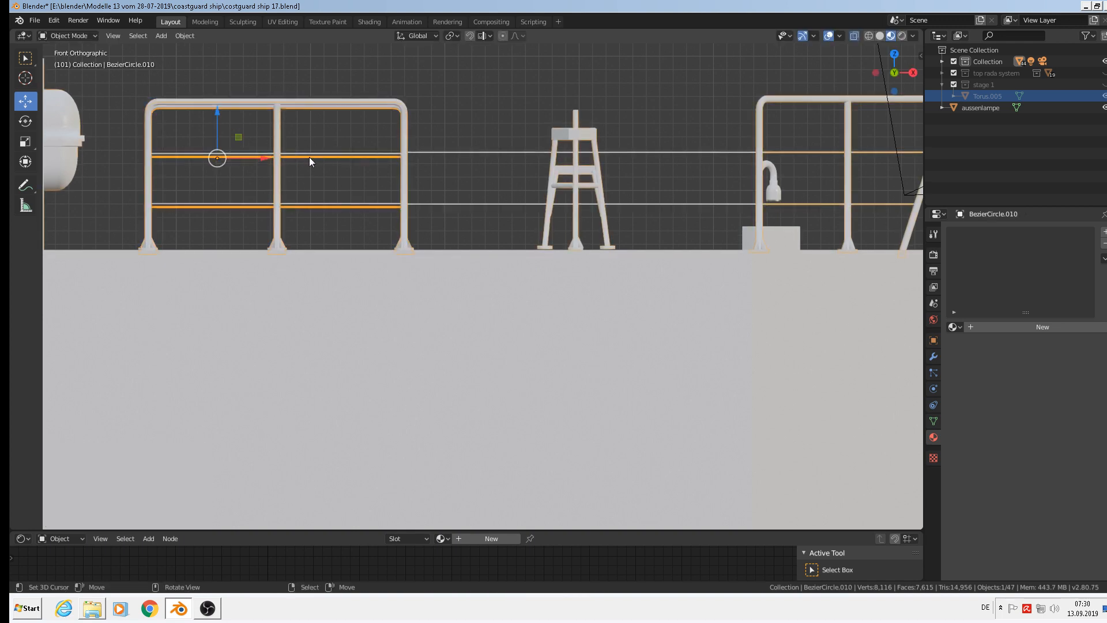
left_click_drag(217, 107, 216, 104)
scroll(216, 104, "down", 3)
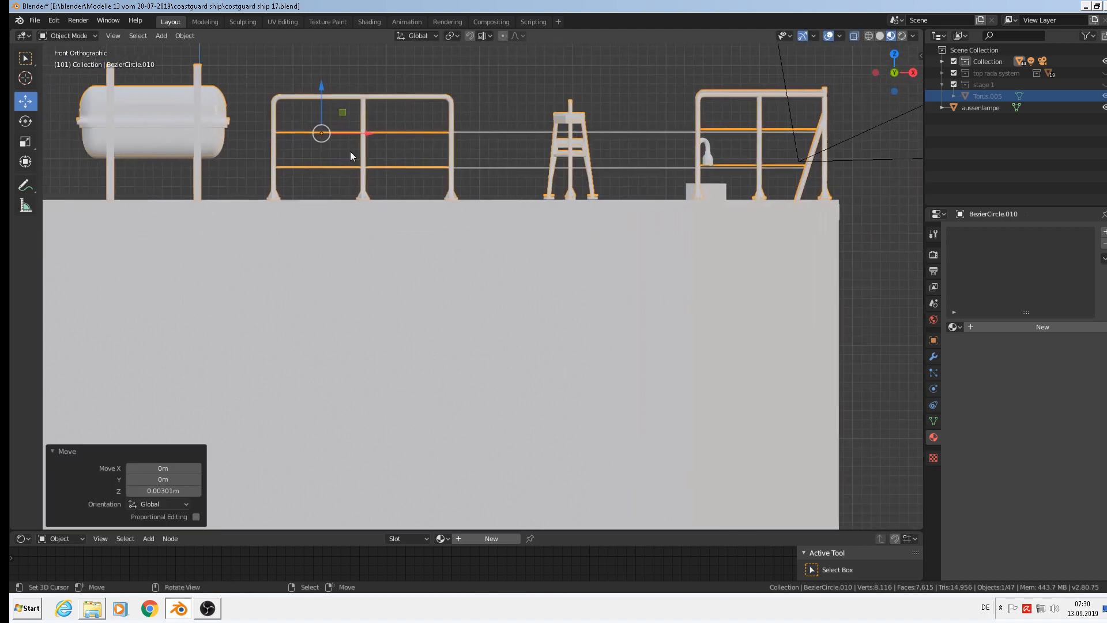
middle_click_drag(350, 152, 543, 167)
scroll(398, 181, "up", 2)
middle_click_drag(392, 181, 367, 157)
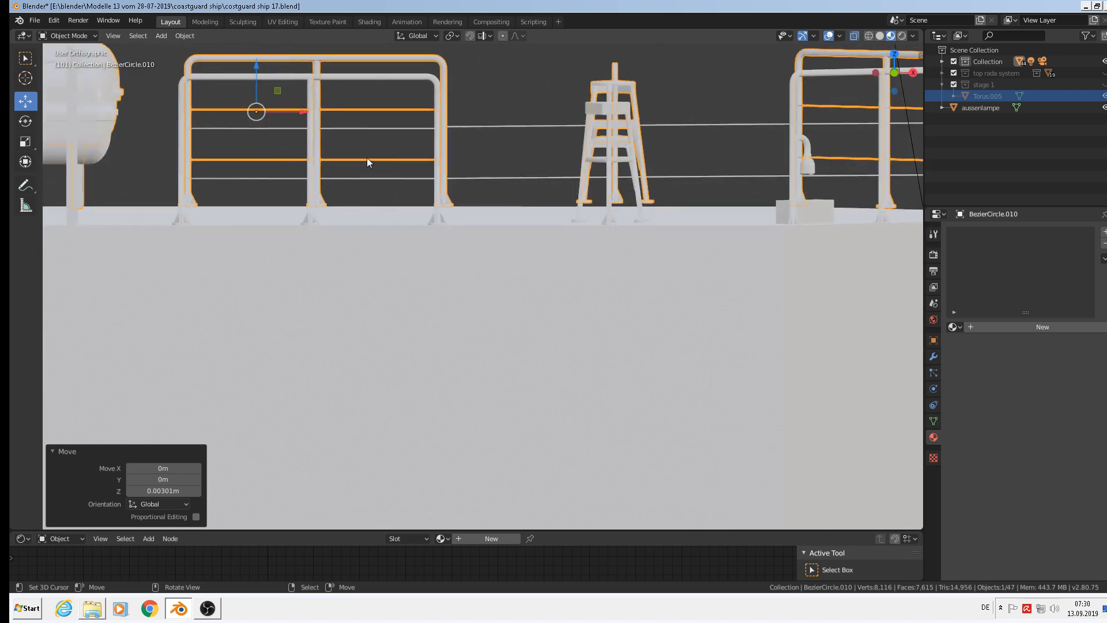
Examine the deck railings in the gun-deck and side-view reference photos and compare them with the fittings on the far foredeck edge
key("KP_1")
scroll(231, 133, "down", 5)
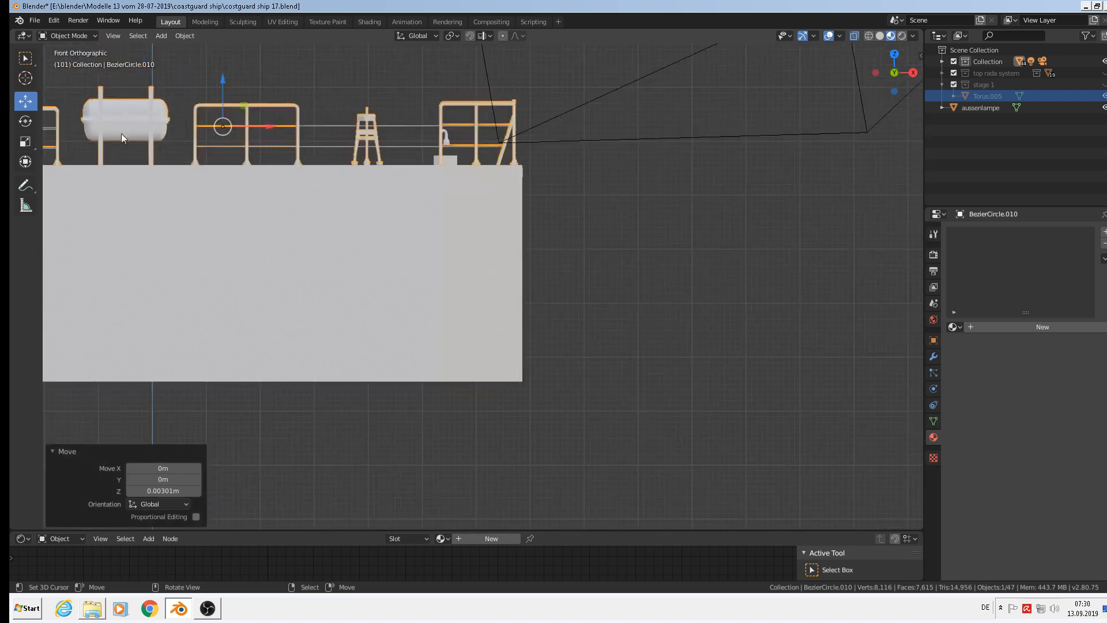
scroll(507, 154, "down", 10)
middle_click_drag(559, 143, 556, 277, "shift")
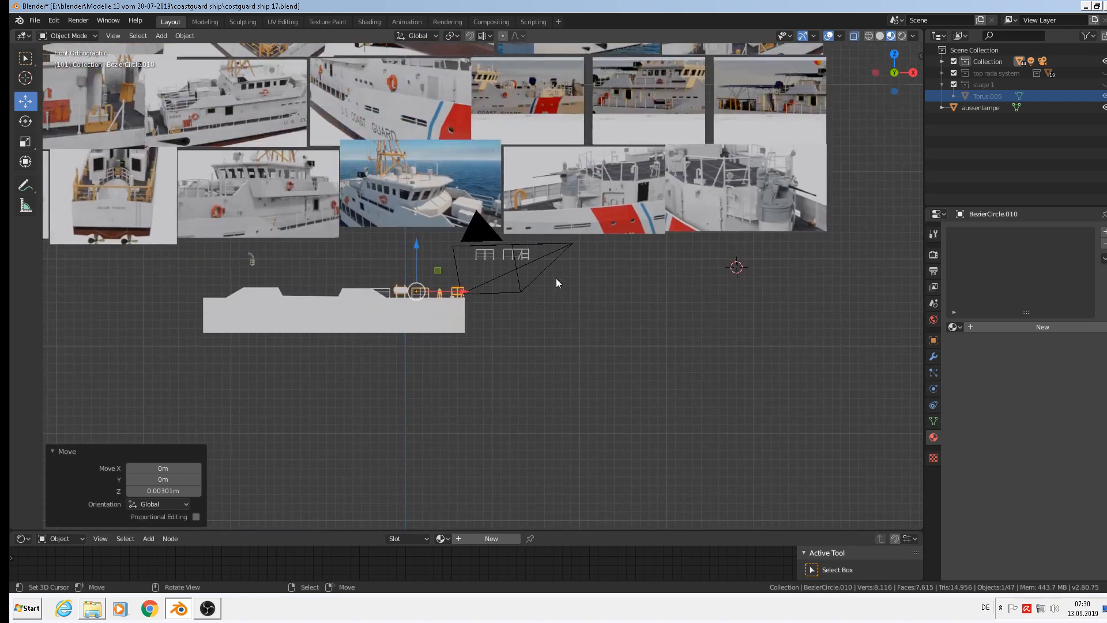
scroll(778, 145, "up", 6)
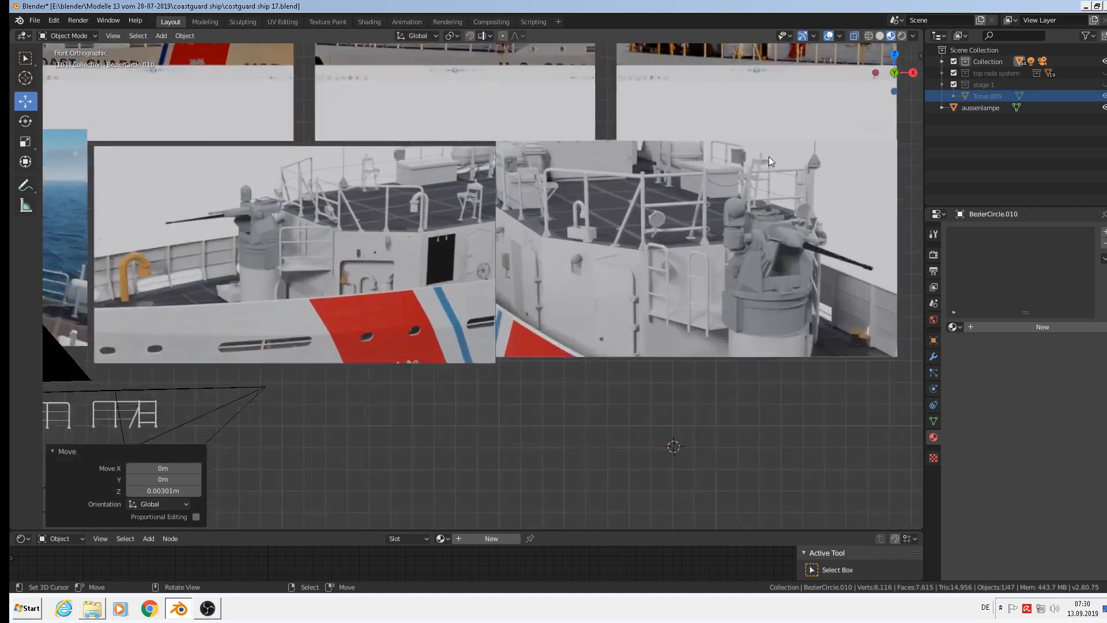
middle_click_drag(407, 262, 309, 220, "shift")
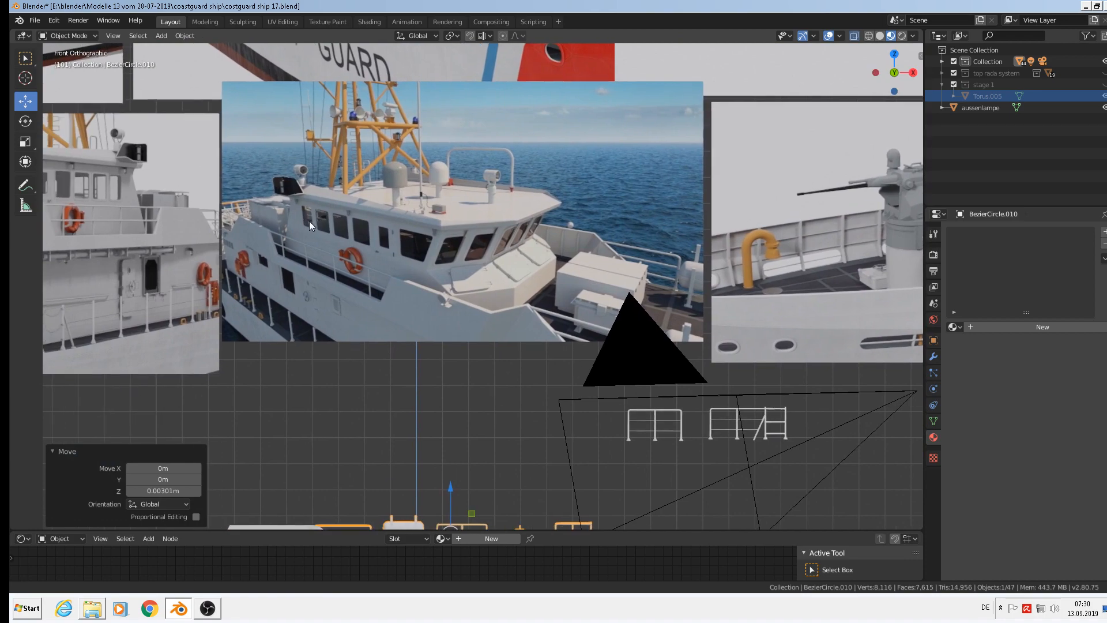
scroll(96, 240, "down", 4)
middle_click_drag(96, 239, 338, 261, "shift")
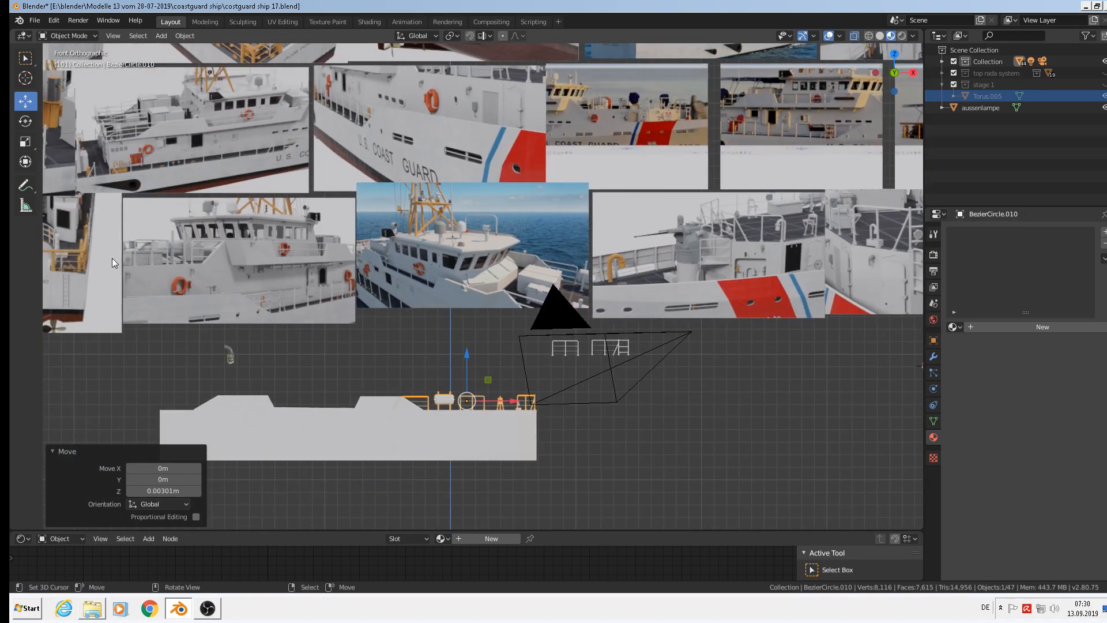
scroll(112, 258, "up", 8)
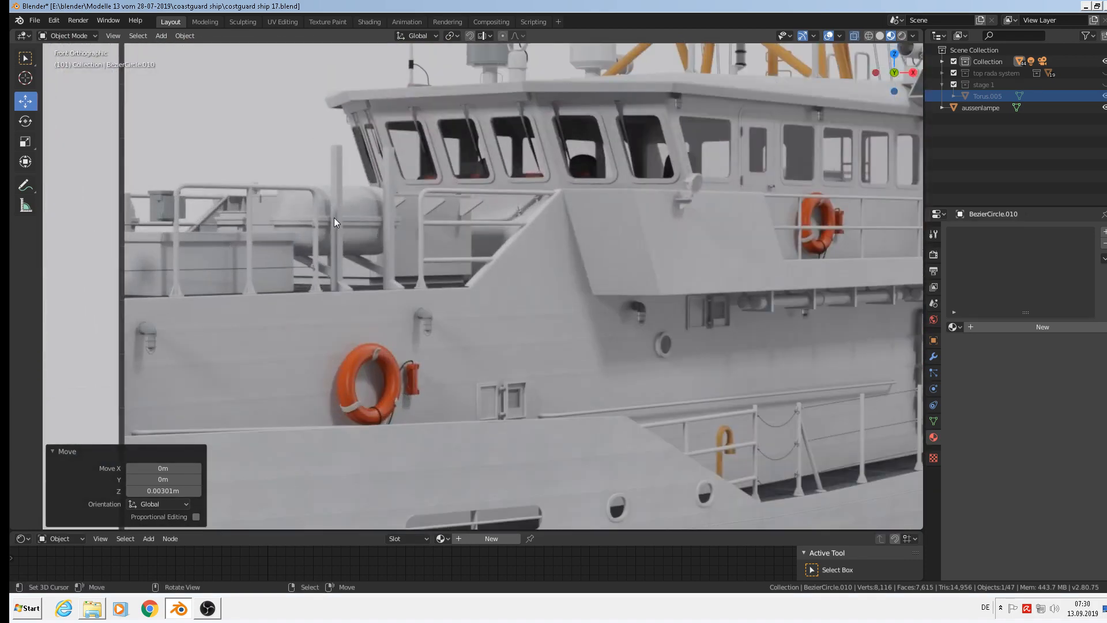
scroll(373, 243, "down", 8)
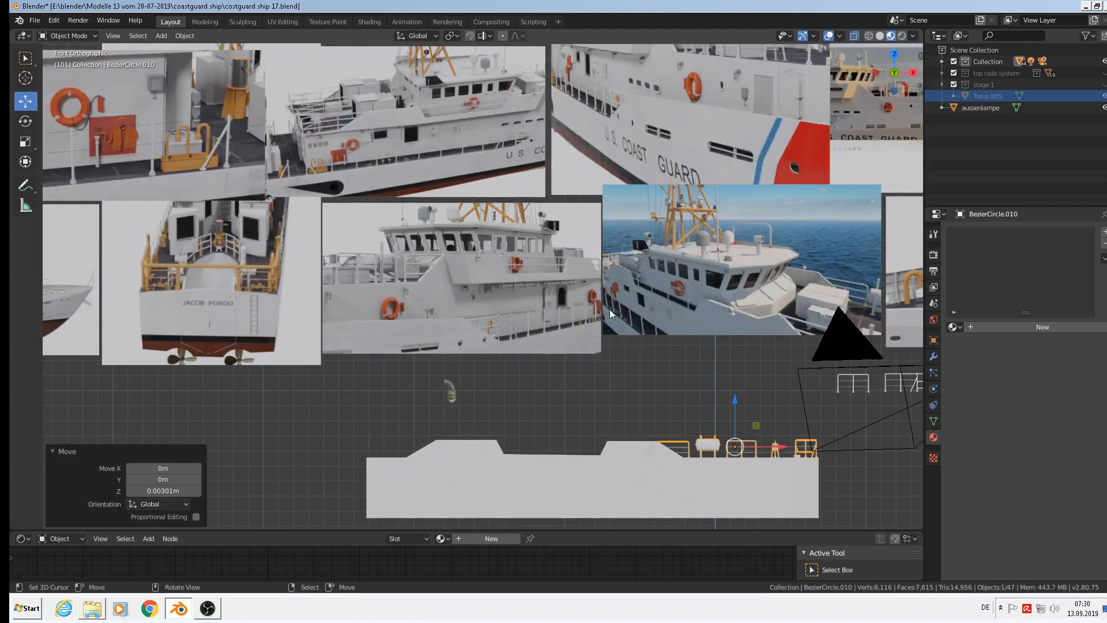
middle_click_drag(610, 309, 460, 108, "shift")
scroll(466, 192, "up", 3)
middle_click_drag(465, 192, 503, 233)
scroll(485, 233, "up", 3)
scroll(576, 224, "up", 4)
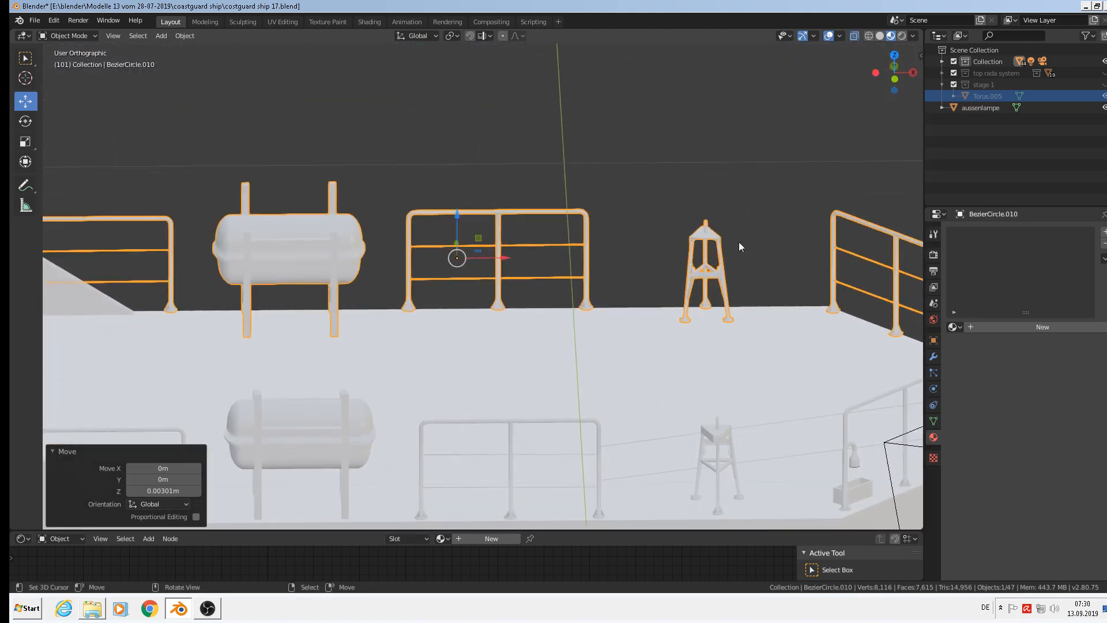
Extend both thin wires of the far-edge railing past the stand to the angled front railing, moving their ends about 0.267 m along X
key("Tab")
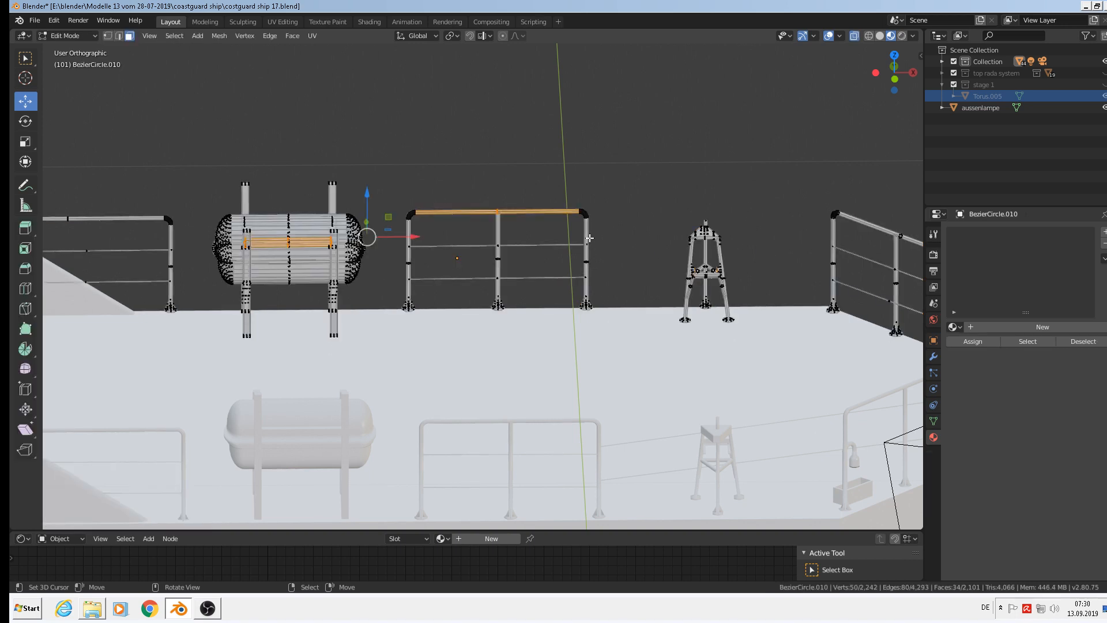
key("alt+a")
key("c")
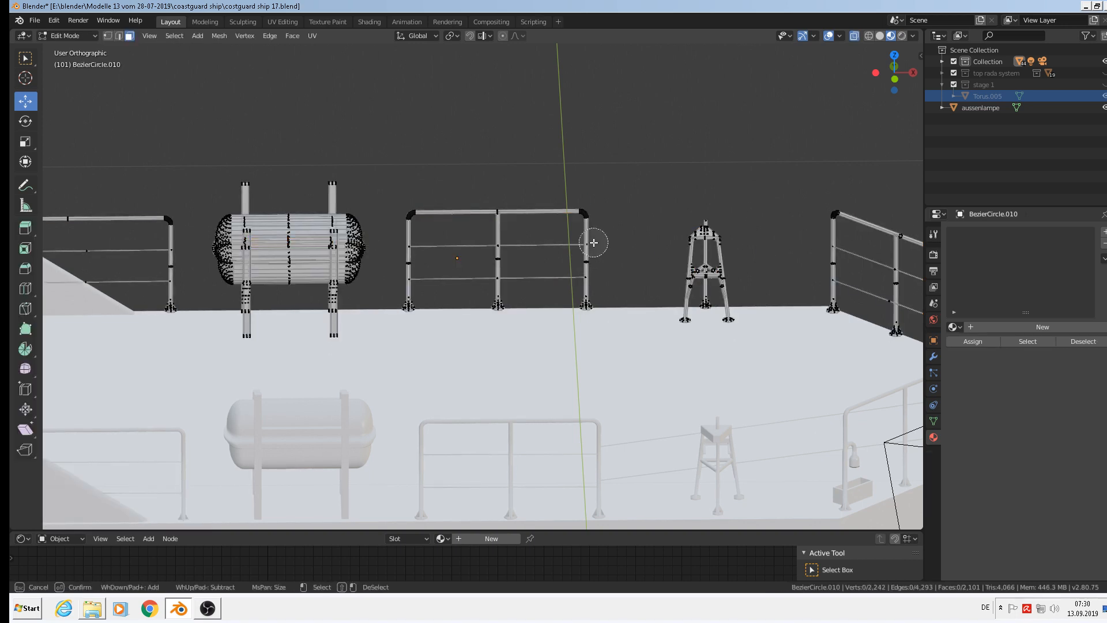
left_click(593, 240)
left_click(596, 280)
key("Escape")
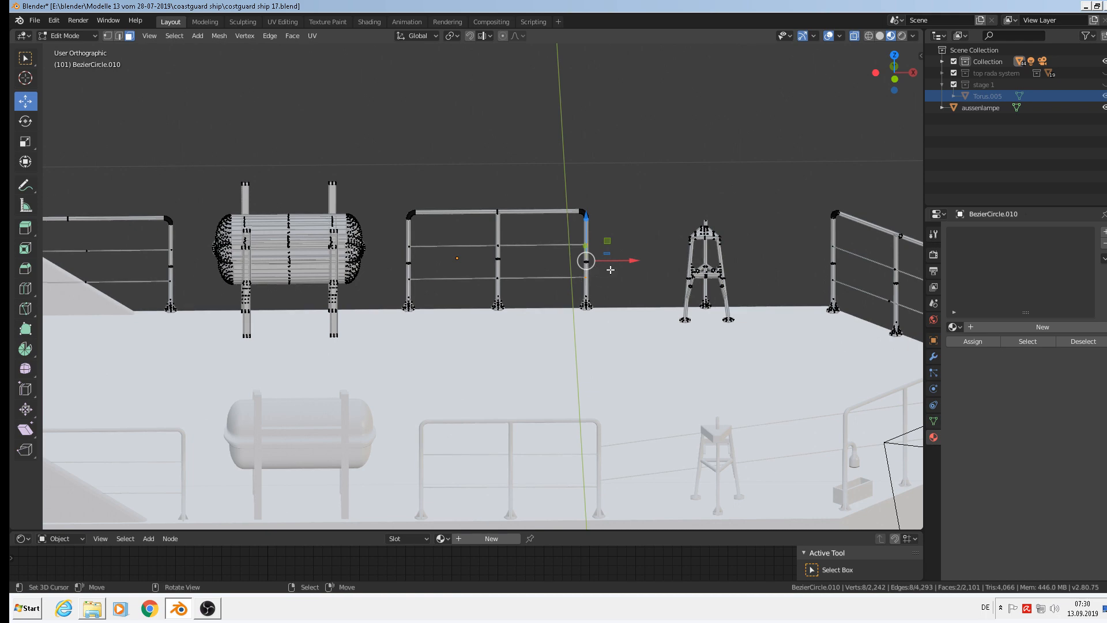
key("g")
key("x")
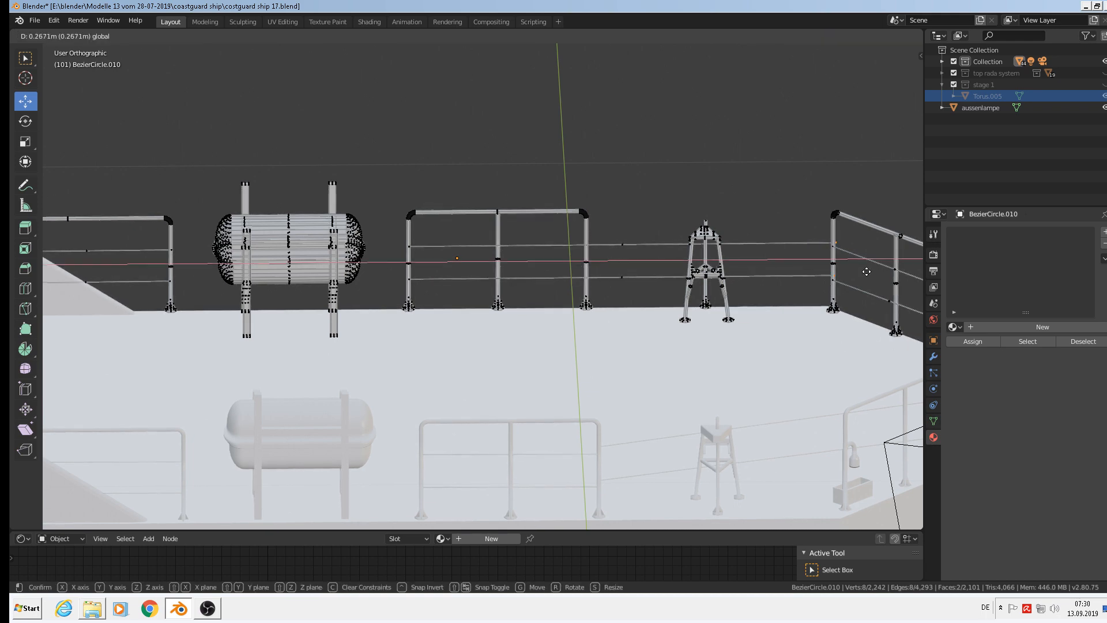
left_click(867, 271)
key("Tab")
middle_click_drag(852, 272, 669, 288)
key("alt+a")
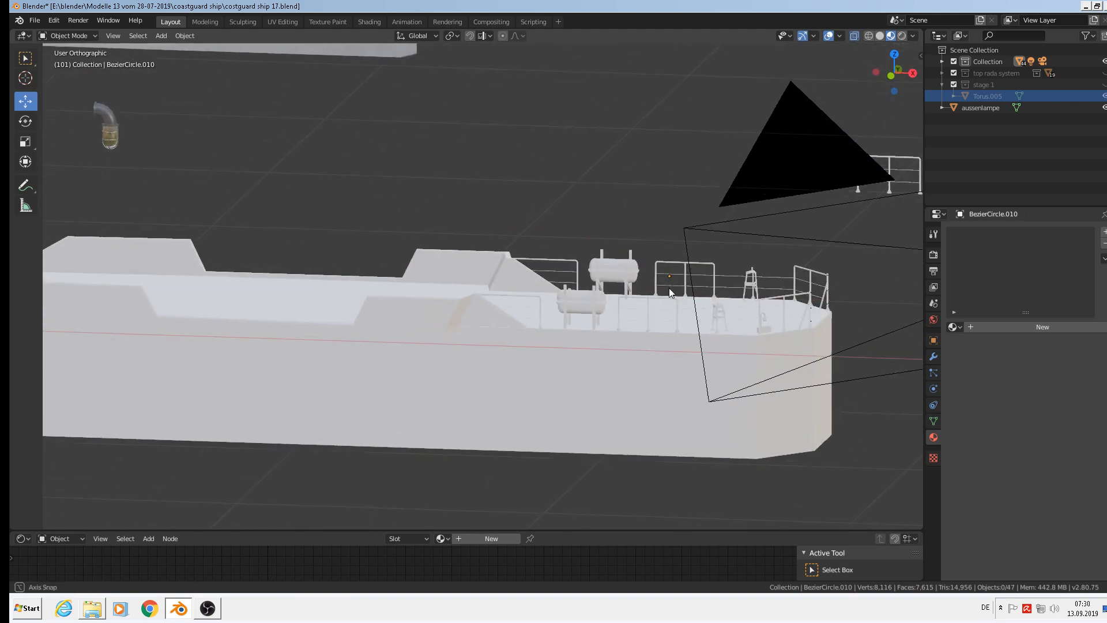
Save the project as a new file named costguard ship 18.blend
left_click(35, 20)
left_click(50, 109)
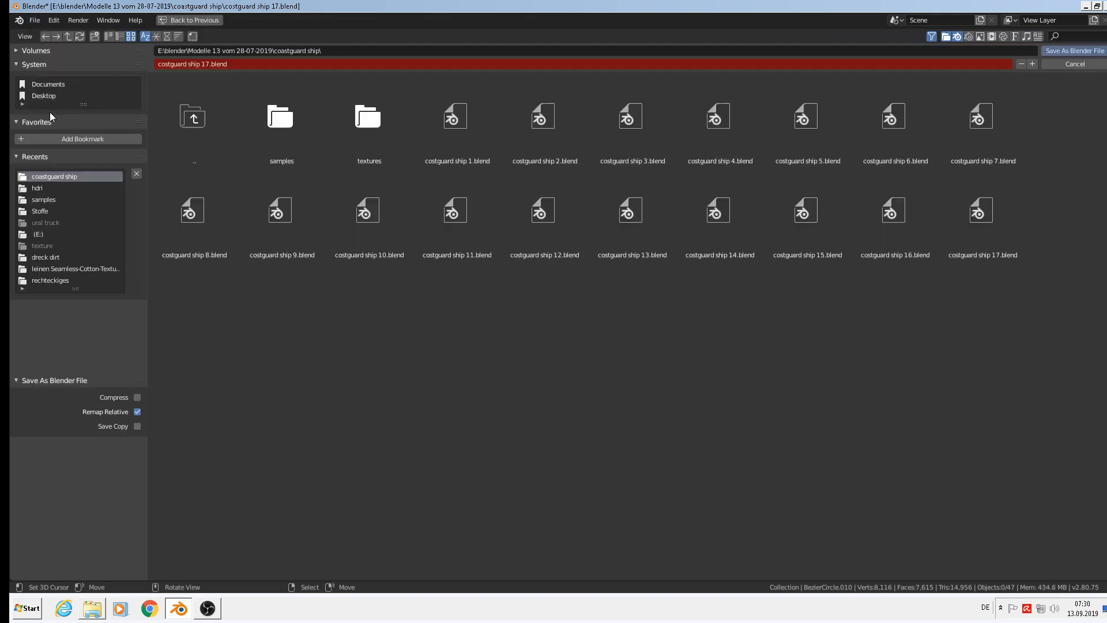
left_click(209, 64)
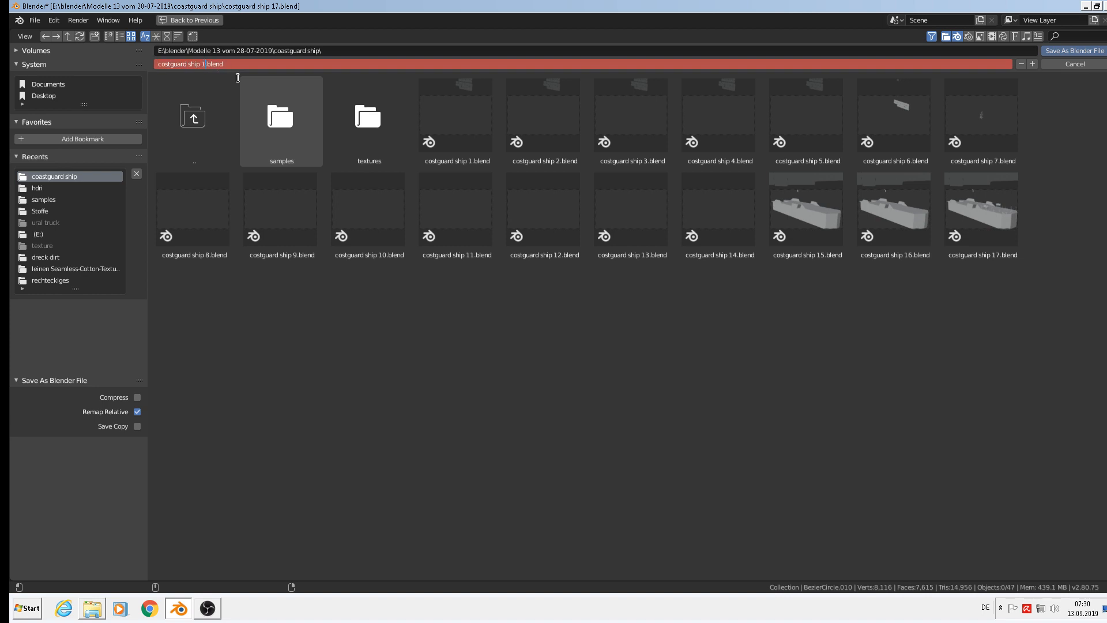
left_click(1074, 51)
Examine the side-deck railings in the side-view and bridge reference photos and compare them with the spare railings behind the ship
scroll(592, 376, "down", 4)
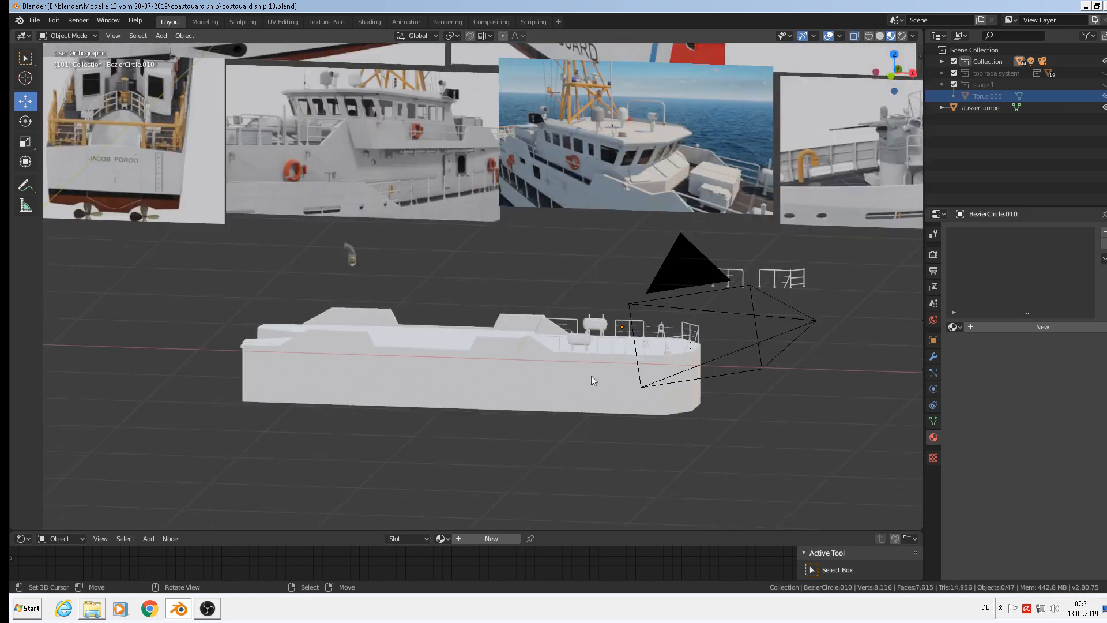
scroll(604, 162, "up", 5)
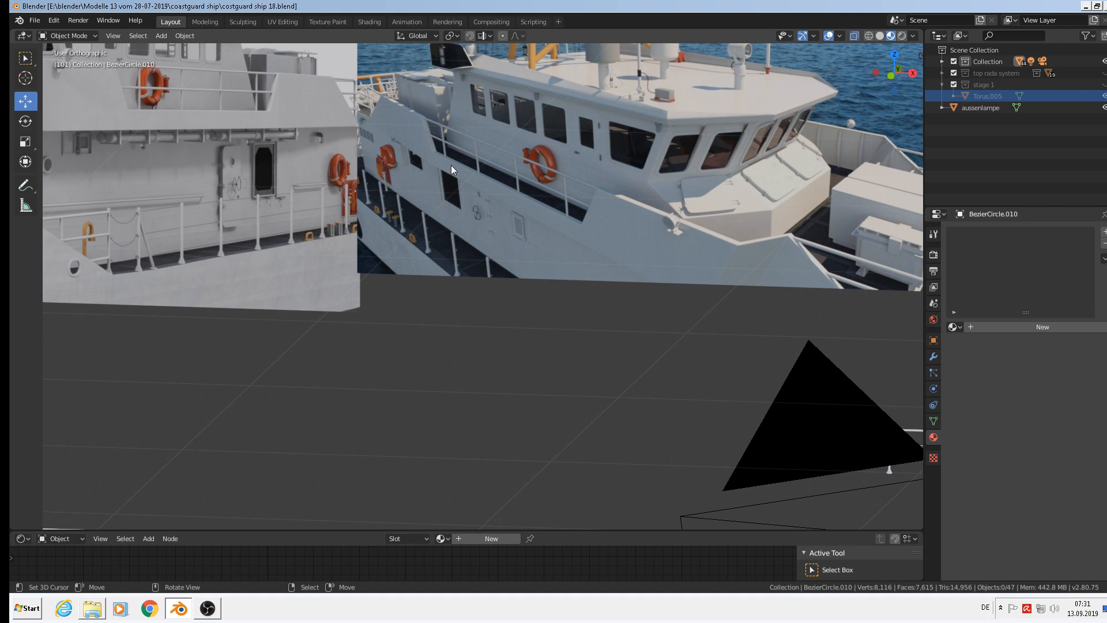
scroll(566, 330, "down", 2)
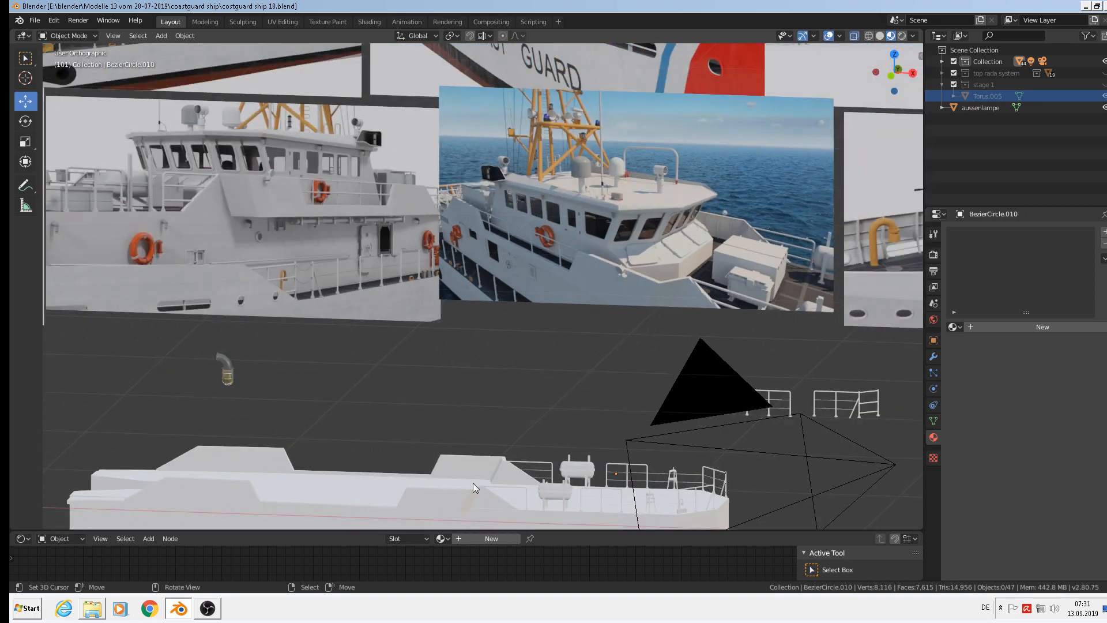
middle_click_drag(473, 483, 383, 317, "shift")
scroll(638, 283, "up", 2)
middle_click_drag(737, 236, 593, 247, "shift")
scroll(693, 232, "up", 1)
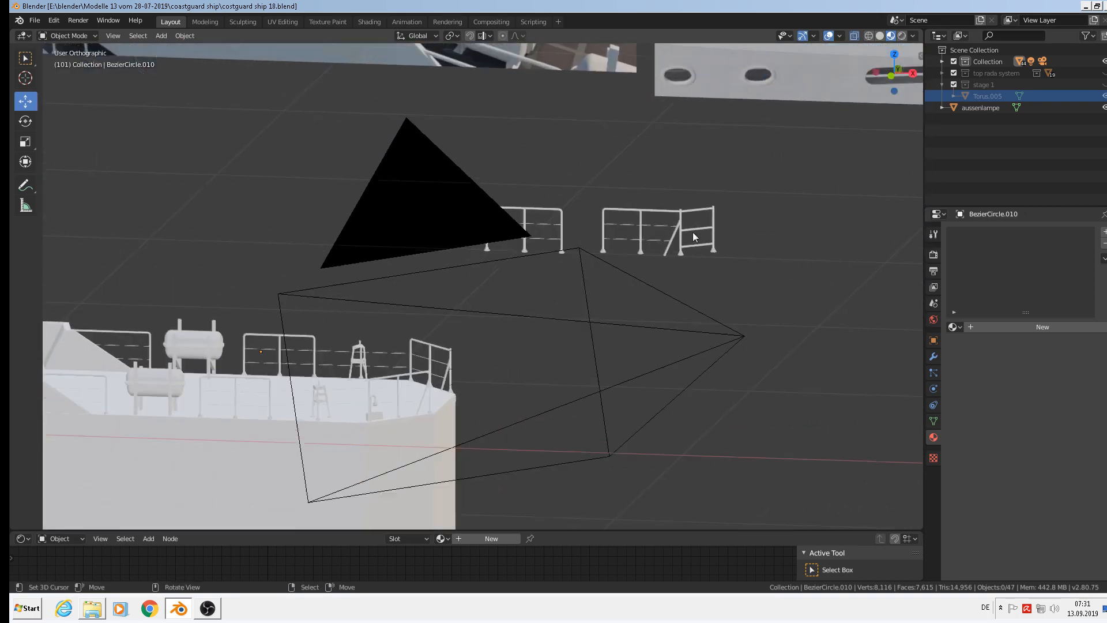
scroll(692, 238, "up", 1)
scroll(559, 240, "up", 1)
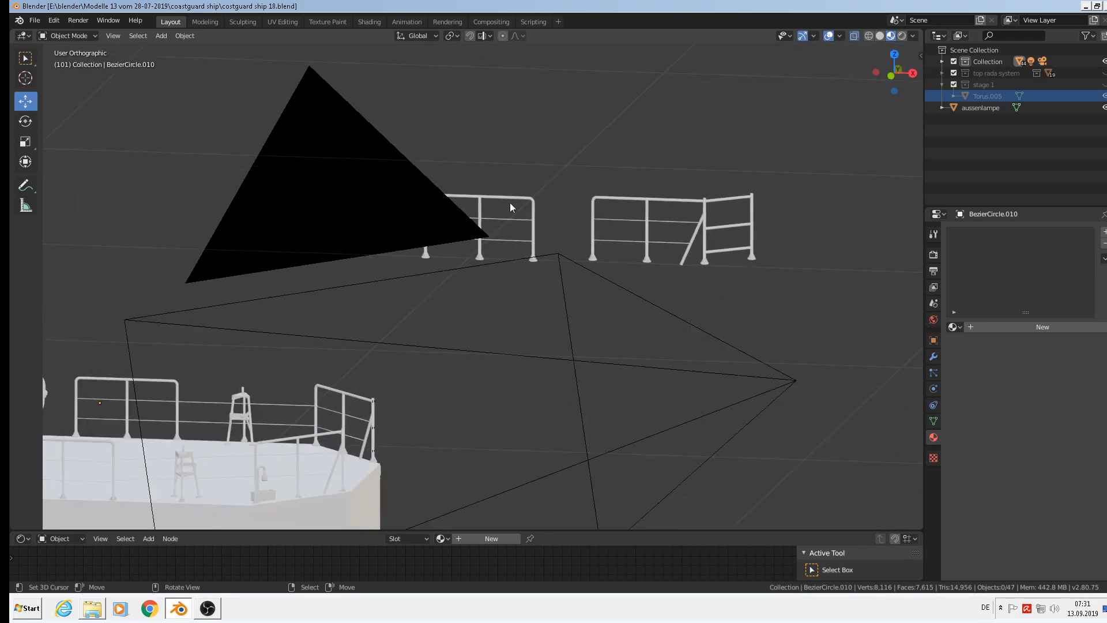
scroll(510, 203, "down", 5)
middle_click_drag(479, 230, 496, 373, "shift")
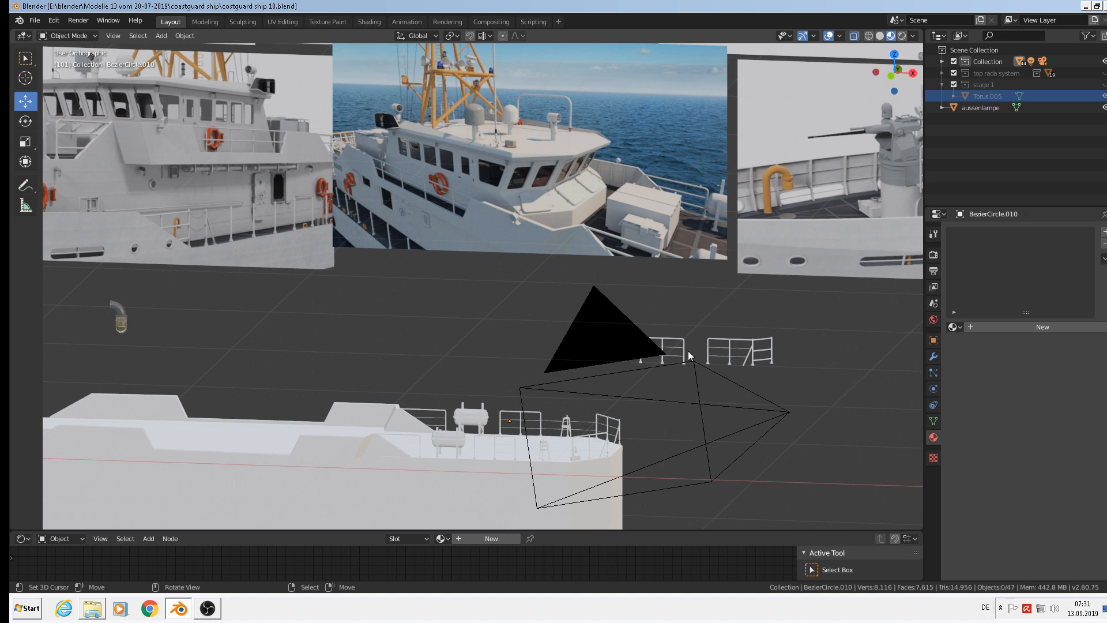
Duplicate the spare three-post railing and move the copy -1.94 m along X and -0.412 m along Z to the lowered middle deck
left_click(675, 337)
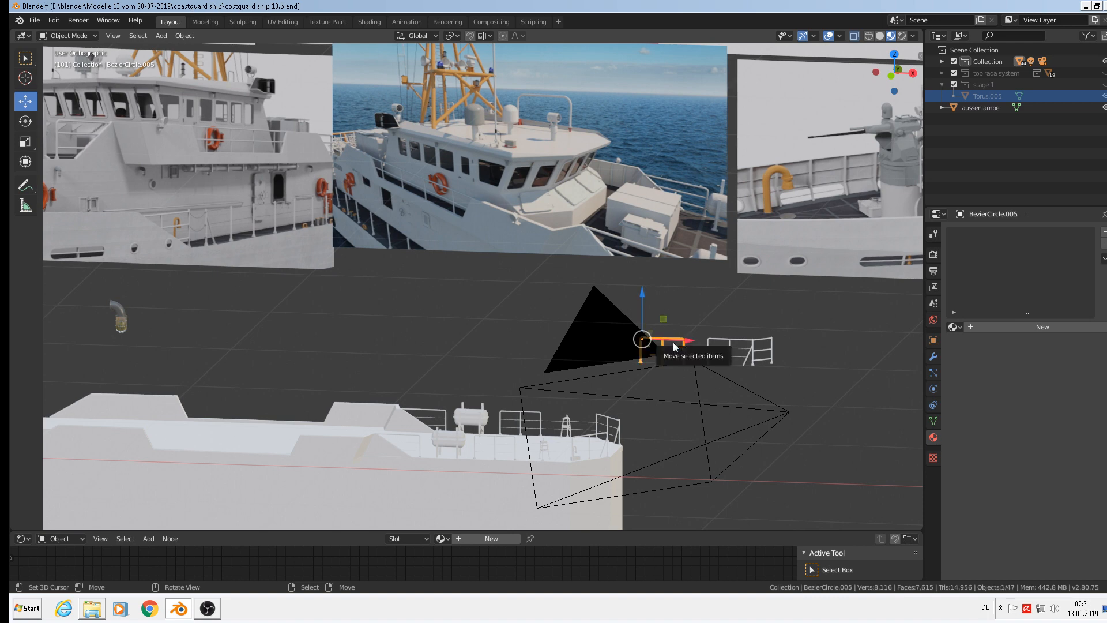
key("shift+d")
left_click(673, 342)
left_click_drag(688, 341, 274, 295)
middle_click_drag(335, 293, 445, 237, "shift")
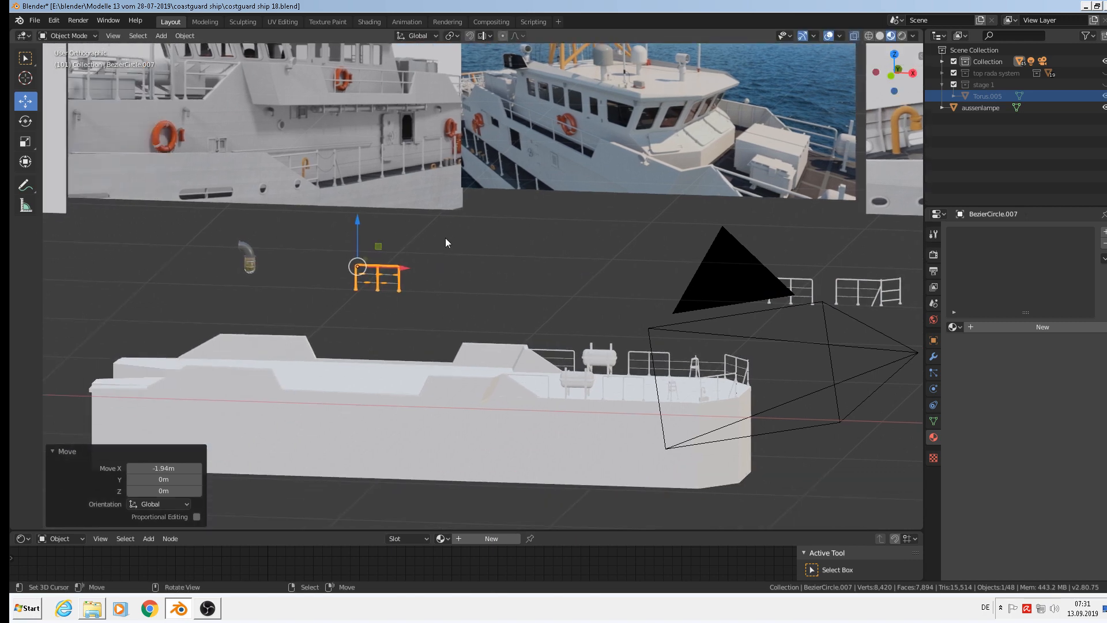
key("KP_1")
left_click_drag(353, 231, 353, 311)
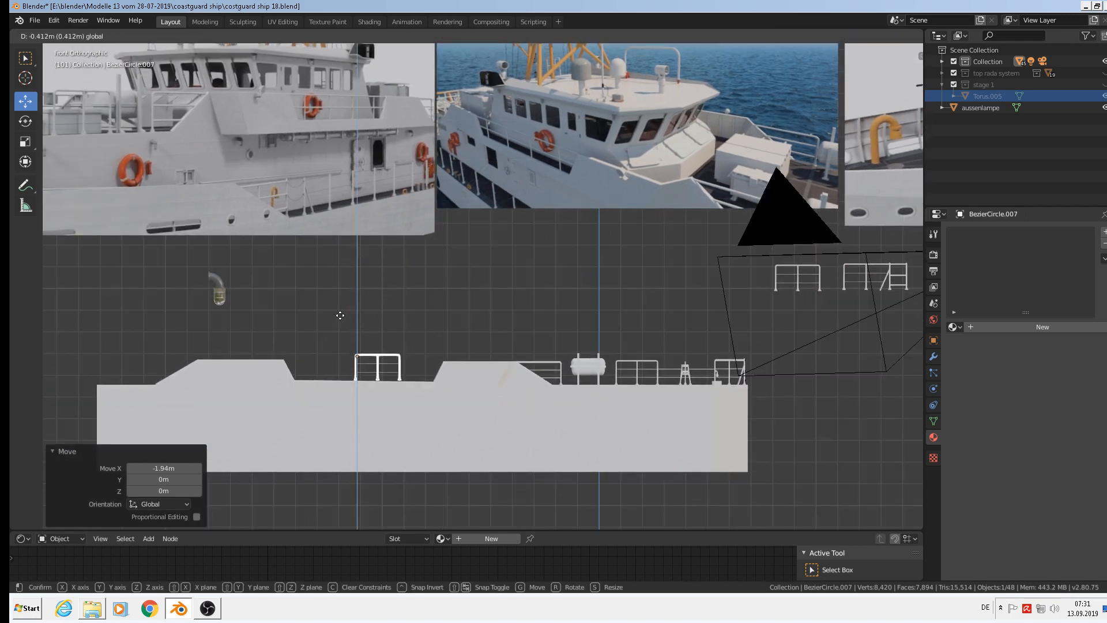
Scale the railing copy down slightly and move it -0.0178 m along Z so its feet rest on the middle deck edge
scroll(427, 374, "up", 4)
middle_click_drag(428, 375, 480, 456, "shift")
scroll(622, 272, "down", 2)
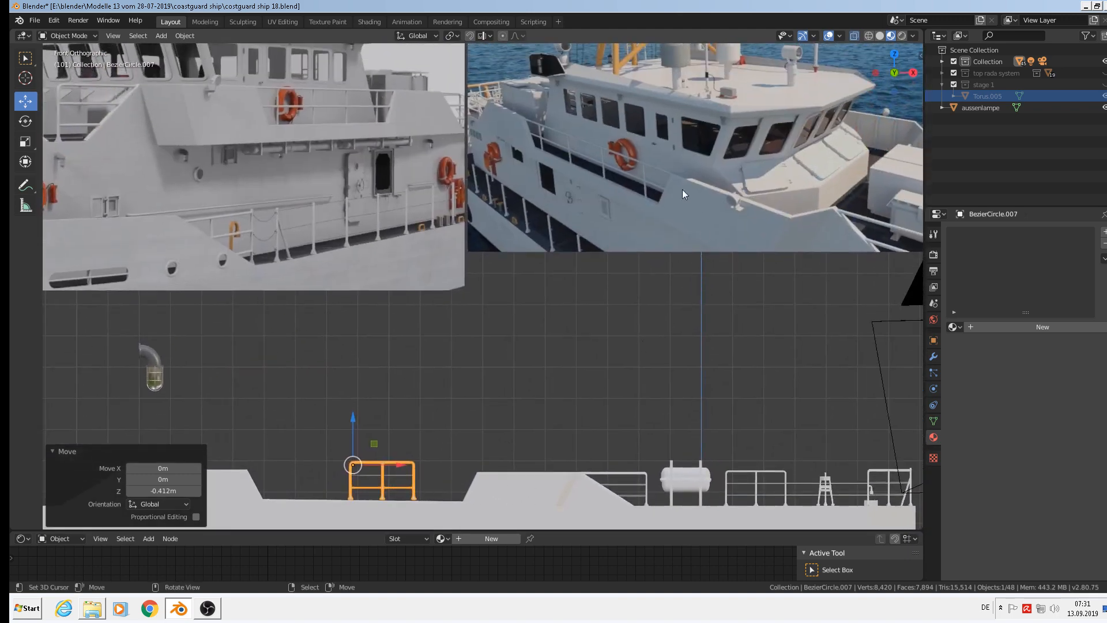
middle_click_drag(426, 494, 649, 352, "shift")
scroll(650, 352, "up", 4)
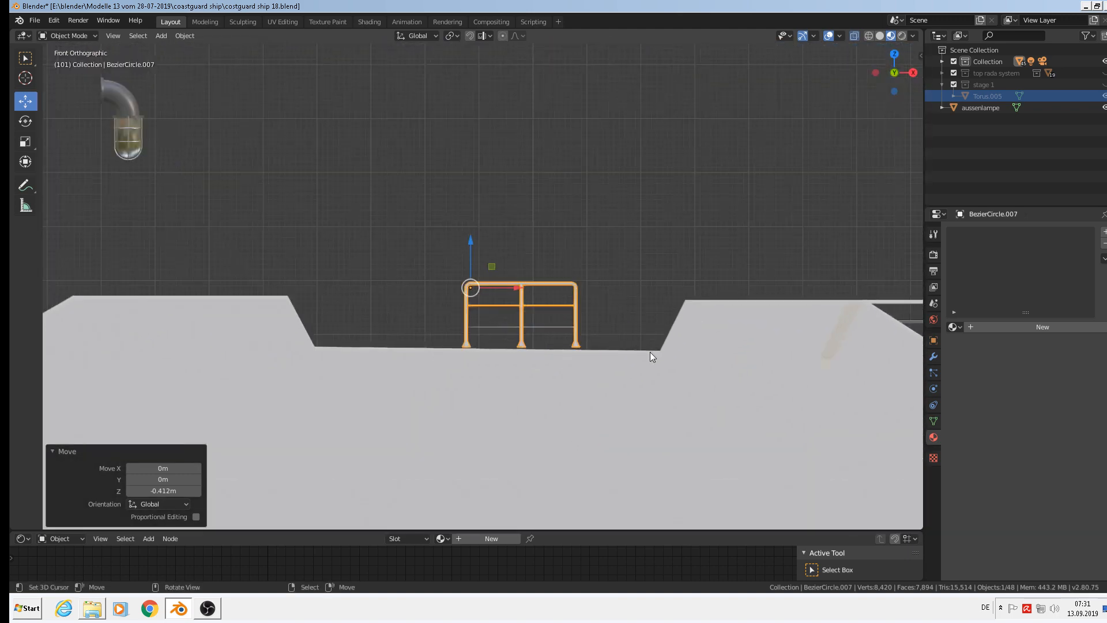
key("s")
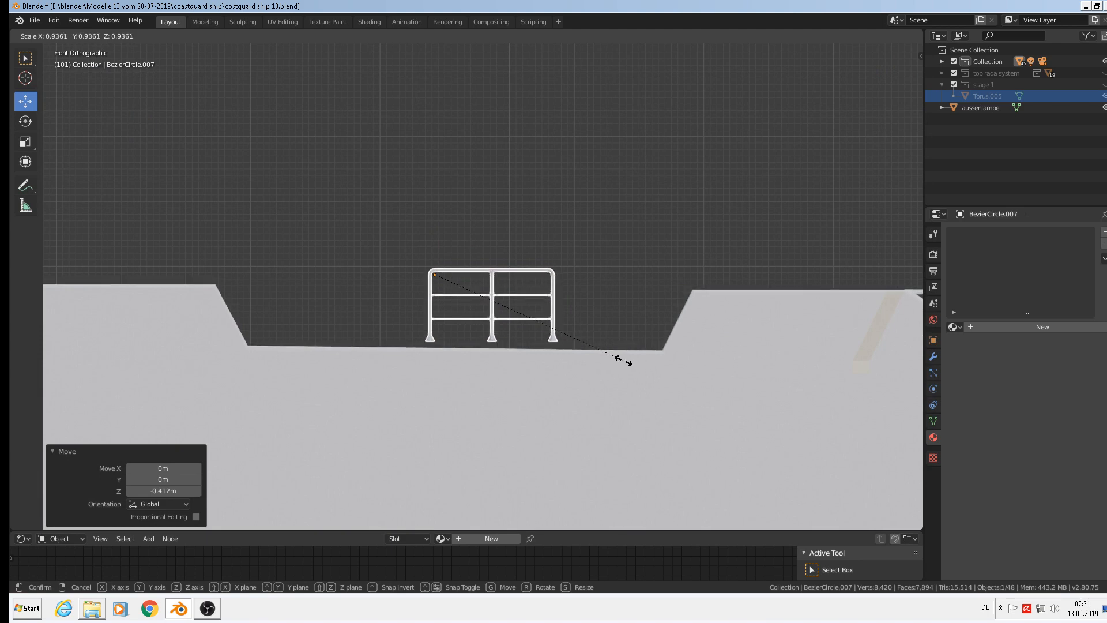
left_click(611, 354)
left_click_drag(430, 229, 430, 242)
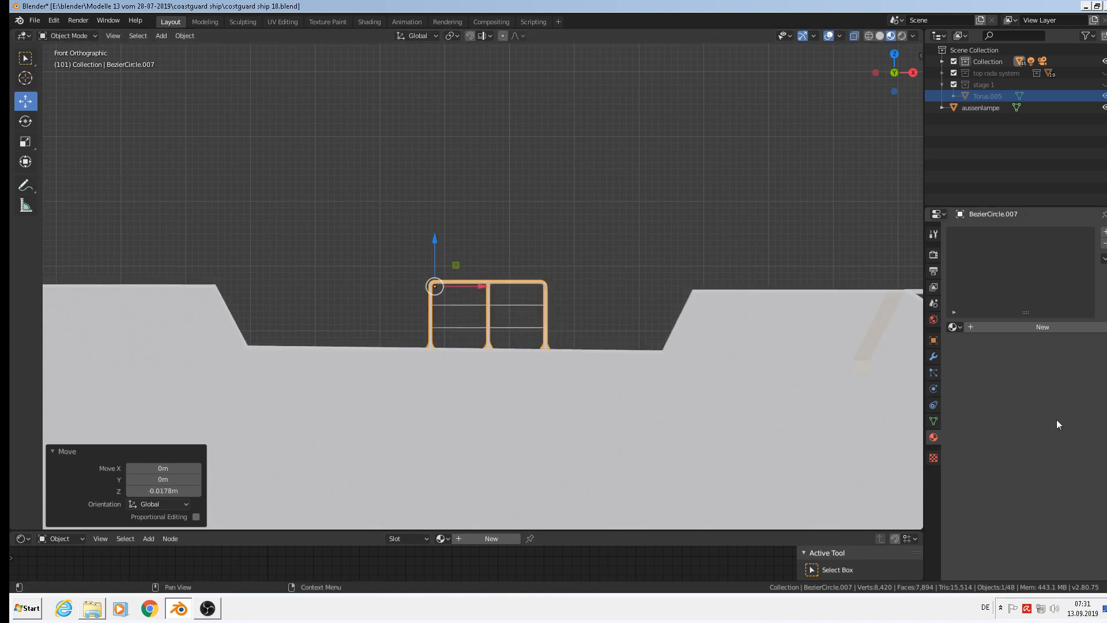
Select the top rail, both thin wires and the centre post with its foot in the railing copy's mesh
scroll(480, 301, "up", 3)
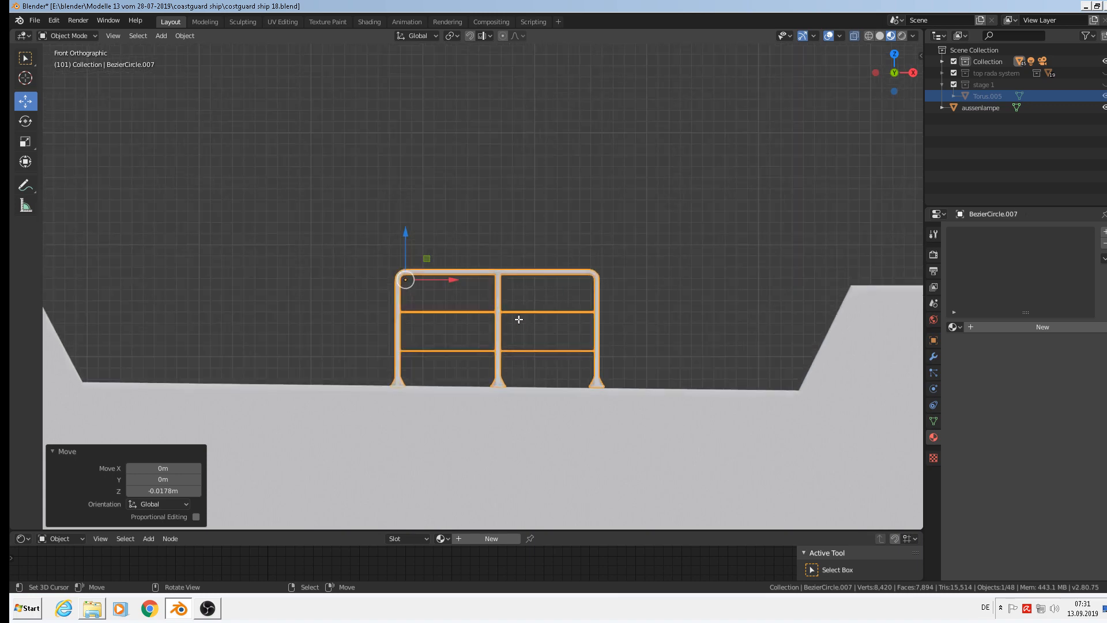
key("Tab")
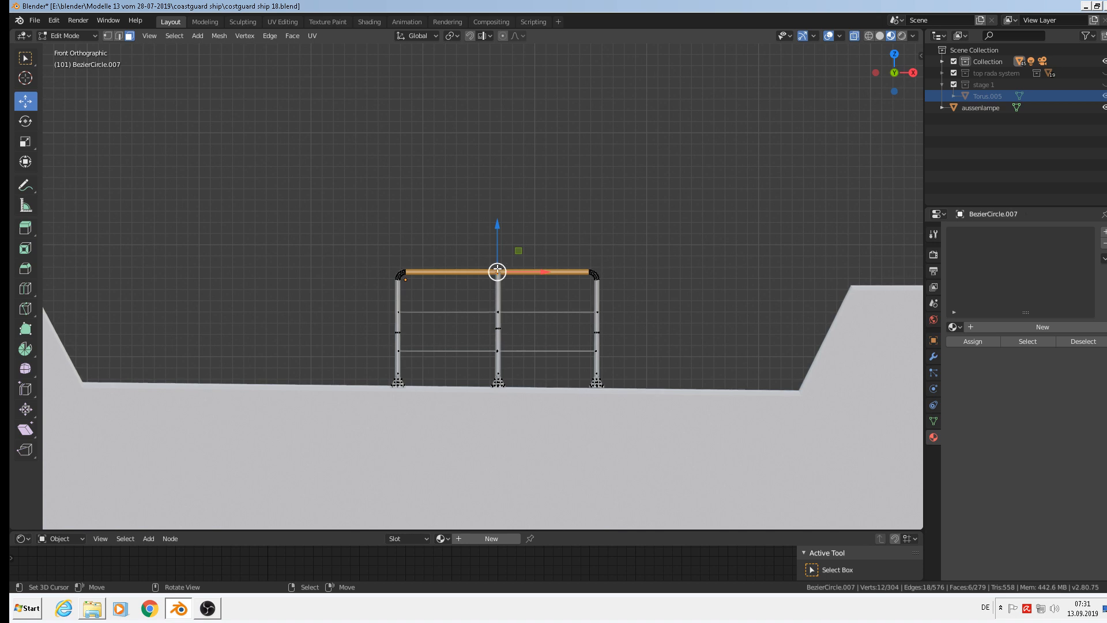
key("c")
left_click(510, 272)
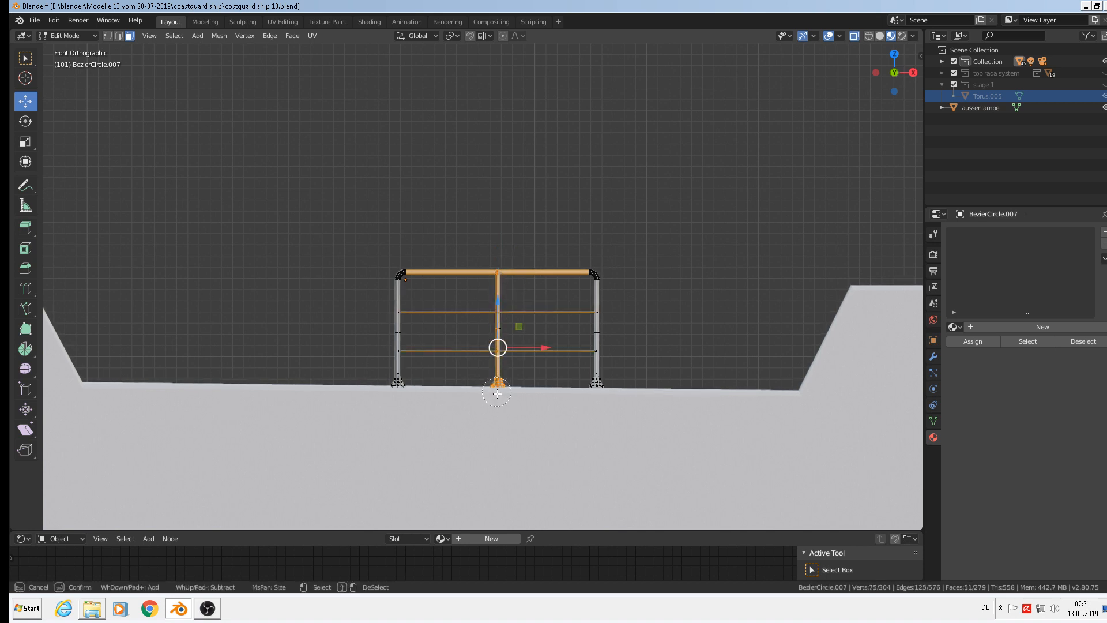
right_click(497, 372)
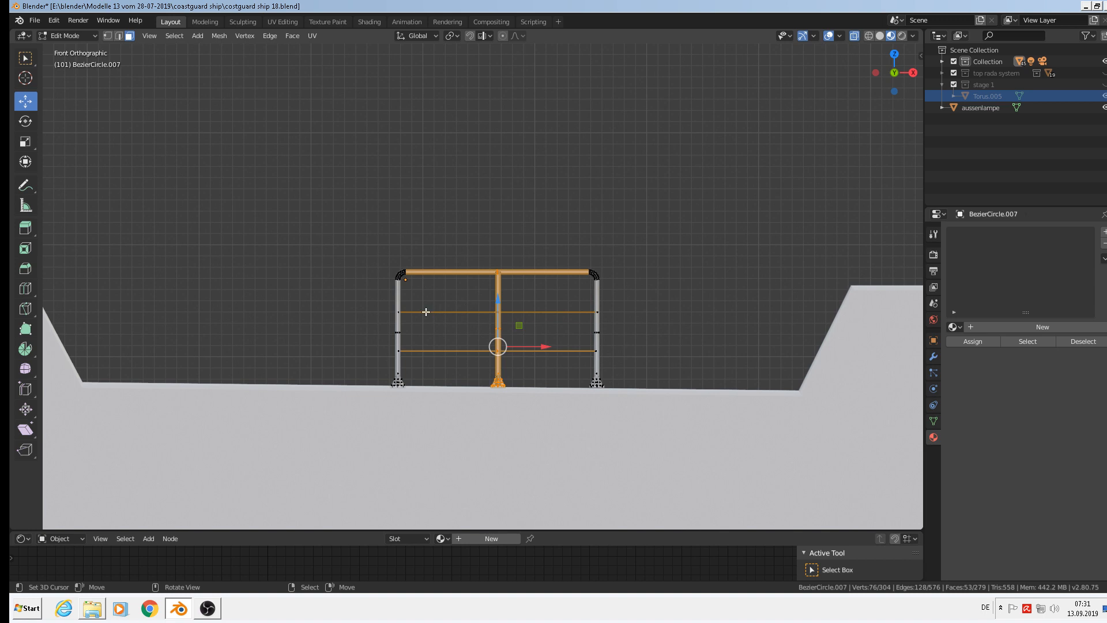
scroll(425, 312, "up", 1)
key("x")
key("Escape")
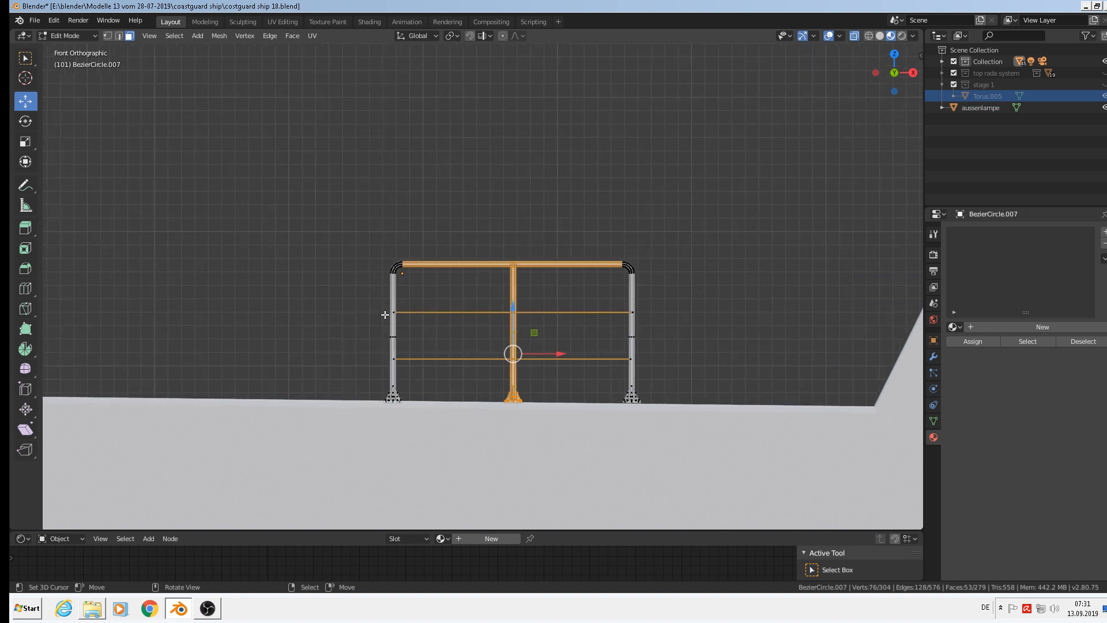
Add the end faces of both thin wires to the selection and invert it to the outer posts and corner bends
key("c")
left_click(400, 312)
left_click(406, 365)
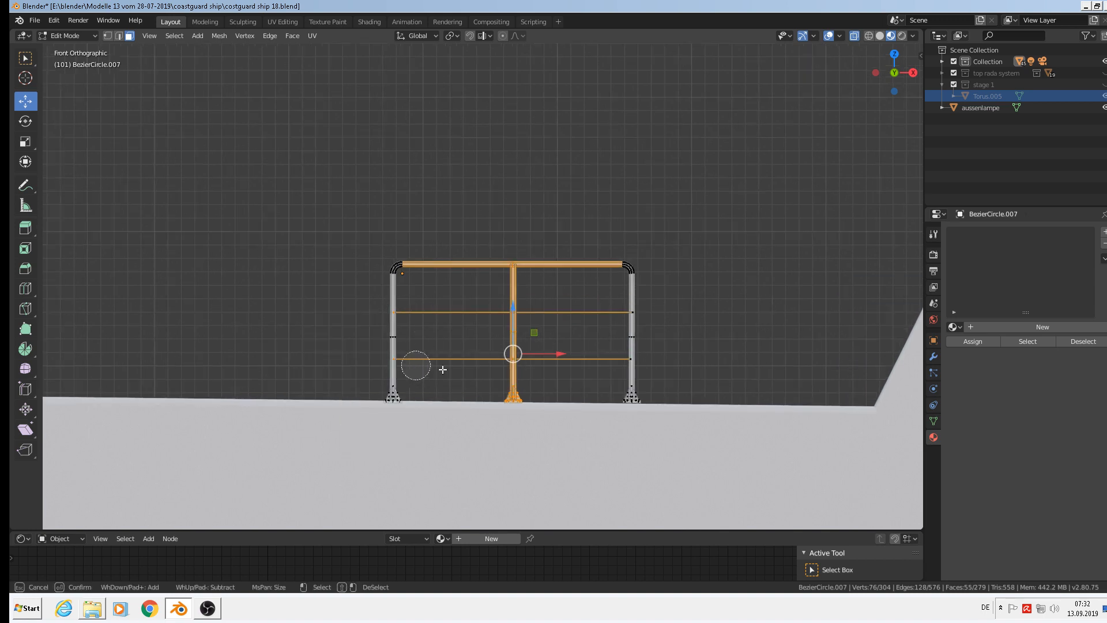
left_click(634, 361)
left_click(641, 317)
key("Escape")
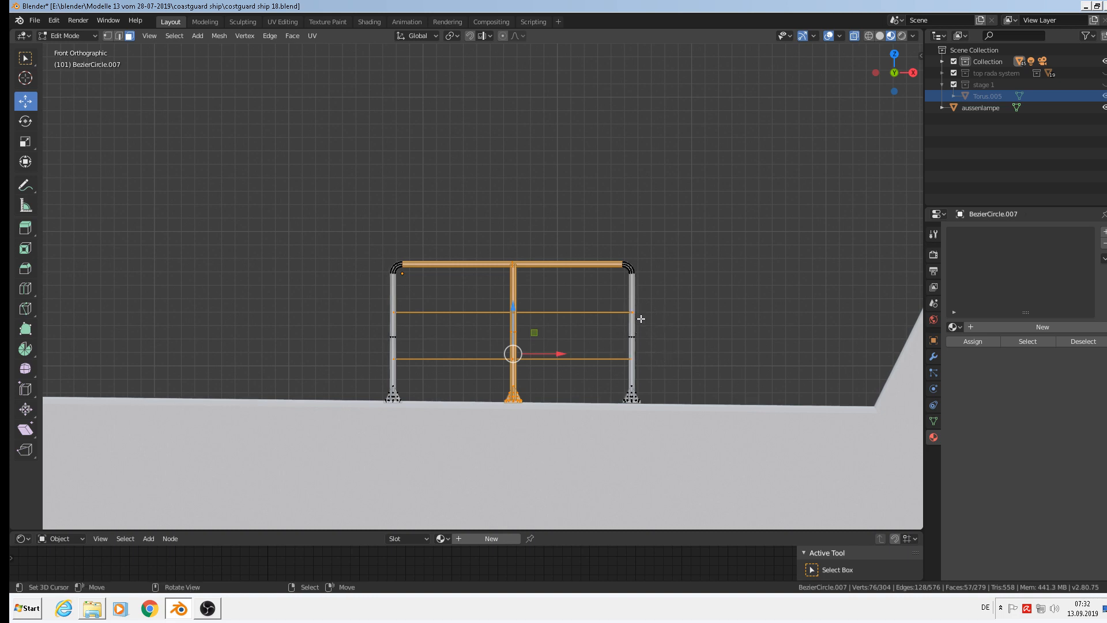
left_click(180, 37)
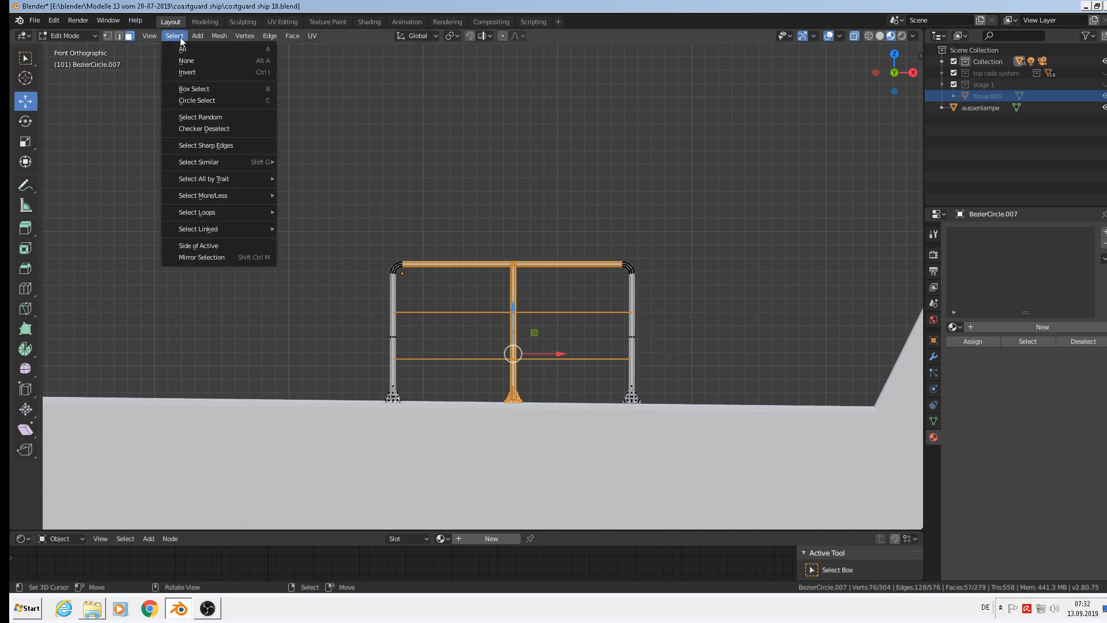
left_click(183, 70)
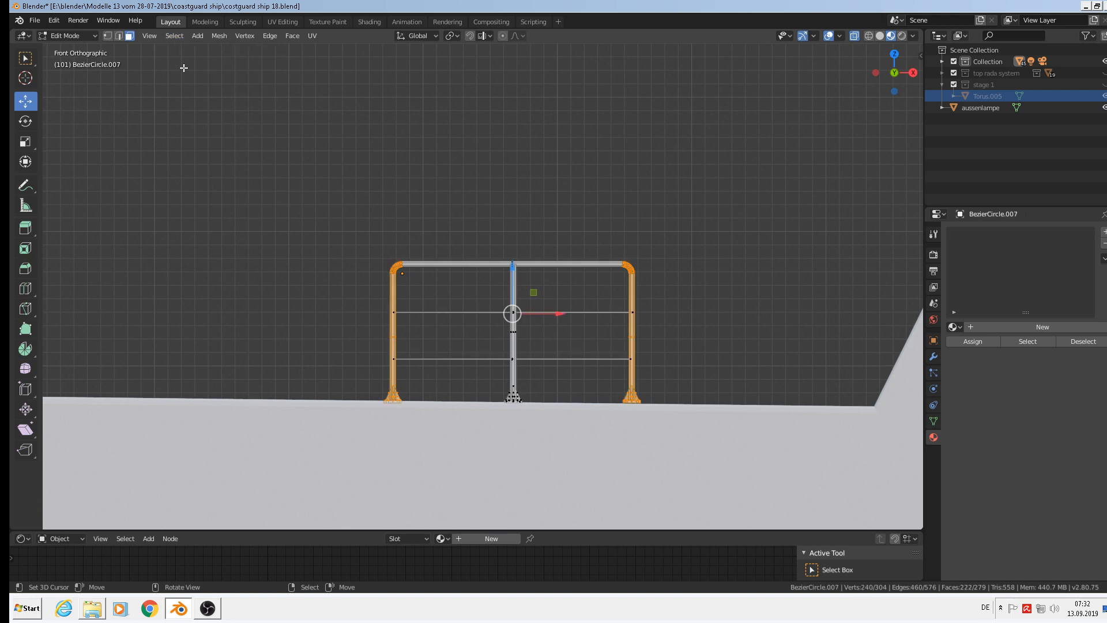
Try deleting the vertices of the outer posts and corner bends, and undo the deletion
key("x")
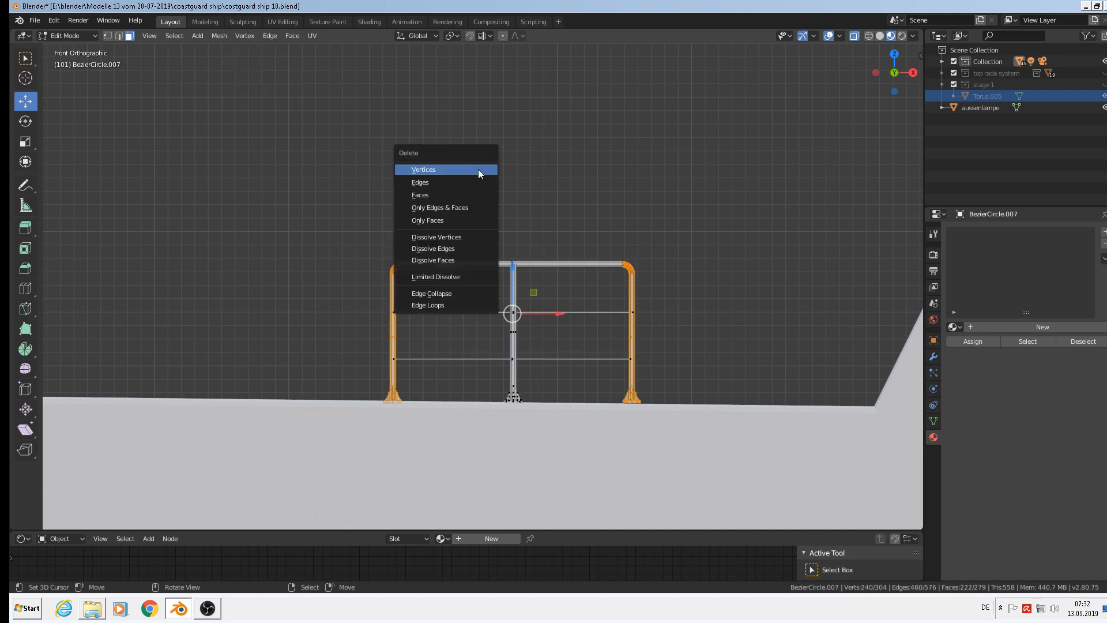
left_click(478, 168)
scroll(540, 241, "down", 1)
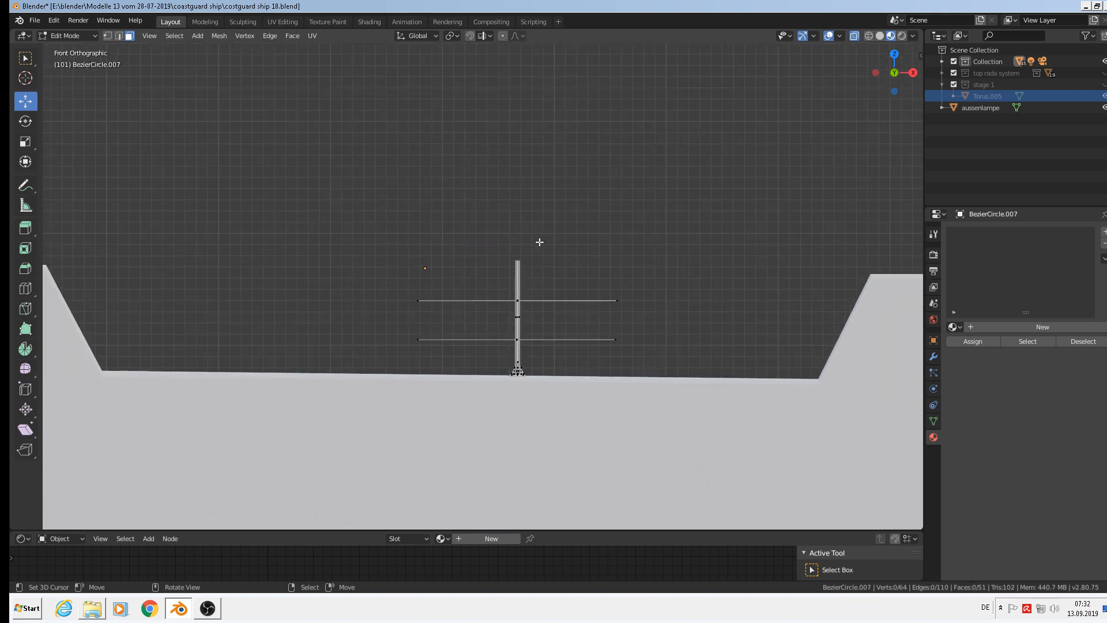
key("ctrl+z")
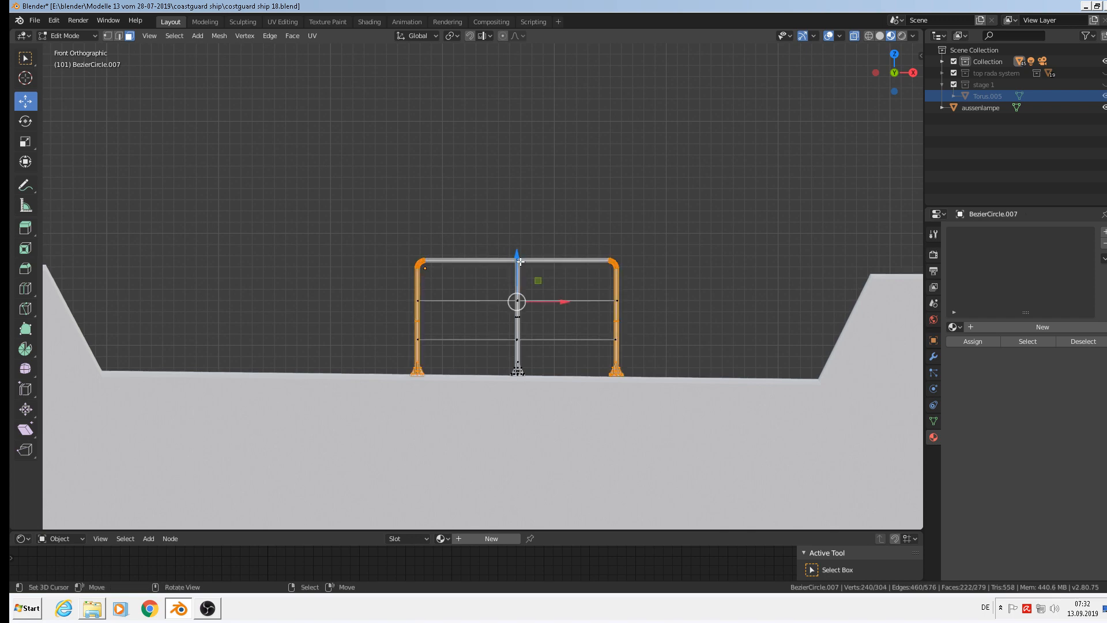
In edge select mode, remove the top rail's long edges near the right corner bend from the selection
scroll(539, 242, "up", 3)
scroll(482, 260, "up", 7)
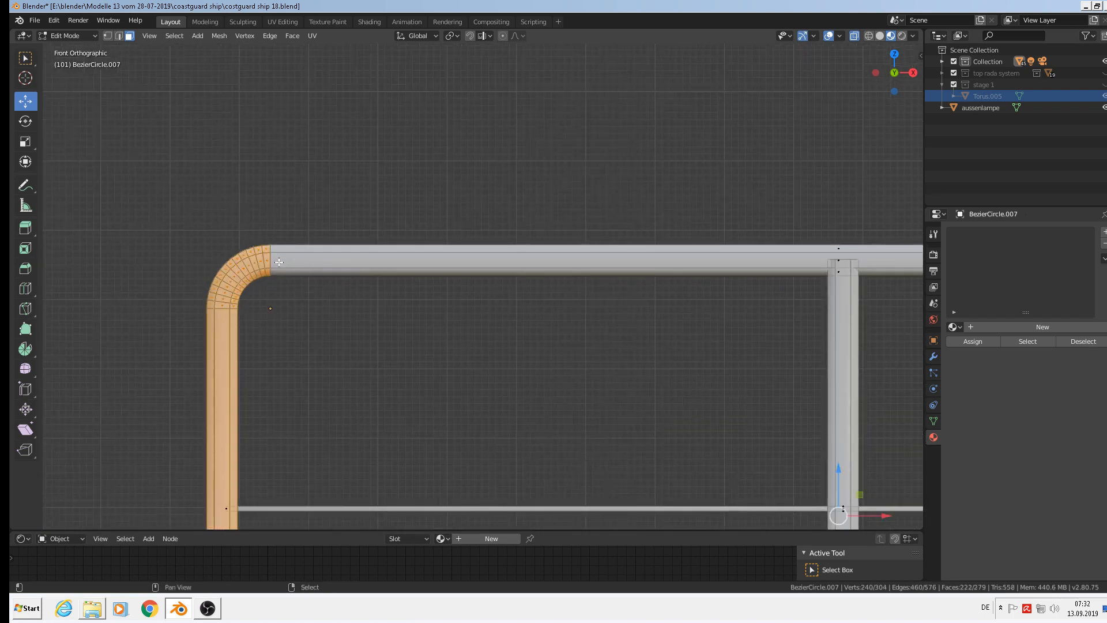
left_click(118, 36)
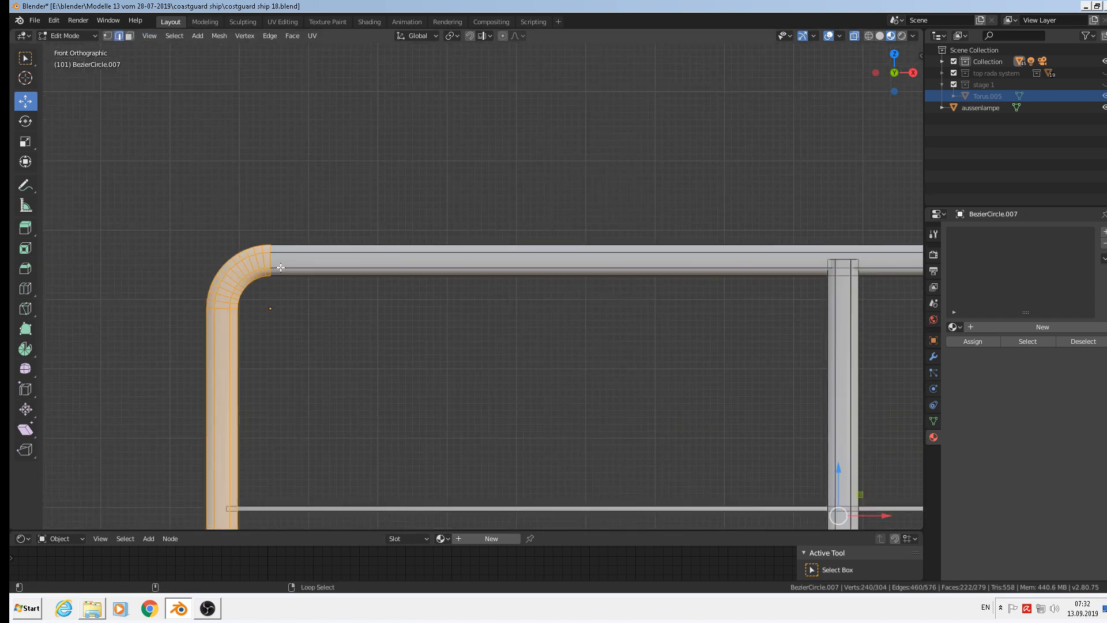
scroll(668, 309, "down", 2)
middle_click_drag(707, 304, 346, 256, "shift")
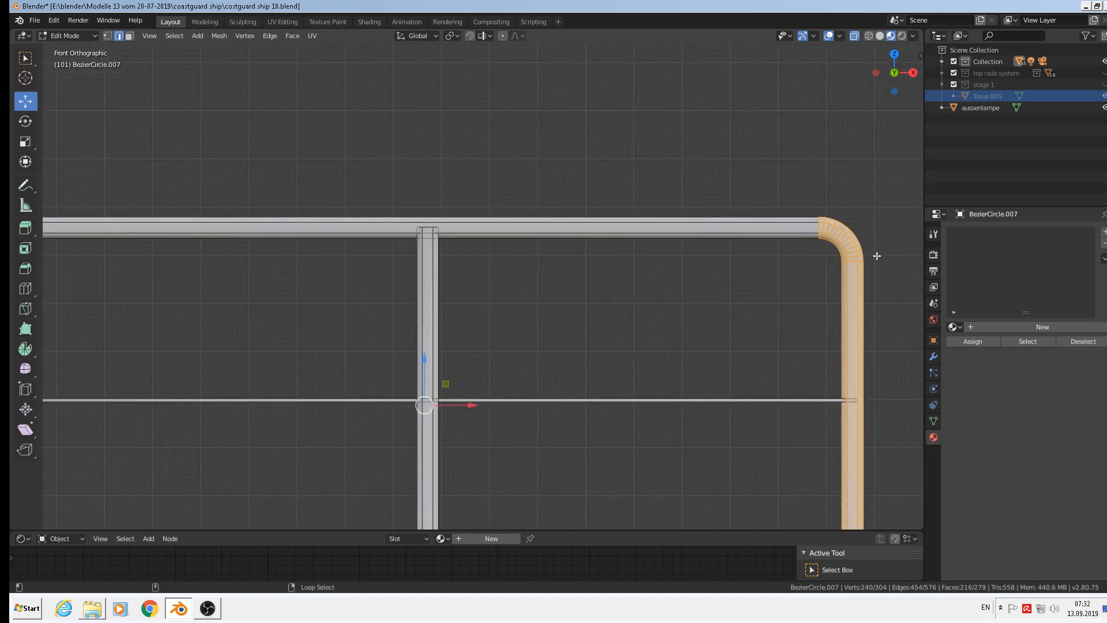
left_click(815, 228, "shift")
left_click(806, 232, "shift")
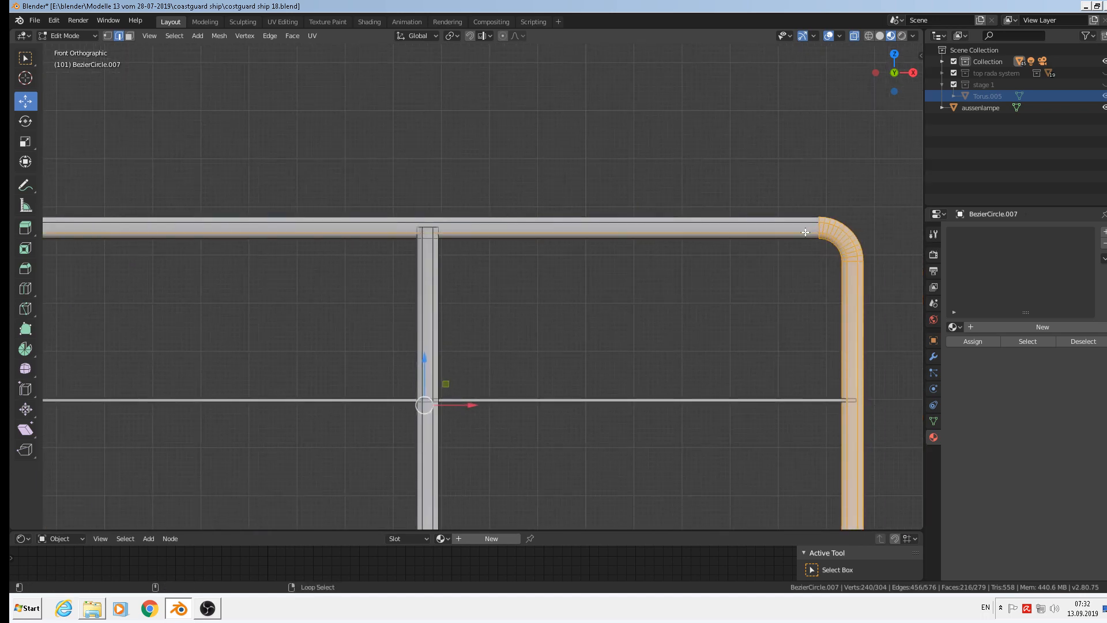
left_click(805, 232, "shift")
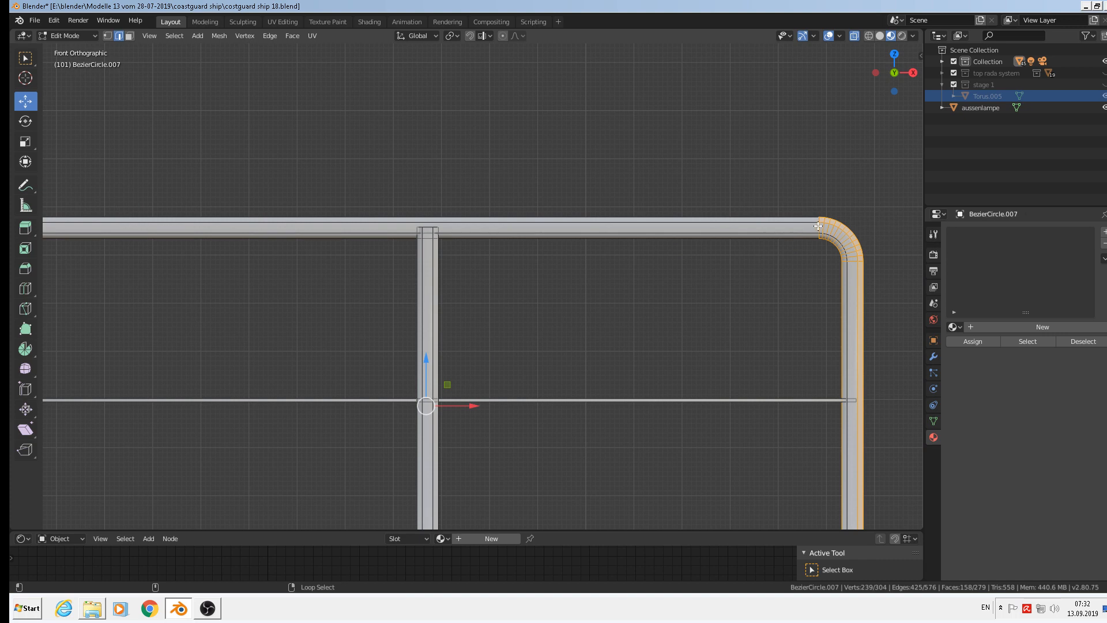
left_click(817, 226, "shift")
left_click(817, 226, "alt+shift")
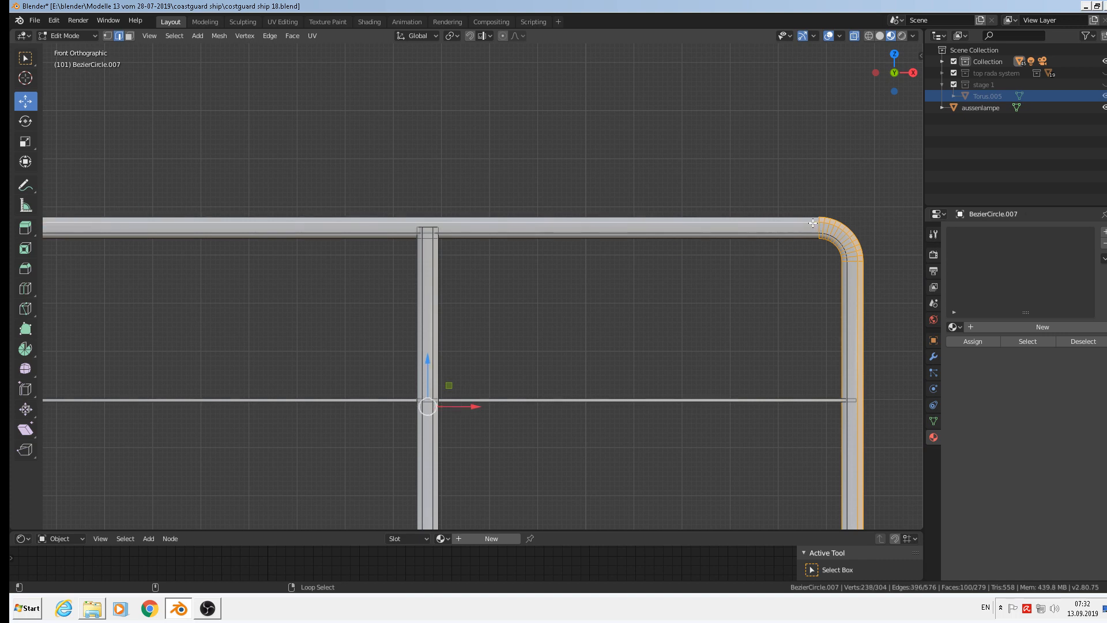
scroll(807, 227, "up", 6)
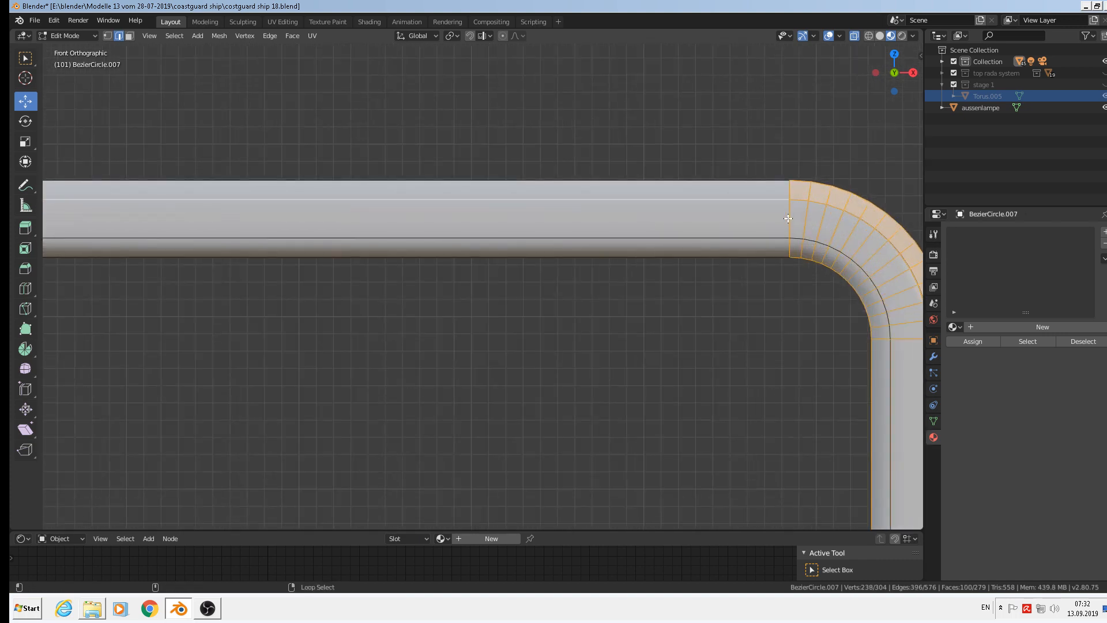
right_click(788, 219, "alt+shift")
Try deleting the selected post and bend vertices, switch the keyboard language to German, and undo the deletion
scroll(788, 225, "down", 10)
key("x")
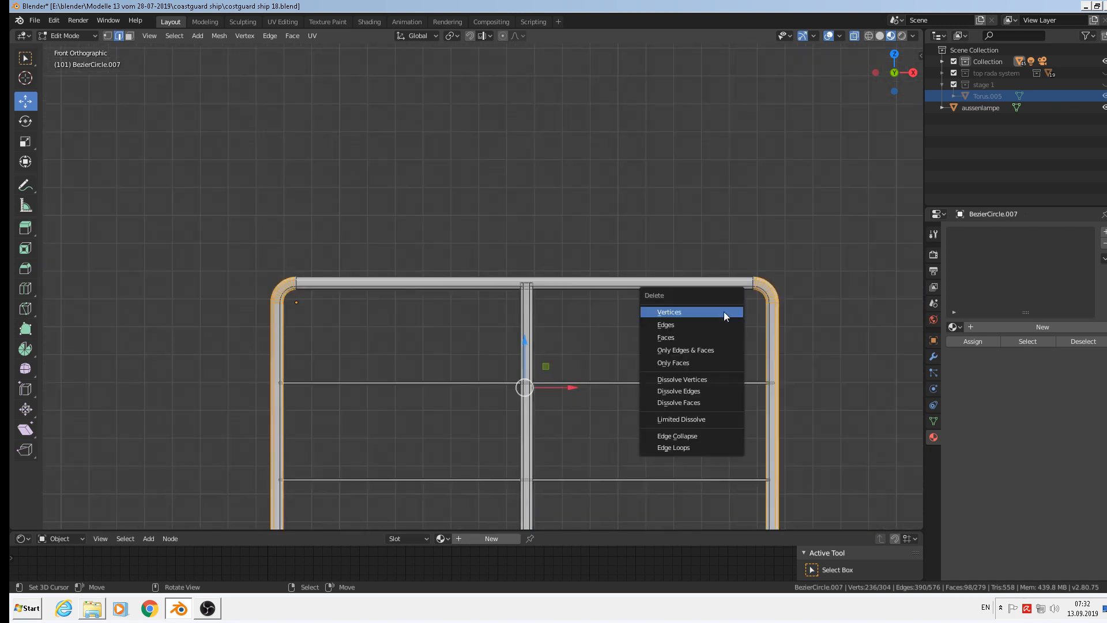
left_click(724, 311)
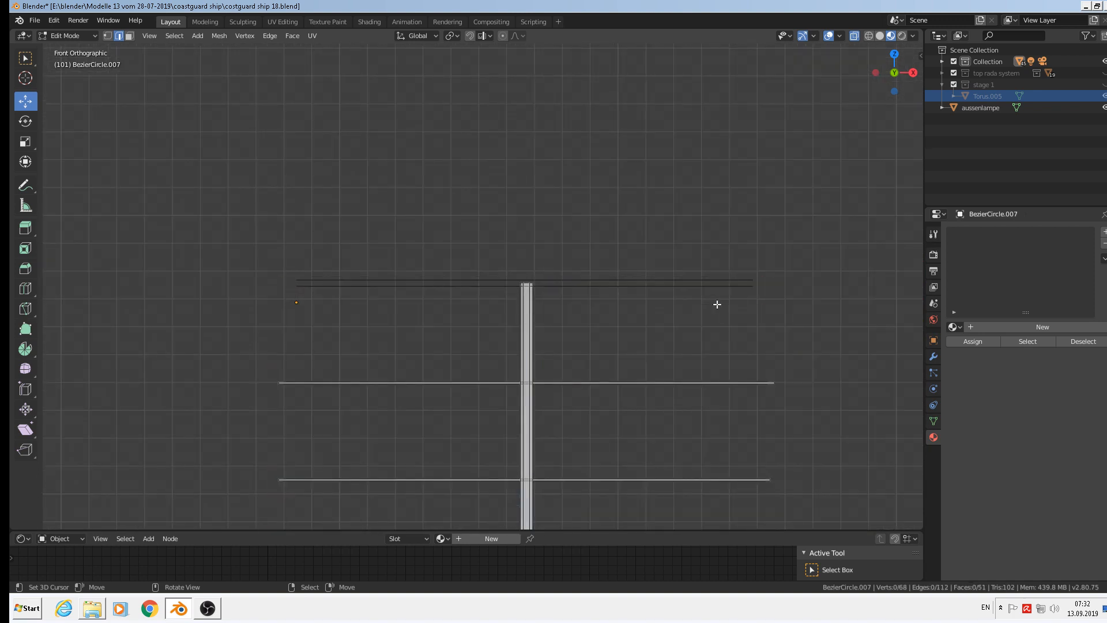
middle_click_drag(717, 304, 750, 333)
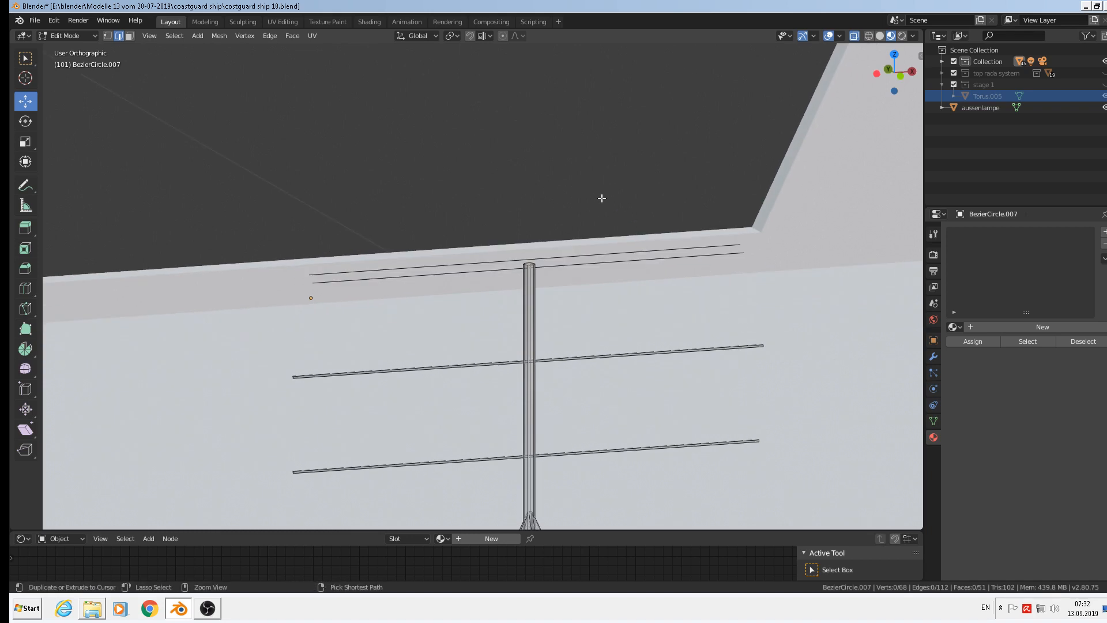
left_click(985, 607)
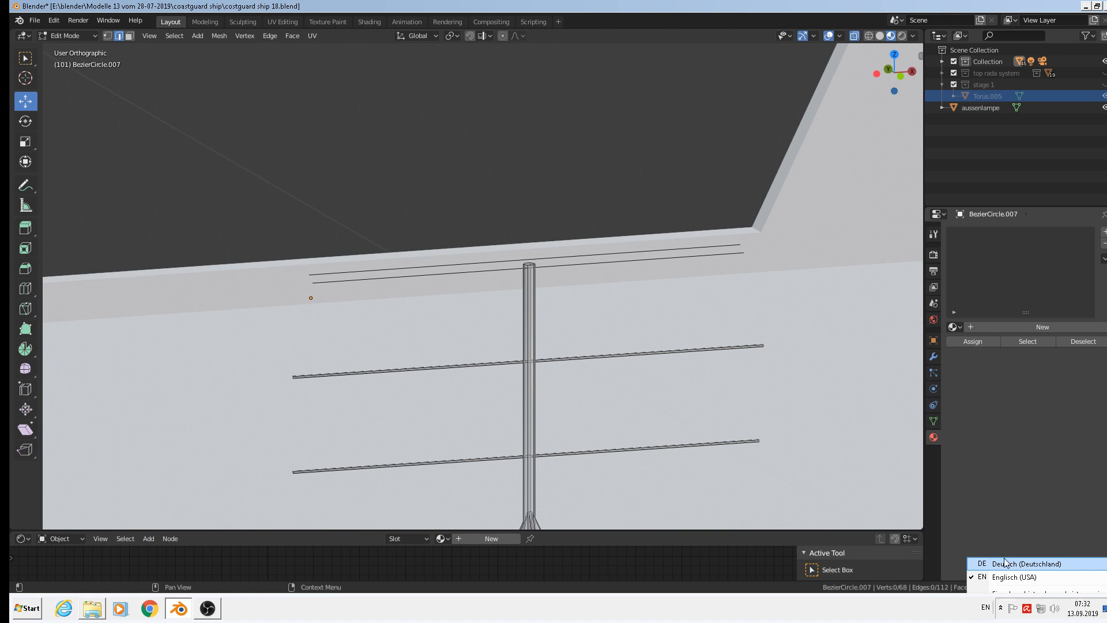
left_click(1005, 563)
key("alt+h")
Deselect the remaining top rail edge and the vertex ring where the rail's right end meets the corner bend
scroll(701, 301, "up", 6)
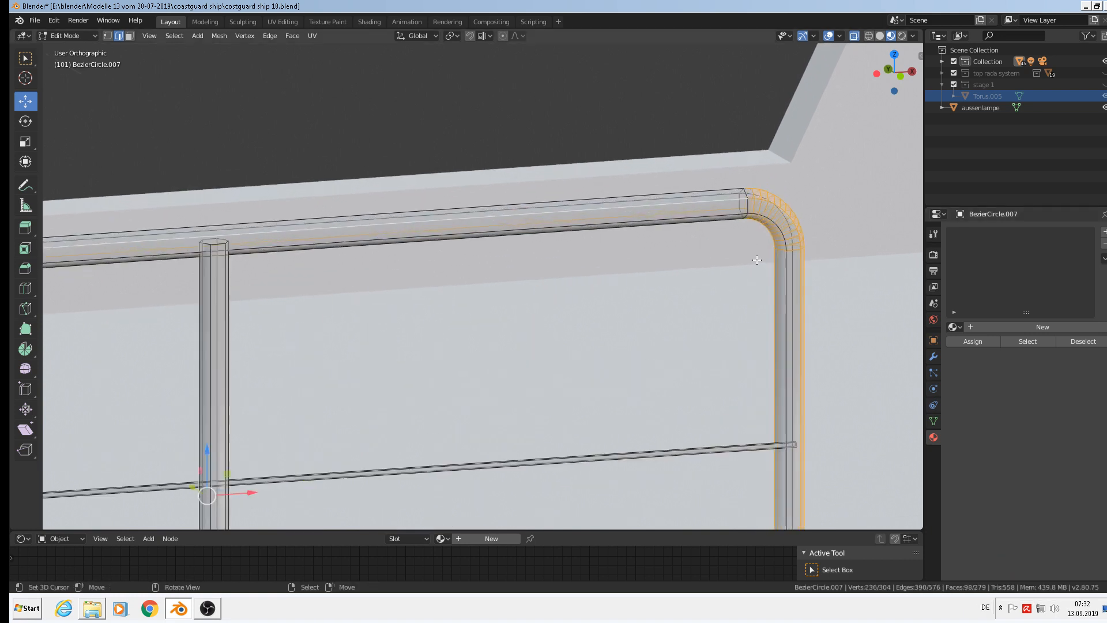
scroll(745, 239, "up", 5)
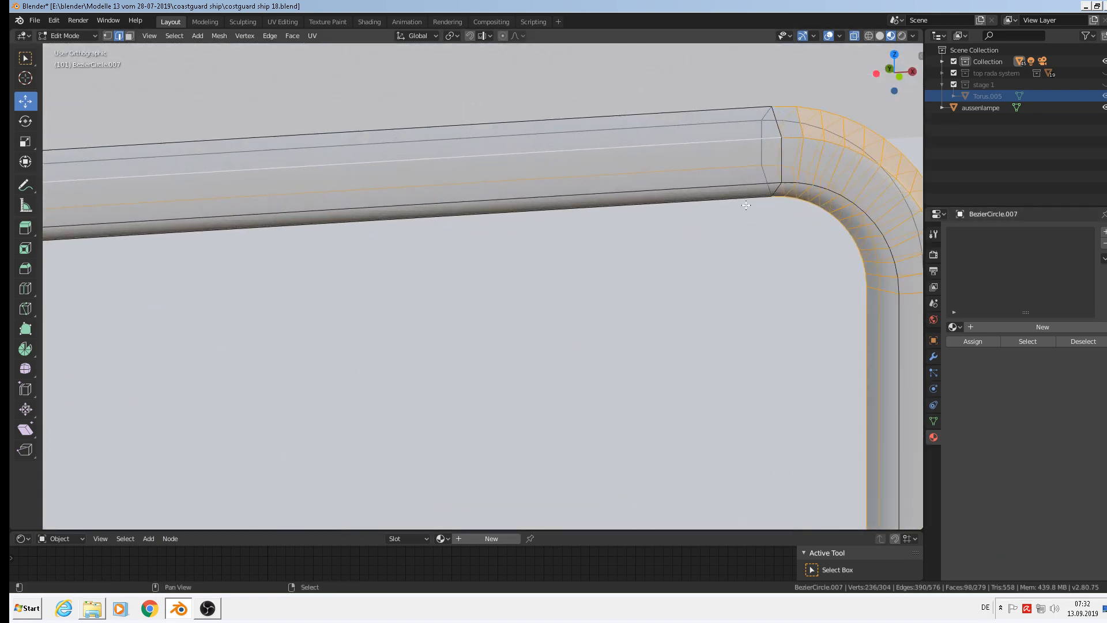
left_click(735, 167, "alt+shift")
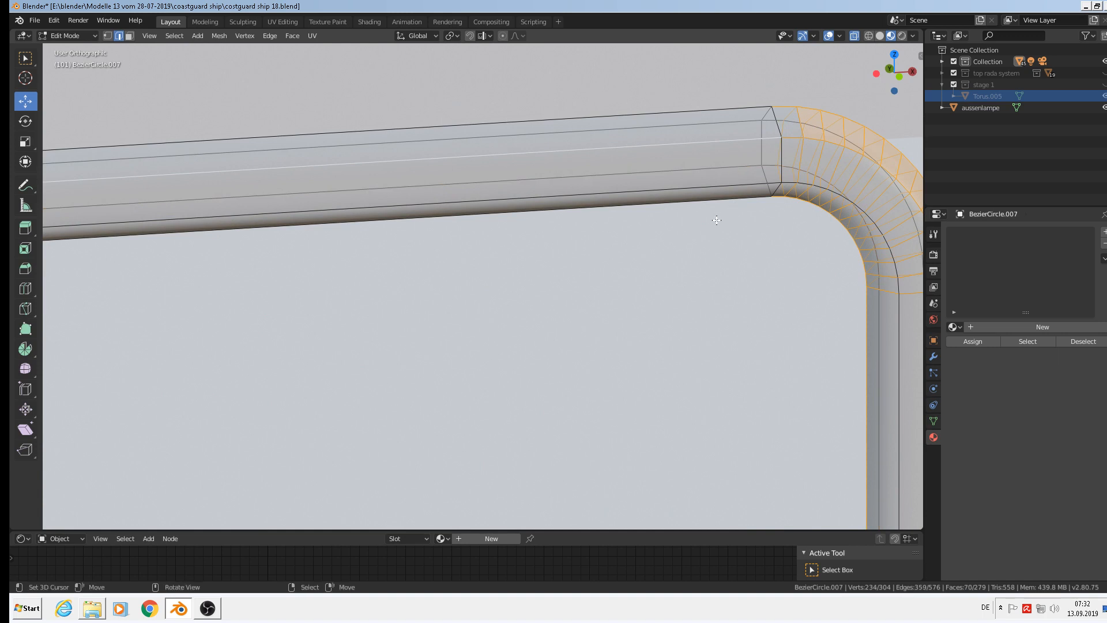
scroll(707, 217, "down", 1)
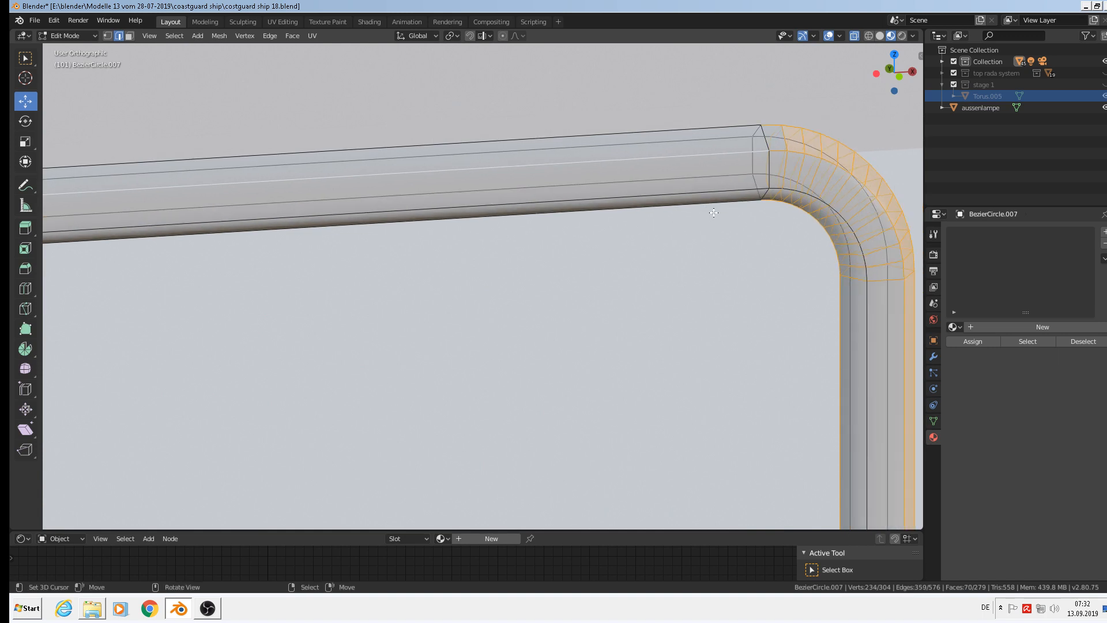
mouse_move(714, 213)
middle_mouse_down()
mouse_move(702, 205)
mouse_move(703, 217)
middle_mouse_up()
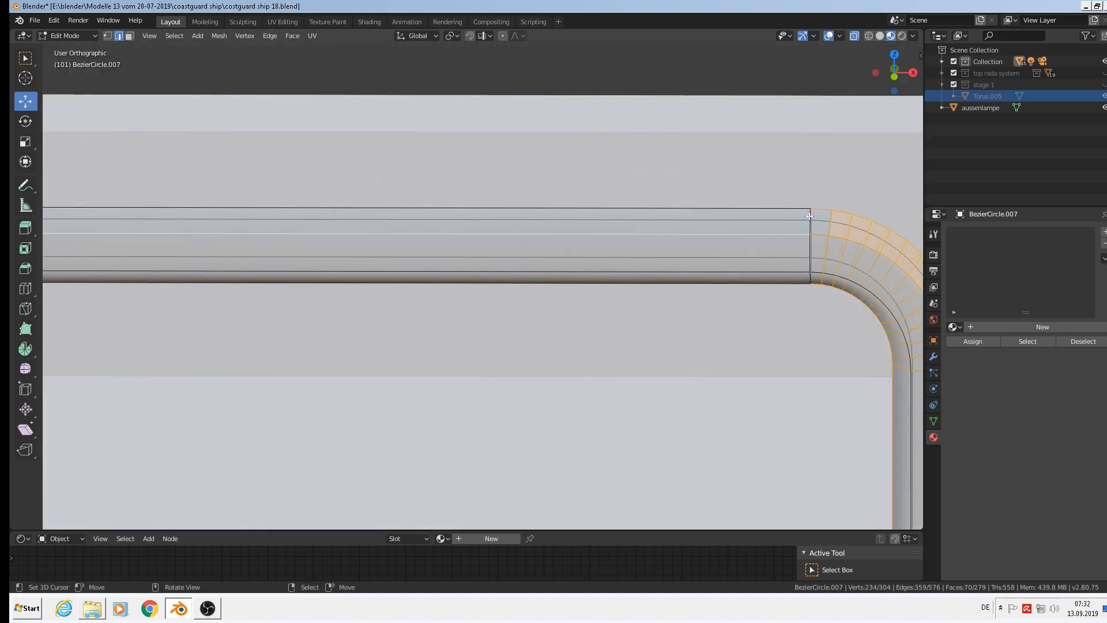
key("c")
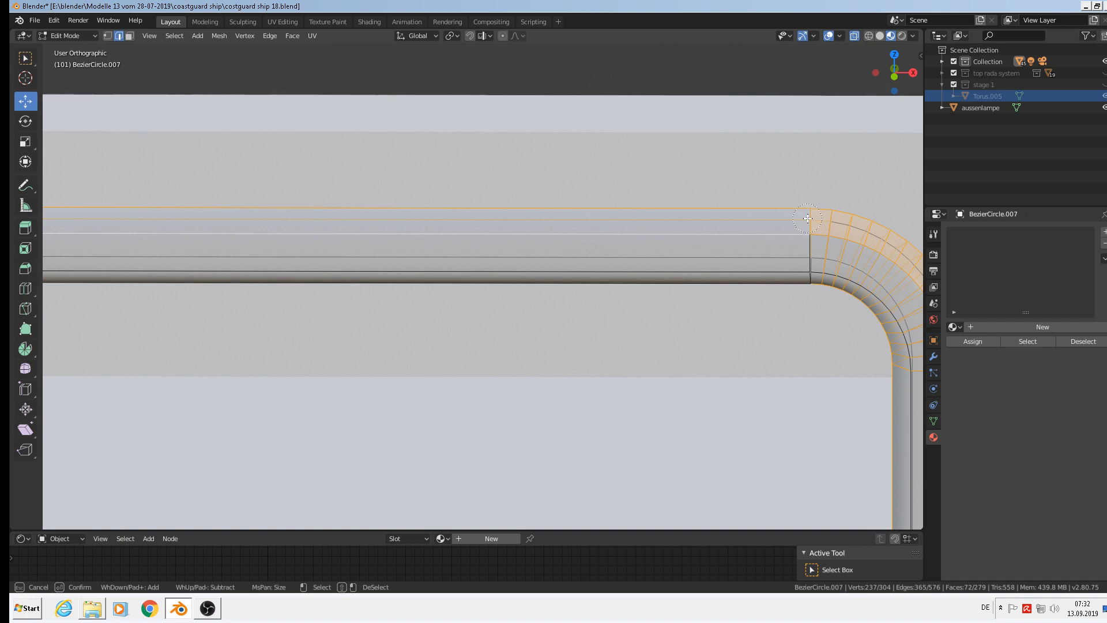
left_click_drag(808, 218, 807, 248, "shift")
right_click(803, 287)
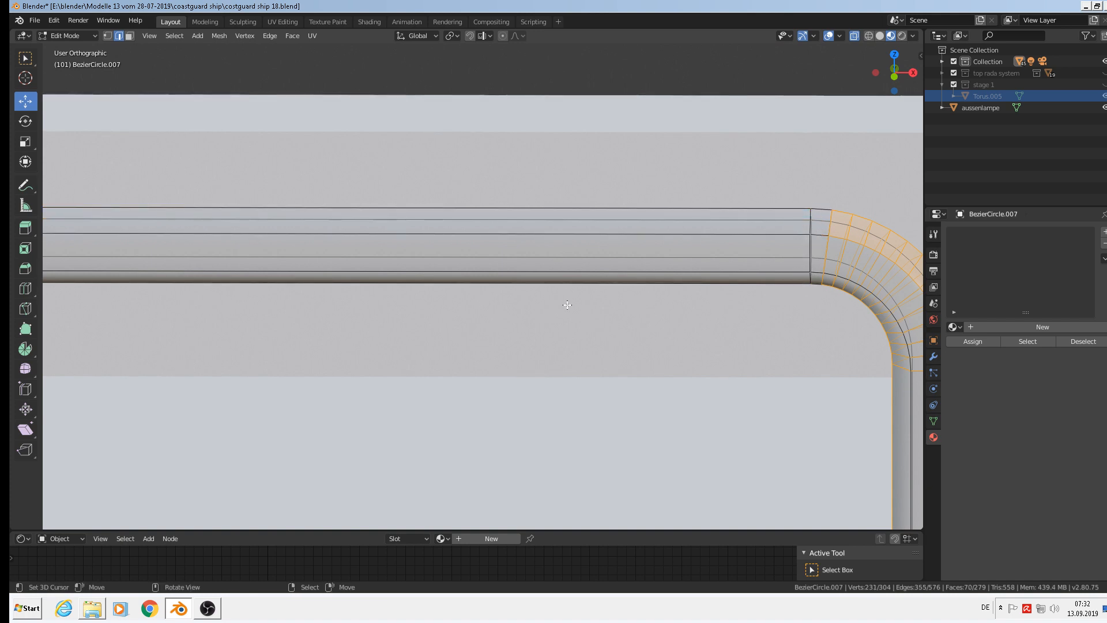
Deselect the vertex ring where the top rail's left end meets the corner bend
scroll(519, 311, "down", 5)
middle_click_drag(504, 314, 413, 286, "shift")
scroll(156, 258, "down", 4)
scroll(292, 275, "up", 9)
scroll(427, 264, "up", 1)
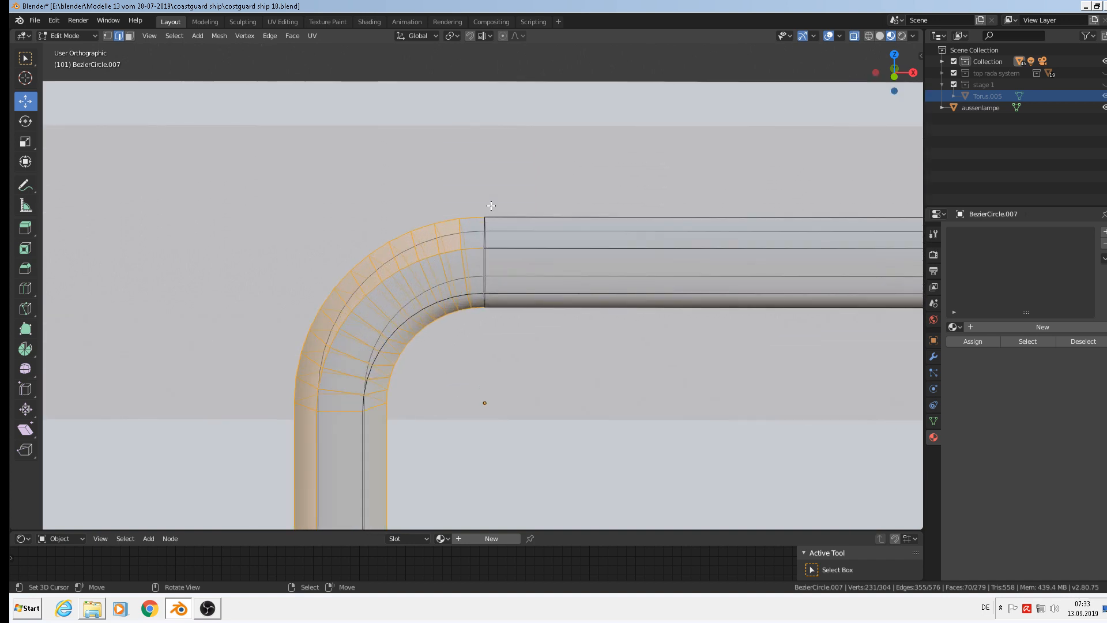
key("c")
left_click(486, 232, "shift")
left_click_drag(492, 288, 492, 309, "shift")
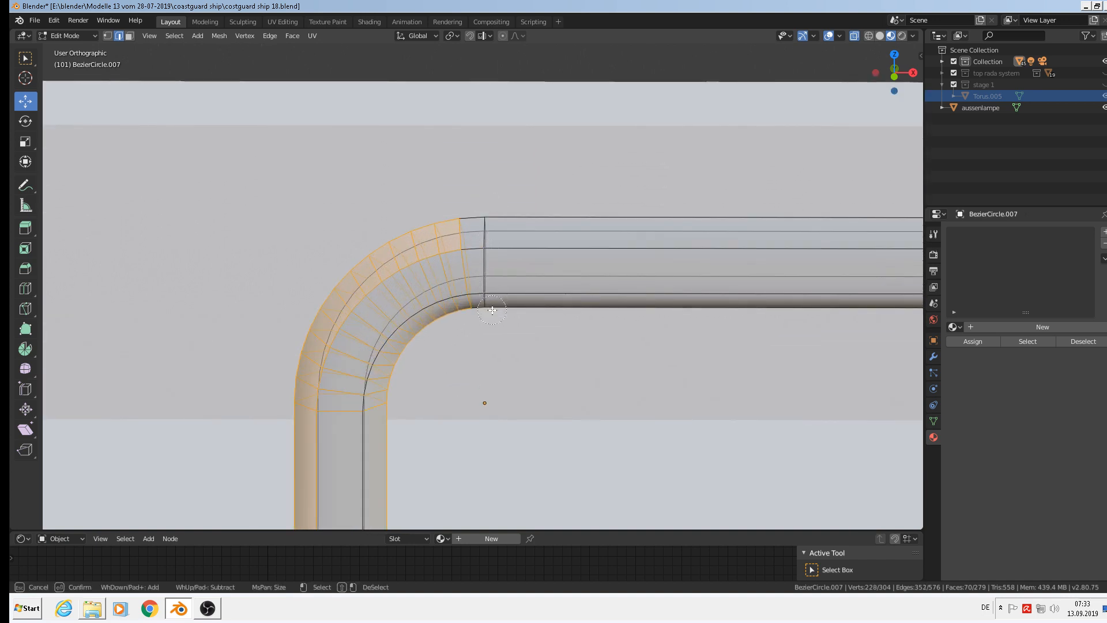
right_click(491, 309)
Delete the vertices of the outer posts and corner bends, and return to Object Mode
scroll(493, 311, "down", 4)
key("x")
left_click(505, 340)
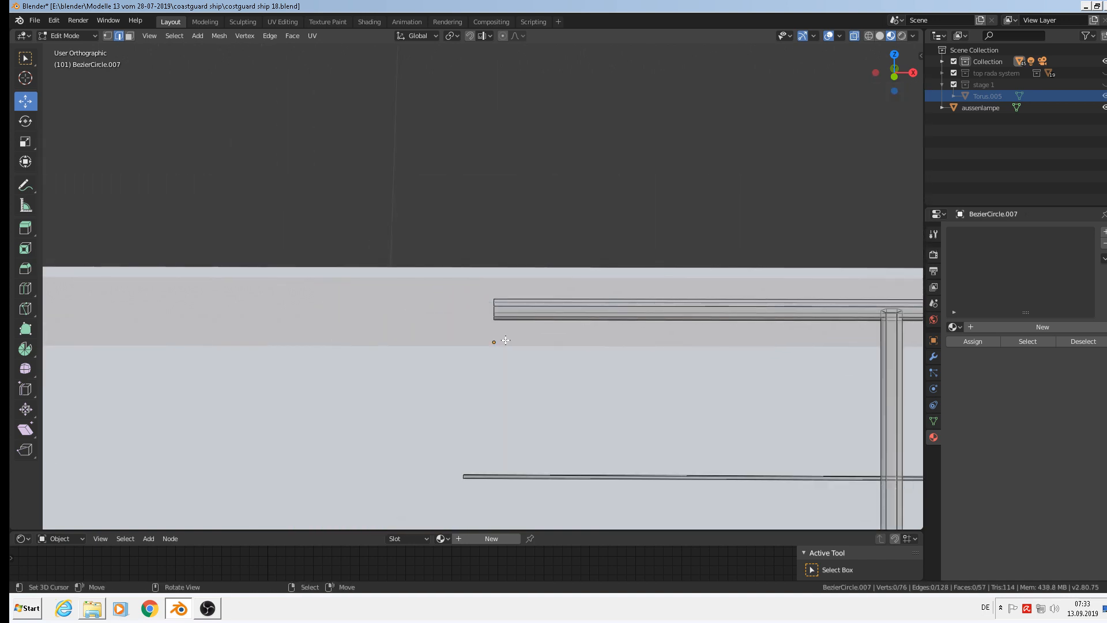
scroll(455, 250, "down", 5)
key("Tab")
scroll(465, 251, "down", 6)
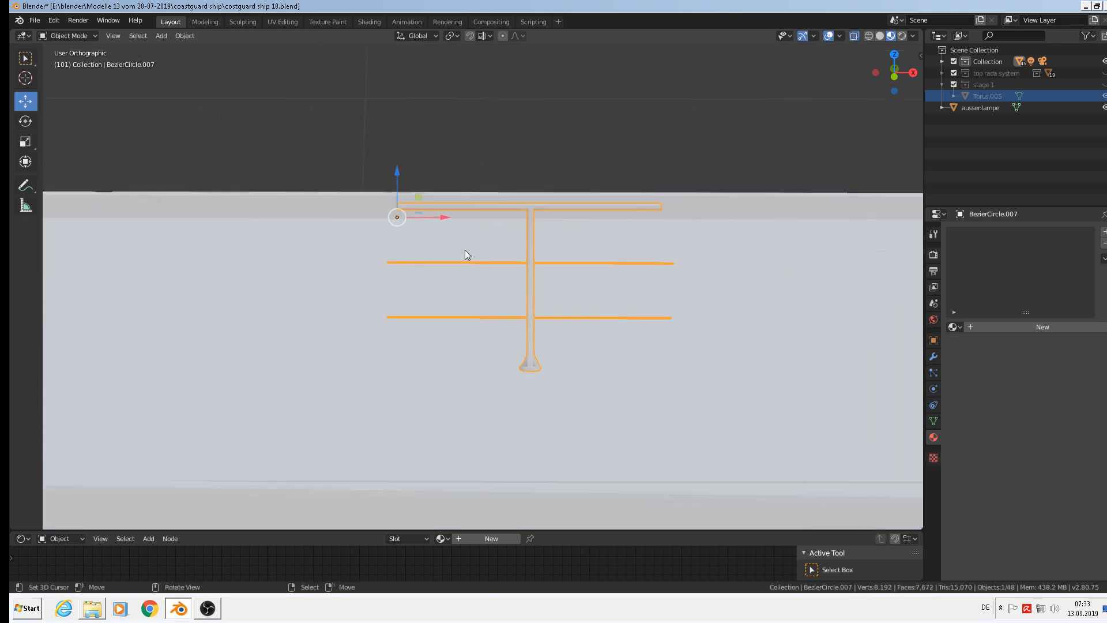
In front view, move the trimmed railing -0.000515 m along Z and 0.229 m along X toward the right slope
scroll(509, 346, "up", 2)
key("KP_1")
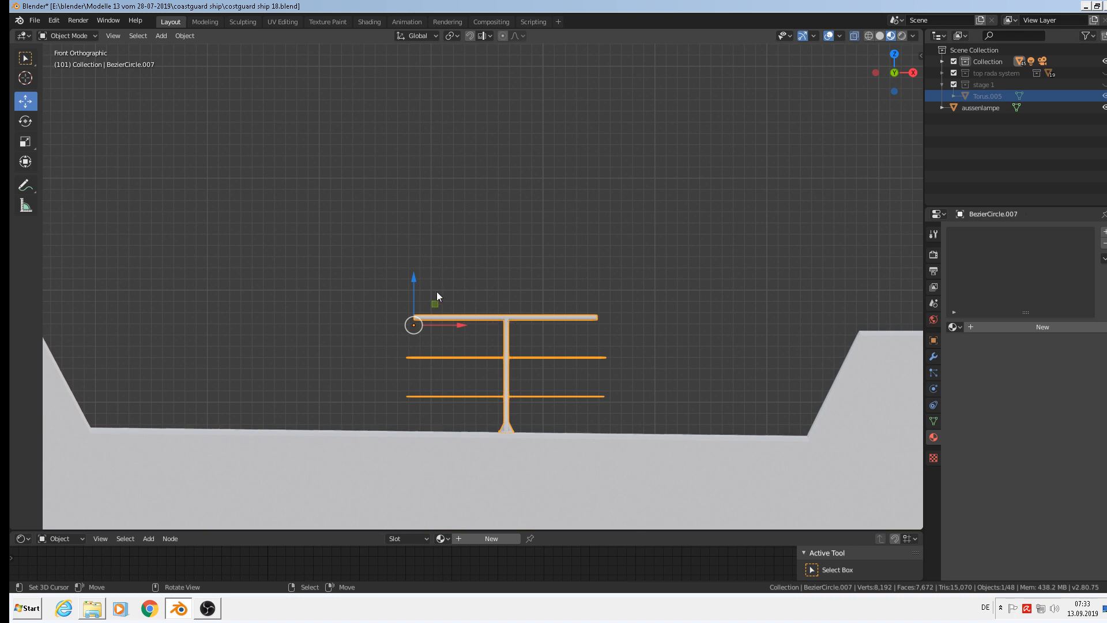
left_click_drag(413, 278, 415, 282)
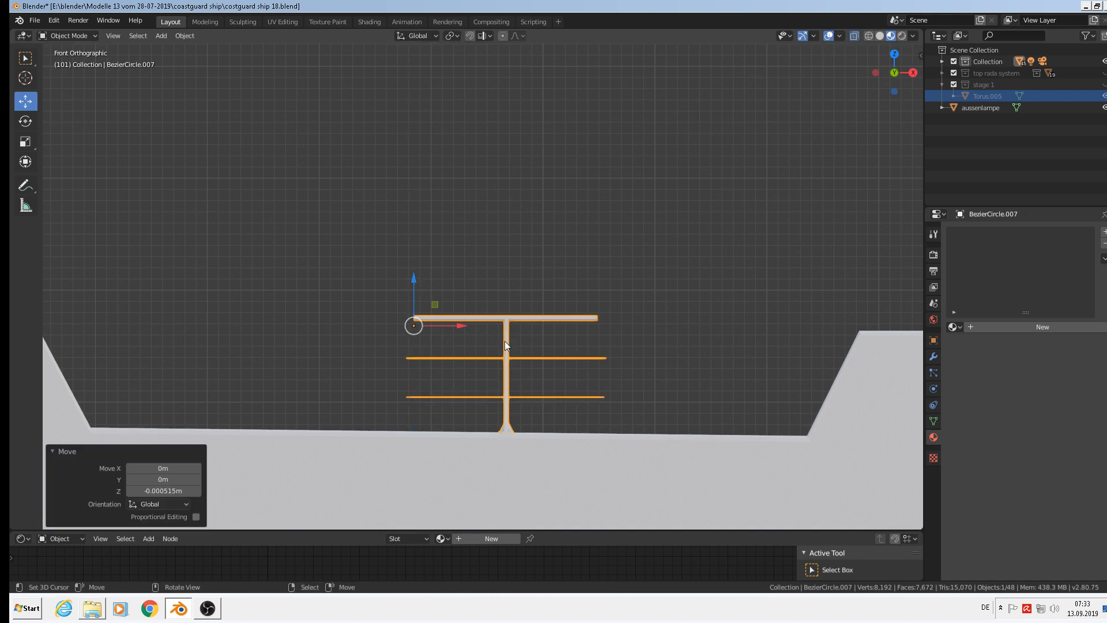
left_click_drag(444, 328, 763, 416)
Scale the railing to 0.869, lower it about 0.0139 m onto the deck edge and move it 0.0309 m along X
key("s")
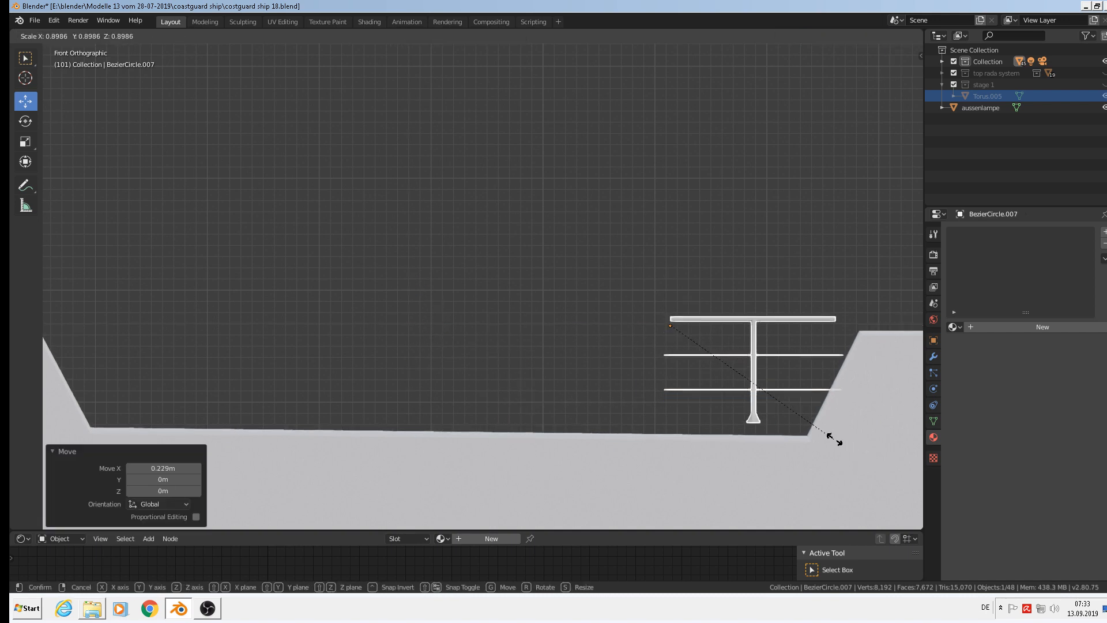
left_click(829, 438)
key("g")
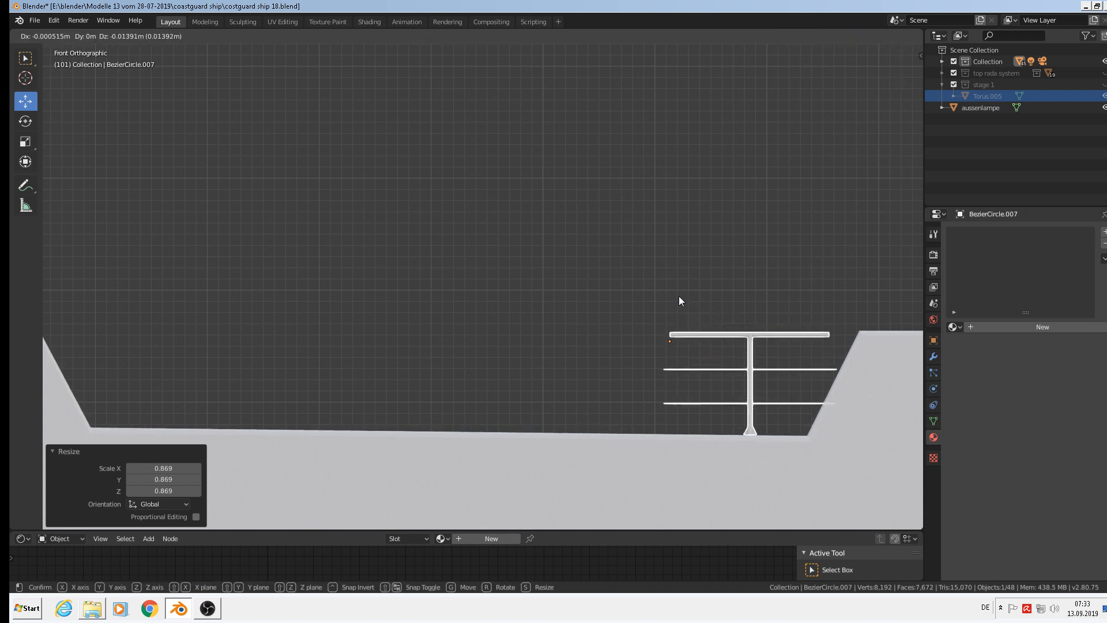
left_click(679, 300)
left_click_drag(721, 334, 753, 350)
scroll(753, 350, "down", 1)
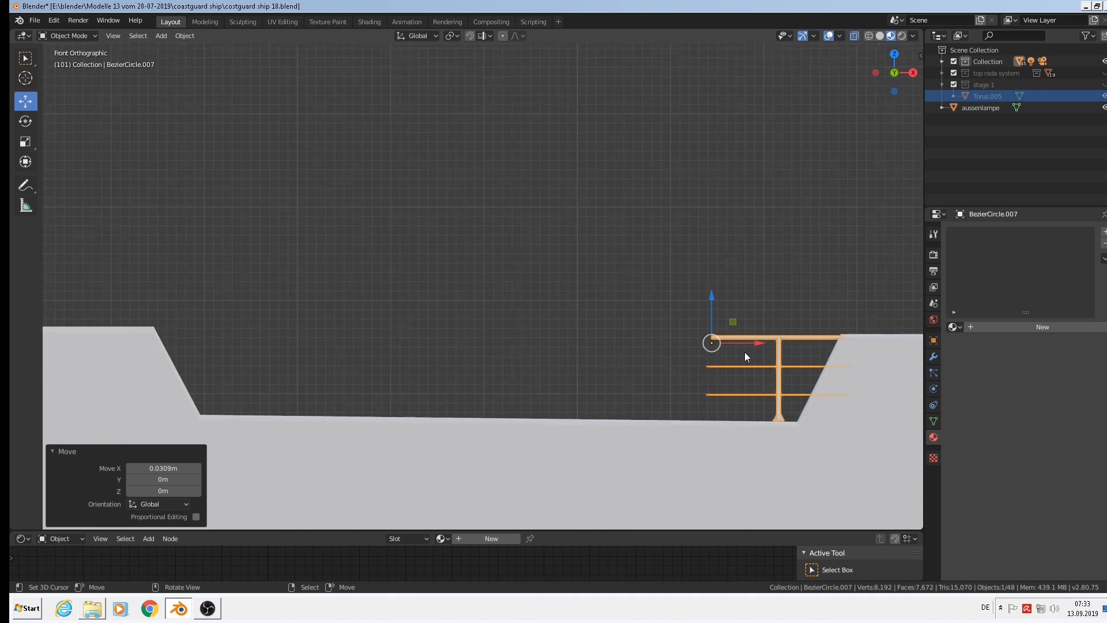
Try moving the edges of the top rail and both thin wires -0.223 m along X in Edit Mode, and undo the move
middle_click_drag(739, 352, 662, 312, "shift")
scroll(647, 323, "up", 2)
key("Tab")
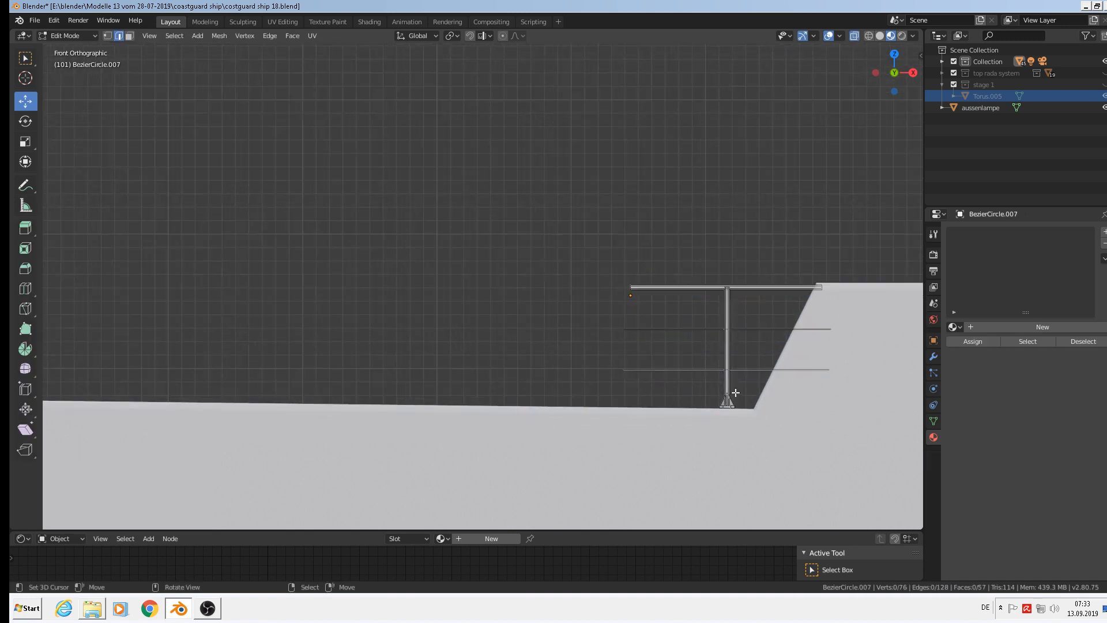
scroll(664, 315, "down", 4)
key("x")
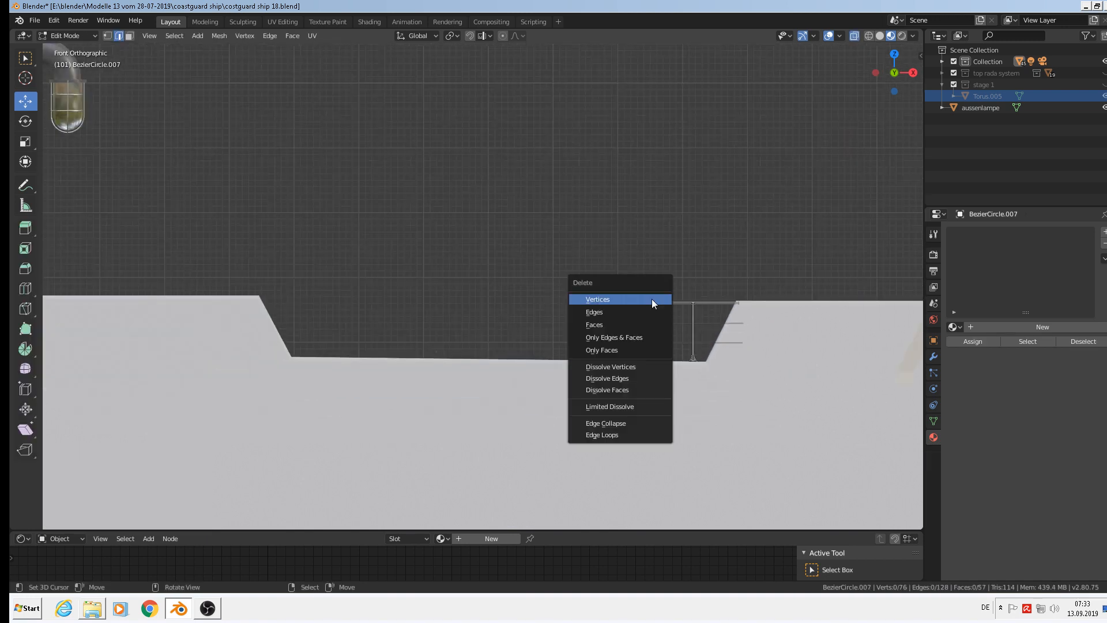
key("c")
left_click_drag(640, 300, 642, 348)
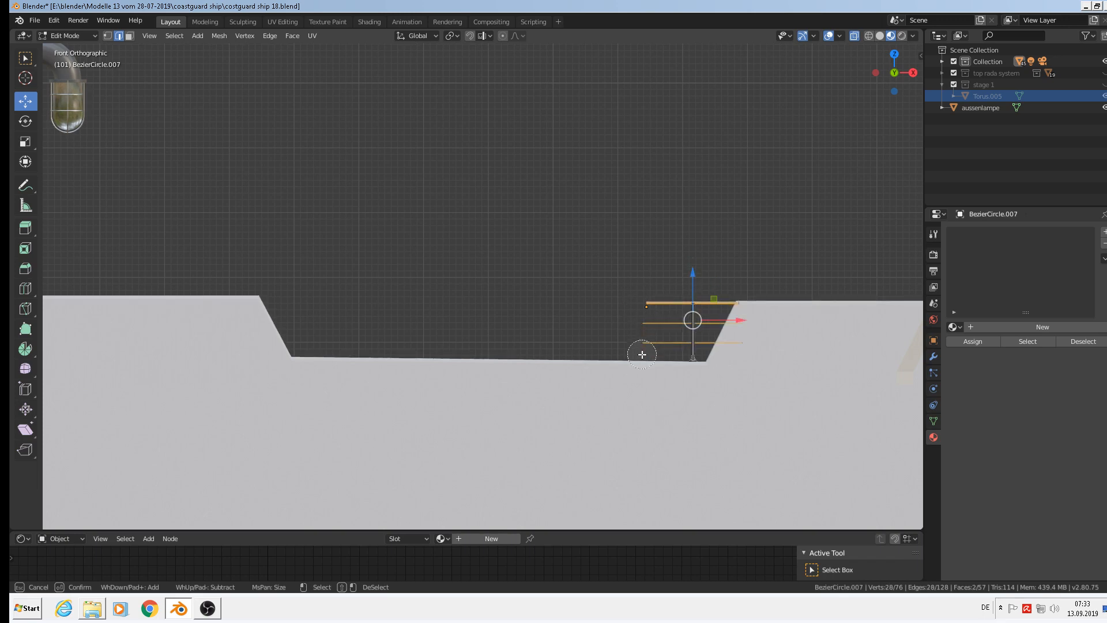
right_click(642, 352)
left_click_drag(744, 322, 600, 333)
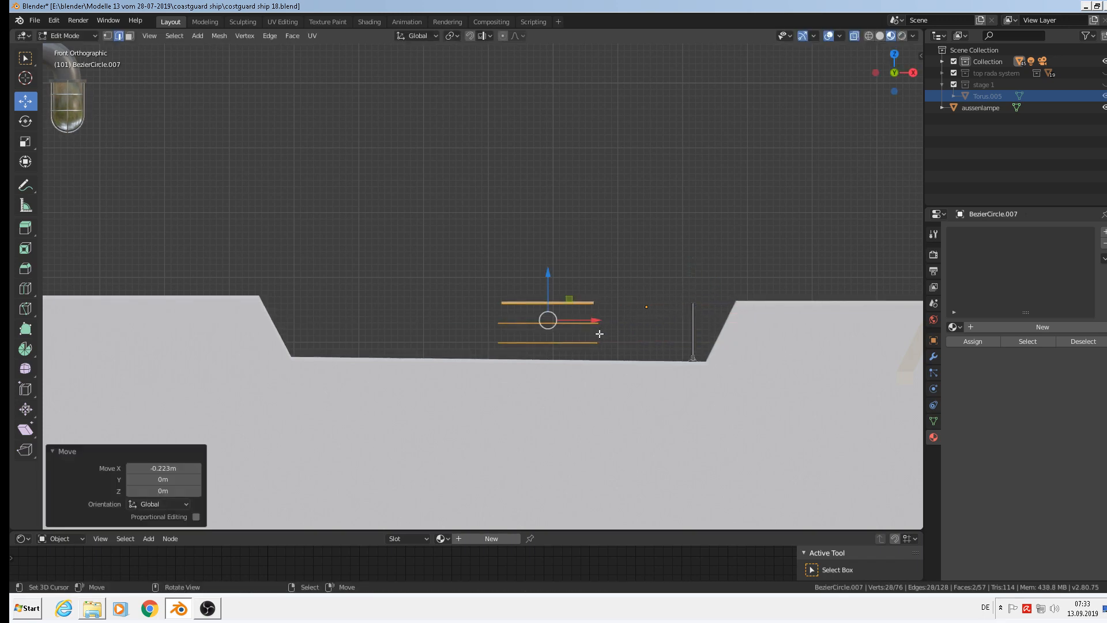
key("ctrl+z")
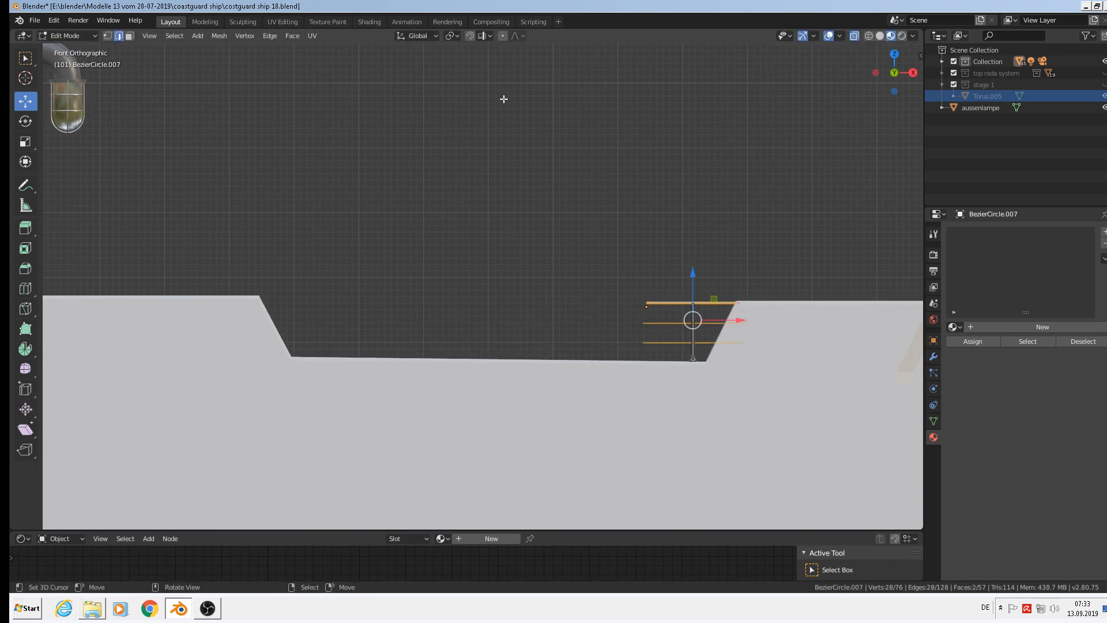
Select only the left end vertices of the top rail and both wires and move them -0.603 m along X into the opposite slope
scroll(569, 185, "up", 3)
left_click(718, 342)
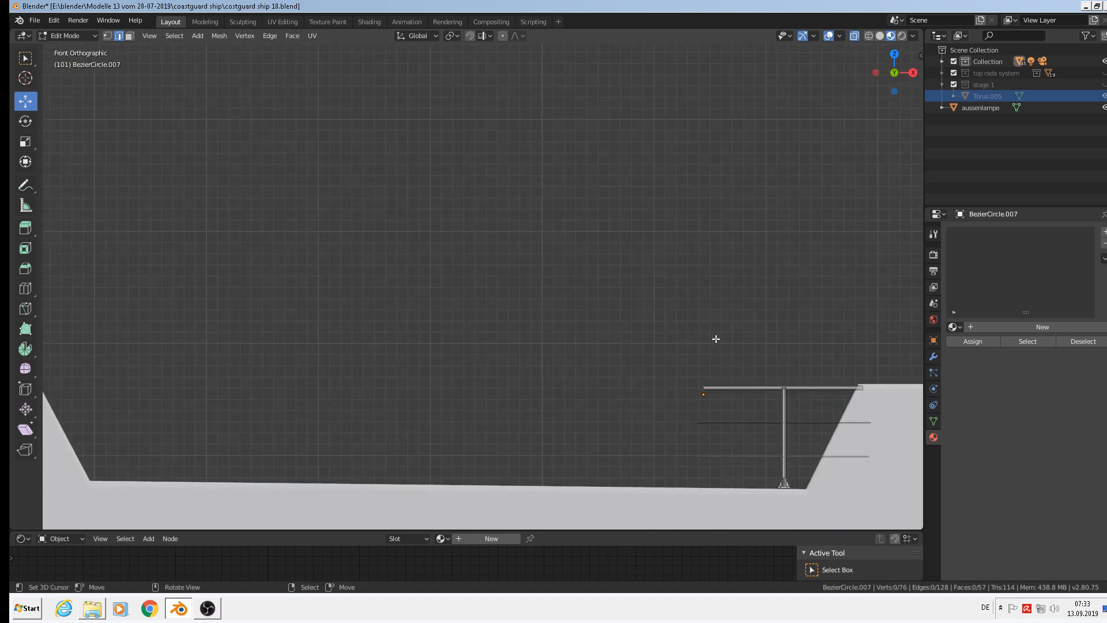
left_click(107, 34)
key("c")
mouse_move(707, 381)
left_mouse_down()
mouse_move(692, 459)
mouse_move(689, 431)
mouse_move(418, 454)
left_mouse_up()
right_click(691, 459)
scroll(695, 436, "down", 4)
scroll(697, 443, "up", 1)
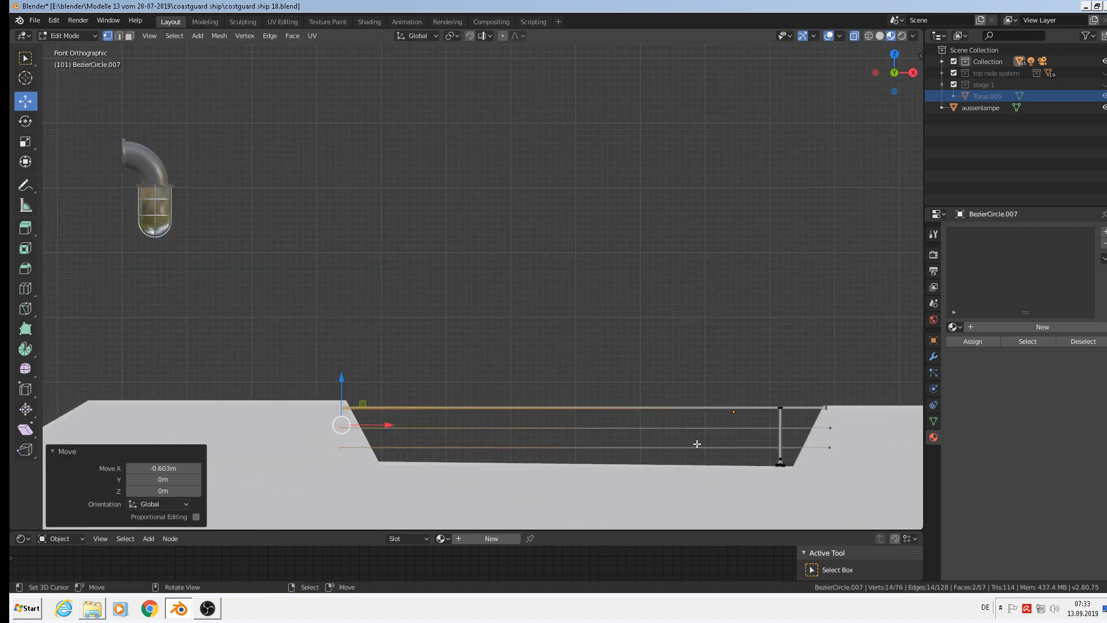
scroll(785, 469, "up", 3)
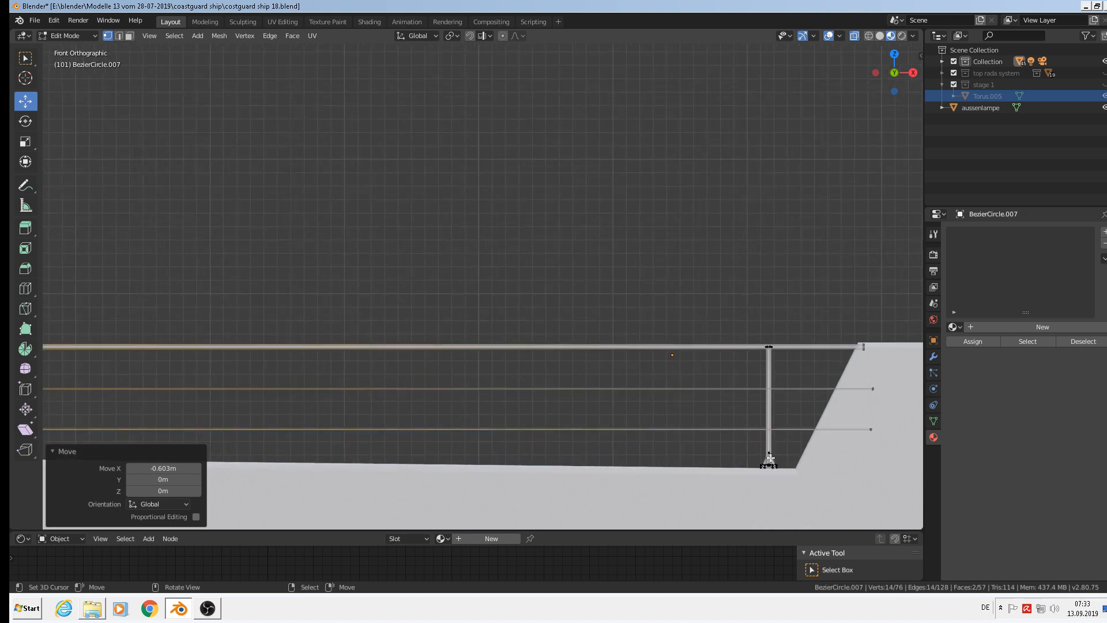
Select only the railing's single post with its foot and place a duplicate of it along X toward the opposite slope
key("alt+a")
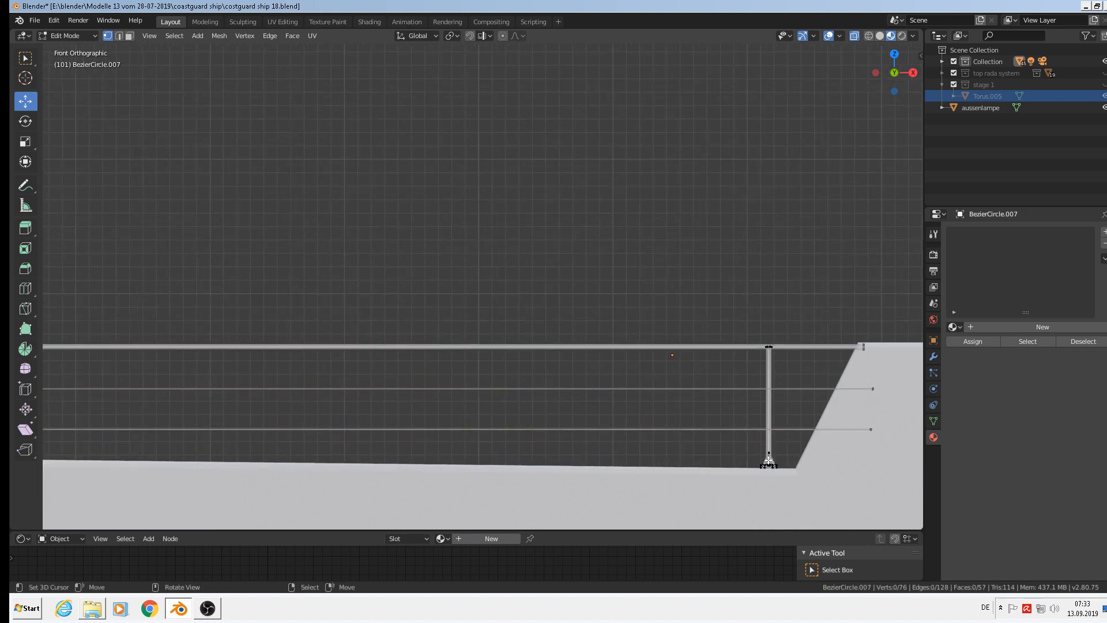
key("l")
key("l")
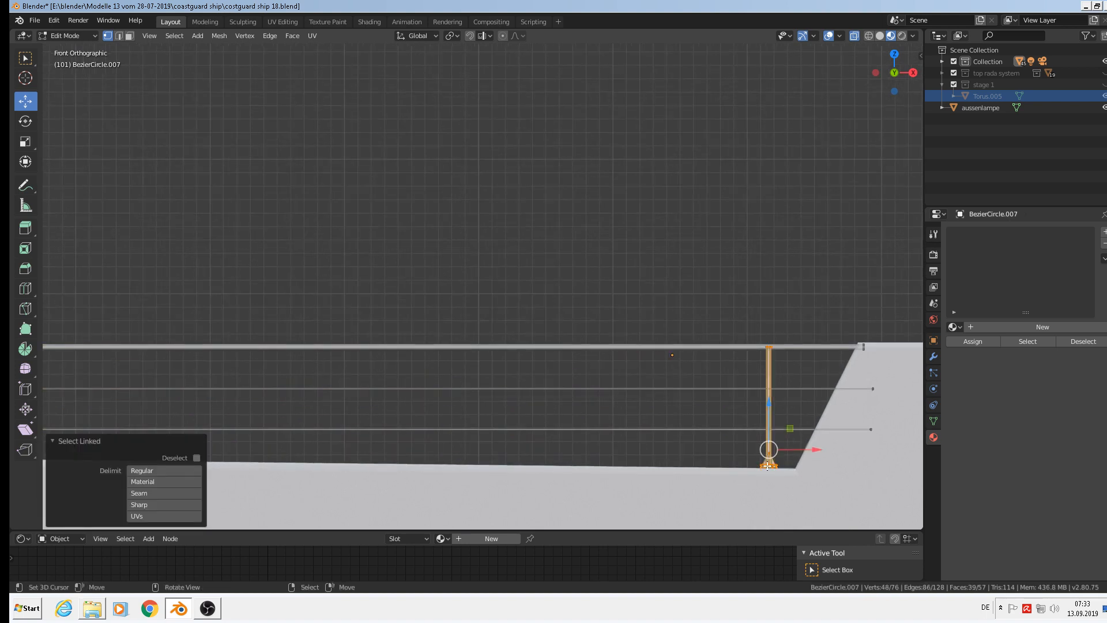
scroll(767, 466, "down", 3)
middle_click_drag(746, 453, 801, 416, "shift")
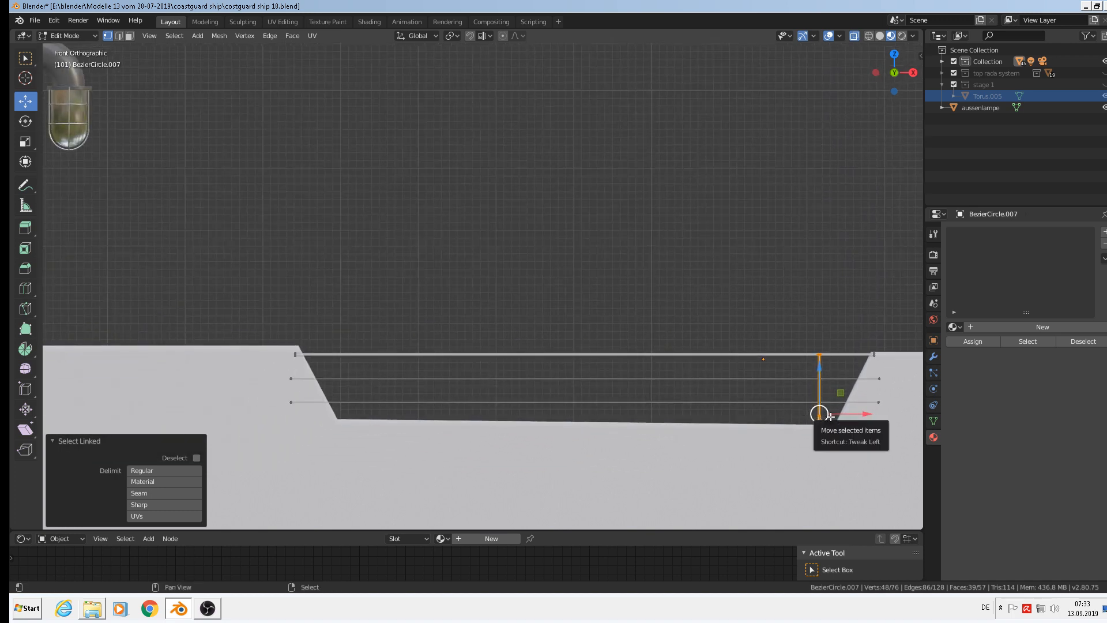
key("shift+d")
key("Escape")
left_click_drag(859, 416, 744, 421)
Add three more post duplicates along X, spaced about -0.154 m, -0.15 m and -0.141 m, to fill the railing's span
key("shift+d")
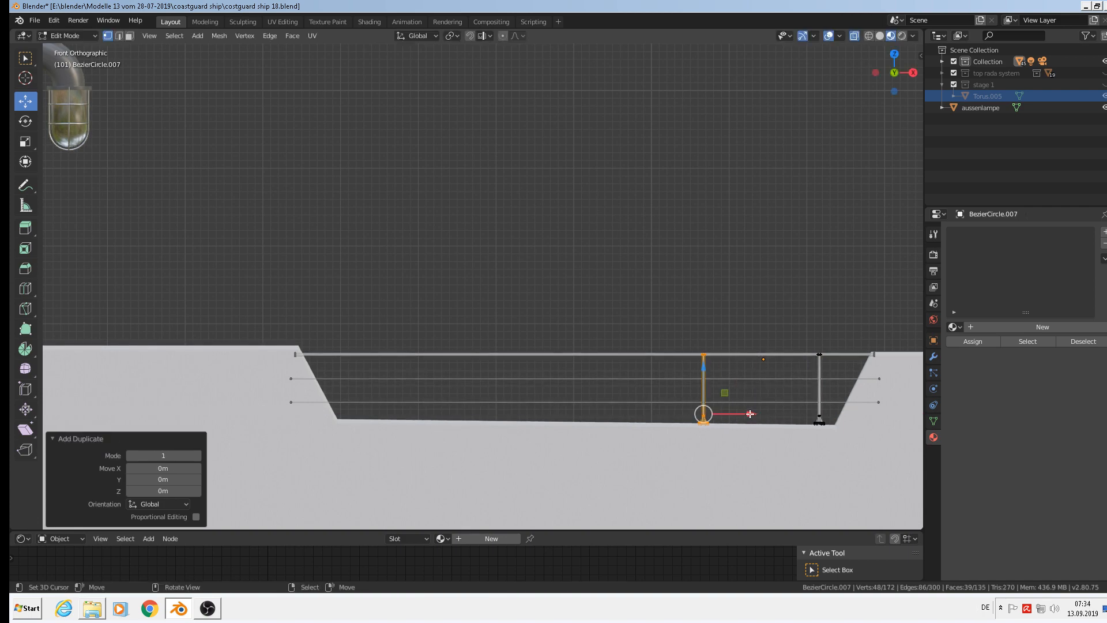
key("x")
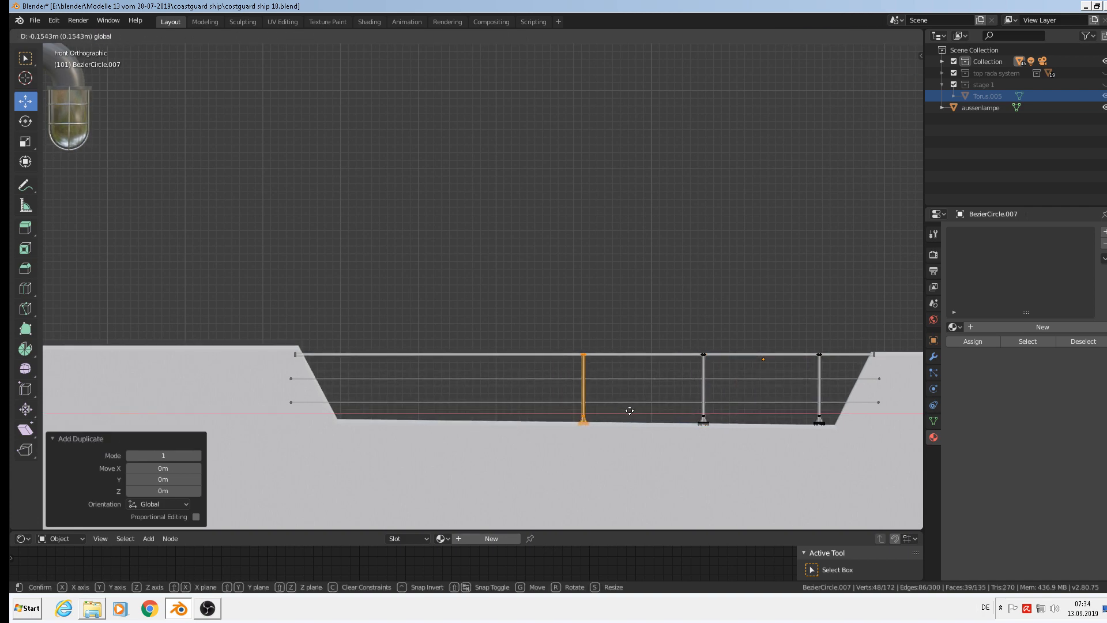
left_click(629, 410)
key("shift+d")
key("x")
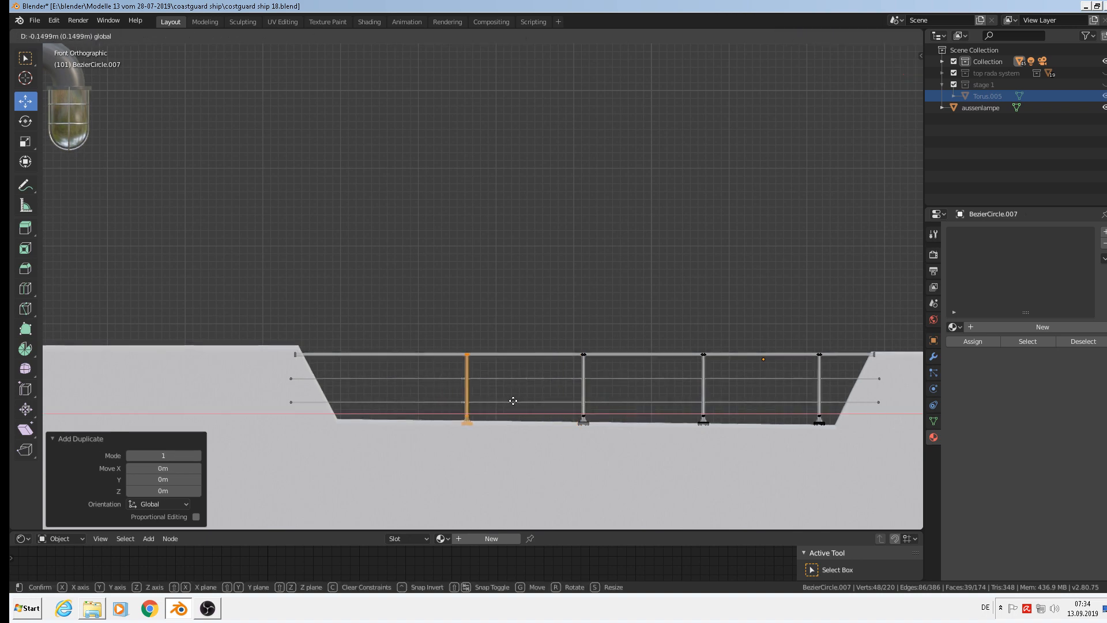
left_click(514, 402)
key("shift+d")
key("x")
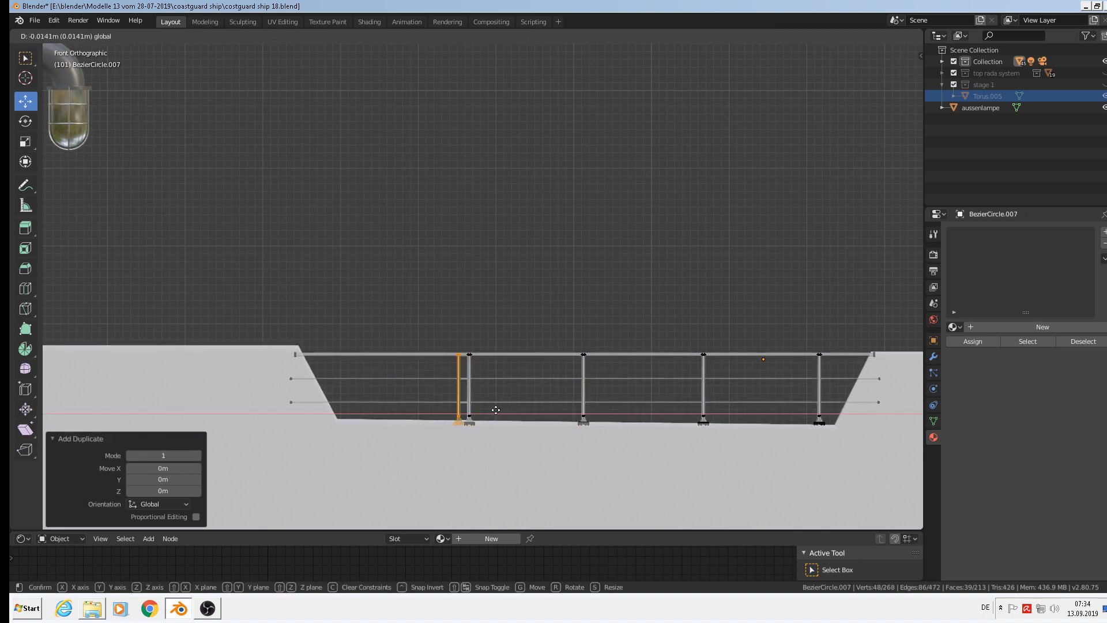
left_click(401, 402)
Leave Edit Mode and move the whole railing about -0.334 m along Y to the near deck edge
scroll(406, 401, "down", 5)
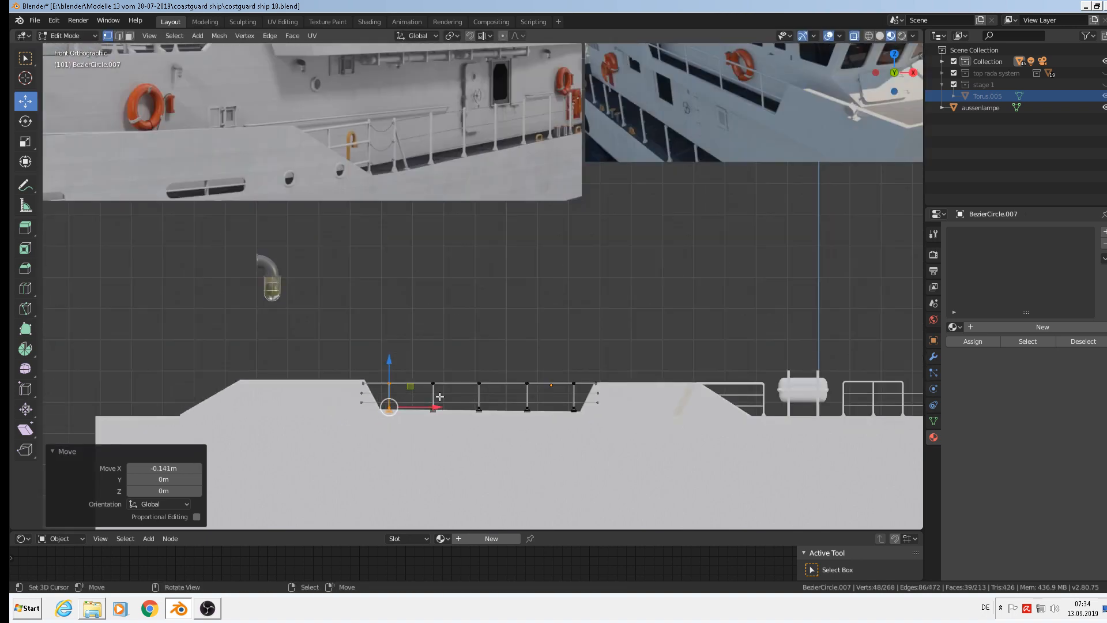
key("Tab")
scroll(439, 397, "down", 3)
middle_click_drag(521, 407, 404, 446)
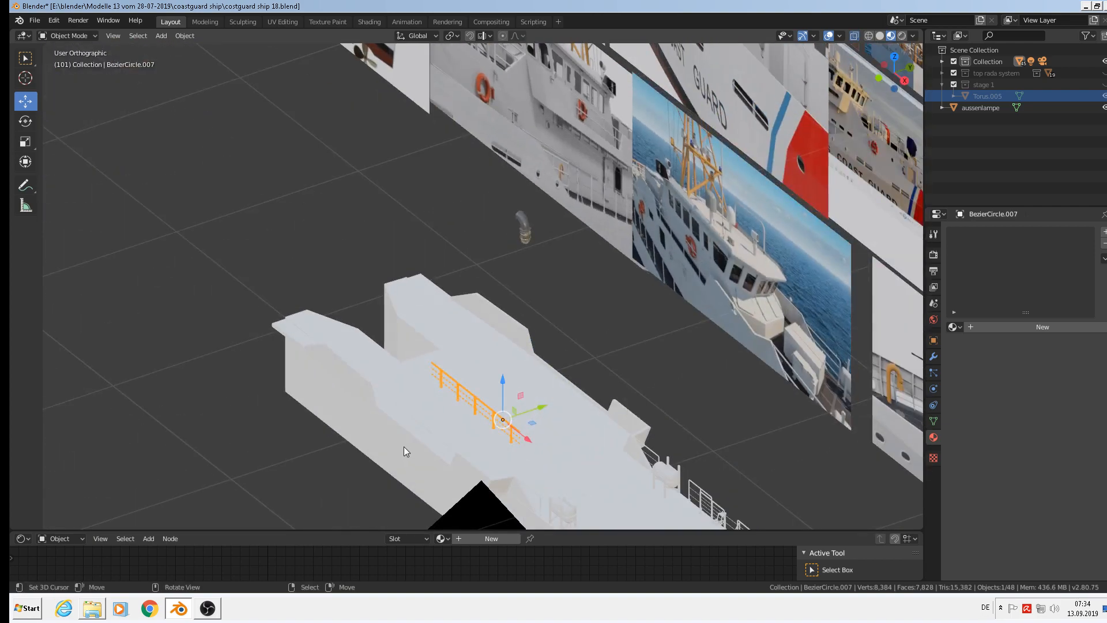
scroll(404, 446, "up", 3)
key("g")
key("y")
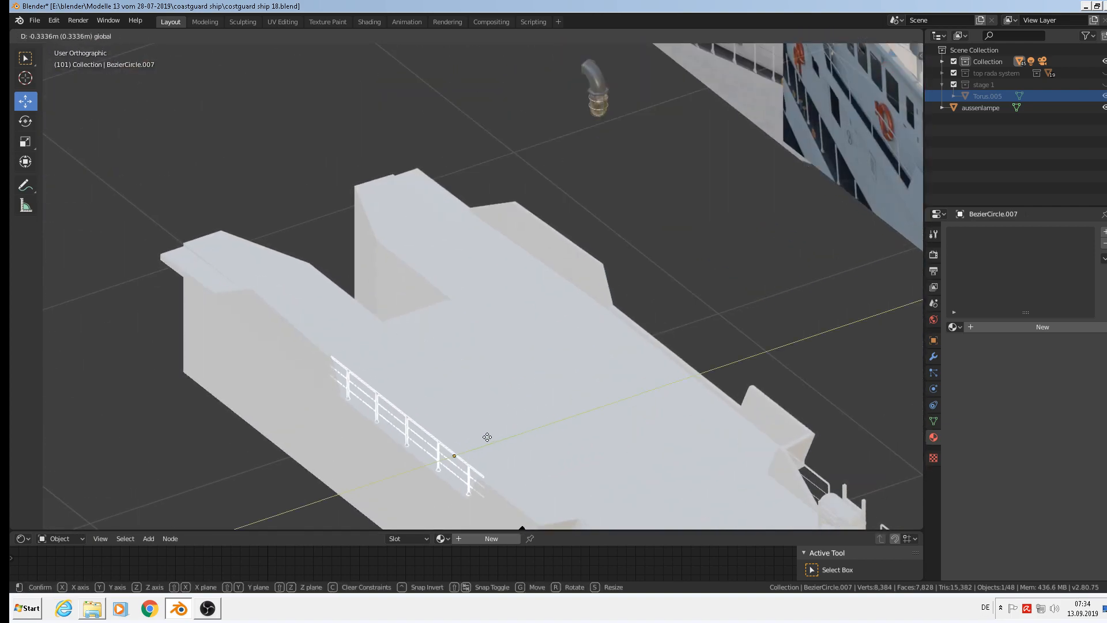
left_click(487, 437)
Nudge the railing another -0.0059 m along Y to line it up with the hull's outer edge
middle_click_drag(486, 438, 682, 328)
scroll(501, 229, "up", 4)
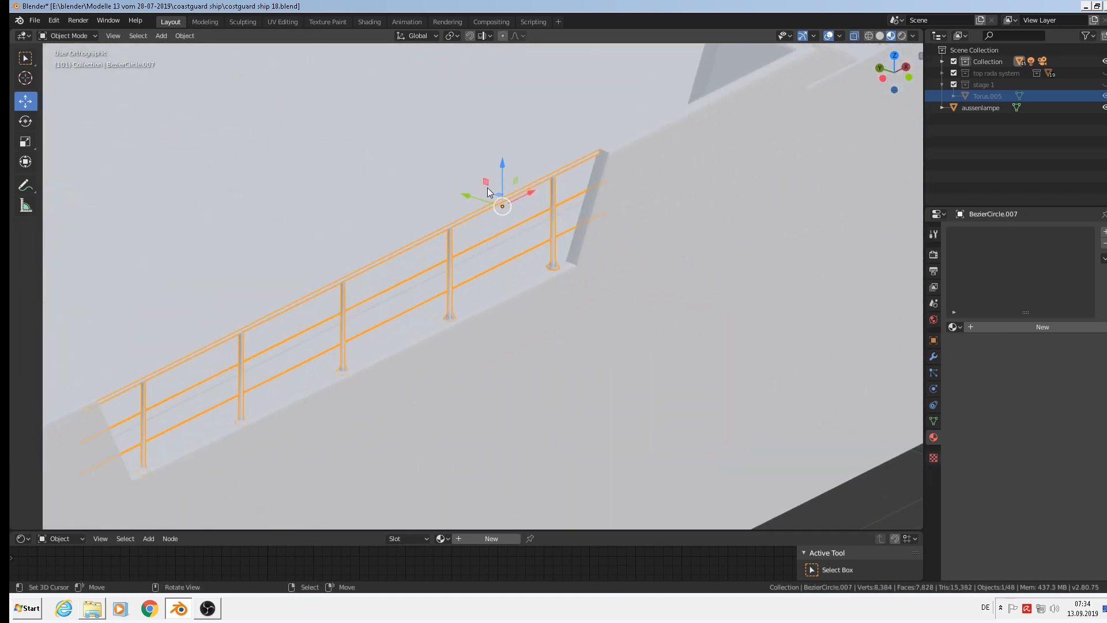
left_click_drag(467, 196, 472, 199)
scroll(473, 198, "down", 1)
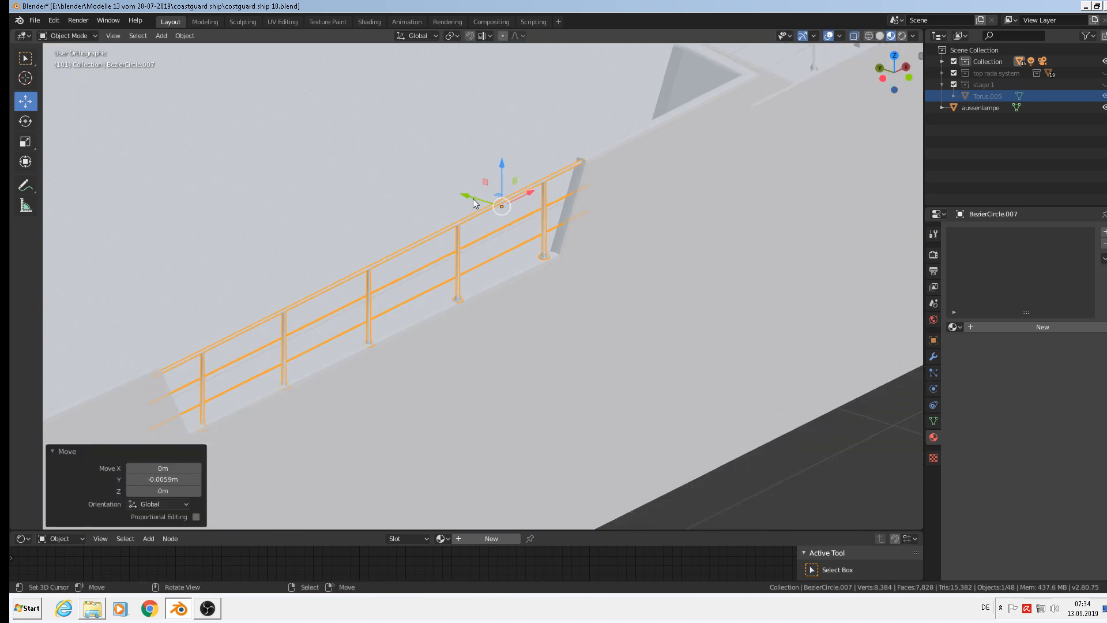
Duplicate the railing and move the copy 0.868 m along Y onto the opposite deck edge
middle_click_drag(438, 248, 314, 228)
scroll(375, 266, "down", 5)
middle_click_drag(381, 273, 313, 366)
scroll(371, 284, "up", 2)
middle_click_drag(371, 285, 350, 299)
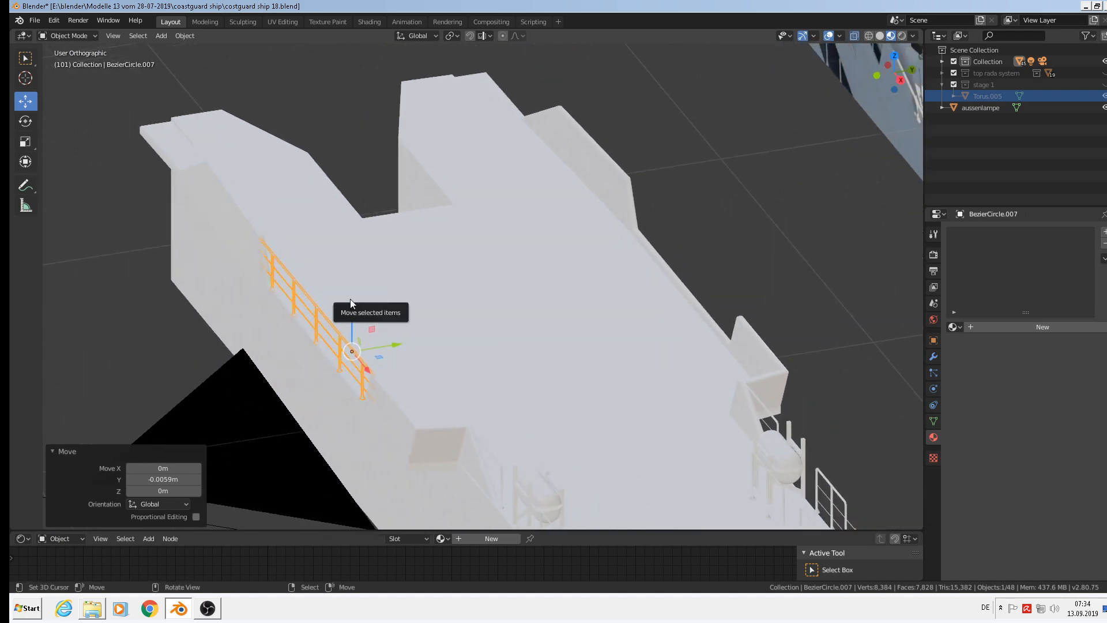
key("shift+d")
right_click(387, 307)
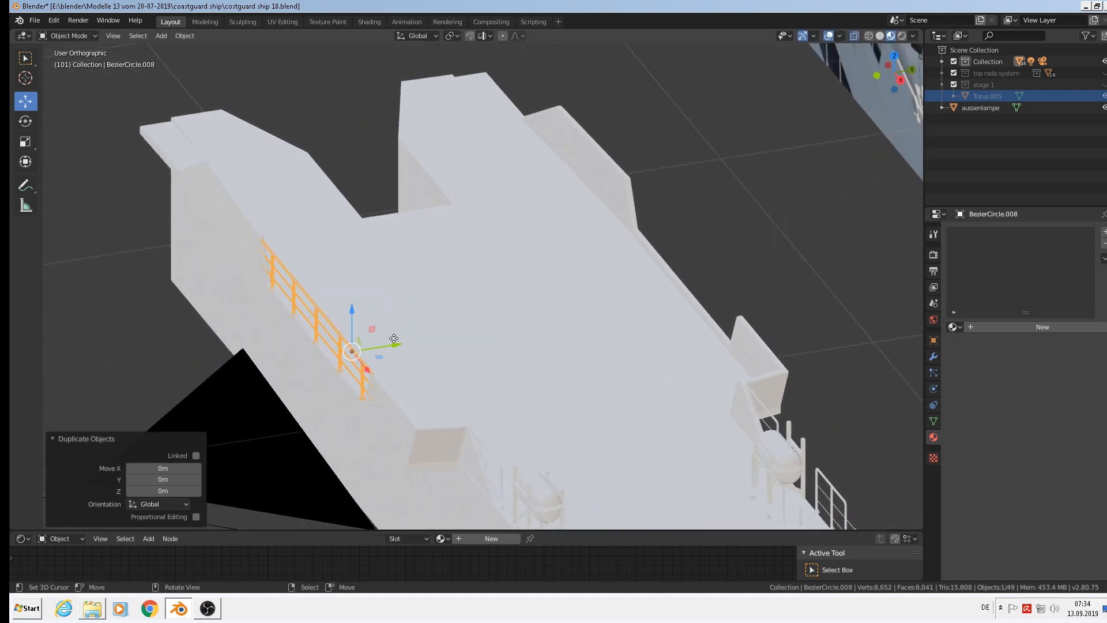
left_click_drag(394, 338, 757, 259)
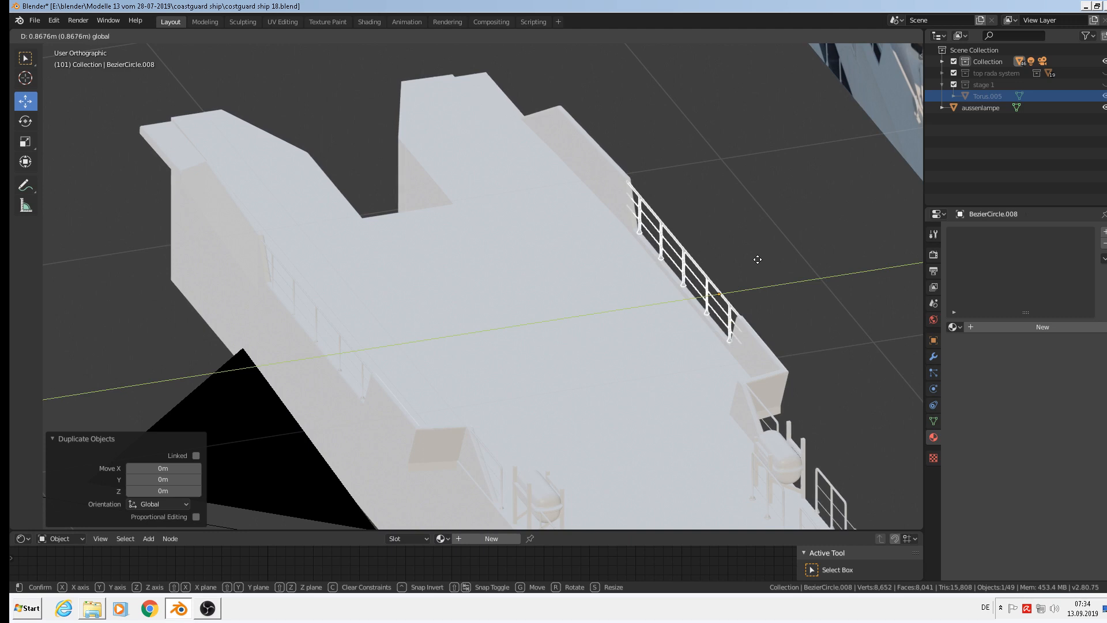
left_click(758, 259)
Move the copied railing -0.00155 m along Z to seat its post feet on the deck edge
scroll(748, 262, "up", 5)
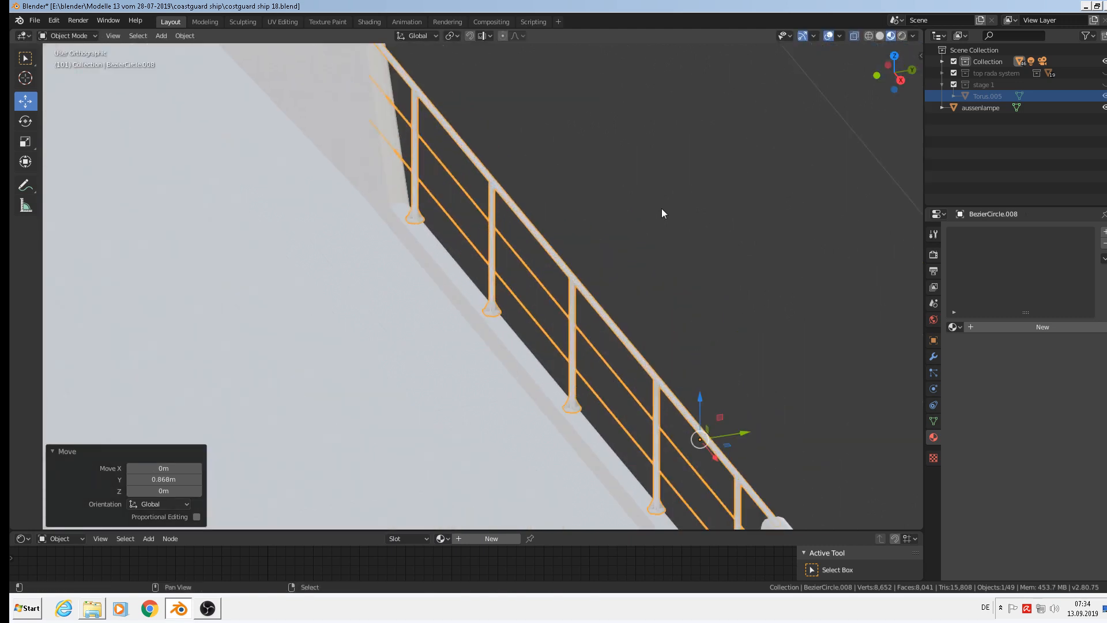
middle_click_drag(661, 209, 561, 229, "shift")
left_click_drag(636, 167, 634, 168)
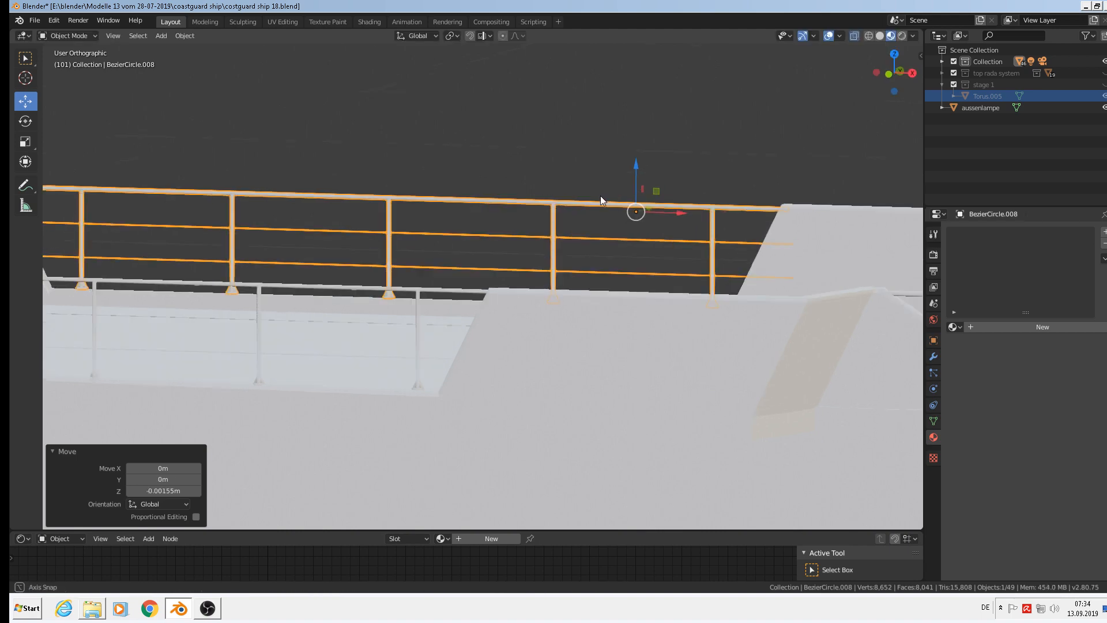
Select the original railing on the near deck edge and raise it 0.00338 m along Z
middle_click_drag(600, 195, 568, 196)
scroll(568, 196, "down", 3)
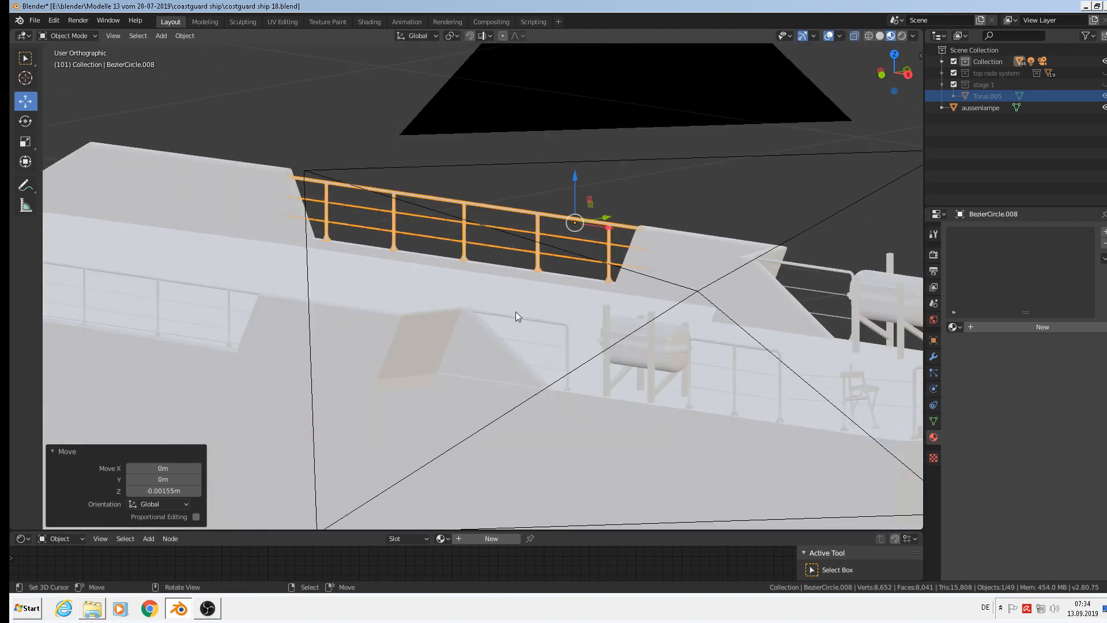
middle_click_drag(433, 357, 611, 244, "shift")
scroll(361, 210, "up", 2)
middle_click_drag(361, 211, 407, 210)
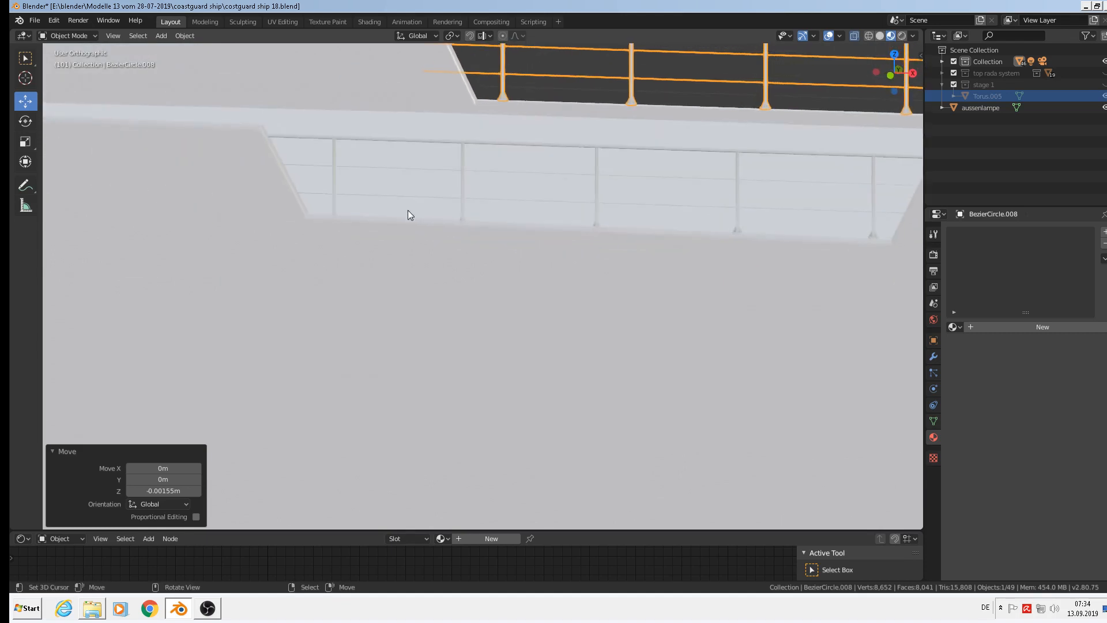
left_click(470, 217)
left_click(460, 215)
middle_click_drag(470, 250, 444, 299)
scroll(507, 222, "up", 2)
scroll(444, 299, "down", 2)
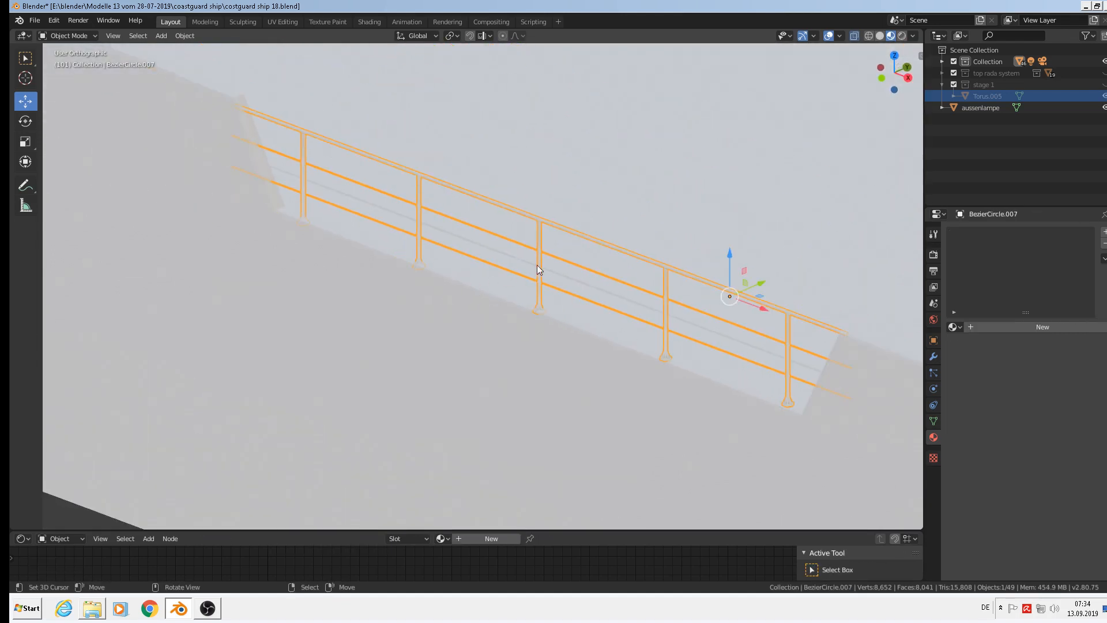
left_click_drag(728, 254, 724, 247)
Lower the near railing slightly along Z so its post feet meet the deck edge, and deselect it
middle_click_drag(724, 247, 655, 280)
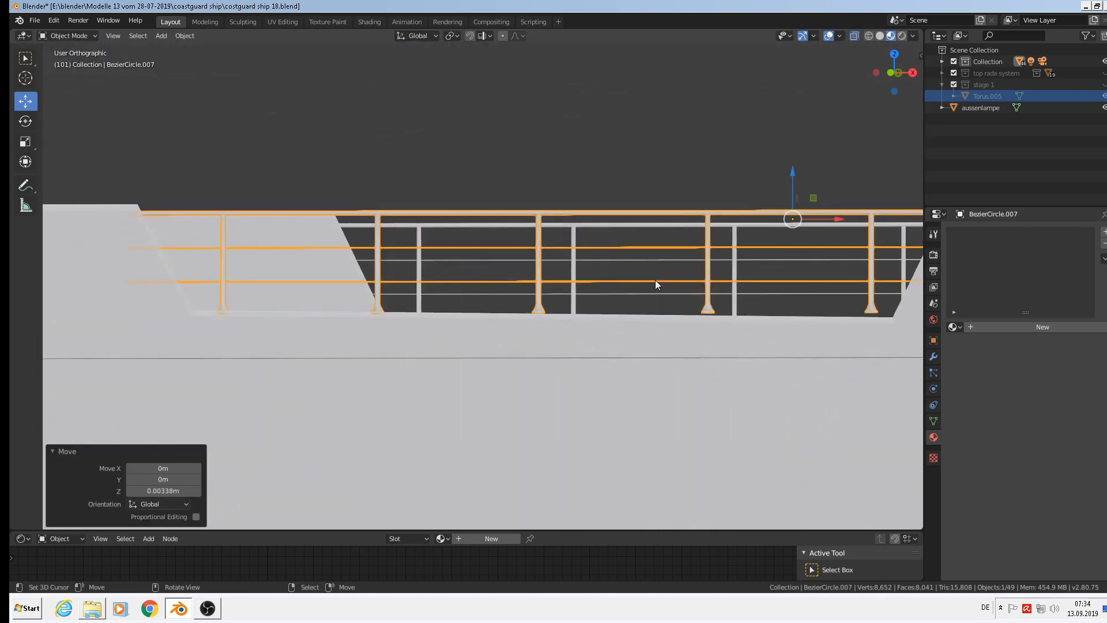
left_click_drag(790, 174, 794, 179)
middle_click_drag(795, 178, 346, 246)
left_click(659, 336)
Save the ship scene to its current file
scroll(640, 348, "down", 1)
scroll(683, 365, "down", 3)
scroll(467, 282, "down", 3)
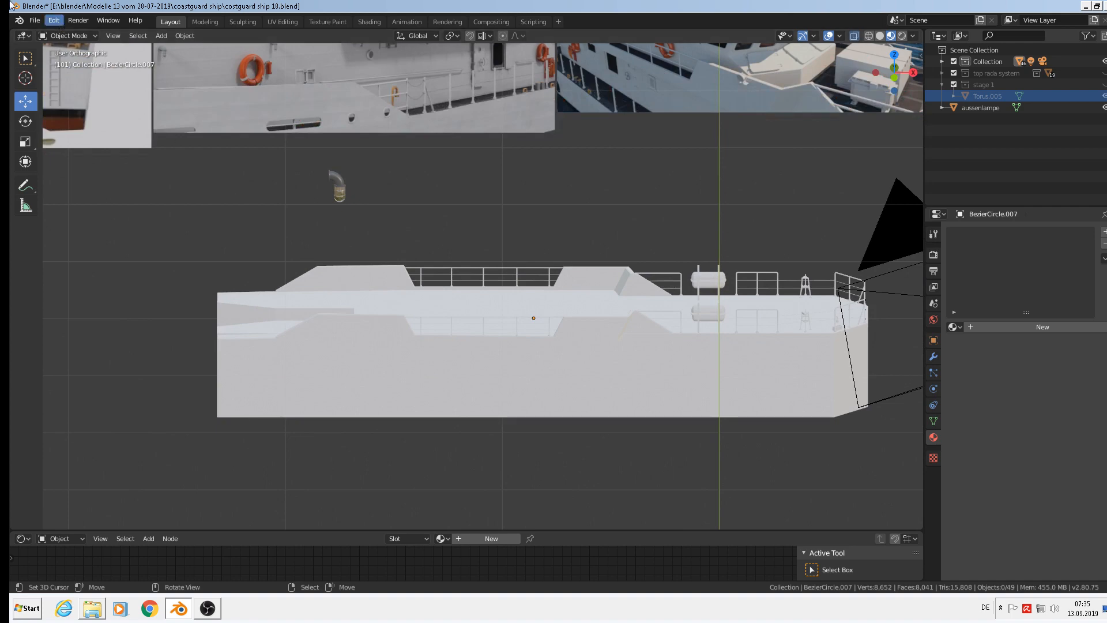
left_click(40, 19)
left_click(42, 95)
Examine the reference photos for the railings around the raised aft deck and its sloped side walls
scroll(492, 173, "down", 1)
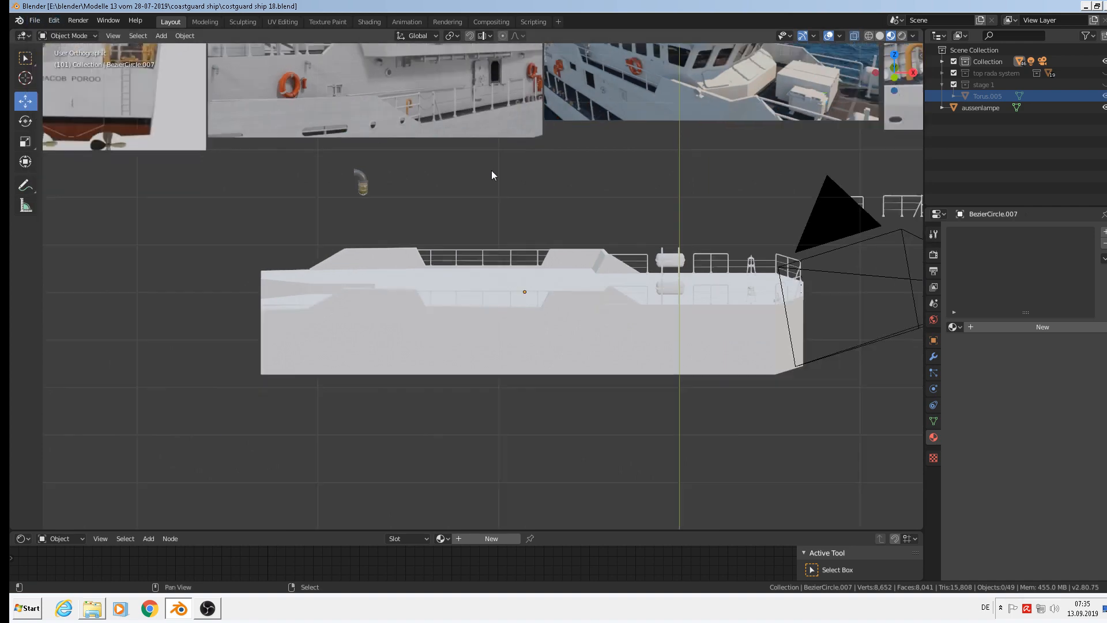
middle_click_drag(492, 173, 577, 290, "shift")
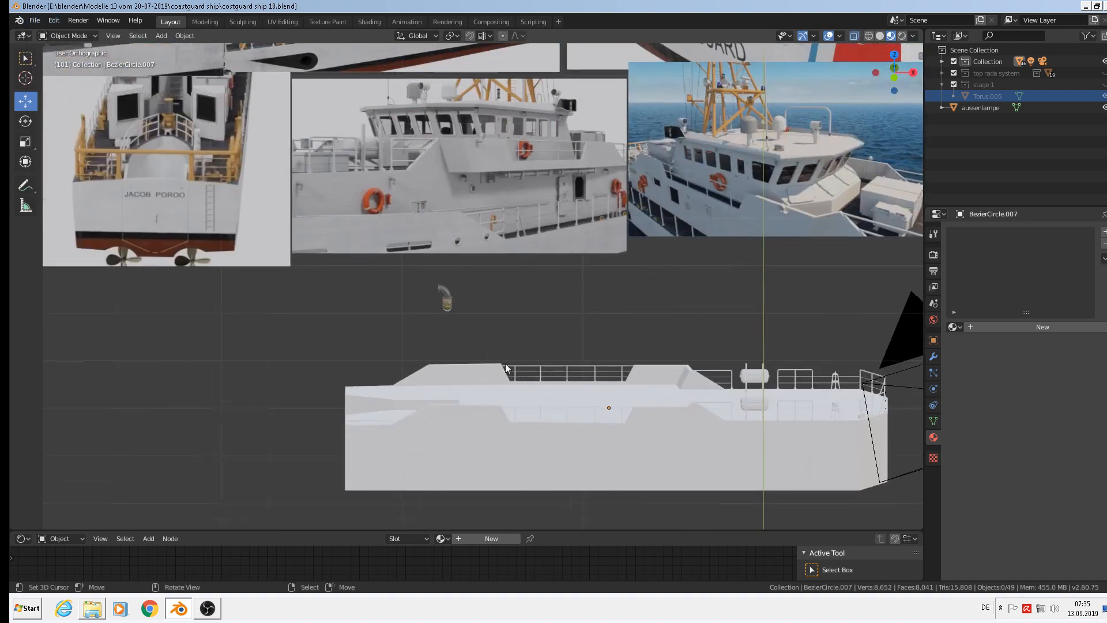
scroll(505, 366, "down", 3)
middle_click_drag(328, 278, 480, 293, "shift")
scroll(508, 158, "up", 3)
scroll(556, 159, "up", 4)
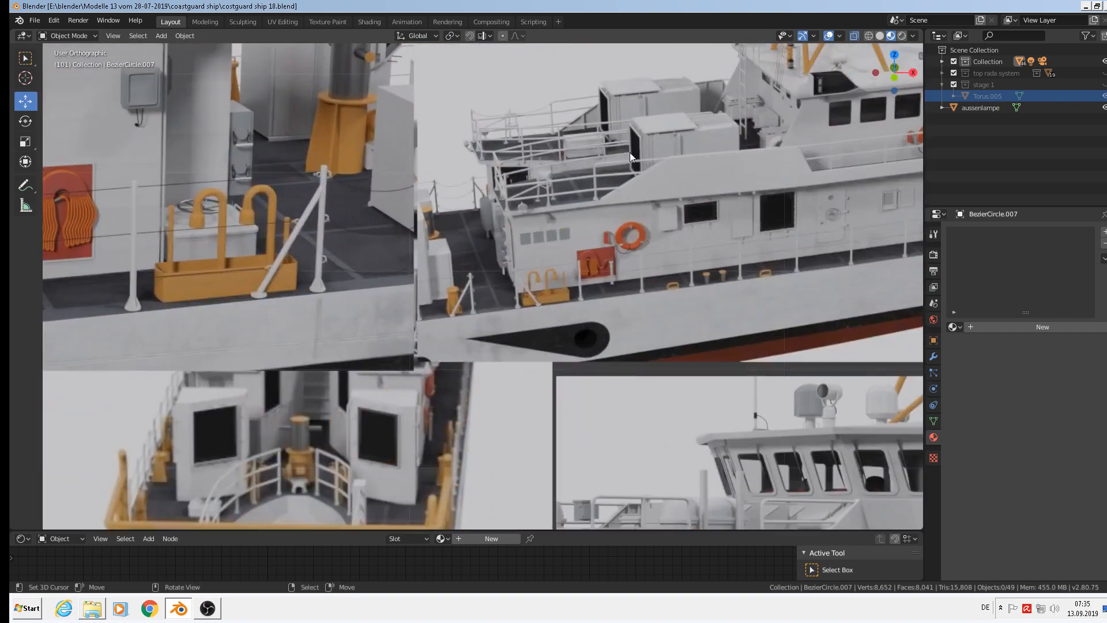
scroll(630, 152, "up", 1)
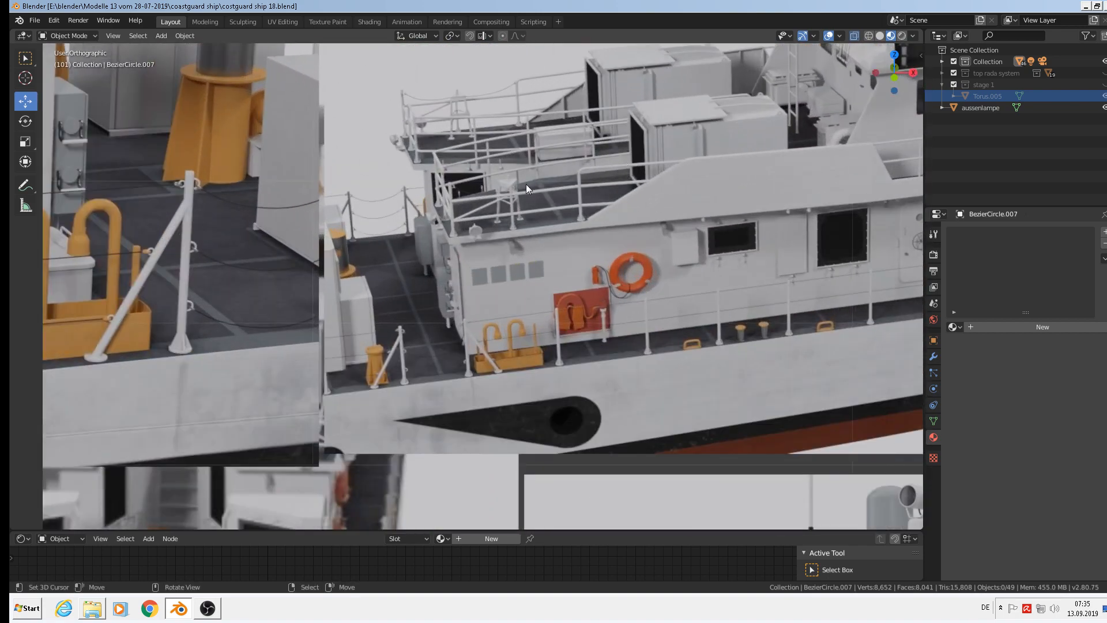
Open the mesh of the near-side midship railing for editing, using the reference photo of the ship's railings as a guide
scroll(518, 219, "up", 3)
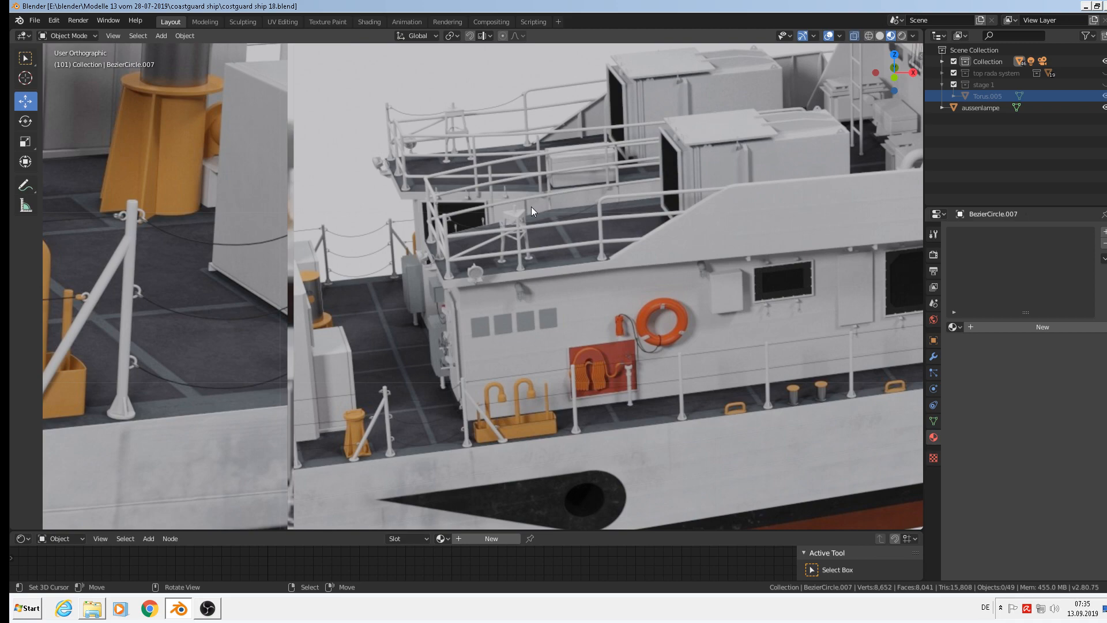
scroll(531, 206, "down", 8)
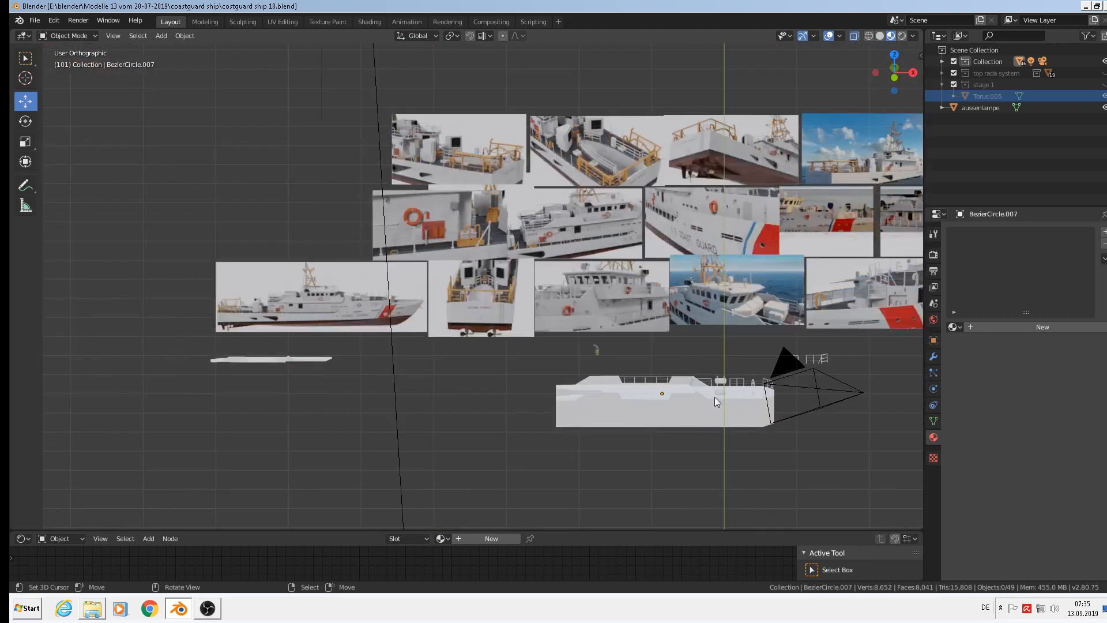
scroll(769, 373, "up", 3)
scroll(782, 415, "up", 2)
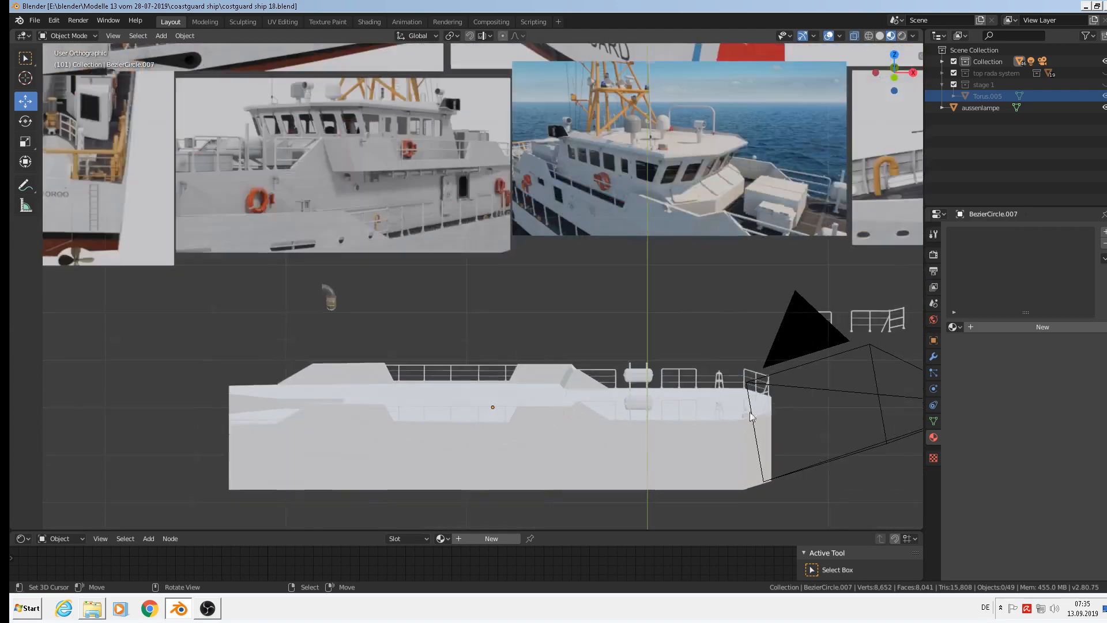
middle_click_drag(751, 412, 715, 402)
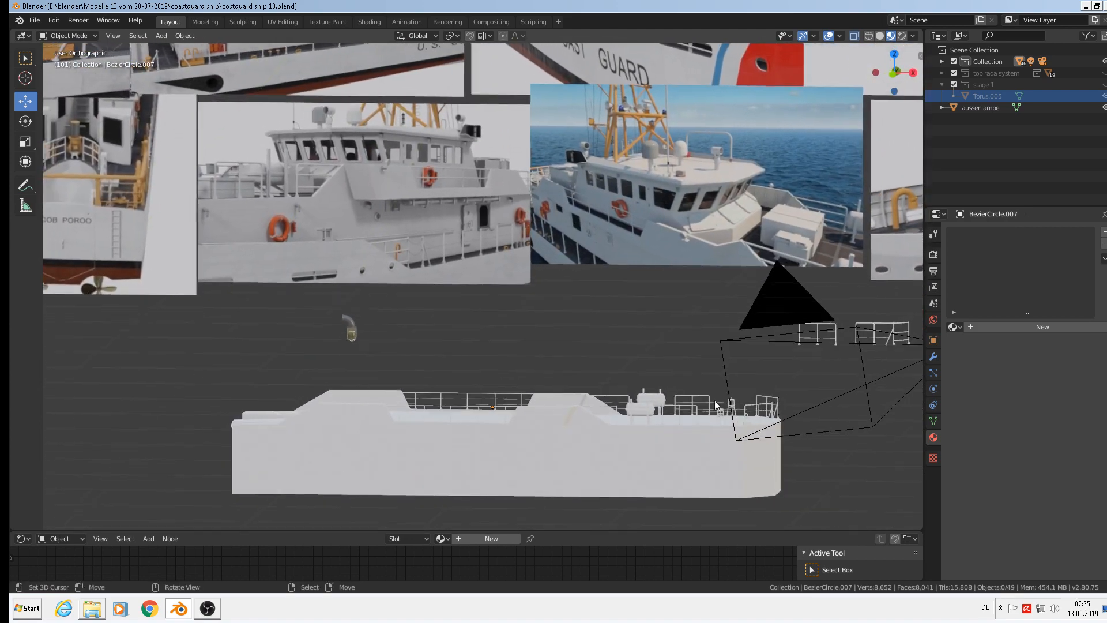
scroll(510, 417, "up", 8)
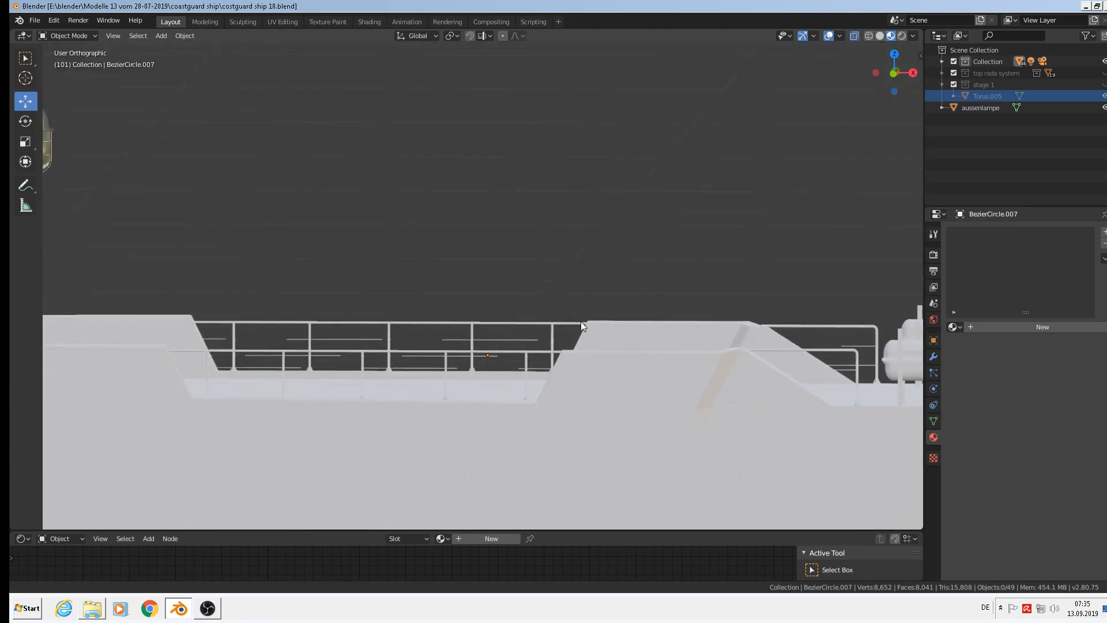
scroll(397, 334, "up", 1)
right_click(357, 341)
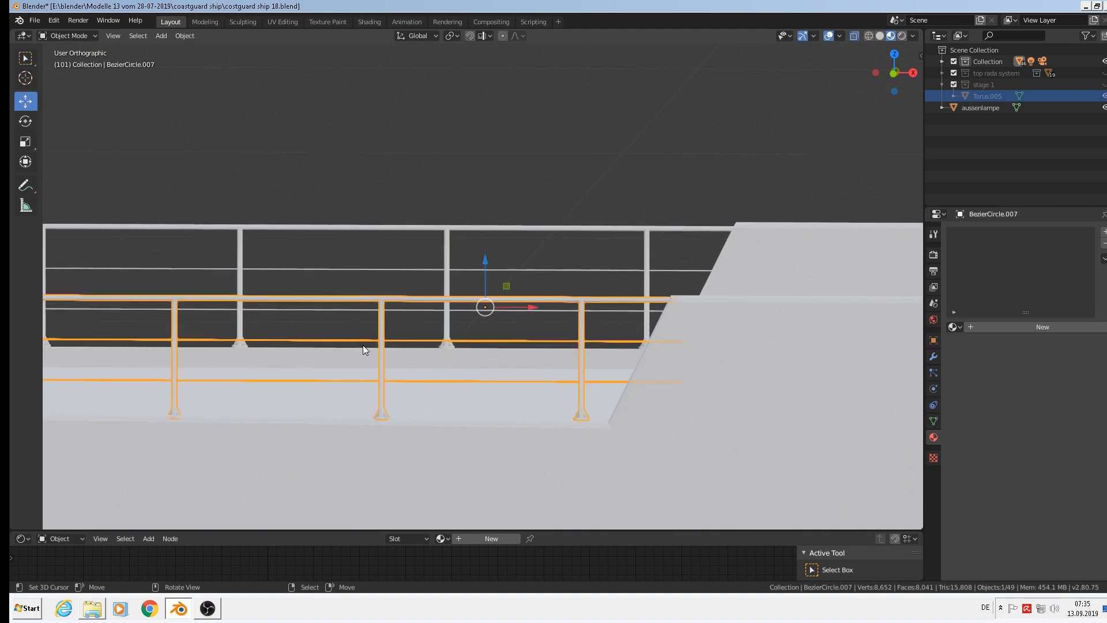
middle_click_drag(422, 296, 746, 161, "shift")
key("Tab")
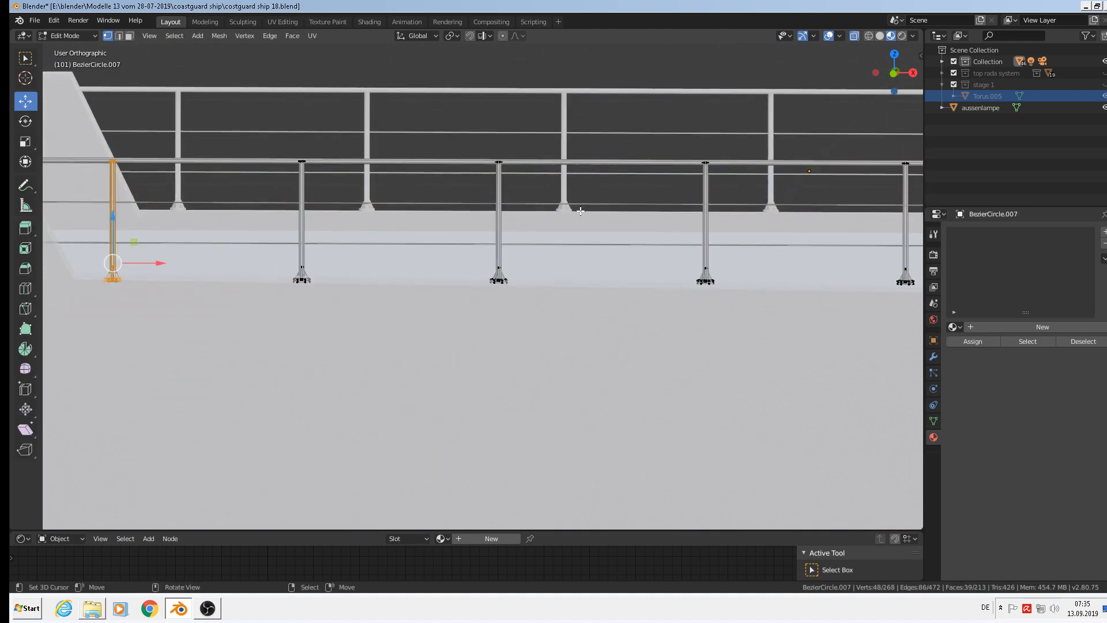
Delete both thin horizontal wires running between the posts of the near-side midship railing
scroll(568, 212, "up", 2)
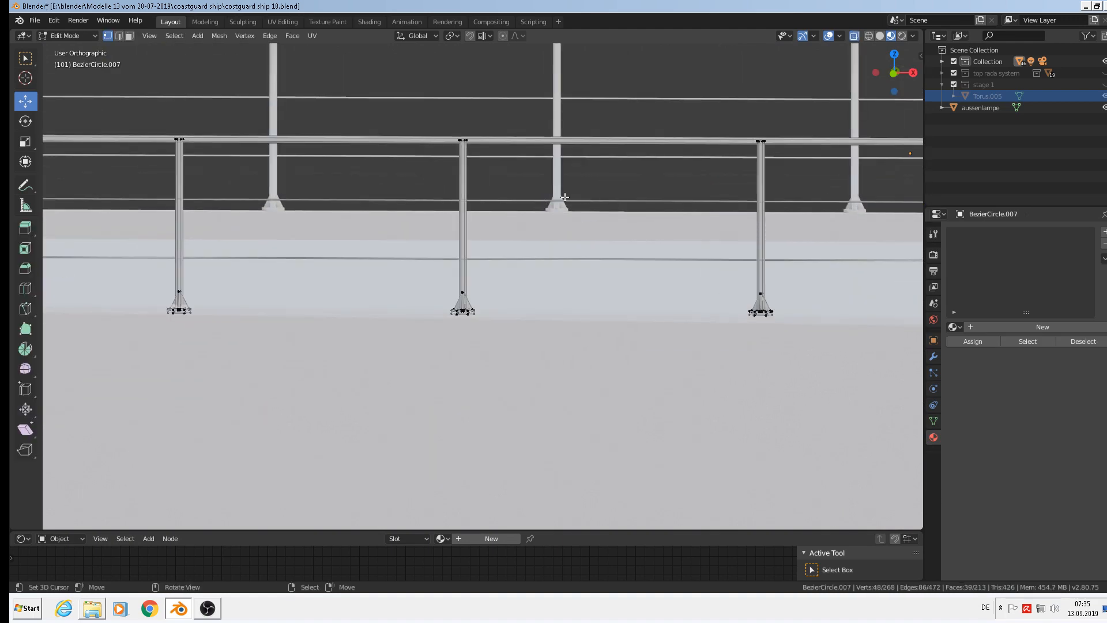
left_click(120, 35)
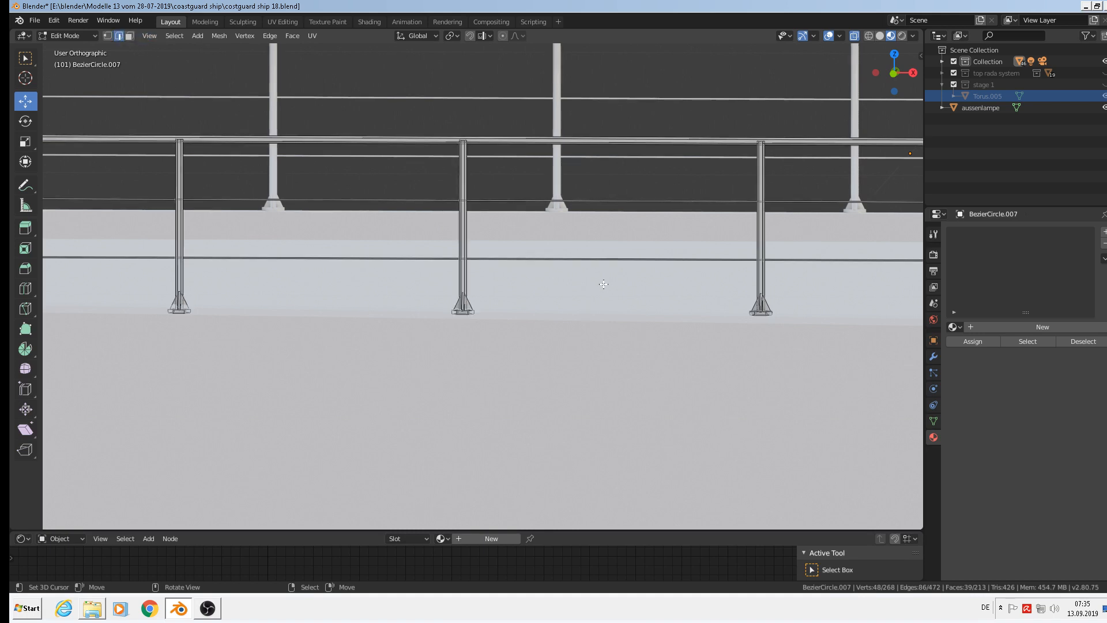
right_click(606, 202)
scroll(602, 217, "up", 3)
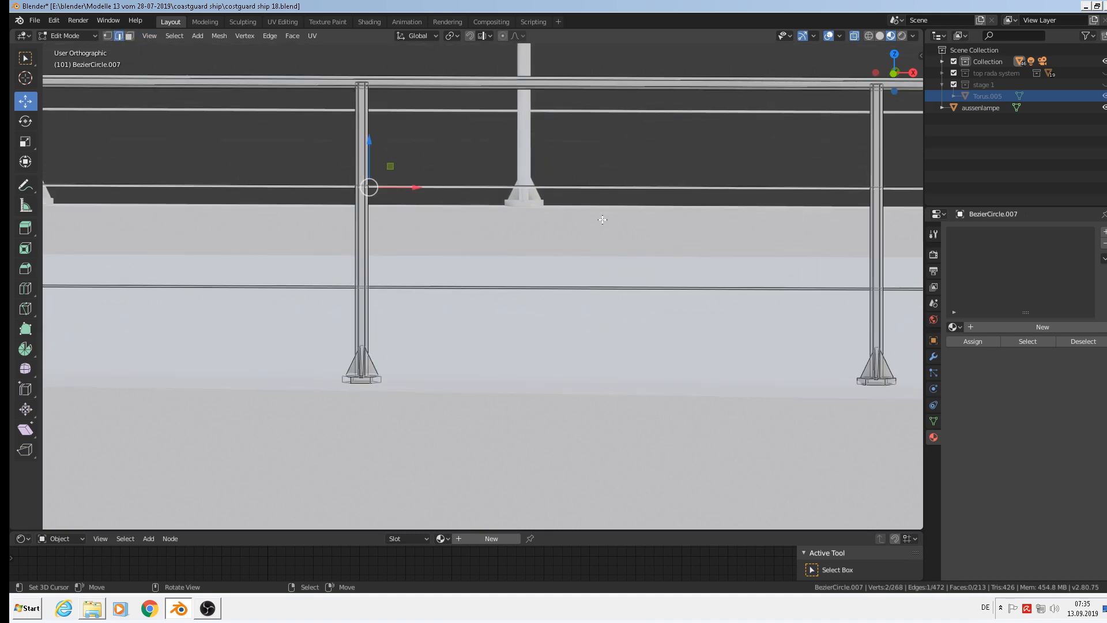
key("l")
key("x")
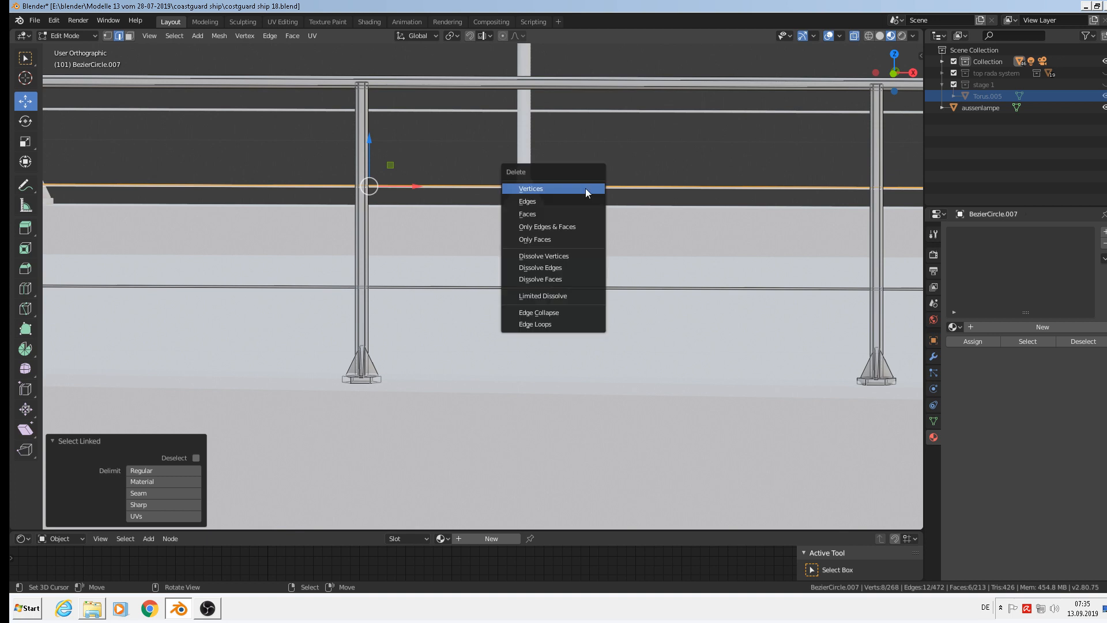
left_click(586, 188)
right_click(587, 290)
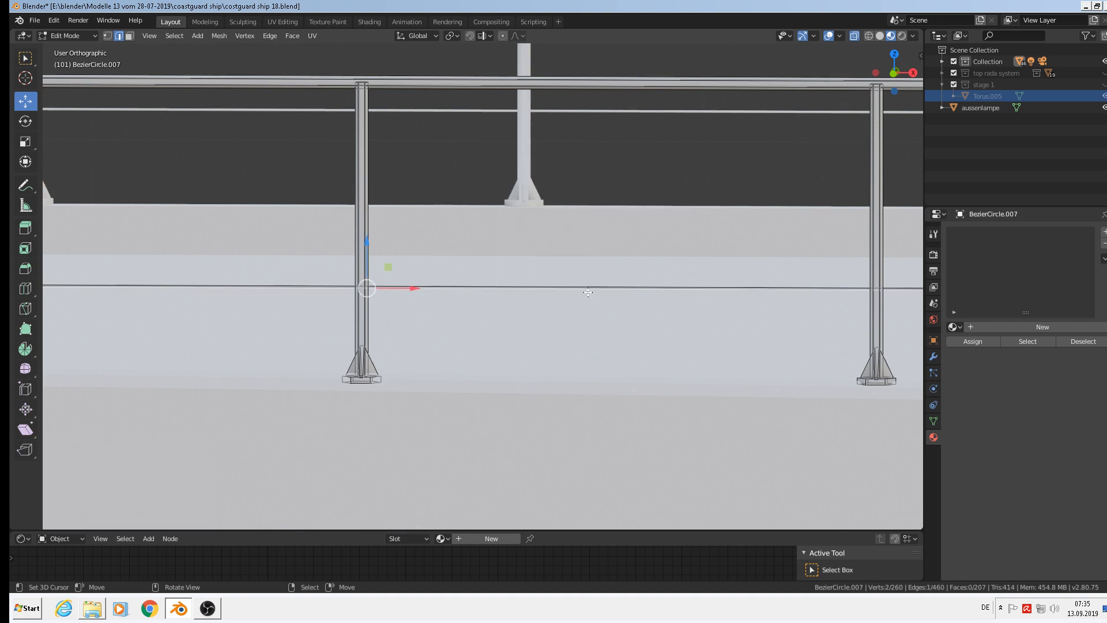
key("l")
key("x")
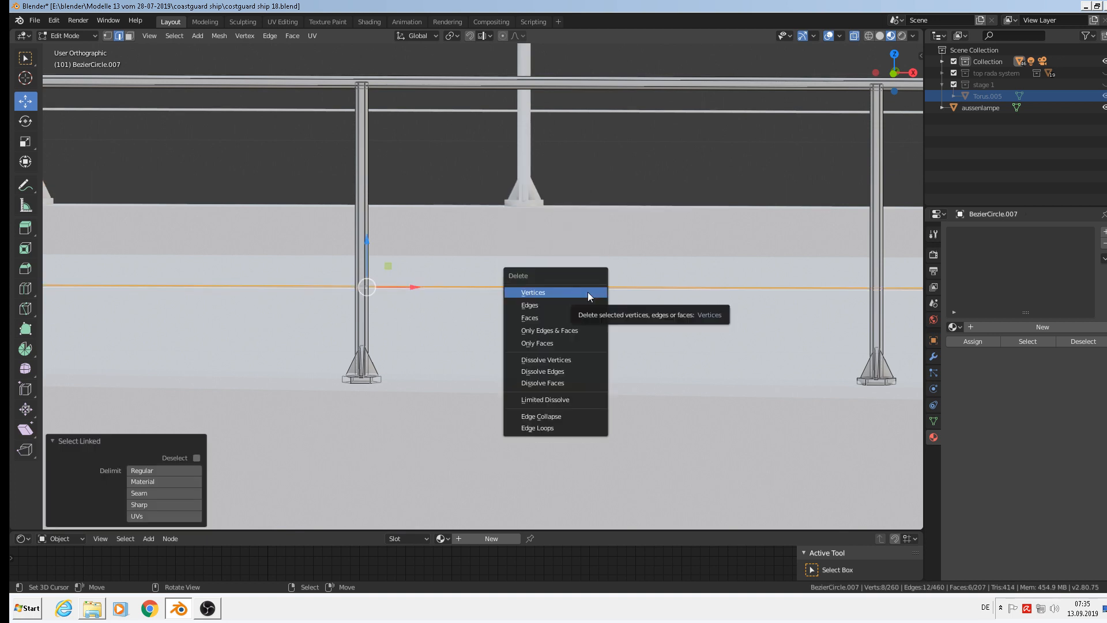
left_click(587, 292)
Duplicate the thick top rail and lower the copy along Z to form a horizontal rail between the posts
scroll(559, 219, "down", 2)
scroll(535, 153, "down", 2)
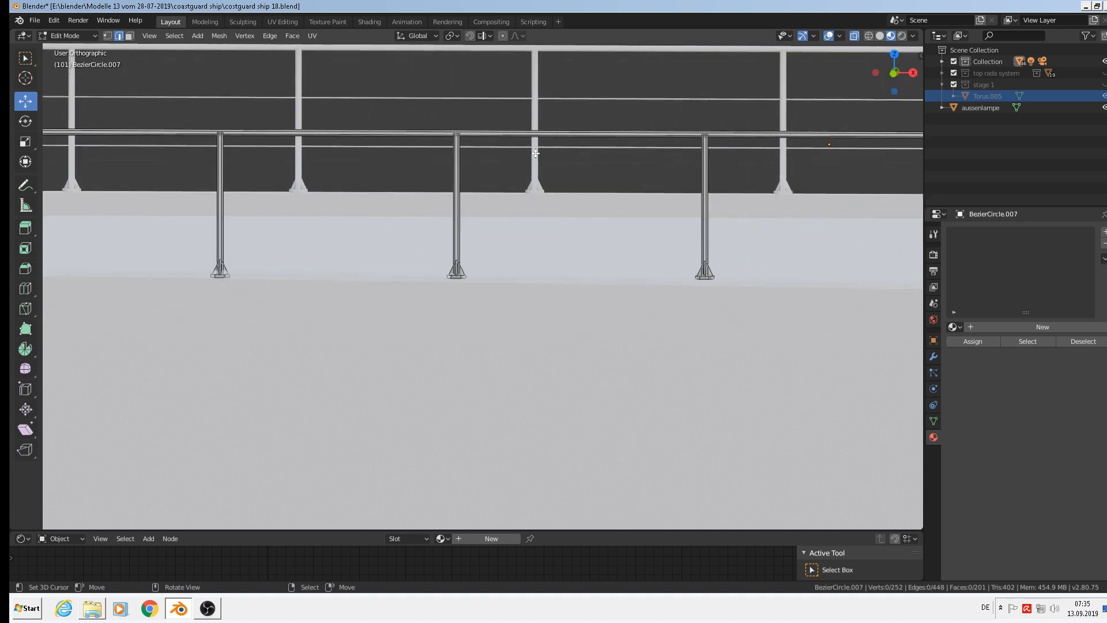
left_click(542, 135)
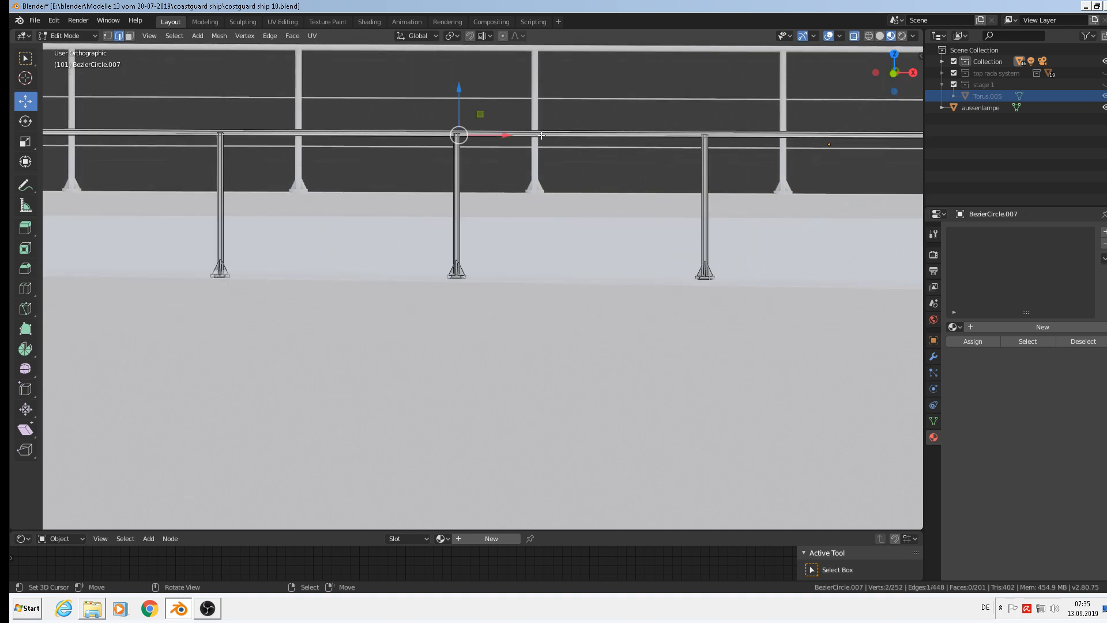
key("l")
scroll(542, 155, "down", 3)
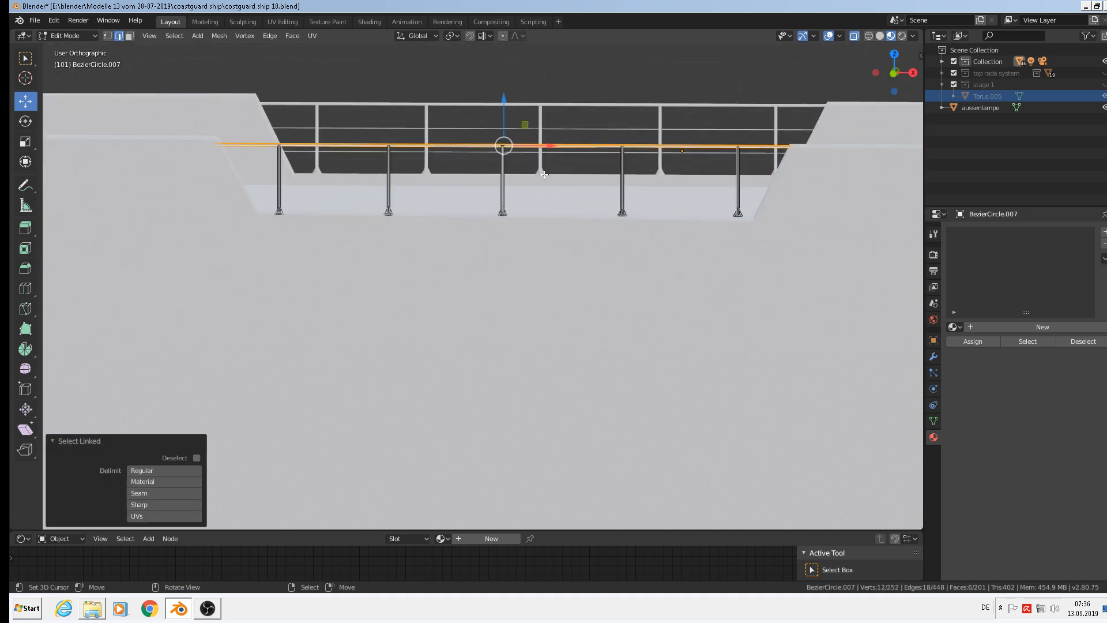
scroll(543, 174, "up", 2)
key("shift+d")
key("Escape")
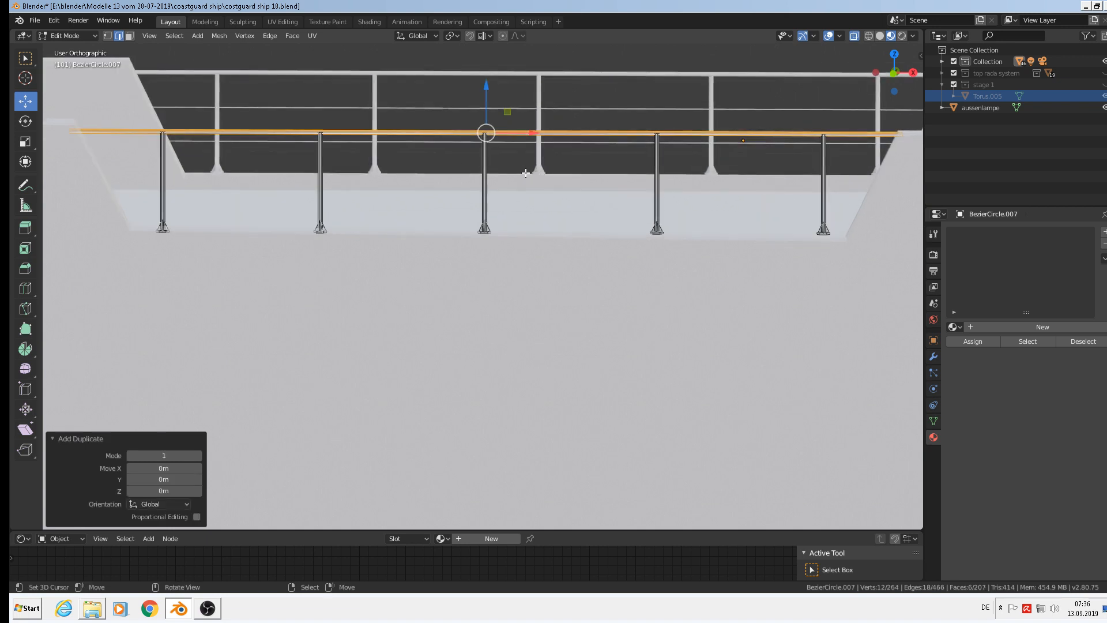
left_click_drag(486, 88, 487, 161)
Duplicate the rail again, place the copy as the remaining lower rail, and leave mesh editing
key("shift+d")
key("Escape")
scroll(506, 140, "down", 2)
key("Tab")
left_click(529, 95)
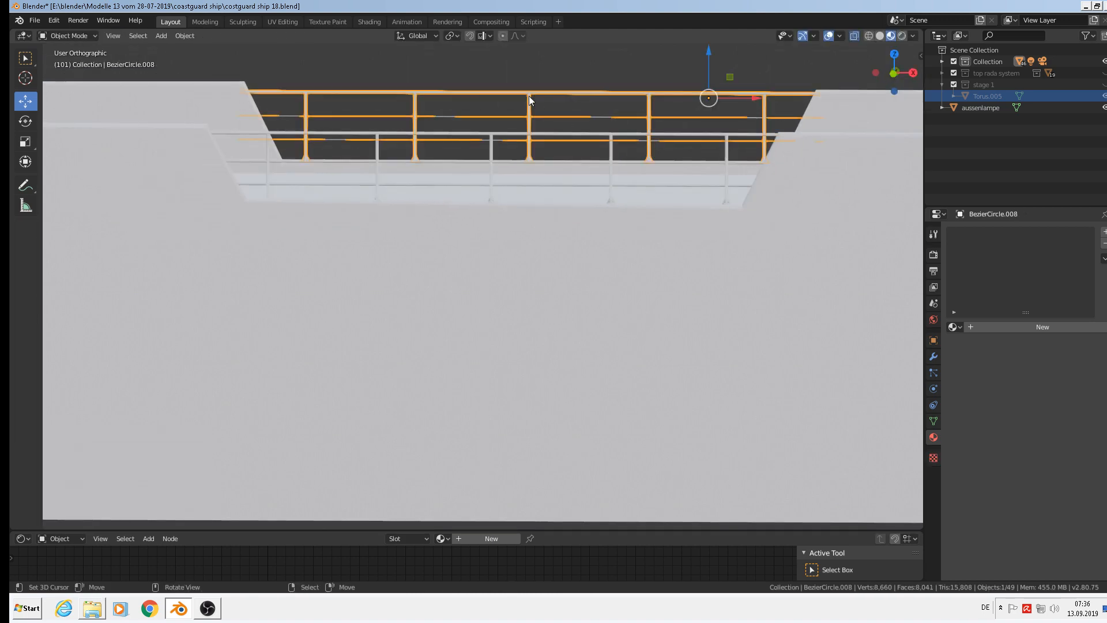
scroll(511, 134, "up", 2)
key("Tab")
key("Tab")
Raise the middle rail of the near-side midship railing slightly to even out the spacing between rails
right_click(486, 170)
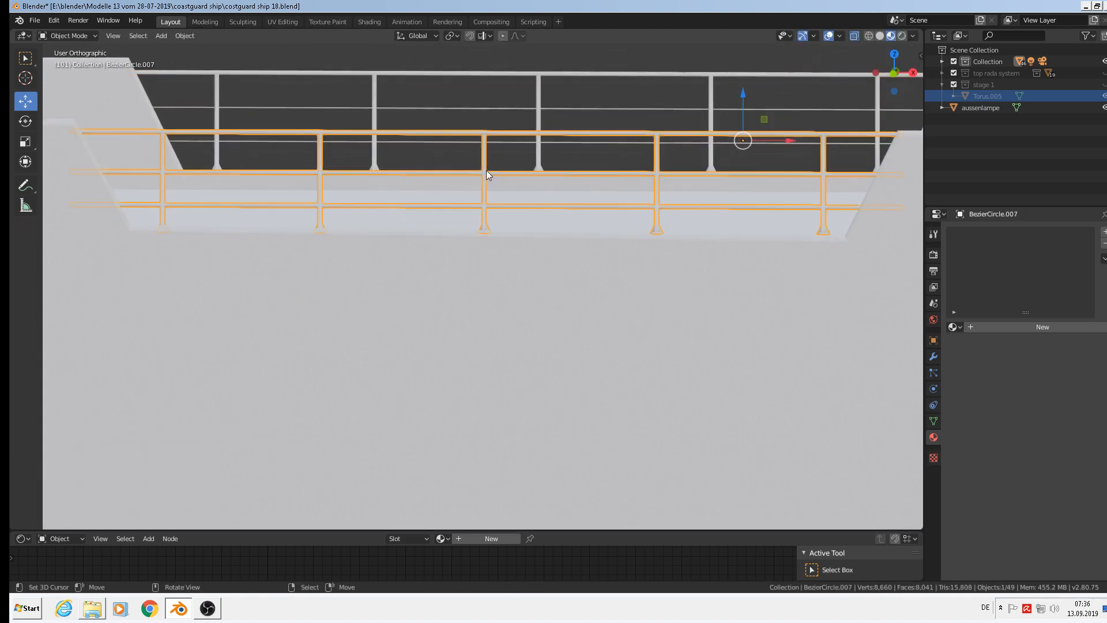
key("Tab")
key("alt+a")
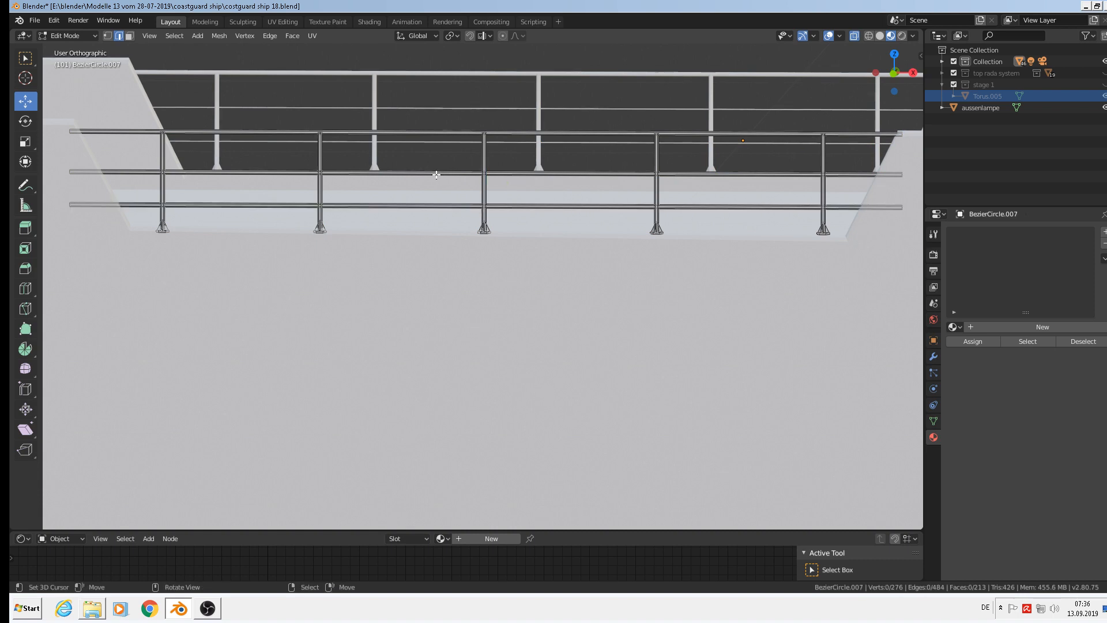
key("l")
left_click_drag(484, 135, 481, 127)
key("Tab")
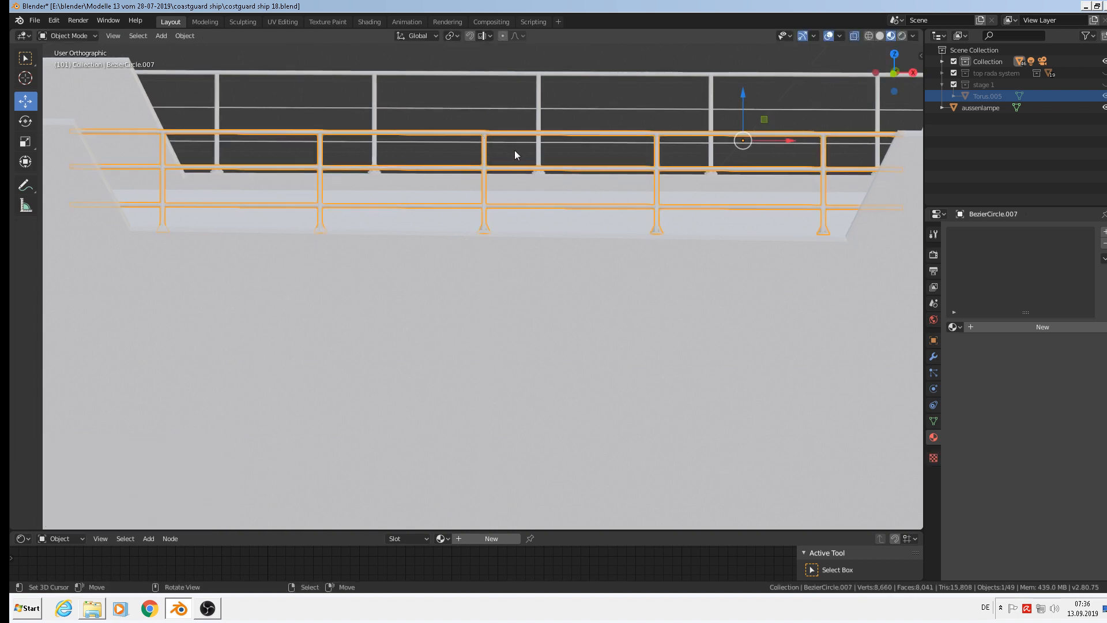
Delete the old far-side midship railing that still has thin wires
scroll(519, 138, "down", 4)
key("x")
left_click(545, 109)
Duplicate the reworked midship railing and move the copy 0.868 m along Y to the opposite side of the hull
middle_click_drag(547, 116, 362, 308)
left_click(414, 275)
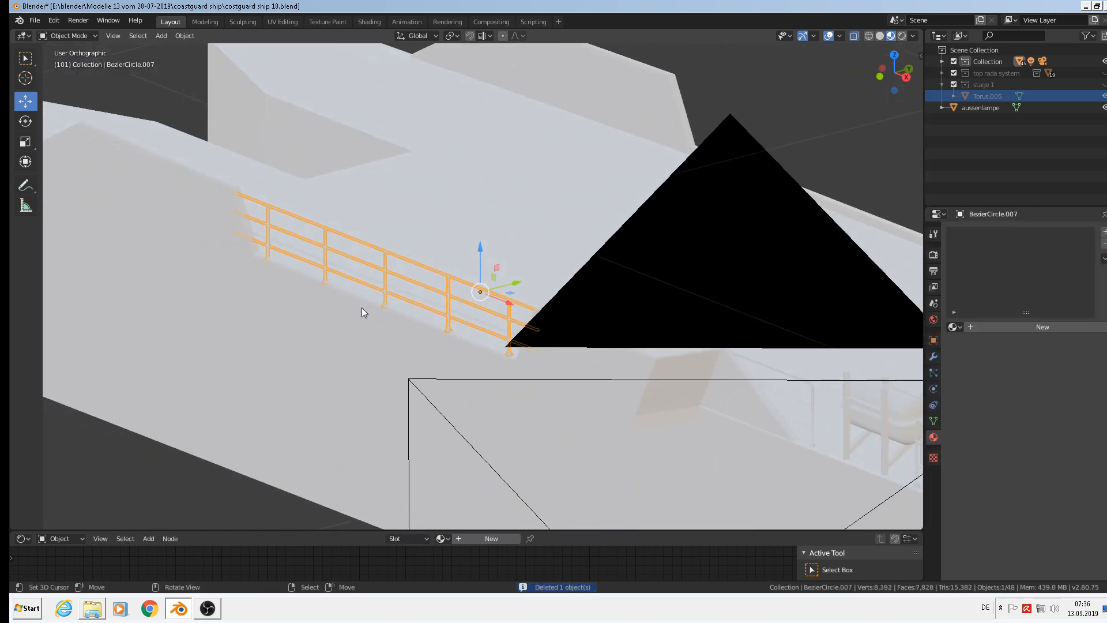
key("shift+d")
key("Escape")
key("g")
key("y")
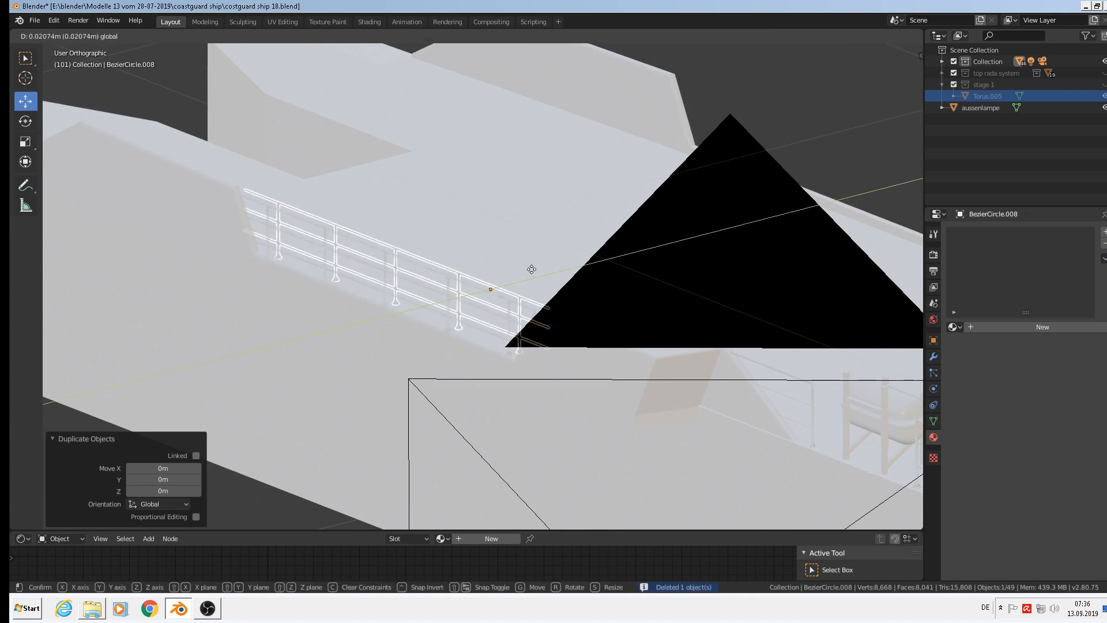
left_click(47, 83)
Examine the reference photos for the upper-deck railings beside the sloped bulwark
scroll(424, 249, "down", 5)
middle_click_drag(365, 292, 451, 274, "shift")
middle_click_drag(447, 273, 439, 495)
scroll(483, 266, "down", 2)
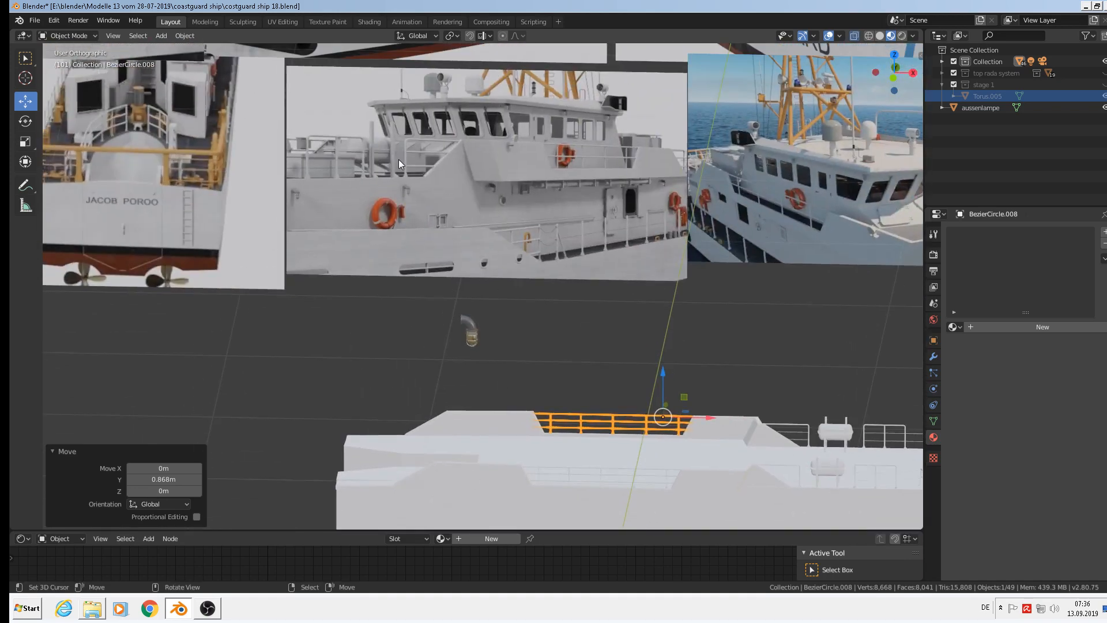
middle_click_drag(399, 160, 691, 387, "shift")
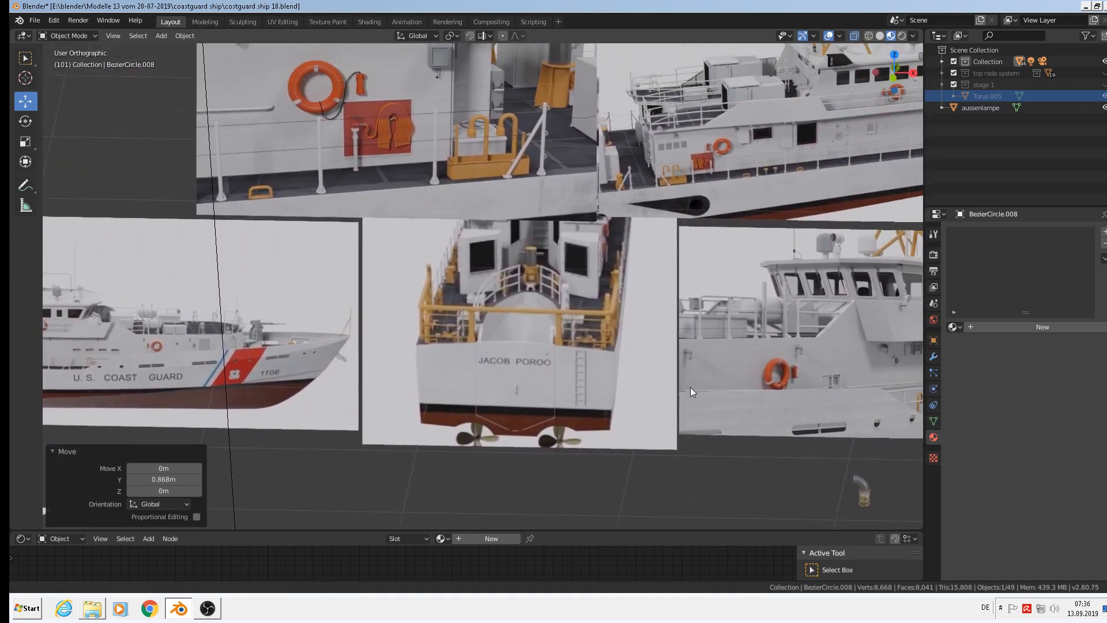
scroll(545, 343, "up", 6)
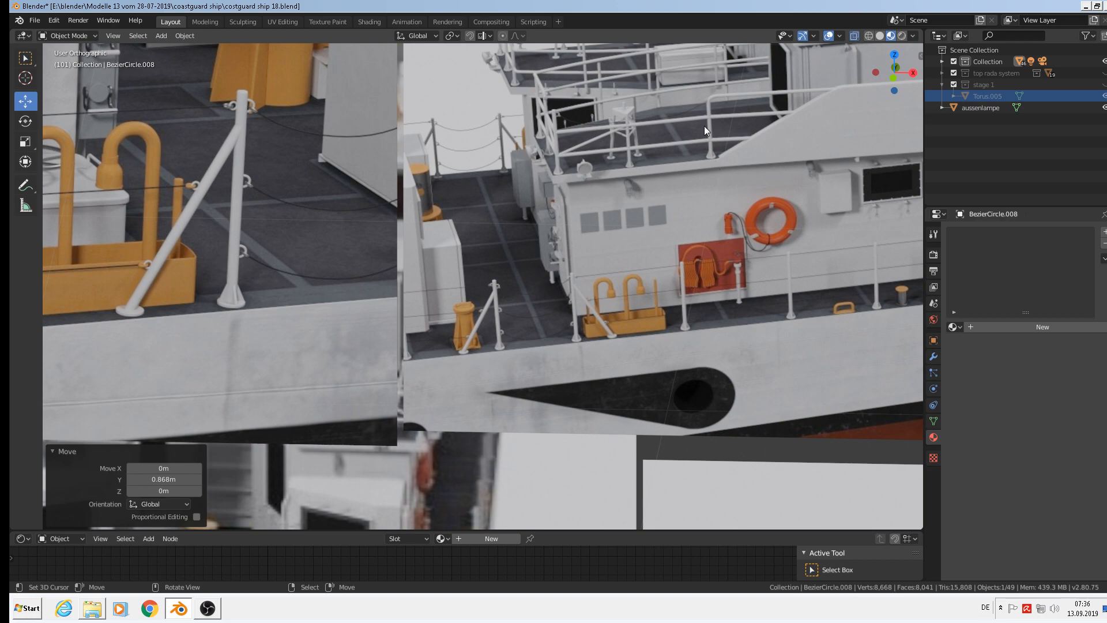
scroll(697, 194, "down", 7)
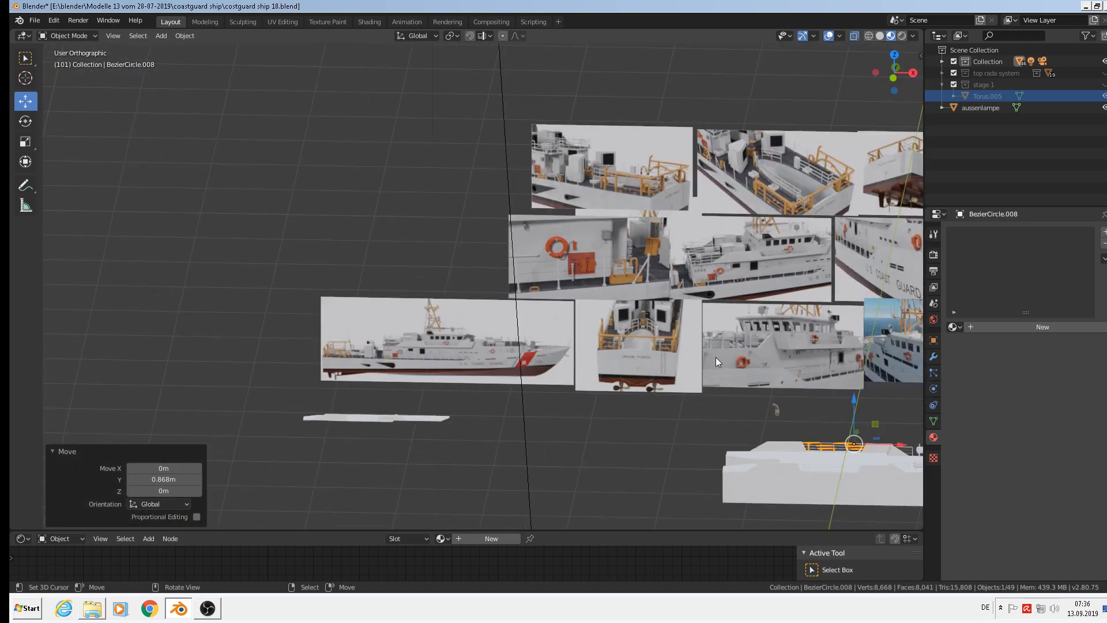
Duplicate the three-post railing section floating beside the ship and move the copy to the bulwark slope at the hull's −X end
middle_click_drag(715, 361, 340, 212, "shift")
scroll(485, 271, "up", 5)
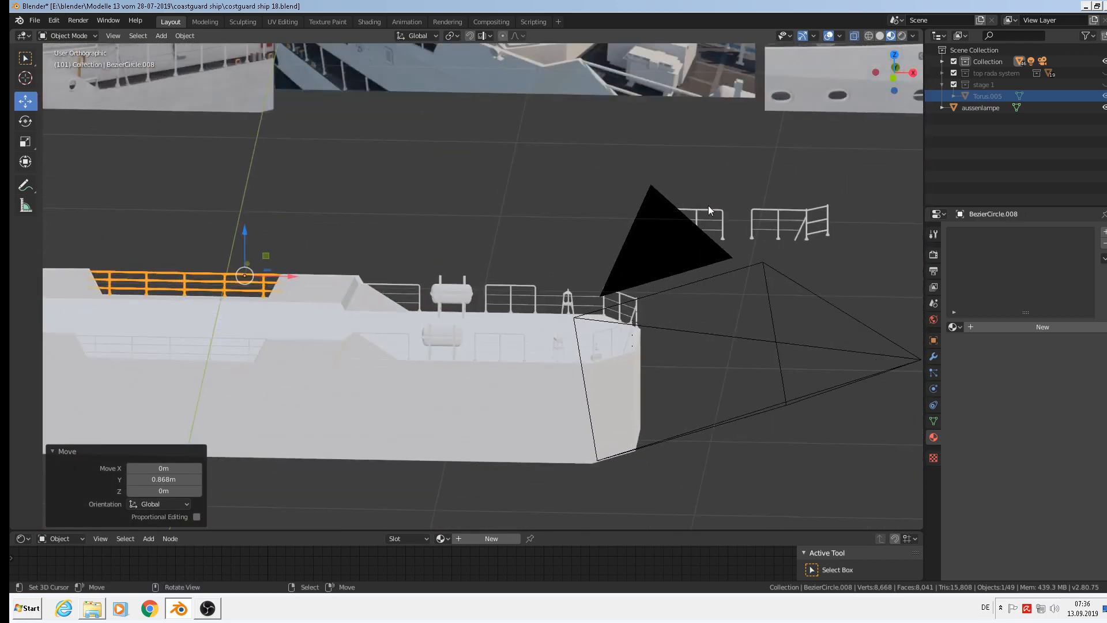
left_click(687, 223)
key("shift+d")
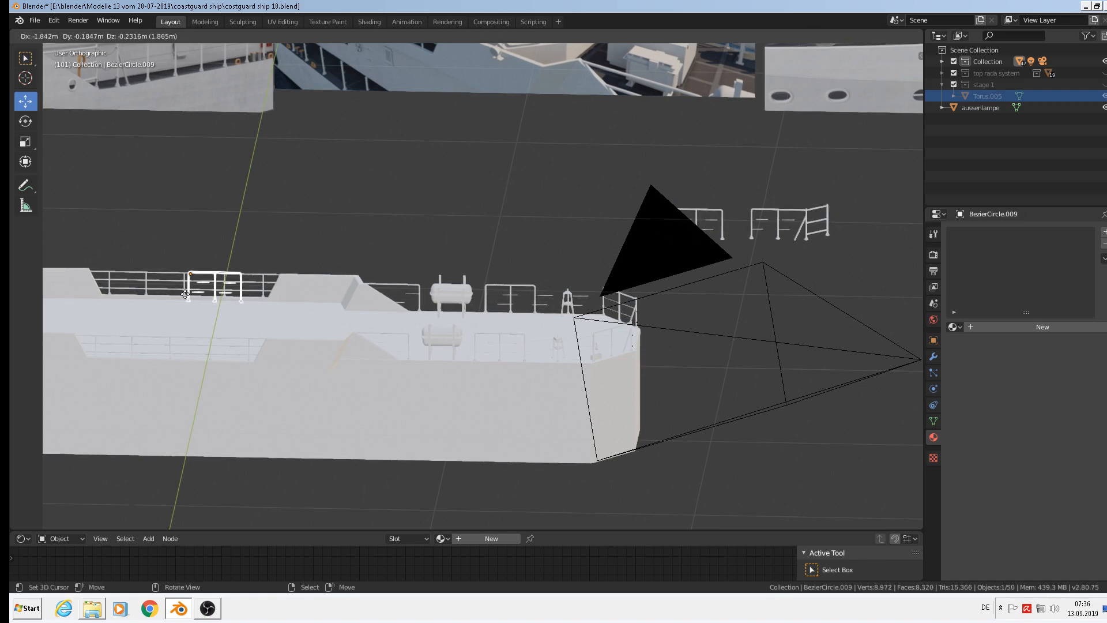
left_click(108, 317)
middle_click_drag(190, 282, 526, 234, "shift")
left_click_drag(531, 253, 340, 270)
middle_click_drag(340, 270, 362, 281)
key("g")
left_click(263, 251)
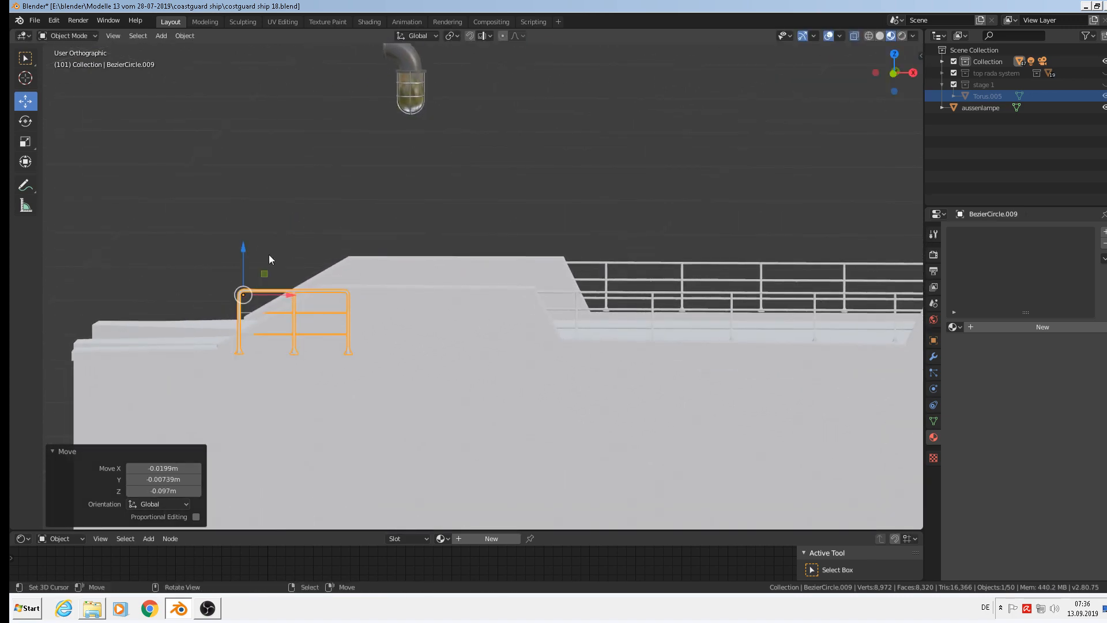
In front view, lower the copied railing 0.0134 m and shift it about 0.08 m toward −X so it spans the bulwark slope
key("KP_1")
scroll(340, 347, "up", 2)
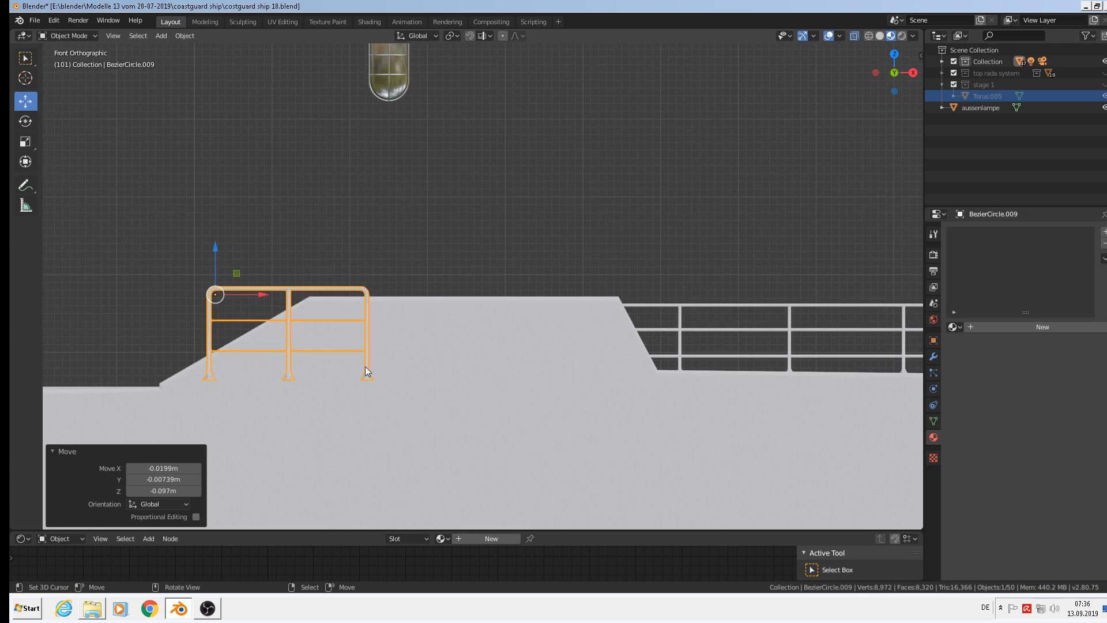
left_click_drag(219, 247, 212, 259)
middle_click_drag(395, 341, 628, 306, "shift")
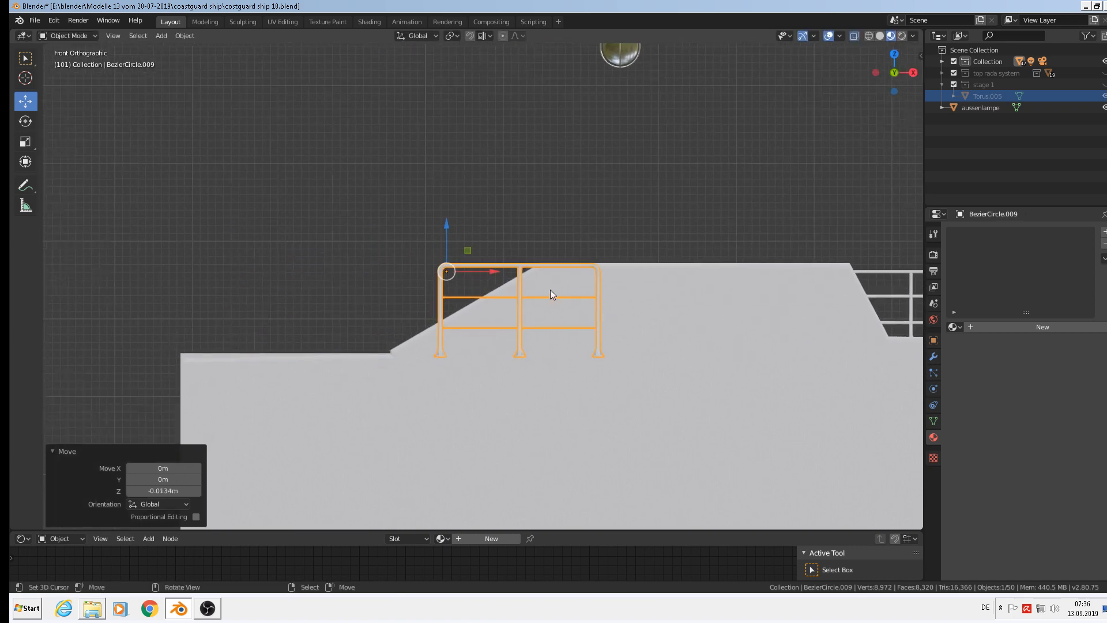
scroll(550, 290, "up", 2)
key("g")
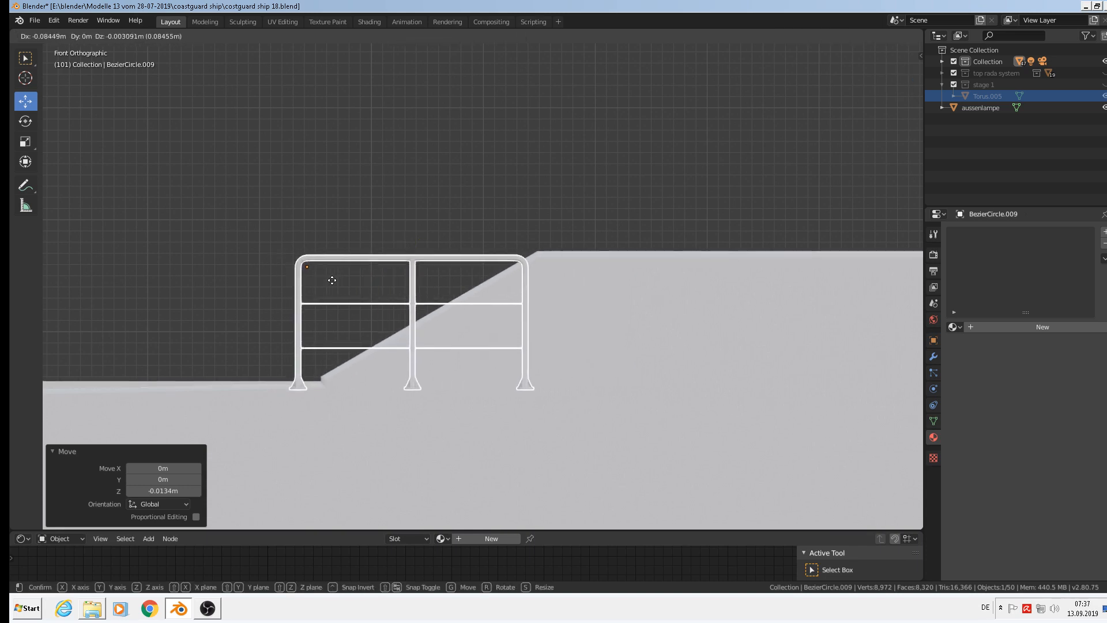
left_click(332, 285)
Delete the two thin wires, the middle post and the bulwark-side end post with its bend from the copied railing
scroll(332, 285, "up", 2)
key("Tab")
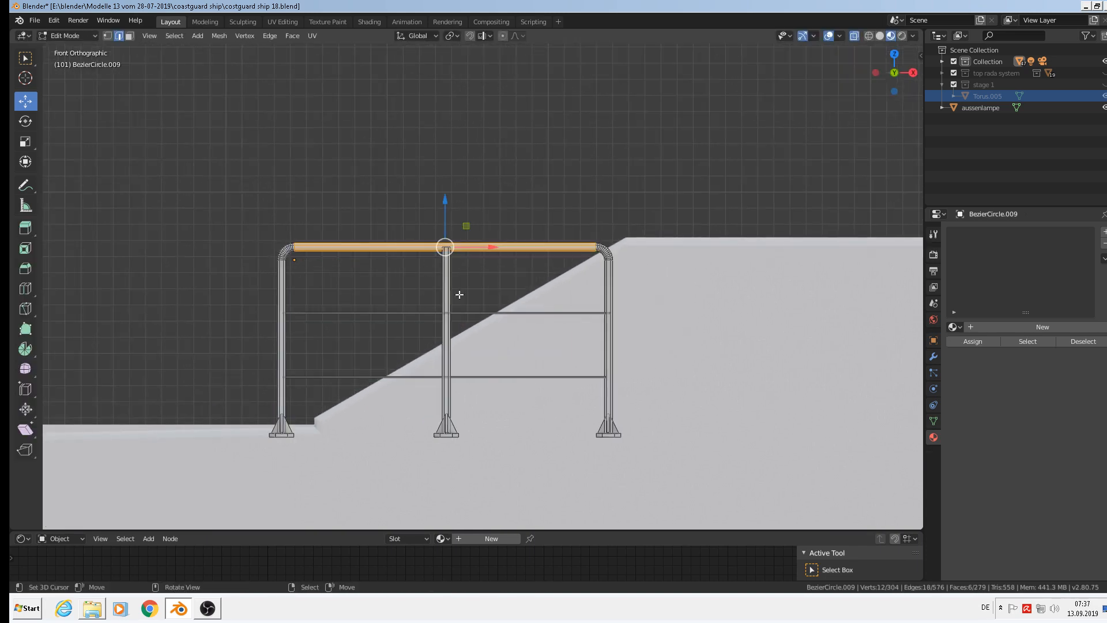
key("alt+a")
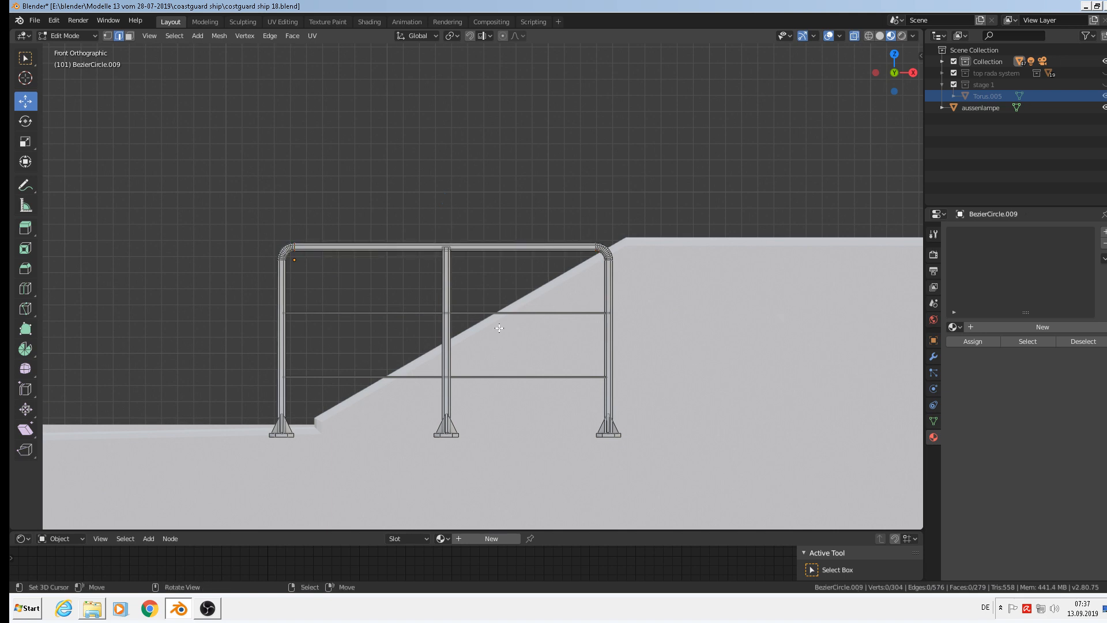
left_click(109, 36)
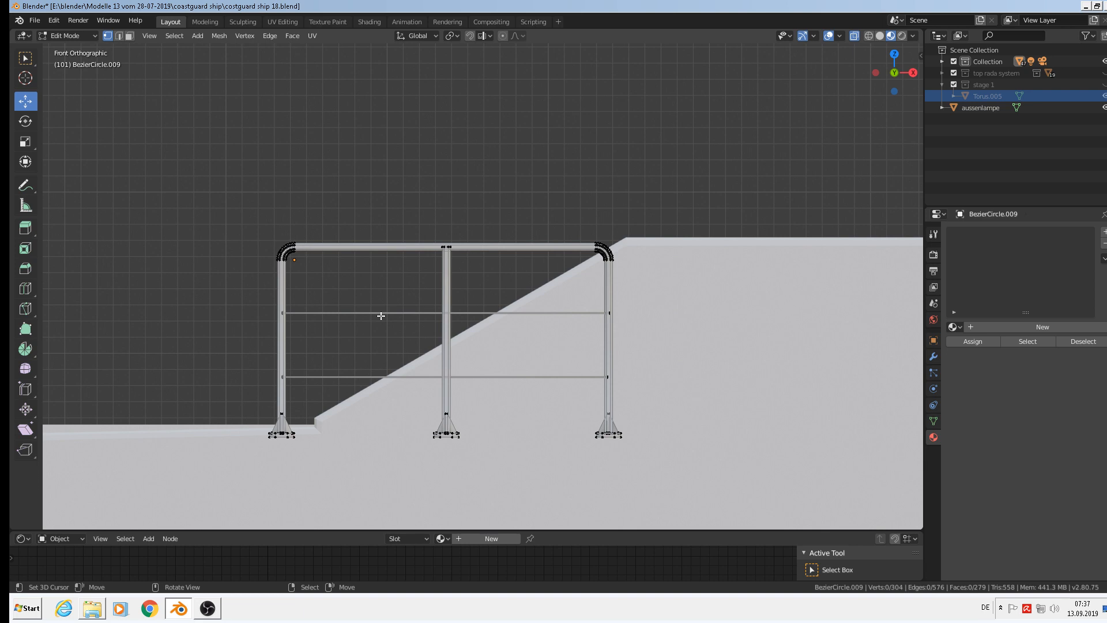
key("l")
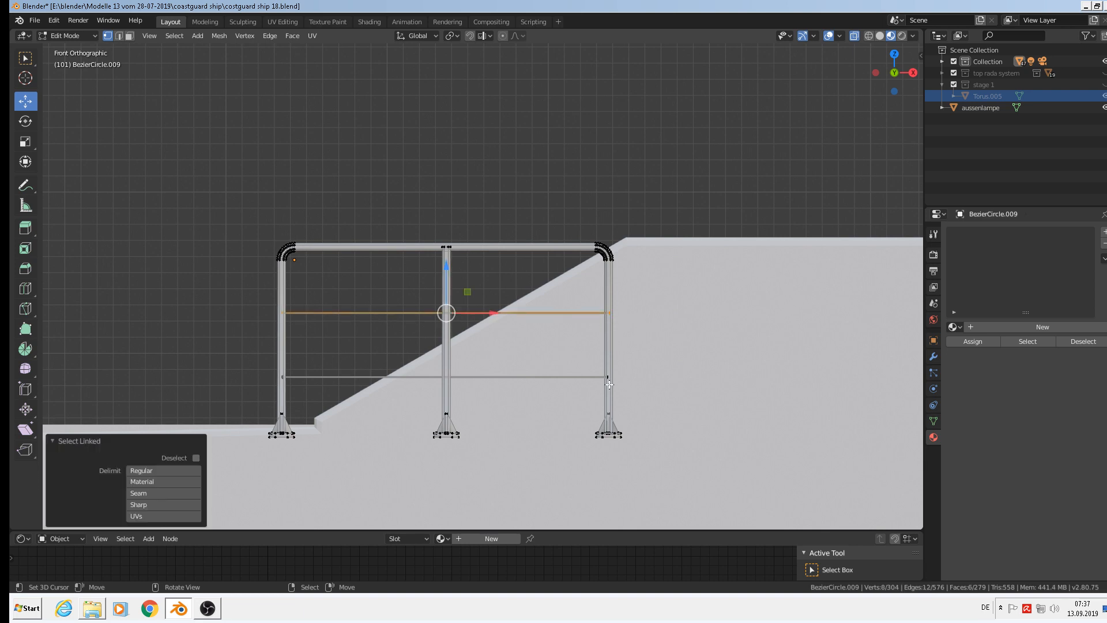
key("l")
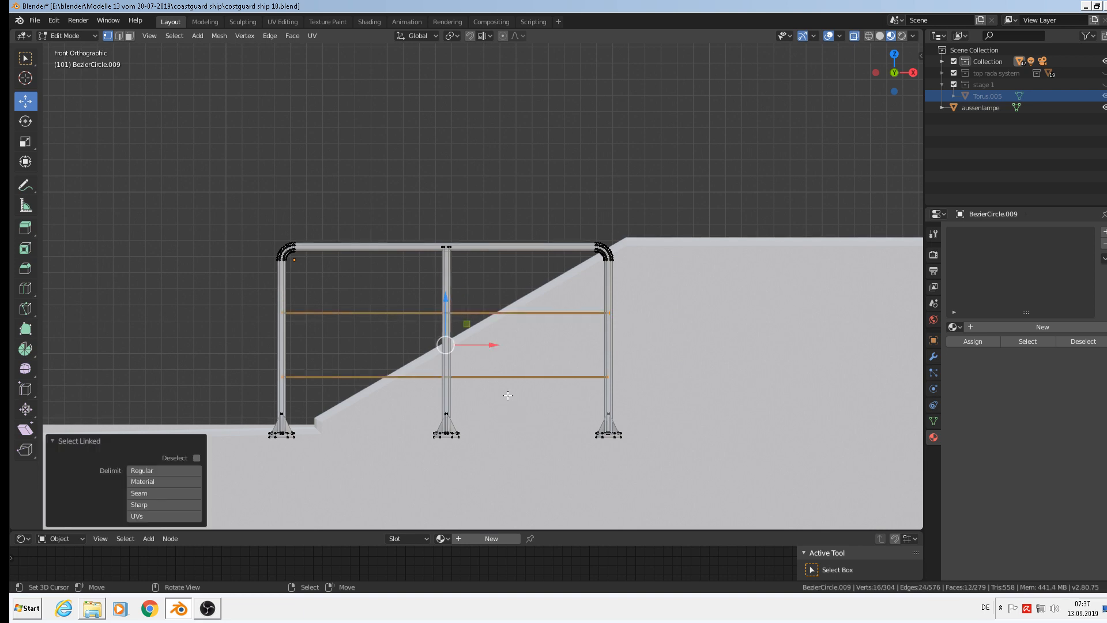
key("c")
left_click_drag(445, 247, 447, 436)
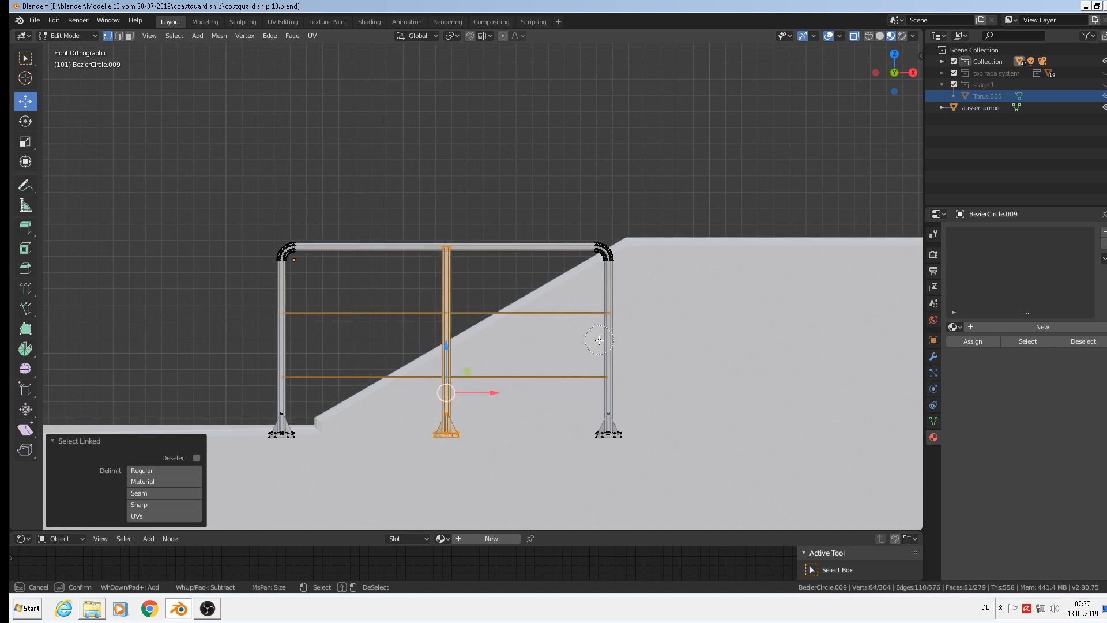
mouse_move(619, 245)
left_mouse_down()
mouse_move(605, 242)
mouse_move(634, 269)
left_mouse_up()
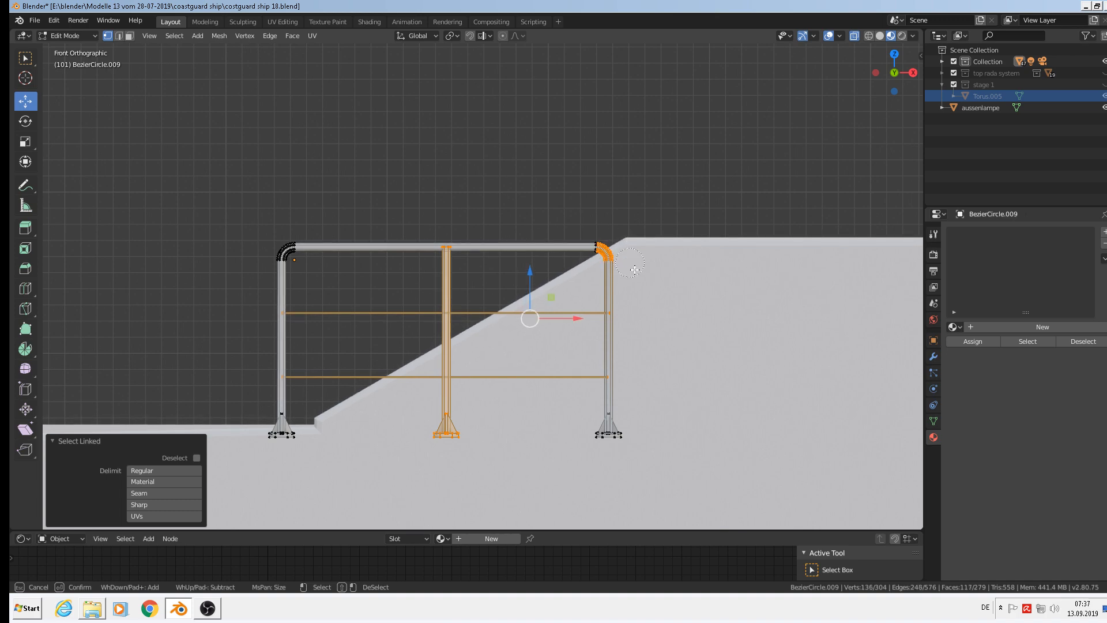
left_click_drag(603, 421, 614, 432)
right_click(615, 431)
scroll(609, 228, "up", 9)
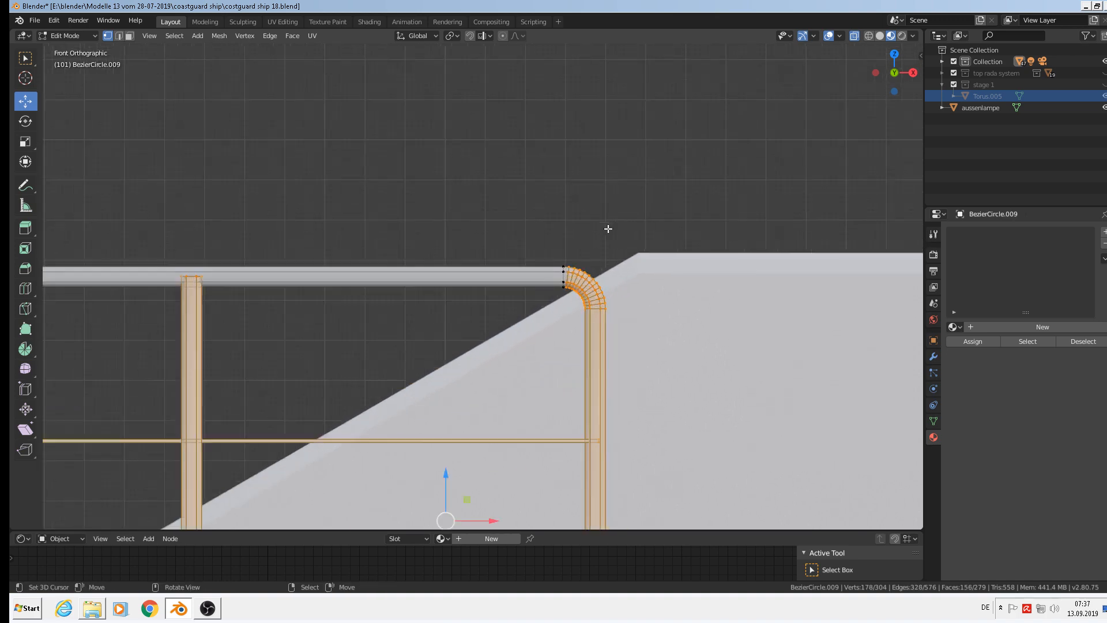
scroll(571, 268, "down", 9)
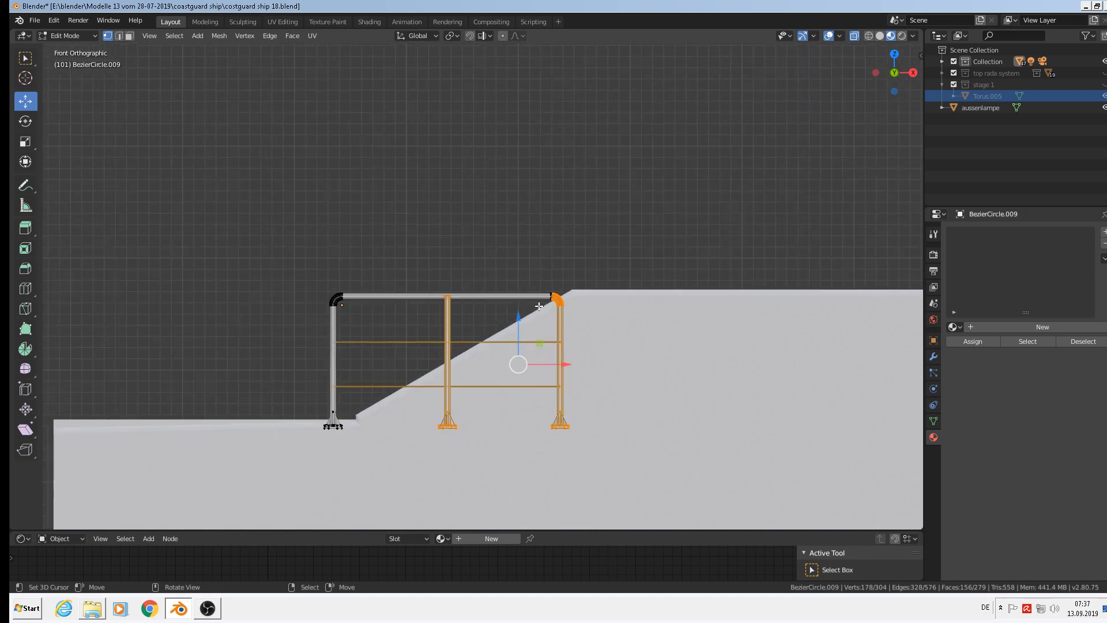
key("x")
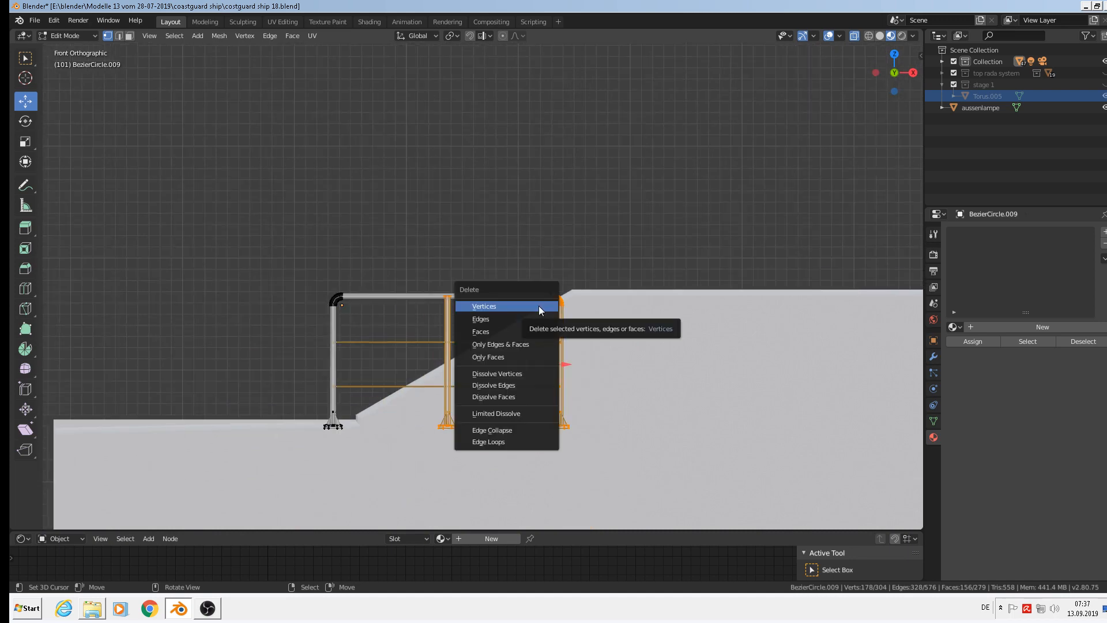
left_click(539, 306)
Duplicate the thick top rail within the mesh and move the copy 0.037 m down and 0.00944 m toward −X to meet the post
scroll(538, 306, "up", 3)
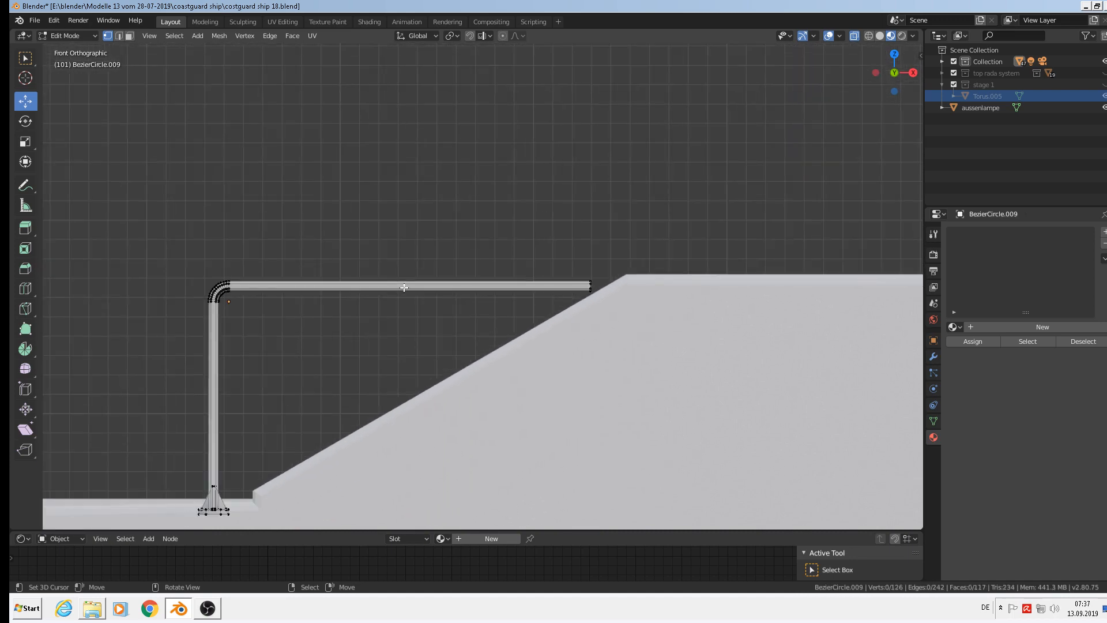
scroll(241, 292, "up", 6)
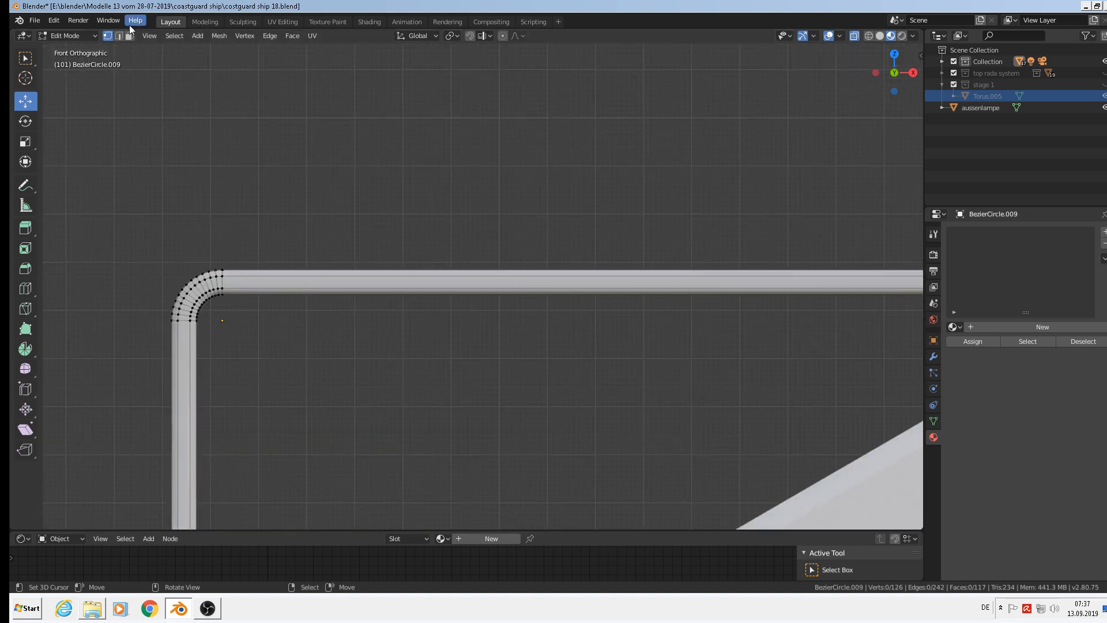
left_click(130, 34)
left_click(454, 285, "alt")
scroll(454, 286, "down", 4)
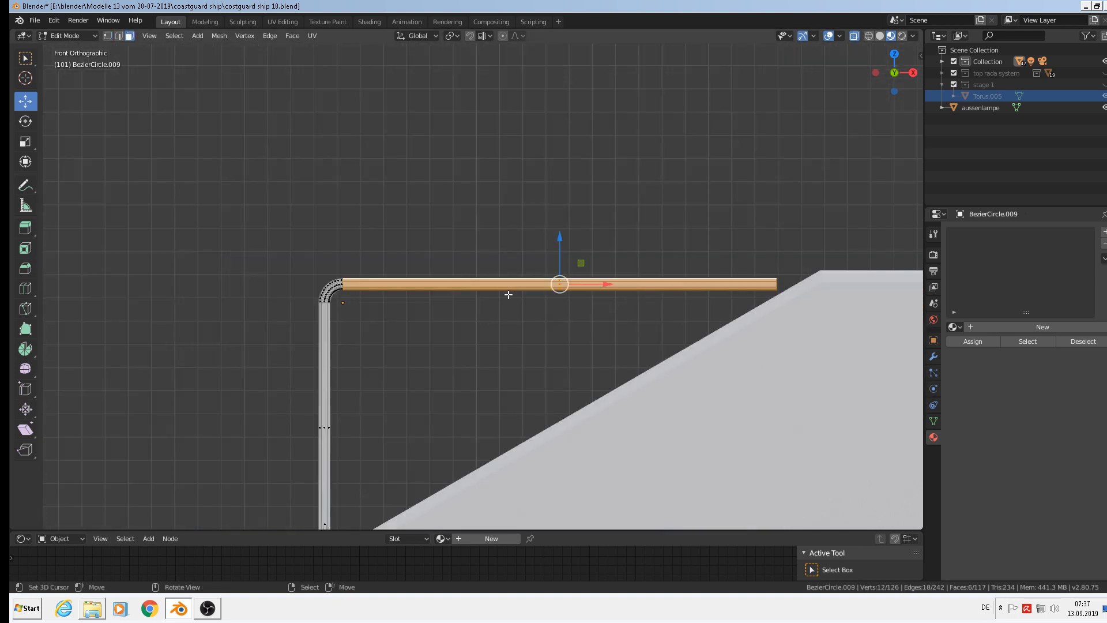
key("shift+d")
key("Escape")
key("g")
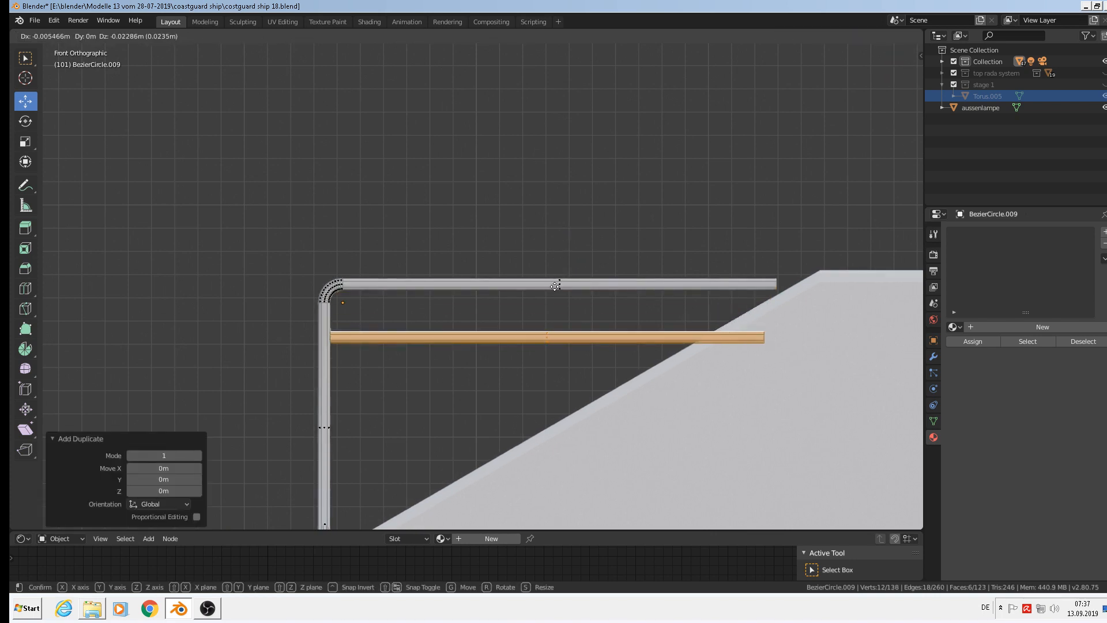
left_click(546, 316)
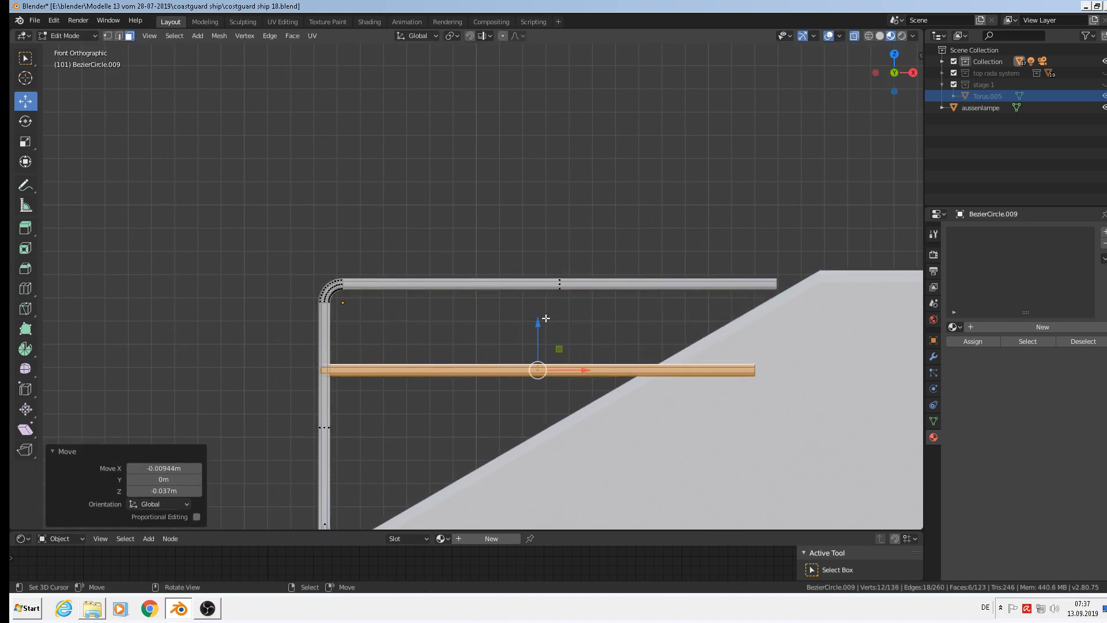
Duplicate the new middle rail and lower the copy straight down to form a third rail on the post
middle_click_drag(545, 316, 575, 225, "shift")
key("shift+d")
key("Escape")
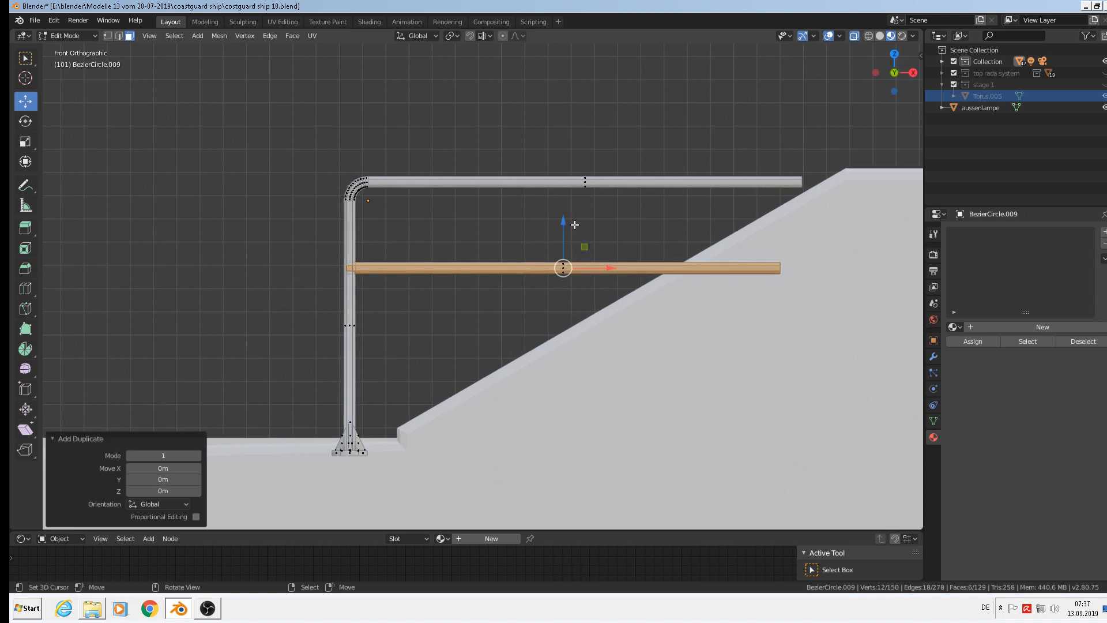
left_click_drag(567, 228, 568, 317)
middle_click_drag(568, 317, 620, 347)
scroll(593, 318, "down", 3)
key("Tab")
Move the three-rail section 0.369 m along Y to bring it to the hull's bulwark edge
scroll(593, 317, "down", 3)
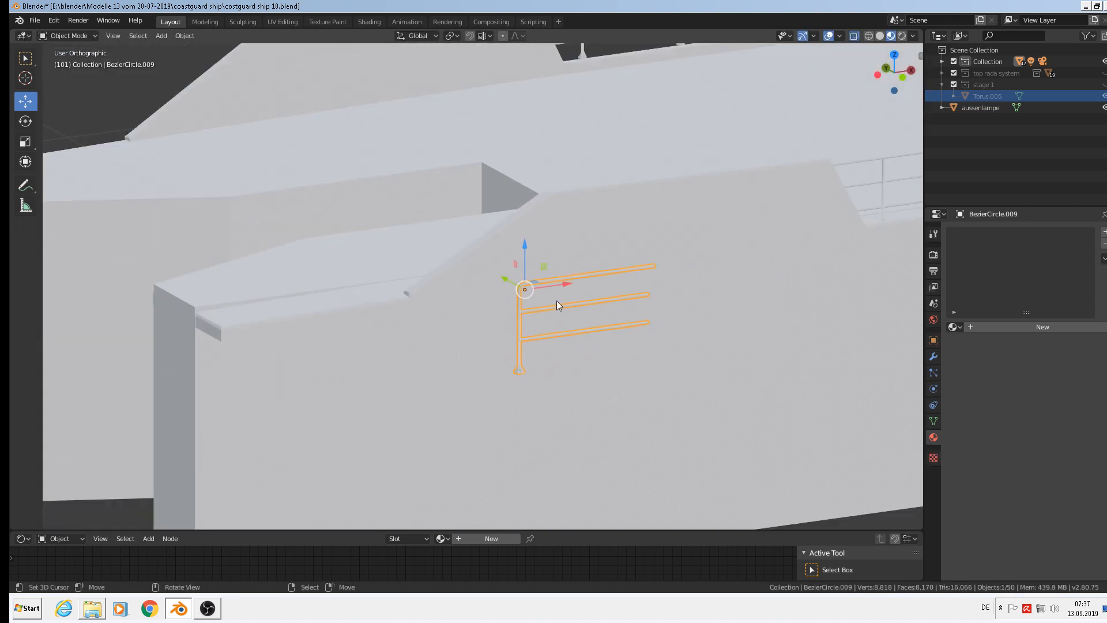
middle_click_drag(556, 301, 581, 320)
key("g")
key("y")
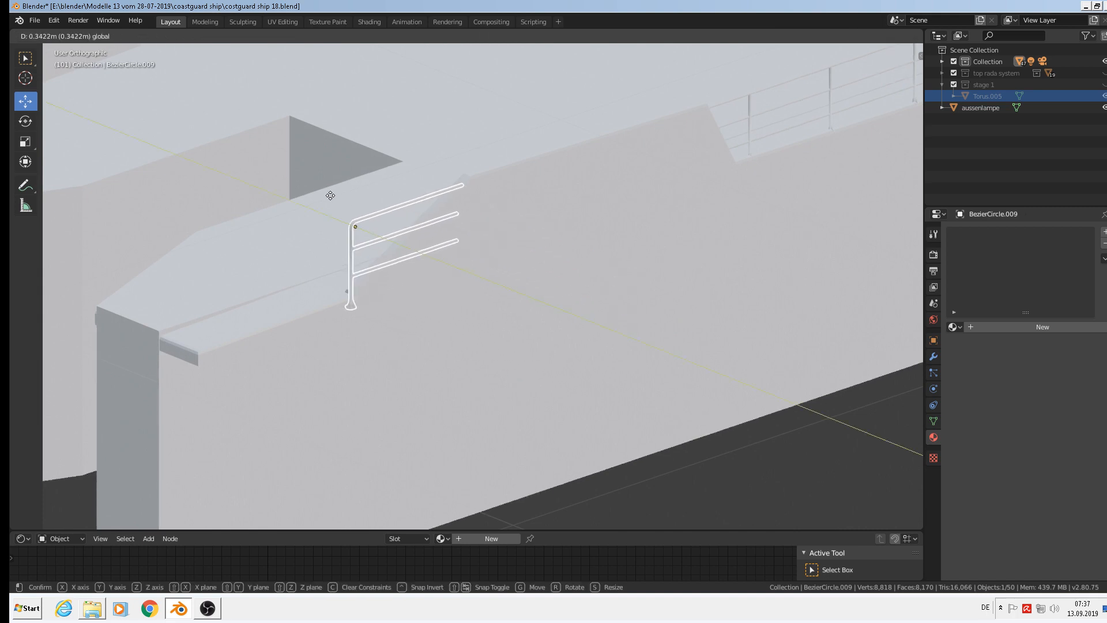
left_click(319, 187)
Fine-tune the railing along Y by −0.0048 m and then 0.00368 m so its foot stands on the deck edge
middle_click_drag(318, 187, 248, 148)
scroll(407, 170, "up", 3)
middle_click_drag(418, 186, 264, 202)
key("g")
key("y")
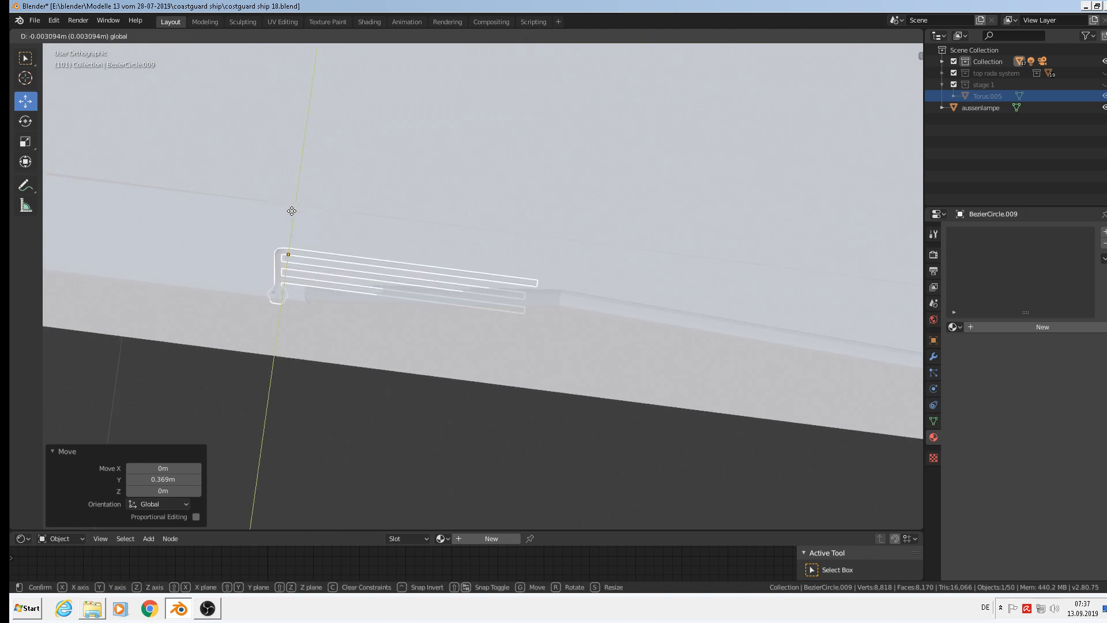
left_click(294, 199)
middle_click_drag(295, 192, 411, 112)
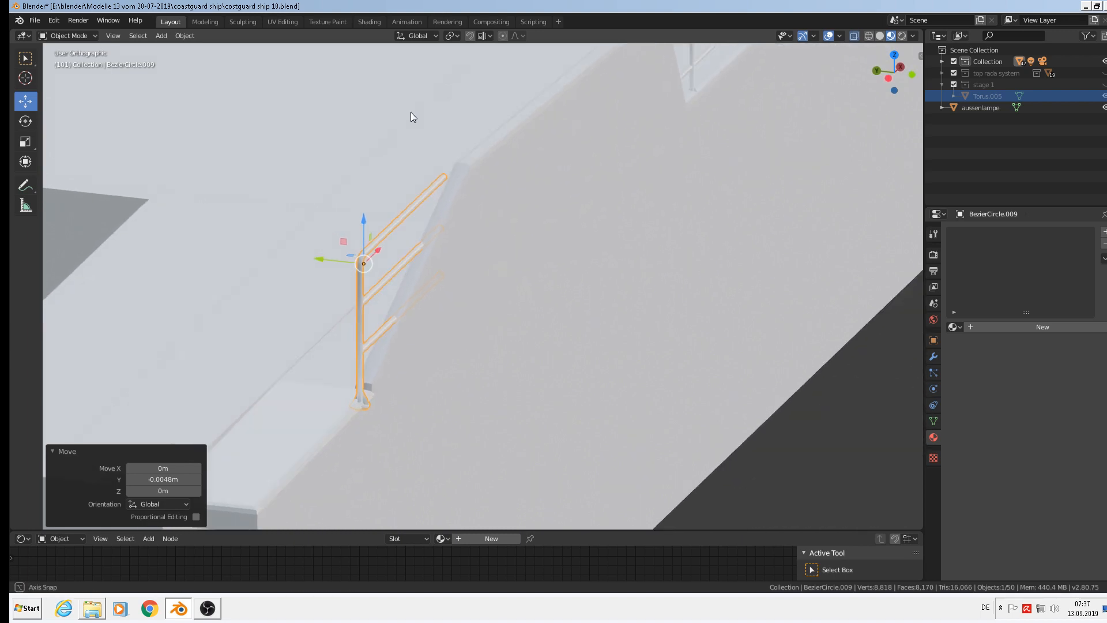
key("g")
key("y")
left_click(320, 252)
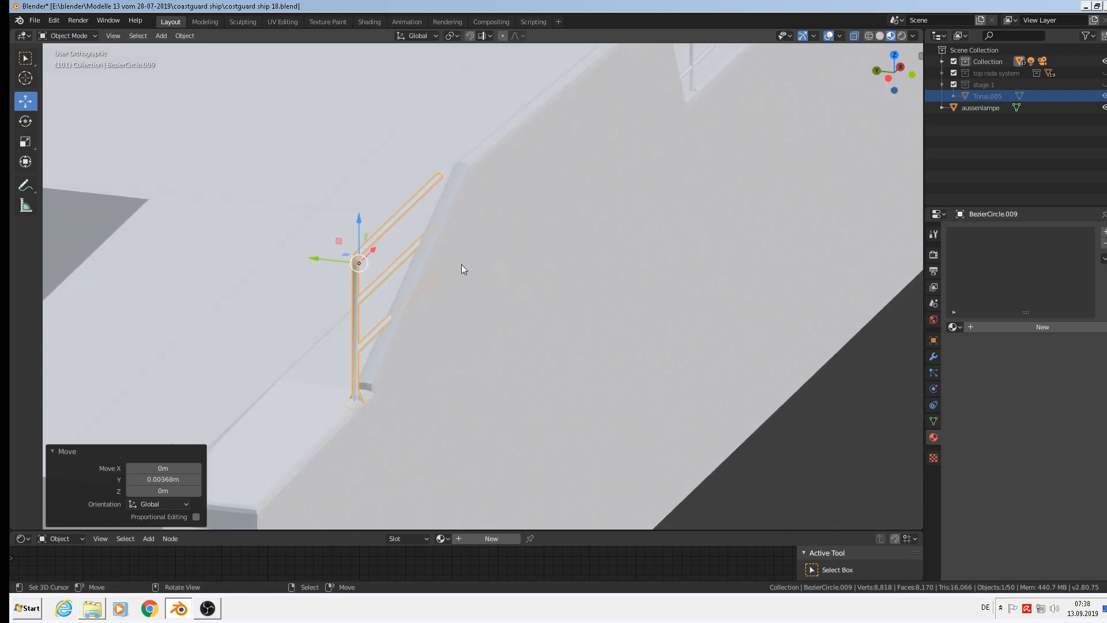
In top view, align the railing with the bulwark: rotate it 4.08°, shift it 0.00258 m in X and 0.00343 m in Y, then rotate it 0.181° more
middle_click_drag(461, 264, 462, 282)
key("KP_7")
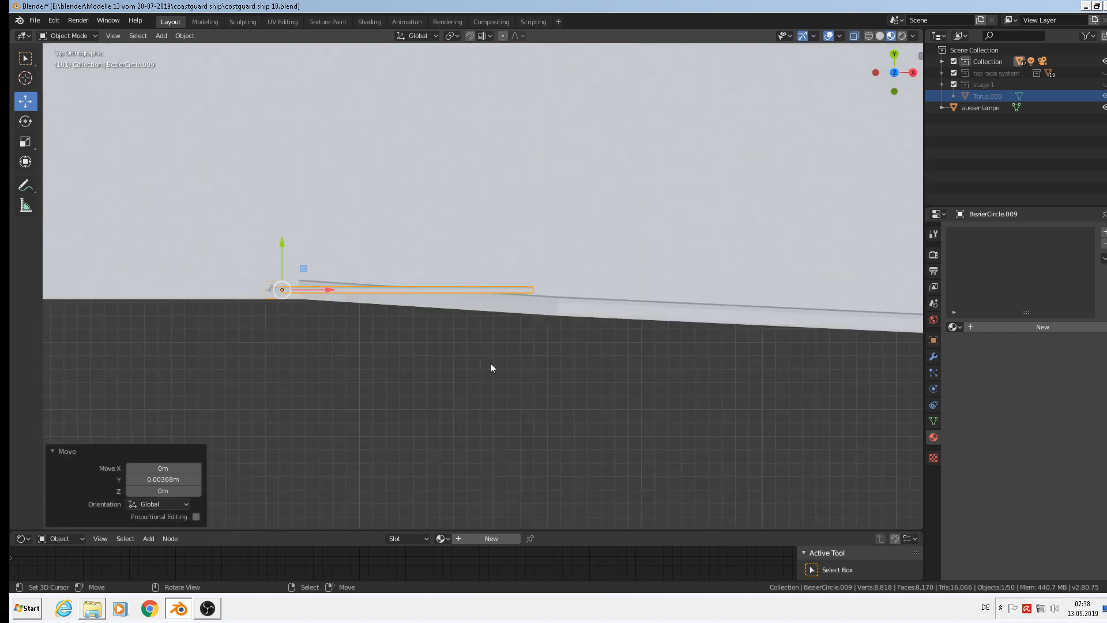
key("r")
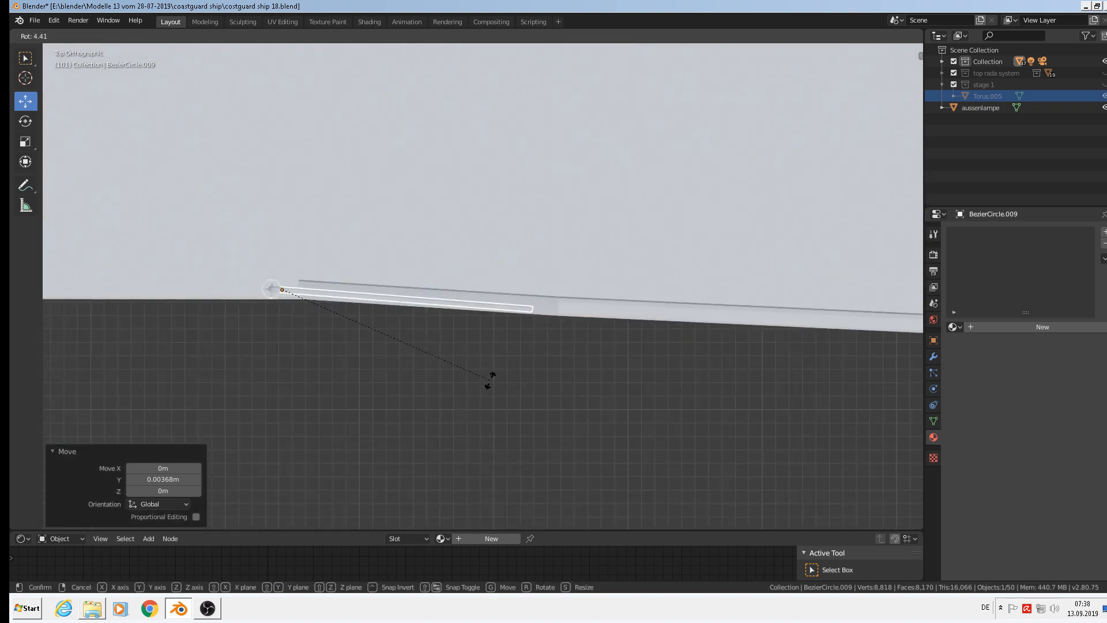
left_click(491, 382)
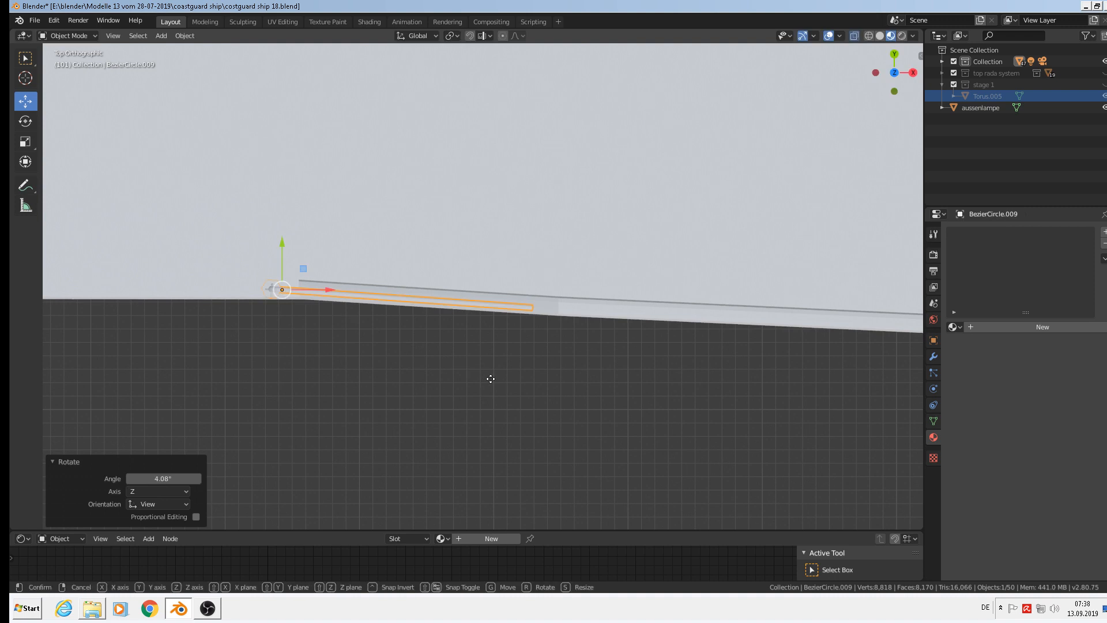
key("g")
left_click(494, 374)
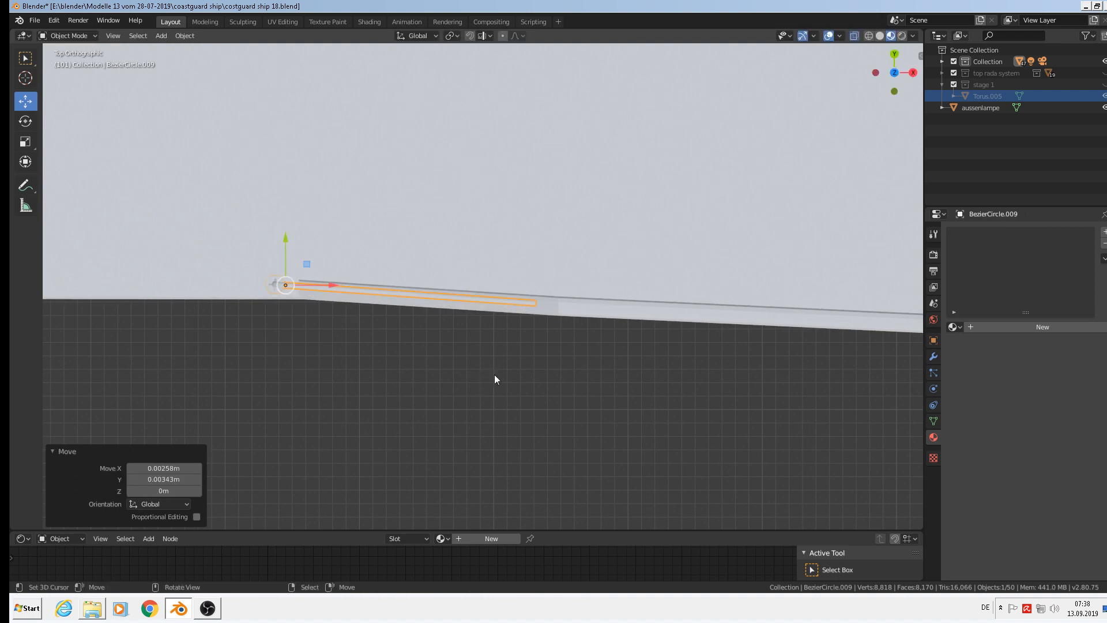
key("r")
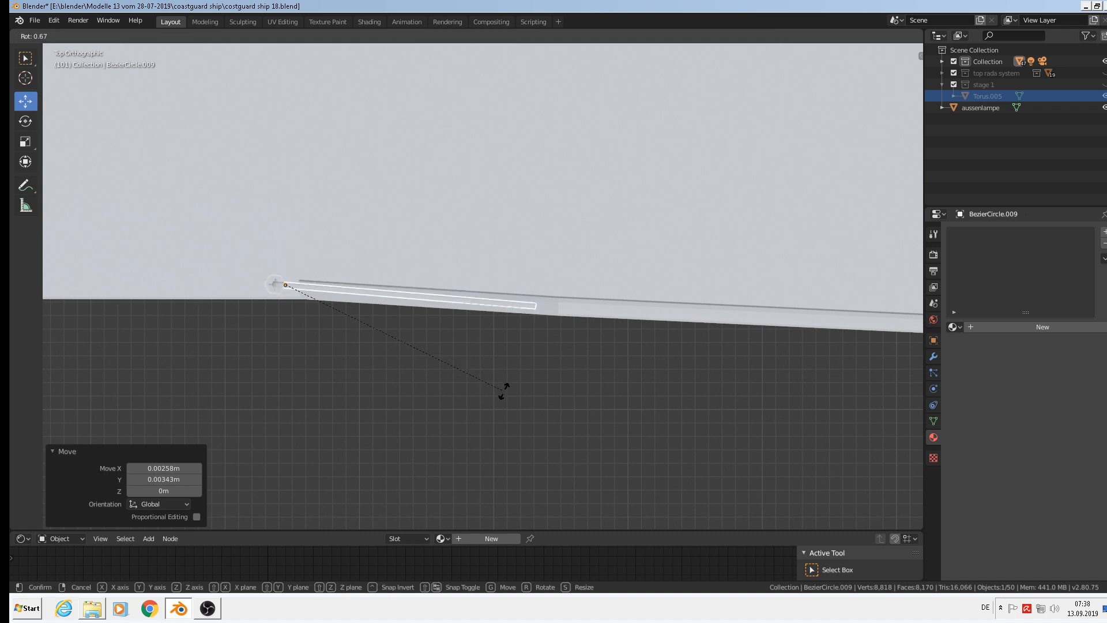
left_click(504, 388)
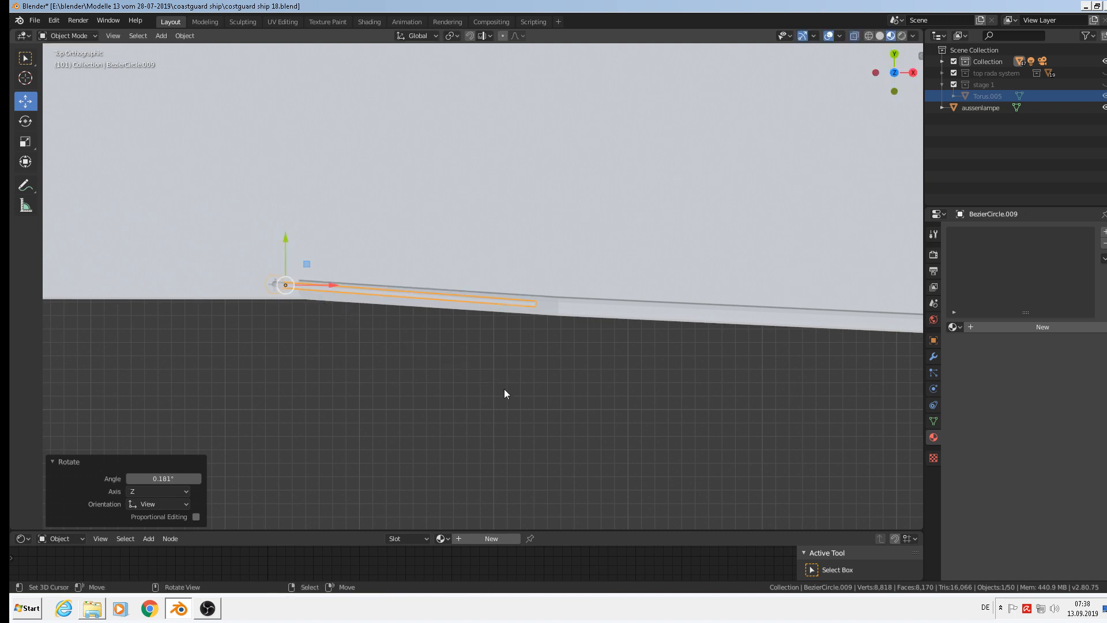
Extend the free end of the top rail toward +X so it reaches into the sloped bulwark
middle_click_drag(504, 388, 541, 227)
scroll(540, 226, "up", 3)
key("Tab")
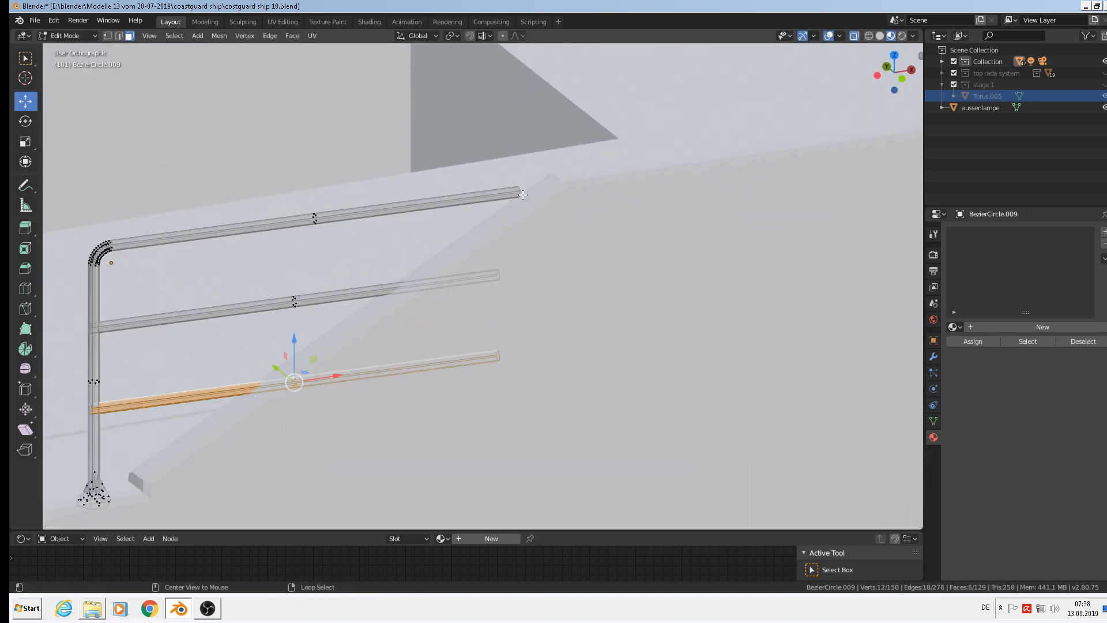
key("alt+a")
left_click(108, 36)
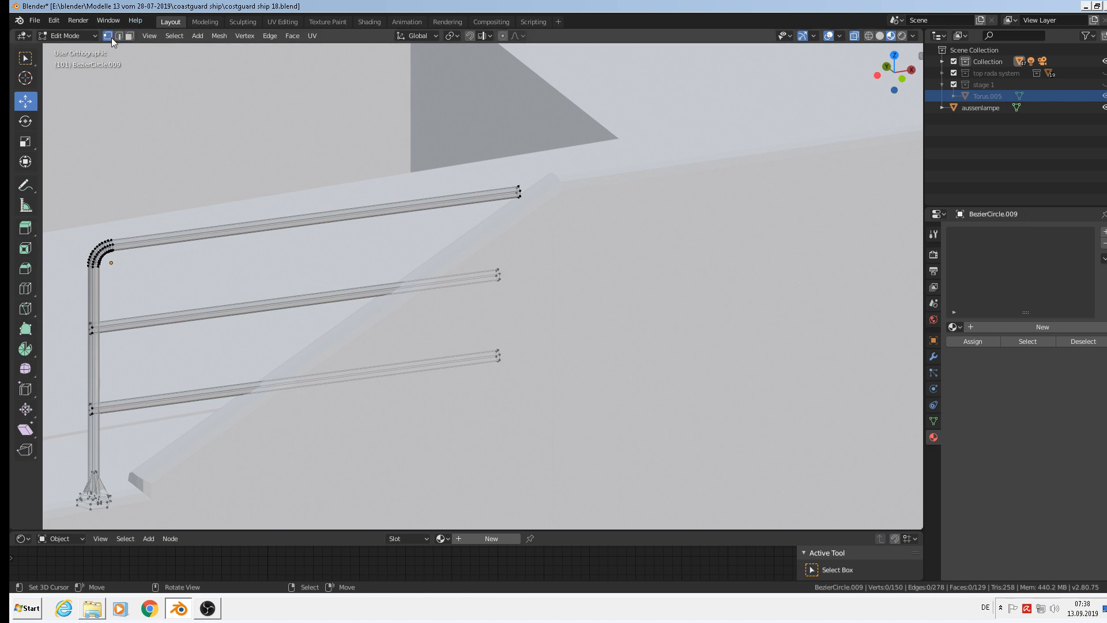
left_click_drag(560, 186, 619, 186)
key("Tab")
scroll(603, 254, "down", 2)
middle_click_drag(533, 248, 507, 202)
key("Tab")
scroll(461, 295, "up", 2)
key("Tab")
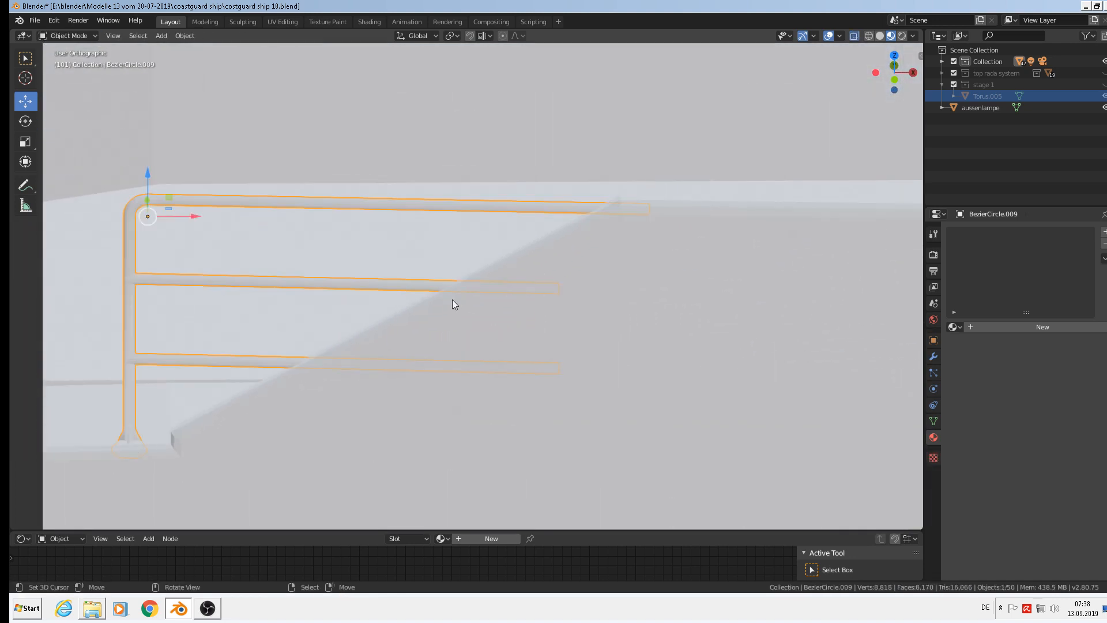
Raise the railing 0.00734 m, scale it to 0.960 and lower it 0.00696 m so its foot sits on the deck
middle_click_drag(452, 299, 672, 288)
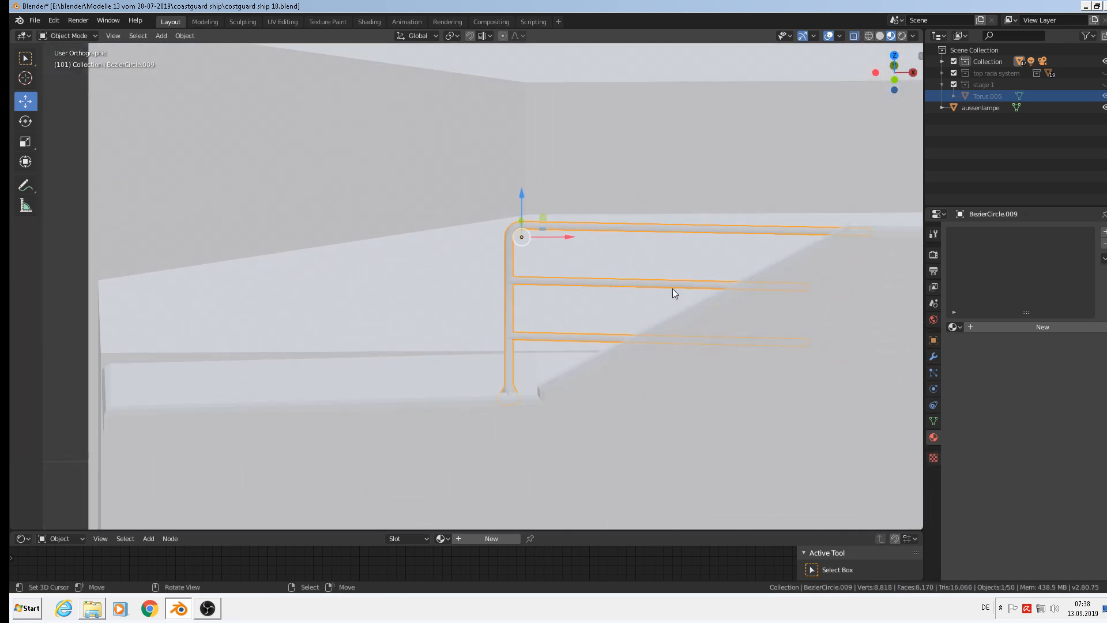
left_click(523, 198)
left_click_drag(523, 202, 522, 190)
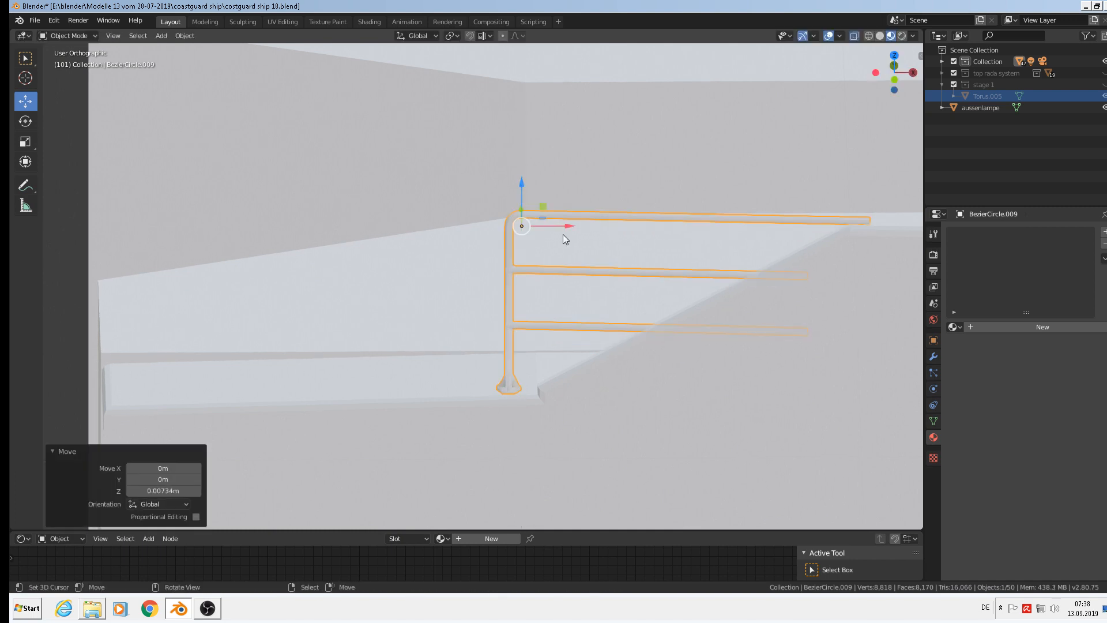
key("s")
left_click(759, 337)
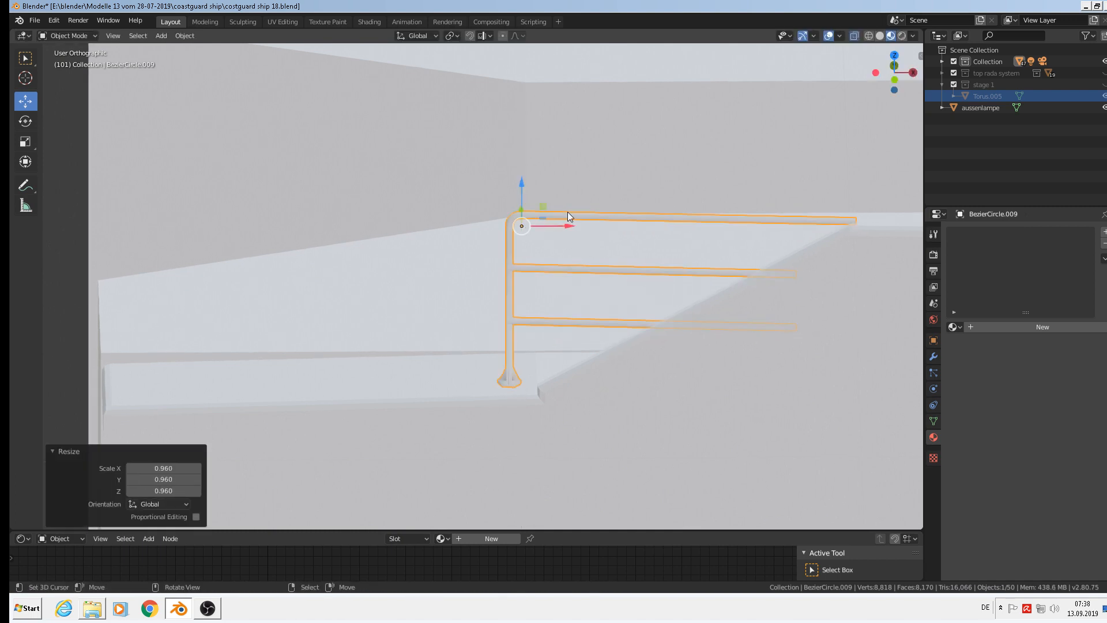
left_click_drag(524, 178, 522, 189)
Examine the reference photos of the aft upper deck, focusing on the railing ends and the three-legged stand beside them
middle_click_drag(531, 196, 521, 238)
scroll(539, 264, "down", 2)
middle_click_drag(533, 293, 491, 322, "shift")
scroll(491, 321, "down", 2)
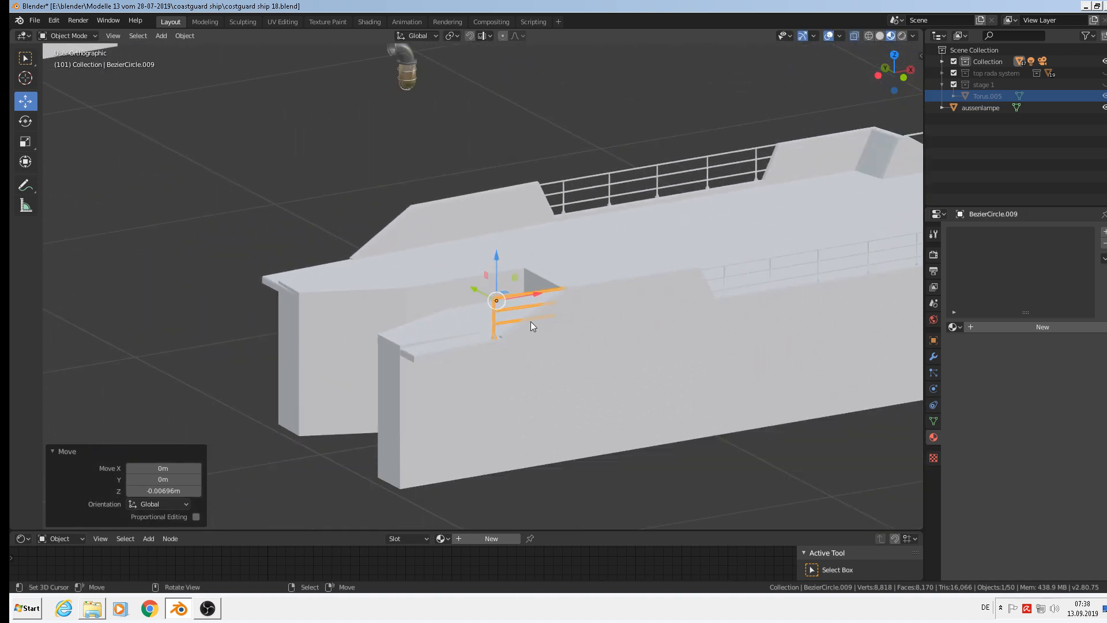
scroll(425, 171, "down", 4)
middle_click_drag(426, 171, 546, 309, "shift")
scroll(468, 144, "up", 4)
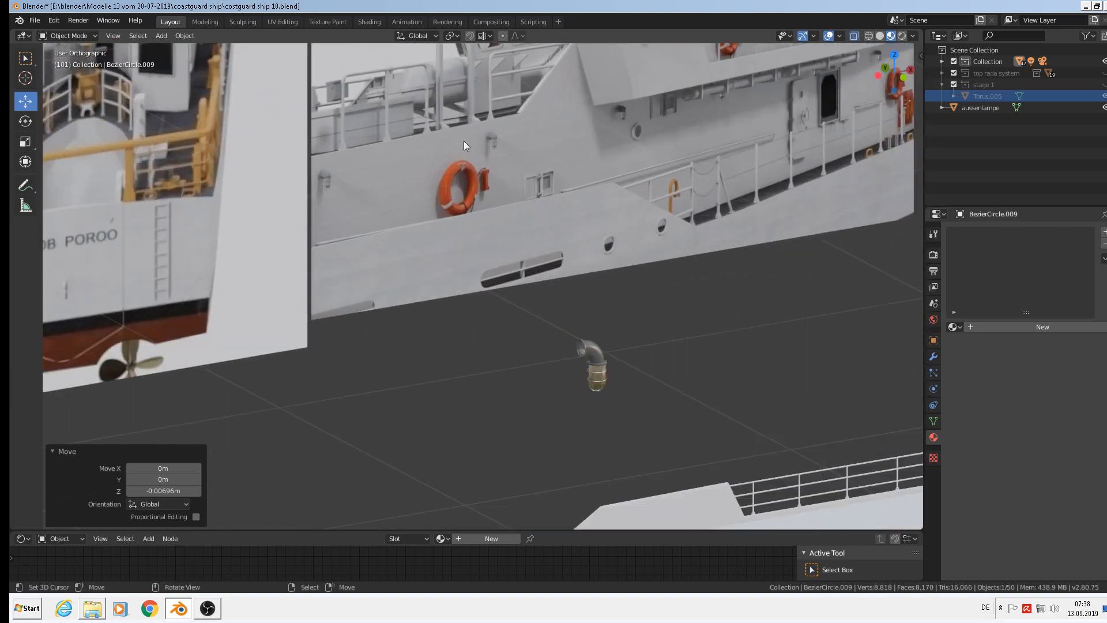
scroll(349, 224, "down", 5)
middle_click_drag(269, 179, 586, 167)
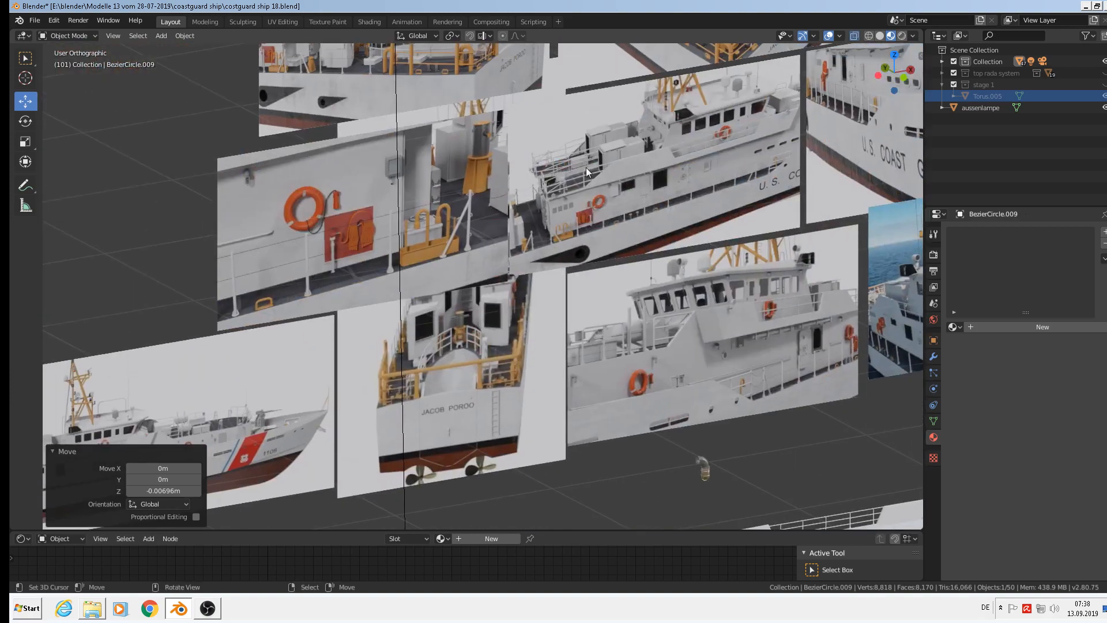
key("KP_1")
scroll(570, 174, "up", 5)
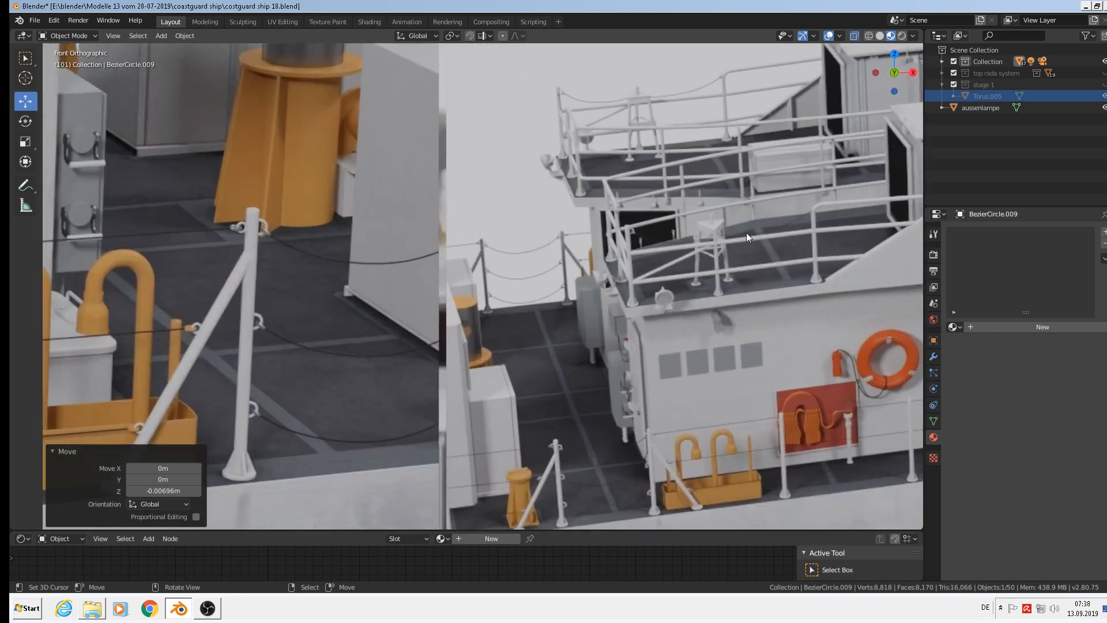
scroll(706, 281, "down", 7)
scroll(737, 334, "up", 4)
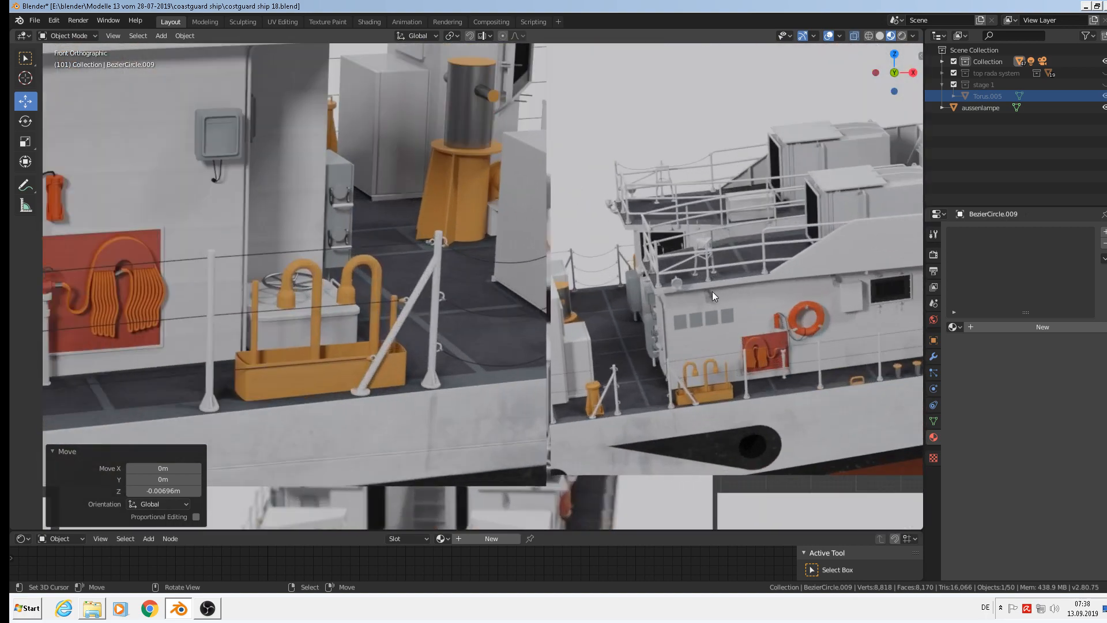
scroll(715, 266, "up", 4)
scroll(725, 341, "down", 3)
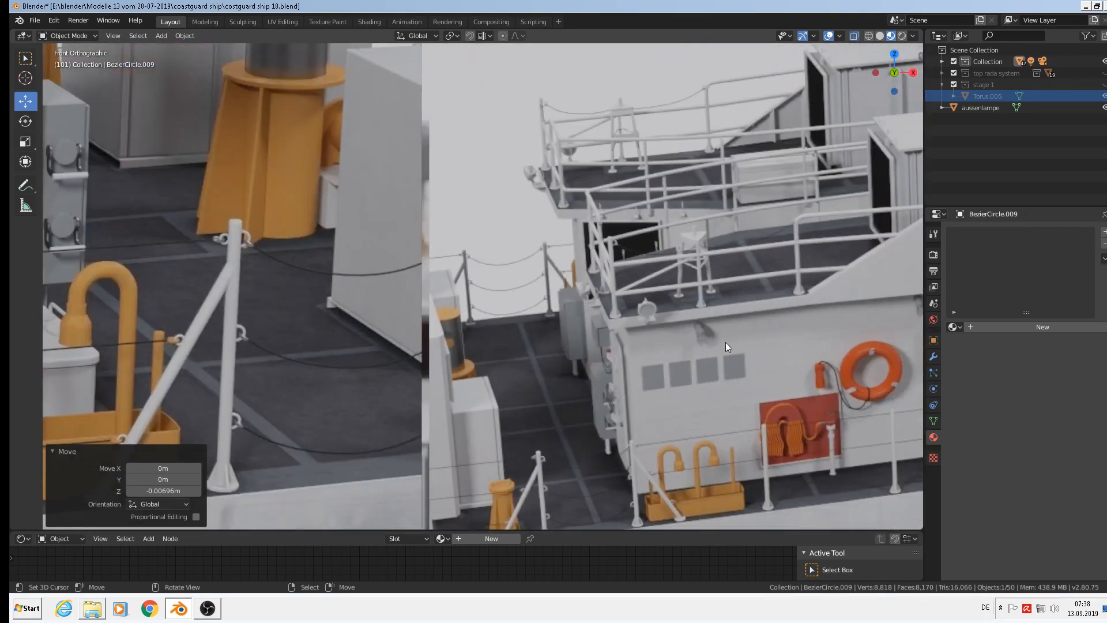
scroll(801, 378, "down", 8)
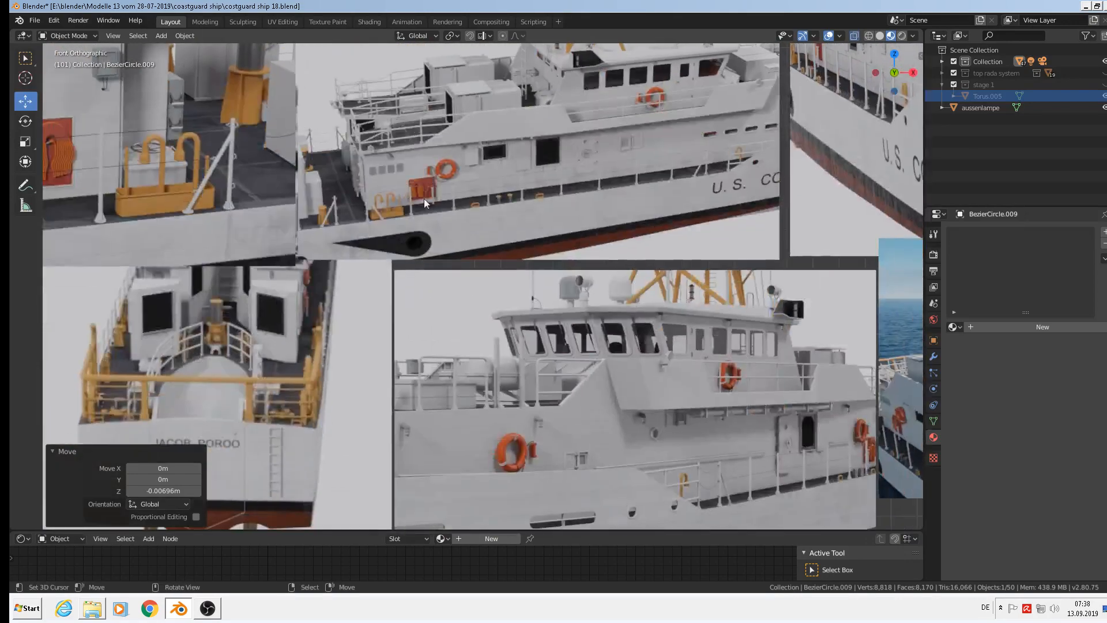
scroll(643, 251, "up", 8)
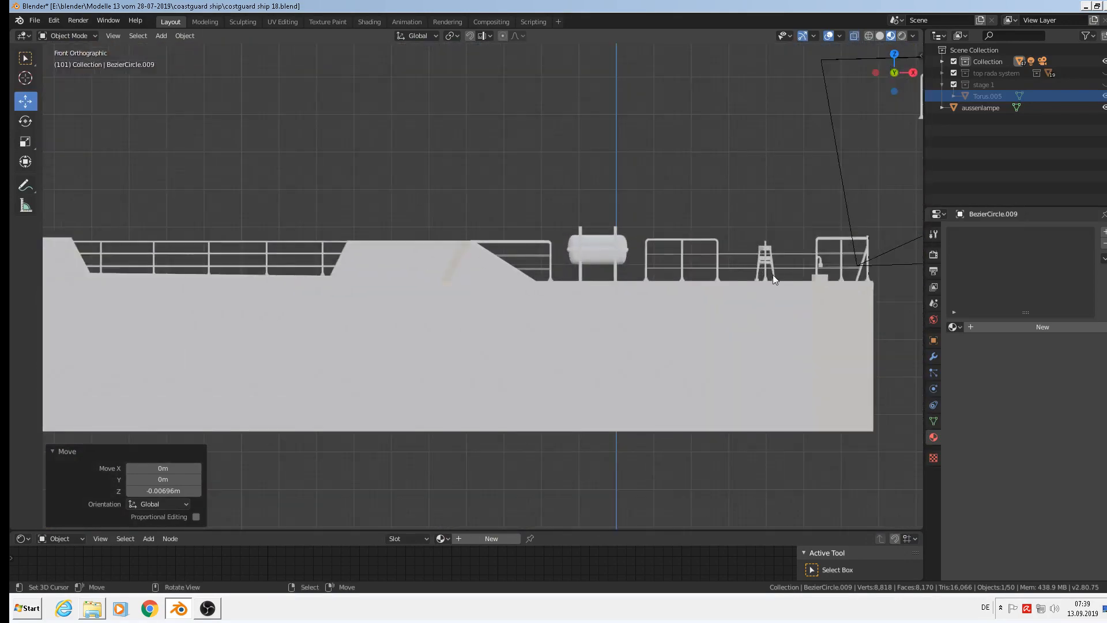
Duplicate the small three-legged stand on the near deck edge and move the copy −2.55 m along X to the opposite end of the hull
right_click(770, 252)
middle_click_drag(767, 261, 773, 279)
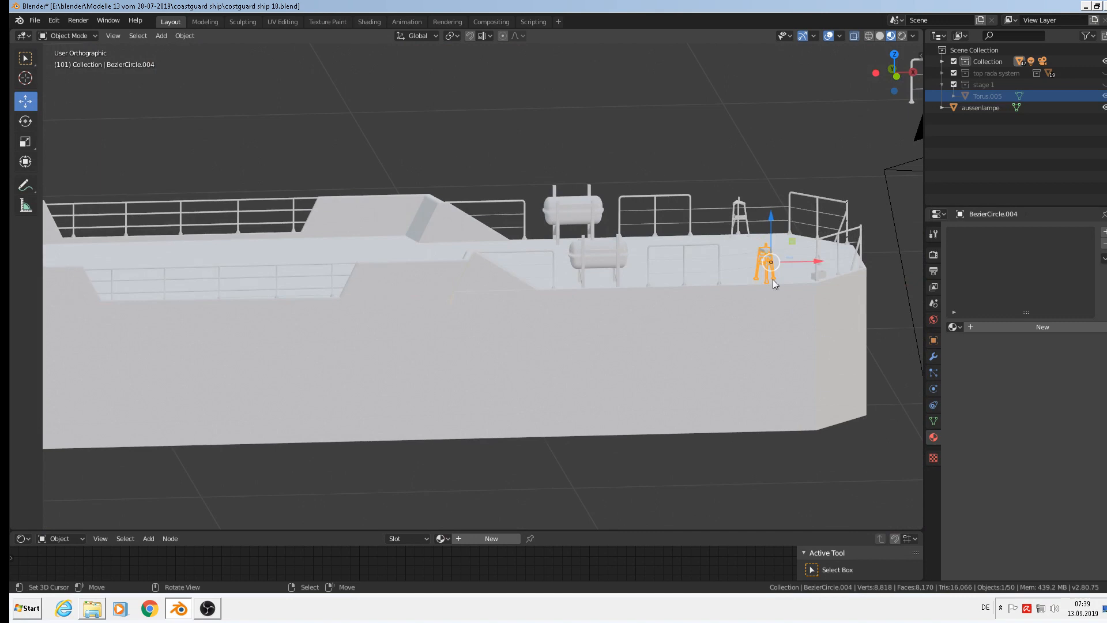
right_click(742, 216, "shift")
right_click(759, 234)
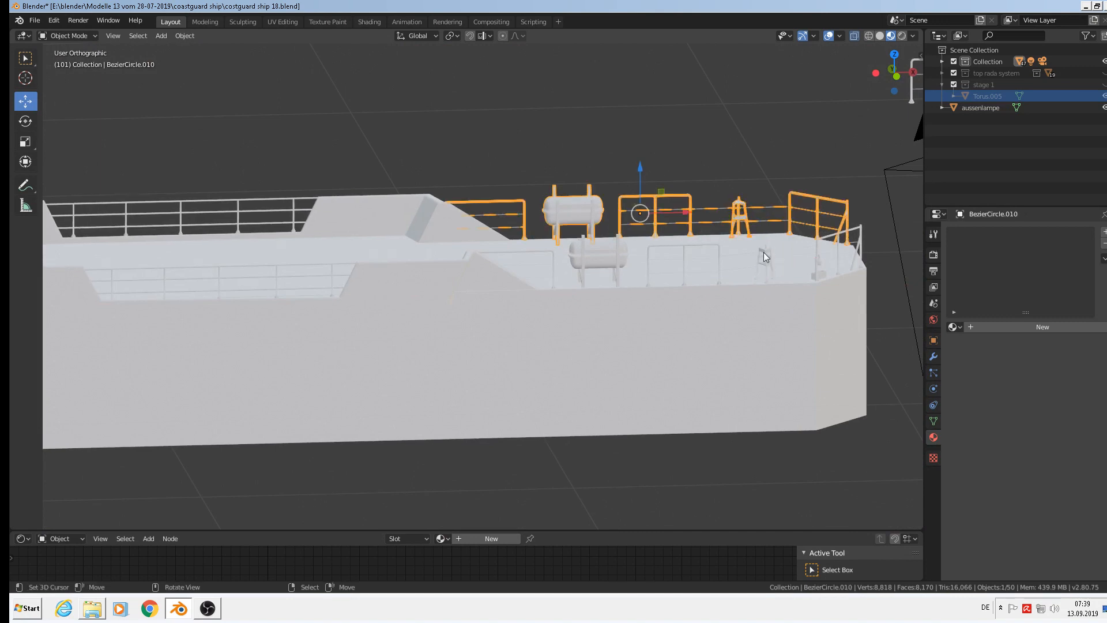
right_click(763, 251)
middle_click_drag(734, 333, 790, 310, "shift")
scroll(849, 313, "down", 3)
key("shift+d")
right_click(830, 298)
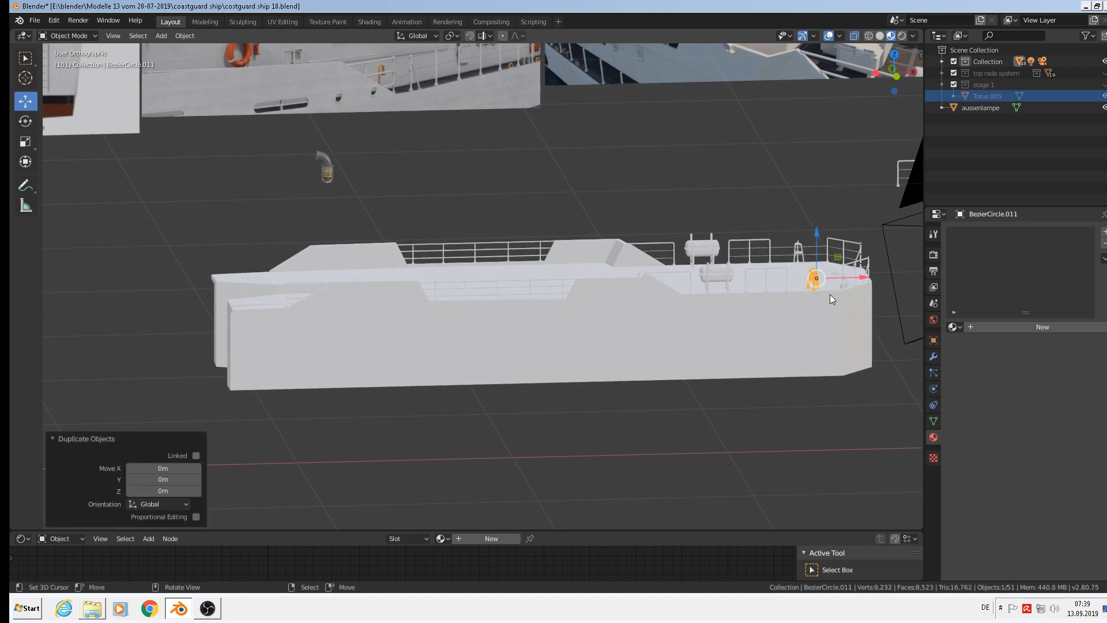
key("g")
key("x")
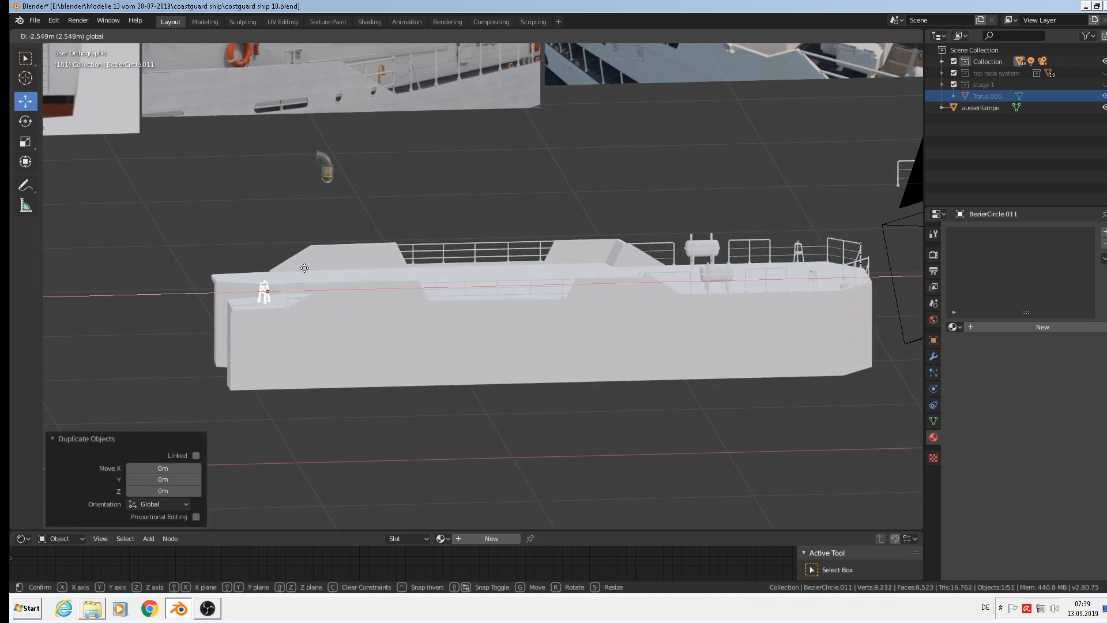
left_click(305, 268)
Move the stand copy −0.0909 m in Y and about 0.031 m in X so it stands on the deck edge beside the railing post
scroll(250, 295, "up", 8)
middle_click_drag(296, 298, 382, 321)
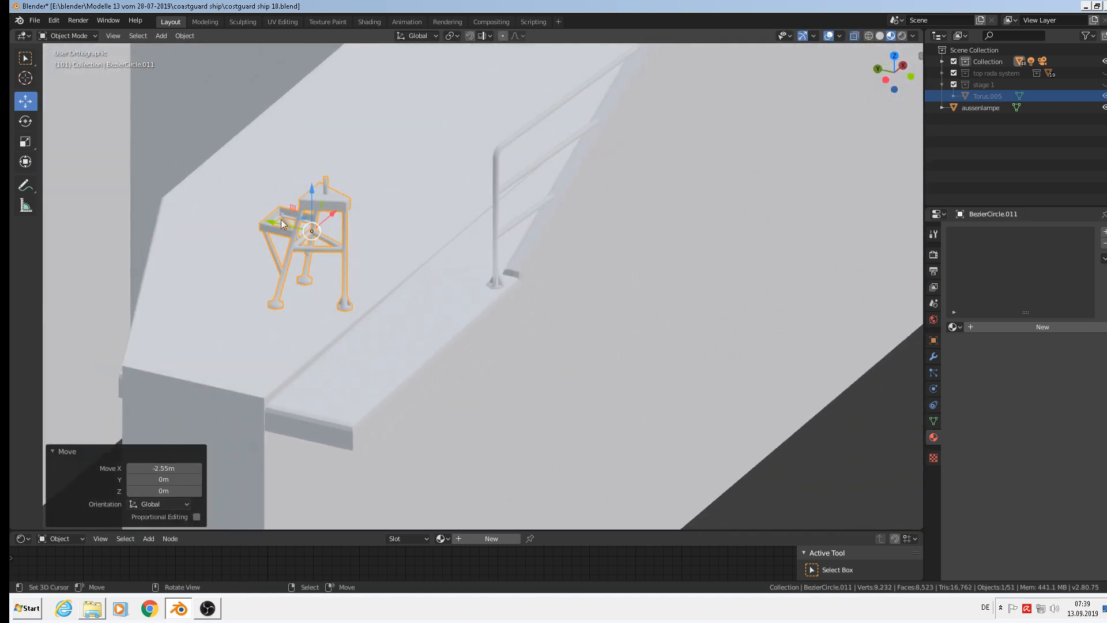
key("g")
key("y")
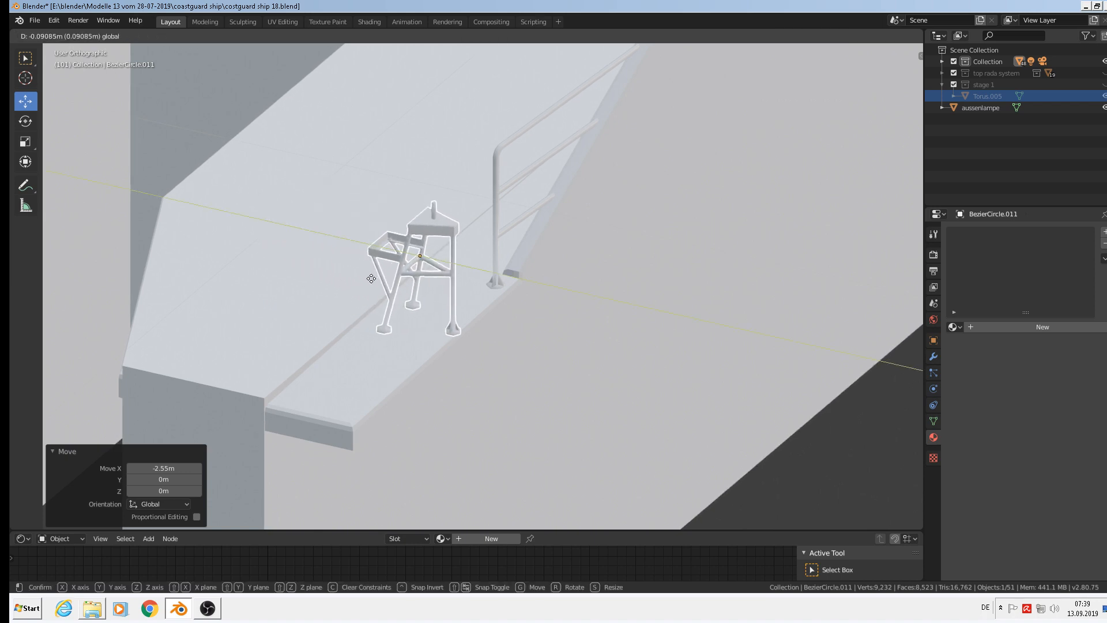
left_click(372, 278)
middle_click_drag(369, 280, 275, 262)
scroll(275, 261, "down", 2)
middle_click_drag(452, 275, 600, 283, "shift")
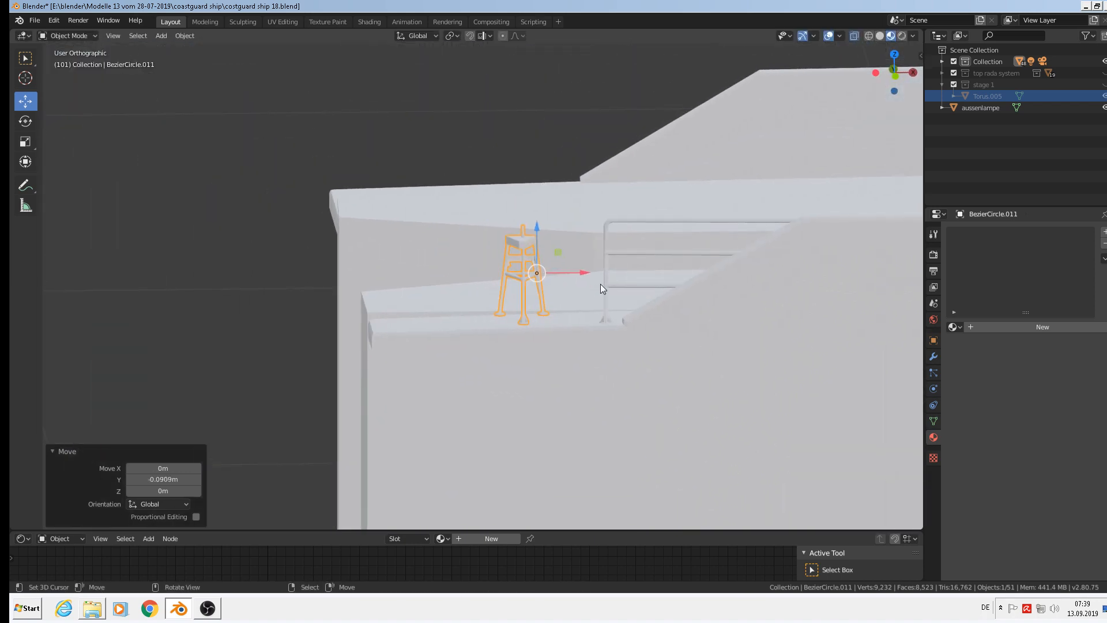
key("g")
key("x")
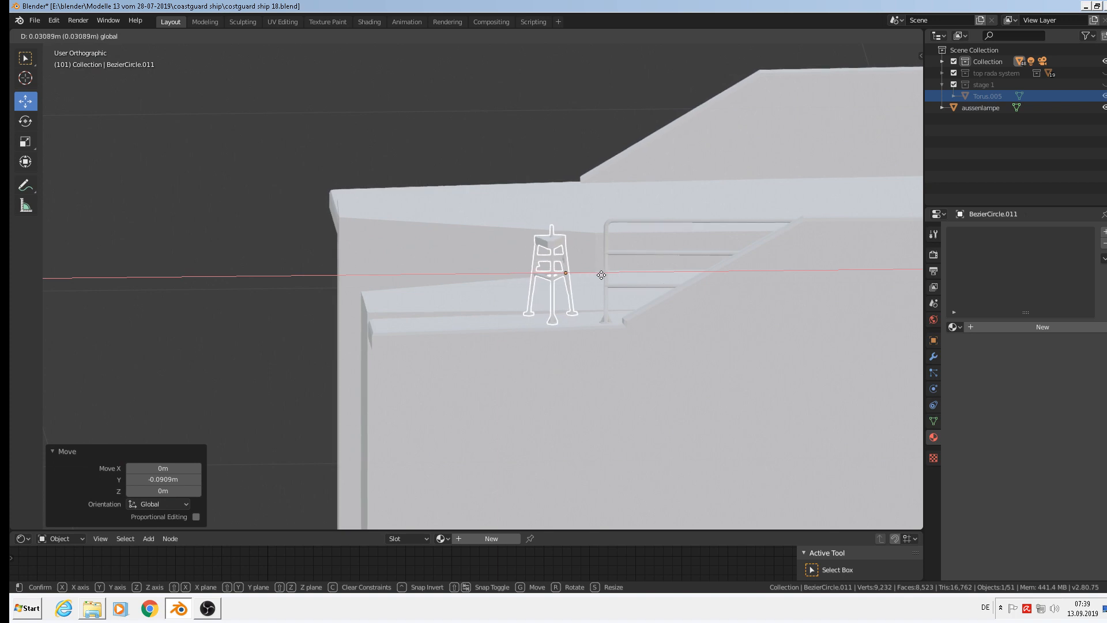
right_click(604, 276)
Extend the post-side ends of the adjacent railing's two lower rails by −0.0973 m along X, past the stand
left_click(629, 252)
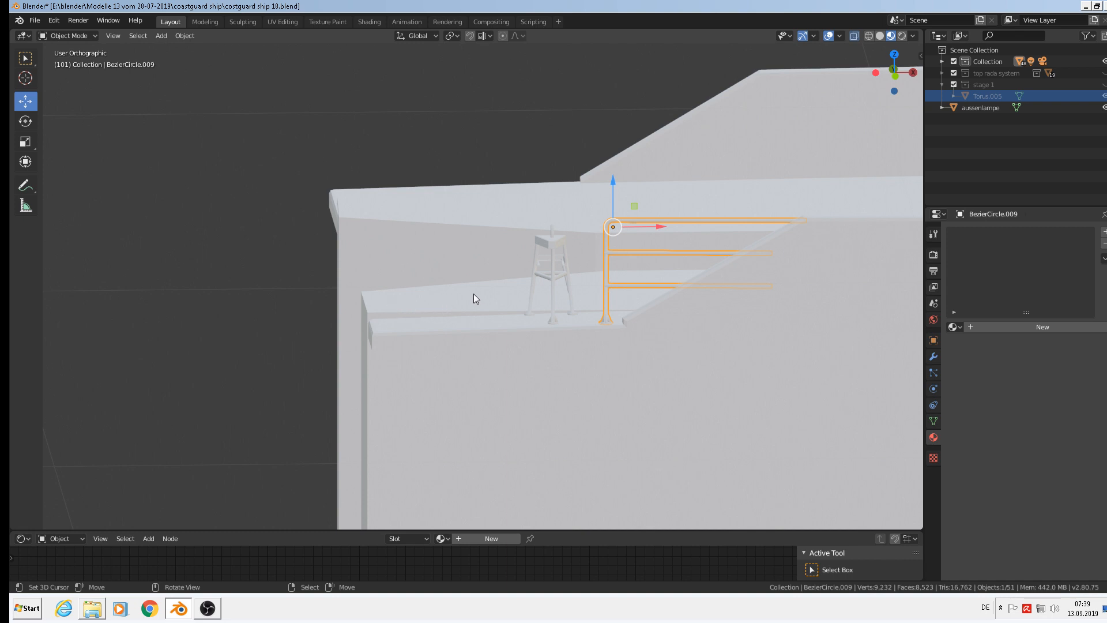
scroll(624, 251, "up", 2)
left_click(624, 252)
left_click(623, 251)
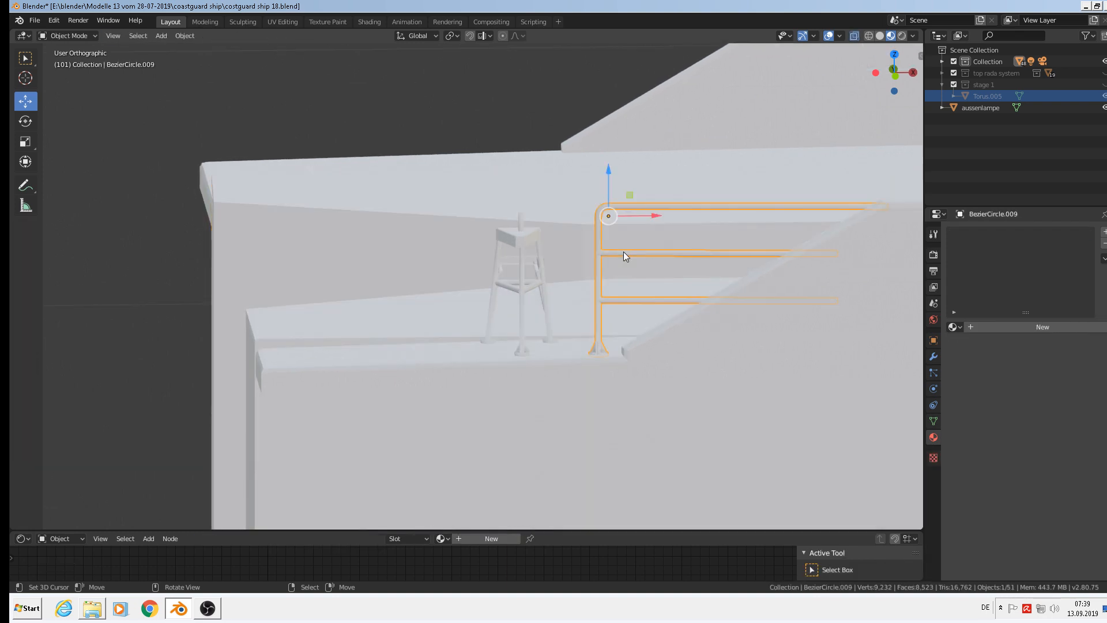
key("Tab")
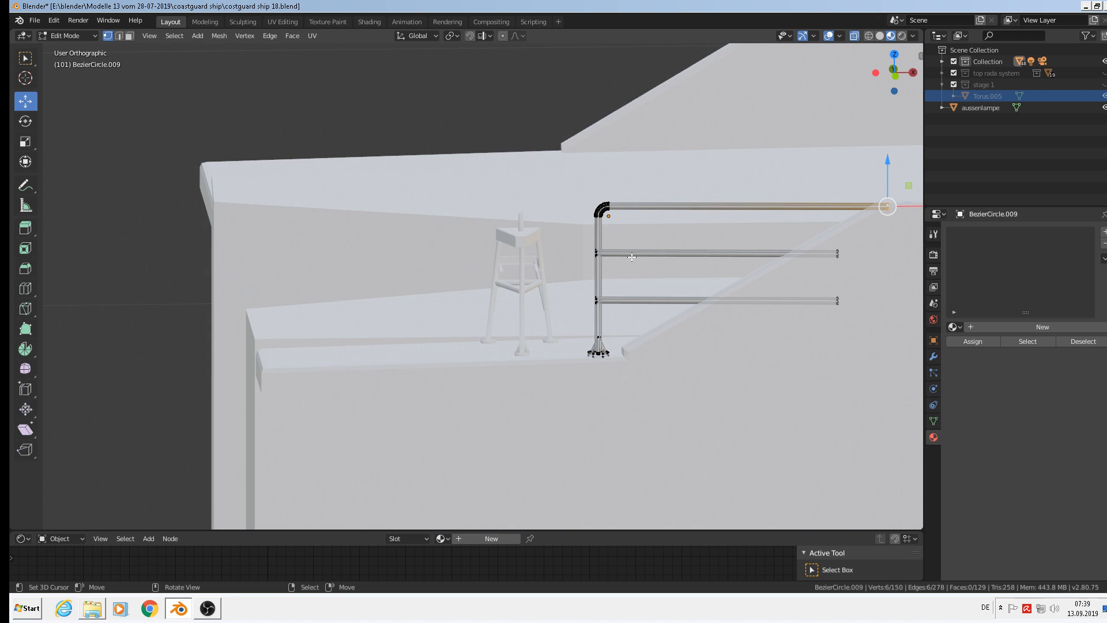
left_click_drag(649, 240, 587, 308)
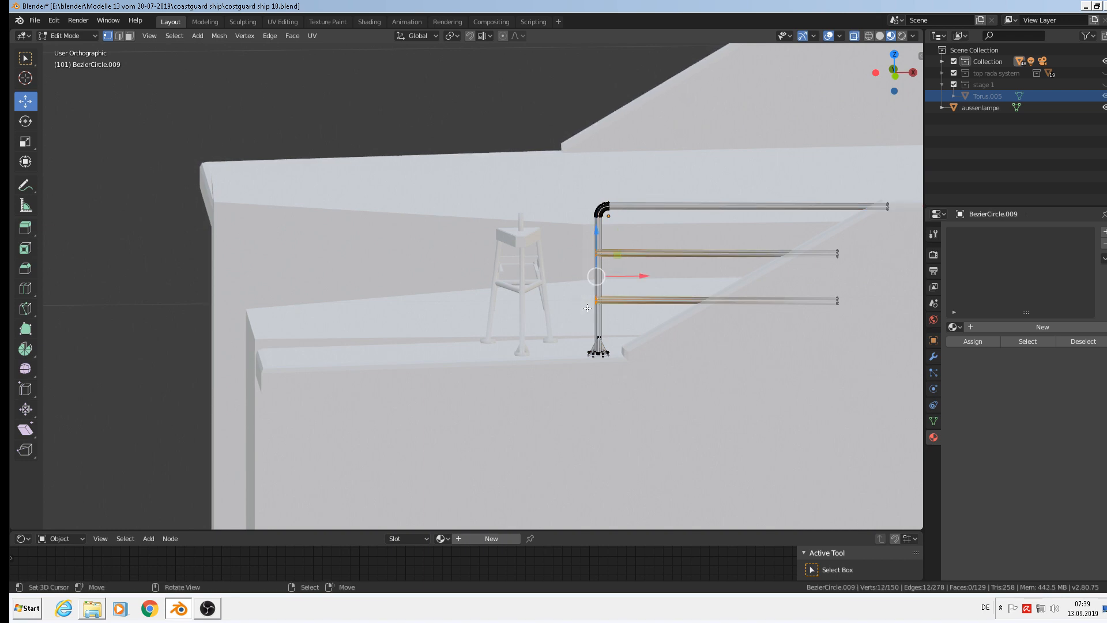
left_click_drag(625, 275, 602, 277)
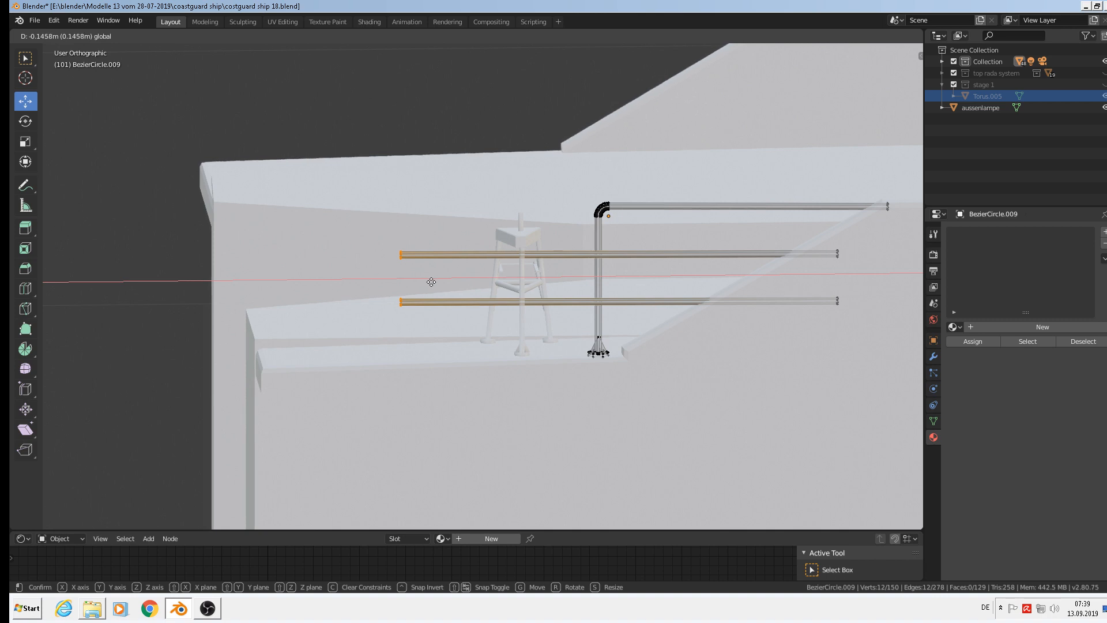
left_click(489, 296)
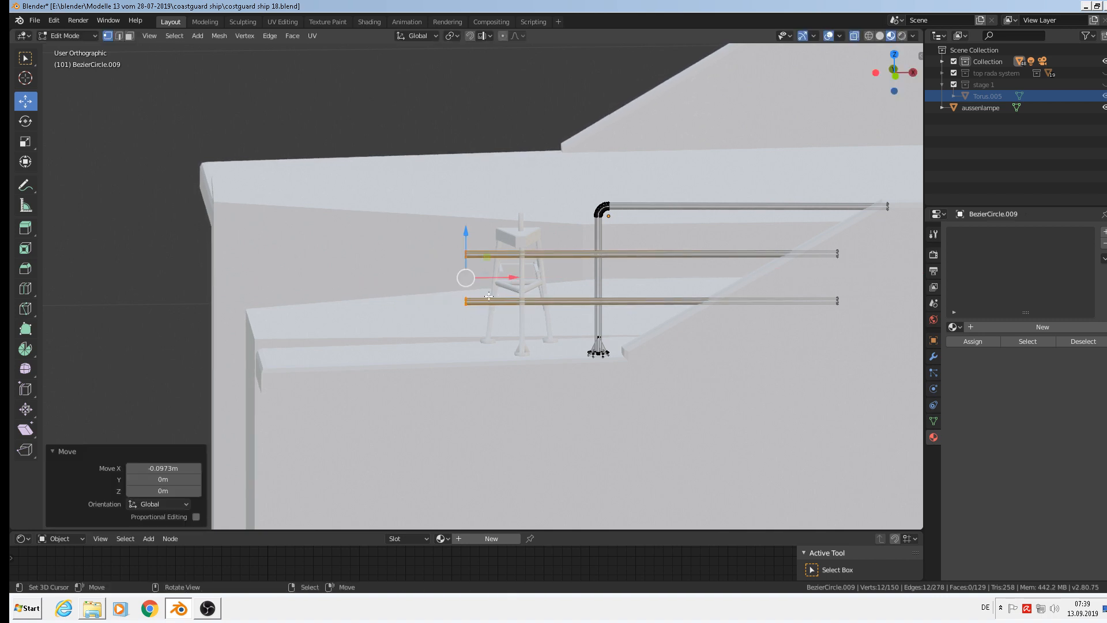
scroll(474, 293, "down", 4)
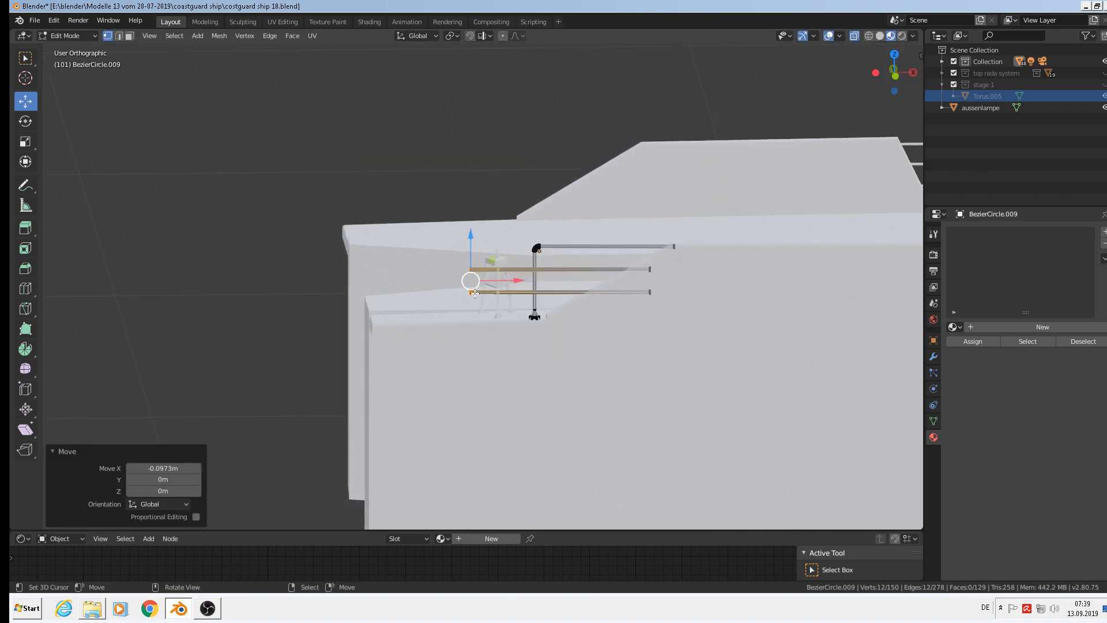
scroll(605, 255, "up", 1)
scroll(607, 254, "down", 5)
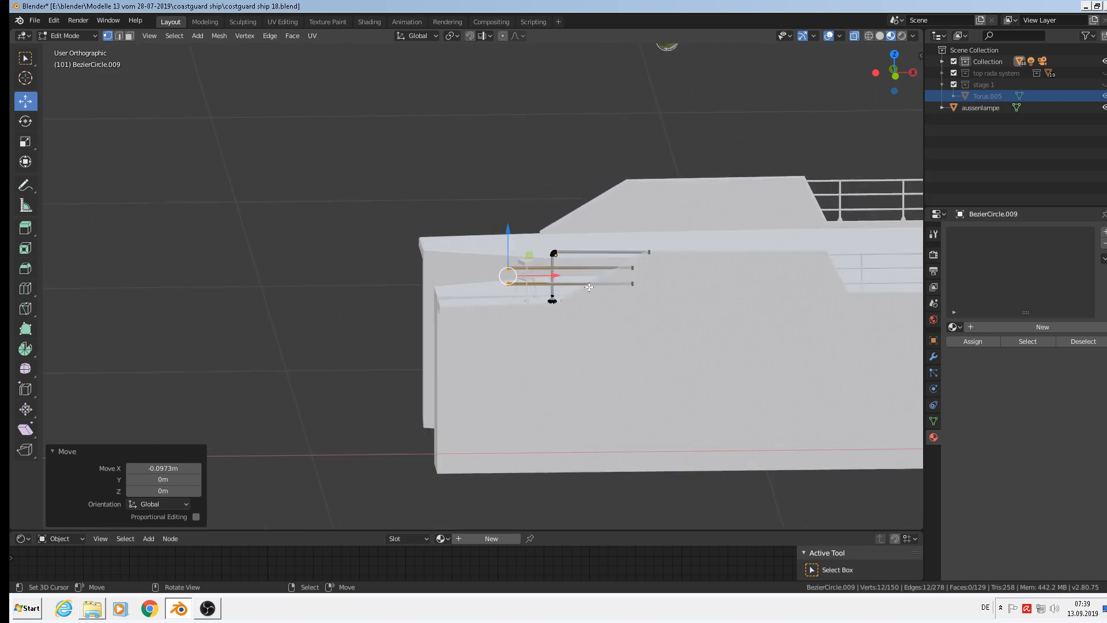
key("Tab")
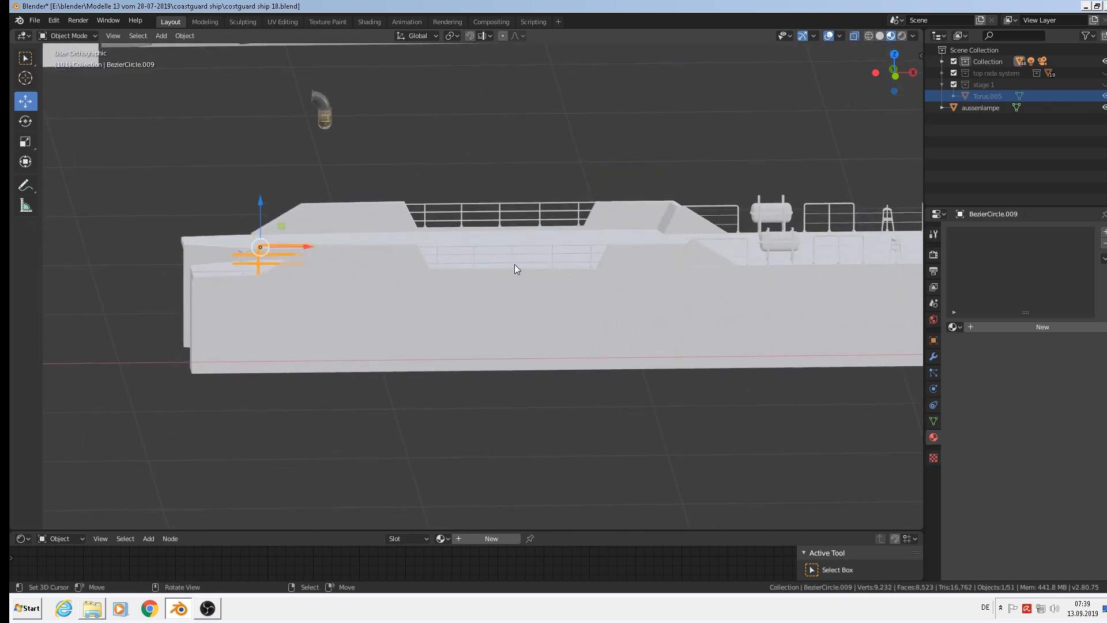
Duplicate the three-post railing section beside the camera and place the copy above the stand's end of the hull, offset −2.65 m X, 0.305 m Y, −0.246 m Z
scroll(618, 279, "down", 3)
scroll(583, 304, "up", 3)
middle_click_drag(708, 271, 689, 249)
right_click(792, 202)
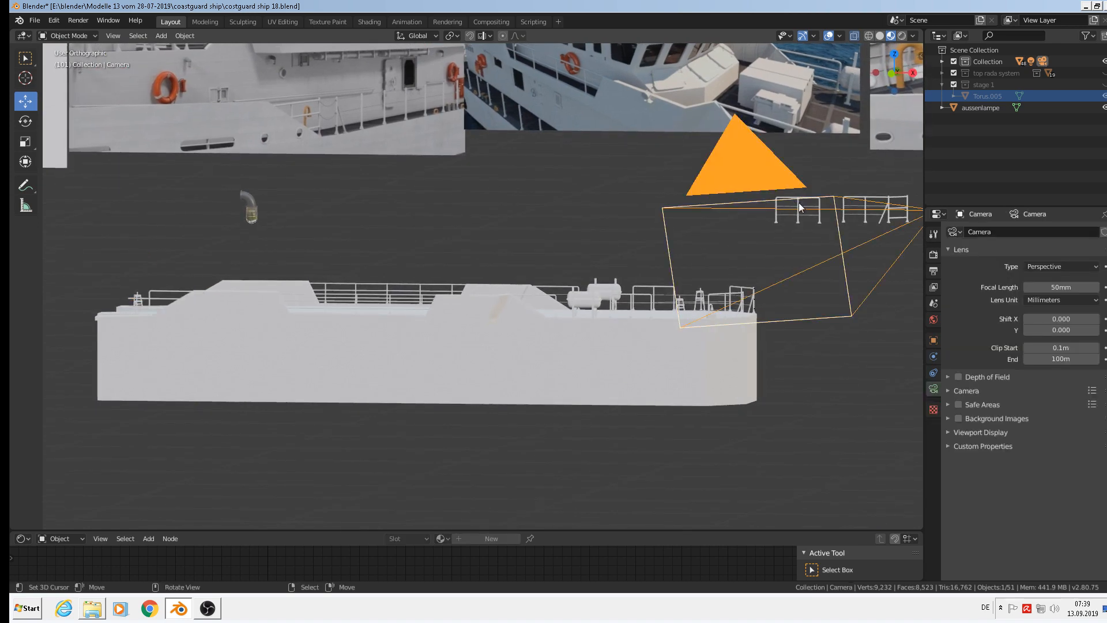
left_click(799, 206)
left_click(801, 205)
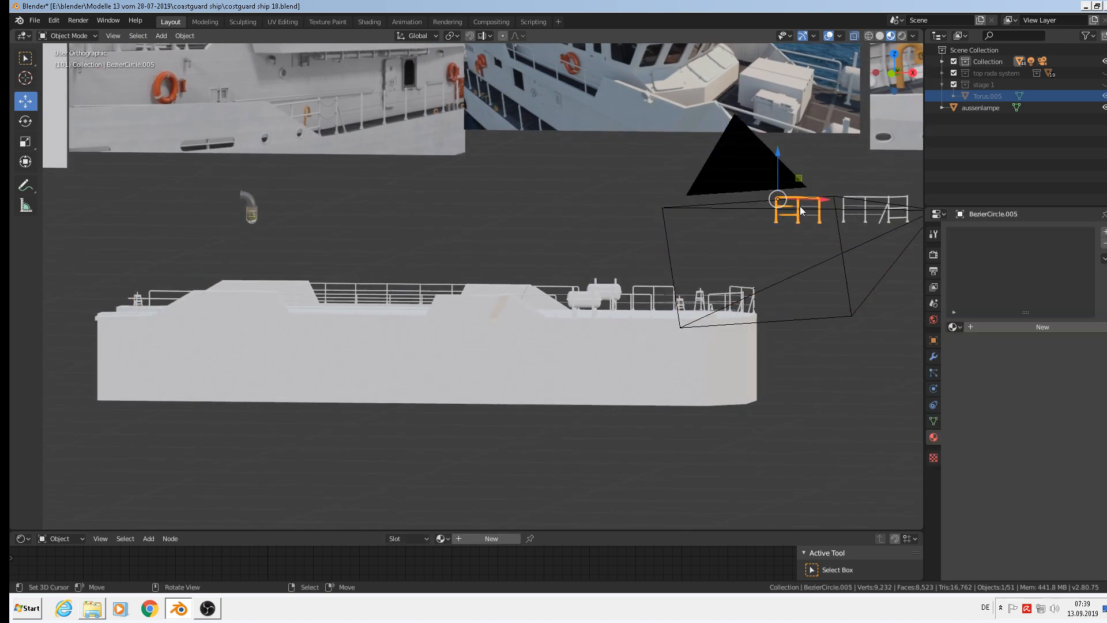
scroll(800, 206, "up", 2)
middle_click_drag(735, 256, 780, 260)
key("shift+d")
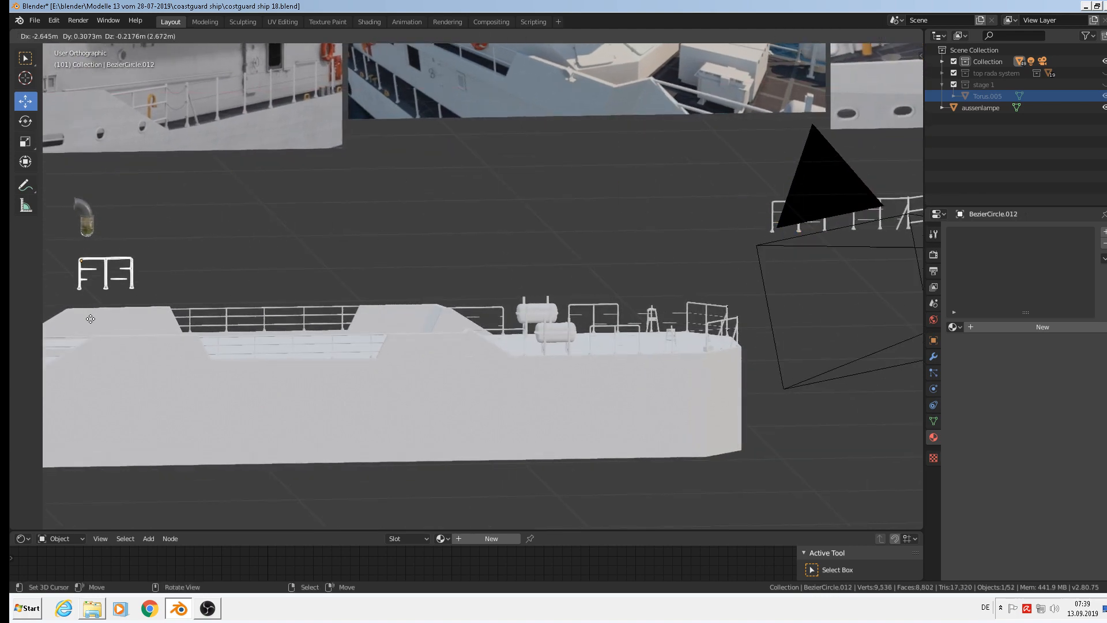
left_click(115, 300)
Compare the railing copy with the reference photos, examining how the rails and posts run around the stand at the aft upper-deck corner
middle_click_drag(185, 277, 479, 293, "shift")
scroll(455, 274, "down", 3)
middle_click_drag(378, 191, 503, 336, "shift")
scroll(405, 120, "up", 6)
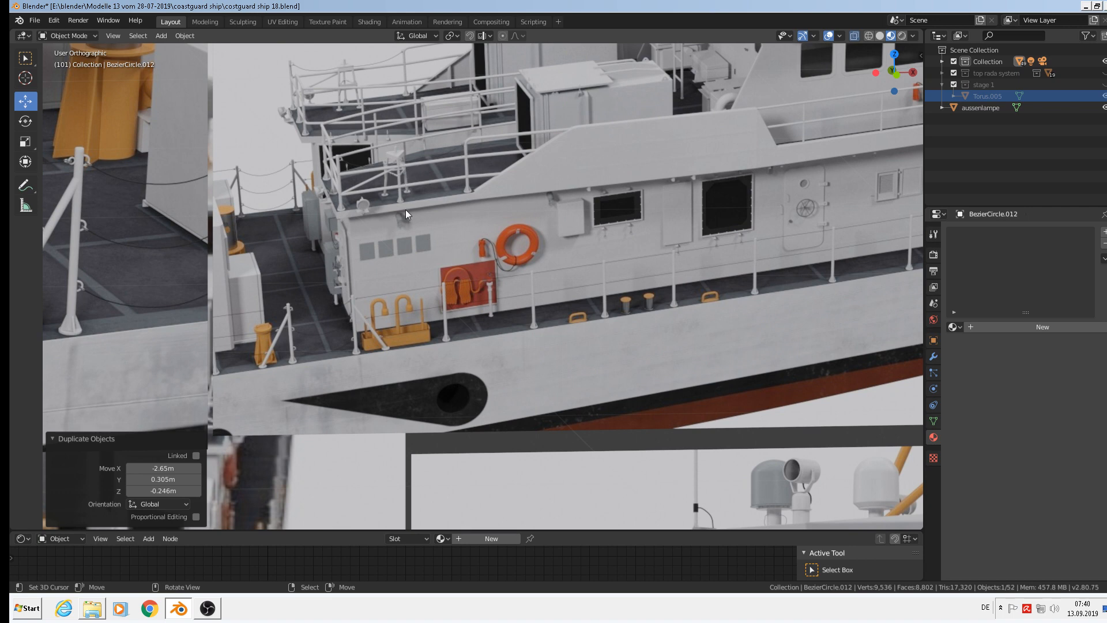
scroll(401, 167, "up", 6)
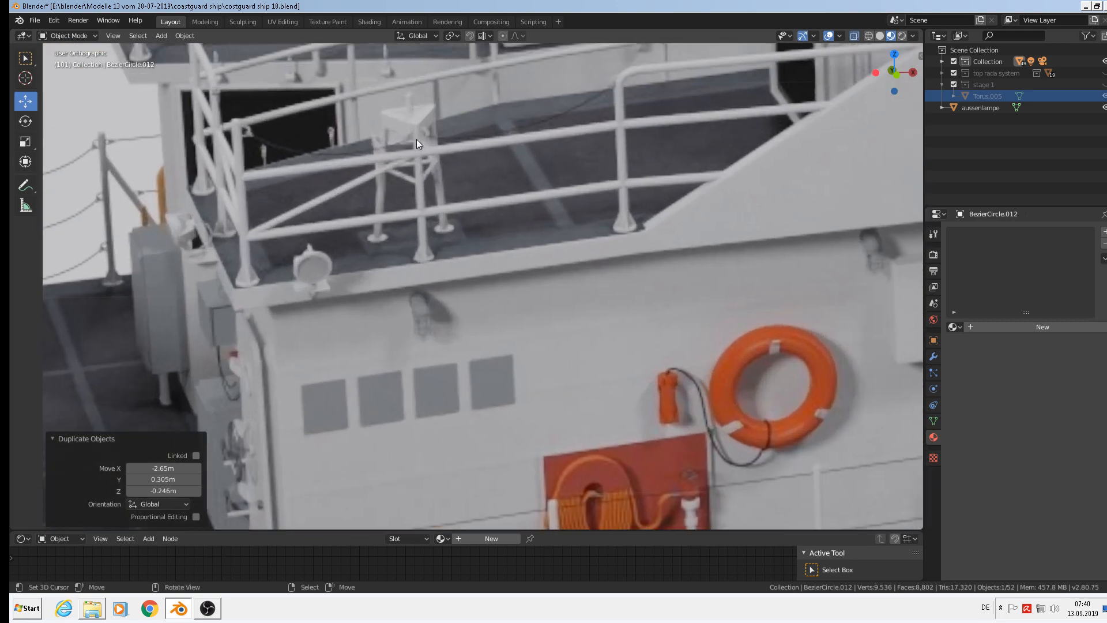
scroll(427, 231, "down", 6)
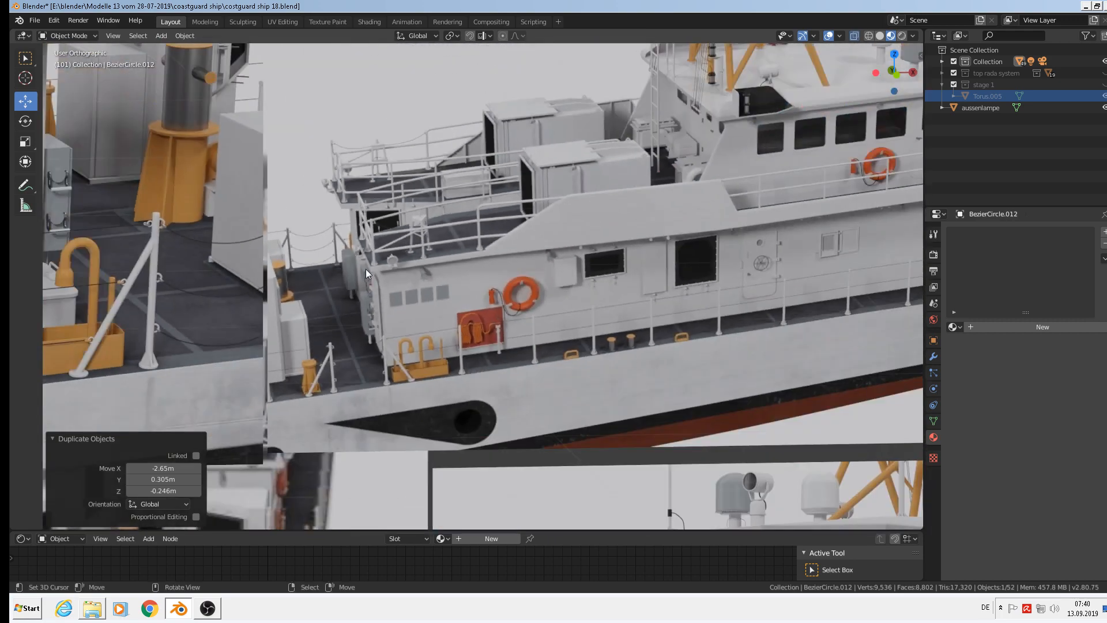
scroll(584, 344, "down", 8)
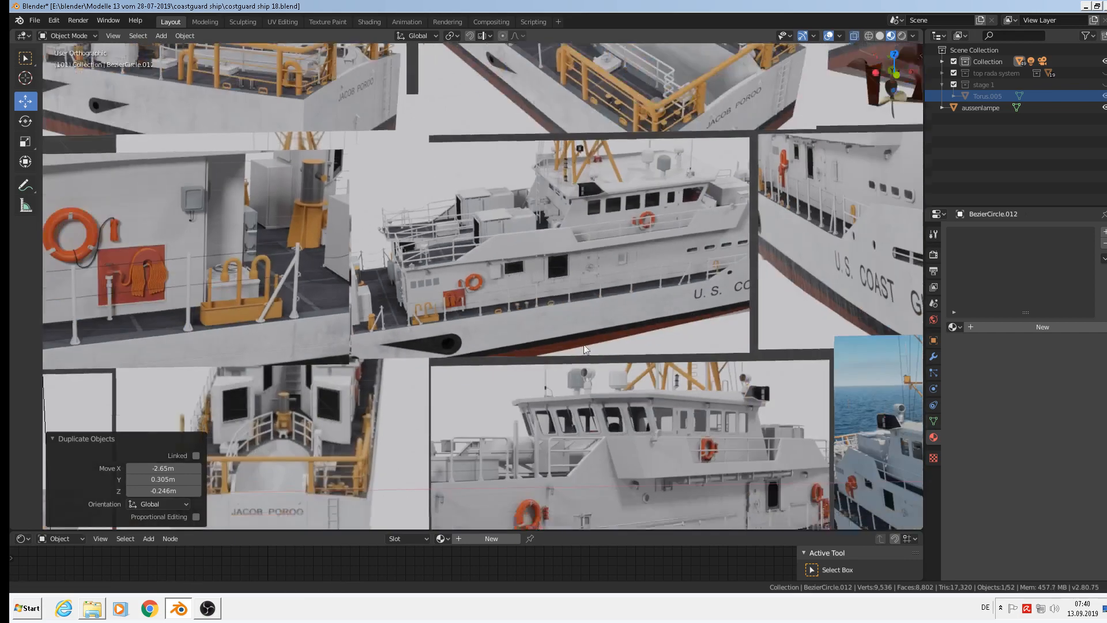
scroll(617, 342, "up", 6)
scroll(665, 405, "up", 6)
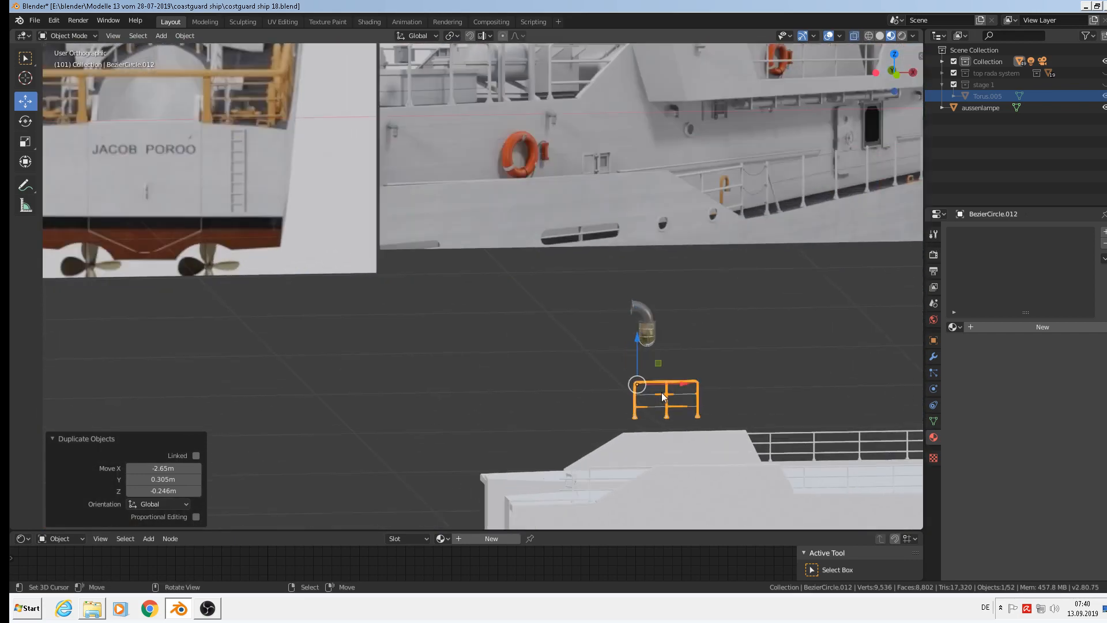
middle_click_drag(642, 258, 640, 254)
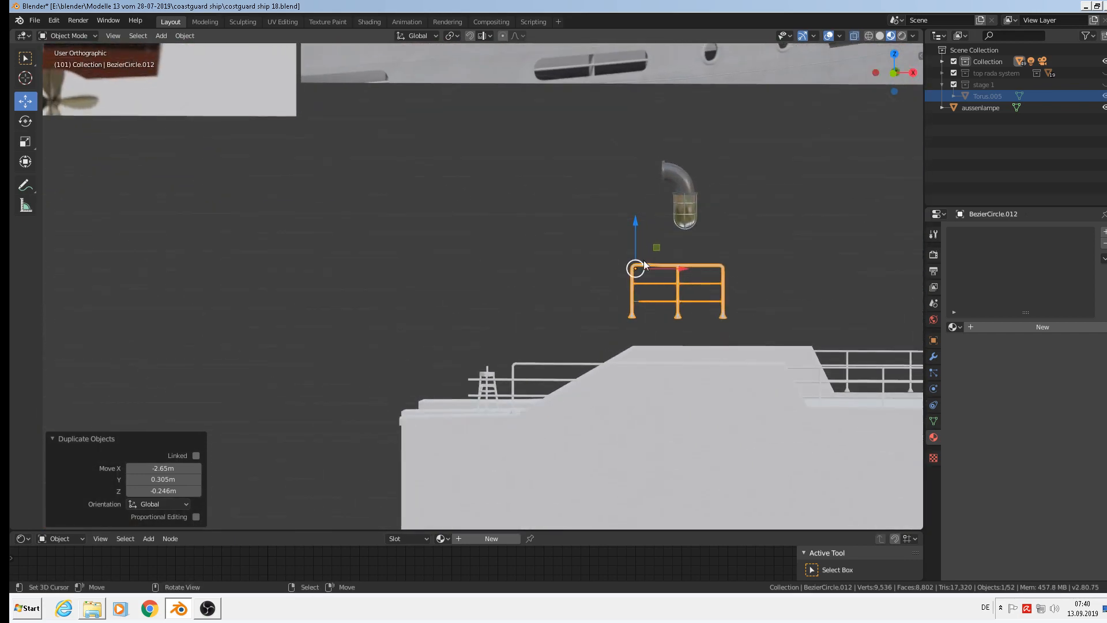
scroll(643, 262, "up", 2)
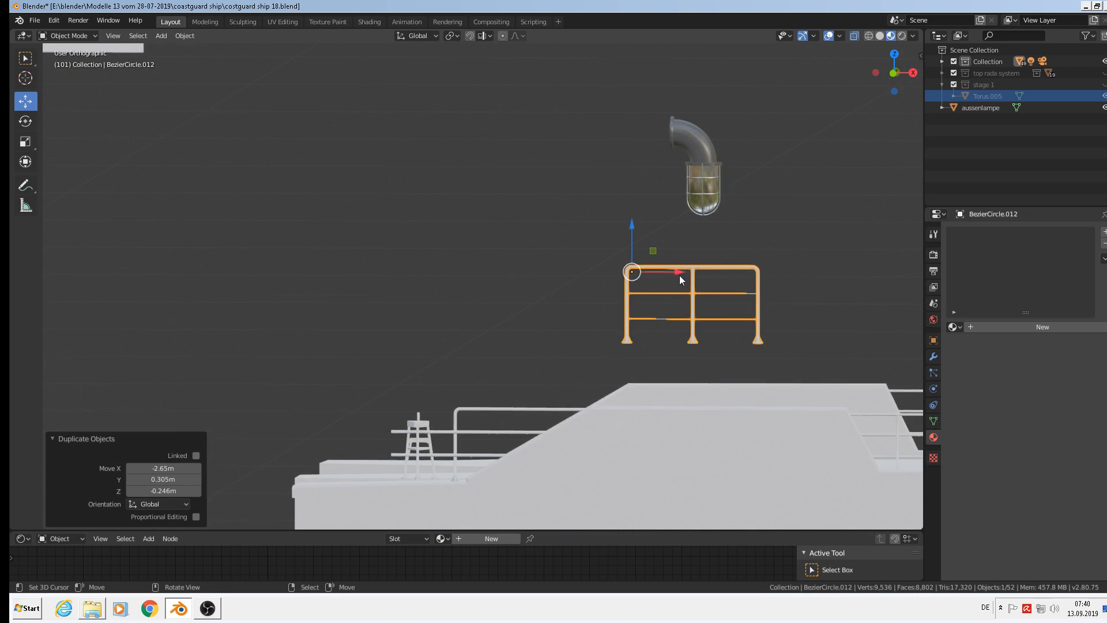
Move the railing copy −0.605 m in X, −0.624 m in Y and −0.209 m in Z to the hull's aft deck corner
left_click_drag(679, 275, 288, 275)
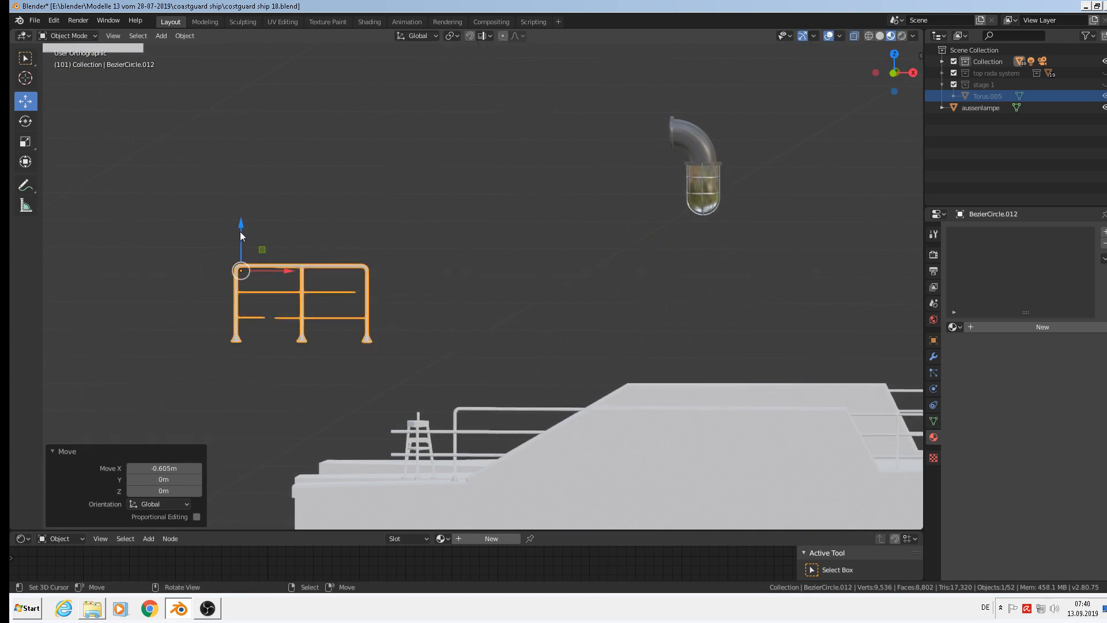
left_click_drag(241, 231, 248, 366)
scroll(298, 413, "up", 2)
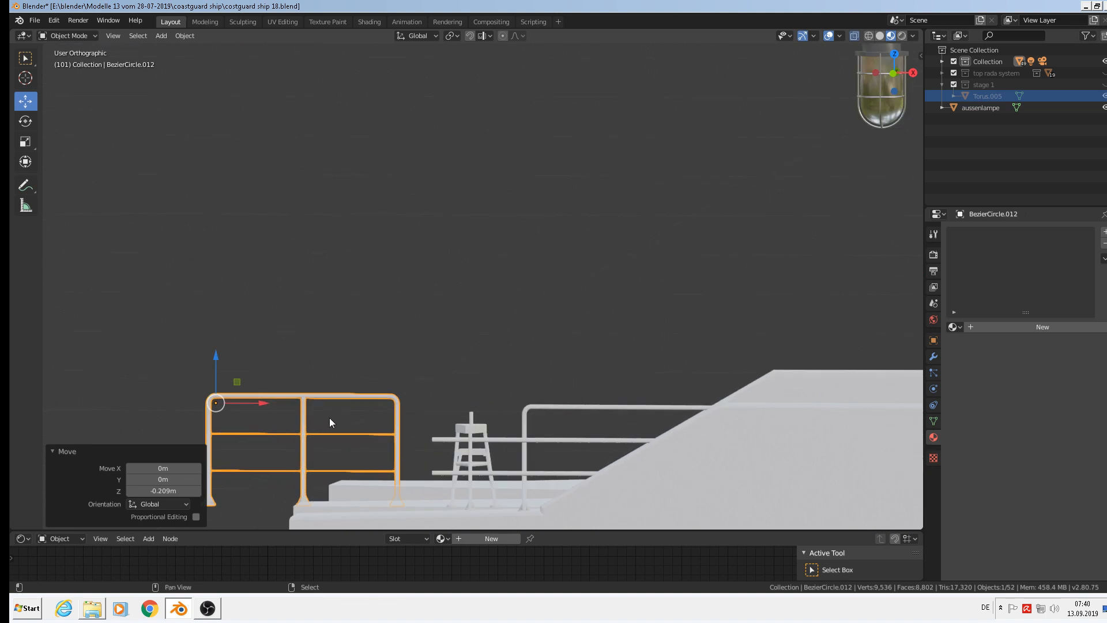
middle_click_drag(329, 417, 409, 326, "shift")
key("g")
key("y")
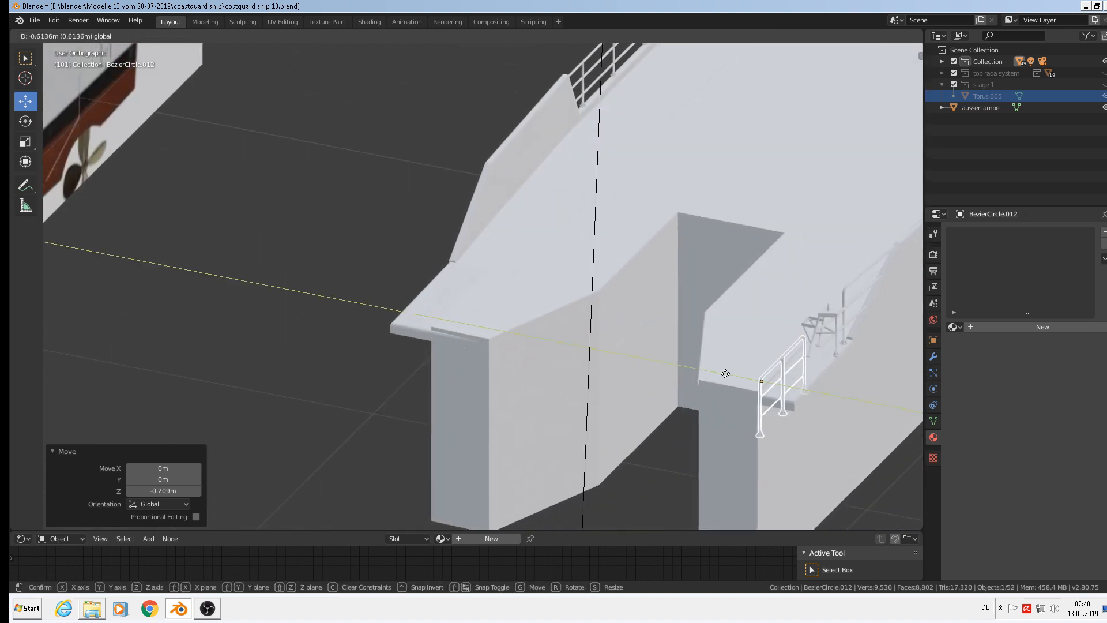
left_click(729, 368)
middle_click_drag(741, 368, 687, 375)
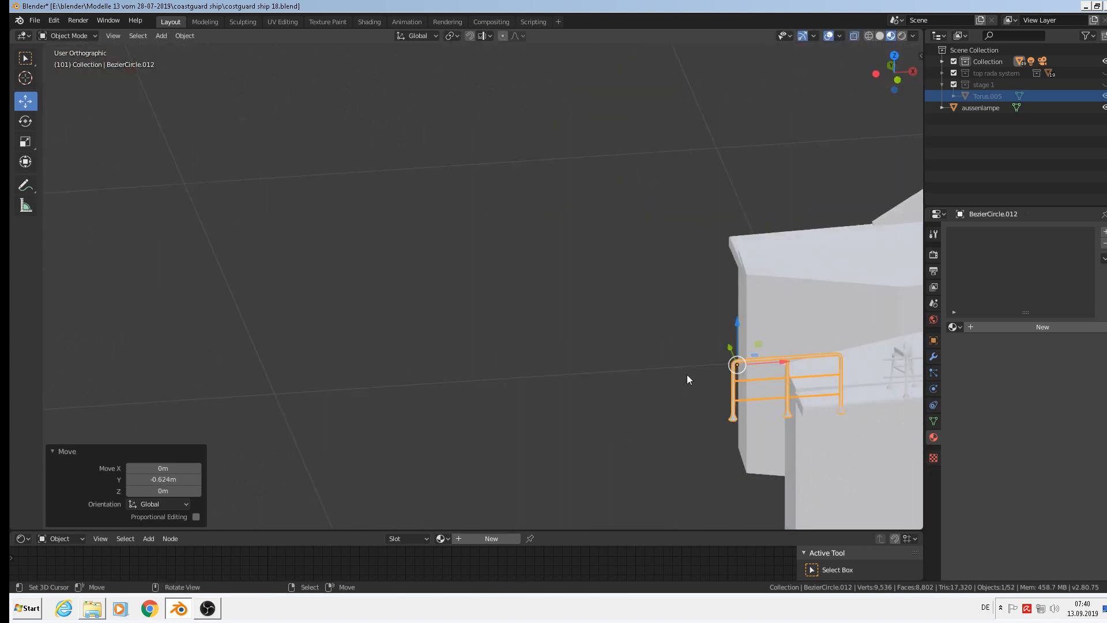
Fine-position the railing copy at the deck corner by shifting it along X, 0.0118 m in Y and 0.0193 m in Z
key("g")
key("x")
left_click(795, 356)
middle_click_drag(796, 356, 749, 374)
key("g")
key("y")
left_click(745, 377)
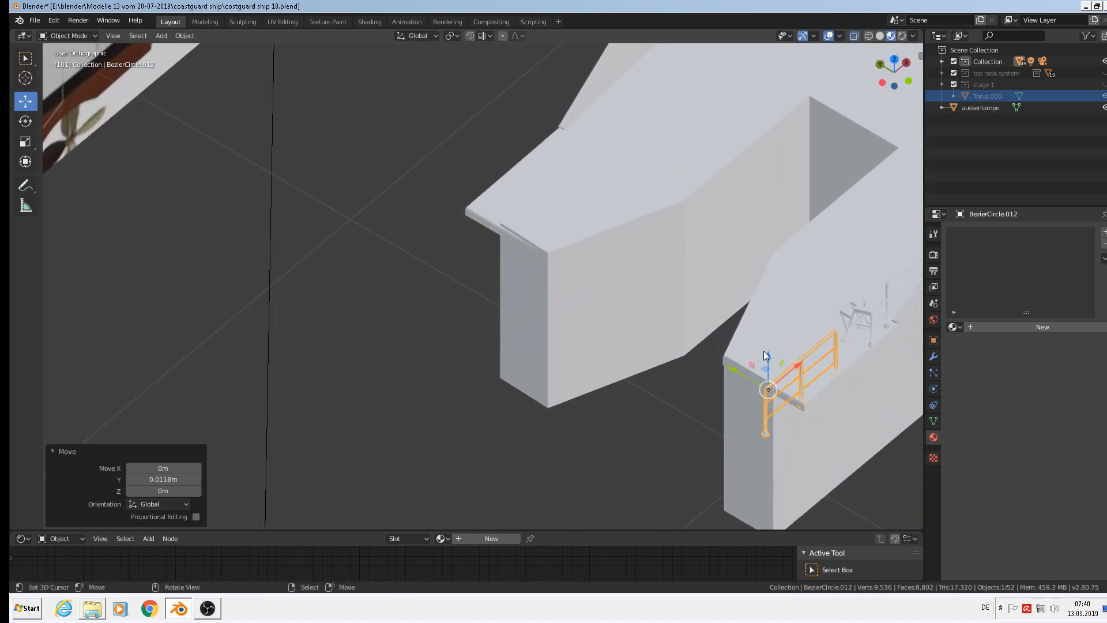
left_click_drag(767, 355, 766, 348)
middle_click_drag(883, 392, 684, 329)
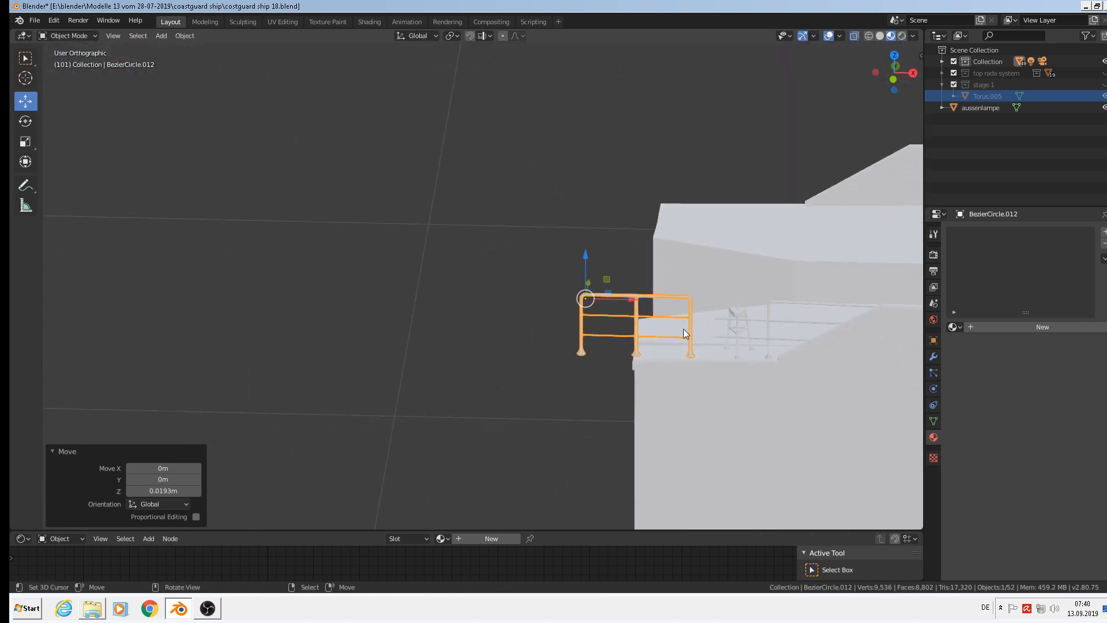
Delete the vertices of the railing copy's outer frame, including both end posts and their feet
scroll(752, 323, "up", 3)
middle_click_drag(752, 316, 652, 320)
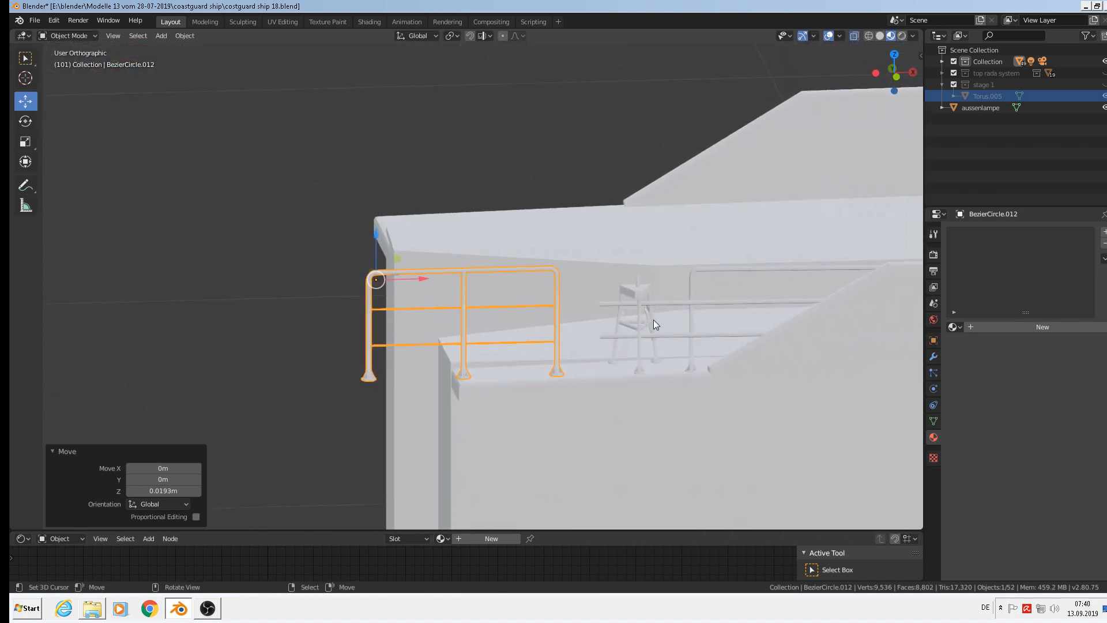
scroll(653, 320, "up", 2)
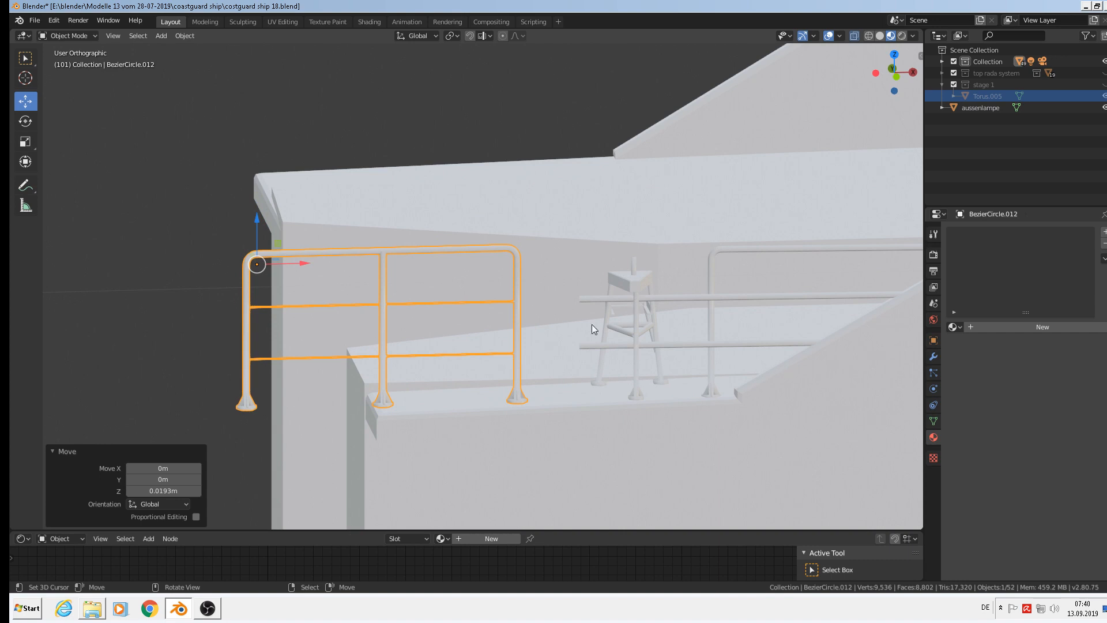
key("Tab")
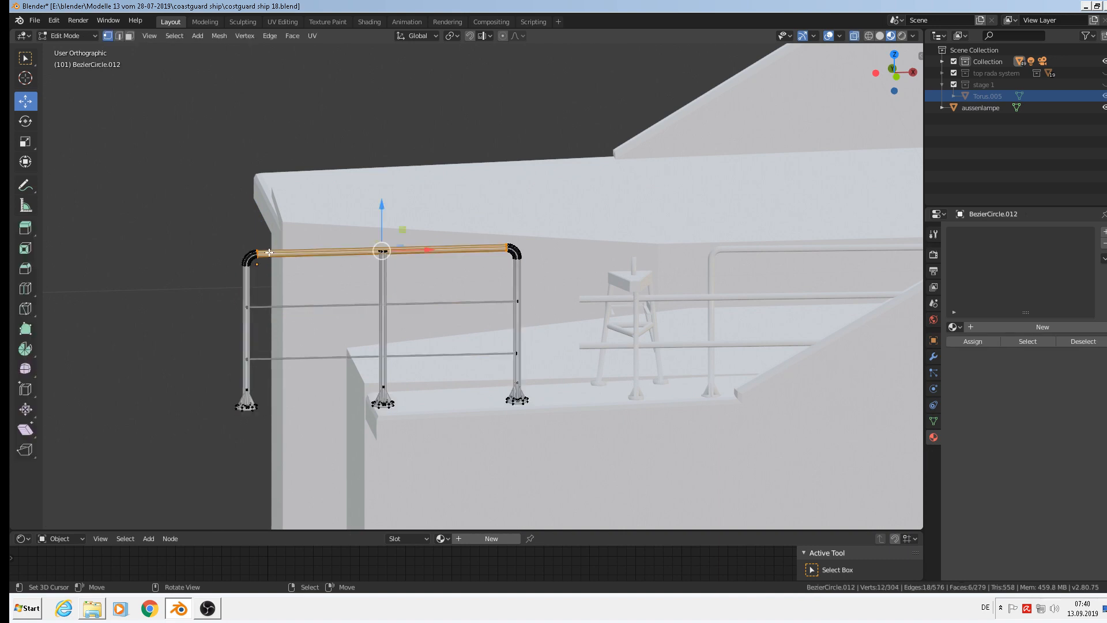
key("l")
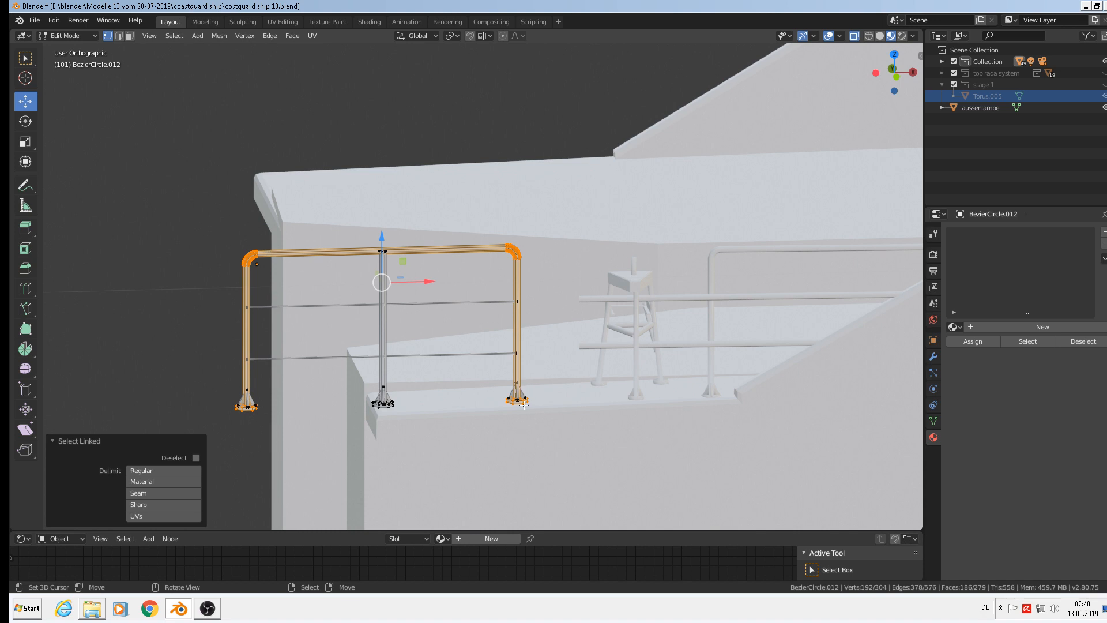
key("l")
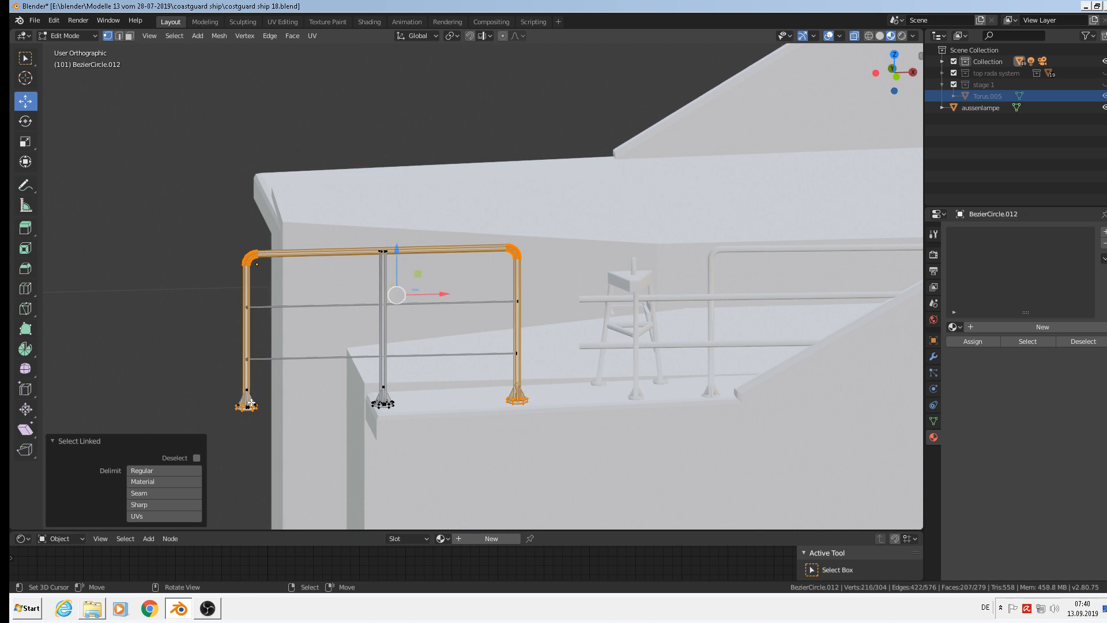
key("l")
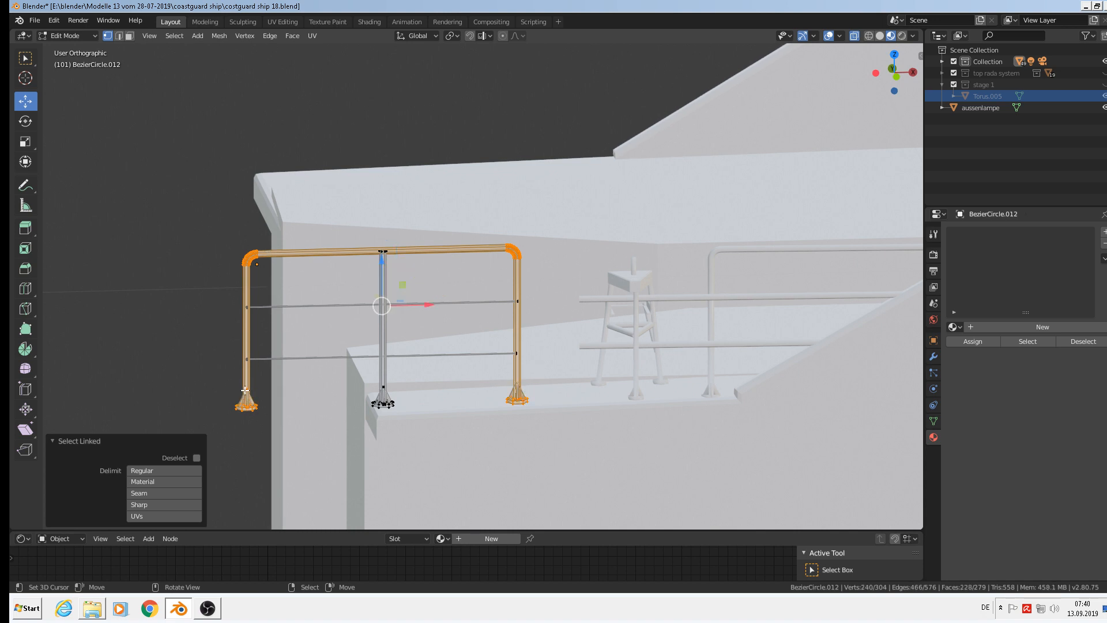
key("x")
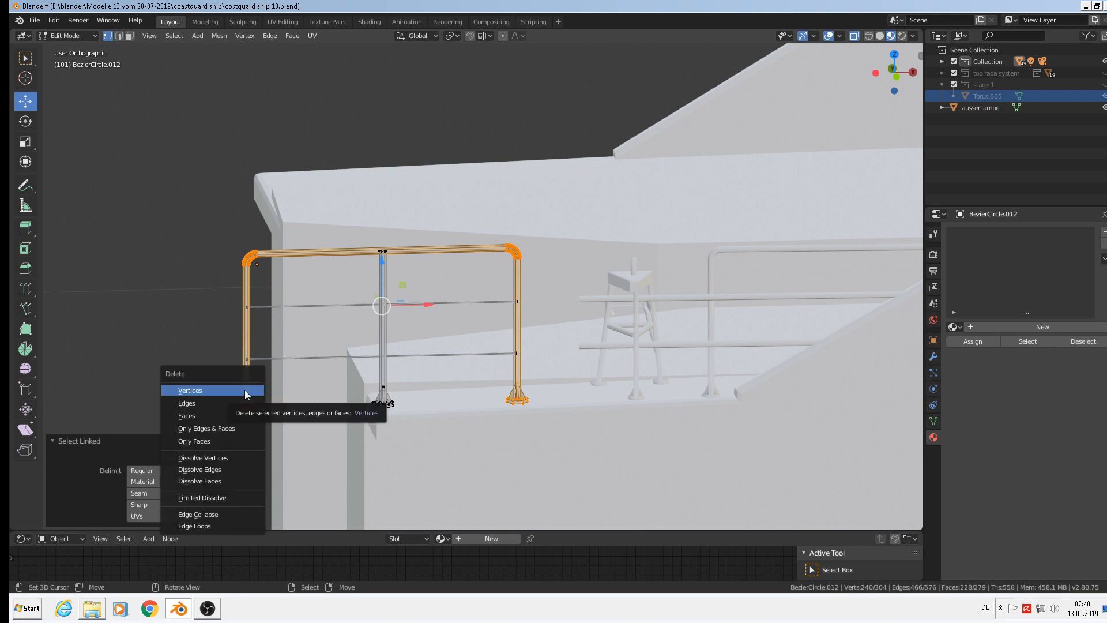
left_click(245, 390)
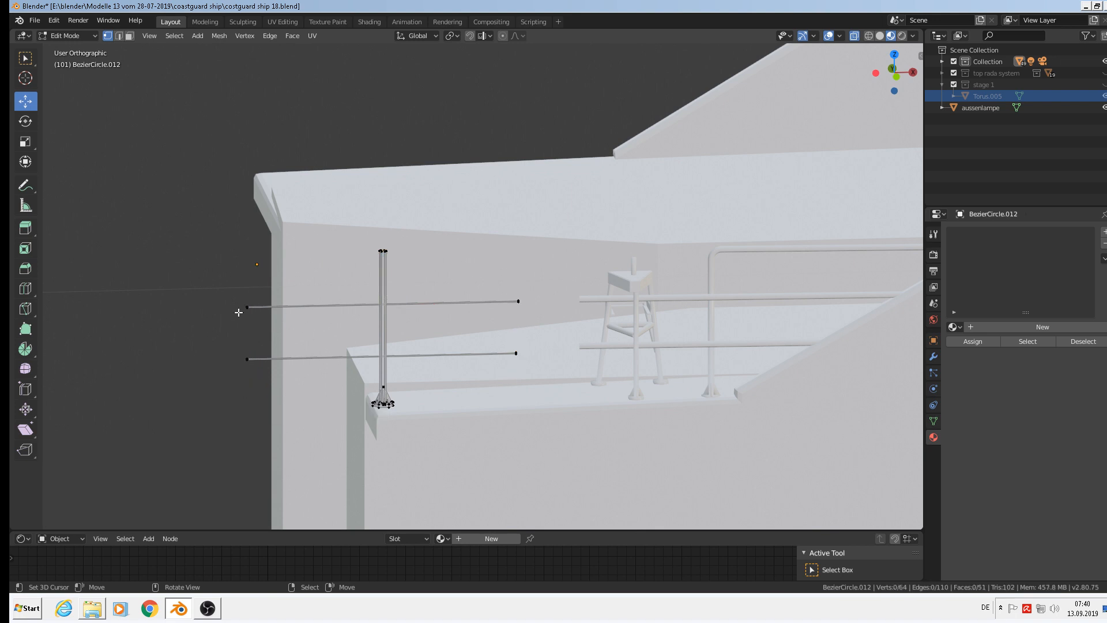
Delete the vertices of the railing copy's two thin lower rails, keeping only the middle post with its foot
key("l")
key("x")
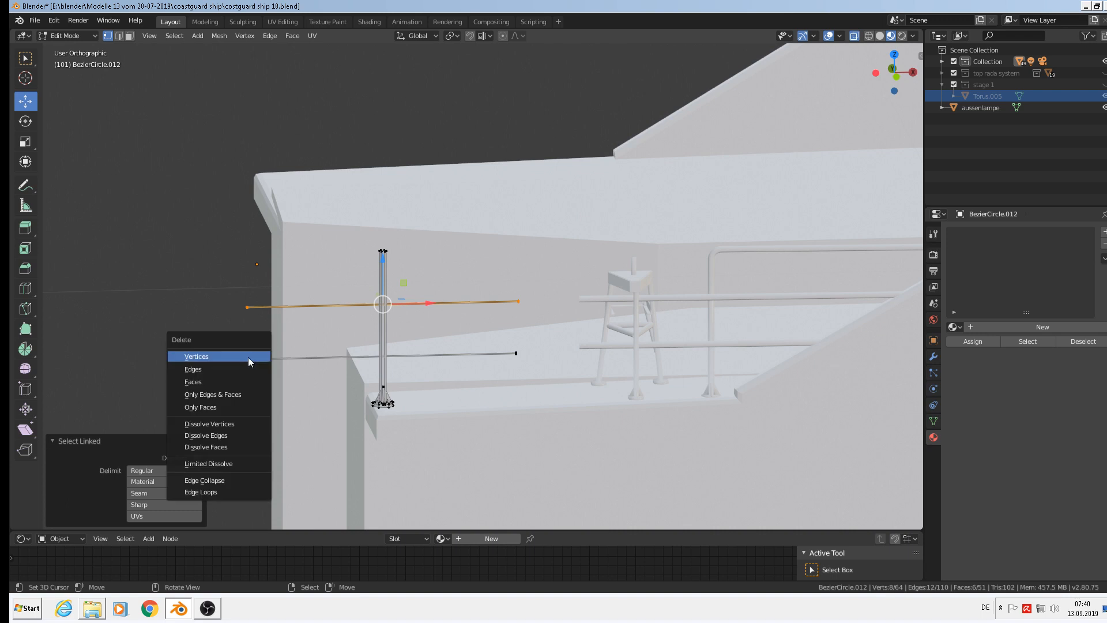
key("x")
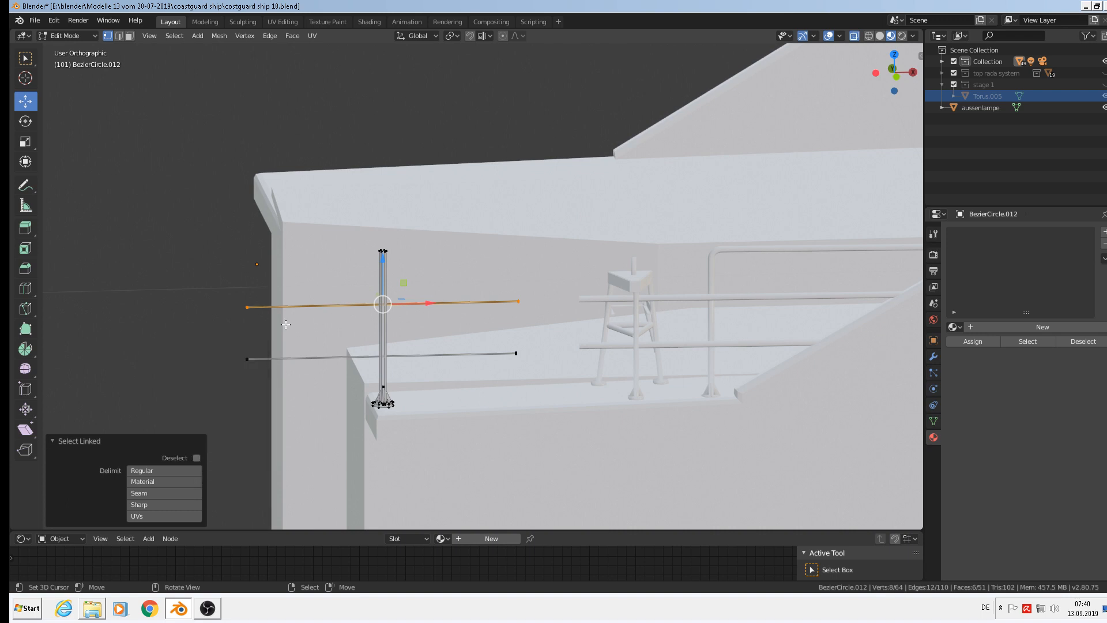
key("l")
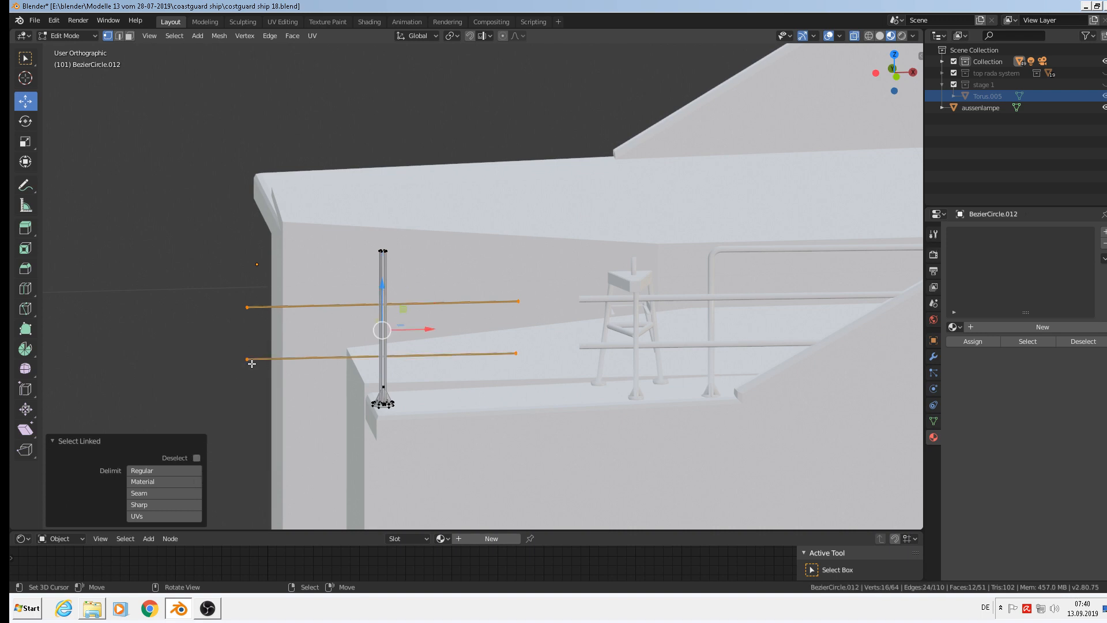
key("x")
left_click(251, 364)
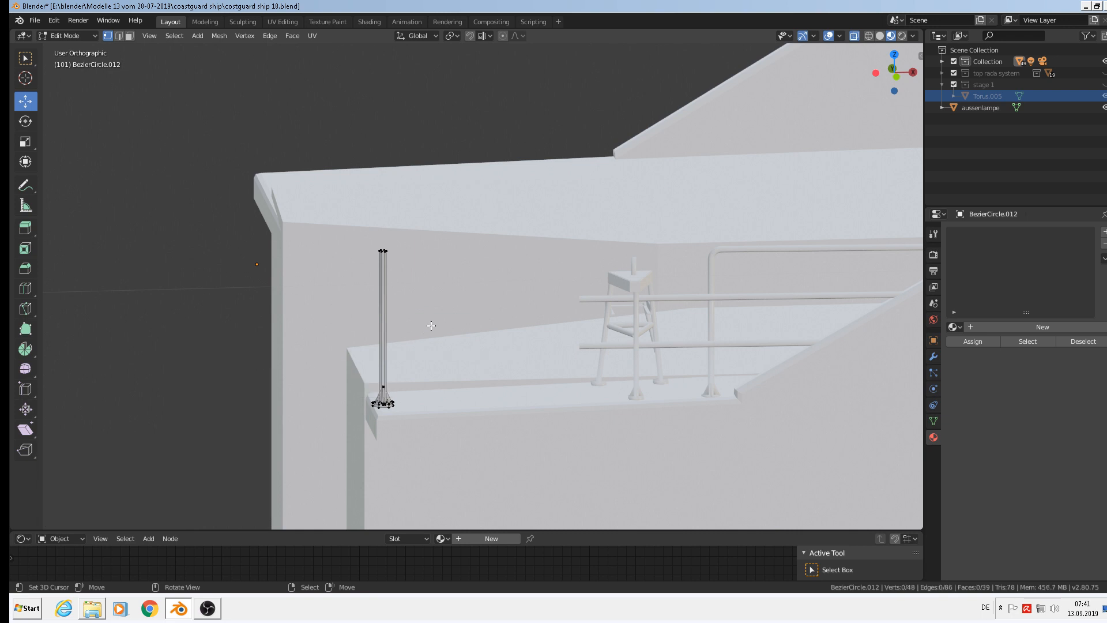
Extend the free ends of the adjacent railing's two lower rails about −0.146 m along X to the single post
scroll(560, 300, "up", 1)
key("Tab")
left_click(643, 303)
key("Tab")
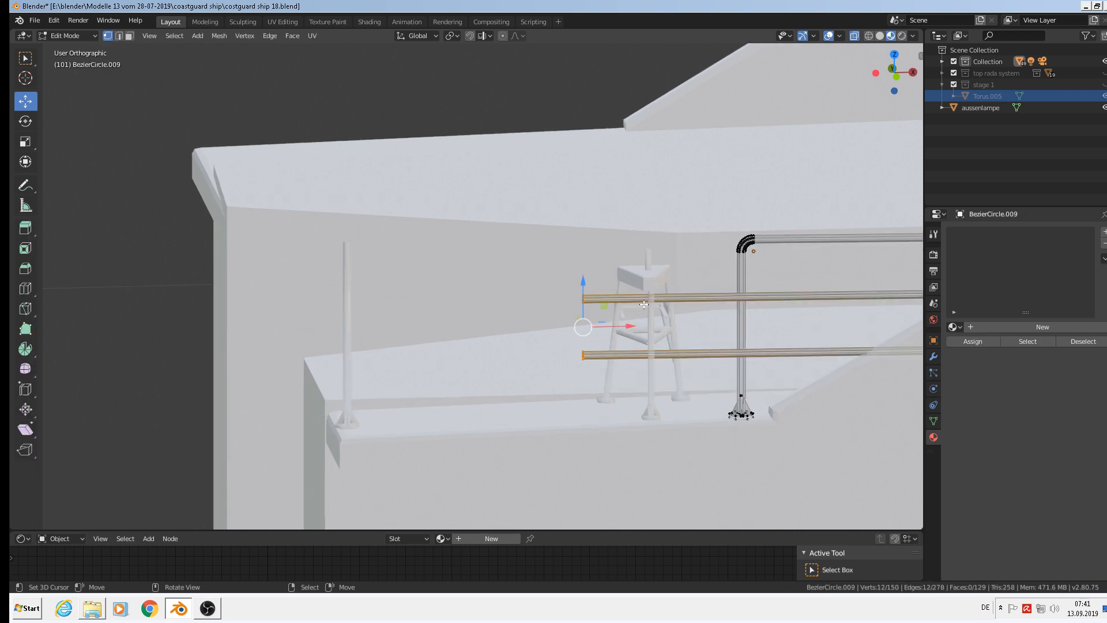
key("g")
key("x")
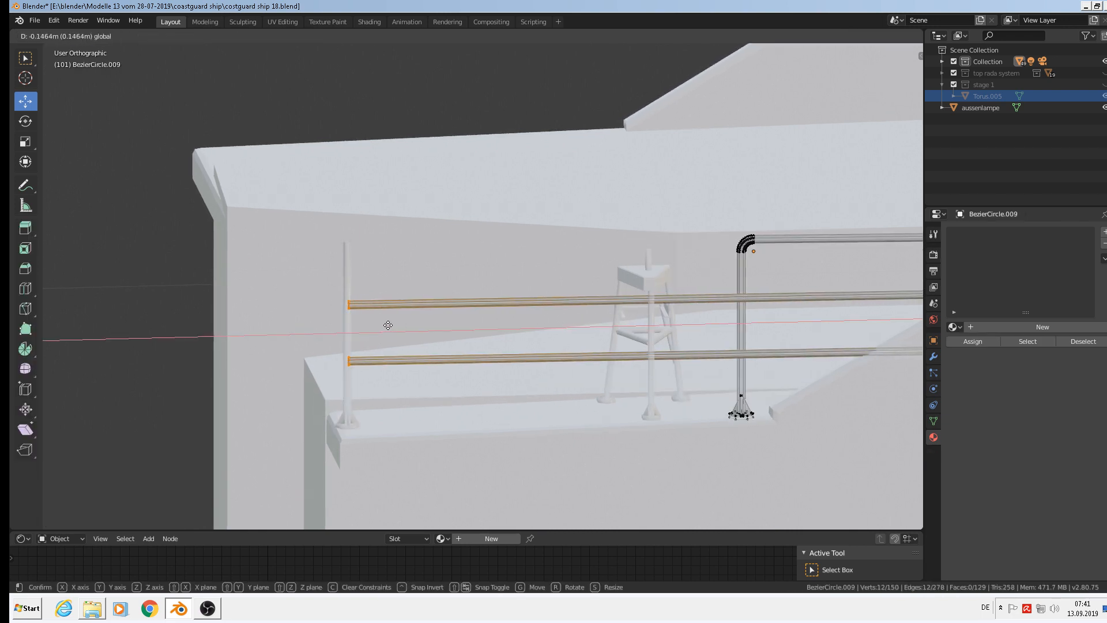
left_click(386, 325)
key("Tab")
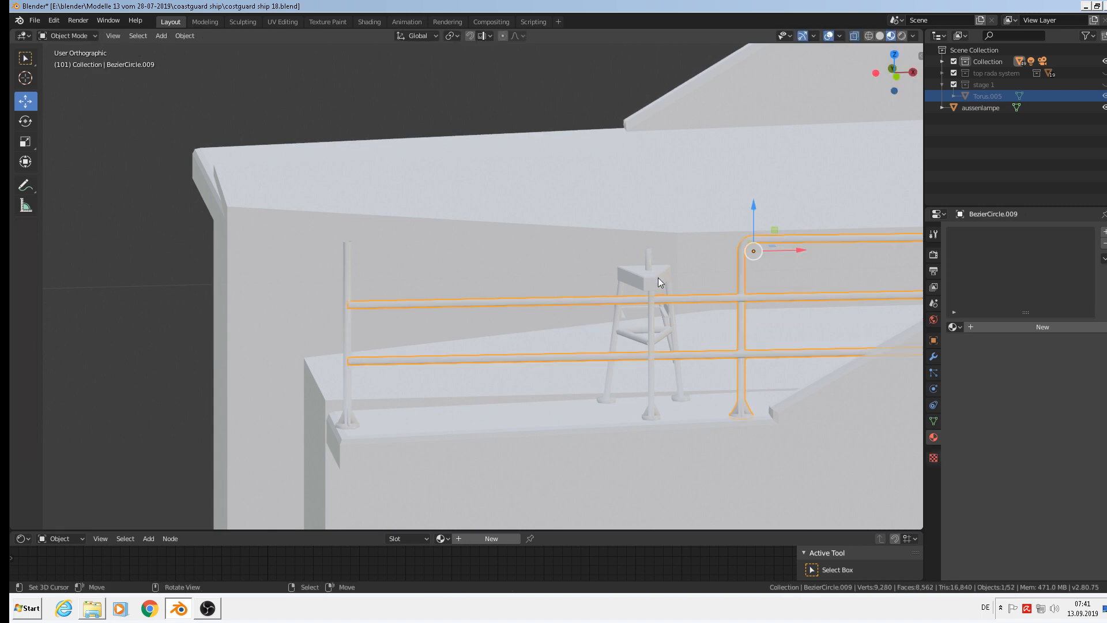
Move the three-legged stand −0.0701 m along X, between the single post and the adjacent railing's end post
left_click(659, 278)
key("g")
key("x")
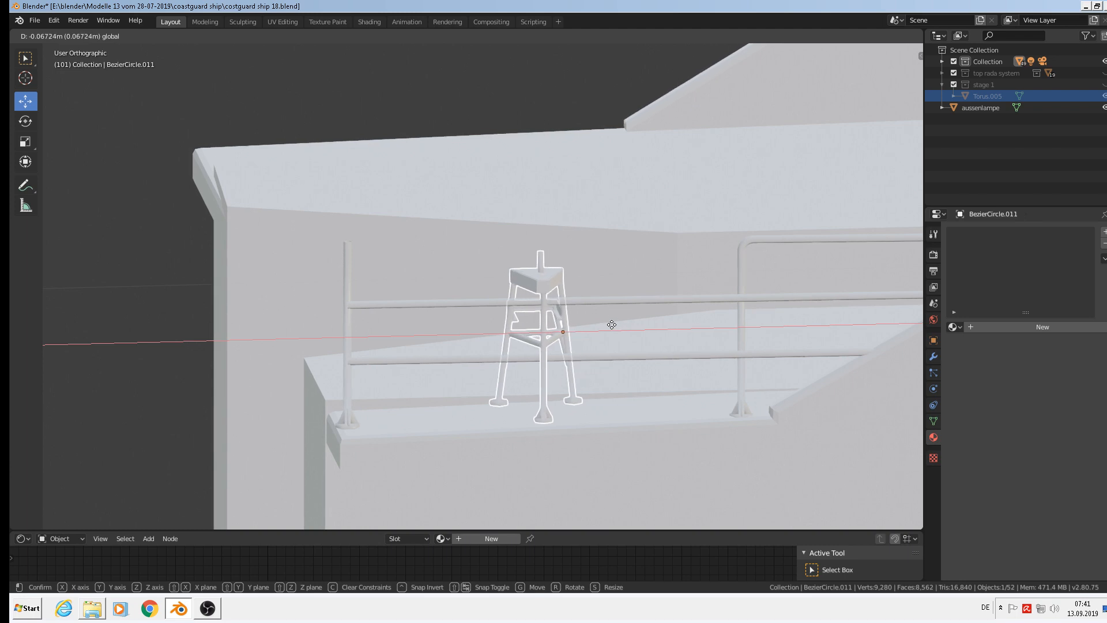
left_click(611, 331)
middle_click_drag(612, 330, 667, 352)
scroll(719, 338, "up", 2)
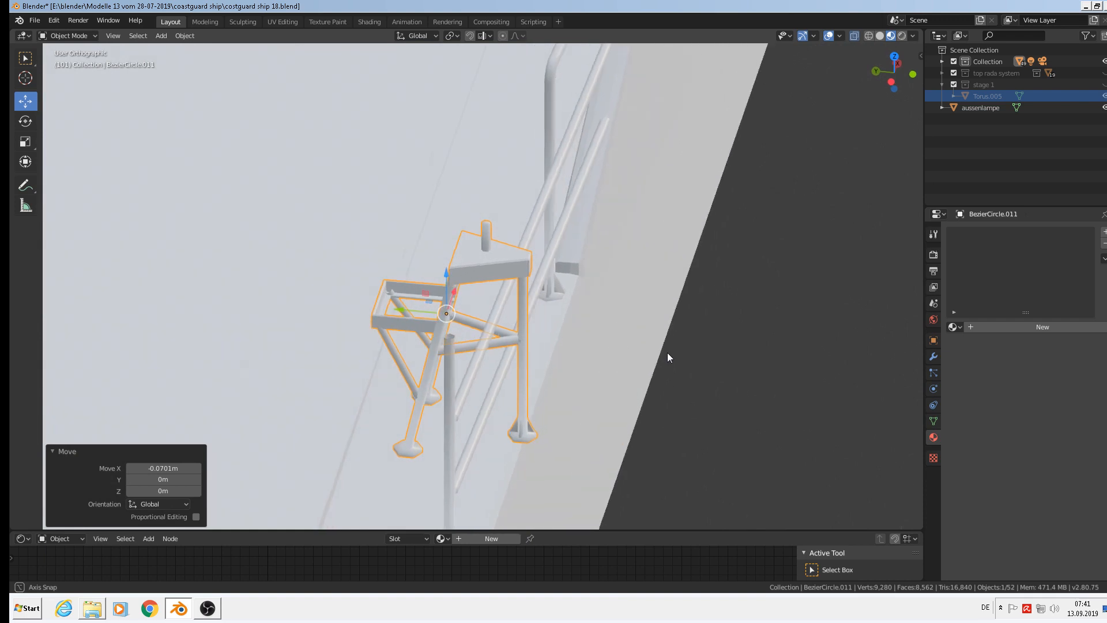
Add a loop cut to each of the railing's two lower rails at its end post, with slide factors −0.162 and −0.160
left_click(555, 252)
key("KP_7")
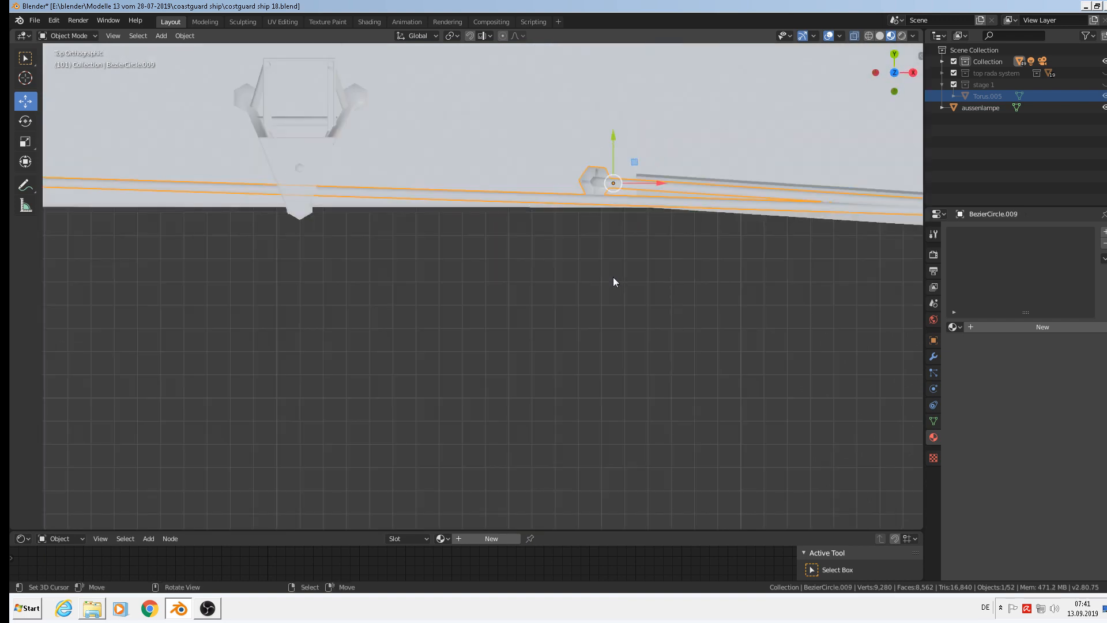
scroll(592, 193, "up", 1)
middle_click_drag(557, 251, 593, 321, "shift")
scroll(599, 322, "down", 3)
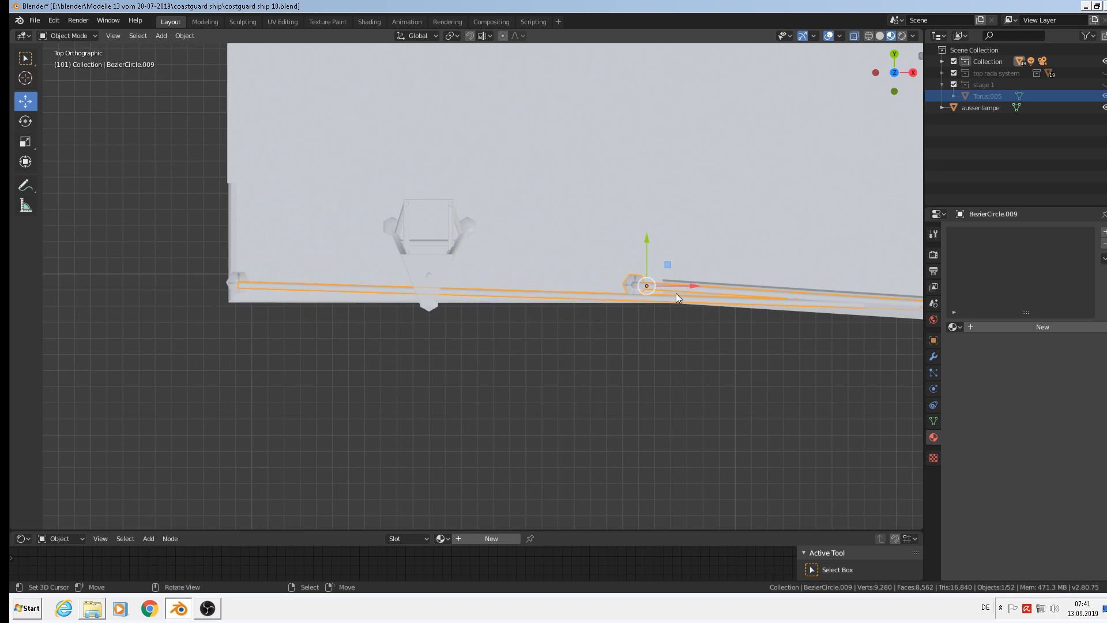
scroll(652, 299, "up", 3)
key("Tab")
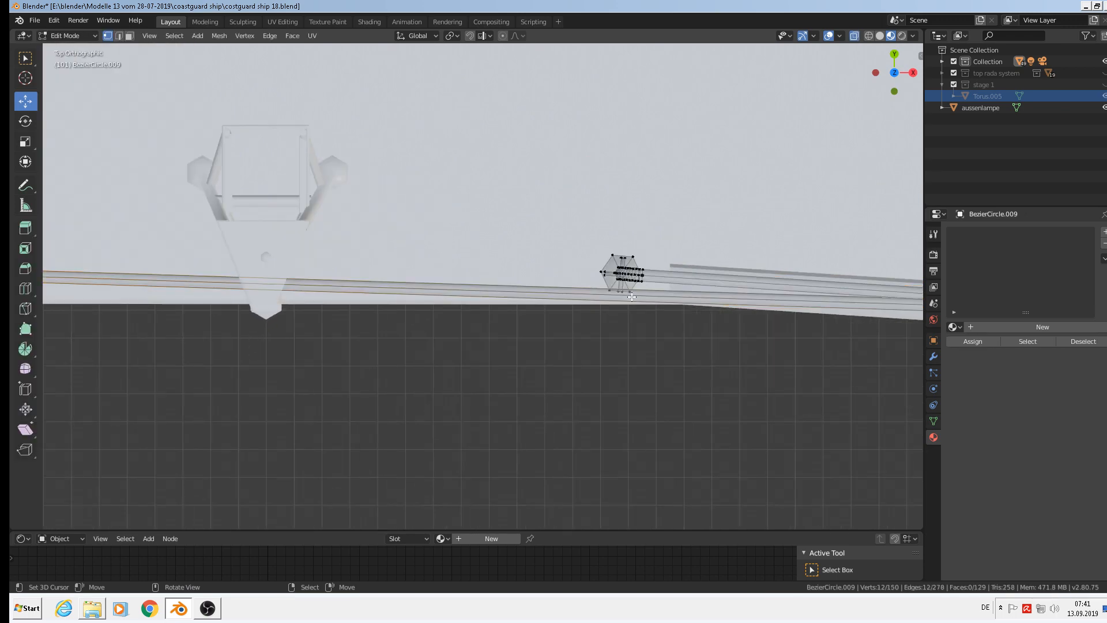
middle_click_drag(632, 296, 643, 235)
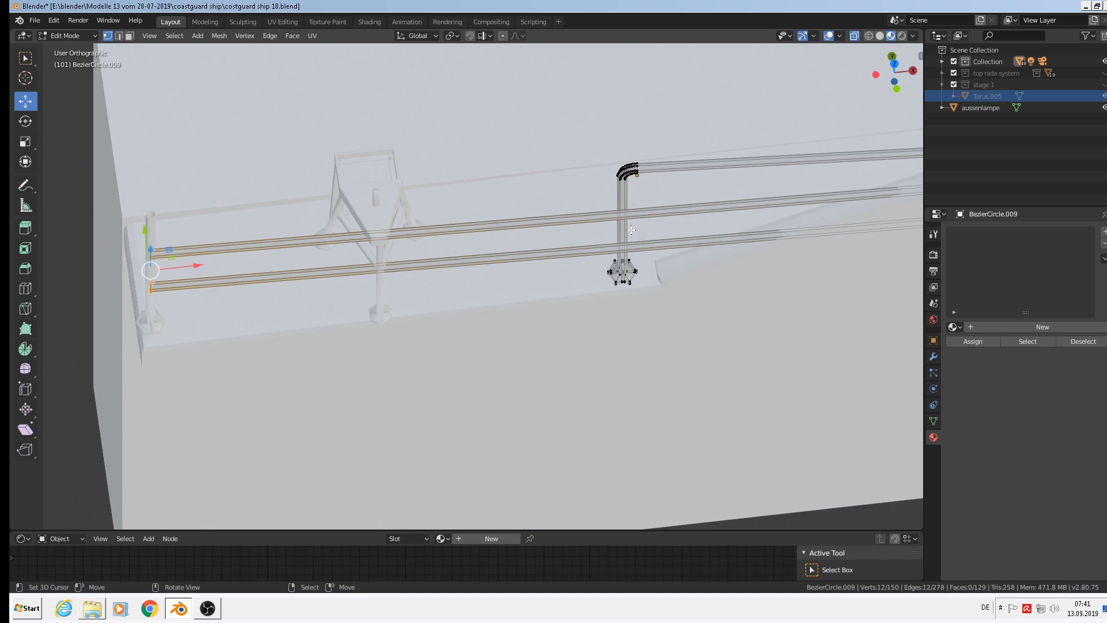
key("ctrl+r")
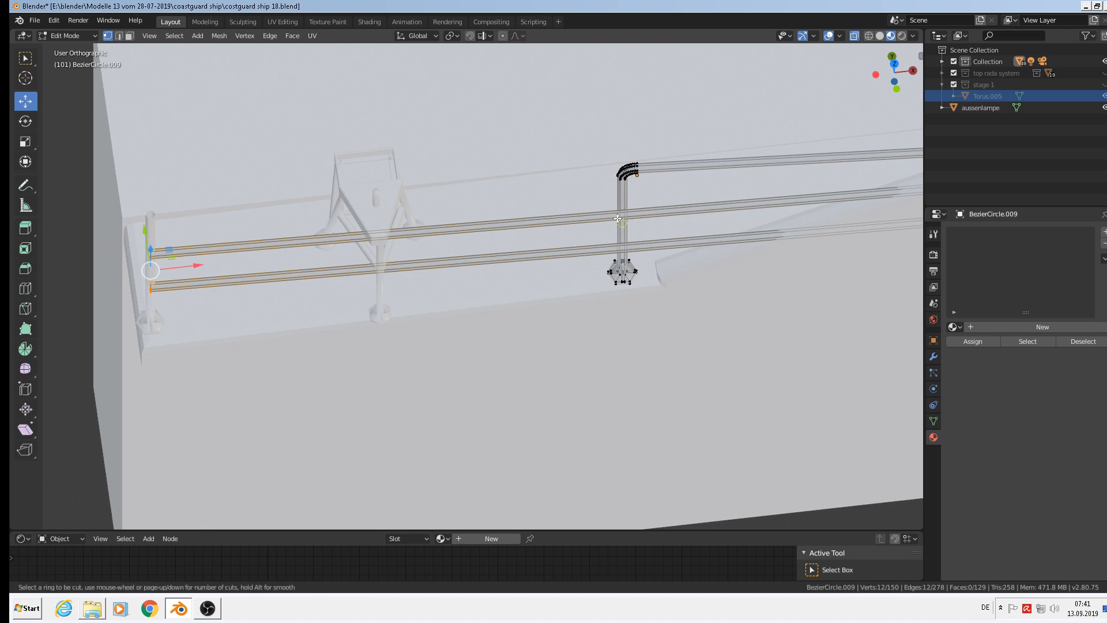
left_click(559, 220)
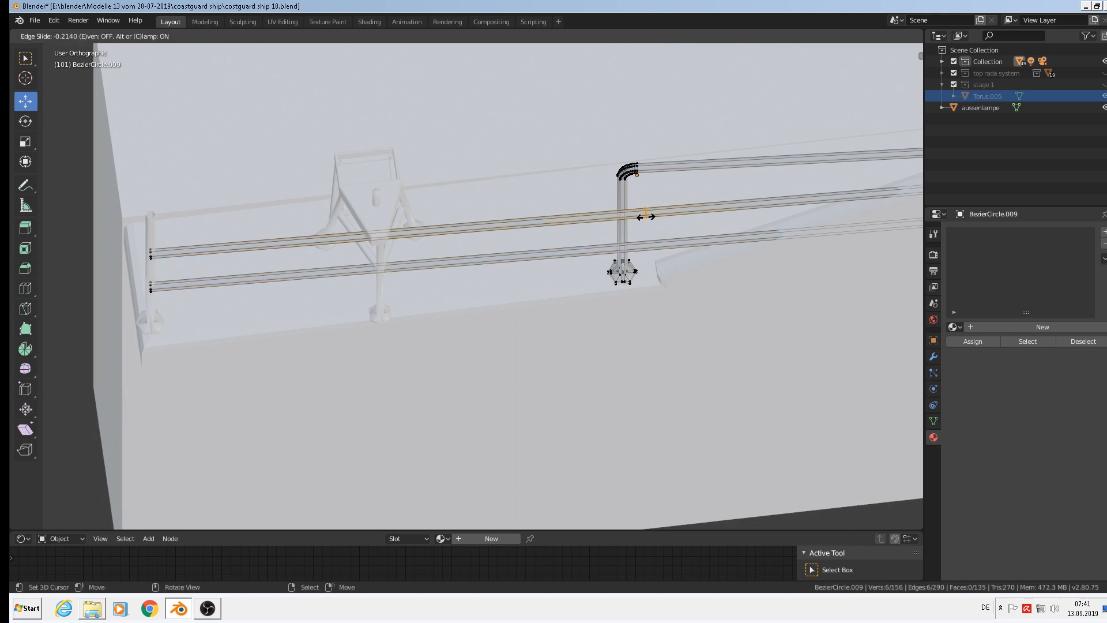
left_click(620, 219)
key("ctrl+r")
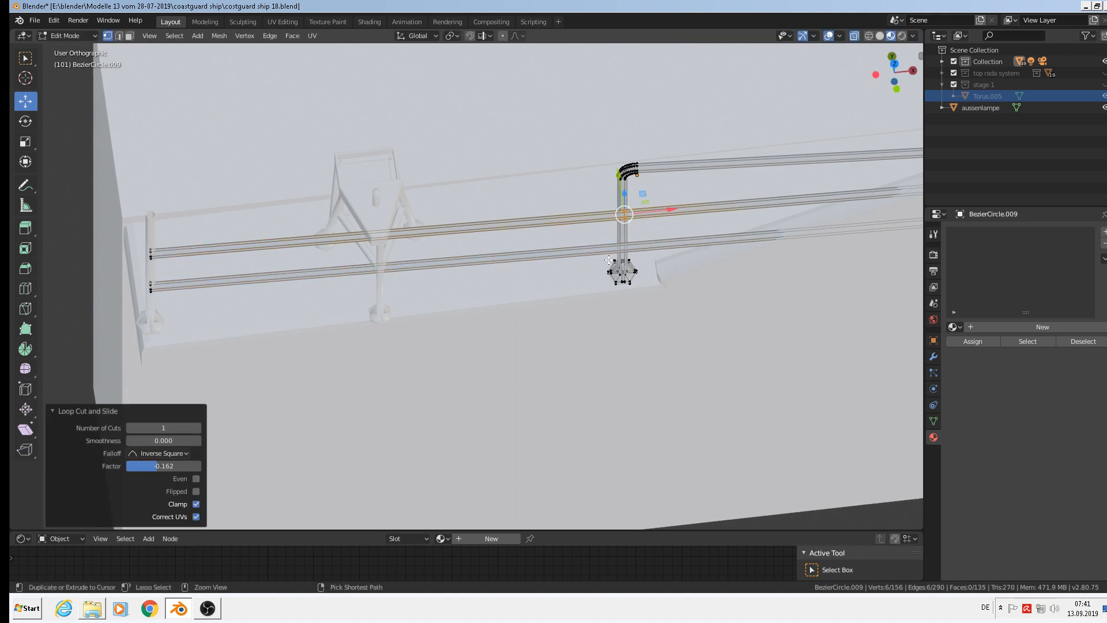
left_click(607, 255)
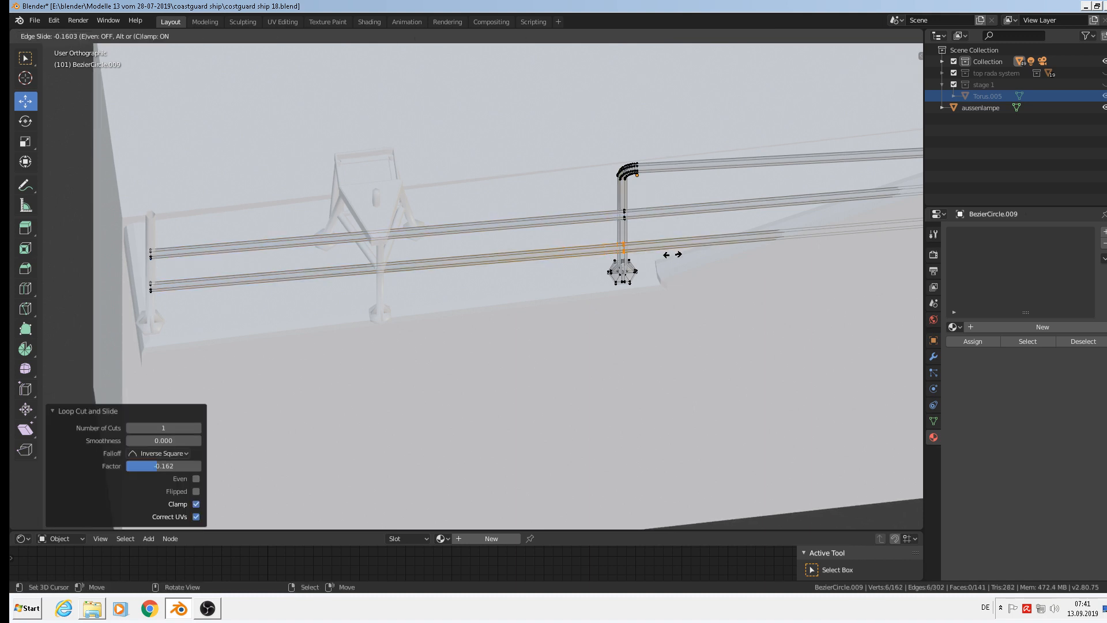
left_click(671, 254)
Move both new edge loops on the lower rails 0.00716 m along Y so they line up with the end post
key("x")
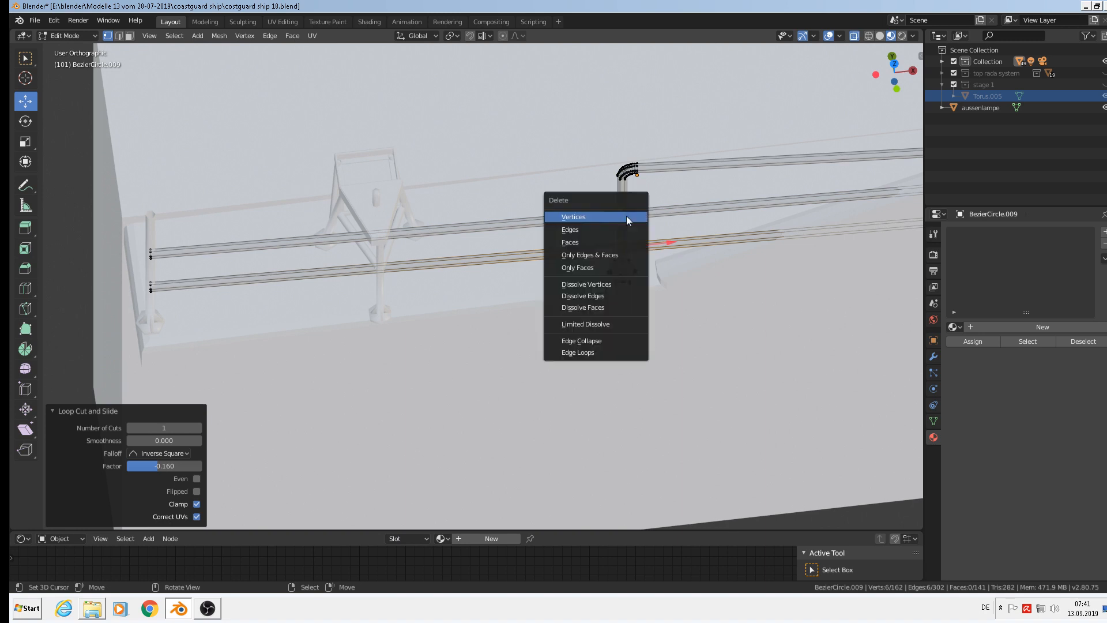
right_click(630, 215, "alt+shift")
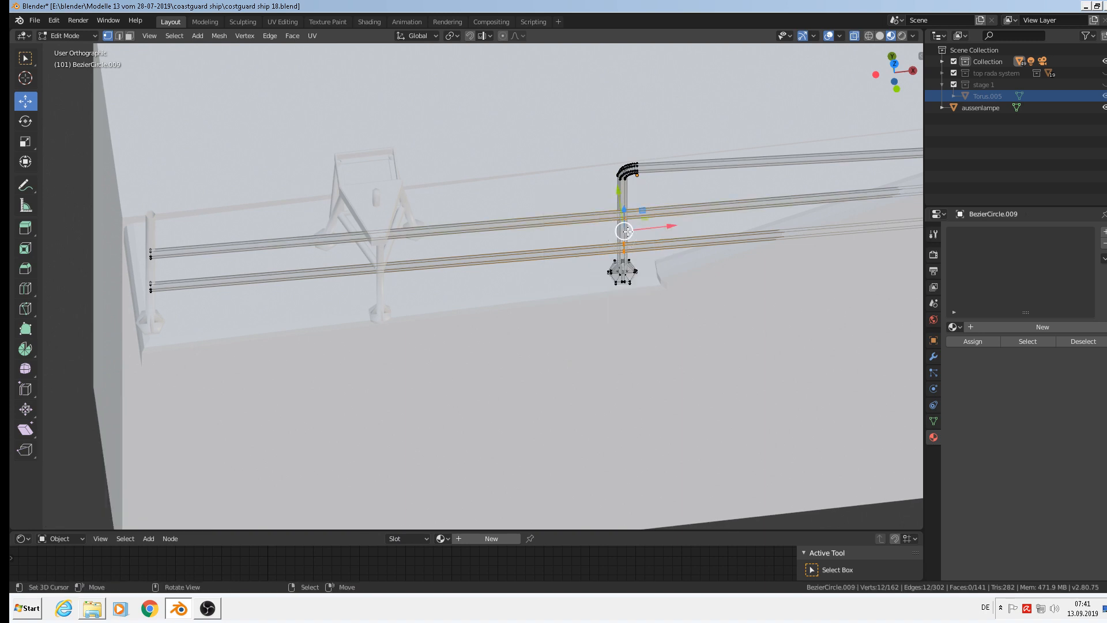
key("KP_7")
key("g")
key("y")
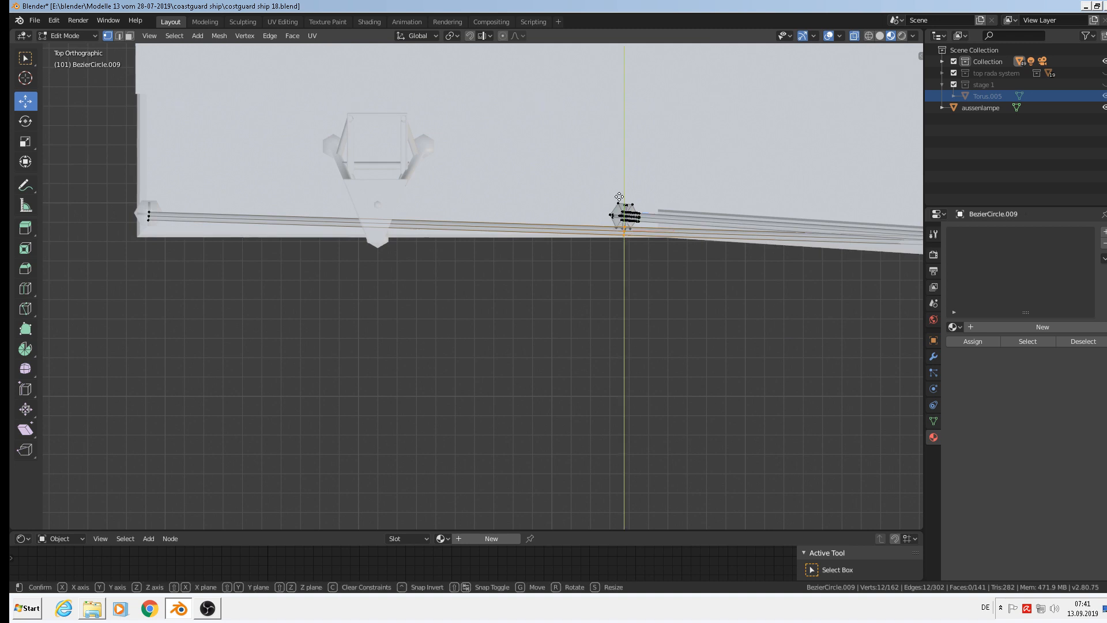
left_click(497, 313)
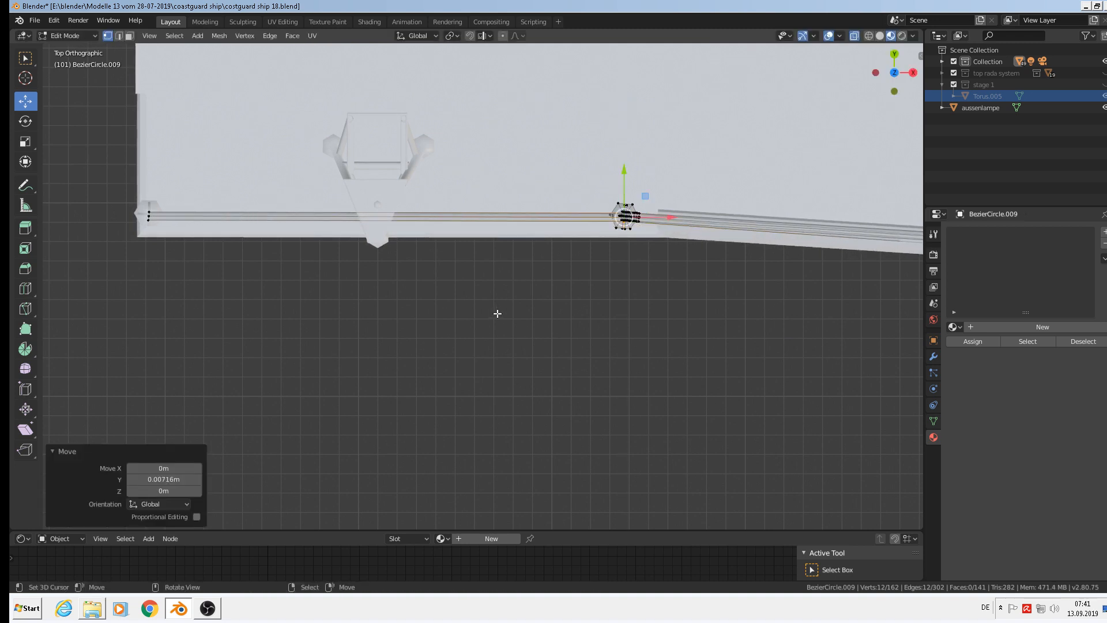
Move the three-legged stand 0.0101 m along Y, away from the railing's lower rails
key("Tab")
middle_click_drag(334, 314, 610, 301)
scroll(504, 239, "up", 3)
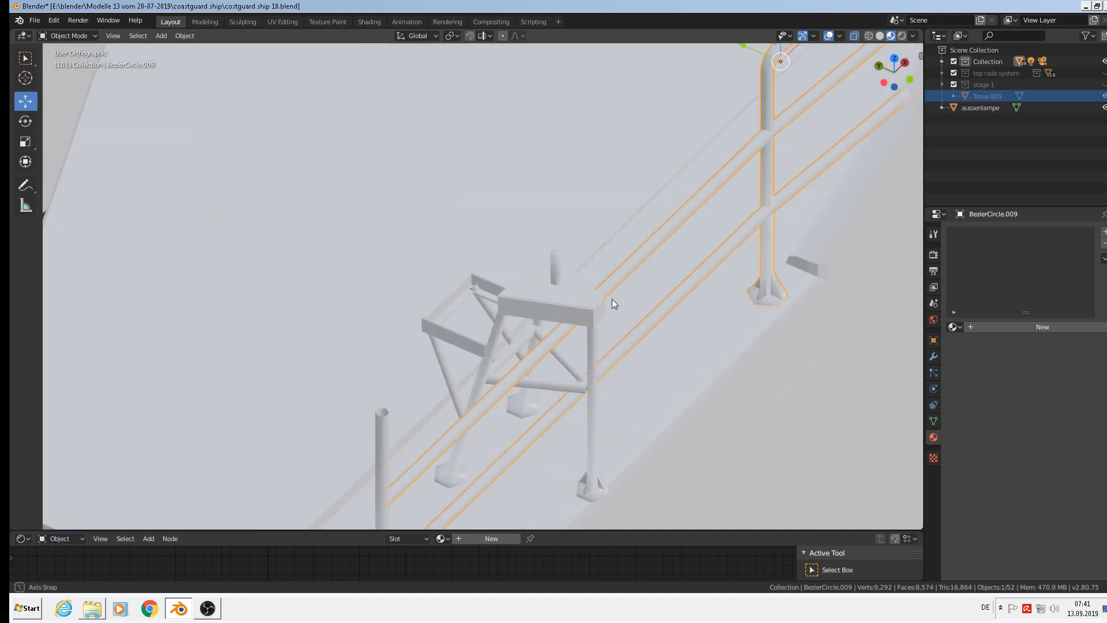
scroll(680, 341, "up", 3)
left_click(682, 184)
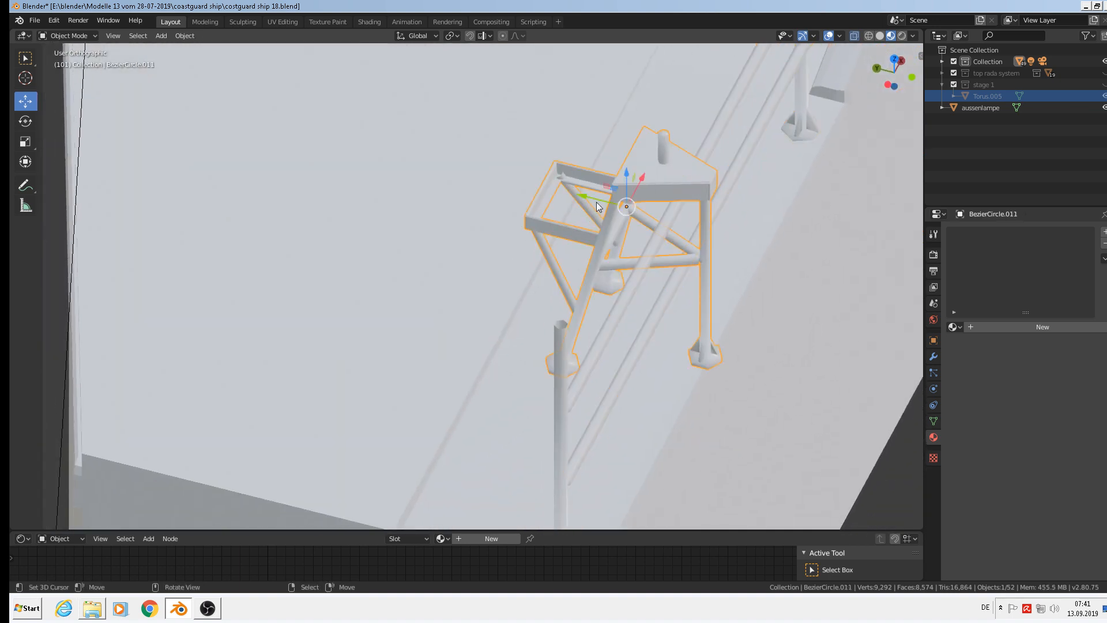
left_click_drag(597, 206, 562, 182)
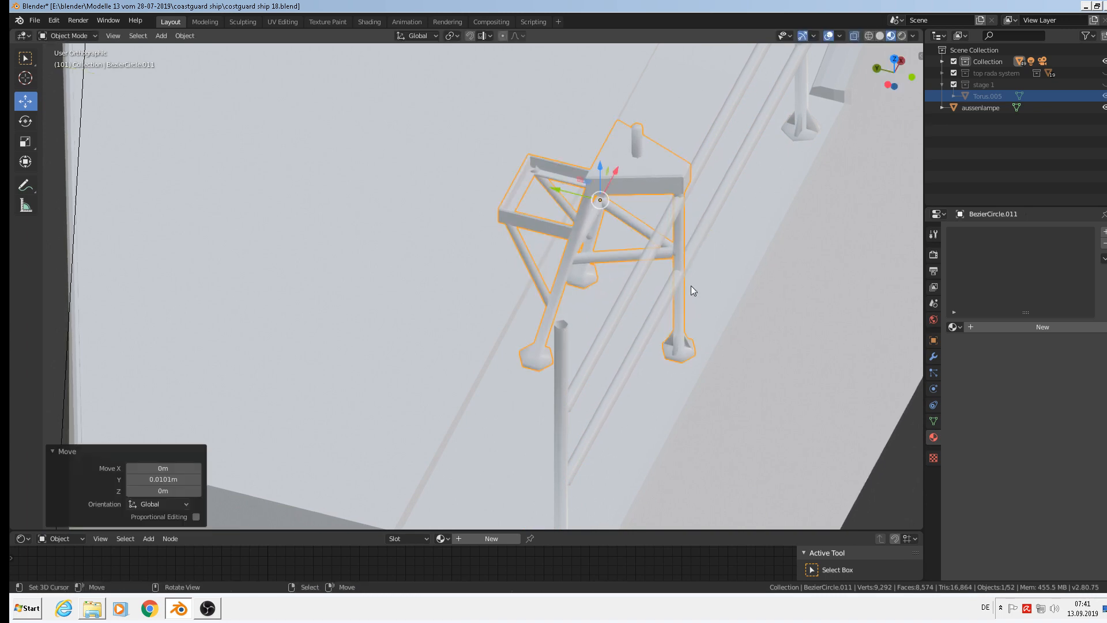
Close the open top of the single corner post with a face across its upper edge loop
scroll(691, 285, "down", 3)
middle_click_drag(756, 319, 651, 334)
scroll(536, 265, "up", 2)
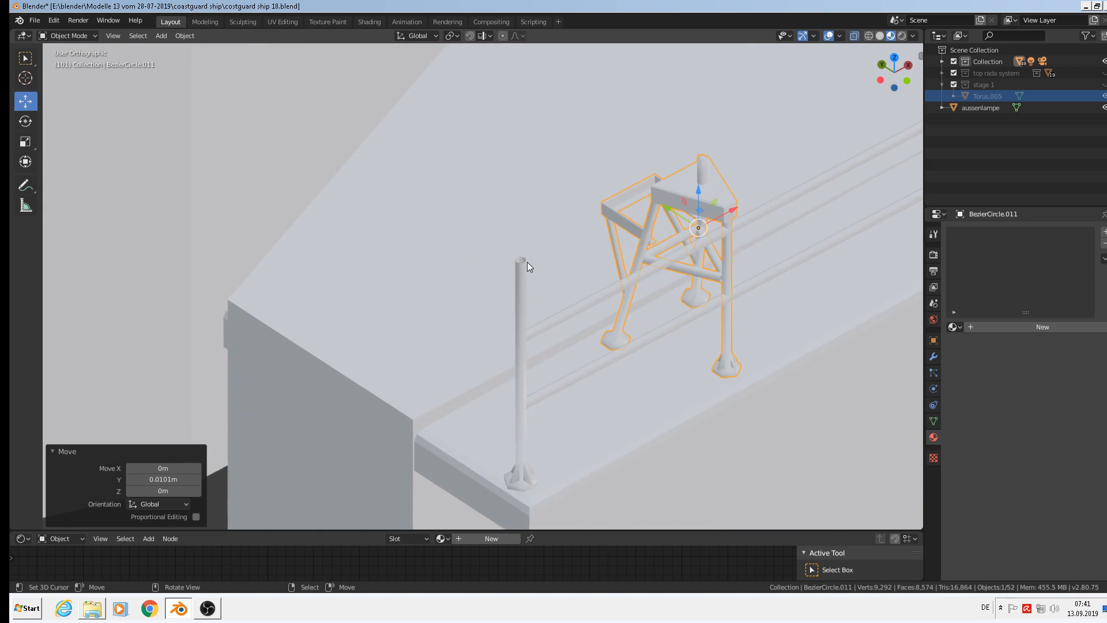
left_click(522, 264)
key("Tab")
scroll(521, 257, "up", 4)
left_click(520, 256, "alt")
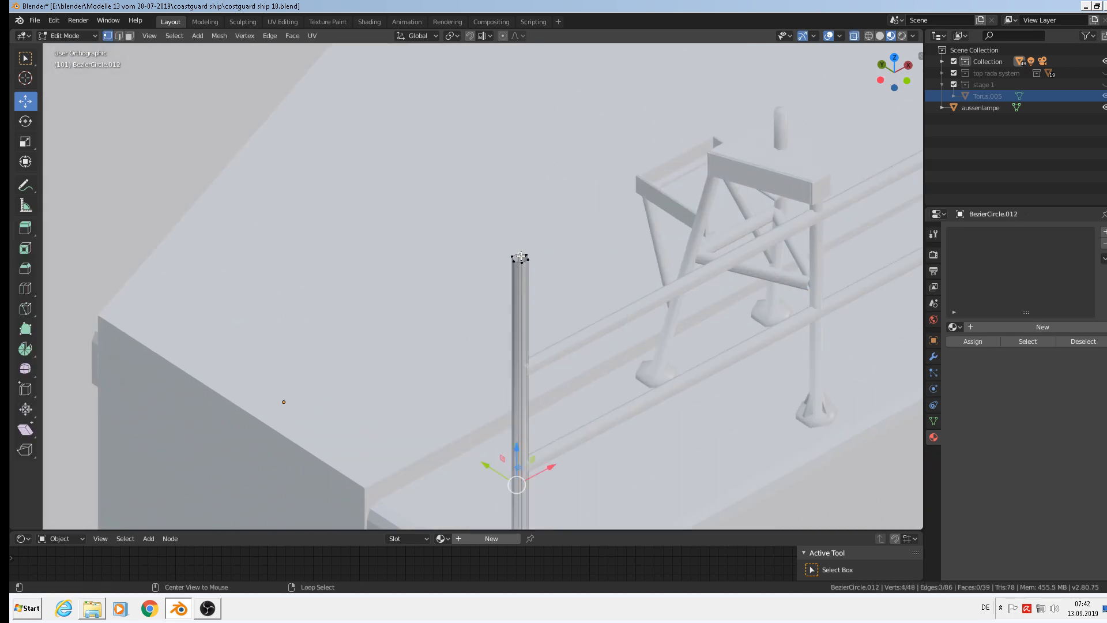
left_click(520, 256, "alt")
key("Tab")
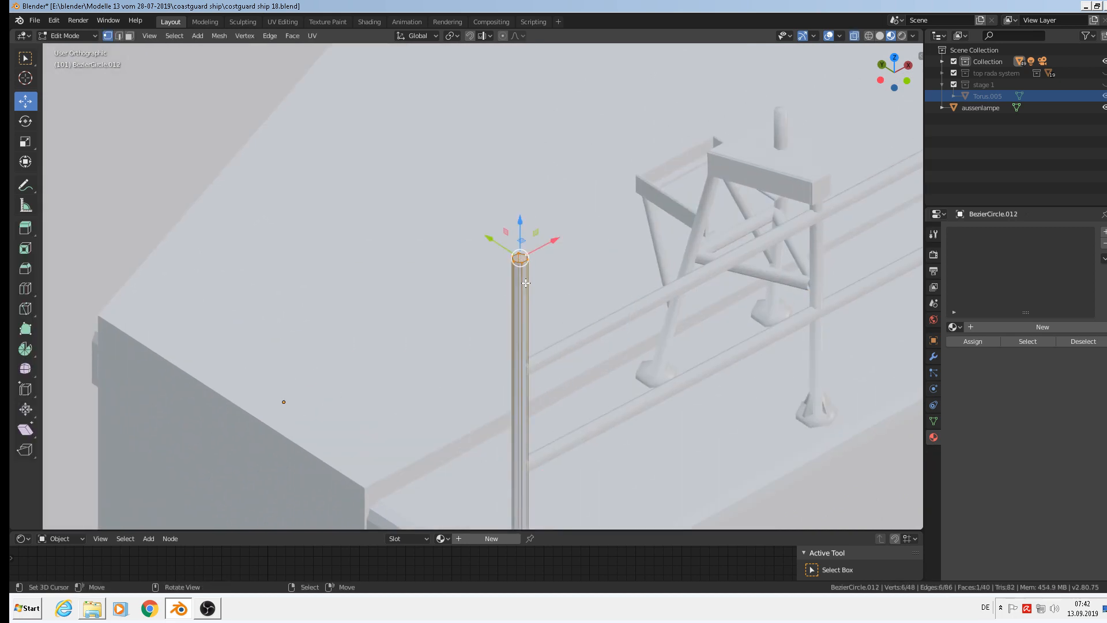
Save the ship file under its current name
scroll(525, 282, "down", 6)
scroll(600, 335, "down", 3)
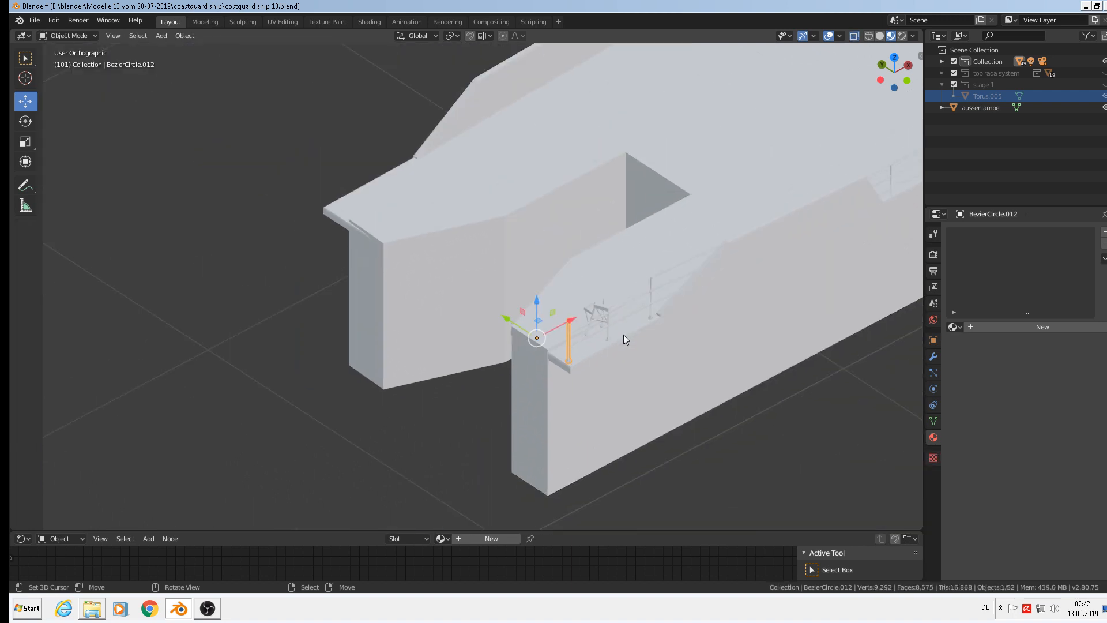
mouse_move(624, 335)
middle_mouse_down()
mouse_move(556, 288)
mouse_move(623, 335)
middle_mouse_up()
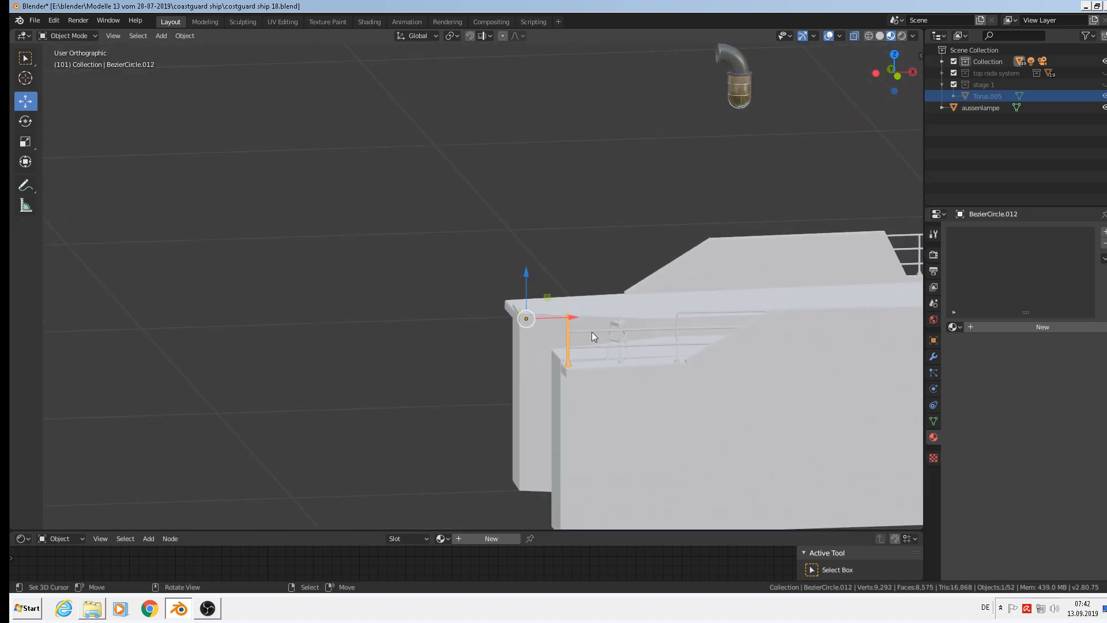
left_click(35, 20)
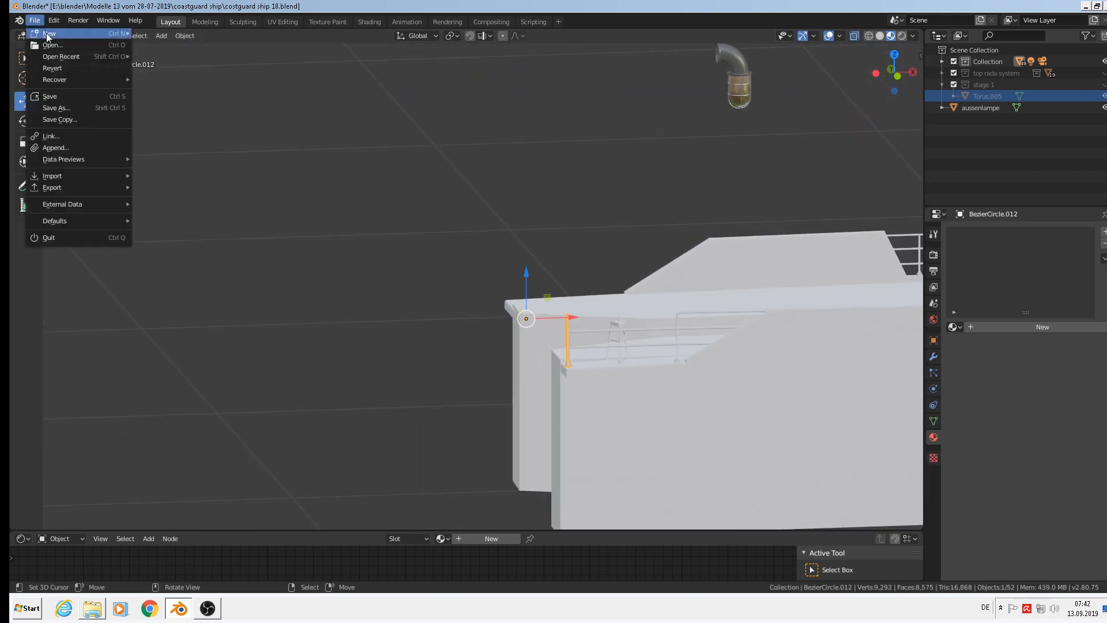
left_click(74, 95)
scroll(607, 265, "up", 3)
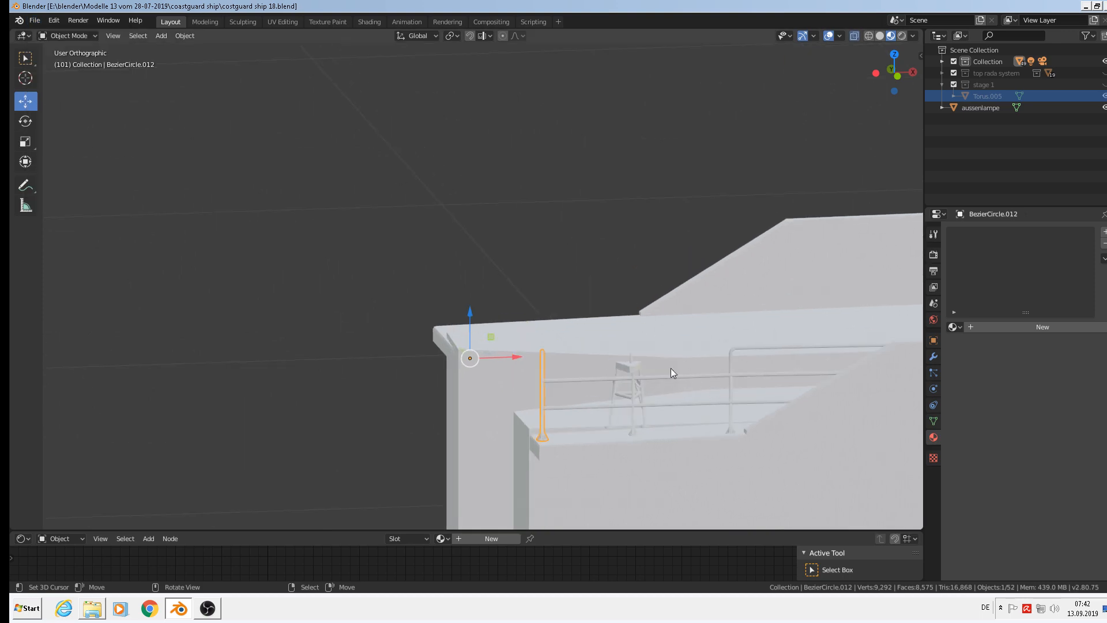
Examine the reference photos for the railing layout at the end of the upper deck
middle_click_drag(596, 368, 566, 278)
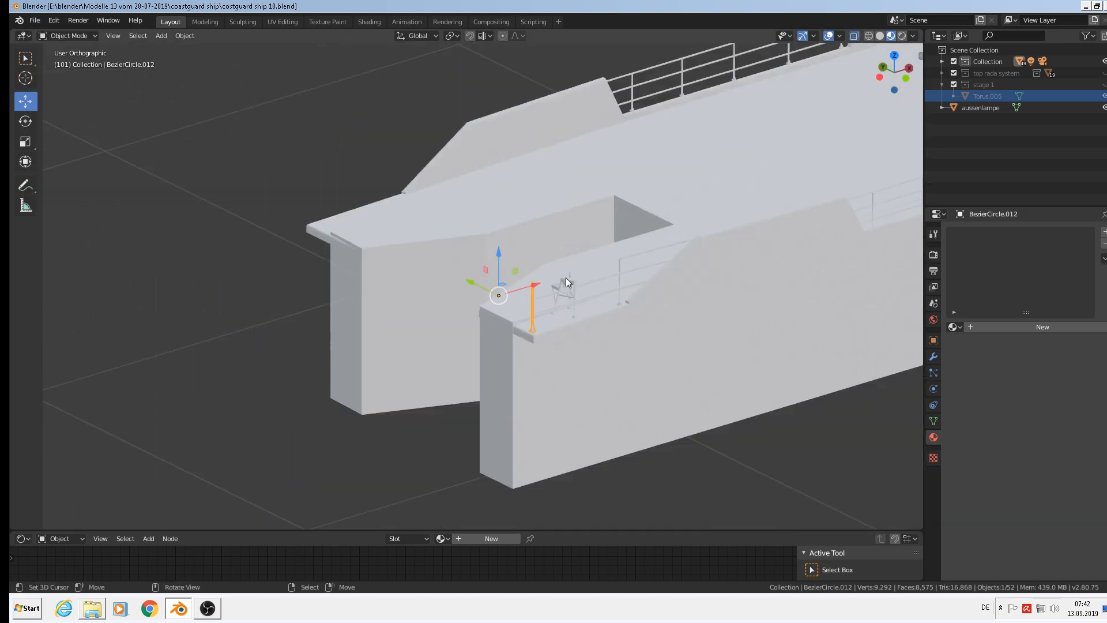
scroll(566, 278, "down", 3)
middle_click_drag(512, 200, 437, 473, "shift")
key("KP_1")
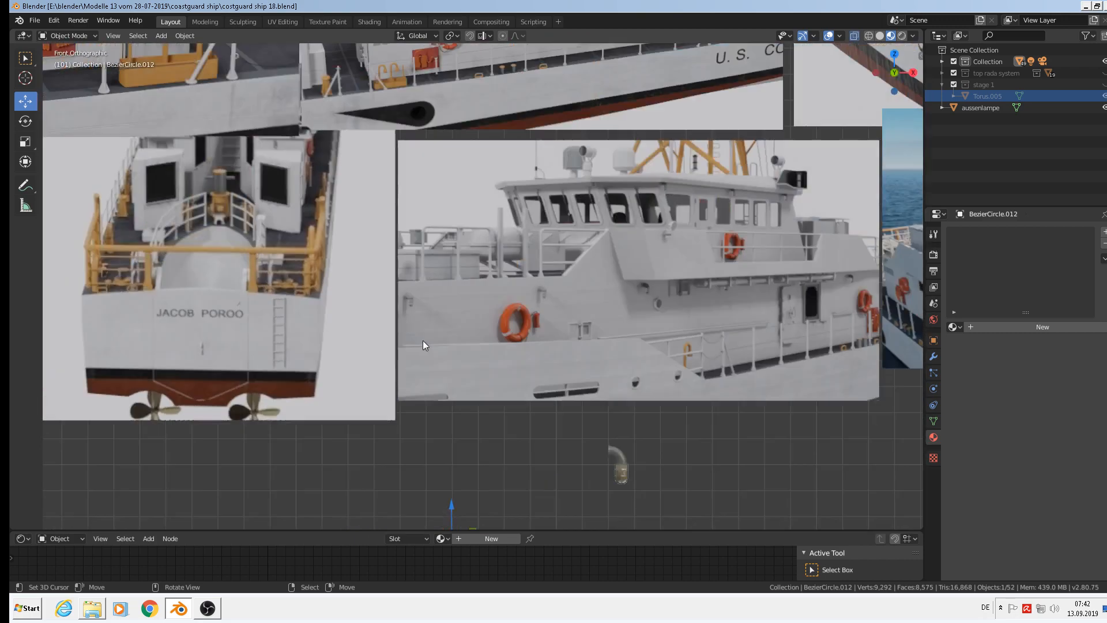
scroll(382, 231, "down", 3)
middle_click_drag(416, 146, 562, 313, "shift")
scroll(525, 250, "up", 6)
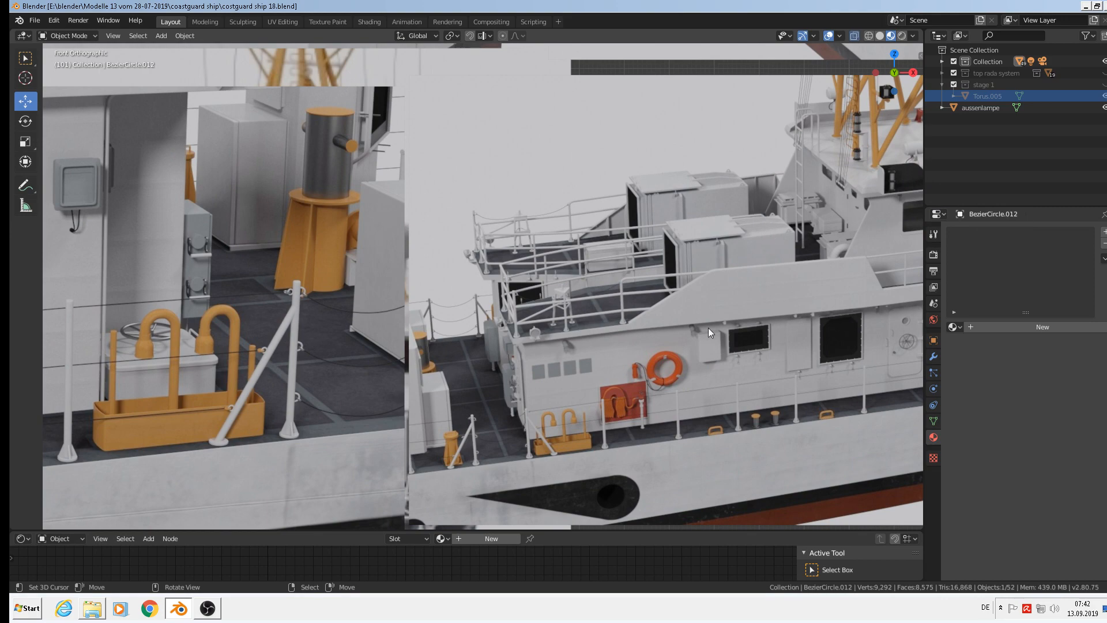
scroll(684, 384, "down", 5)
middle_click_drag(687, 477, 440, 169, "shift")
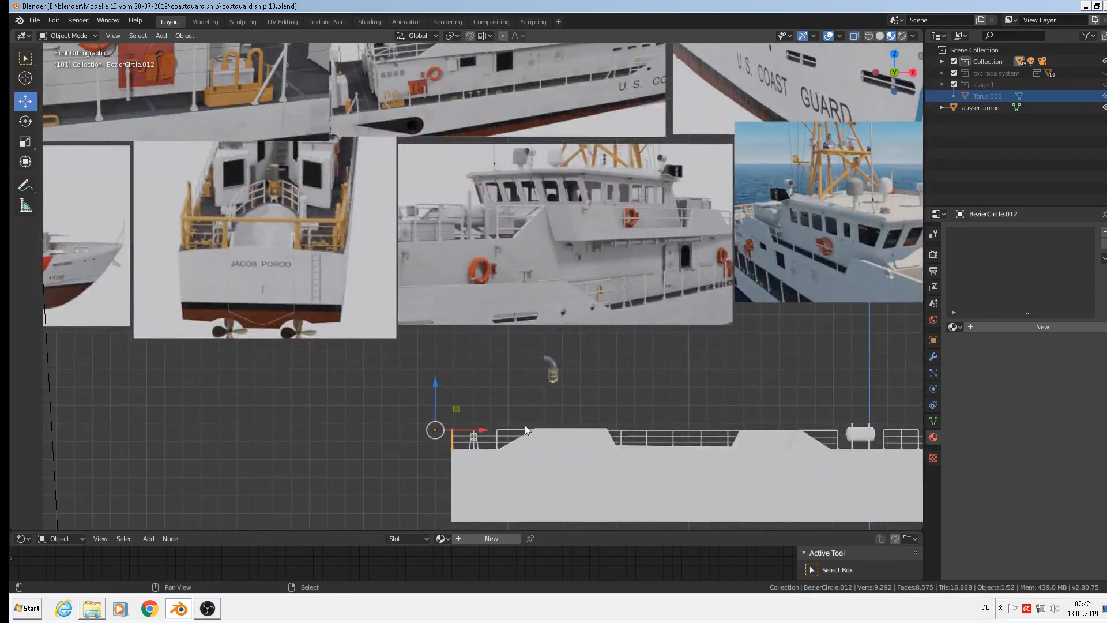
Apply rotation and scale to the single corner post and set its origin to its geometry
middle_click_drag(524, 425, 448, 273, "shift")
scroll(434, 248, "up", 4)
scroll(434, 247, "up", 3)
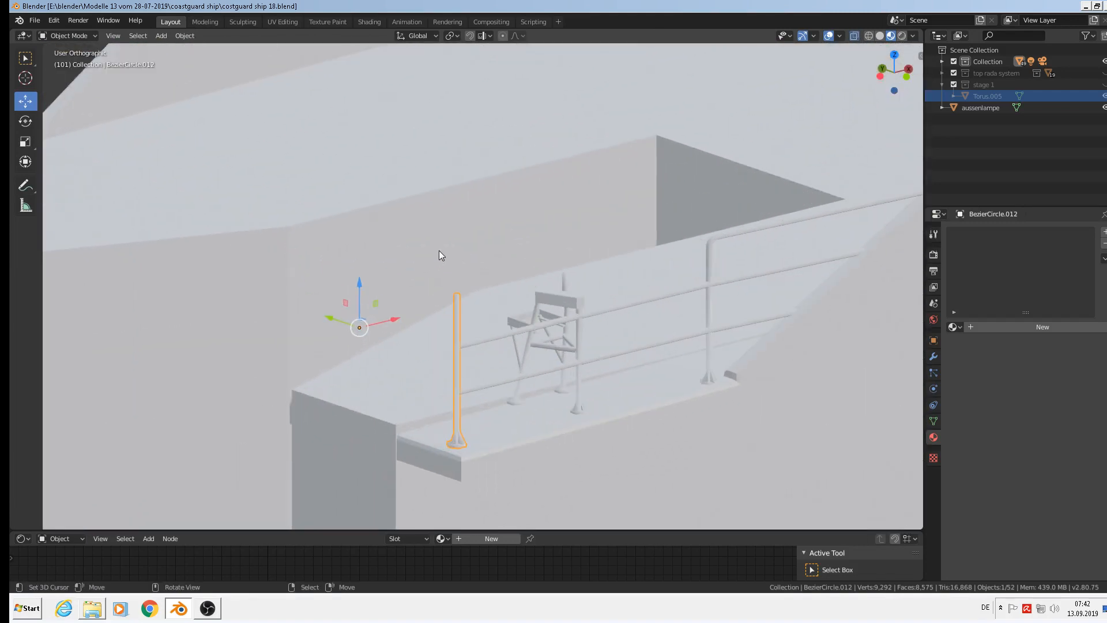
scroll(495, 320, "up", 1)
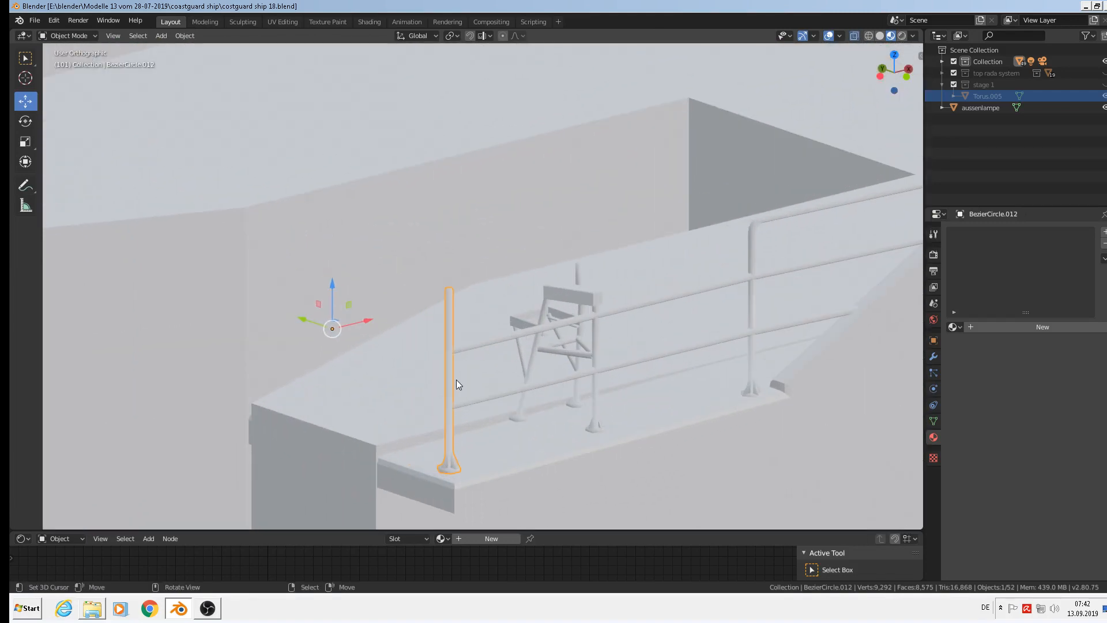
left_click(189, 36)
mouse_move(205, 50)
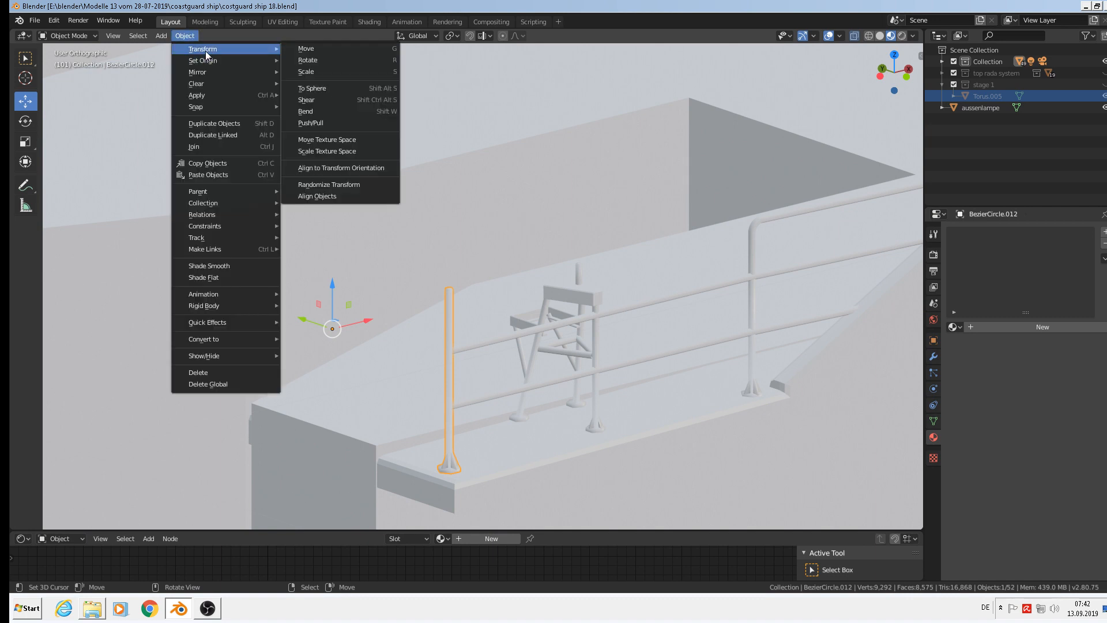
mouse_move(197, 96)
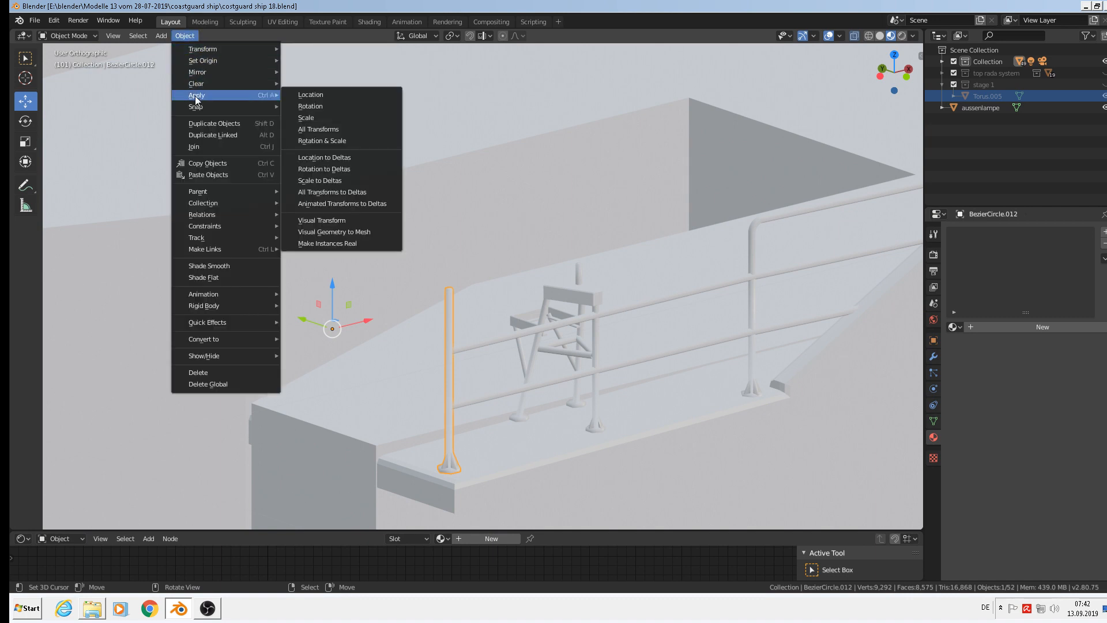
left_click(343, 141)
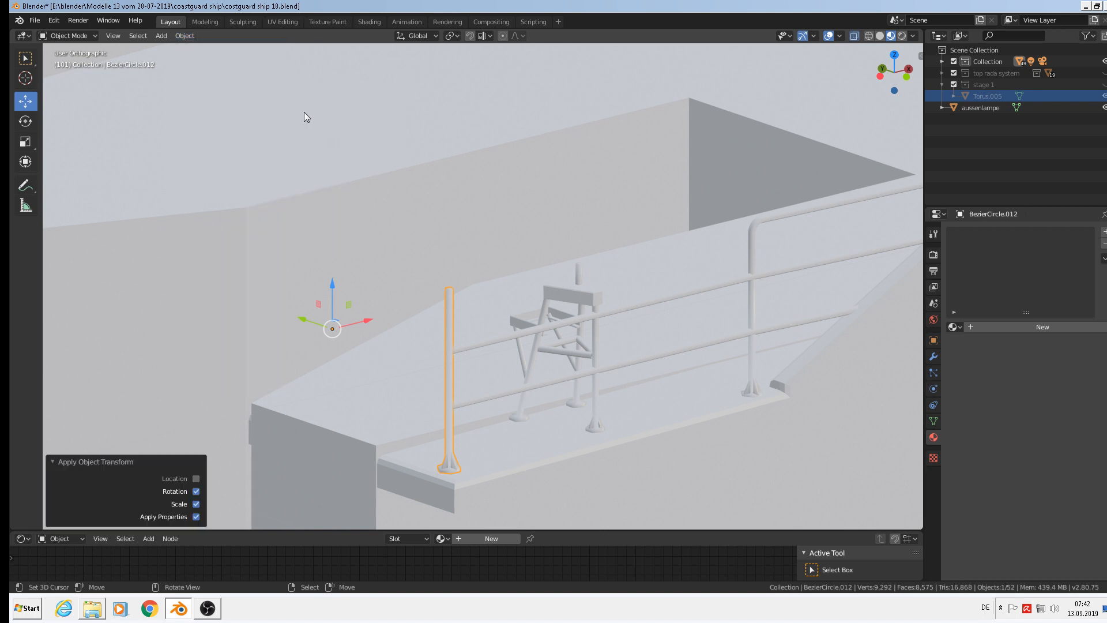
left_click(188, 36)
mouse_move(201, 59)
left_click(333, 74)
scroll(420, 241, "up", 2)
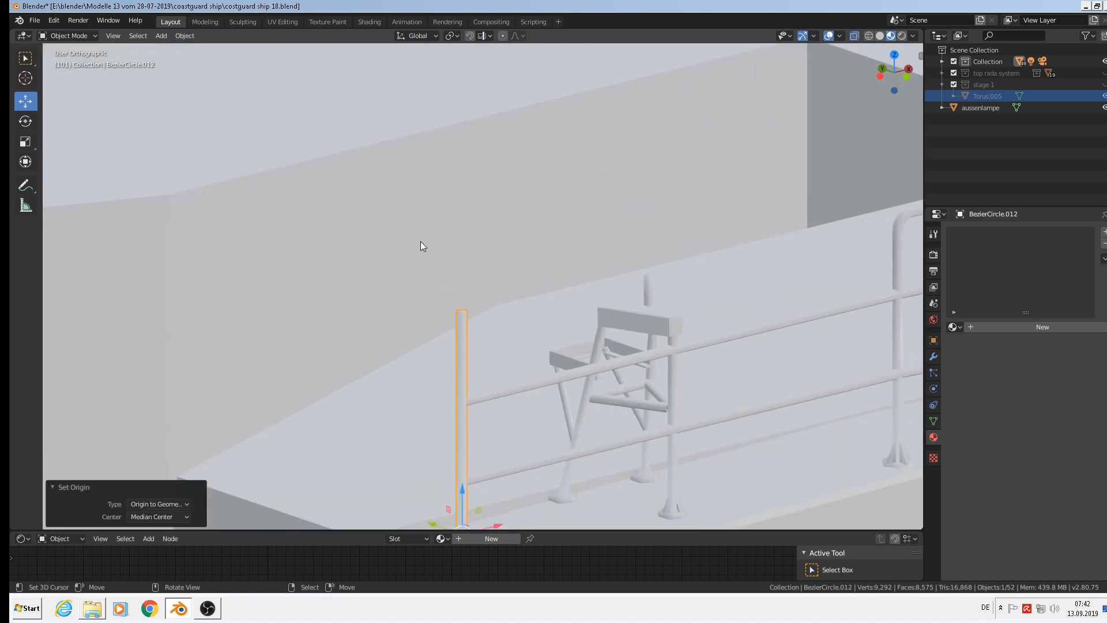
Lower the hull body beneath the deck slightly along Z
middle_click_drag(420, 241, 566, 74)
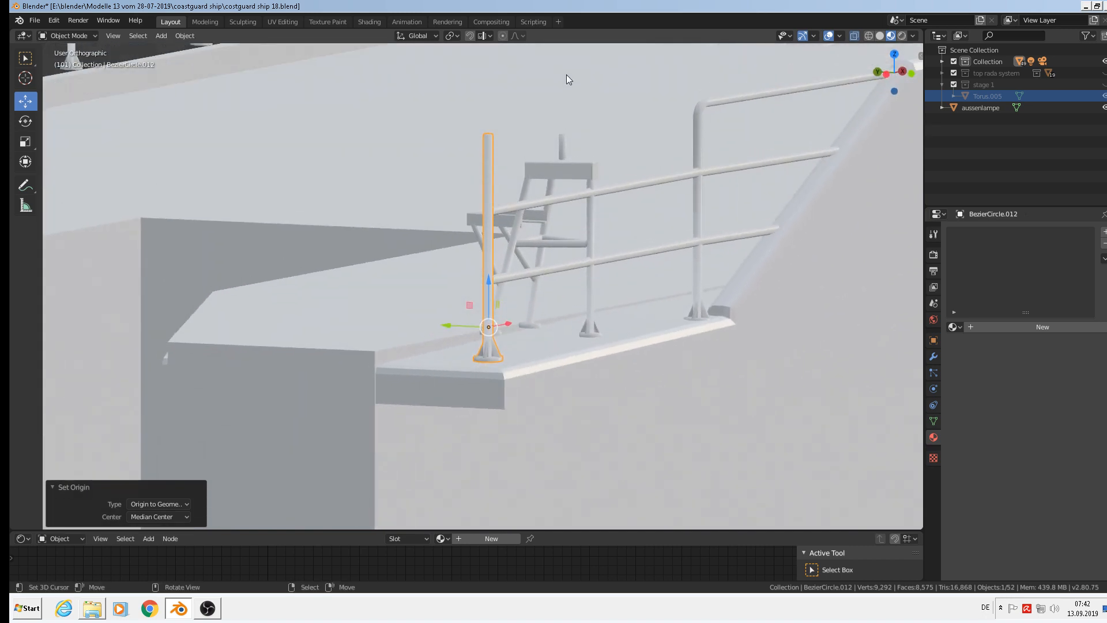
scroll(554, 164, "down", 6)
left_click(516, 309)
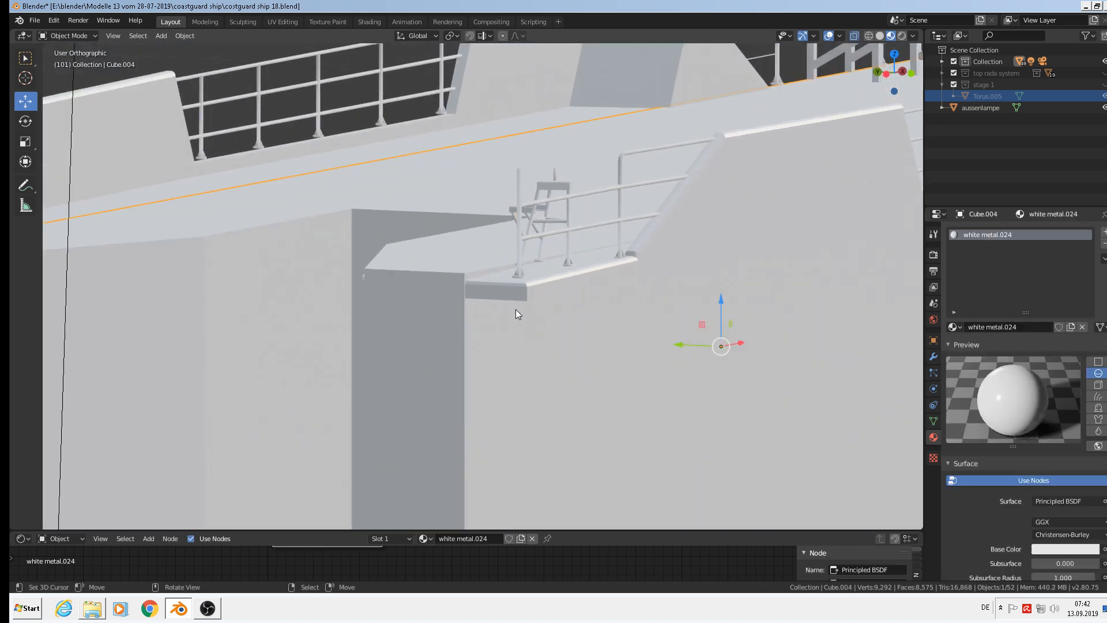
left_click_drag(721, 300, 729, 312)
scroll(601, 250, "up", 3)
Duplicate the corner post and move the copy 0.177 m along Y to the deck end's inner corner
left_click(468, 264)
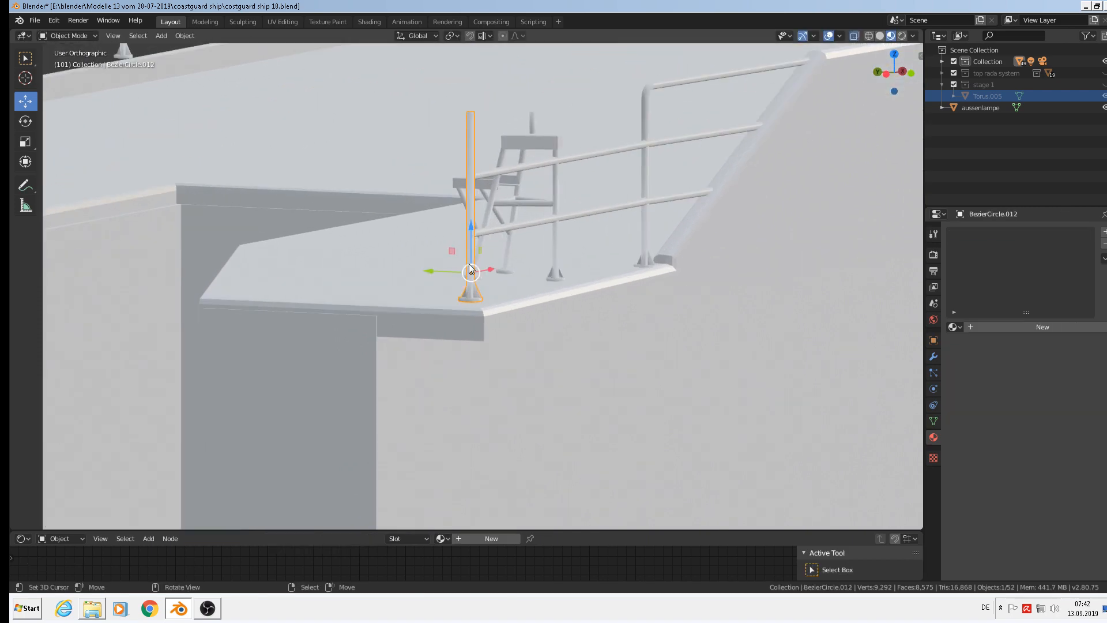
middle_click_drag(468, 264, 488, 285)
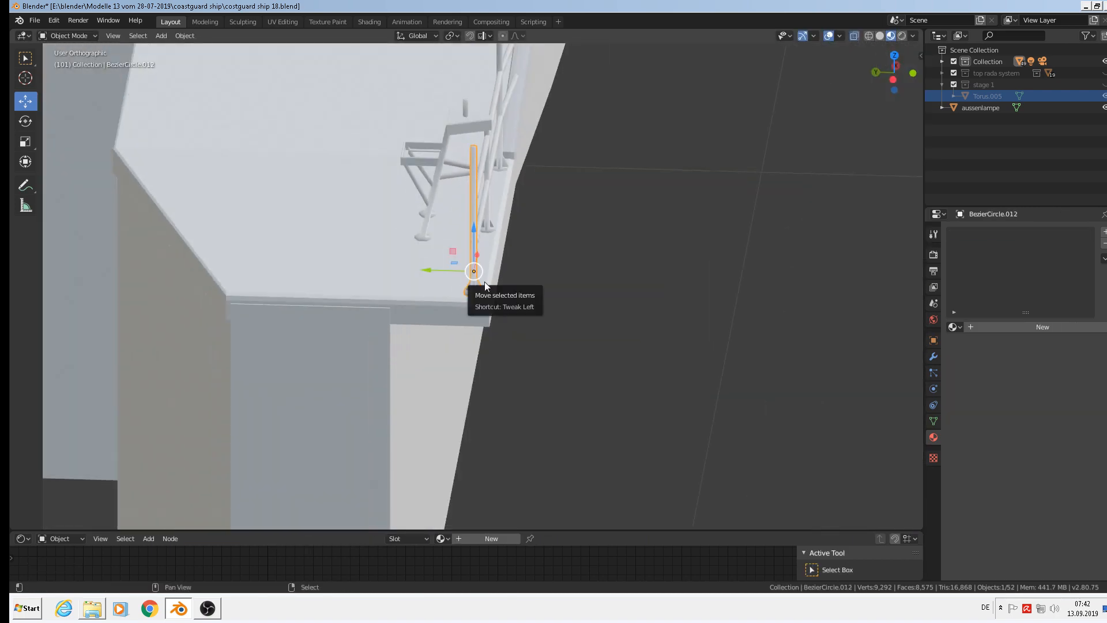
key("shift+d")
right_click(478, 280)
left_click_drag(432, 271, 199, 271)
middle_click_drag(254, 225, 485, 281, "shift")
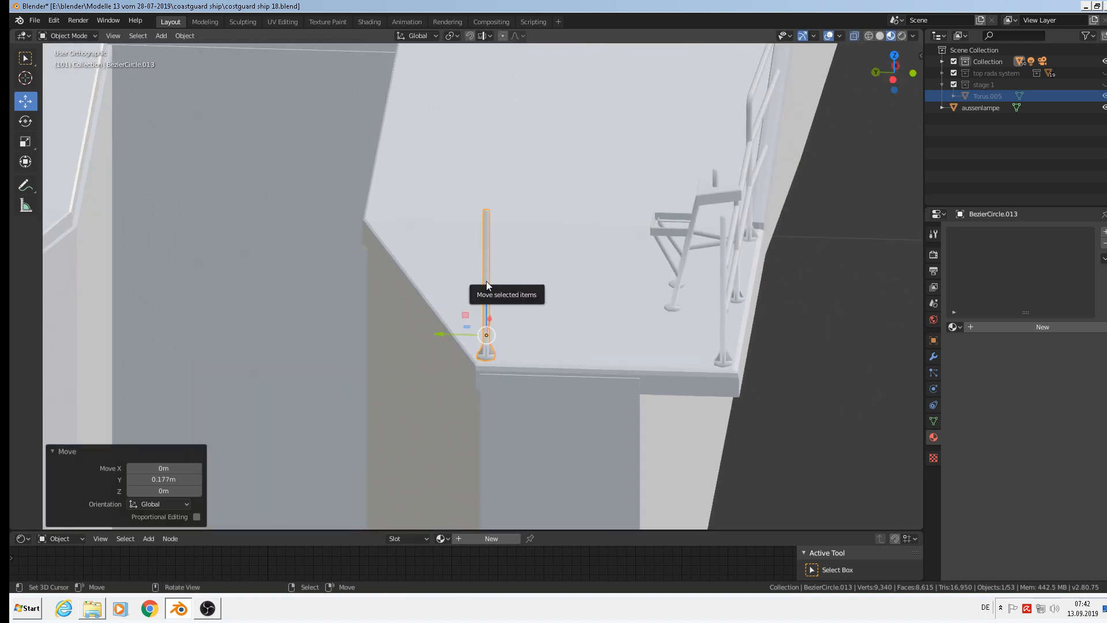
Duplicate the inner corner post with an offset of about 0.0328 m in X, 0.0846 m in Y and 0.0959 m in Z
key("shift+d")
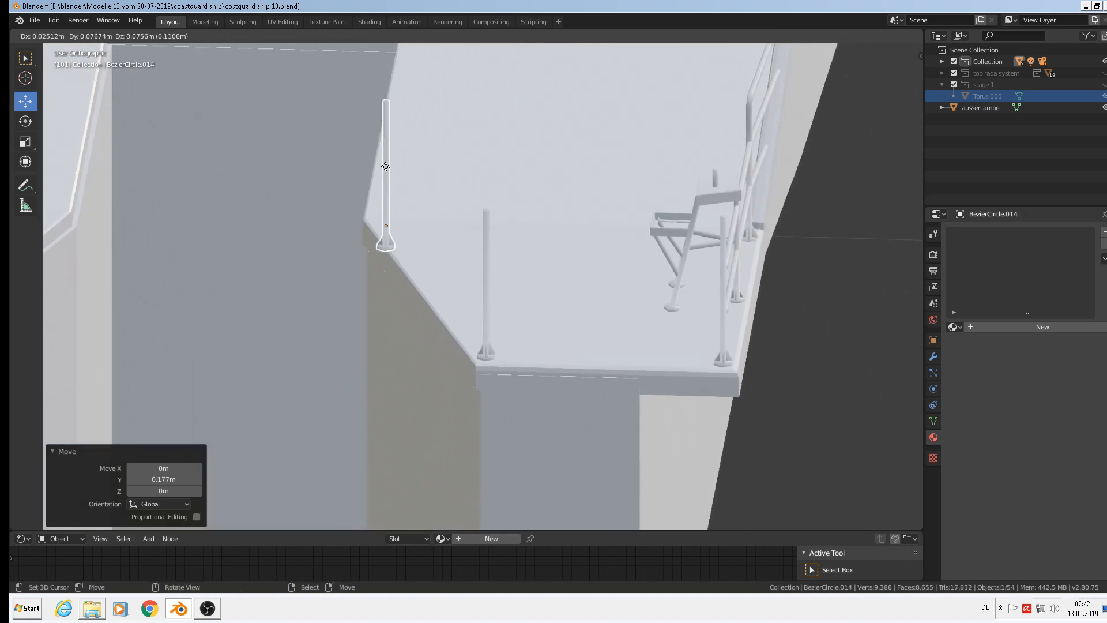
left_click(375, 143)
middle_click_drag(529, 188, 455, 184)
key("KP_7")
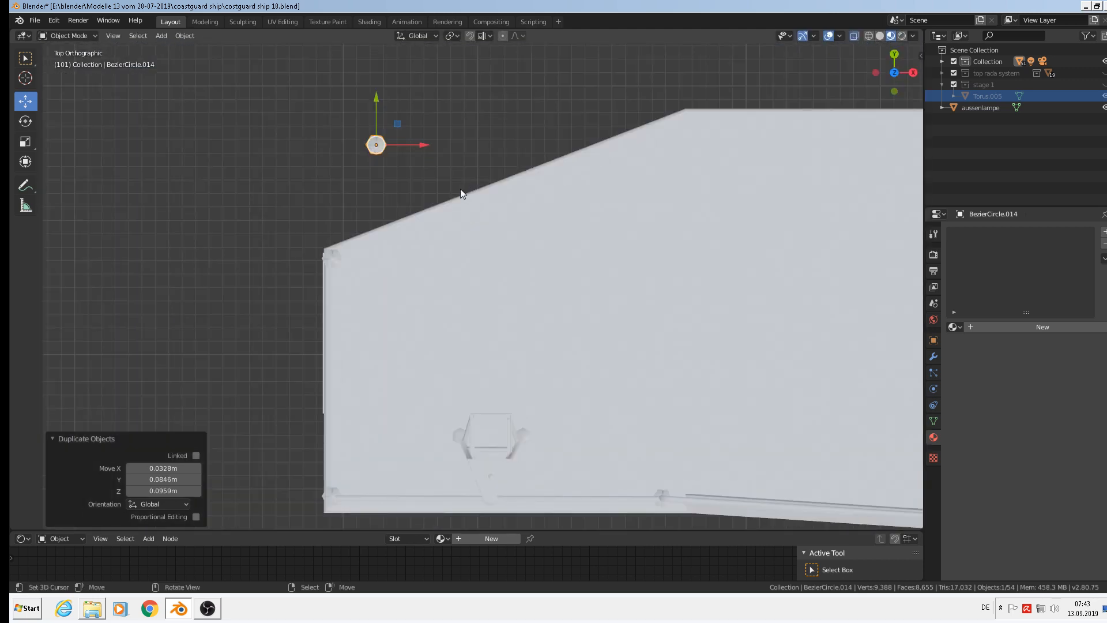
Move the newest post copy 0.206 m along X and −0.0865 m along Z, toward the far end of the slanted deck edge
scroll(459, 187, "down", 1)
scroll(449, 185, "up", 1)
middle_click_drag(446, 186, 484, 136)
key("g")
key("x")
left_click(672, 114)
middle_click_drag(675, 113, 549, 246)
key("g")
key("z")
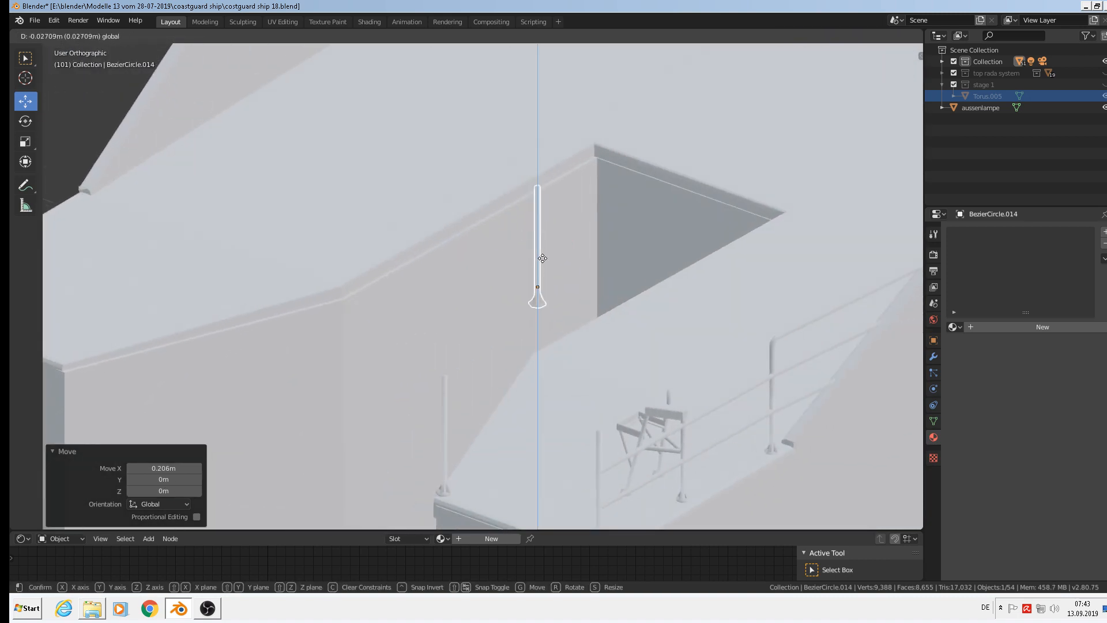
left_click(561, 312)
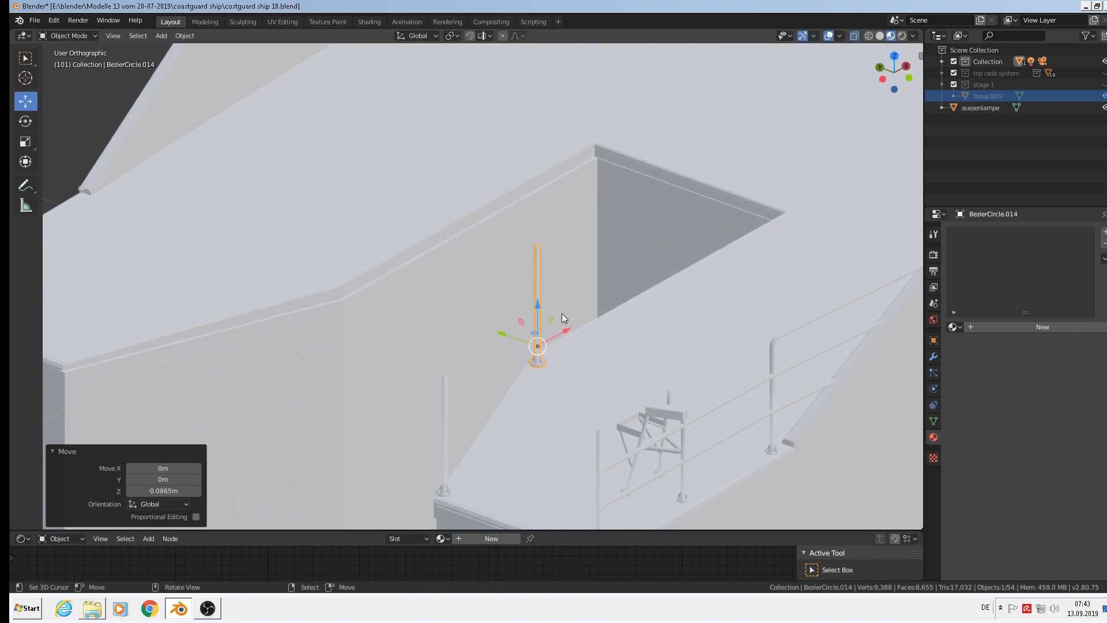
Shift the post copy 0.0257 m along X and 0.0113 m along Y to the deck corner ending the slanted edge
middle_click_drag(562, 313, 525, 345)
key("g")
key("x")
left_click(589, 313)
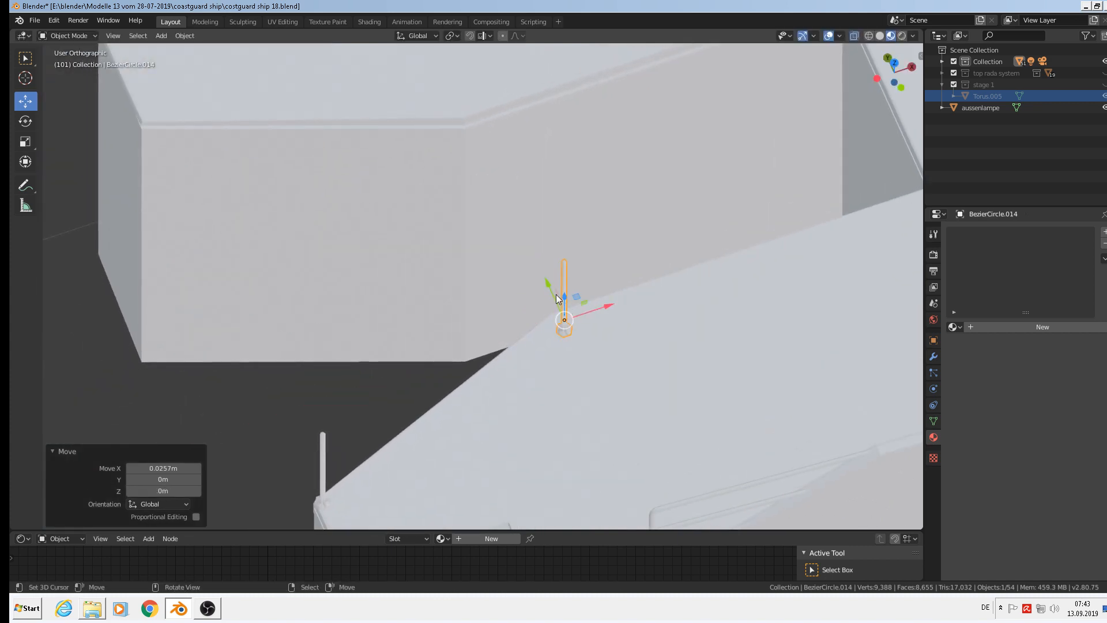
key("g")
key("y")
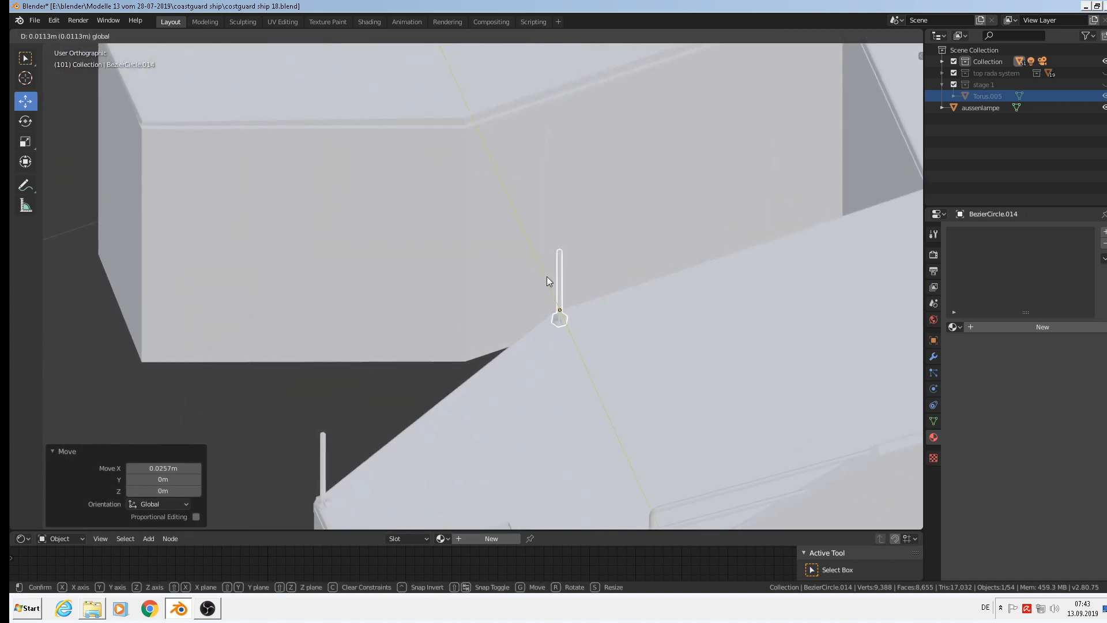
left_click(547, 278)
Lower the post copy −0.00876 m along Z so its foot rests on the deck
middle_click_drag(547, 278, 667, 173)
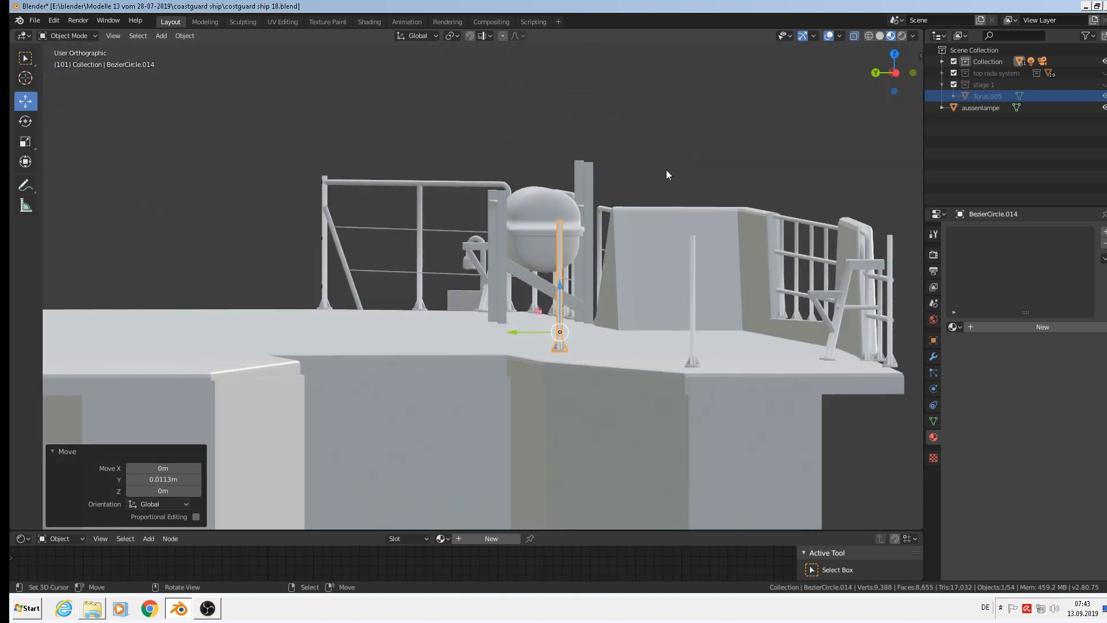
key("g")
key("z")
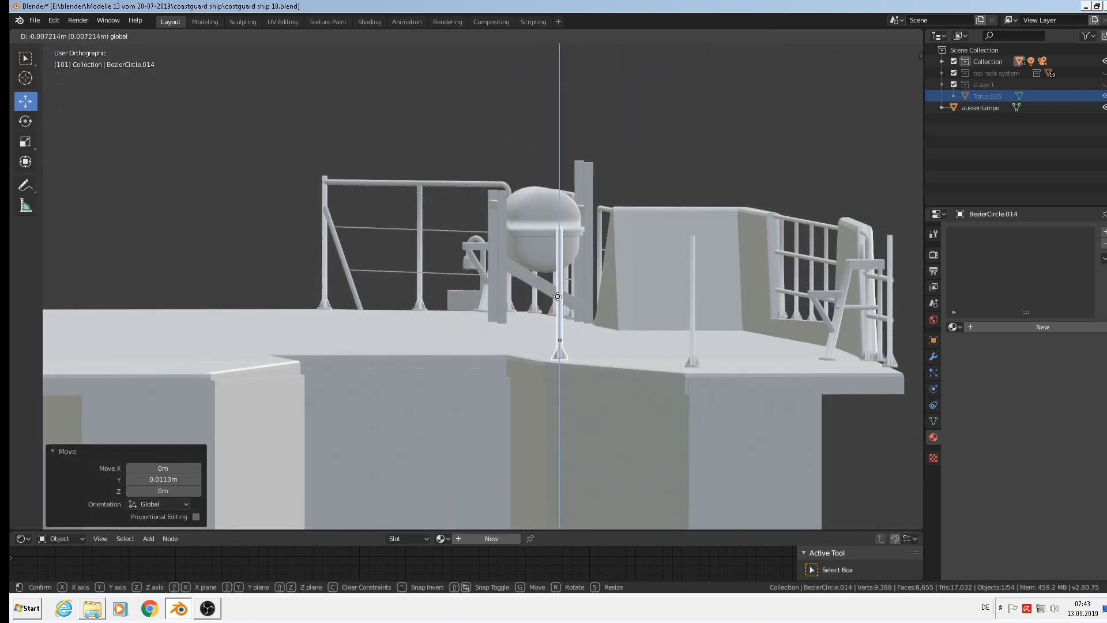
left_click(557, 298)
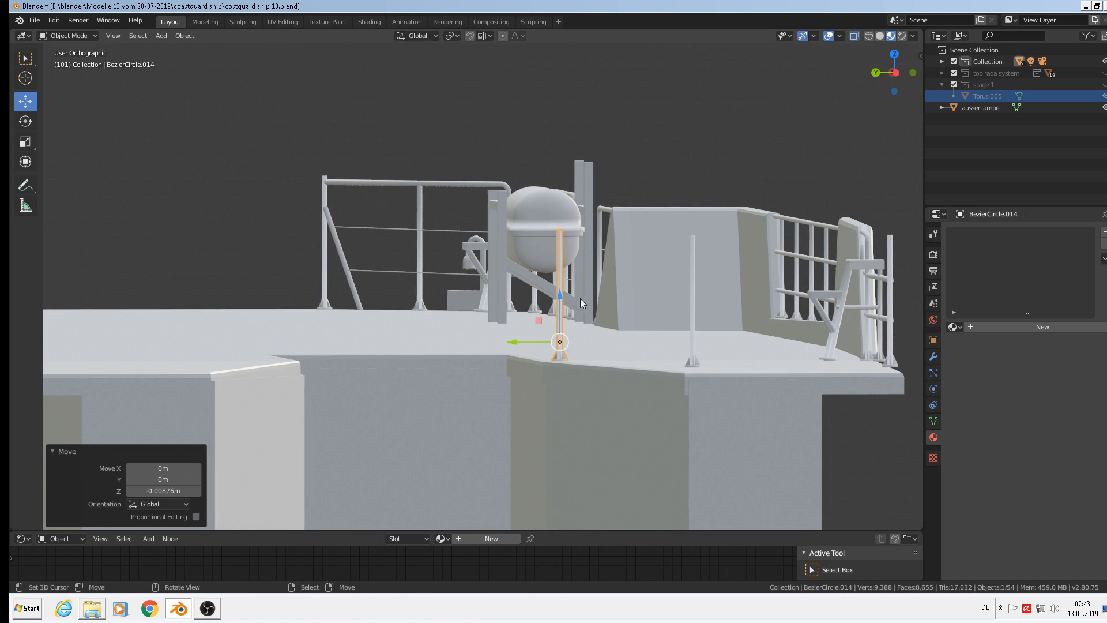
middle_click_drag(580, 299, 474, 332)
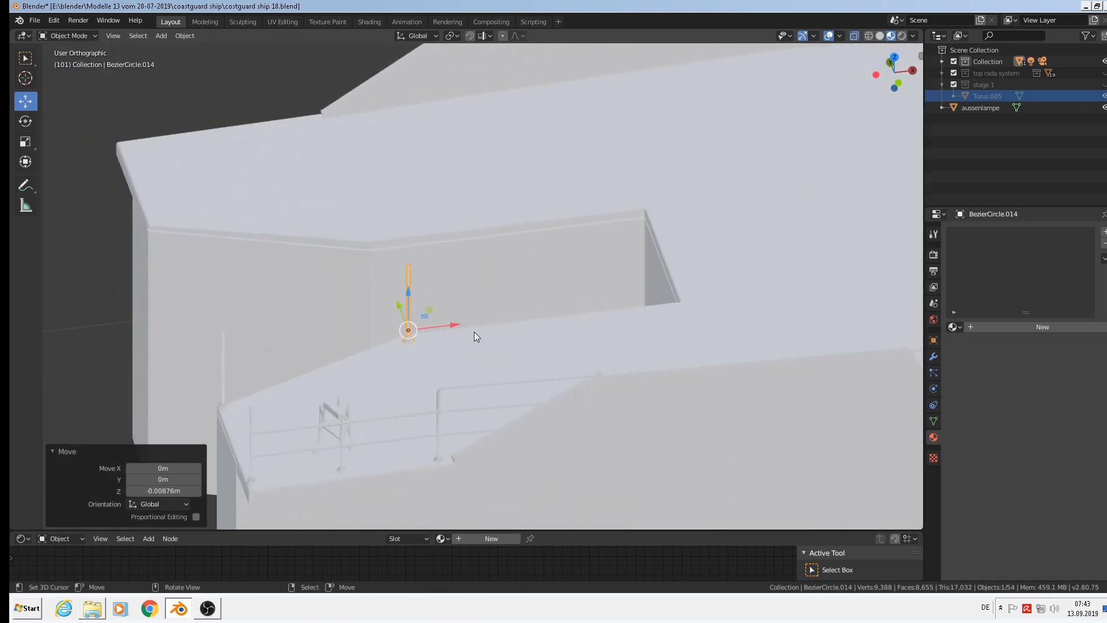
Duplicate the post at the far corner of the slanted edge and move the copy 0.176 m along X, along the straight inner edge
key("shift+d")
right_click(457, 318)
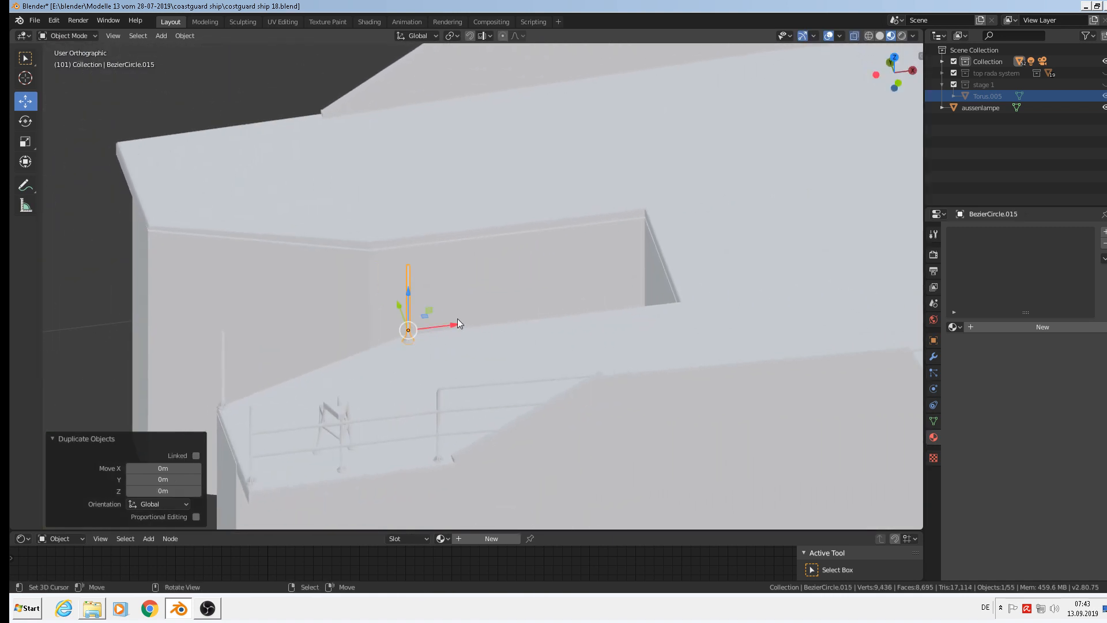
key("g")
key("x")
left_click(591, 309)
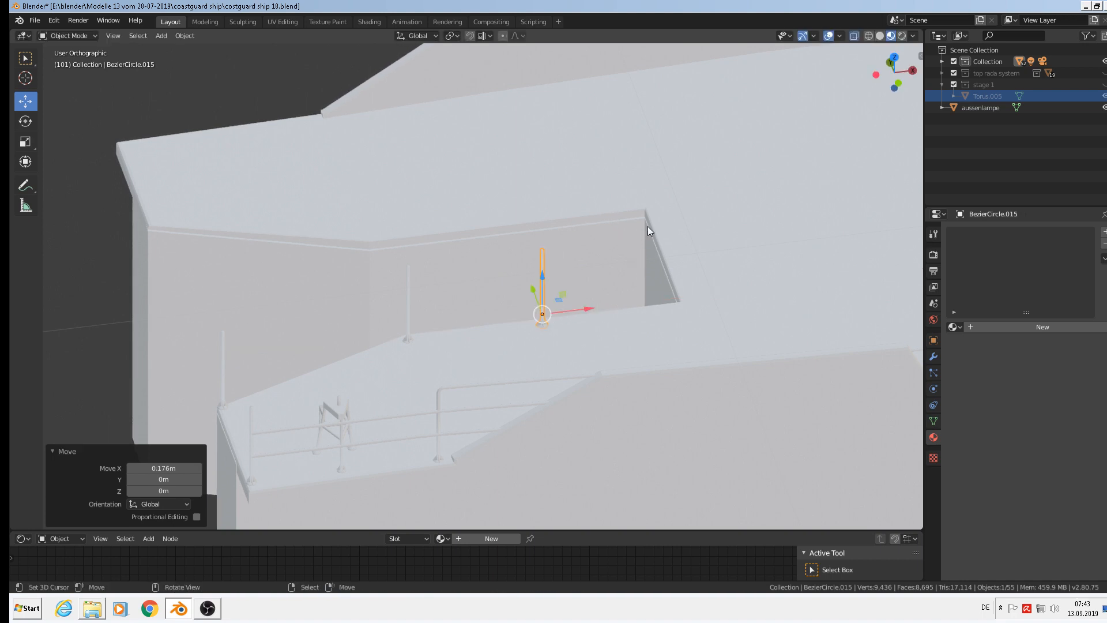
Duplicate the deck end's inner corner post and move the copy 0.14 m along X and 0.0486 m along Y onto the slanted edge
middle_click_drag(612, 276, 751, 203, "shift")
left_click(364, 332)
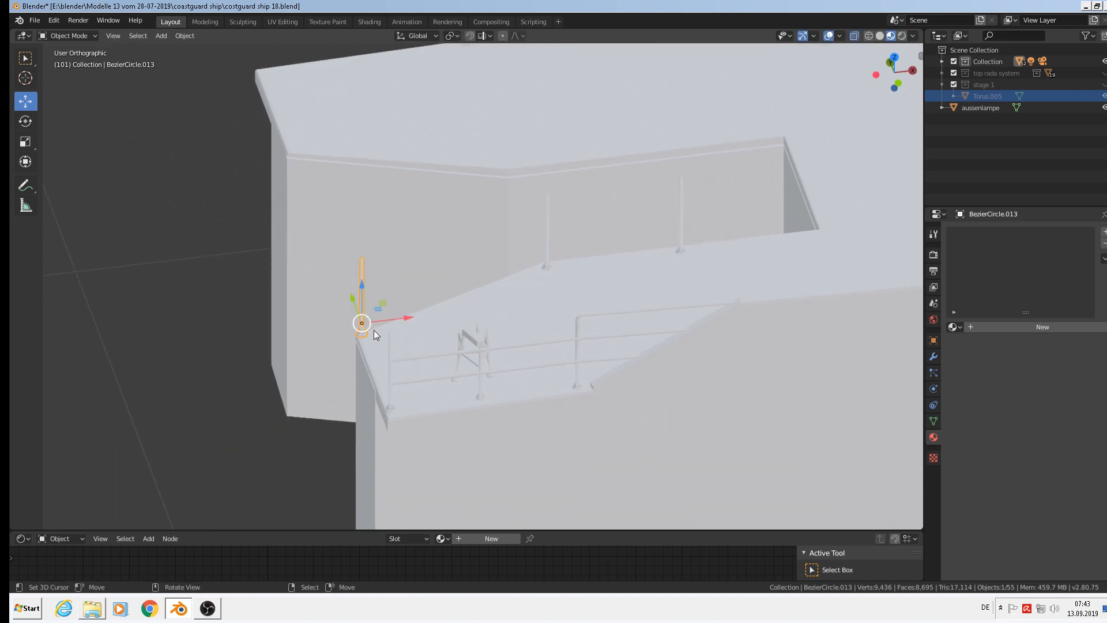
key("shift+d")
right_click(392, 324)
key("g")
key("x")
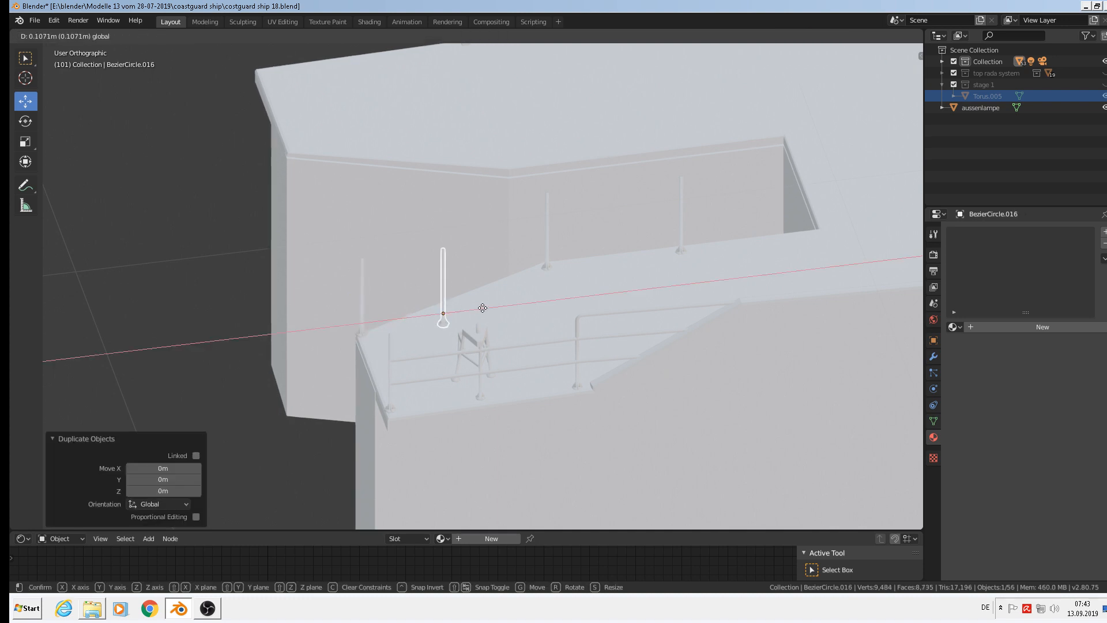
left_click(469, 295)
key("g")
key("y")
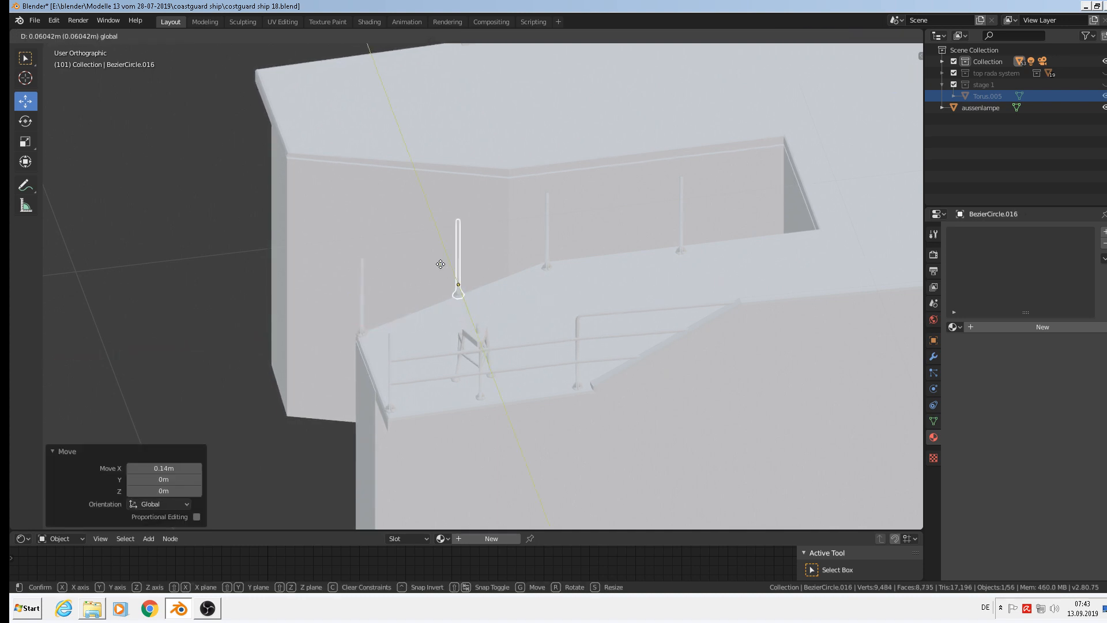
left_click(480, 303)
Duplicate the deck end's inner corner post and move the copy about −0.086 m along Y, midway across the end edge
middle_click_drag(480, 303, 536, 289)
scroll(536, 290, "down", 3)
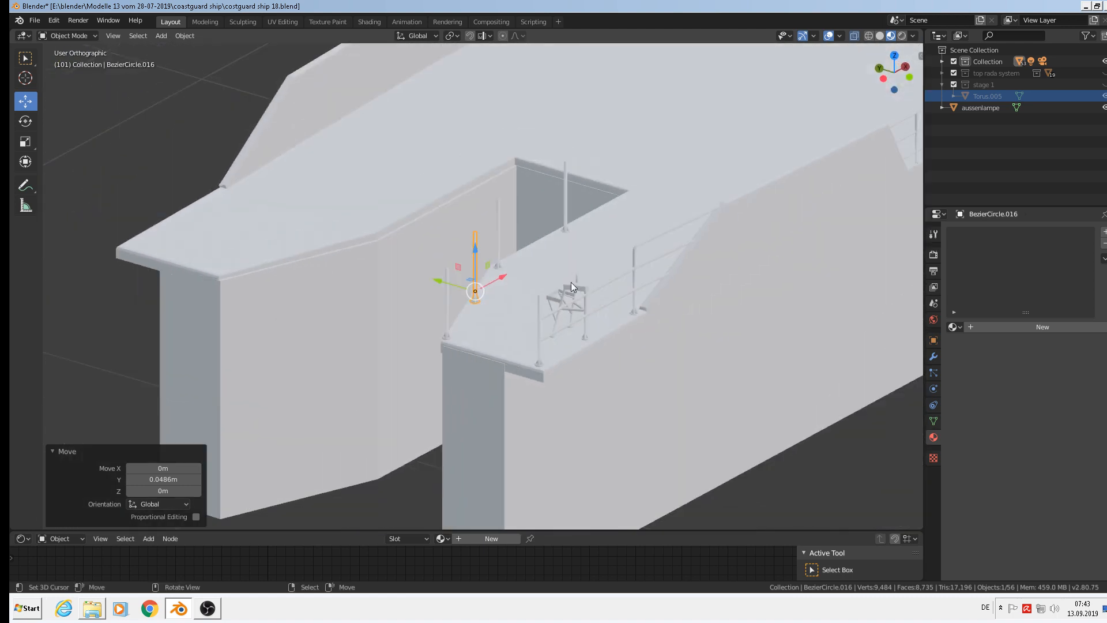
scroll(550, 306, "up", 4)
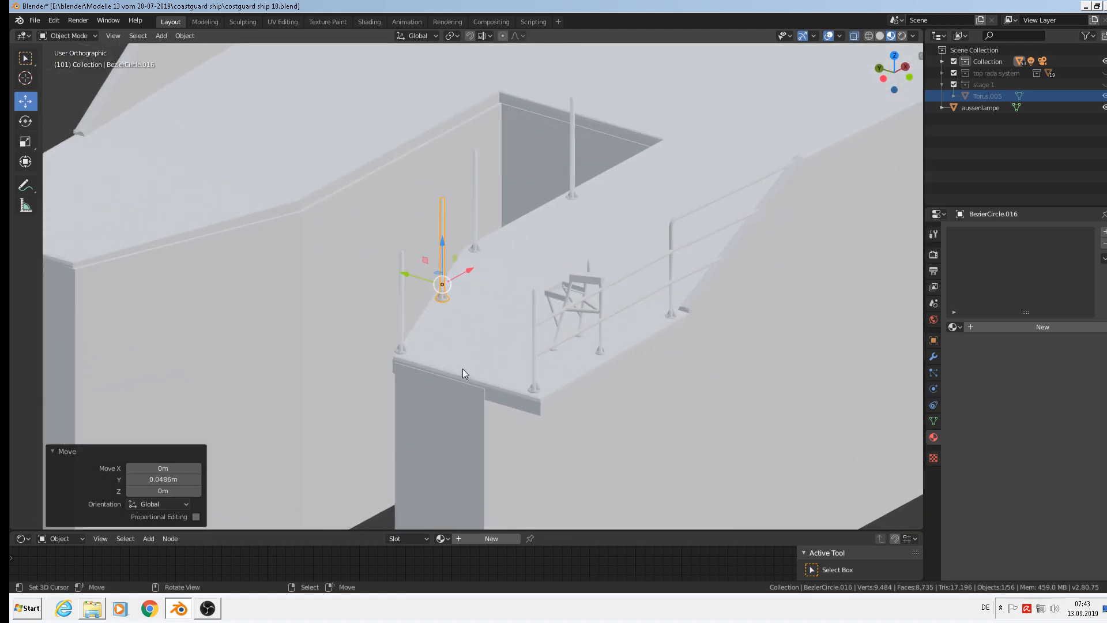
middle_click_drag(503, 362, 545, 355)
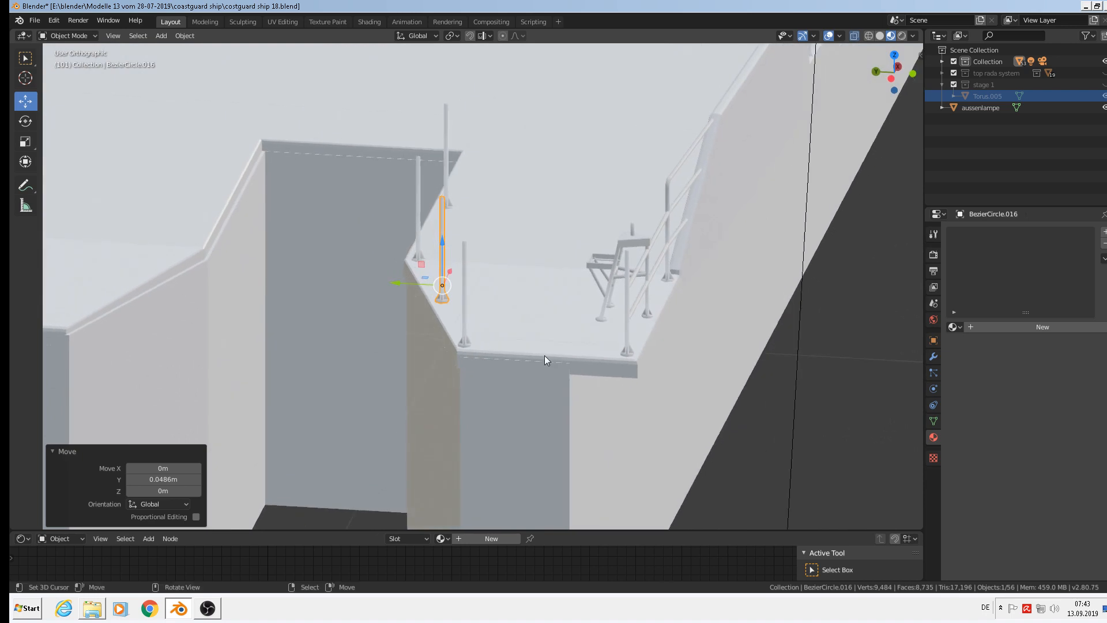
key("shift+d")
left_click(459, 318)
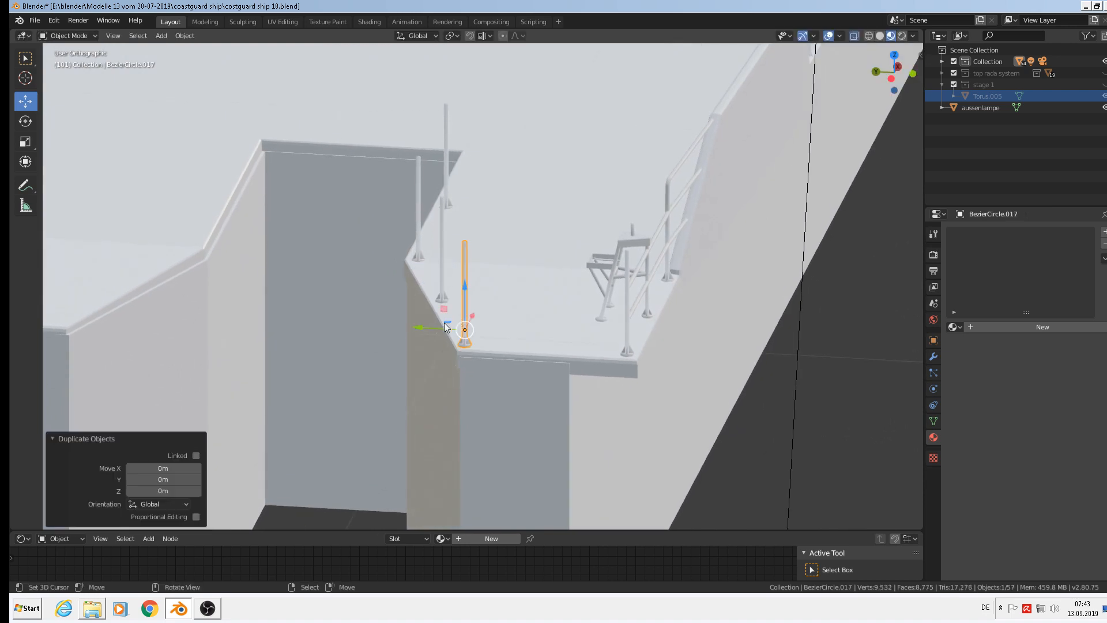
key("shift+d")
key("y")
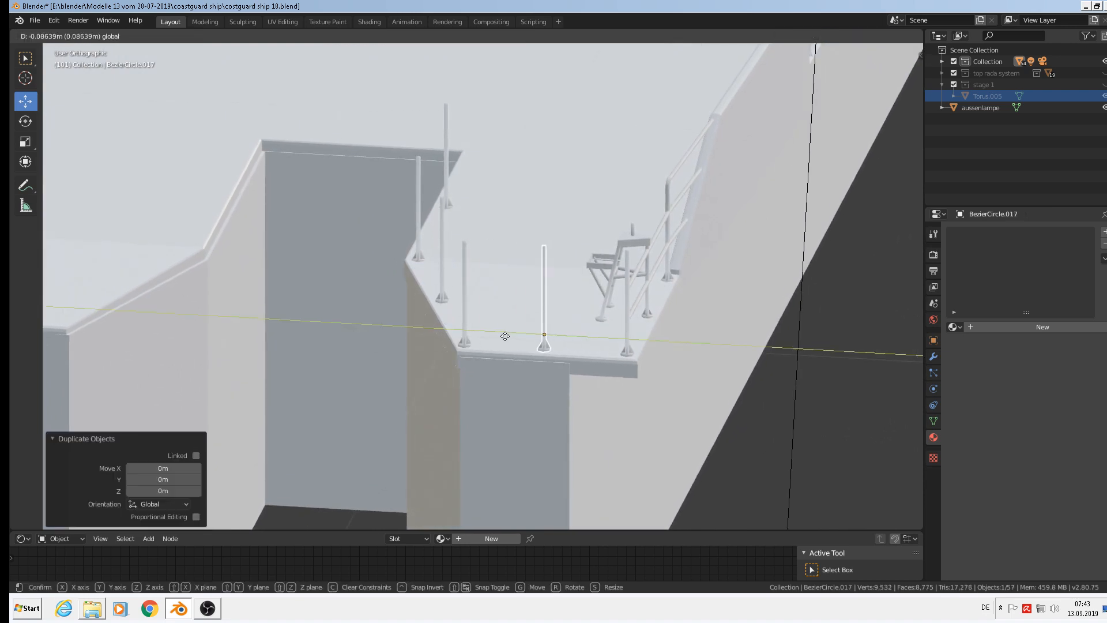
left_click(505, 336)
Duplicate the outer railing's middle rail end loop at the outer corner post and rotate the copy 90° about Z
middle_click_drag(506, 336, 469, 299)
right_click(471, 299)
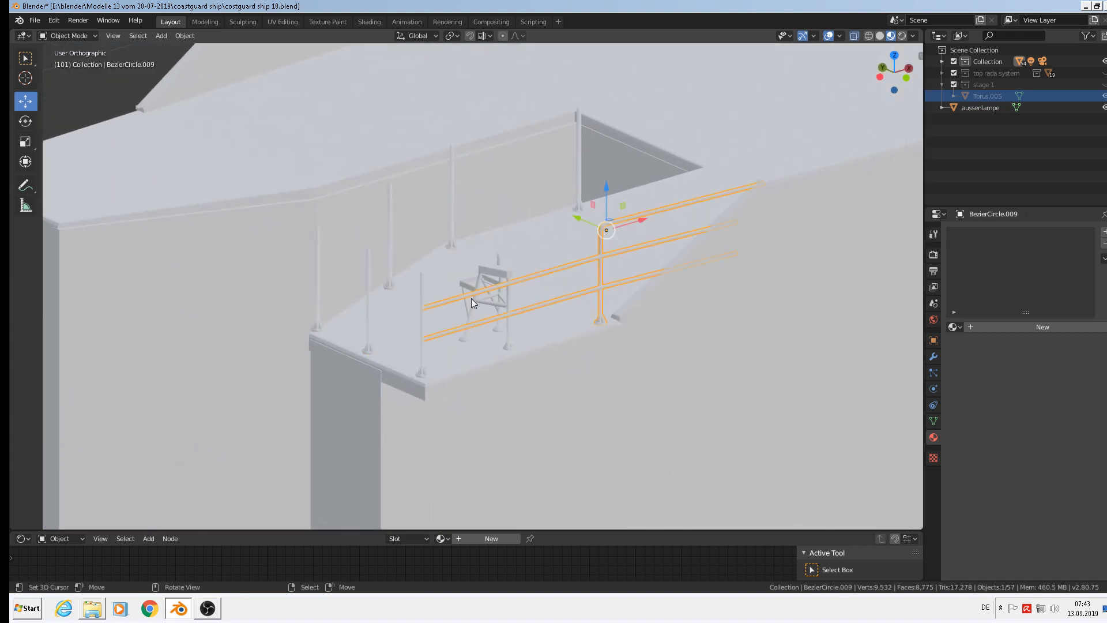
key("Tab")
scroll(474, 295, "up", 2)
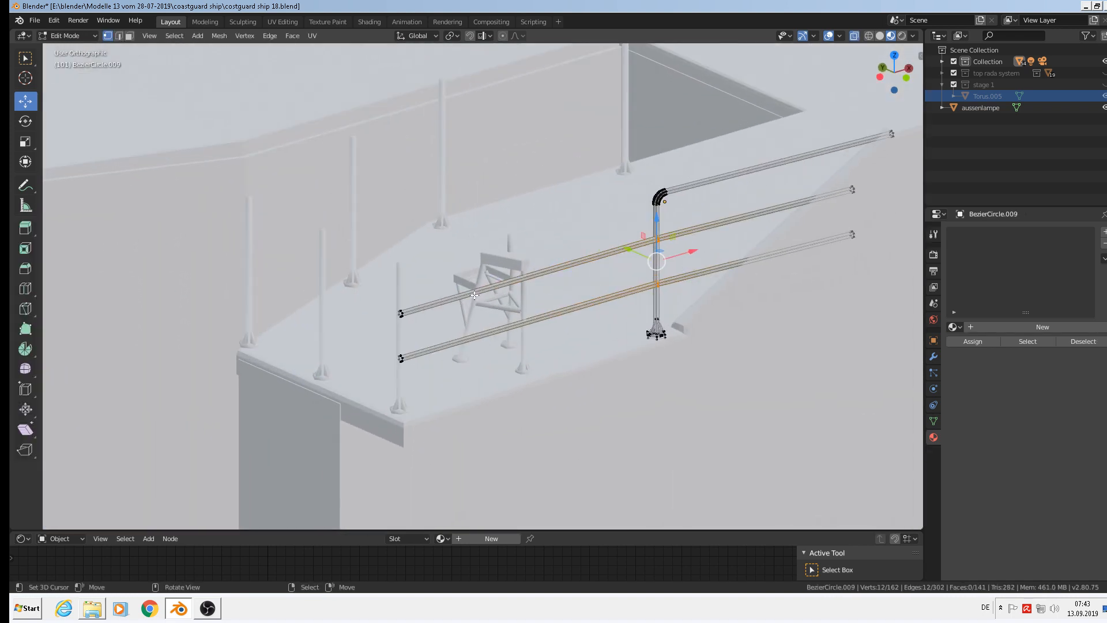
scroll(414, 313, "up", 4)
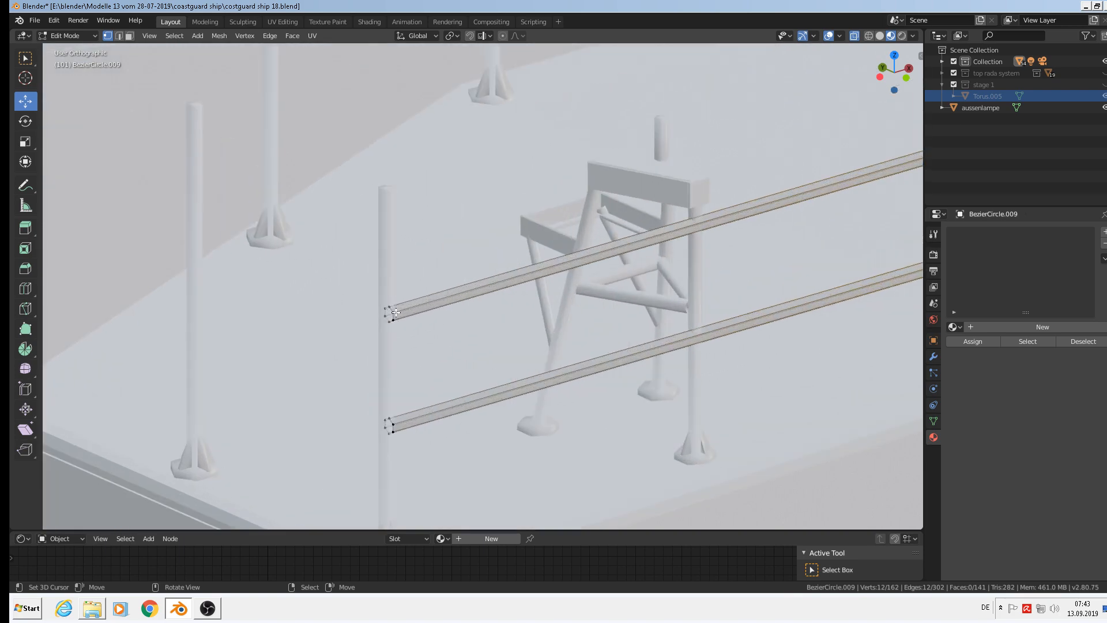
left_click(419, 330, "alt")
scroll(434, 343, "down", 2)
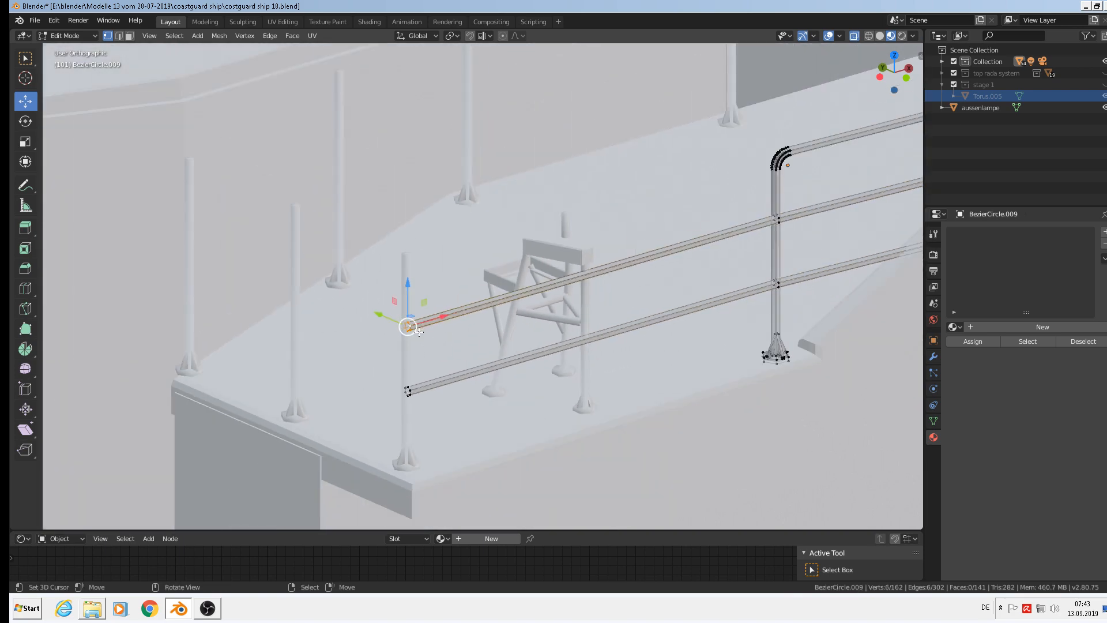
key("shift+d")
right_click(477, 339)
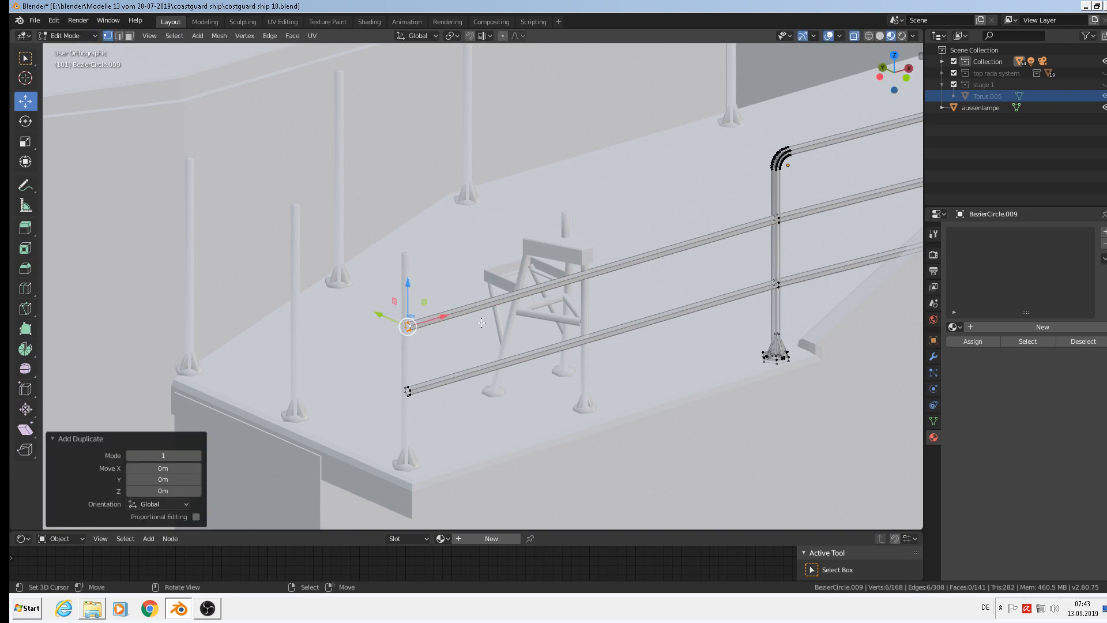
key("r")
key("z")
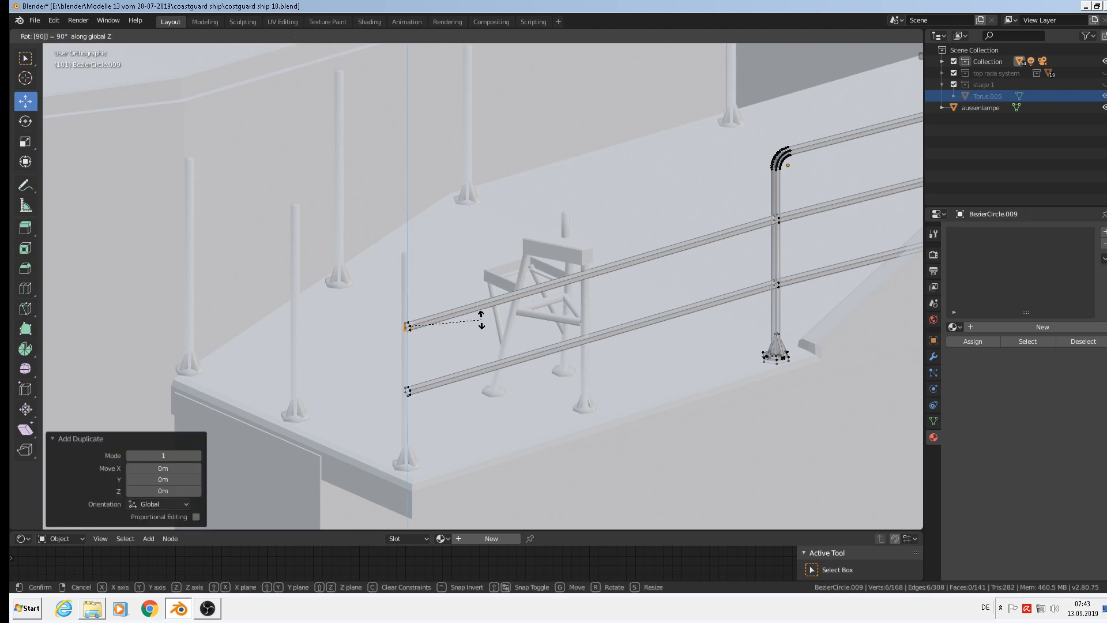
key("Return")
Extrude the rotated loop 0.18 m along Y to form a rail reaching the inner corner post
middle_click_drag(476, 320, 751, 204)
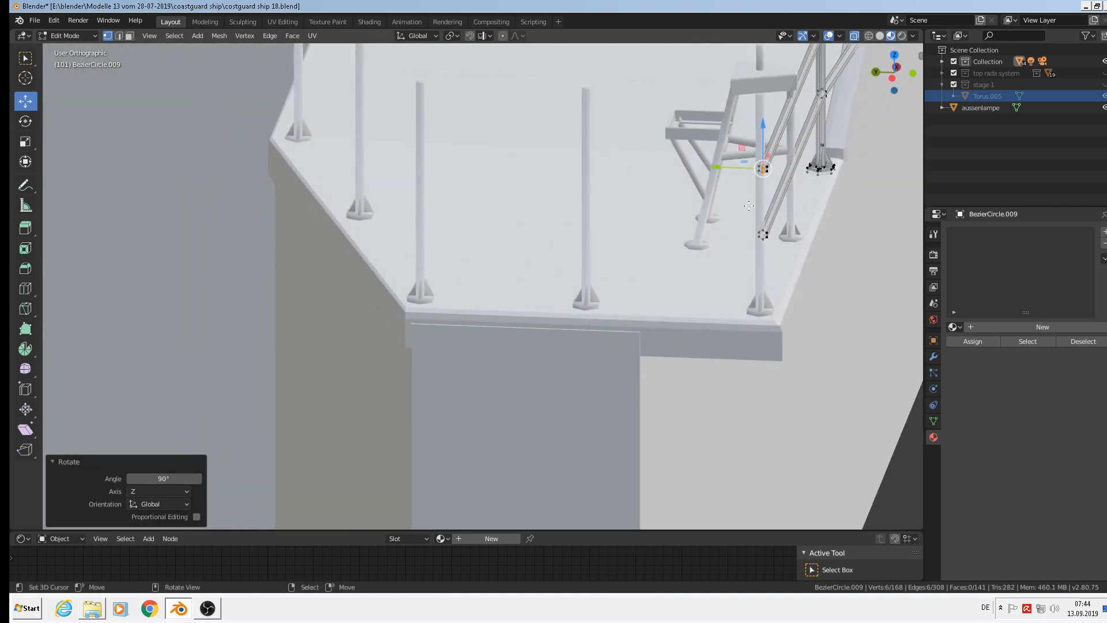
key("e")
key("Escape")
left_click_drag(718, 168, 372, 165)
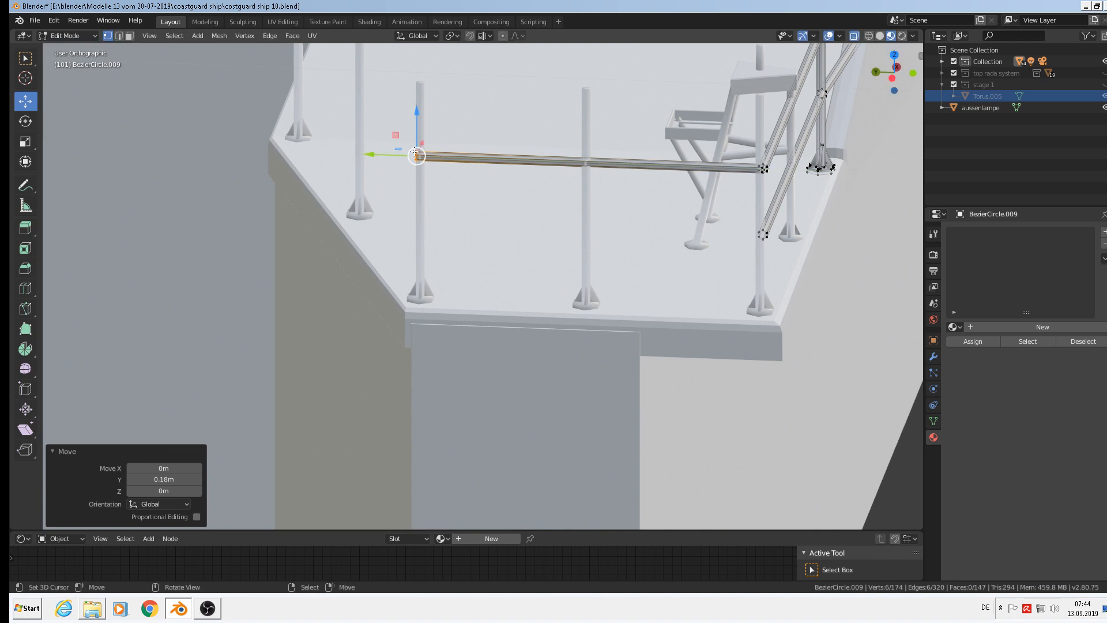
Duplicate the new end rail and offset the copy −0.0102 m in X, −0.00125 m in Y and −0.0327 m in Z
key("l")
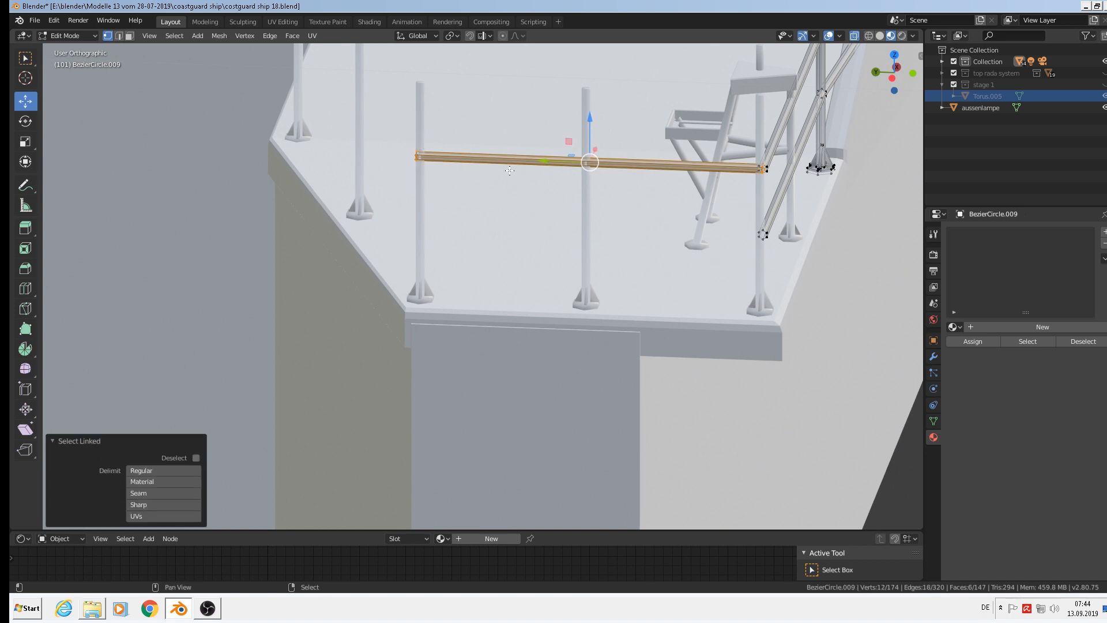
key("shift+d")
key("Escape")
key("g")
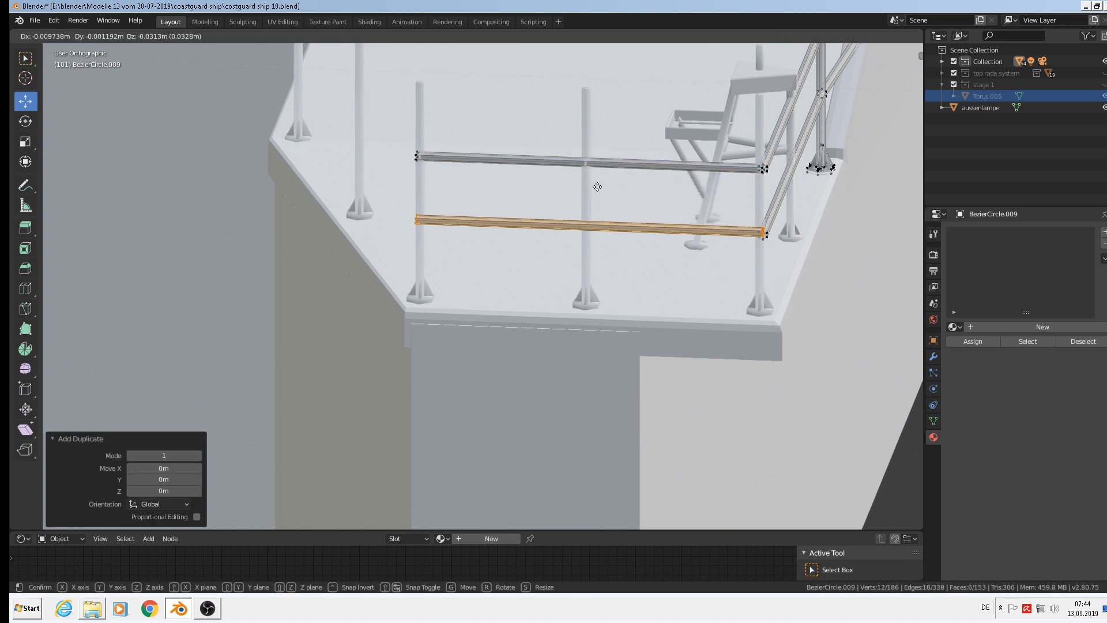
left_click(595, 185)
Duplicate the lower end rail and raise the copy 0.0704 m along Z to the post tops
middle_click_drag(616, 158, 548, 206)
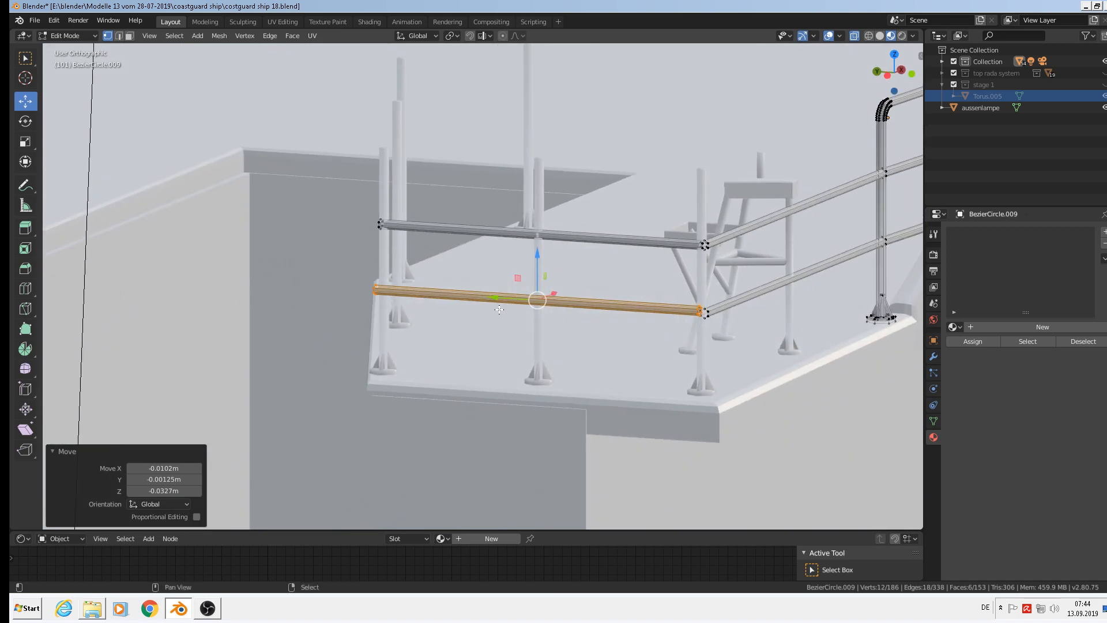
key("shift+d")
key("Escape")
key("g")
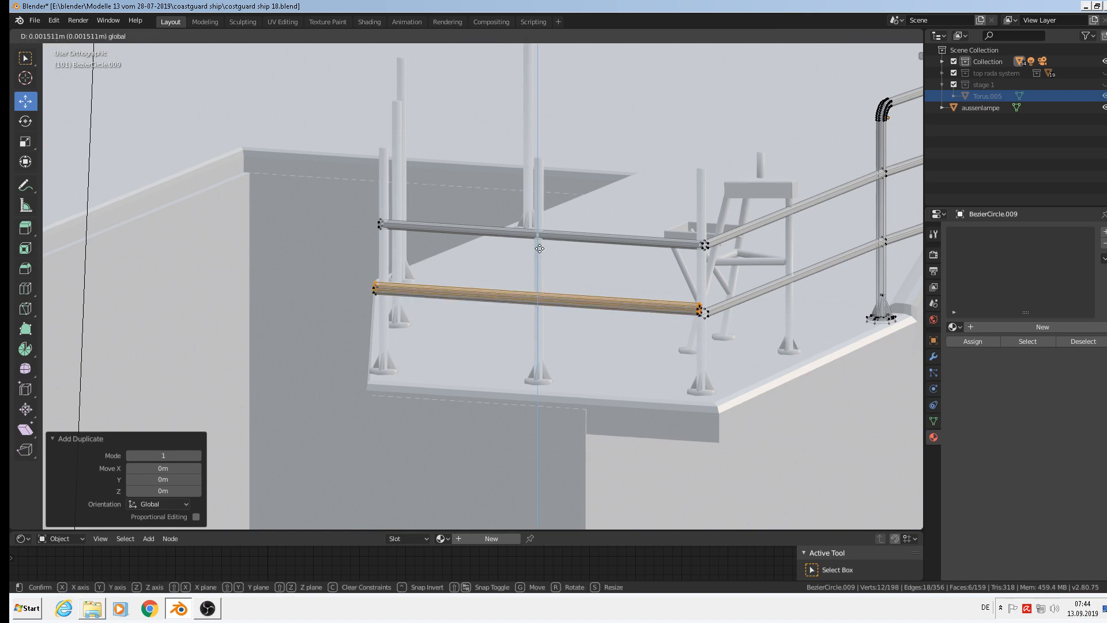
key("z")
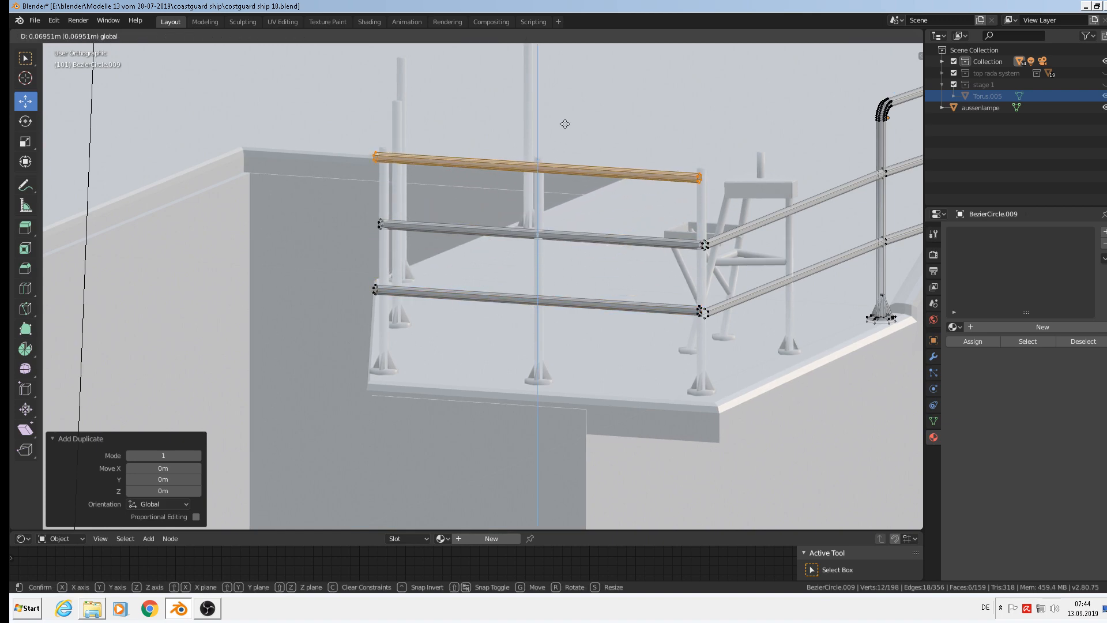
left_click(565, 124)
Align the top end rail with the posts by moving it 0.0101 m along X and −0.000426 m along Y
middle_click_drag(565, 124, 609, 147)
key("g")
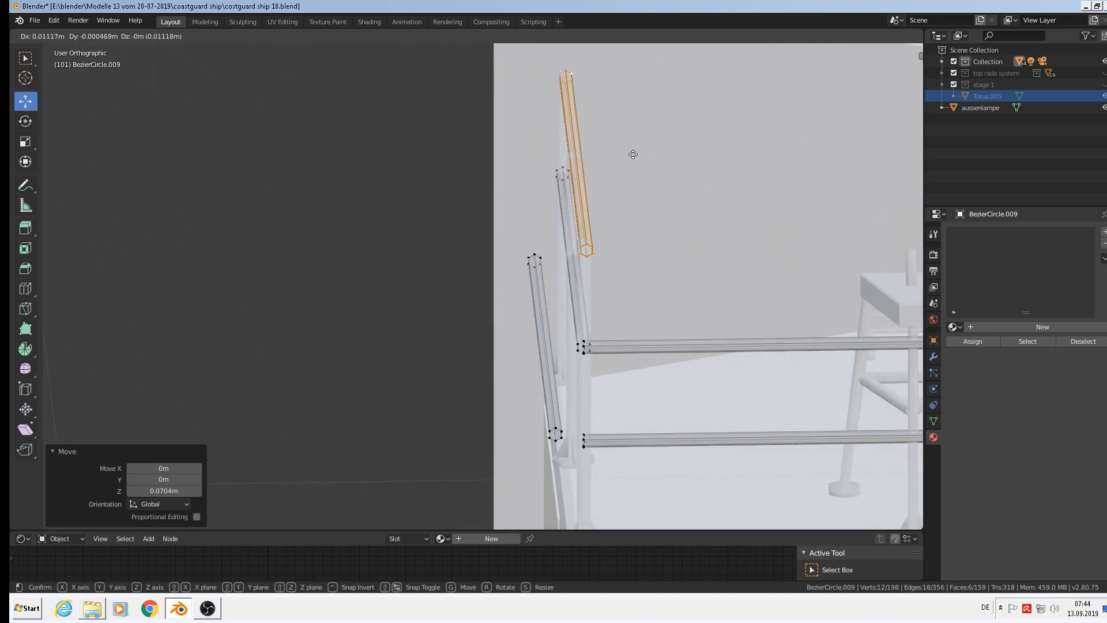
left_click(630, 155)
Align the lowest end rail with the posts by moving it about 0.01 m along X, and finish mesh editing
middle_click_drag(583, 346, 564, 390)
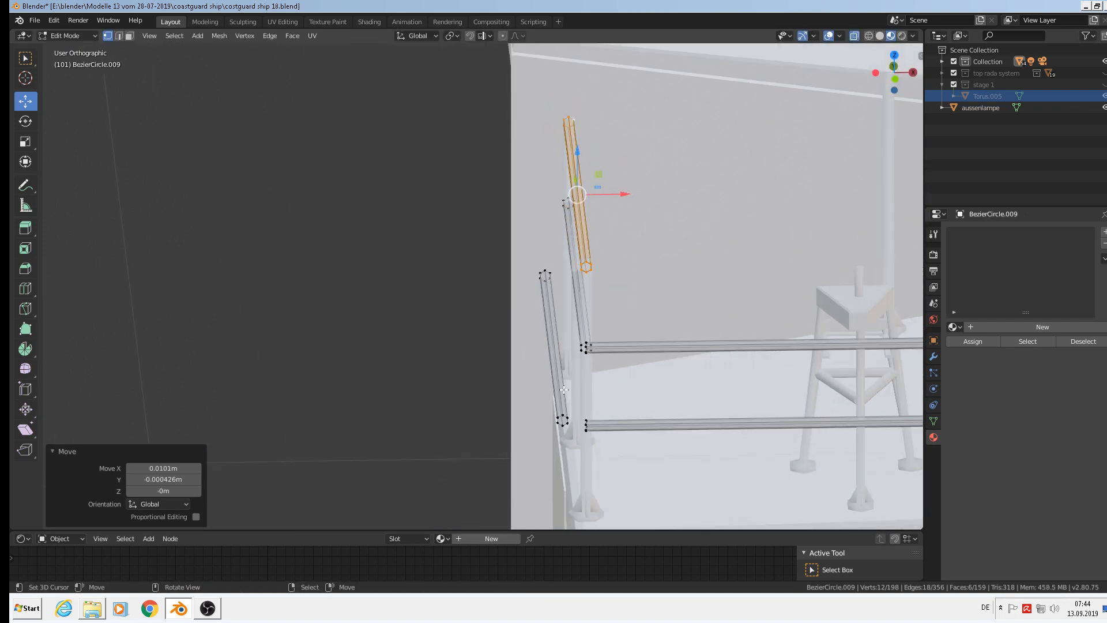
right_click(561, 418, "alt")
key("l")
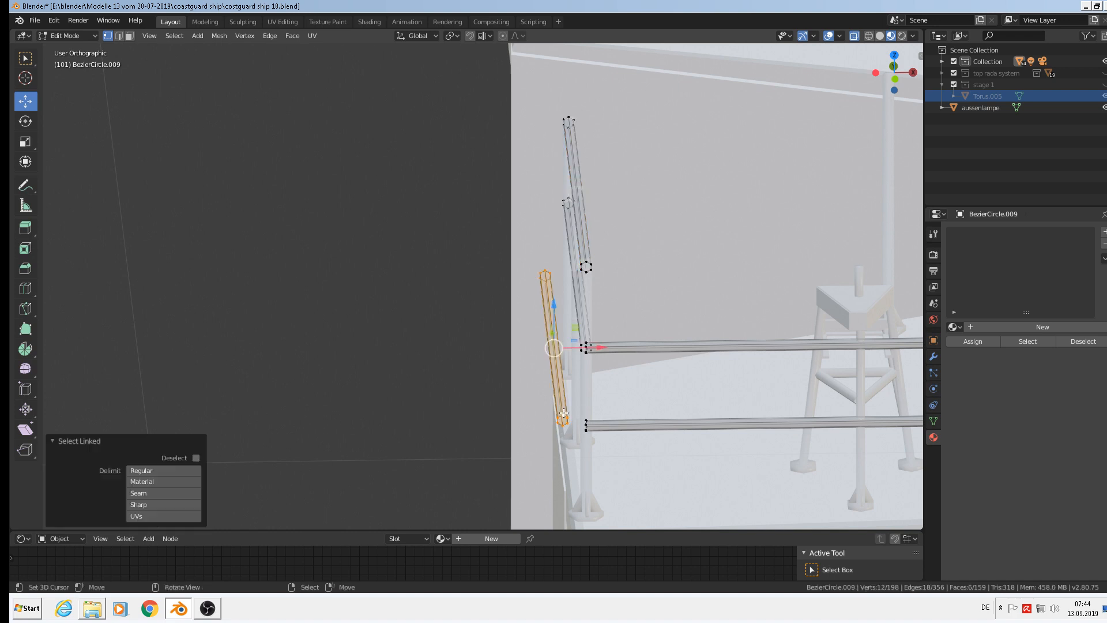
key("g")
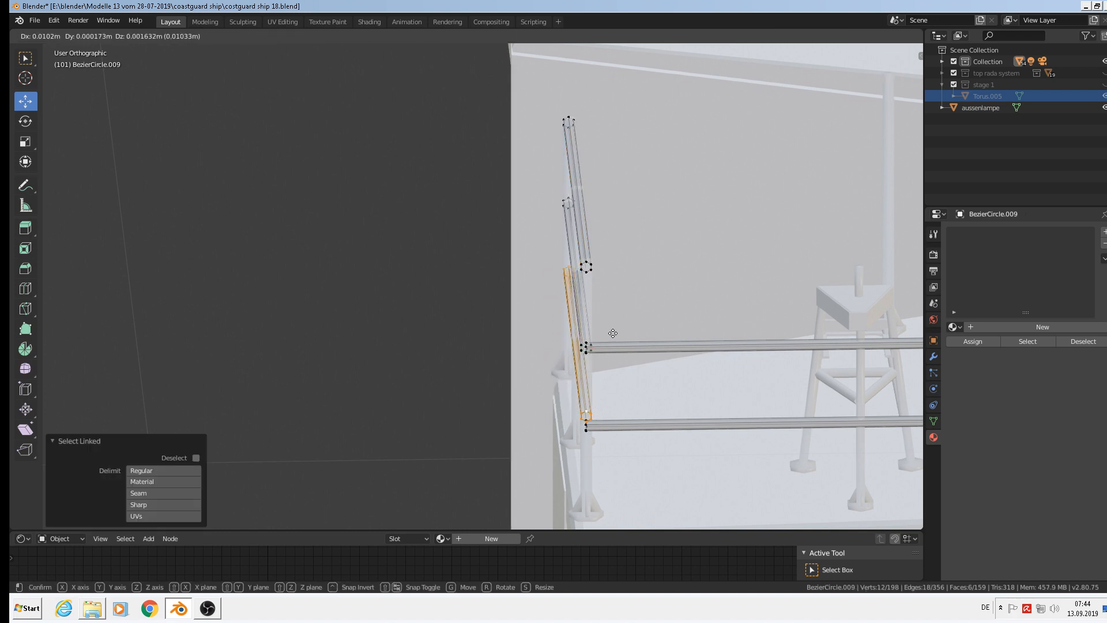
left_click(613, 335)
scroll(613, 339, "down", 3)
key("Tab")
Examine the railing across the deck end and compare its outer corner with the reference photos
middle_click_drag(613, 339, 568, 274)
scroll(697, 372, "down", 3)
scroll(568, 275, "up", 2)
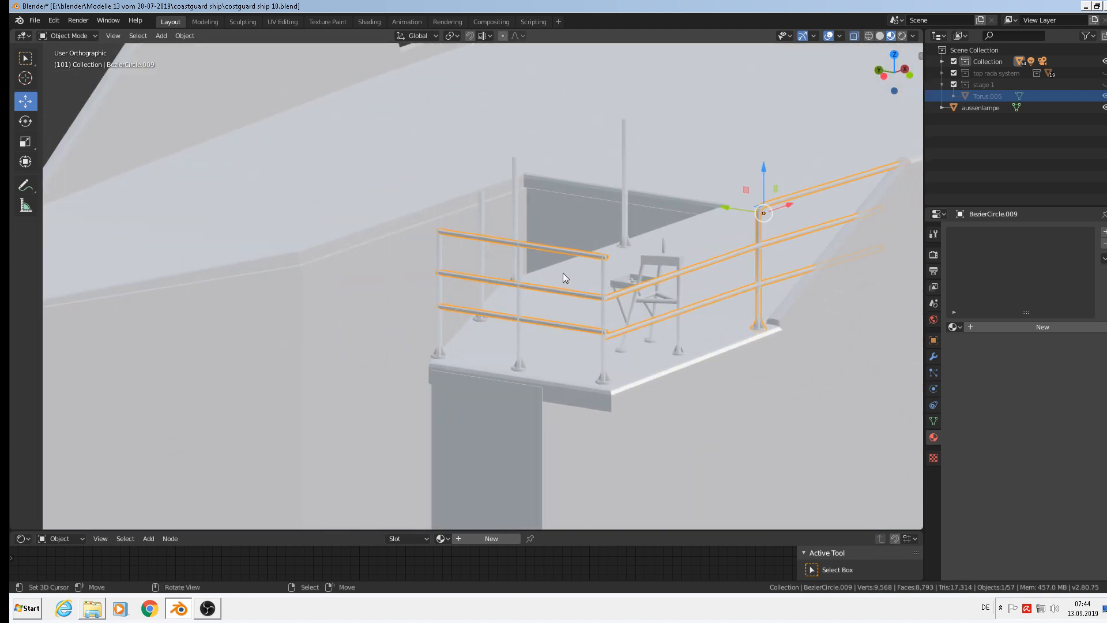
scroll(561, 272, "down", 1)
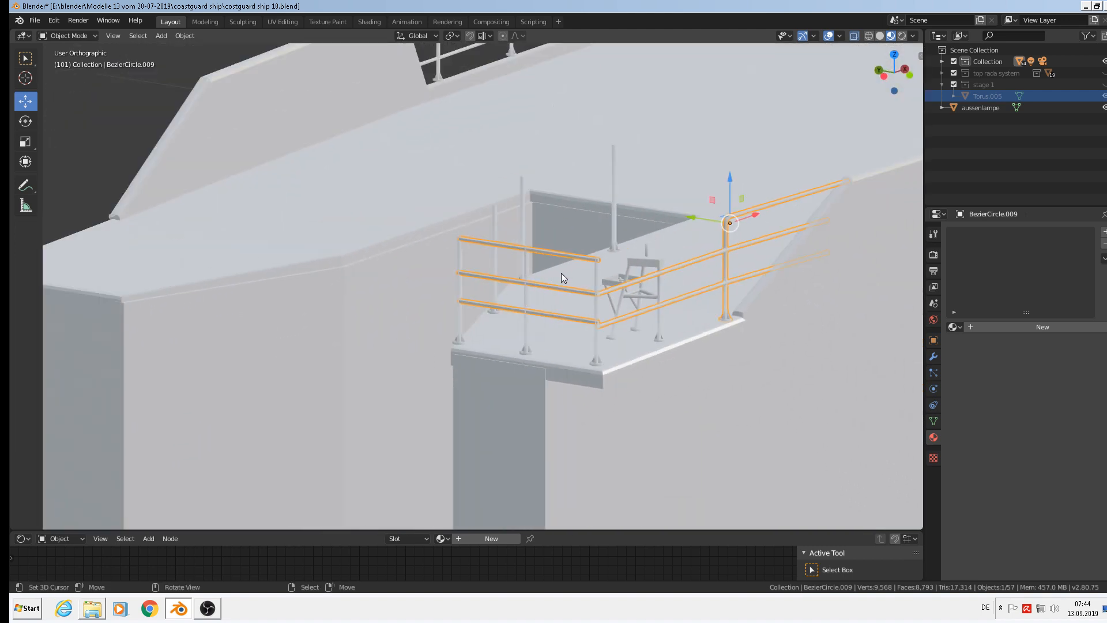
scroll(562, 272, "down", 5)
middle_click_drag(562, 273, 616, 208)
scroll(569, 151, "up", 4)
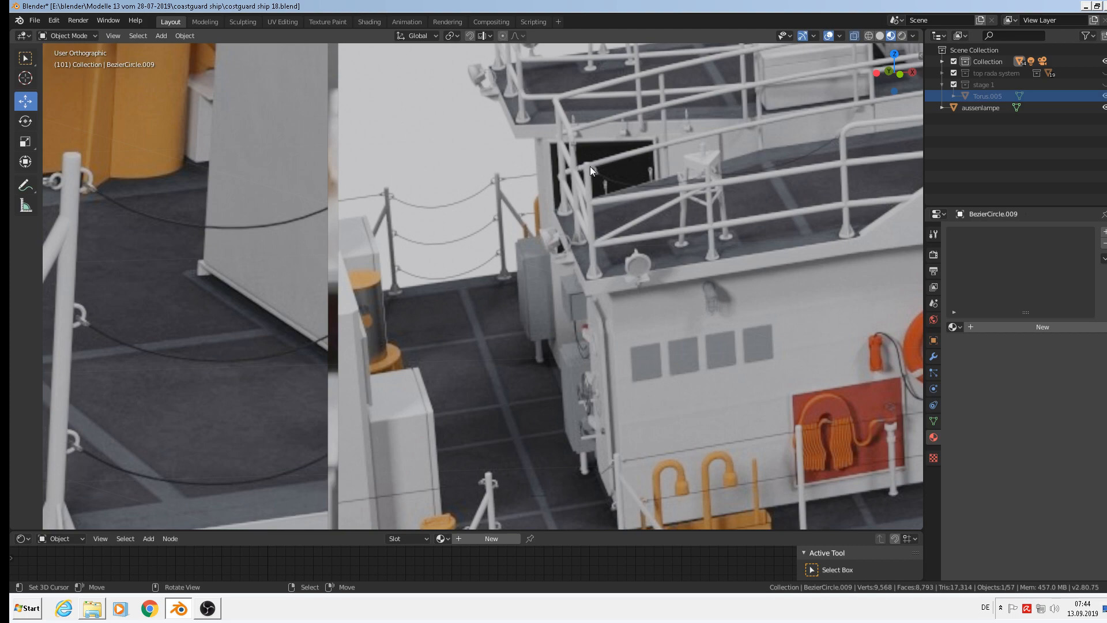
scroll(589, 172, "down", 6)
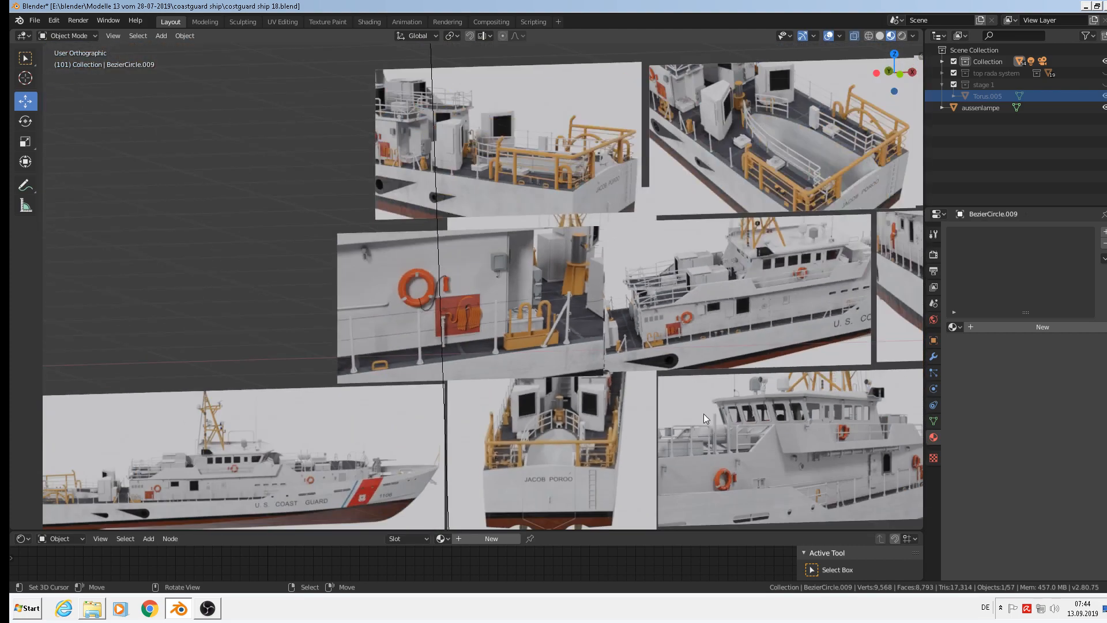
Shorten the top end rail along Y so it stops at the middle post, and finish mesh editing
middle_click_drag(703, 412, 531, 210, "shift")
scroll(556, 226, "up", 2)
scroll(556, 226, "up", 8)
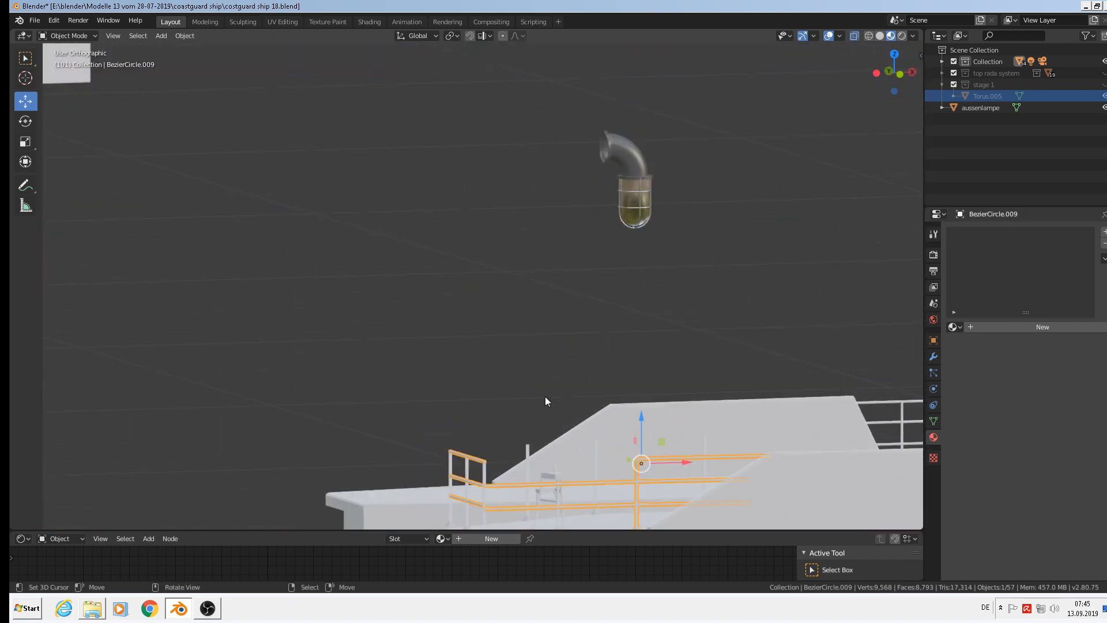
middle_click_drag(536, 430, 648, 196, "shift")
scroll(648, 196, "up", 7)
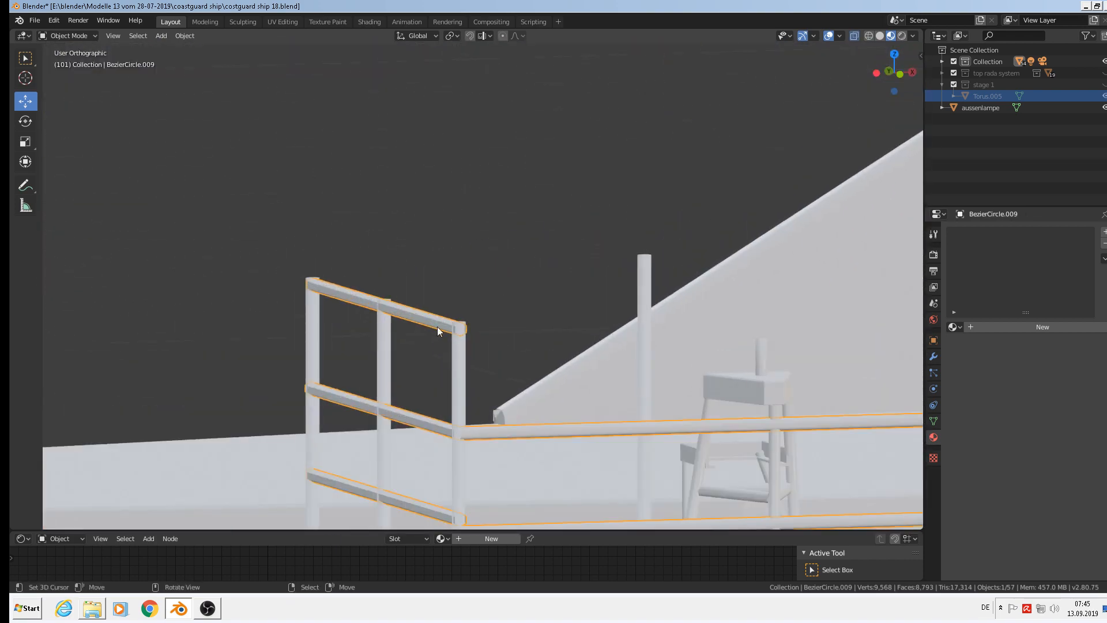
key("Tab")
scroll(468, 337, "up", 1)
right_click(460, 325, "alt")
right_click(458, 321, "alt")
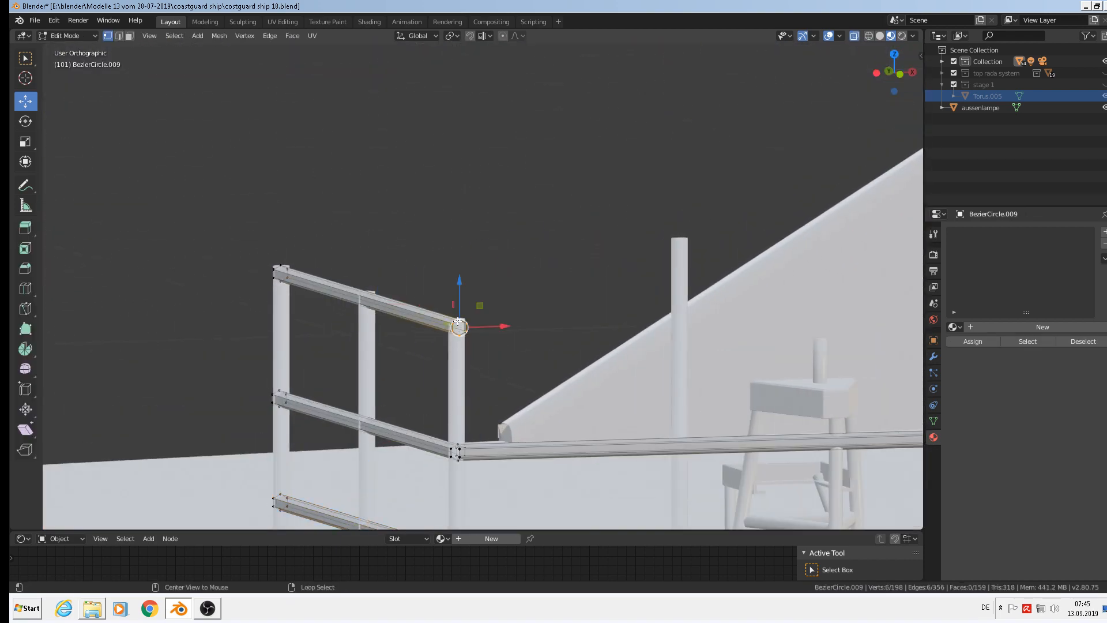
middle_click_drag(458, 321, 699, 207)
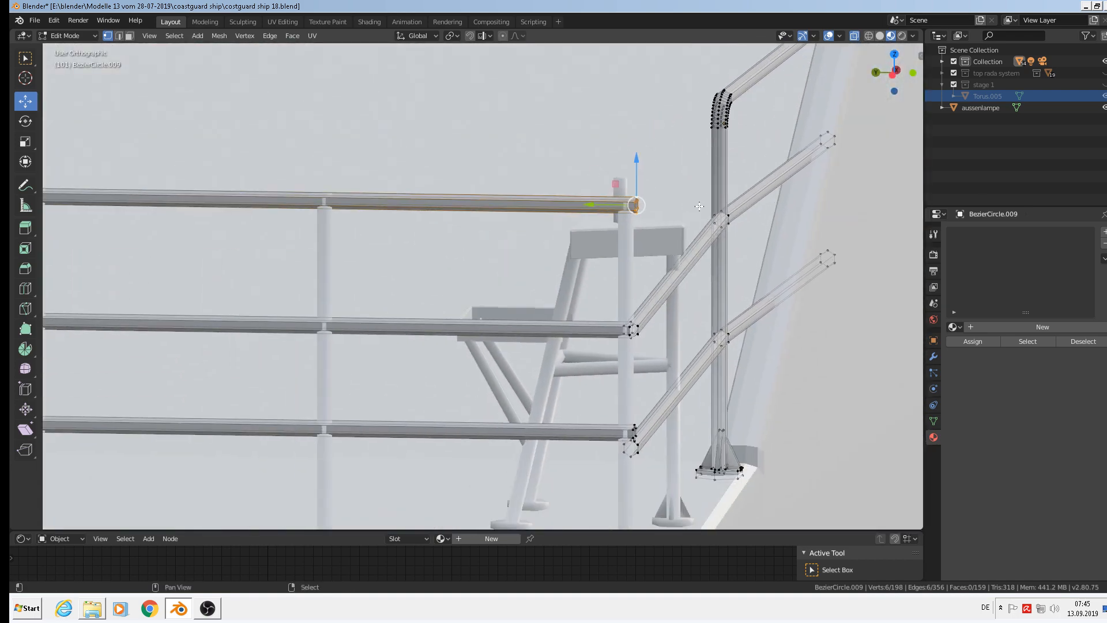
left_click_drag(594, 204, 277, 208)
key("Tab")
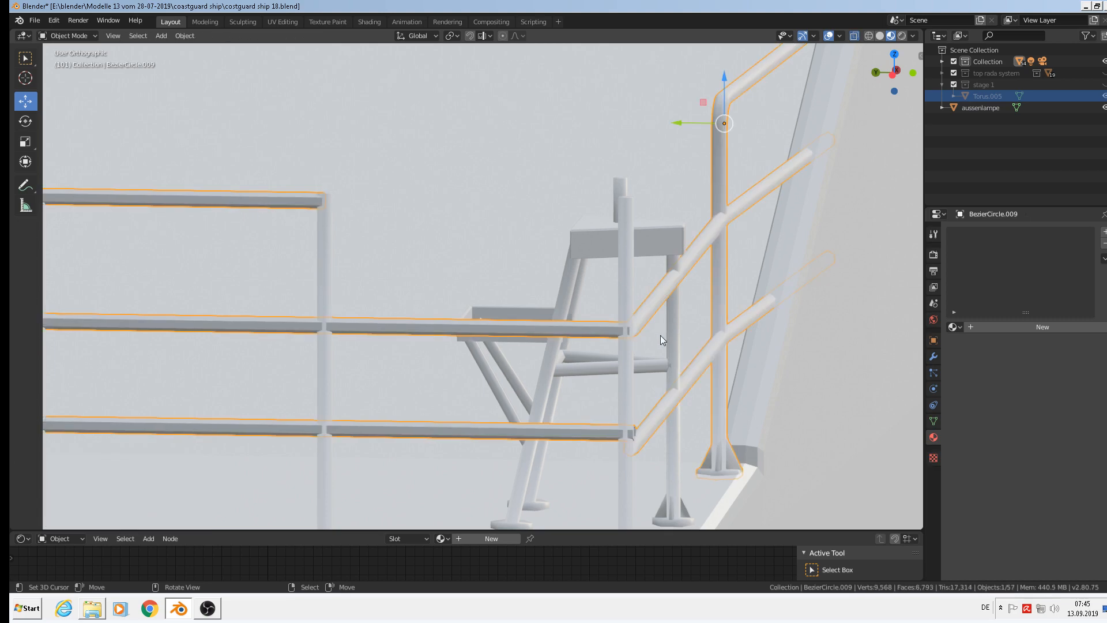
Try raising the corner-post end of the lower side rail 0.00489 m along Z toward the lowest end rail
middle_click_drag(611, 410, 629, 385)
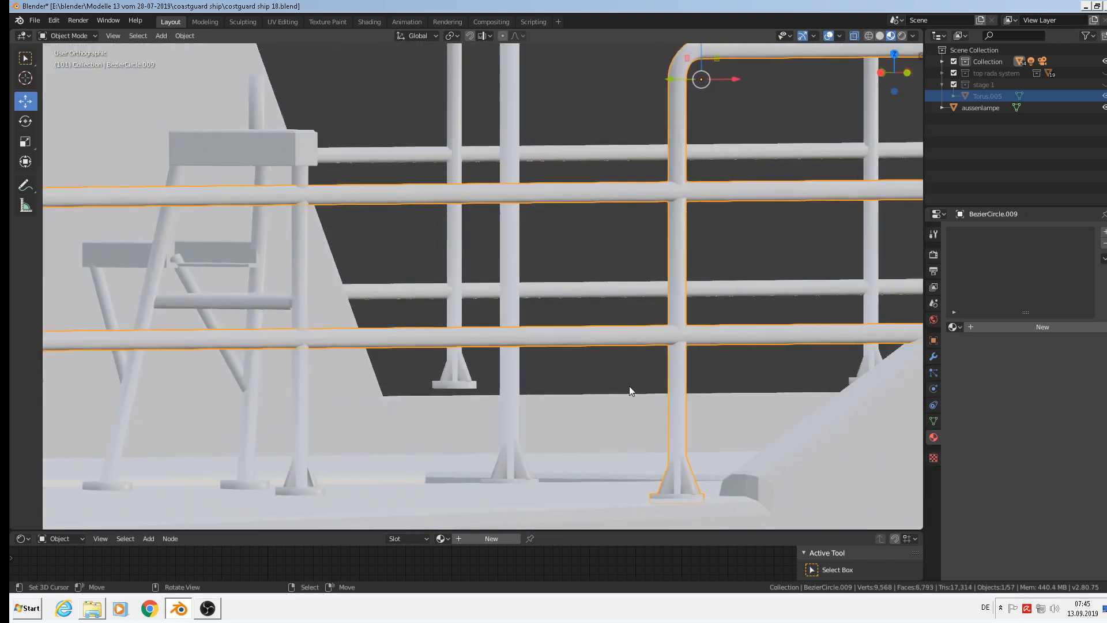
scroll(652, 313, "up", 3)
middle_click_drag(653, 314, 590, 269)
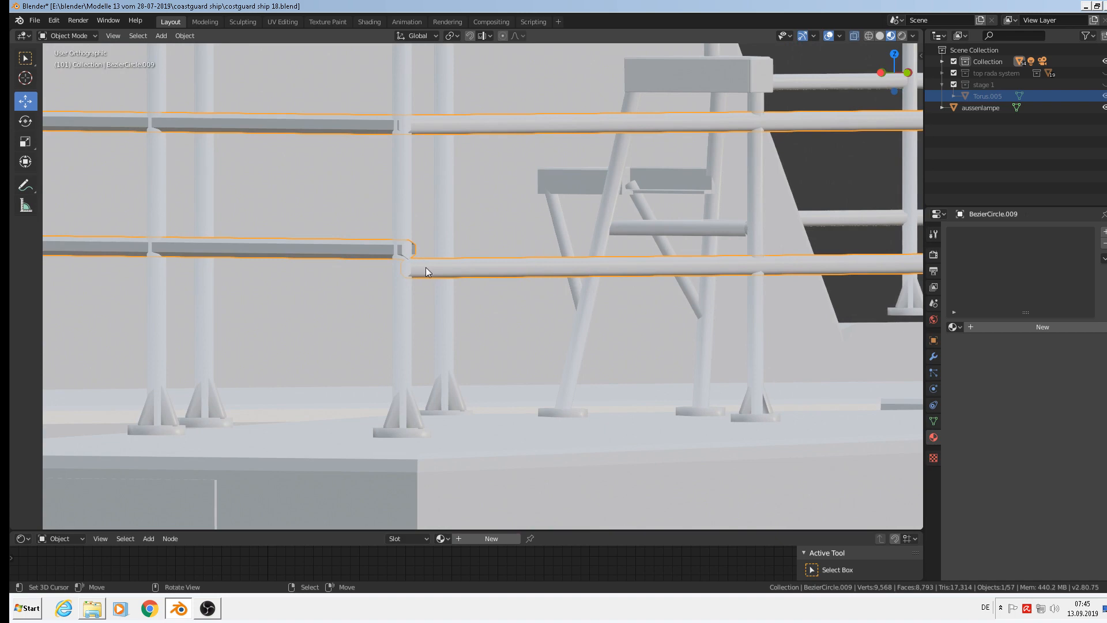
key("Tab")
left_click(411, 269, "alt")
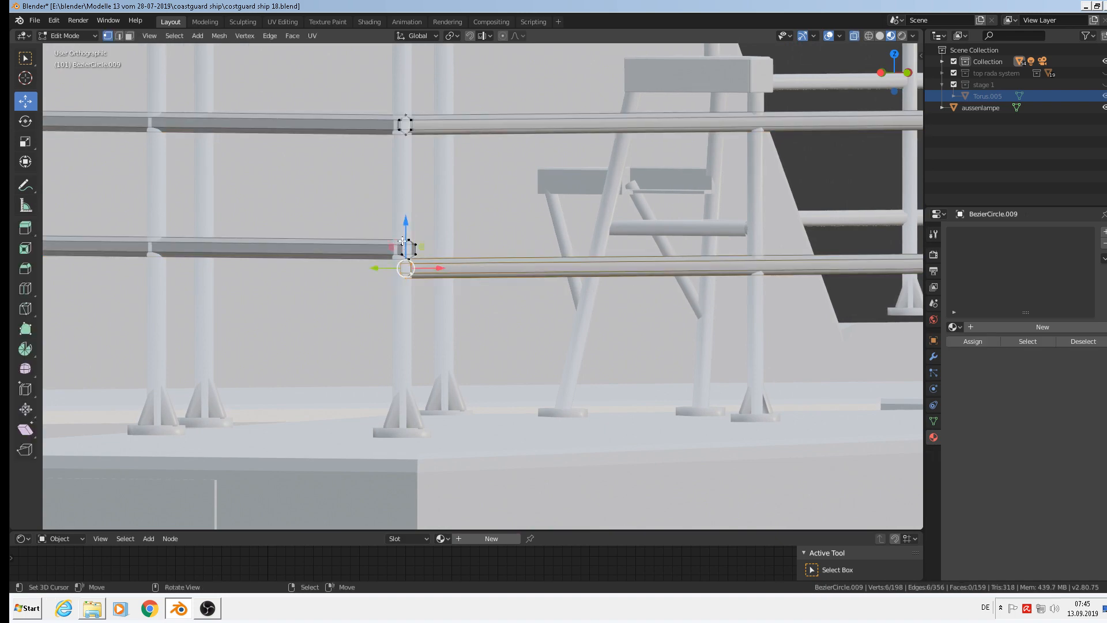
left_click_drag(406, 238, 406, 221)
scroll(406, 220, "down", 3)
middle_click_drag(430, 235, 390, 248)
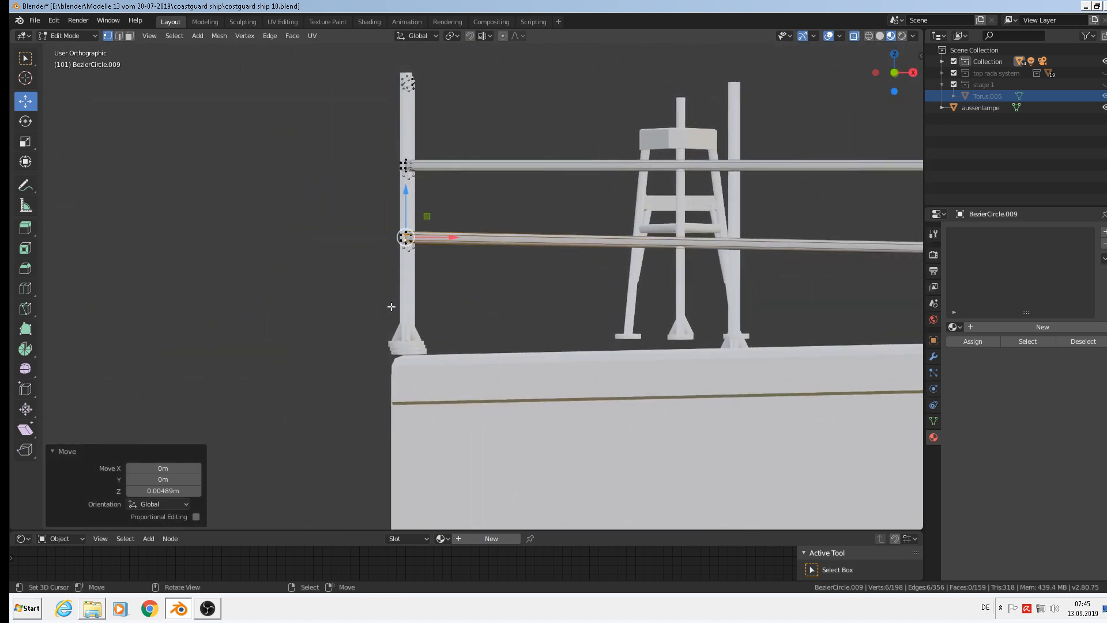
Finish mesh editing and lower the railing post on the deck end 0.00348 m along Z toward the deck
key("Tab")
left_click(409, 311)
key("g")
key("z")
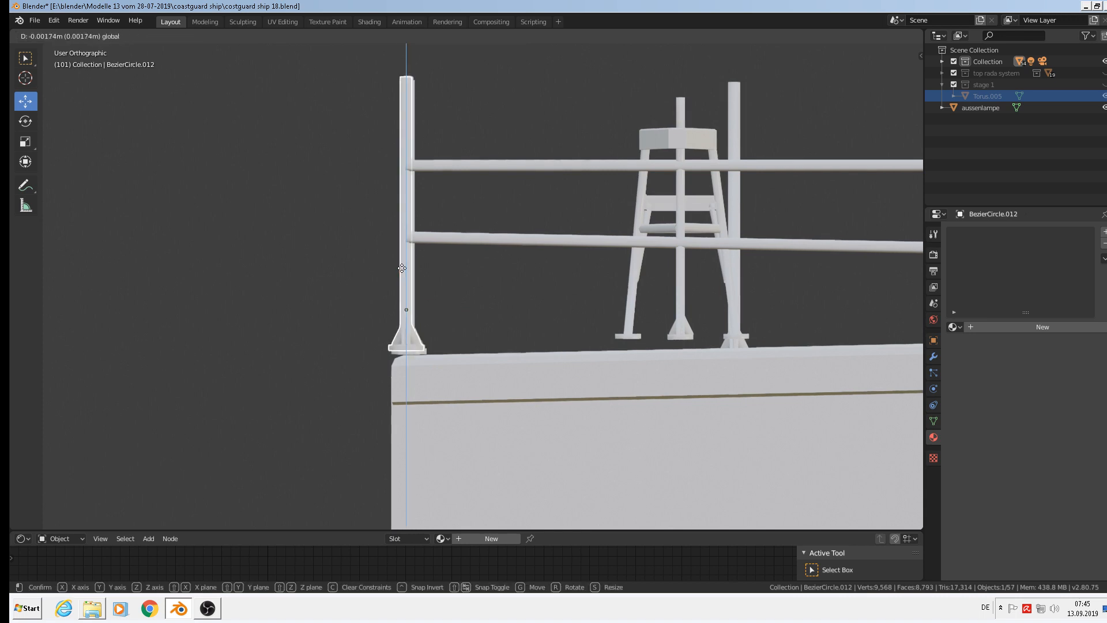
left_click(400, 272)
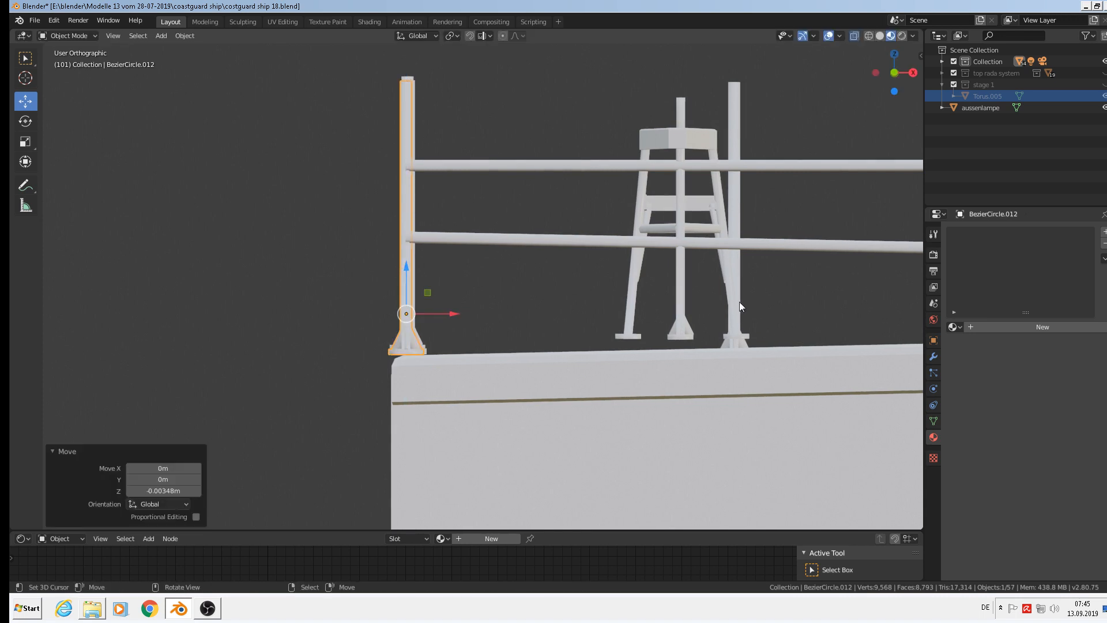
Lower the stool-shaped frame with its attached post 0.00423 m along Z onto the deck
middle_click_drag(739, 302, 707, 282)
left_click(690, 222)
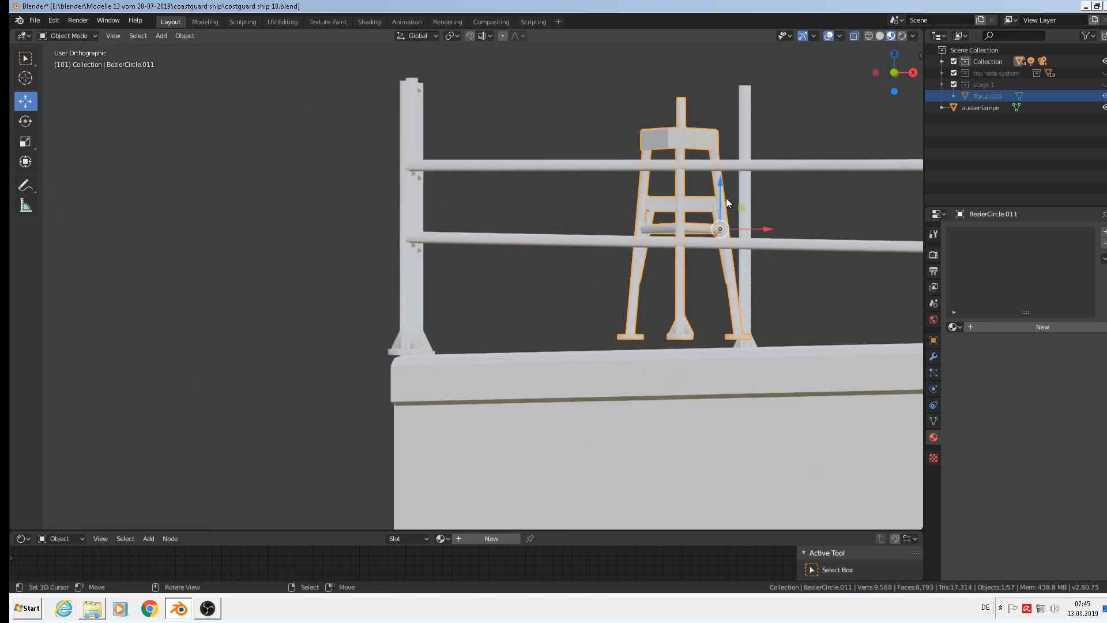
key("g")
key("z")
left_click(461, 239)
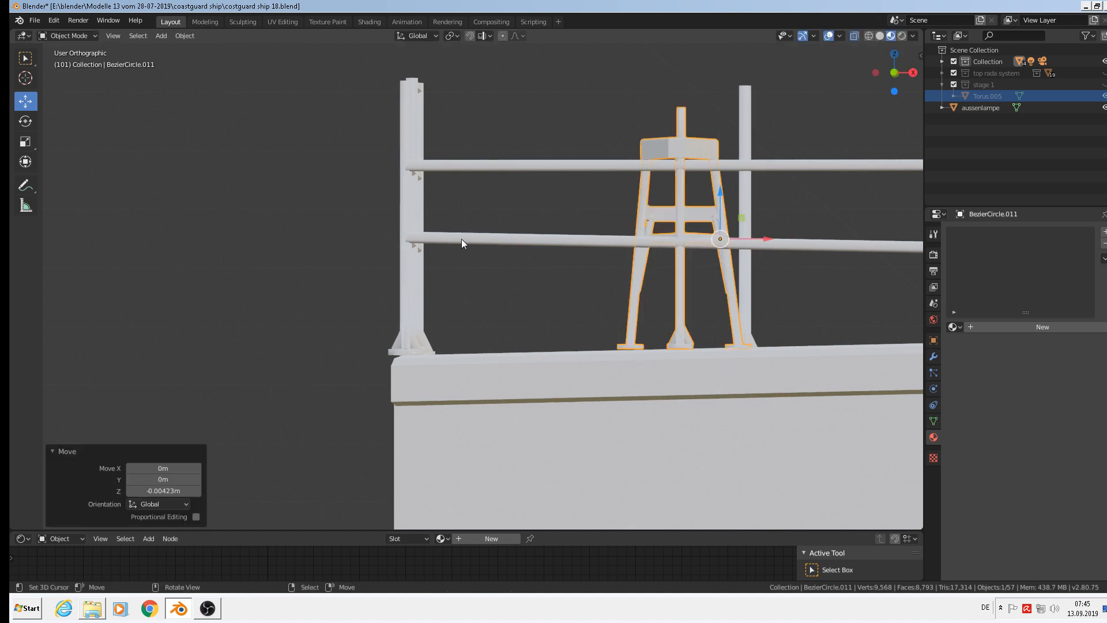
Lower the lower side rail's corner end 0.00522 m and the adjoining end of the lowest end rail about 0.005 m along Z
left_click(455, 241)
key("Tab")
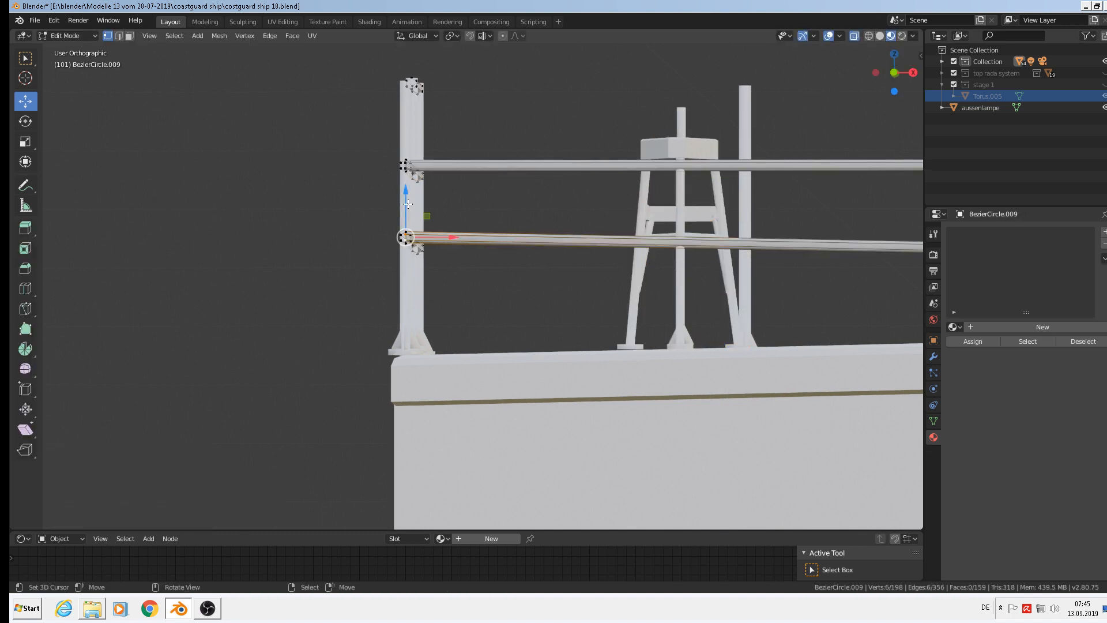
left_click_drag(408, 203, 416, 237)
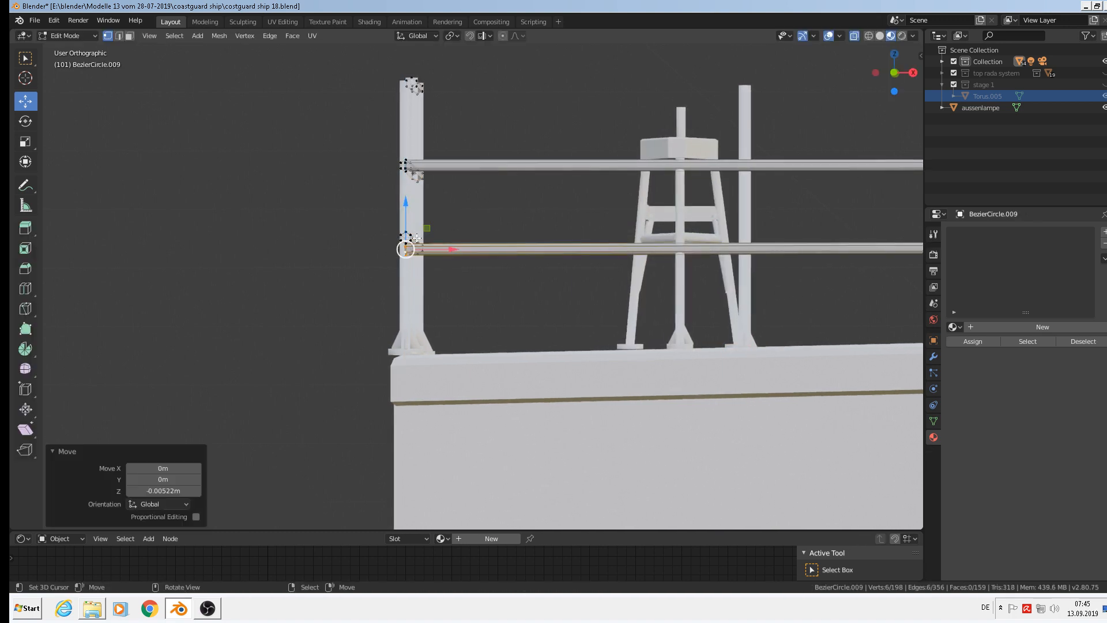
key("g")
key("z")
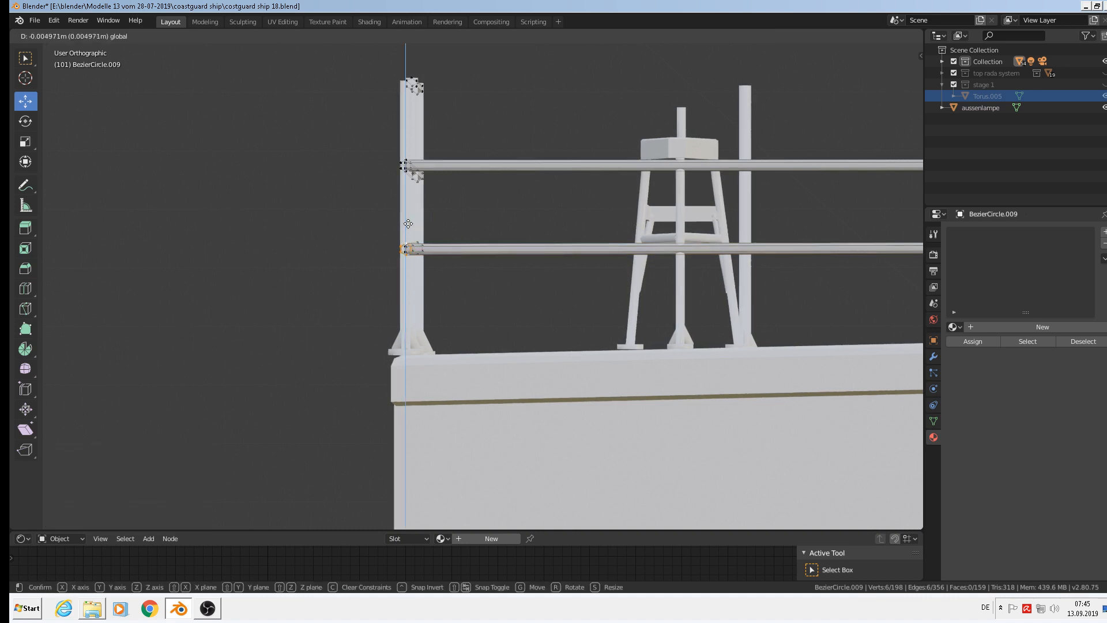
left_click(409, 224)
key("Tab")
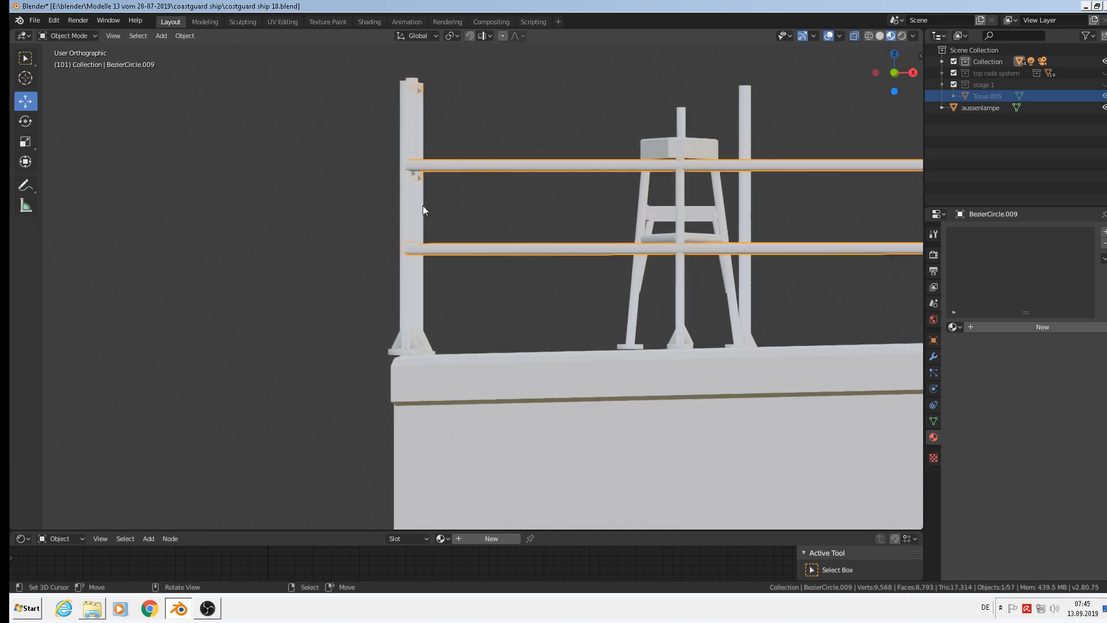
Level the lowest end rail by lowering its outer end 0.00447 m along Z at the outer corner post
middle_click_drag(423, 205, 645, 299)
scroll(645, 304, "up", 2)
key("Tab")
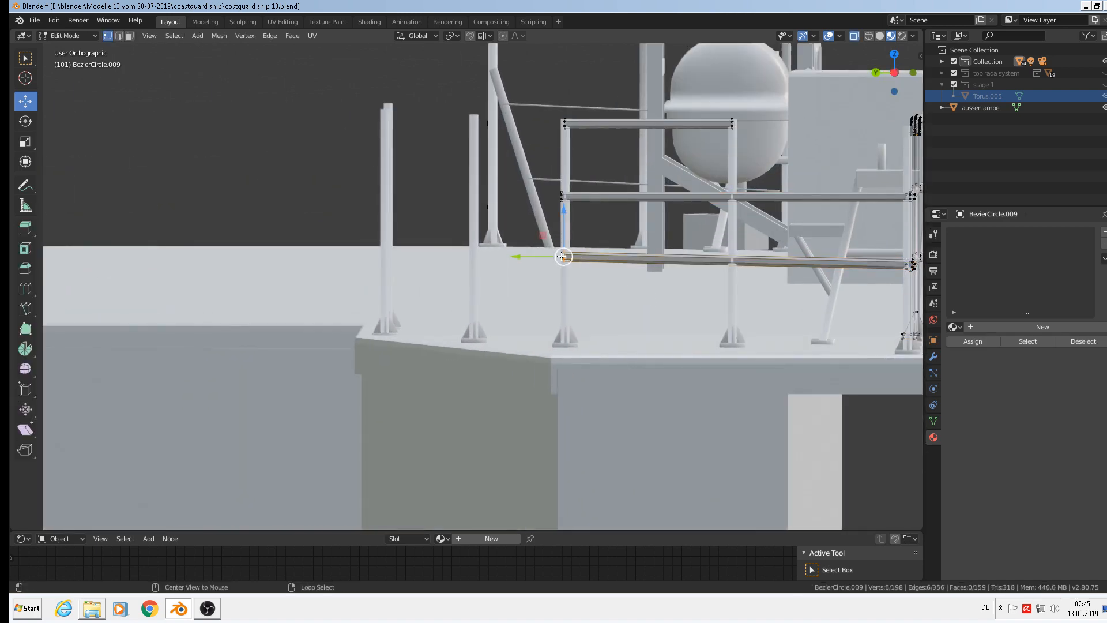
left_click_drag(563, 212, 564, 221)
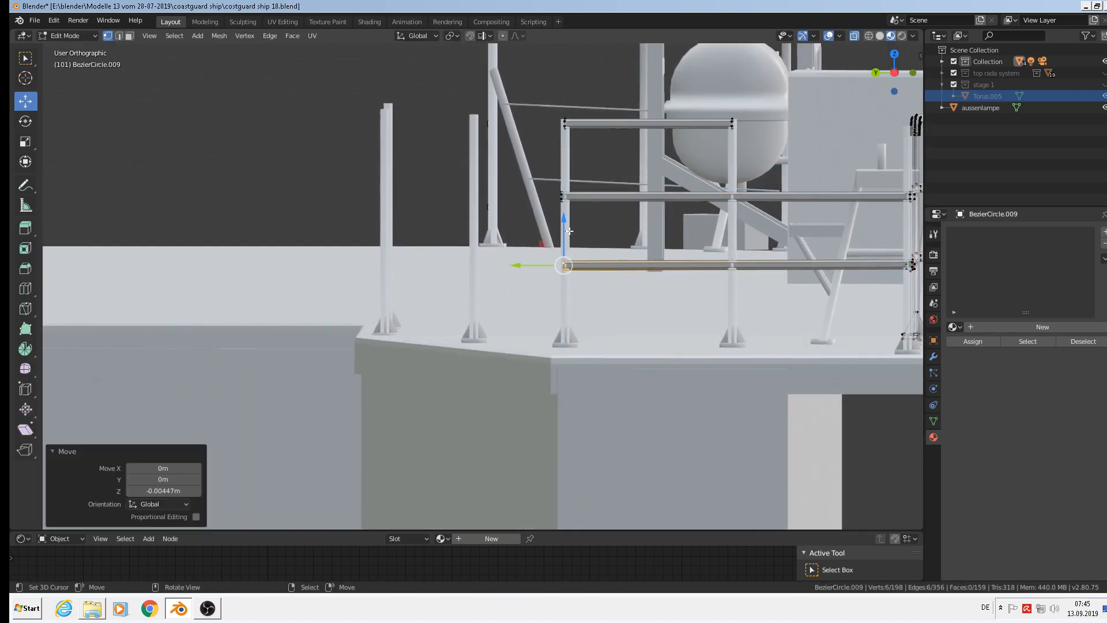
Duplicate in place the edge loop at the outer end of the top end rail
scroll(570, 232, "down", 3)
middle_click_drag(668, 248, 698, 259)
scroll(661, 259, "up", 2)
middle_click_drag(585, 237, 675, 288, "shift")
scroll(641, 299, "up", 1)
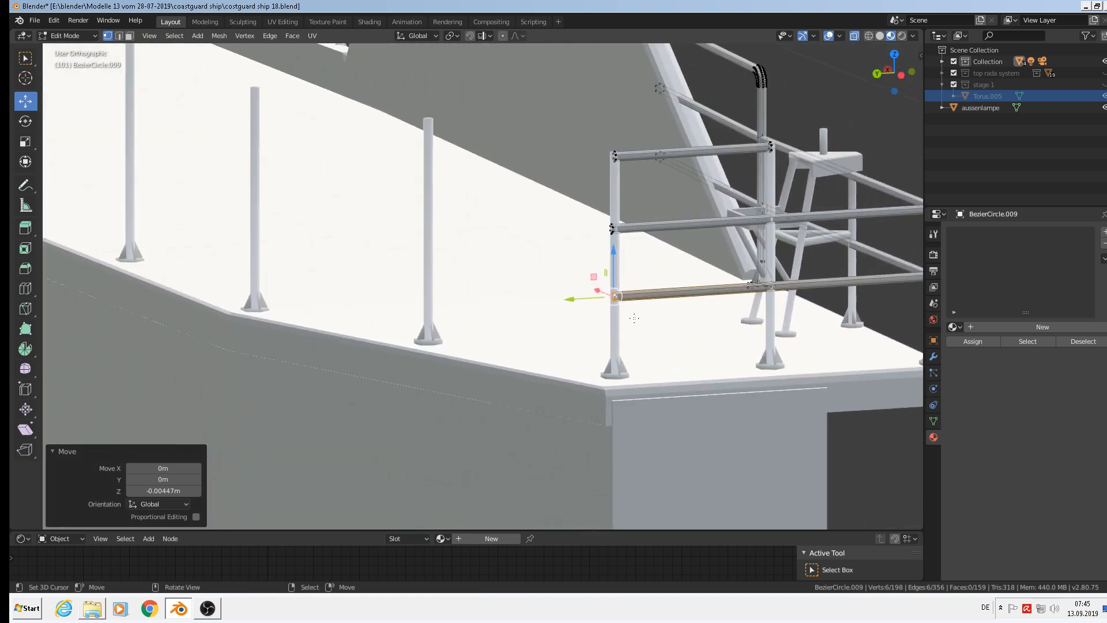
scroll(622, 181, "up", 2)
right_click(615, 153, "alt")
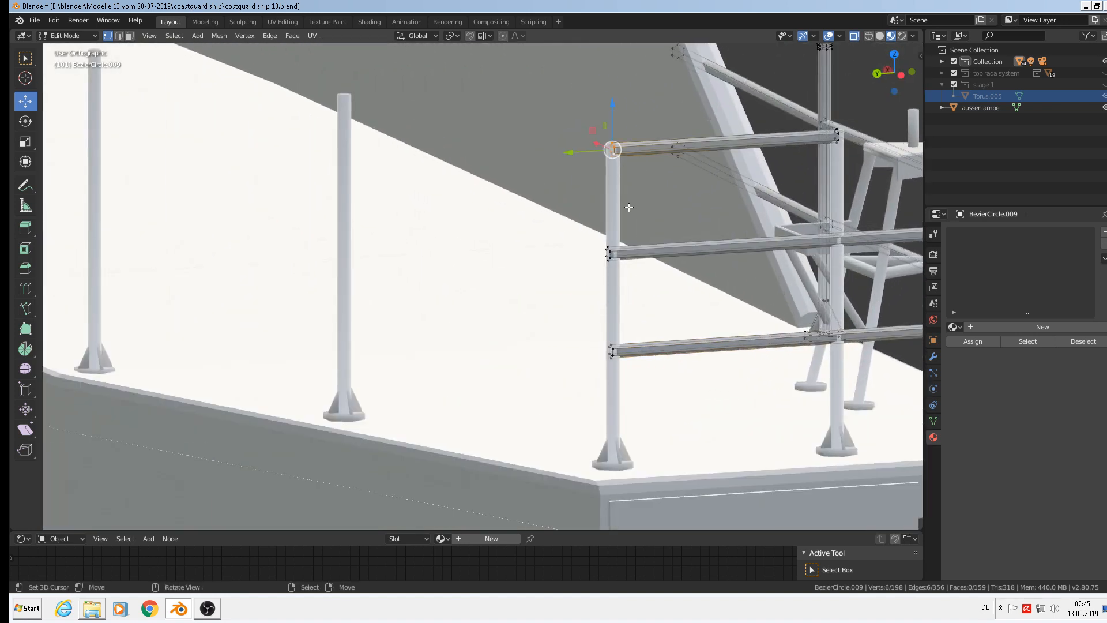
middle_click_drag(628, 208, 667, 223)
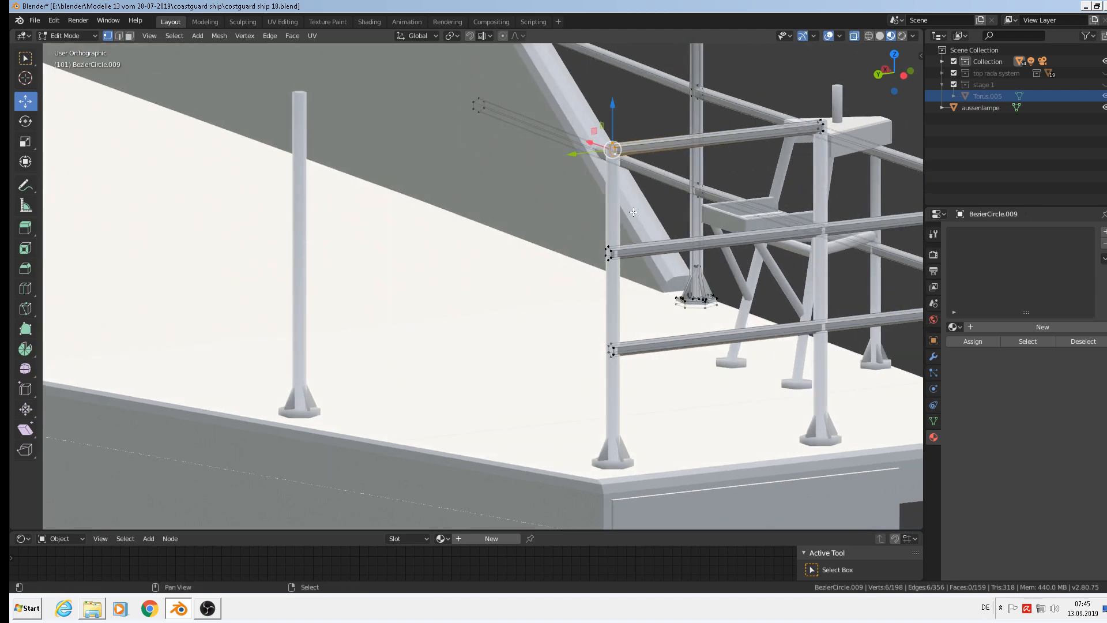
key("shift+d")
key("Escape")
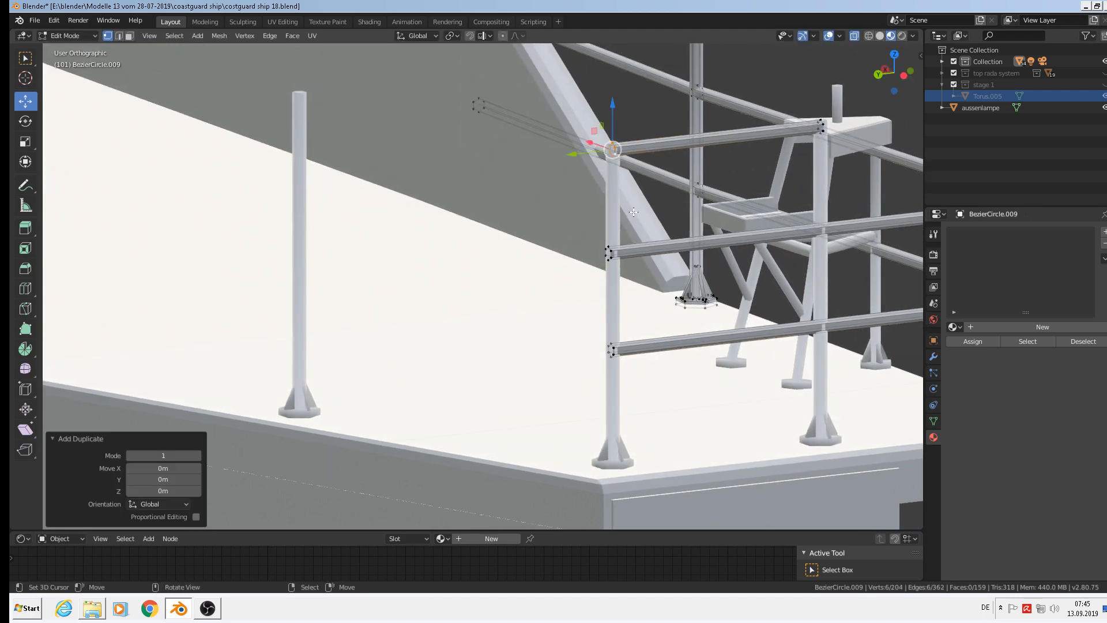
From the top view, rotate the duplicated loop −58.5° about Z and extrude it along the angled deck edge to the next post
key("KP_7")
middle_click_drag(795, 136, 401, 343, "shift")
scroll(388, 283, "up", 4)
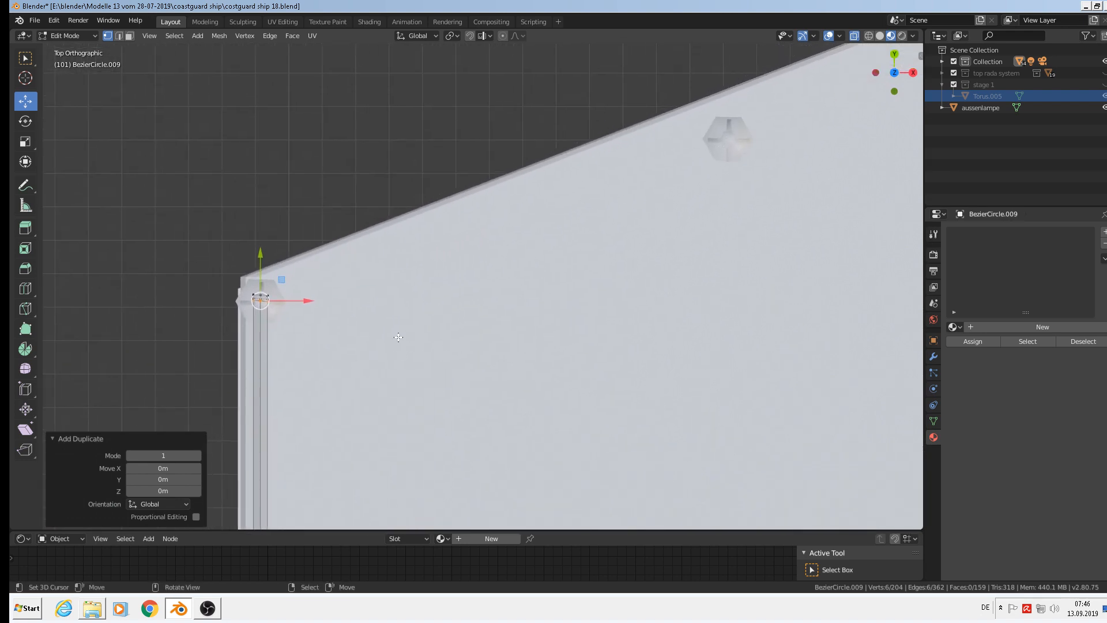
key("r")
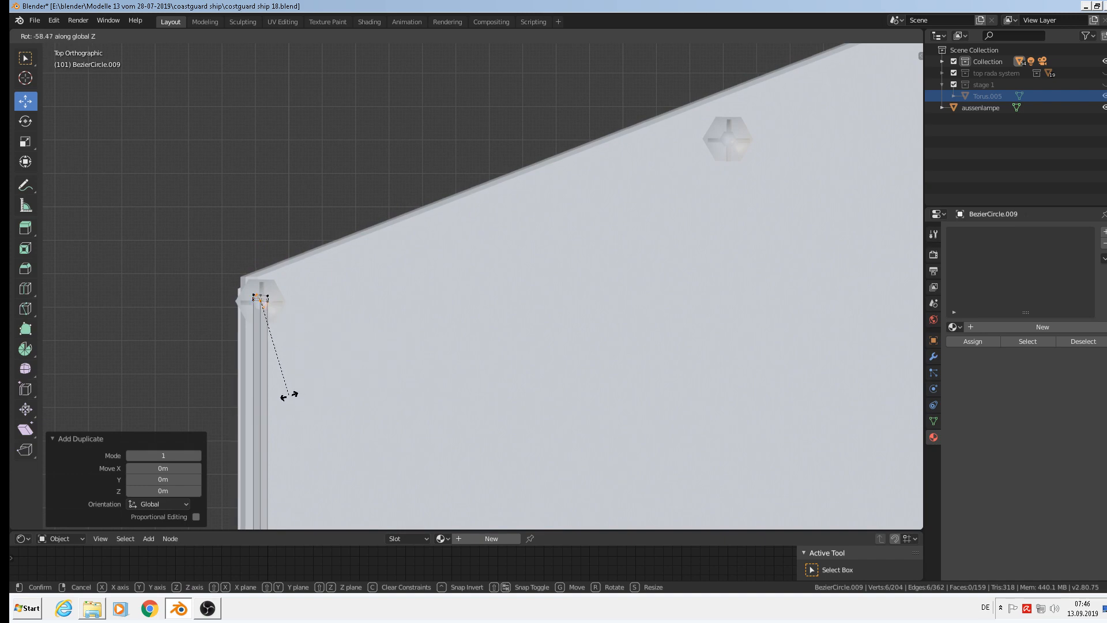
left_click(289, 396)
key("e")
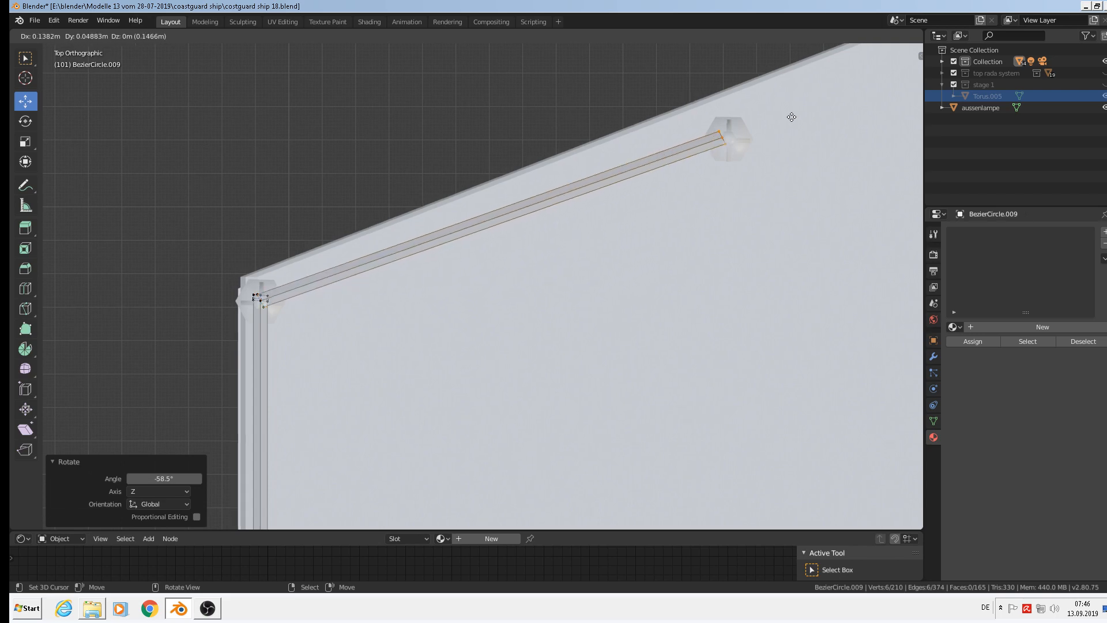
left_click(802, 102)
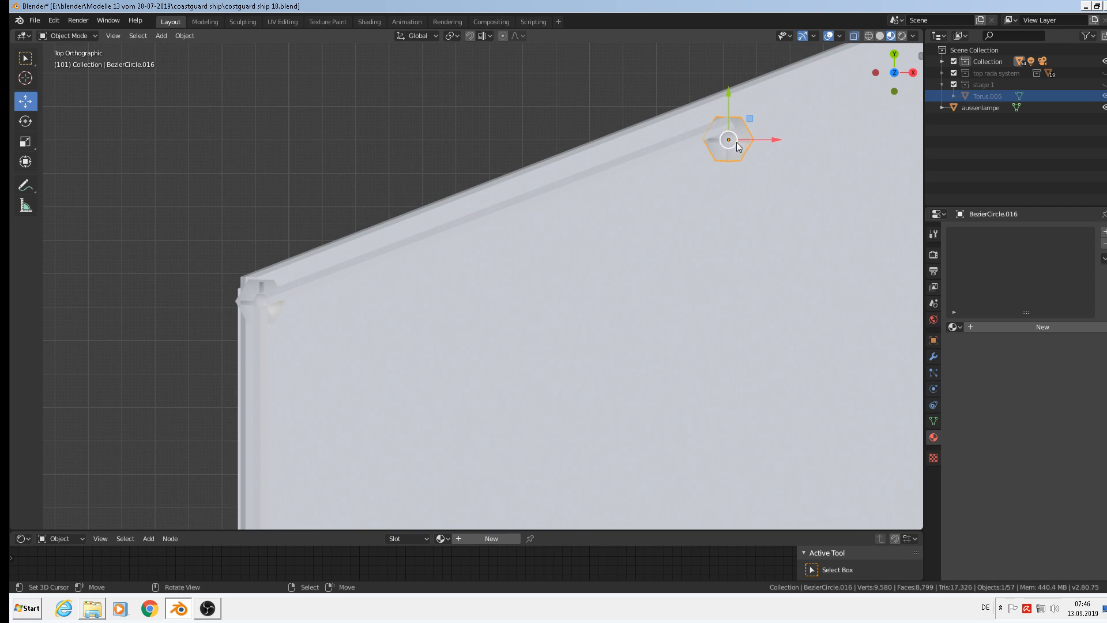
Move the post at the new rail's far end −0.000518 m along X and 0.00431 m along Y, and switch to wireframe shading
left_click_drag(729, 140, 734, 128)
middle_click_drag(710, 200, 769, 332)
left_click(868, 36)
mouse_move(786, 245)
middle_mouse_down()
mouse_move(781, 259)
mouse_move(777, 239)
mouse_move(467, 179)
mouse_move(489, 180)
mouse_move(491, 159)
middle_mouse_up()
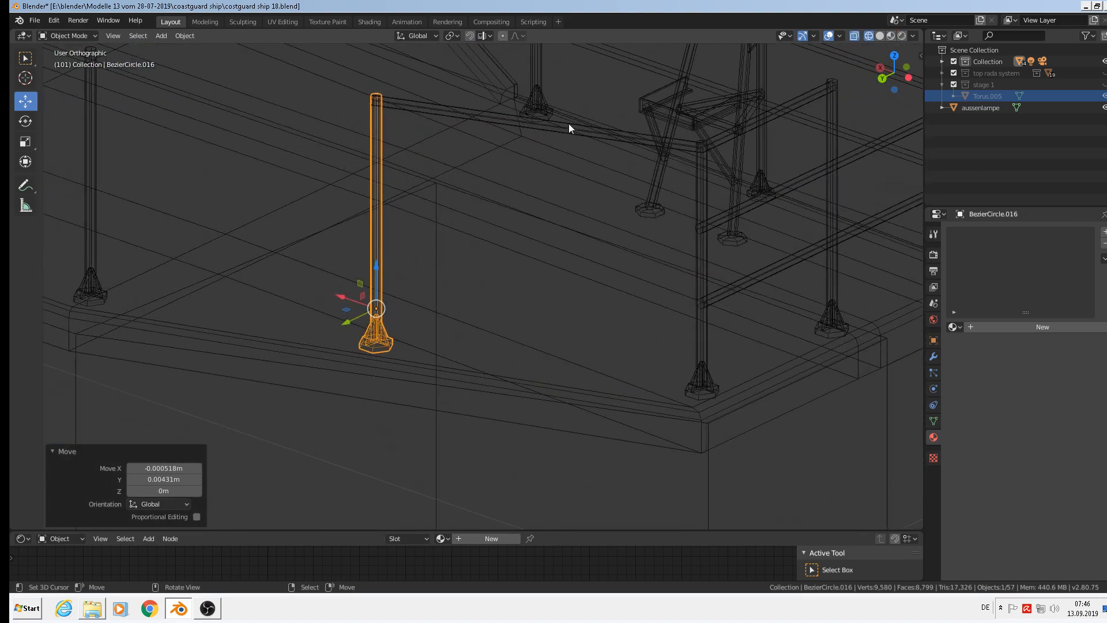
Make two copies of the angled top rail below it as middle and lower rails, moving the lowest copy down 0.0263 m along Z
right_click(568, 125)
right_click(575, 127)
key("Tab")
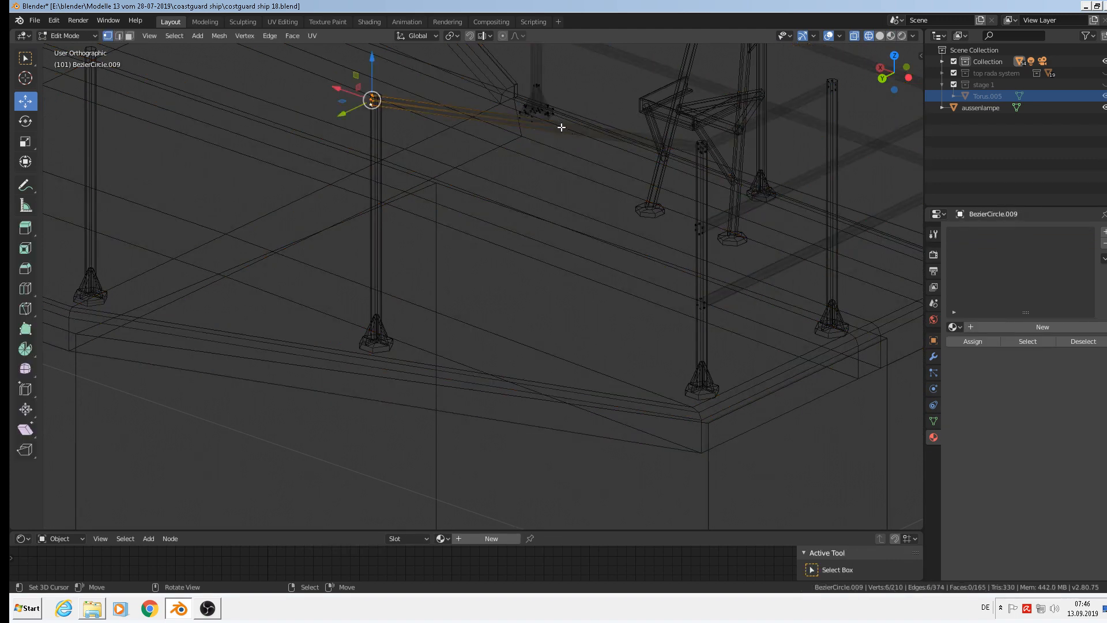
key("l")
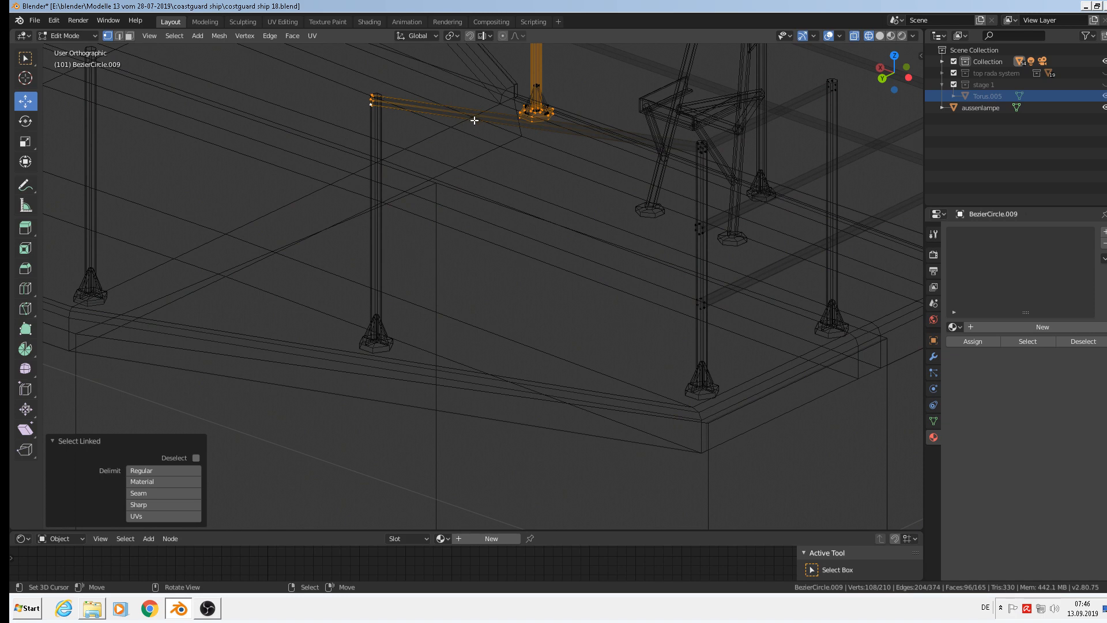
key("a")
key("l")
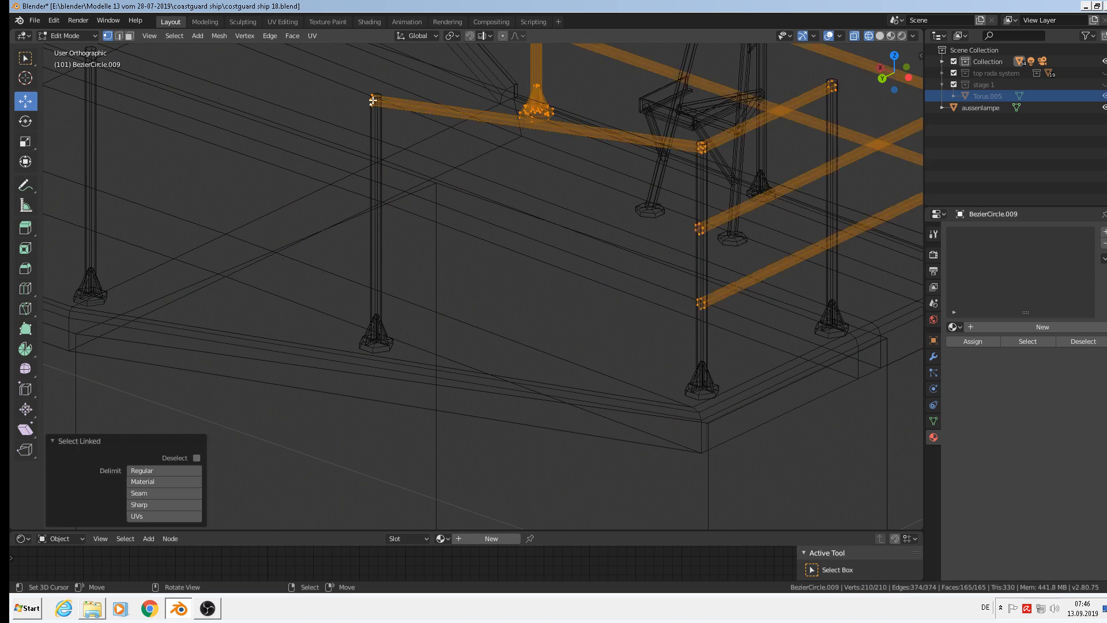
key("alt+a")
key("l")
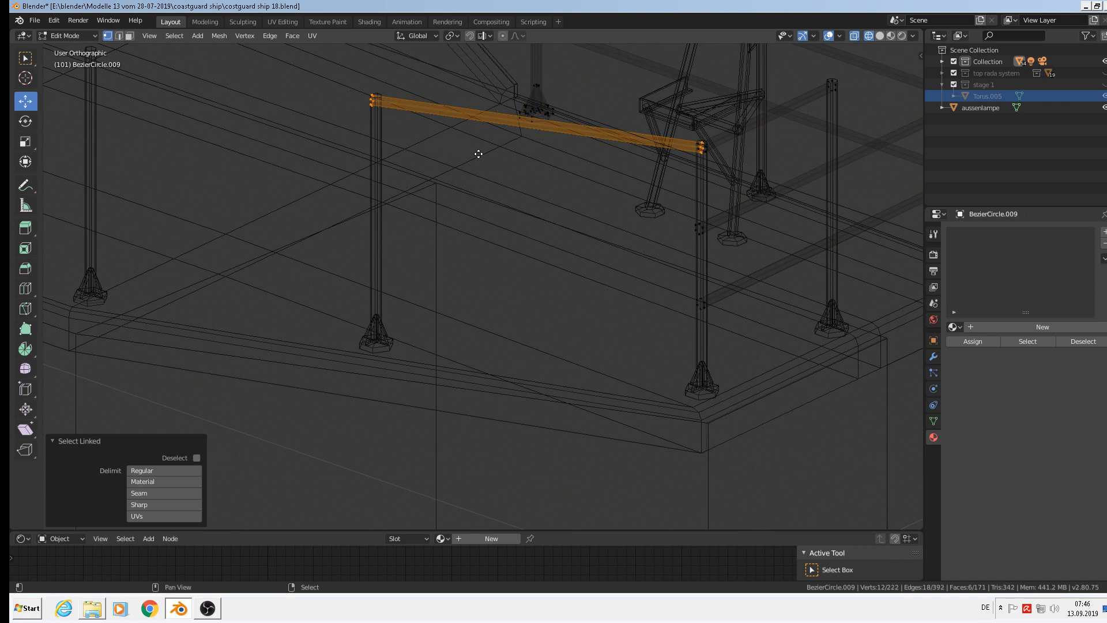
key("shift+d")
right_click(479, 154)
left_click_drag(538, 86, 537, 244)
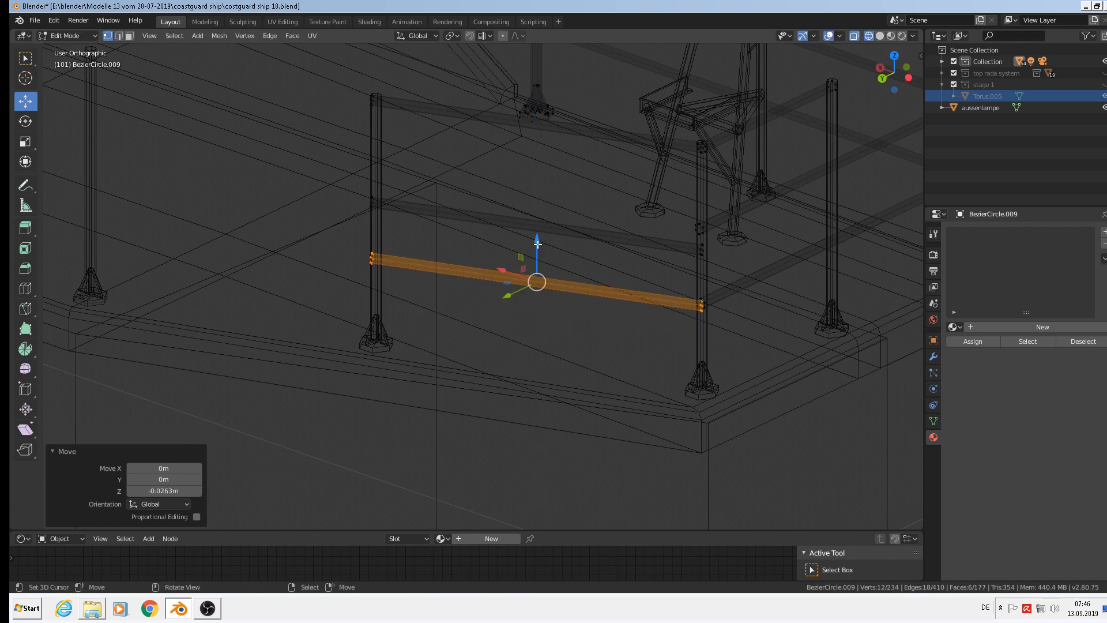
Move the middle angled rail up 0.00951 m along Z
key("alt+a")
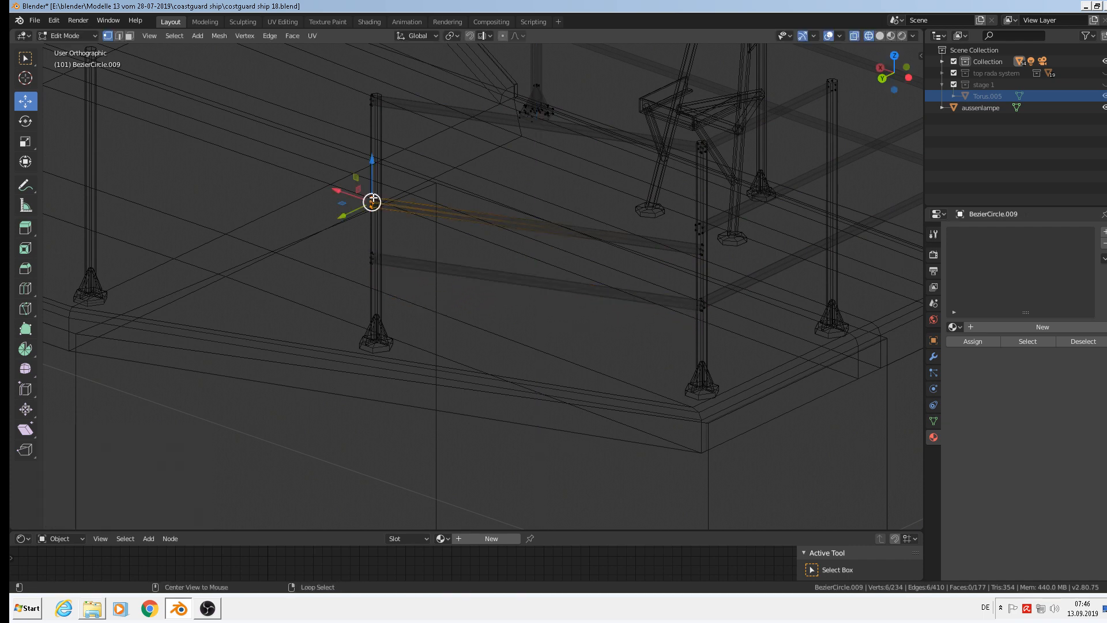
key("l")
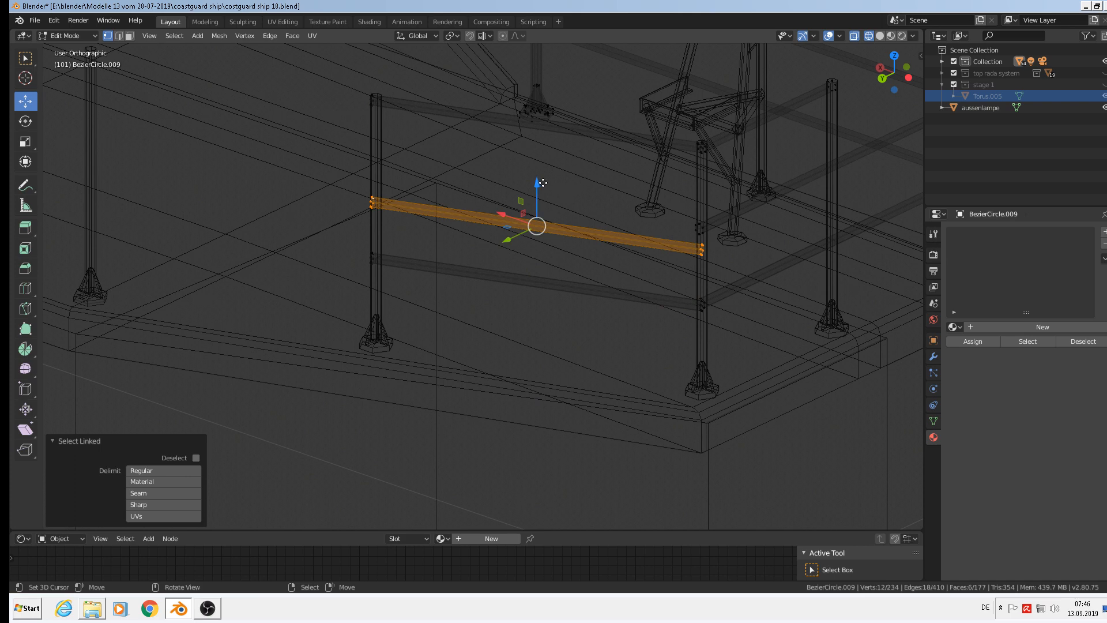
mouse_move(543, 183)
left_mouse_down()
mouse_move(548, 161)
mouse_move(547, 171)
left_mouse_up()
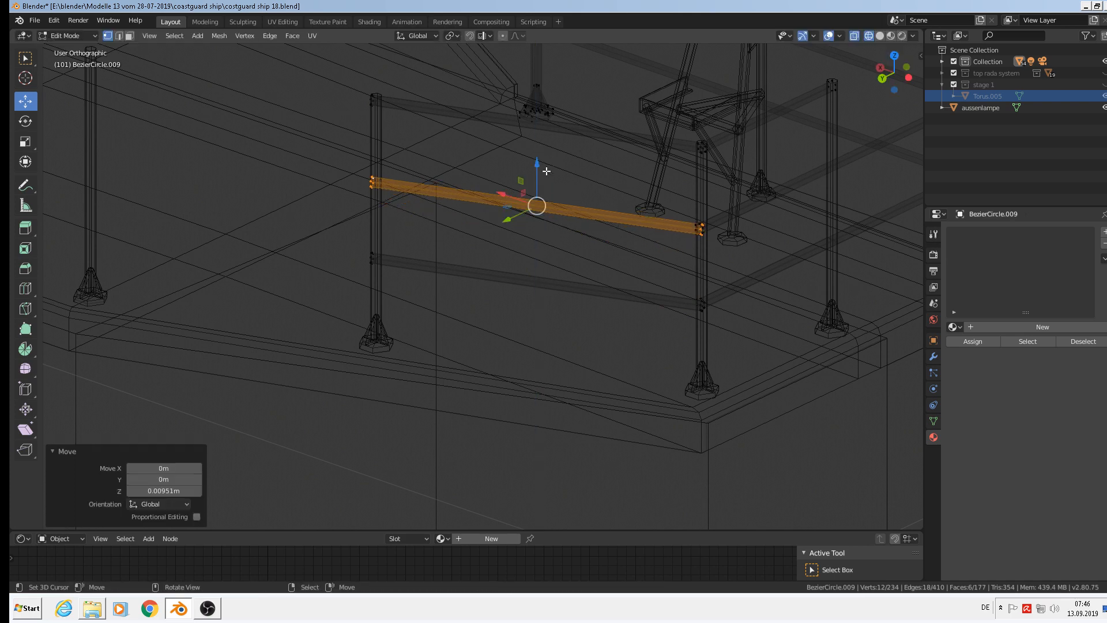
Set the transform orientation to Normal and extend the middle angled rail's end loop along its direction to the next post
scroll(546, 172, "down", 2)
middle_click_drag(459, 173, 558, 198, "shift")
scroll(558, 199, "up", 2)
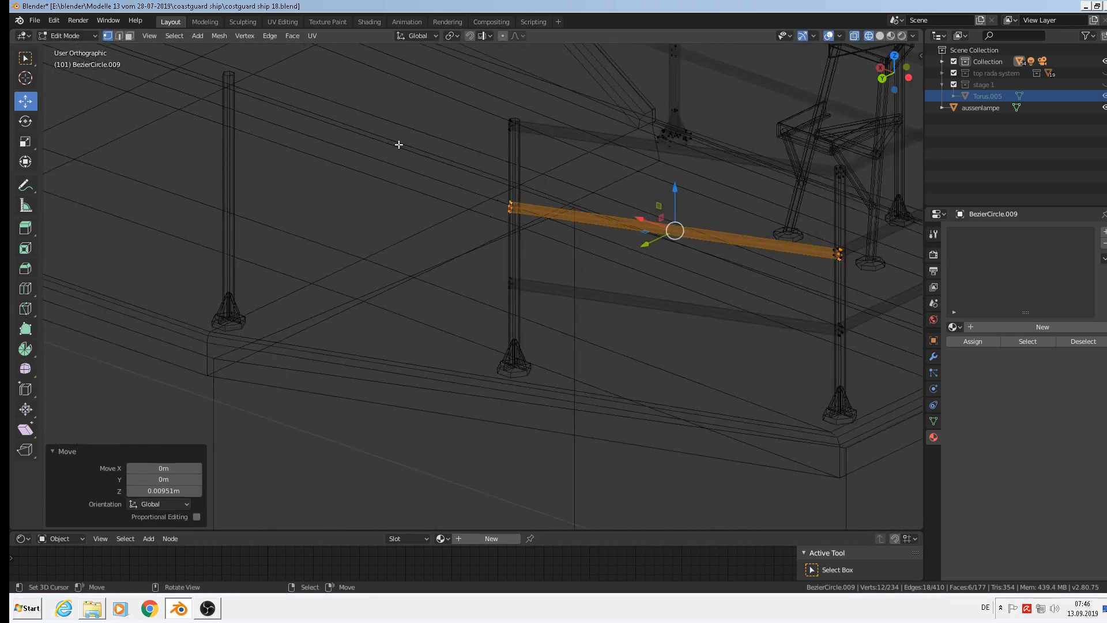
left_click(420, 36)
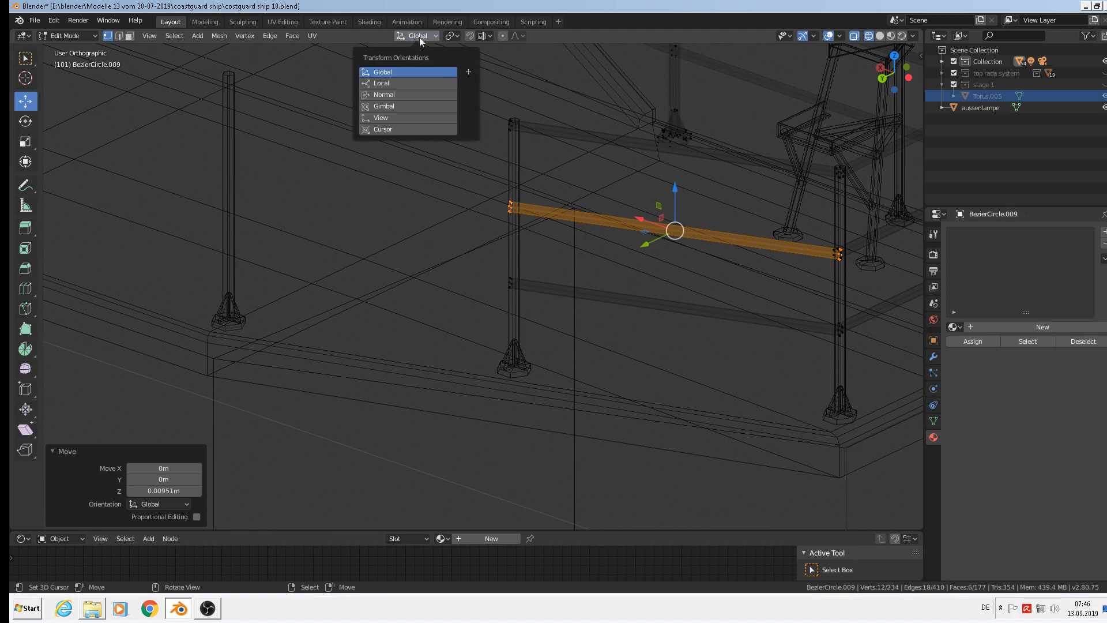
left_click(392, 94)
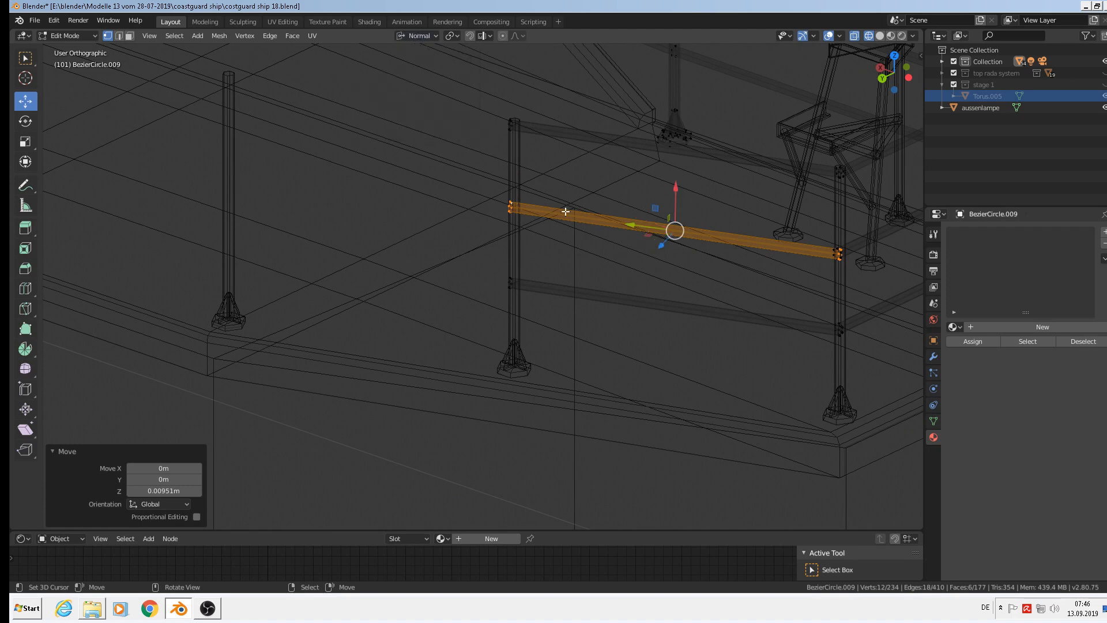
right_click(506, 210, "alt")
left_click_drag(469, 201, 187, 179)
key("ctrl+z")
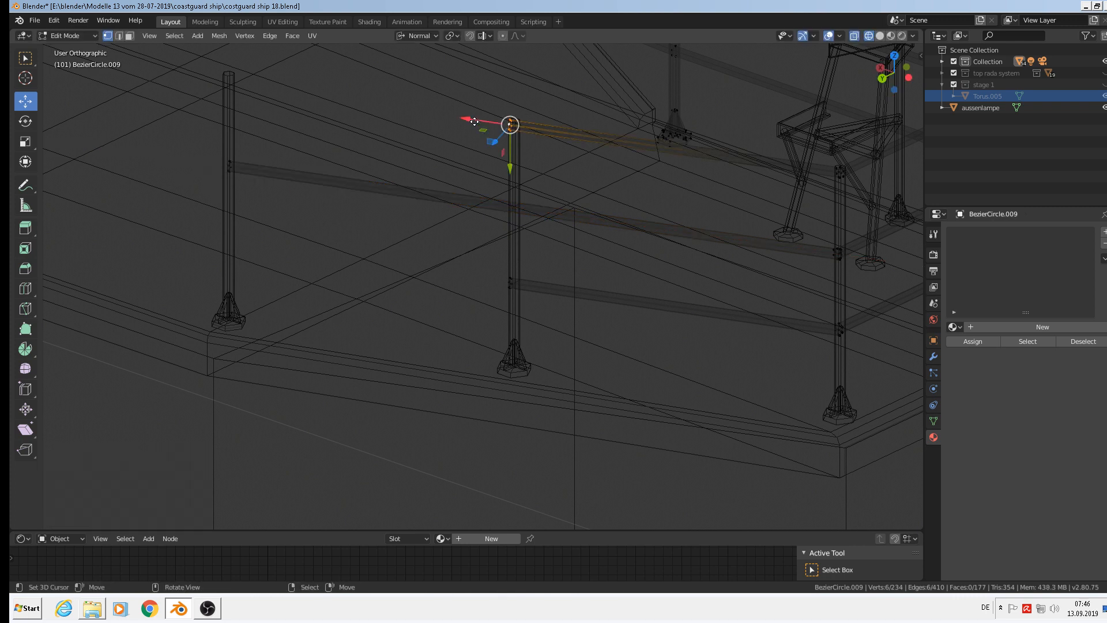
Extend the angled rails' end loops to the next post along normal X, the top one by 0.129 m and the lower one by 0.128 m
left_click_drag(470, 120, 191, 98)
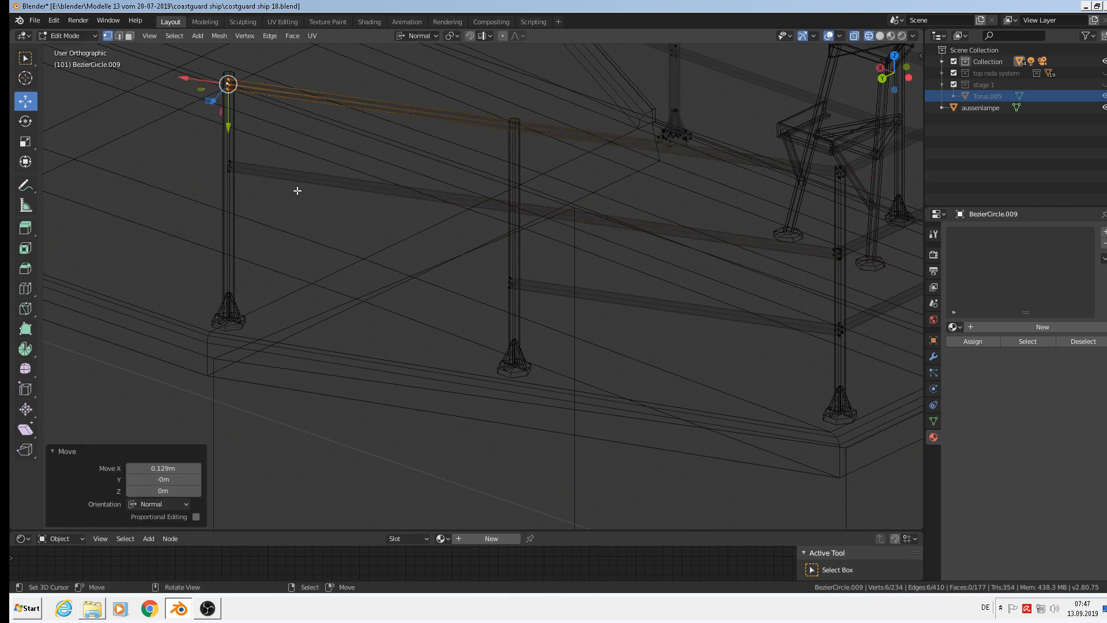
right_click(505, 283, "alt")
left_click_drag(506, 279, 199, 247)
Duplicate in place the edge loop at the extended end of the lower angled rail
middle_click_drag(311, 257, 667, 303, "shift")
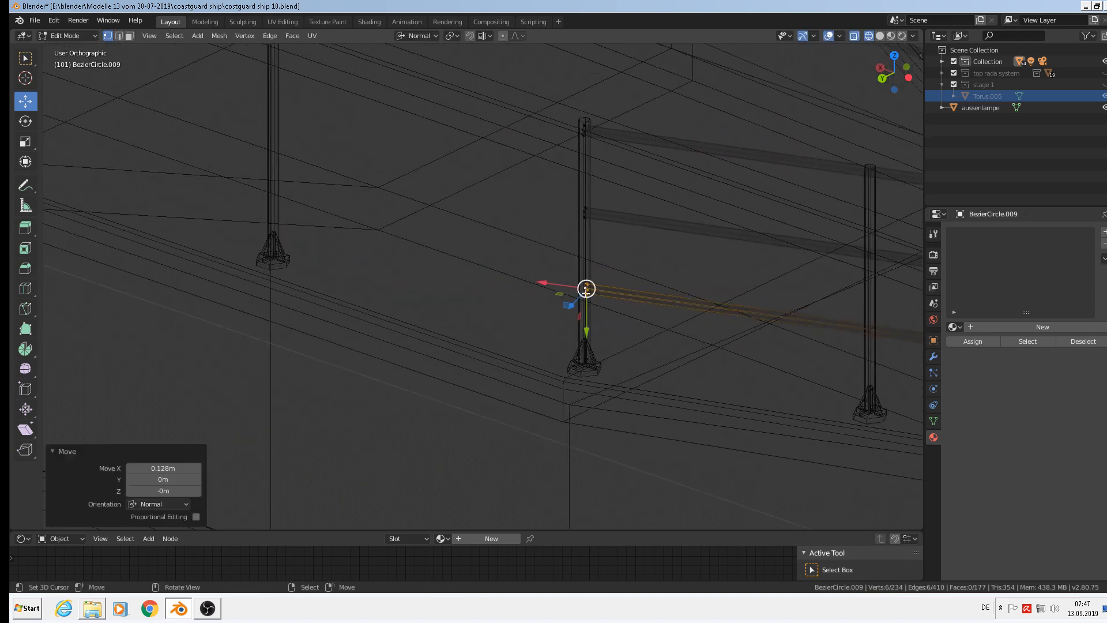
middle_click_drag(599, 294, 633, 294)
scroll(631, 292, "down", 3)
middle_click_drag(346, 252, 480, 243, "shift")
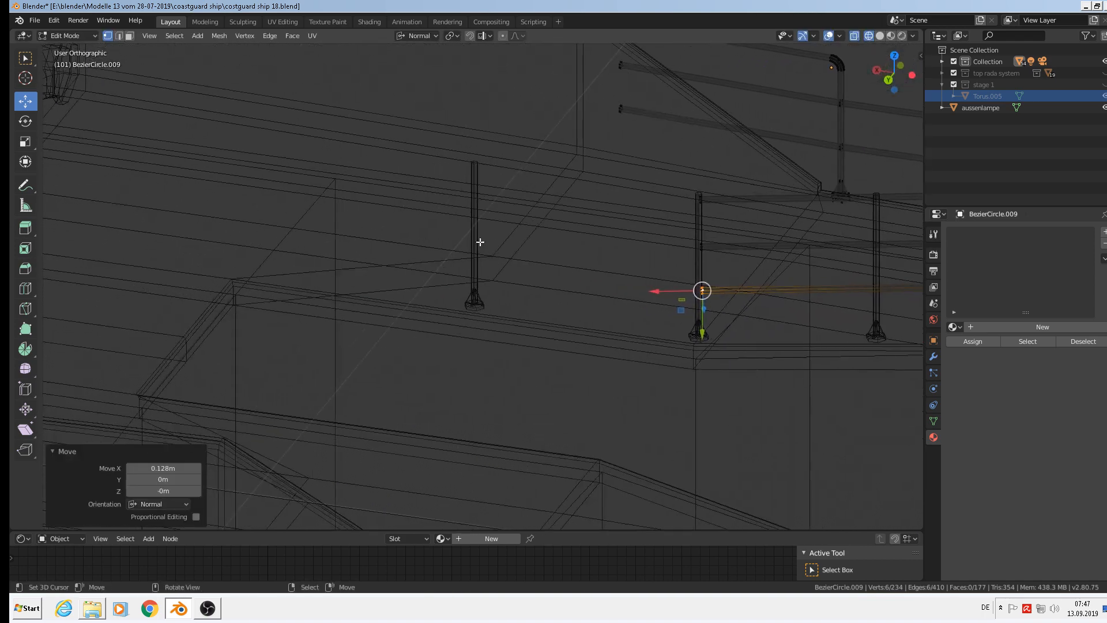
scroll(702, 294, "up", 4)
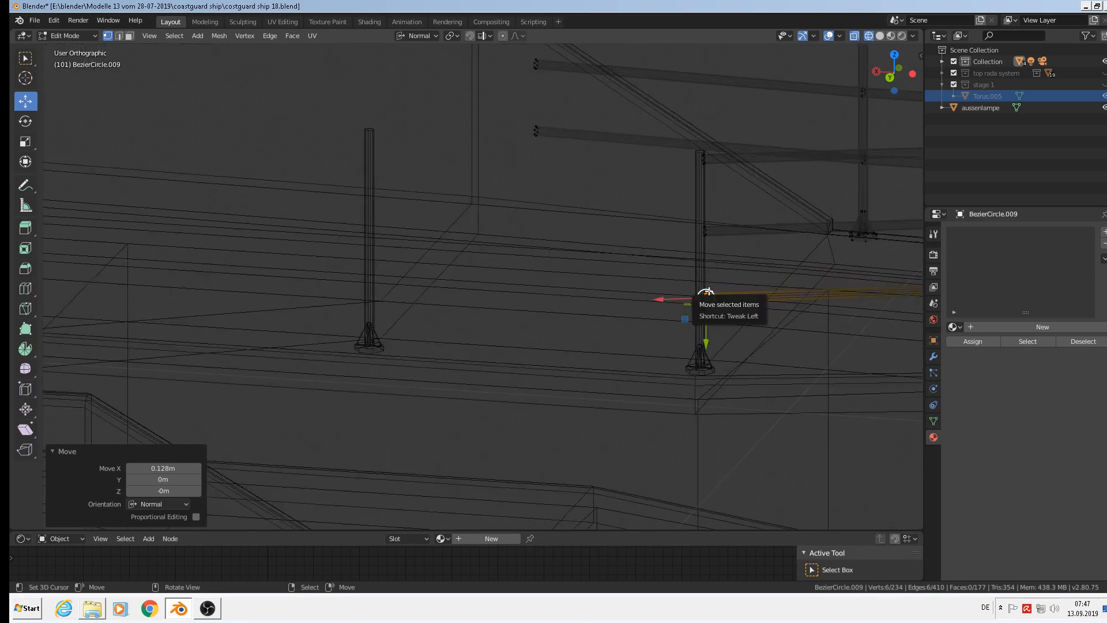
scroll(733, 318, "up", 2)
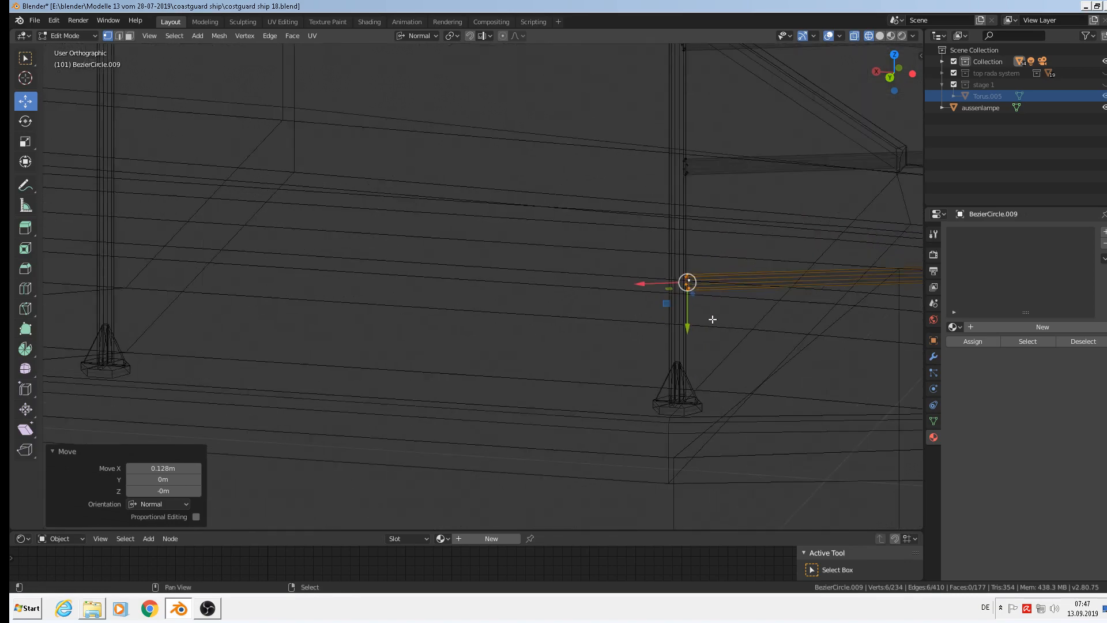
key("shift+d")
key("Escape")
From the top view, rotate the duplicated loop 26.3° about Z to face along the straight deck edge
key("KP_7")
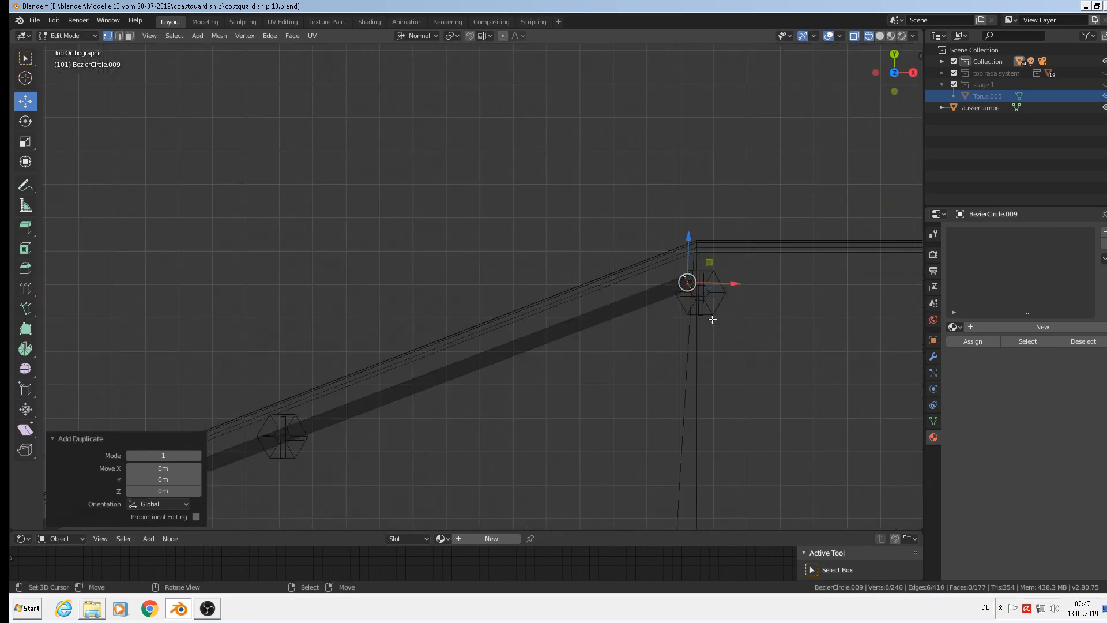
scroll(712, 320, "up", 1)
middle_click_drag(766, 292, 423, 228, "shift")
scroll(423, 228, "down", 3)
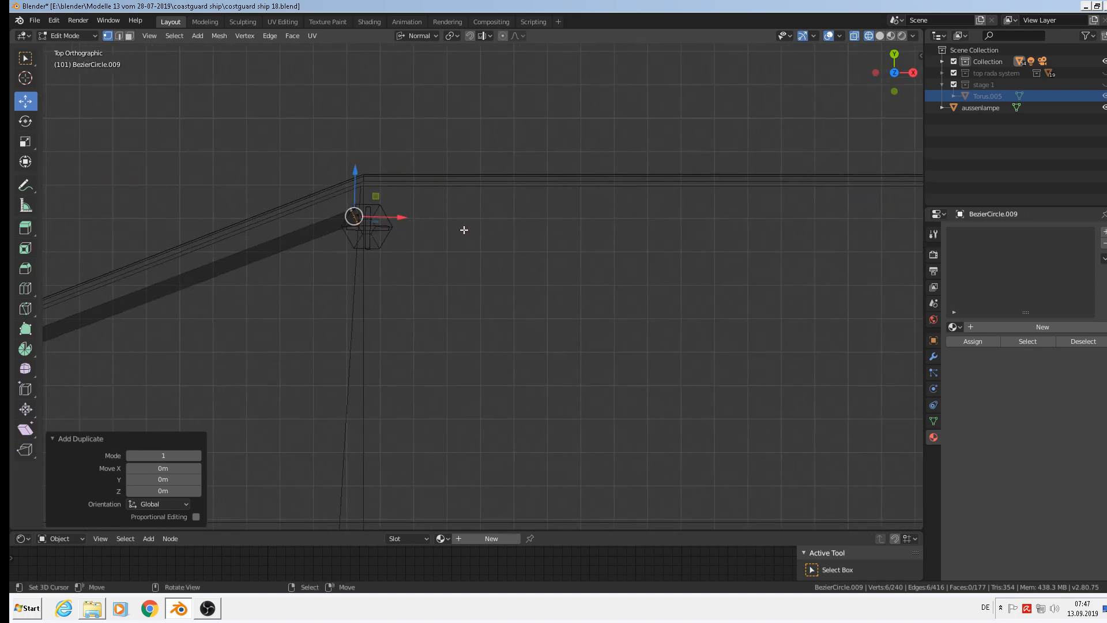
middle_click_drag(487, 241, 438, 247, "shift")
scroll(438, 247, "up", 2)
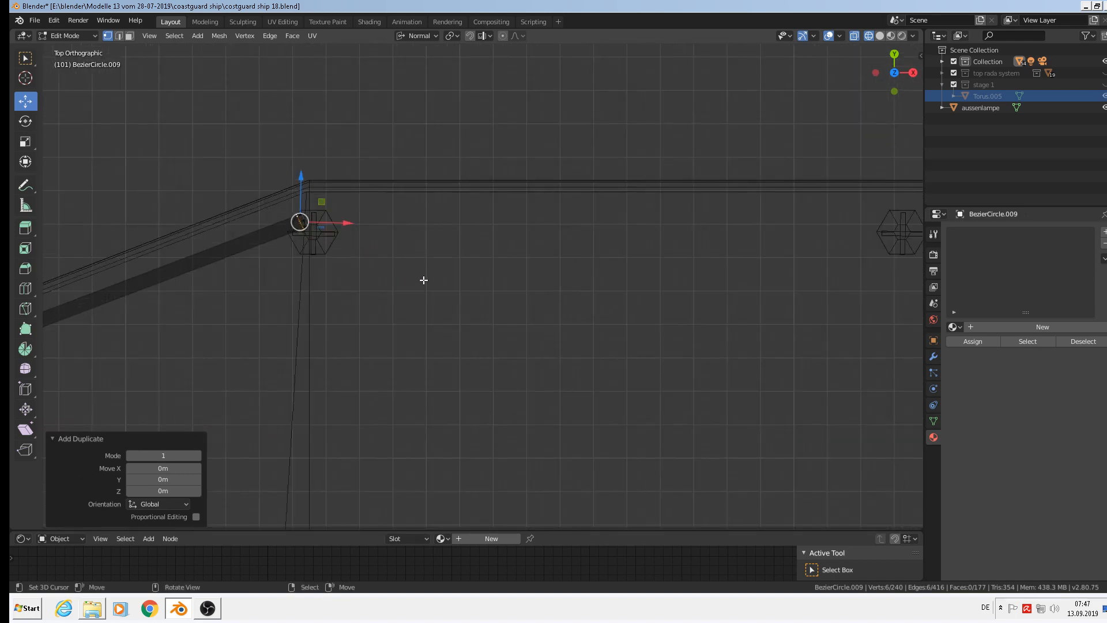
key("r")
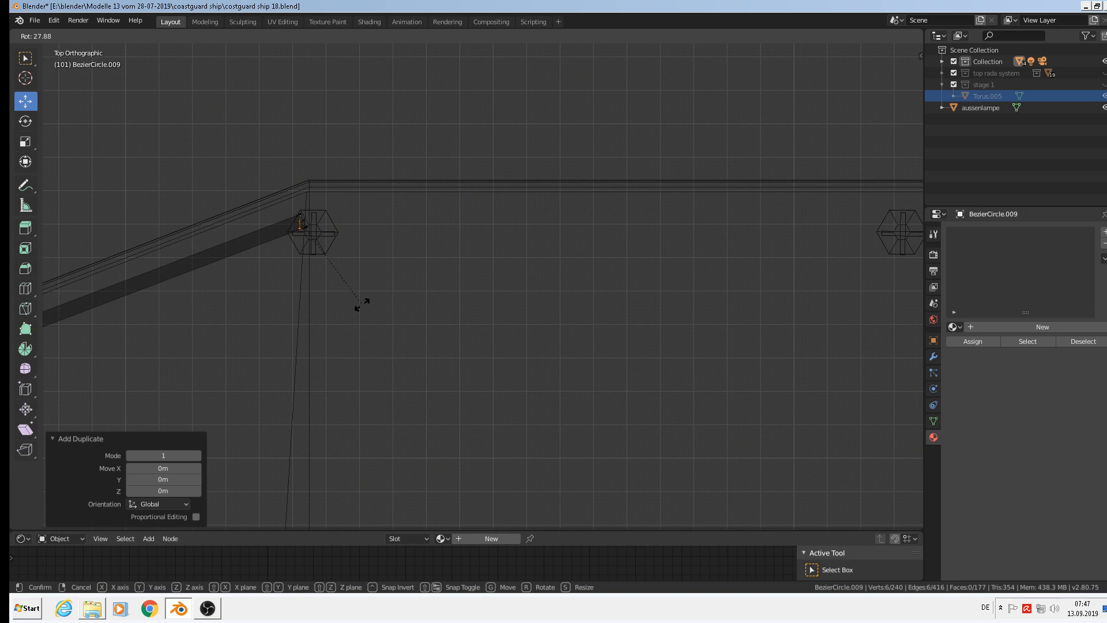
left_click(365, 303)
scroll(368, 283, "down", 1)
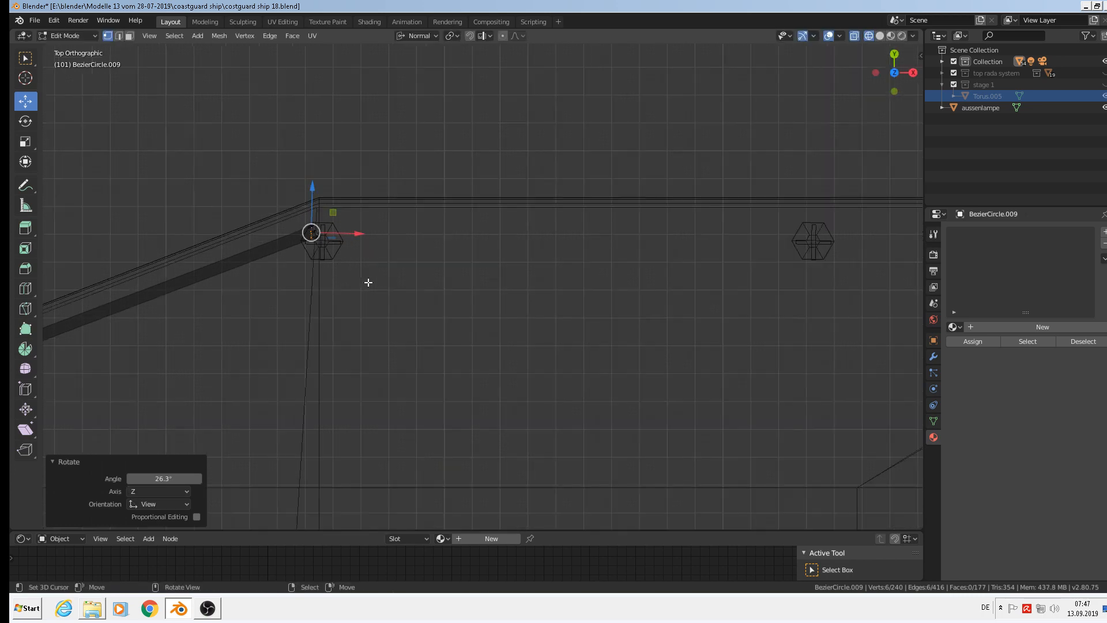
Extrude the loop 0.183 m along normal X to the next post, then shift its end 0.000828 m along X and 0.00393 m along Y
key("e")
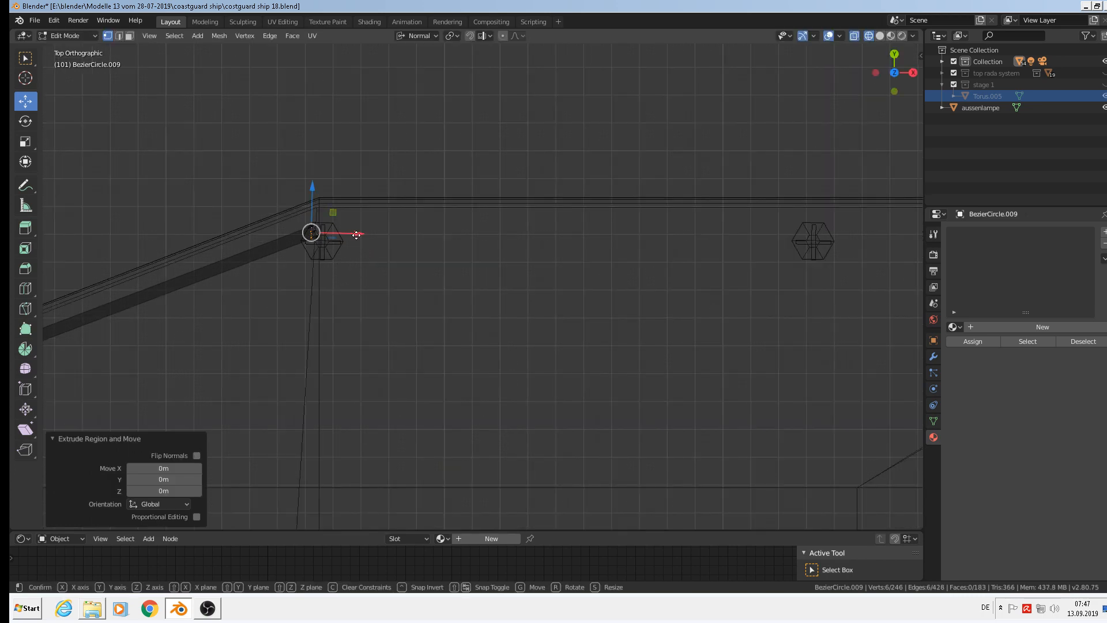
left_click(864, 233)
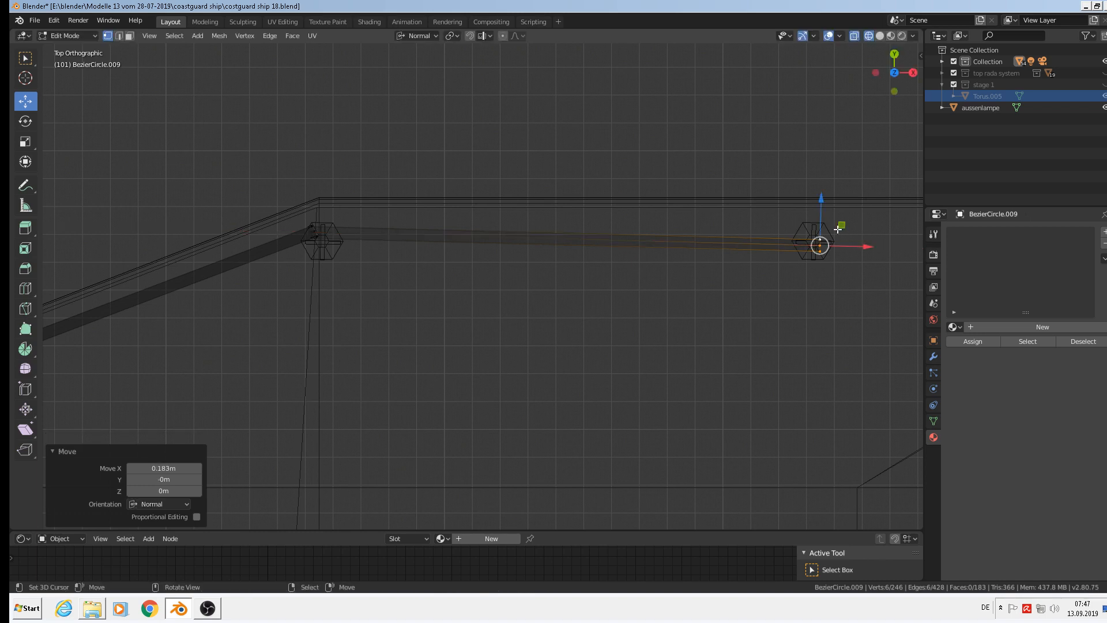
key("g")
left_click(829, 200)
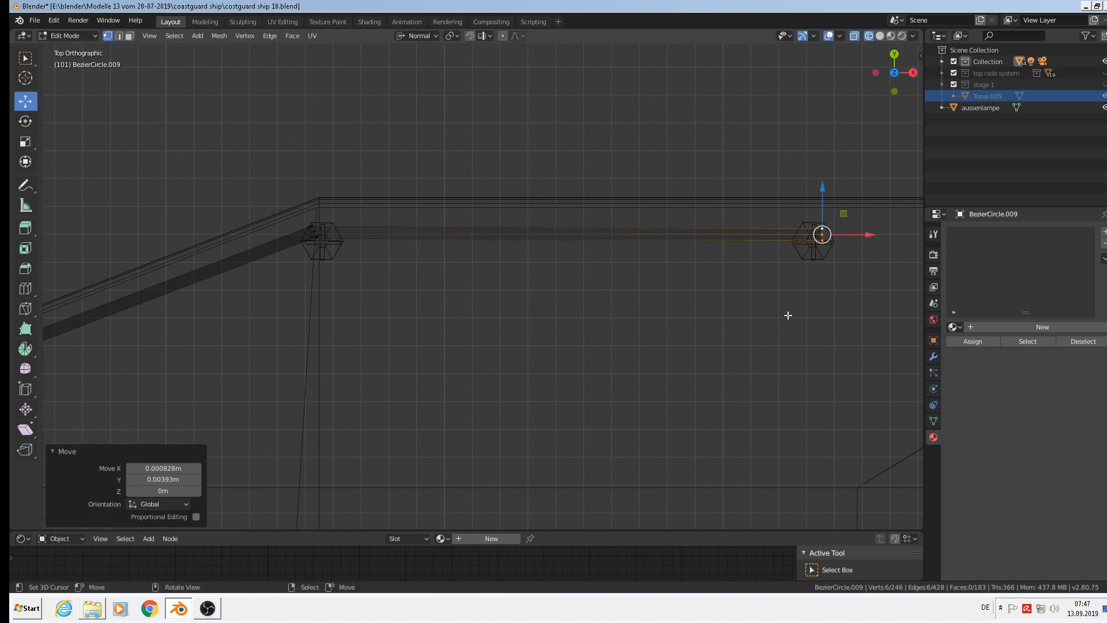
In Object Mode, move the corner post 0.00352 m and the post at the new rail's far end 0.0029 m along Y
key("Tab")
right_click(335, 249)
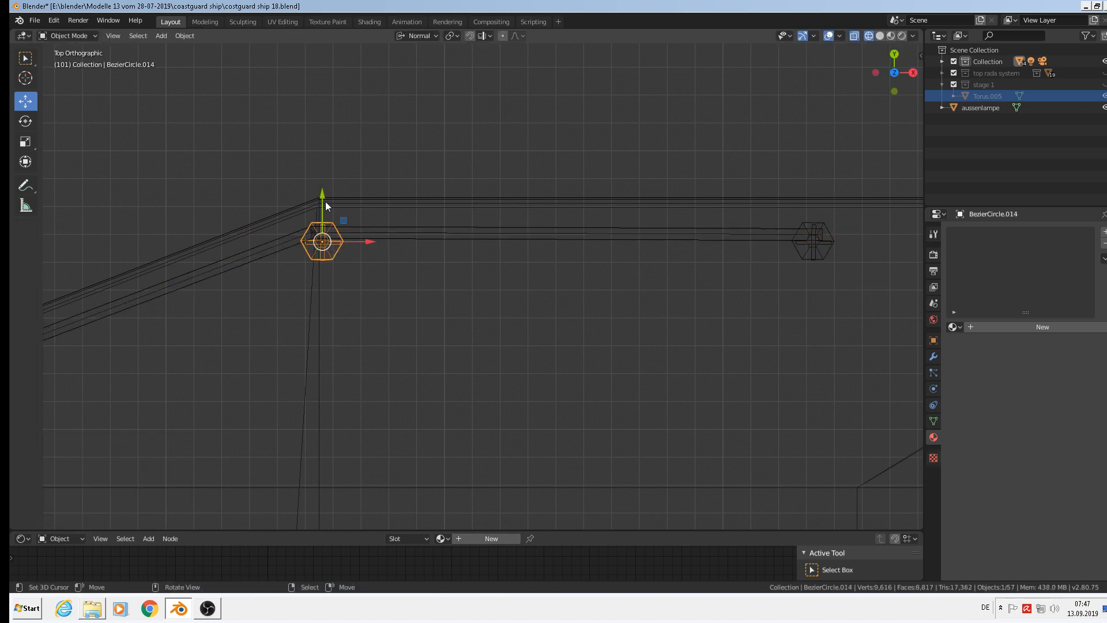
left_click_drag(325, 198, 326, 190)
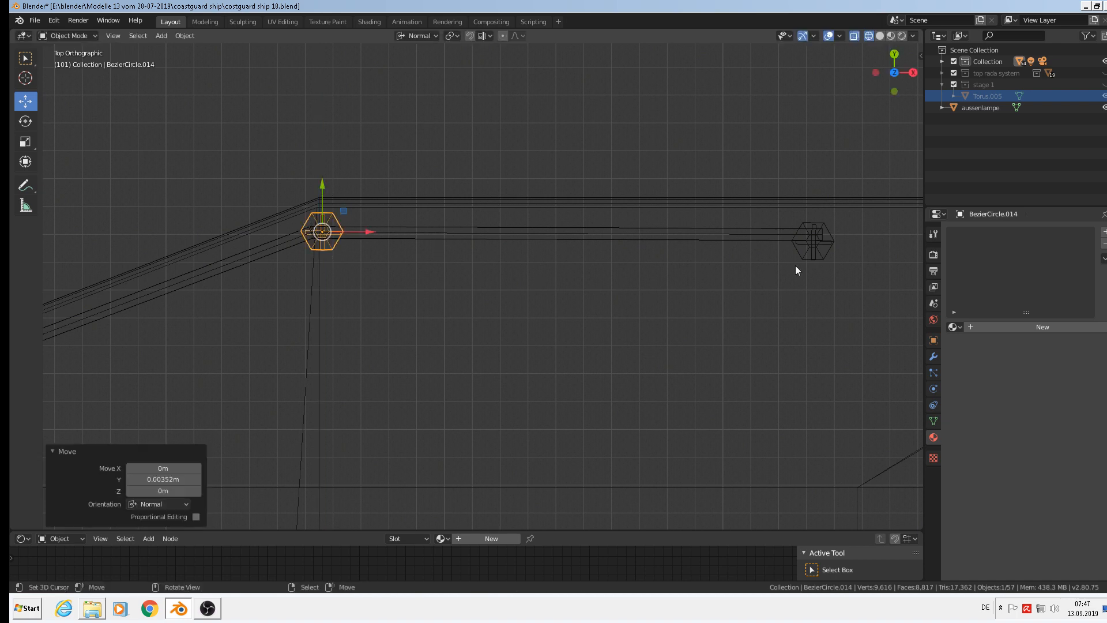
right_click(822, 250)
left_click_drag(814, 217, 815, 210)
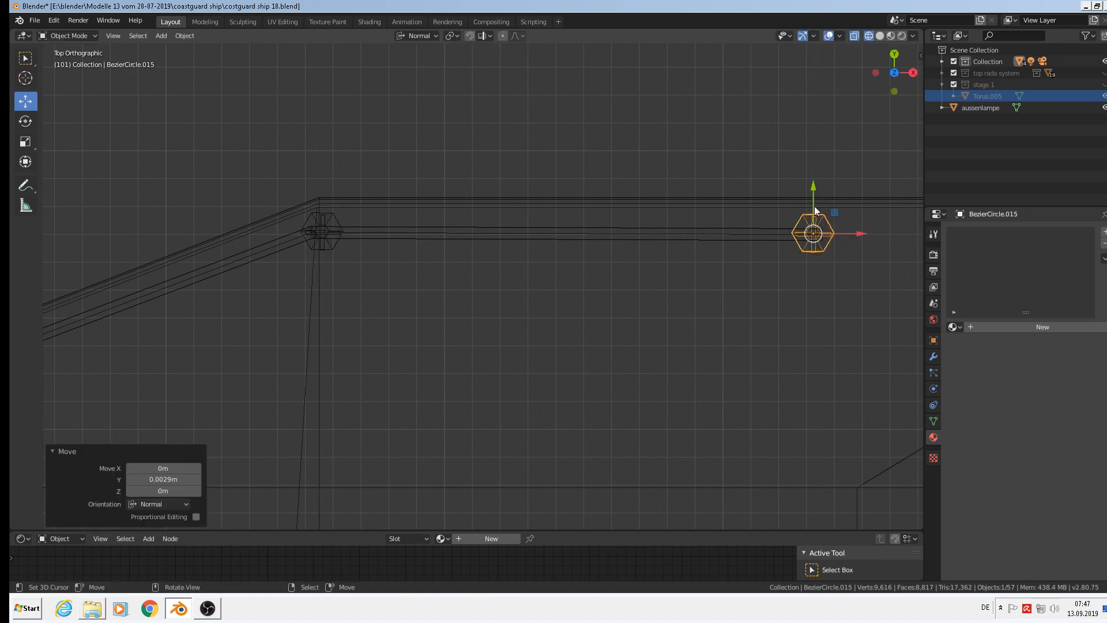
In Edit Mode, pull the far end loop of the new lower rail back to the centre of its post
scroll(720, 295, "up", 2)
middle_click_drag(722, 295, 673, 296)
scroll(674, 296, "up", 3)
right_click(479, 233)
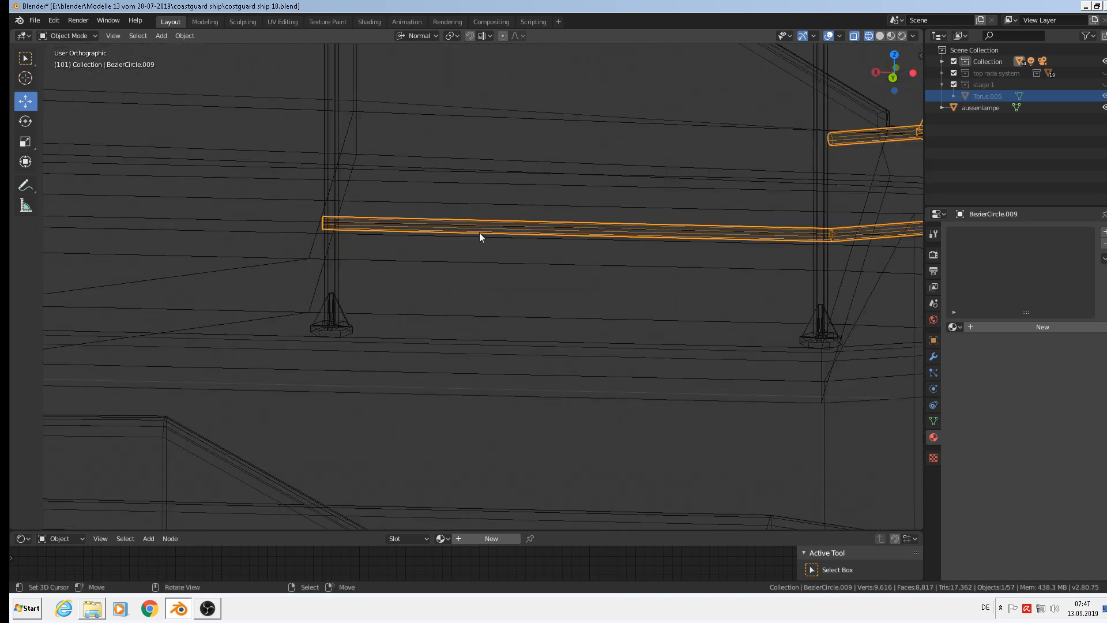
scroll(479, 233, "down", 1)
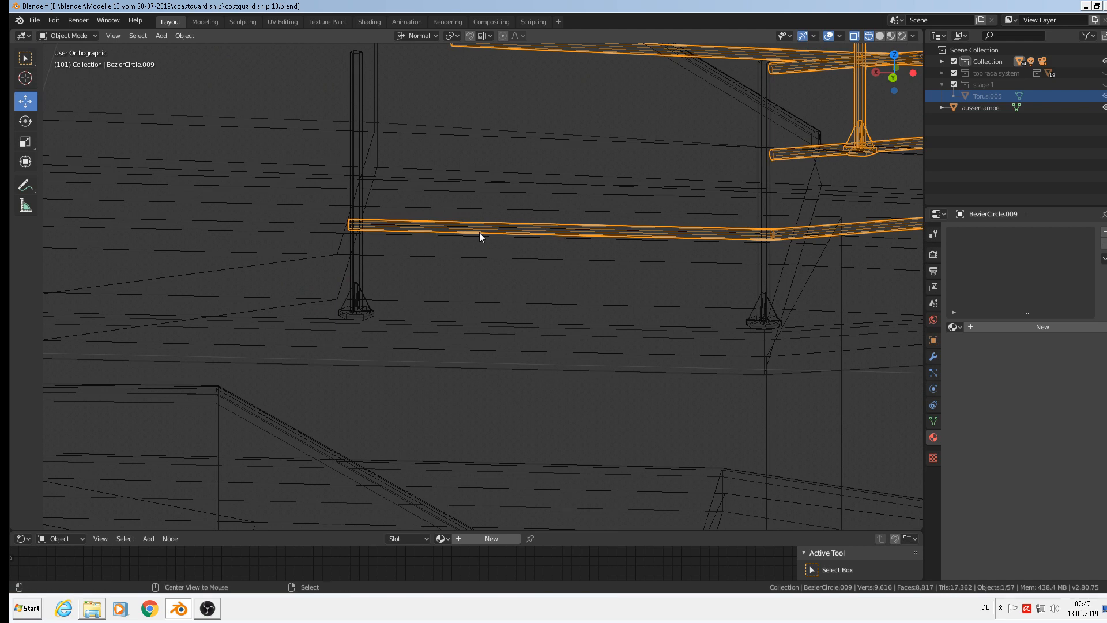
key("alt+a")
right_click(467, 232)
key("alt+a")
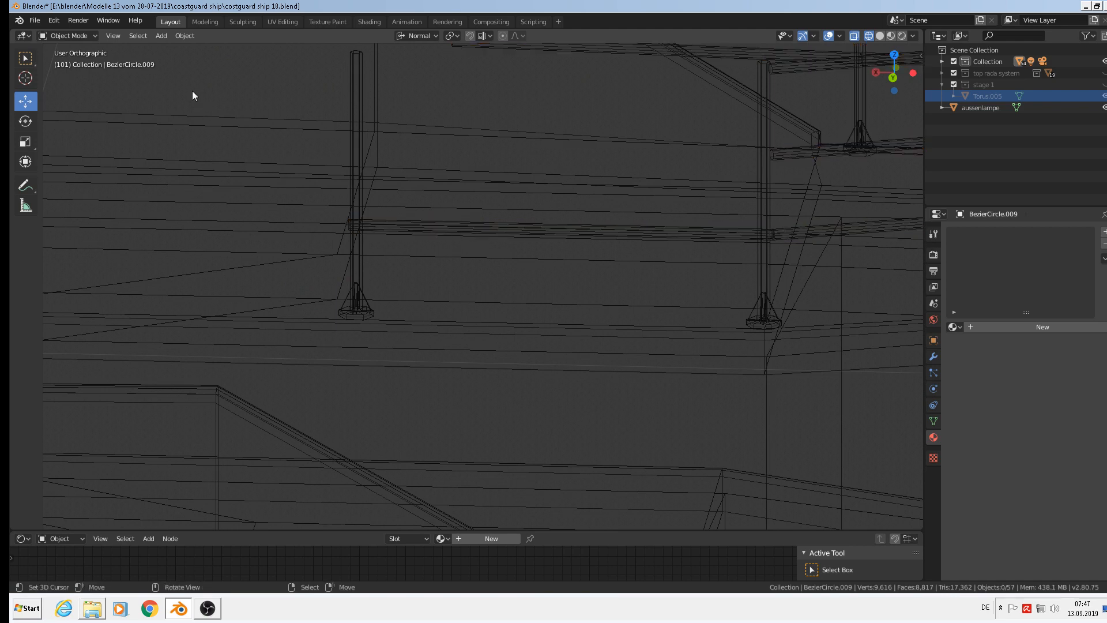
key("Tab")
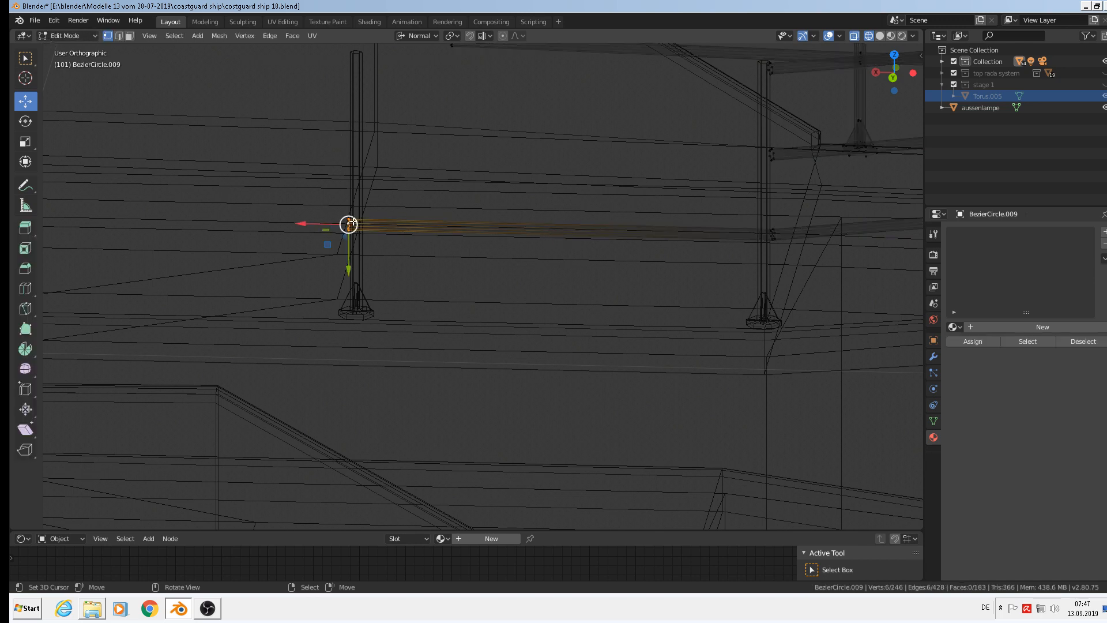
key("l")
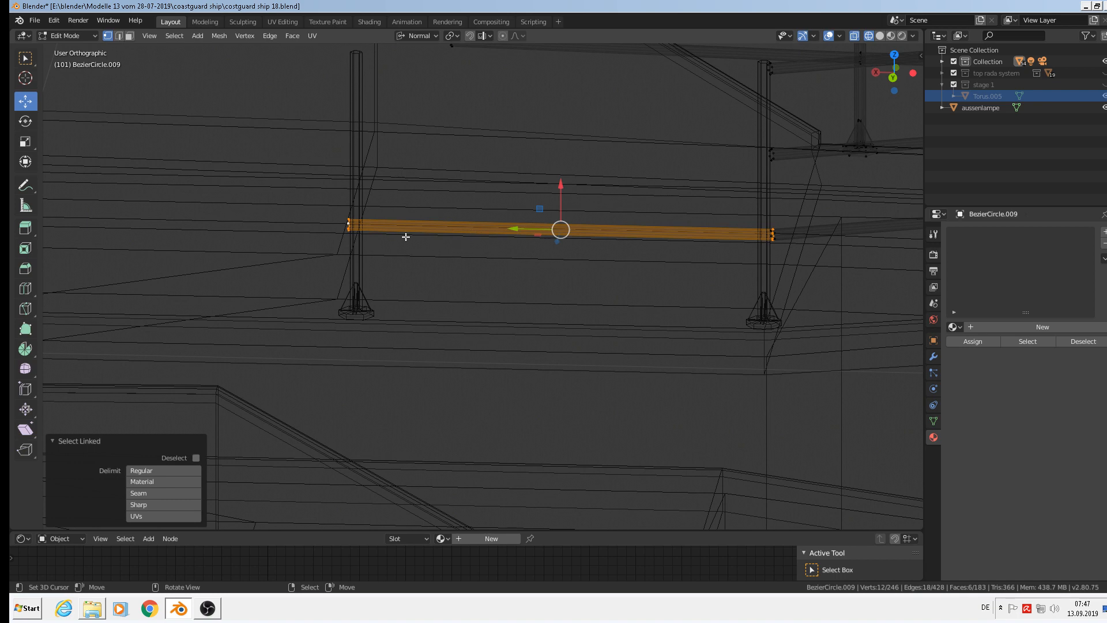
mouse_move(406, 237)
middle_mouse_down()
mouse_move(422, 237)
mouse_move(410, 238)
middle_mouse_up()
left_click(347, 231)
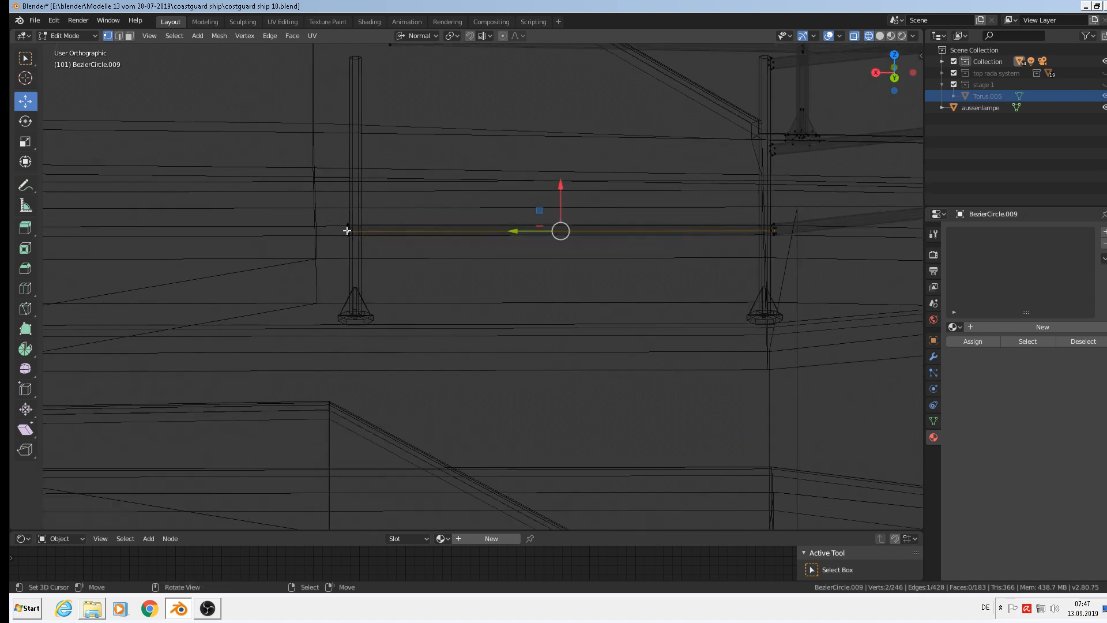
right_click(347, 231, "alt")
left_click_drag(324, 230, 333, 230)
Duplicate the whole new lower rail and move the copy up 0.0358 m along normal X as the middle rail
key("ctrl+l")
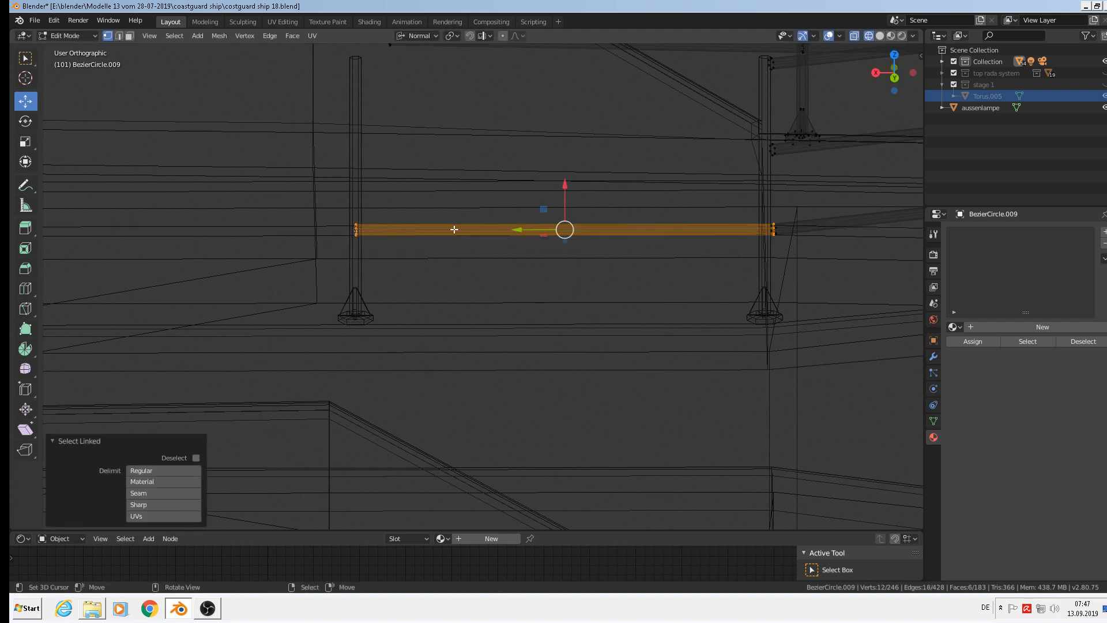
key("shift+d")
right_click(558, 202)
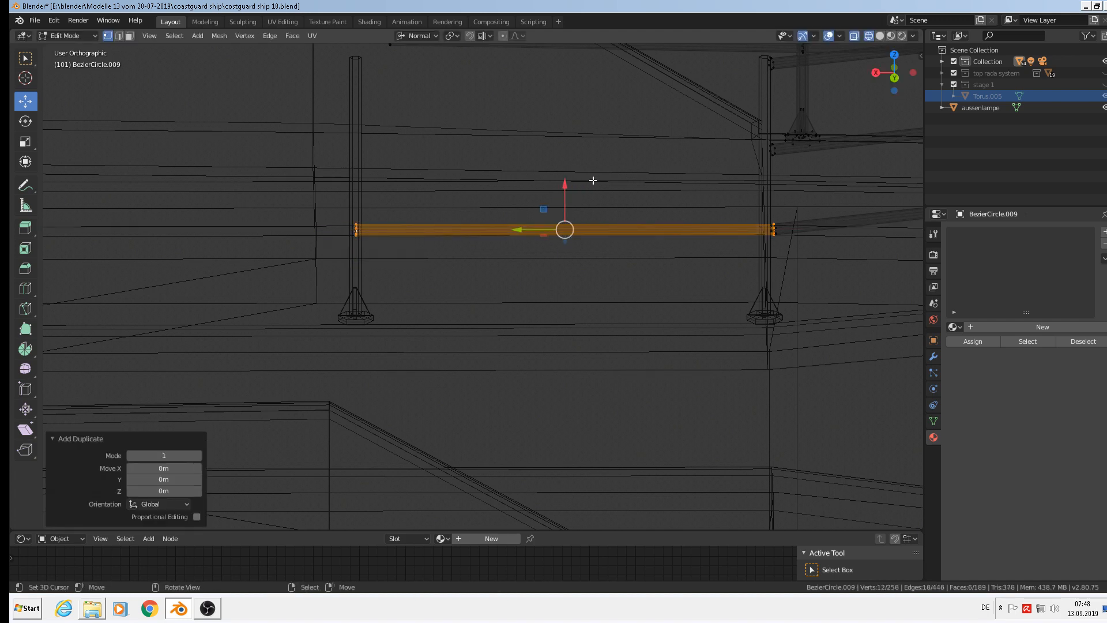
left_click_drag(565, 183, 586, 110)
Duplicate the middle rail and move the copy up 0.038 m along normal X to the post tops as the top rail
middle_click_drag(591, 145, 573, 262, "shift")
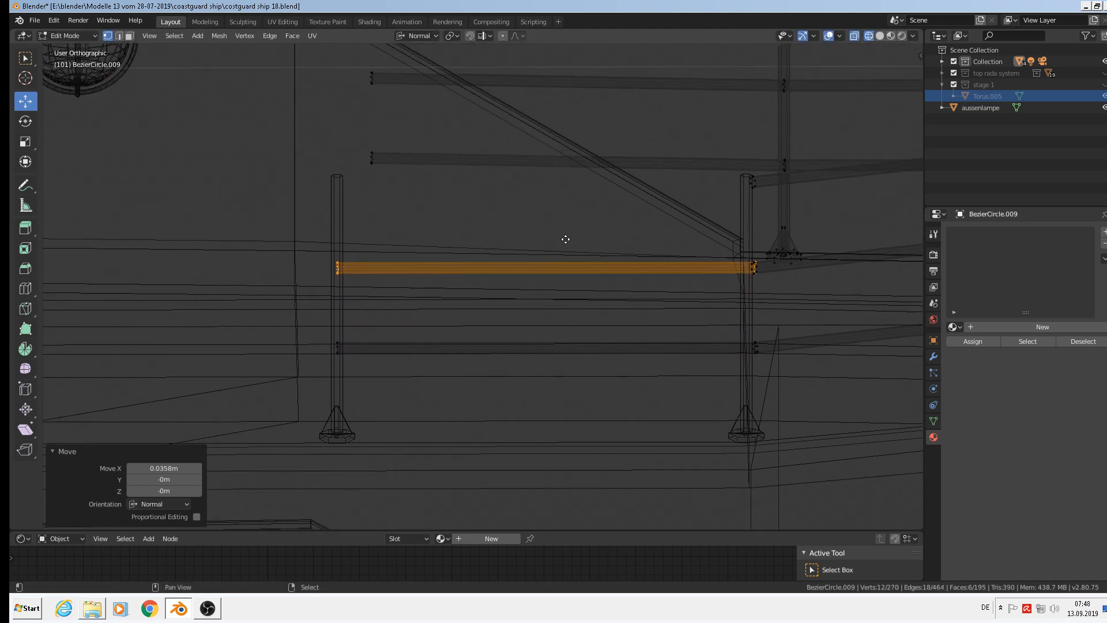
key("shift+d")
right_click(572, 223)
left_click_drag(546, 232, 564, 145)
middle_click_drag(564, 145, 608, 297)
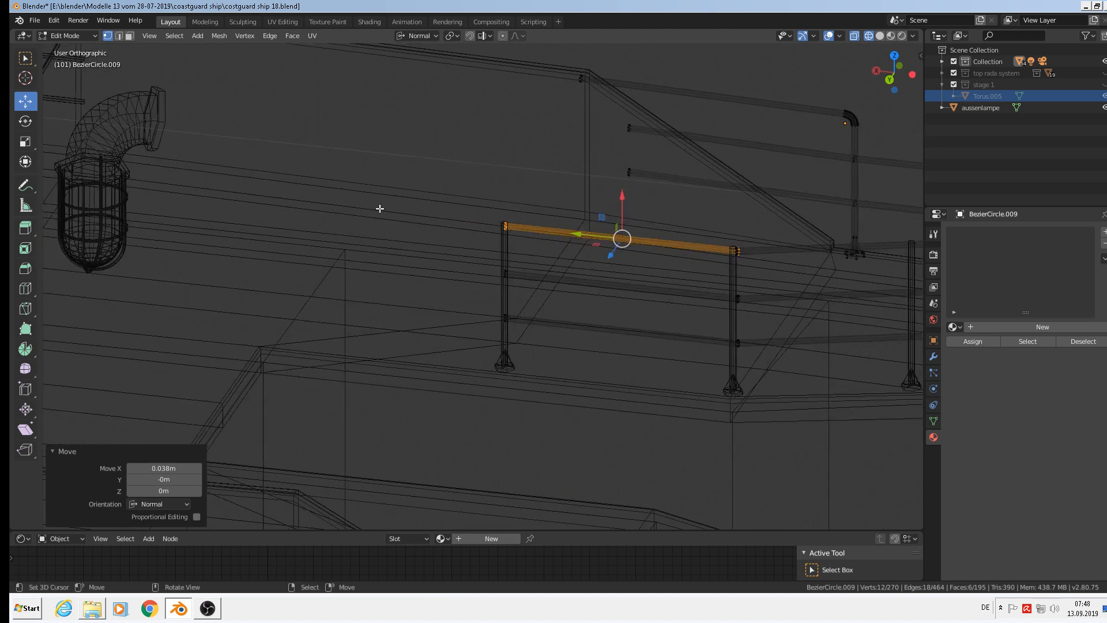
scroll(299, 318, "down", 1)
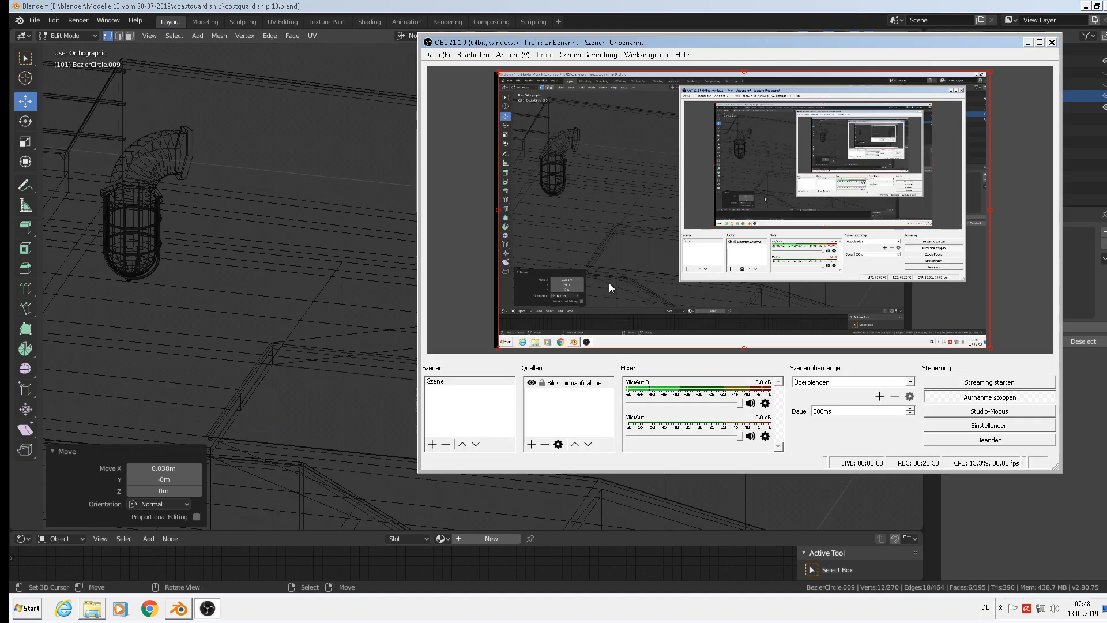
right_click(314, 273, "shift")
scroll(542, 304, "down", 2)
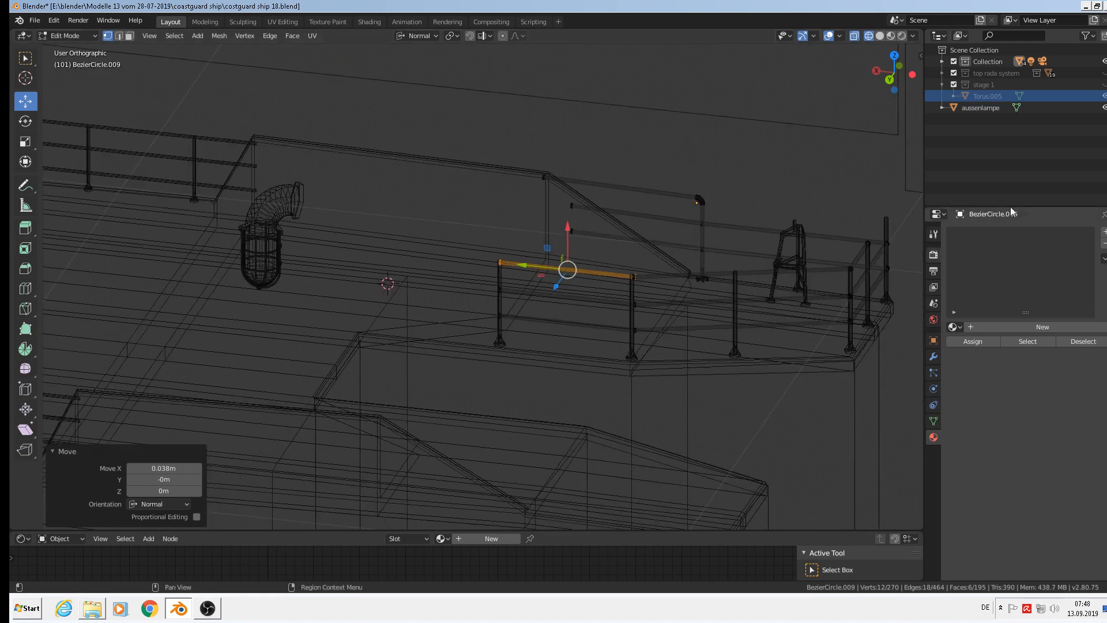
Switch the viewport to LookDev shading and deselect all railing geometry
left_click(891, 35)
middle_click_drag(850, 259, 618, 345)
key("a")
key("alt+a")
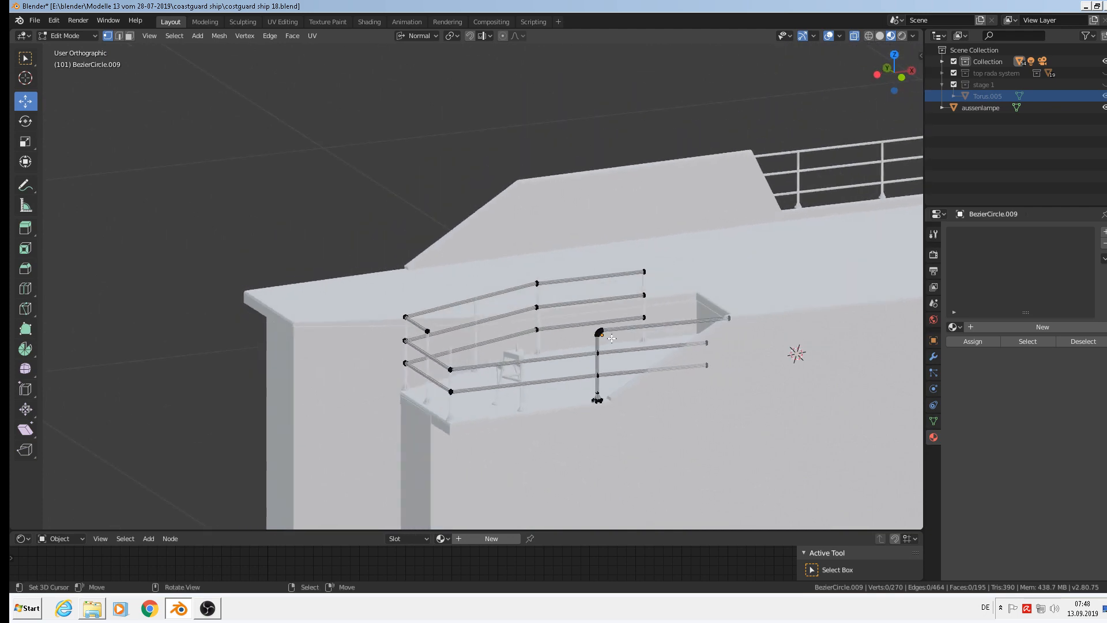
Duplicate the curved end post with its attached top rail and move the copy -0.337 m along normal X across the deck
scroll(573, 340, "up", 2)
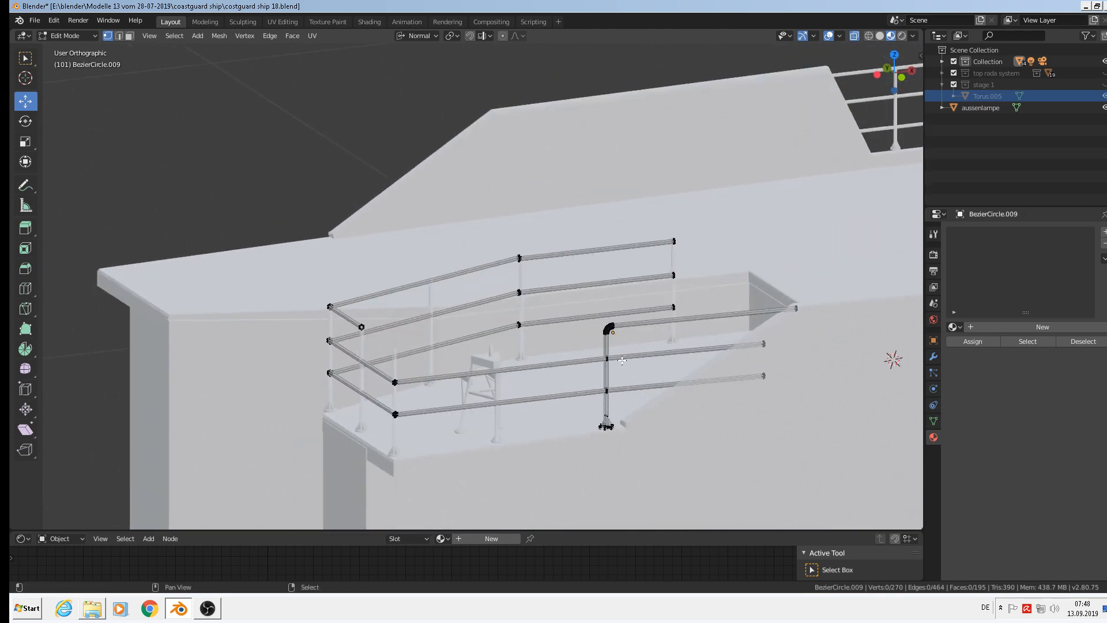
middle_click_drag(645, 353, 593, 352, "shift")
scroll(593, 351, "up", 2)
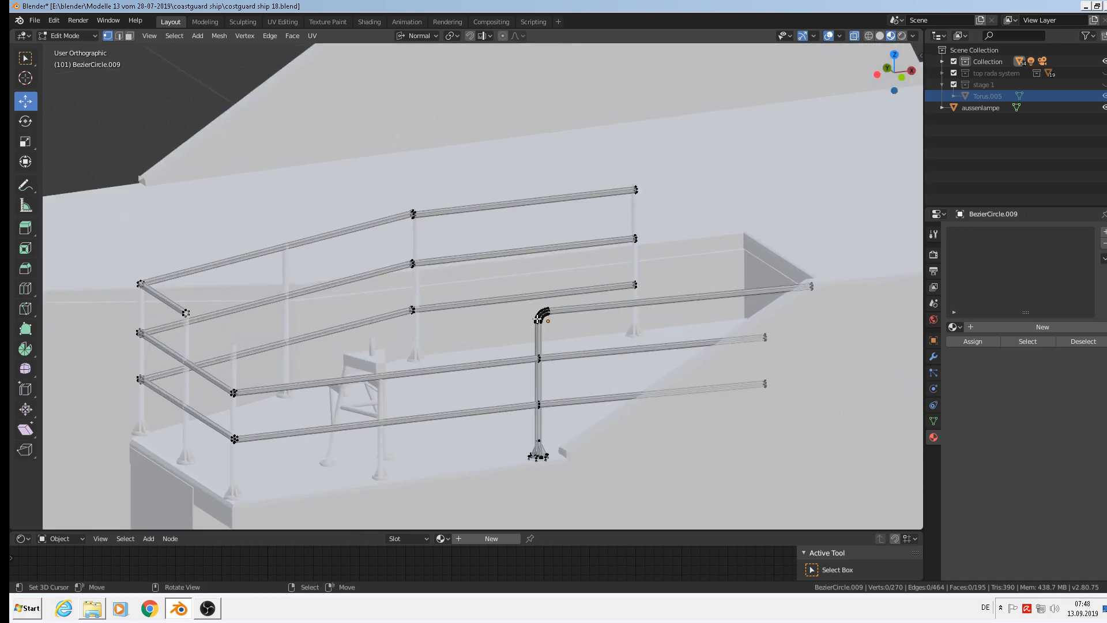
scroll(538, 318, "up", 2)
middle_click_drag(536, 325, 545, 198, "shift")
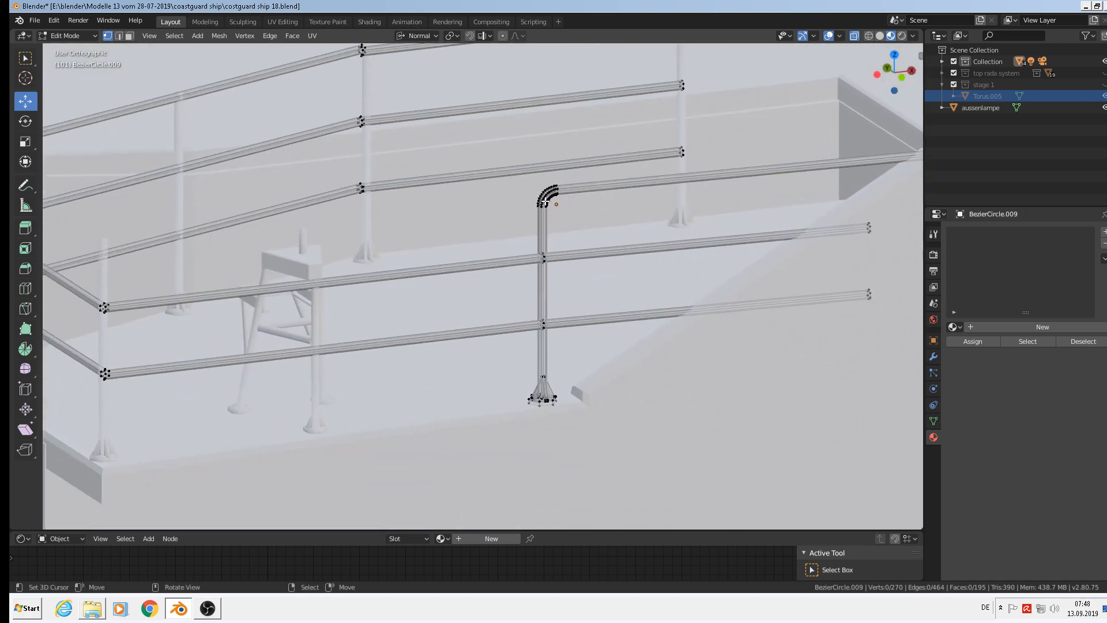
scroll(545, 199, "down", 2)
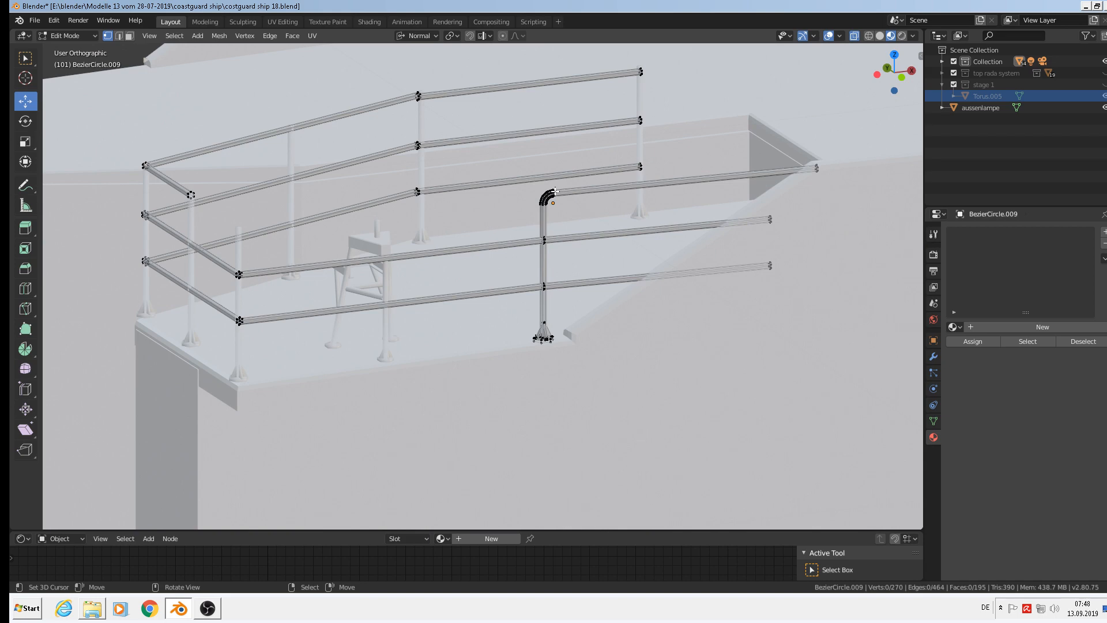
key("l")
key("l")
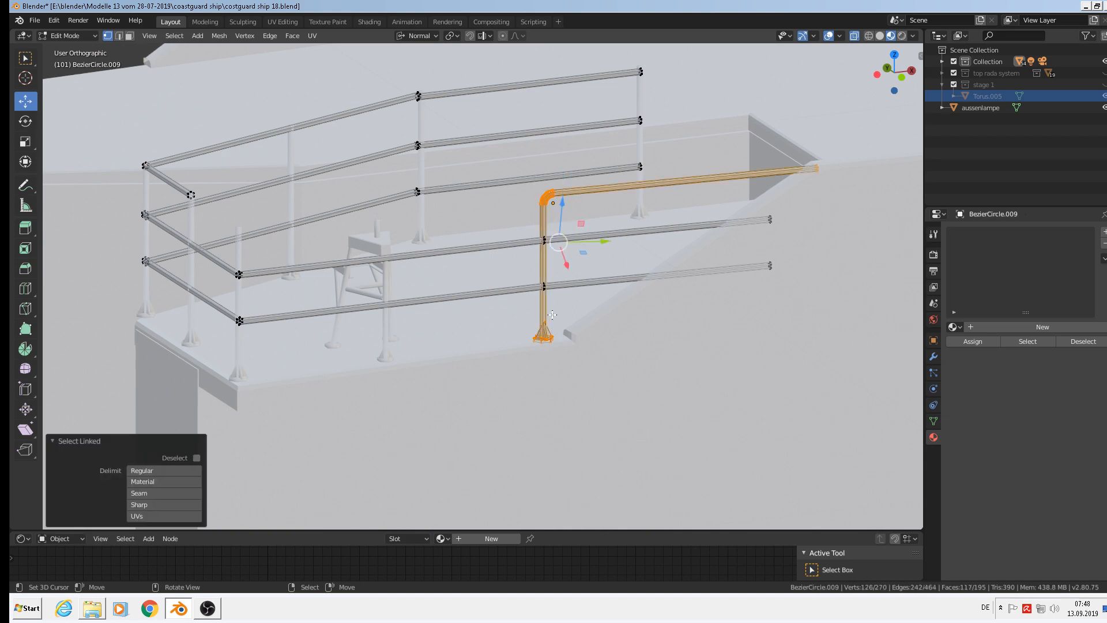
middle_click_drag(571, 313, 675, 372)
scroll(672, 358, "down", 5)
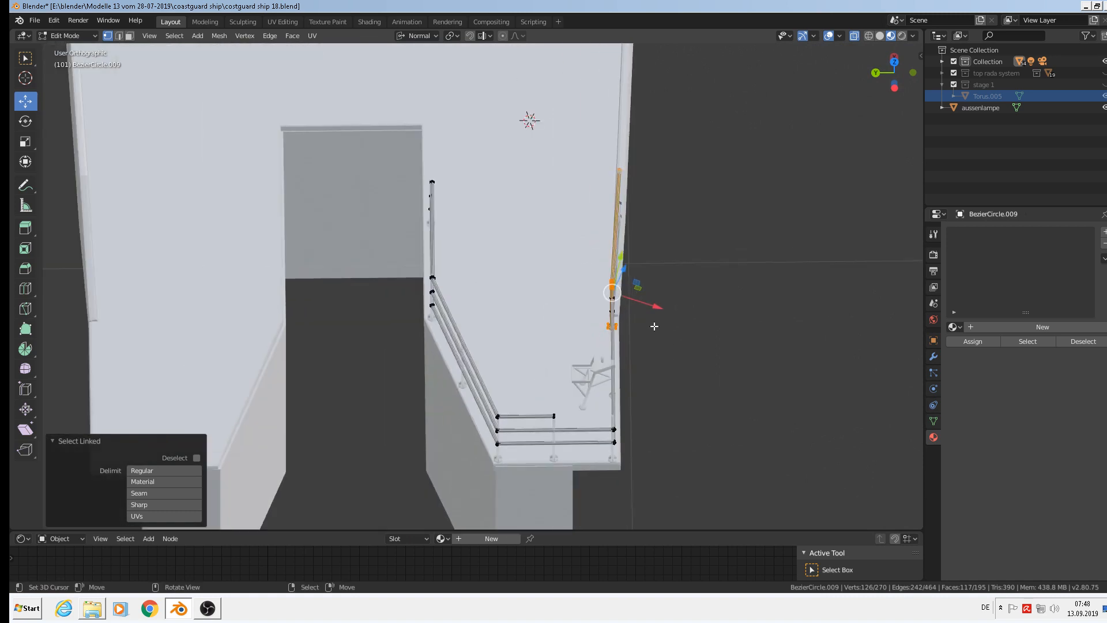
key("shift+d")
key("x")
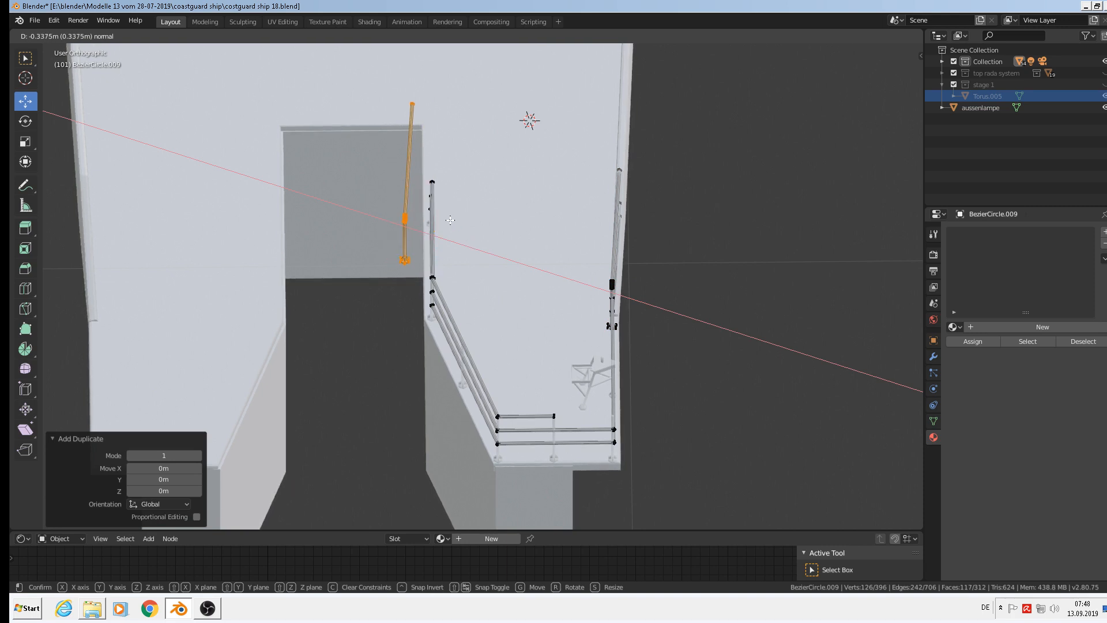
left_click(450, 220)
In top view, rotate the copied end post and rail -3.53° parallel to the straight deck edge, then 180° about global Z
key("KP_7")
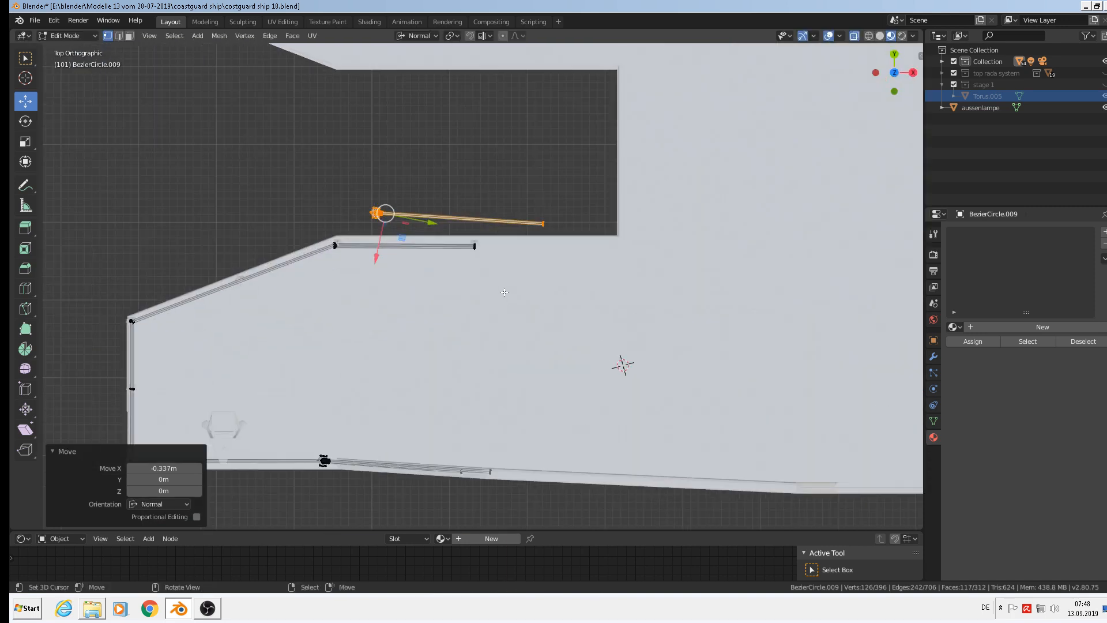
key("r")
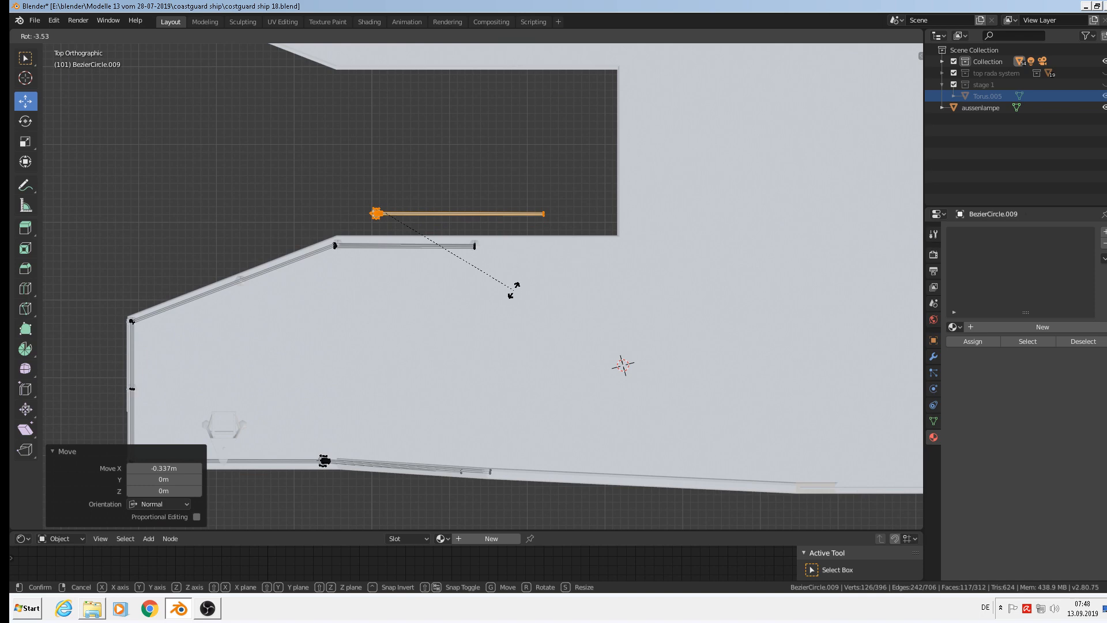
left_click(511, 290)
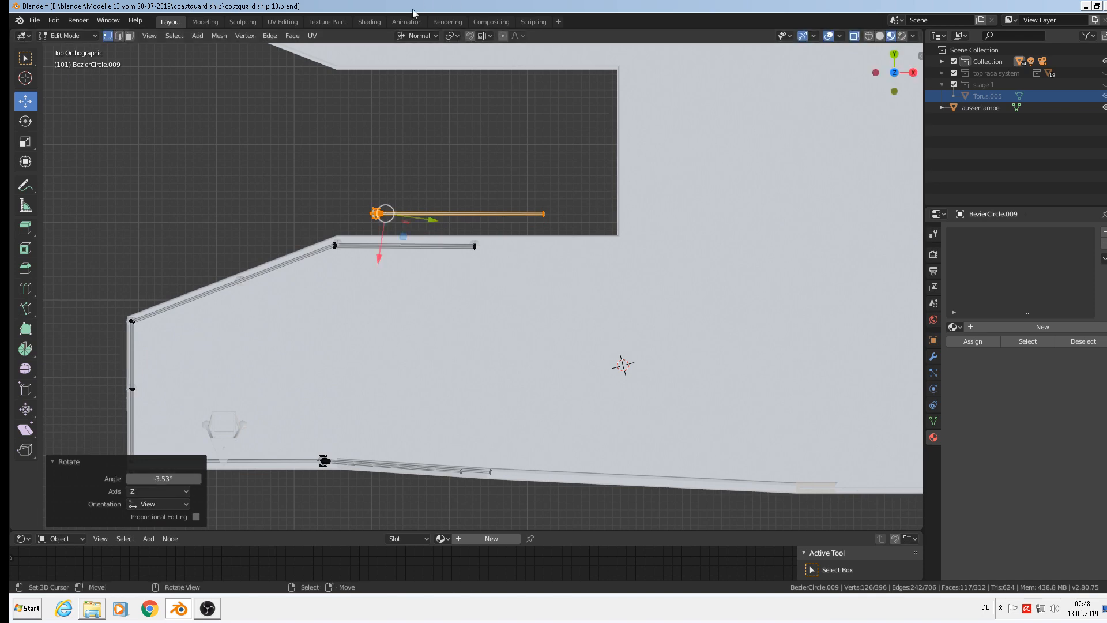
left_click(425, 35)
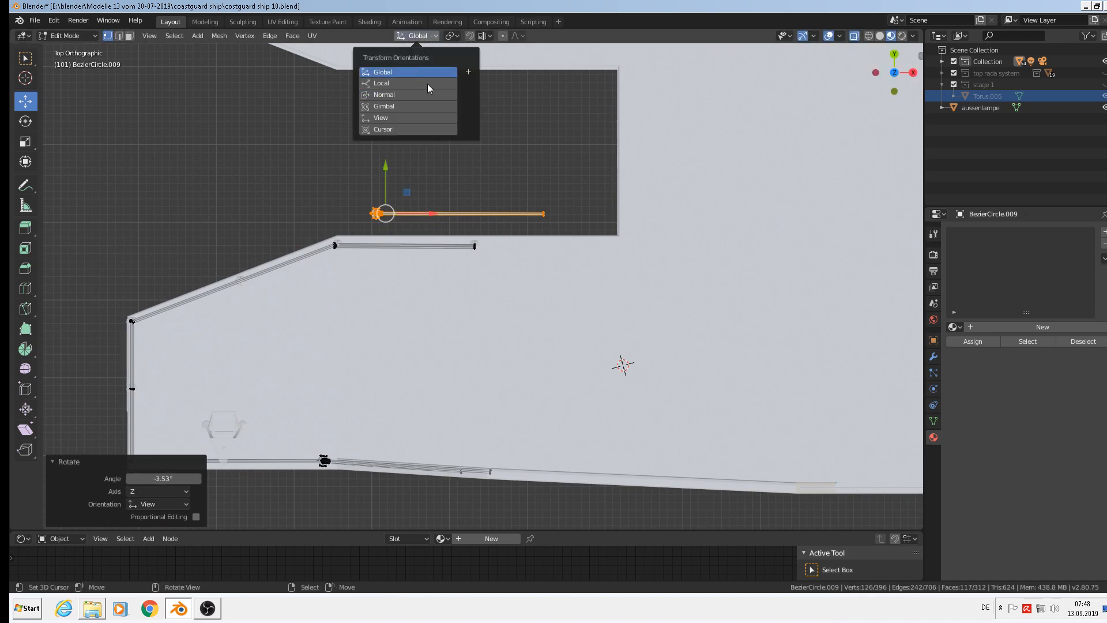
left_click(424, 75)
type("r180")
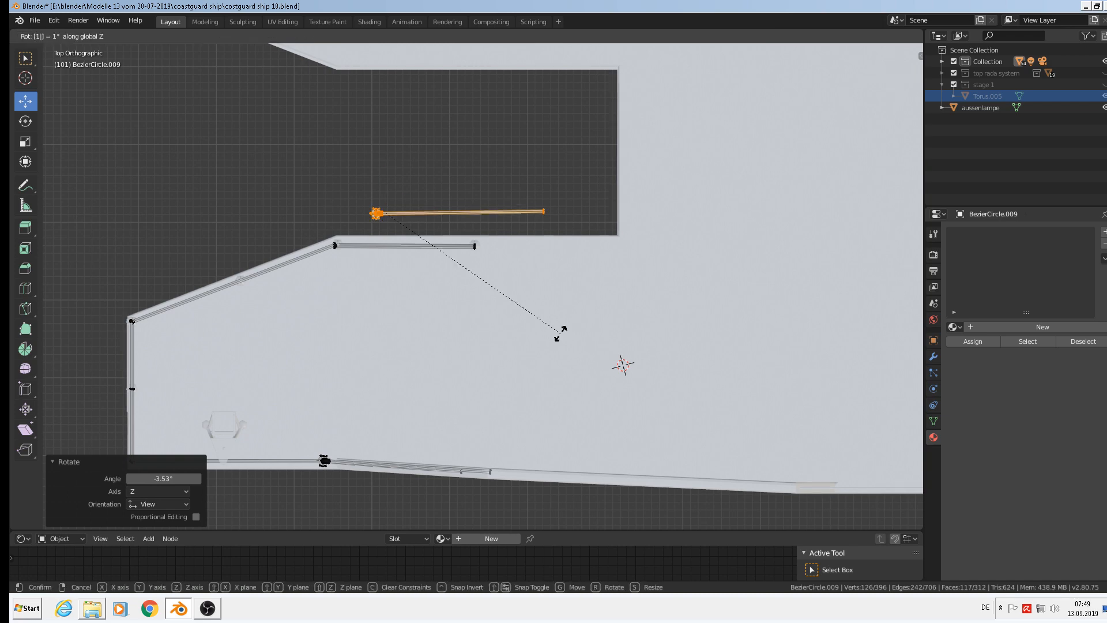
key("Return")
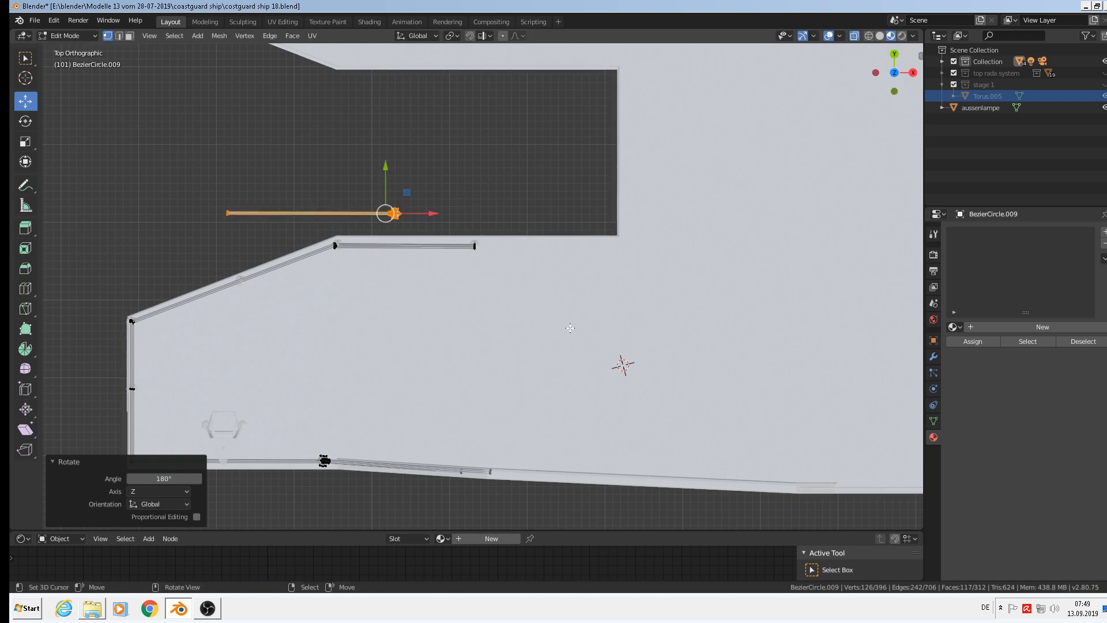
Move the copied end post and rail 0.28 m along X, about -0.043 m along Y and -0.0843 m along Z onto the deck edge
key("g")
key("x")
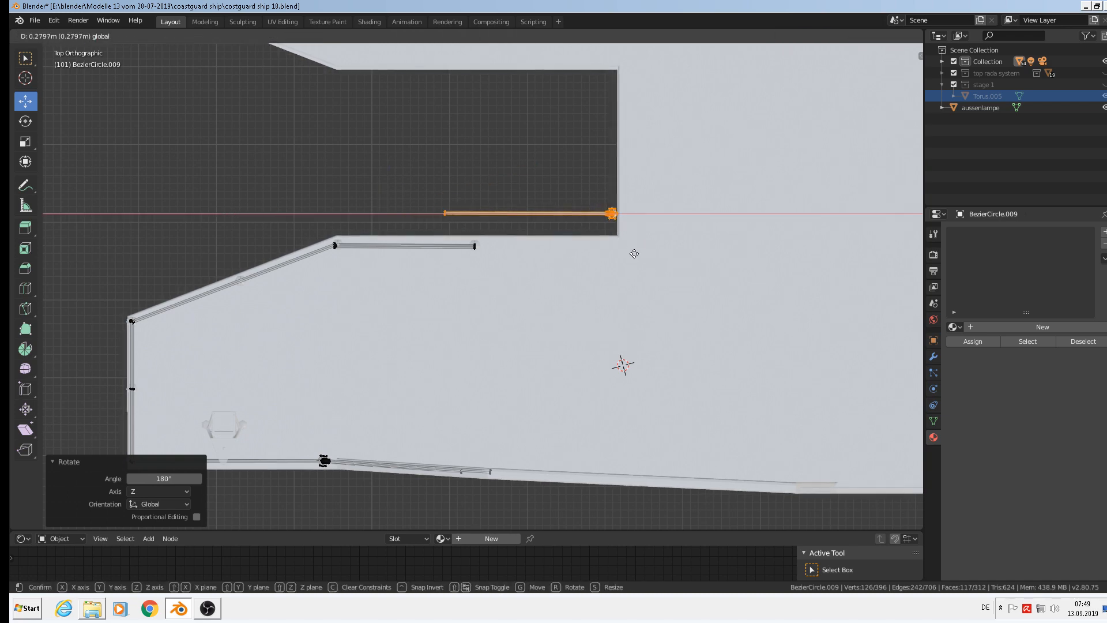
left_click(633, 252)
key("g")
key("y")
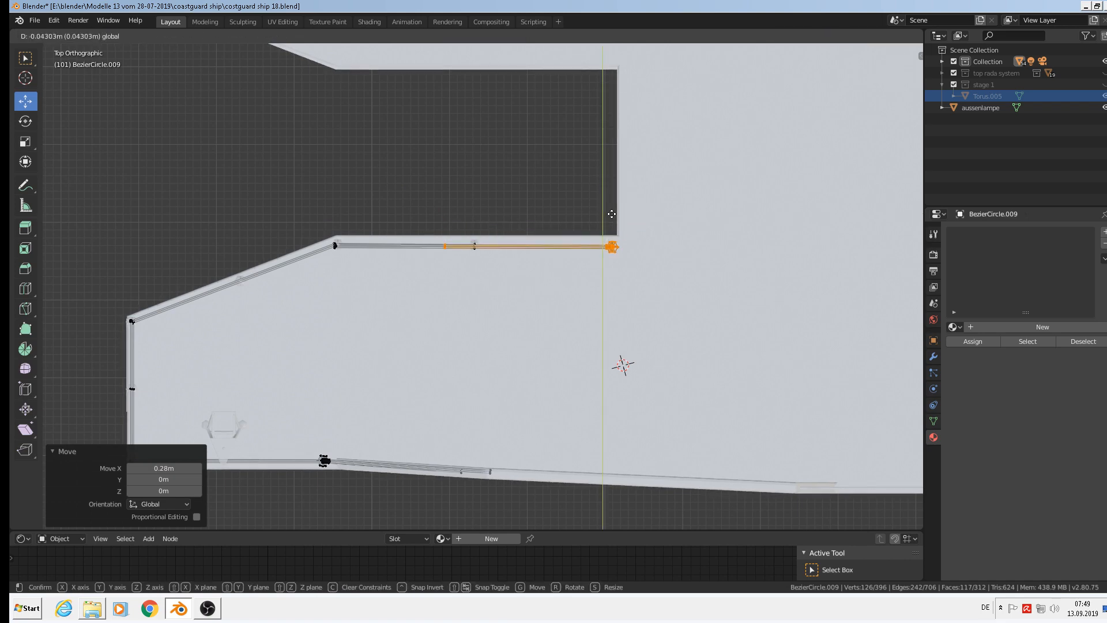
left_click(610, 210)
middle_click_drag(610, 211, 477, 270)
left_click_drag(377, 107, 378, 199)
scroll(507, 204, "up", 3)
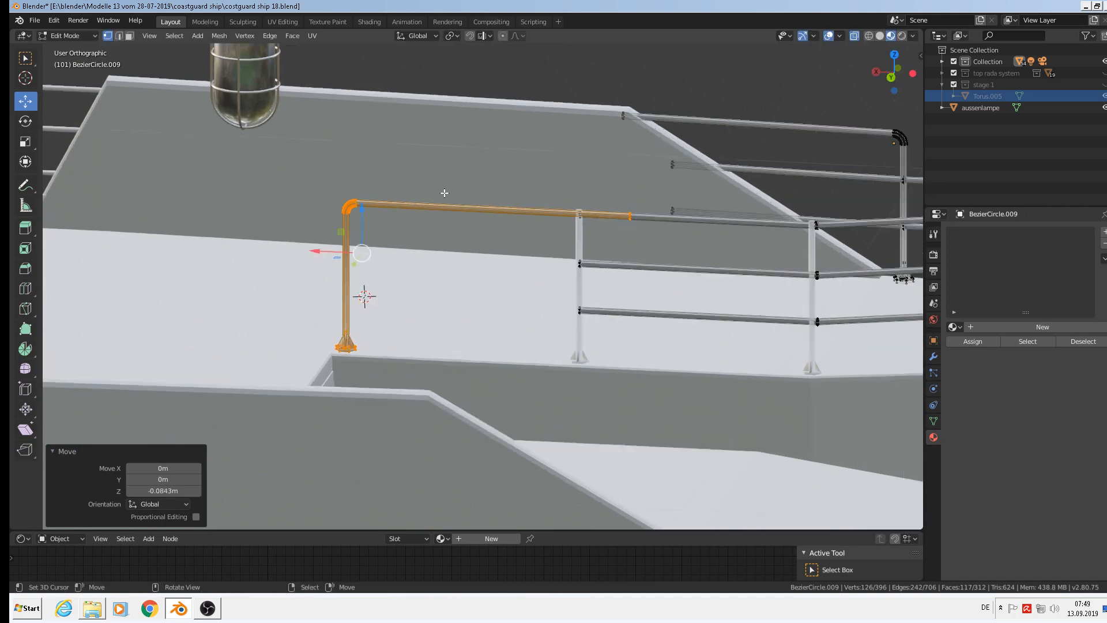
key("Tab")
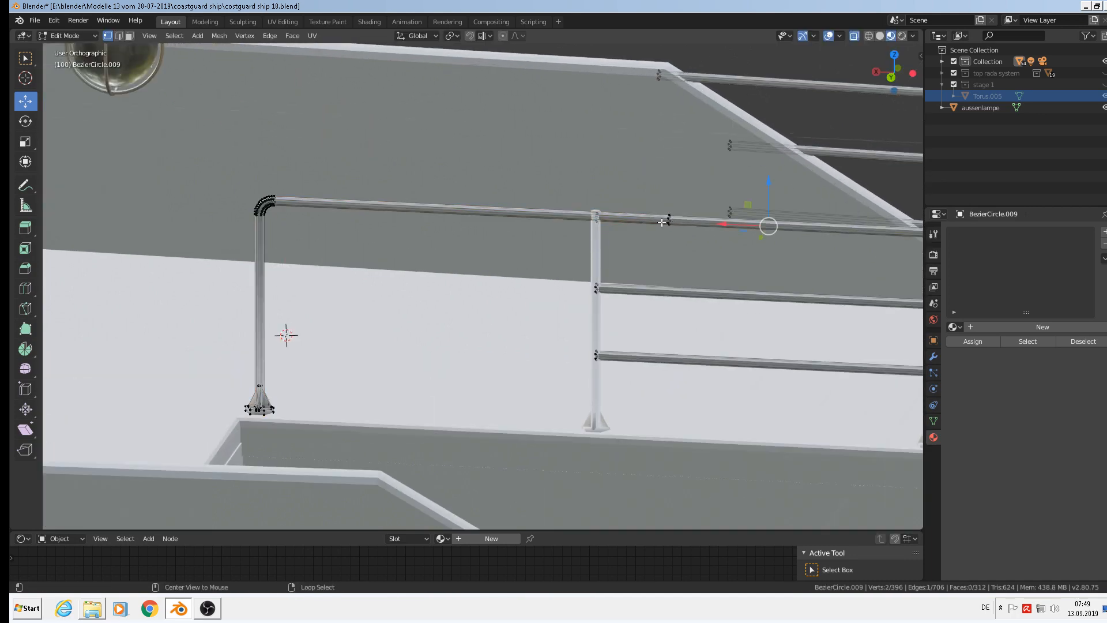
right_click(666, 223, "alt")
right_click(668, 221, "alt")
right_click(669, 218, "alt")
right_click(668, 215, "alt")
right_click(669, 214, "alt")
right_click(667, 216, "alt")
right_click(667, 220, "alt")
scroll(669, 222, "up", 4)
key("c")
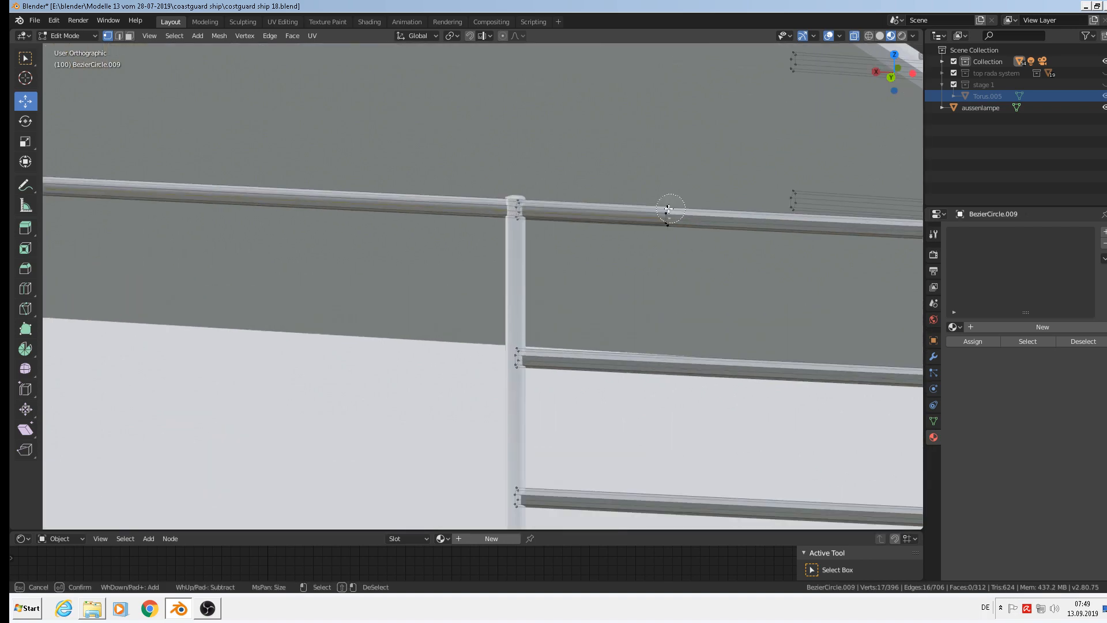
left_click_drag(670, 209, 670, 231)
right_click(669, 230)
scroll(561, 203, "down", 5)
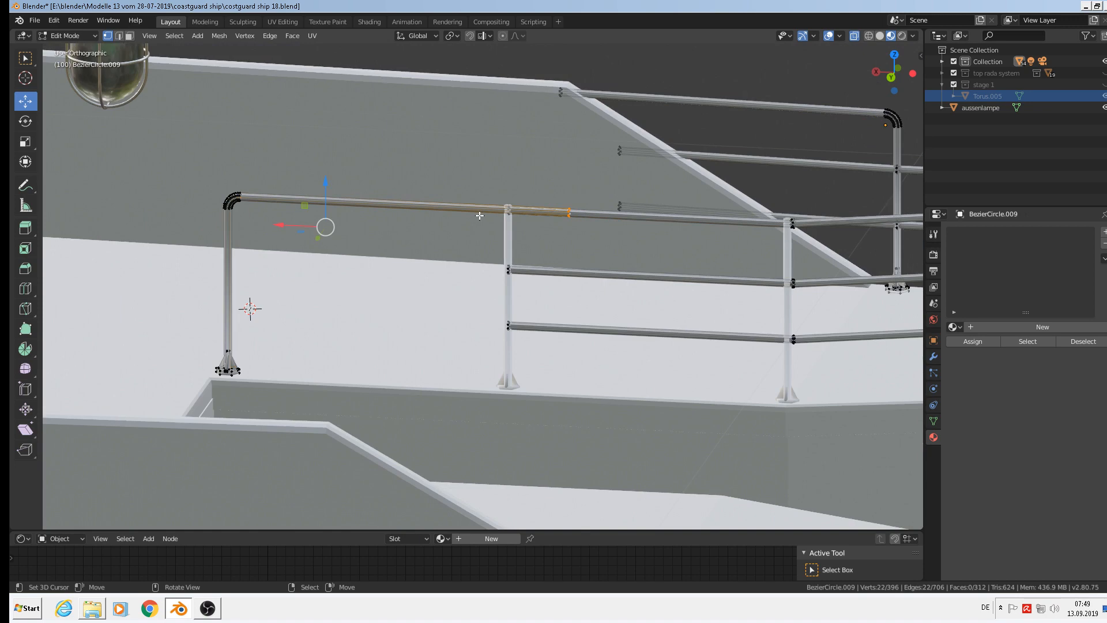
scroll(479, 216, "up", 3)
key("alt+a")
Pull the free end loop of the copied top rail back 0.037 m along X to the neighbouring post and centre it there along Y
key("c")
left_click_drag(636, 209, 503, 210)
right_click(638, 236)
middle_click_drag(500, 211, 386, 236)
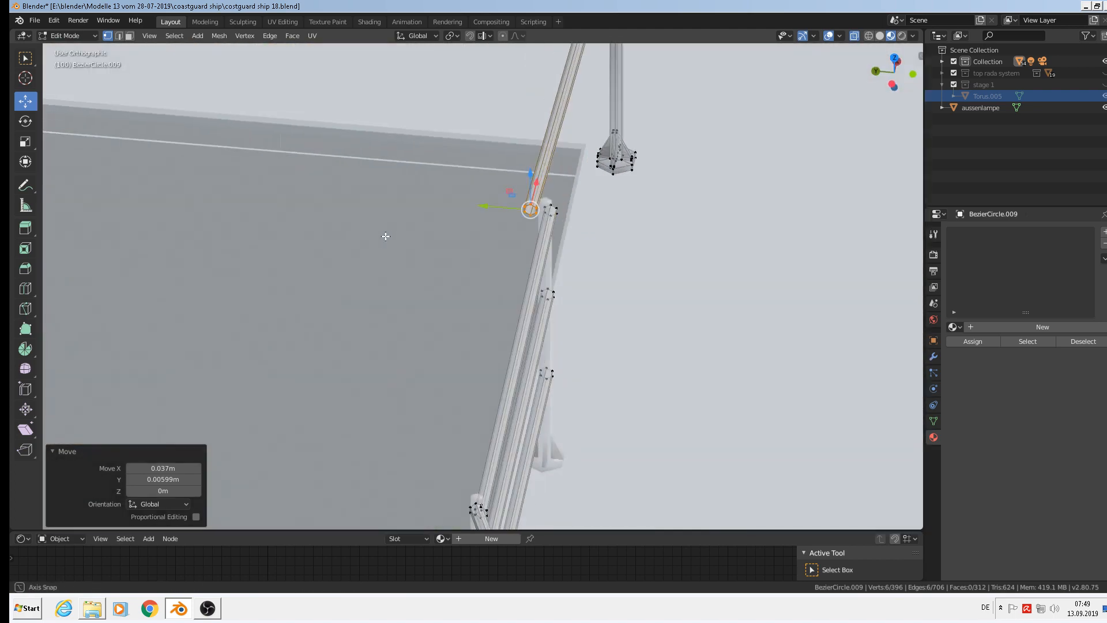
left_click_drag(484, 207, 501, 211)
Move the adjoining top rail's end loop 0.00147 m along Y so the two rail ends meet at the post
left_click_drag(500, 210, 525, 207)
key("alt+a")
right_click(556, 209, "alt")
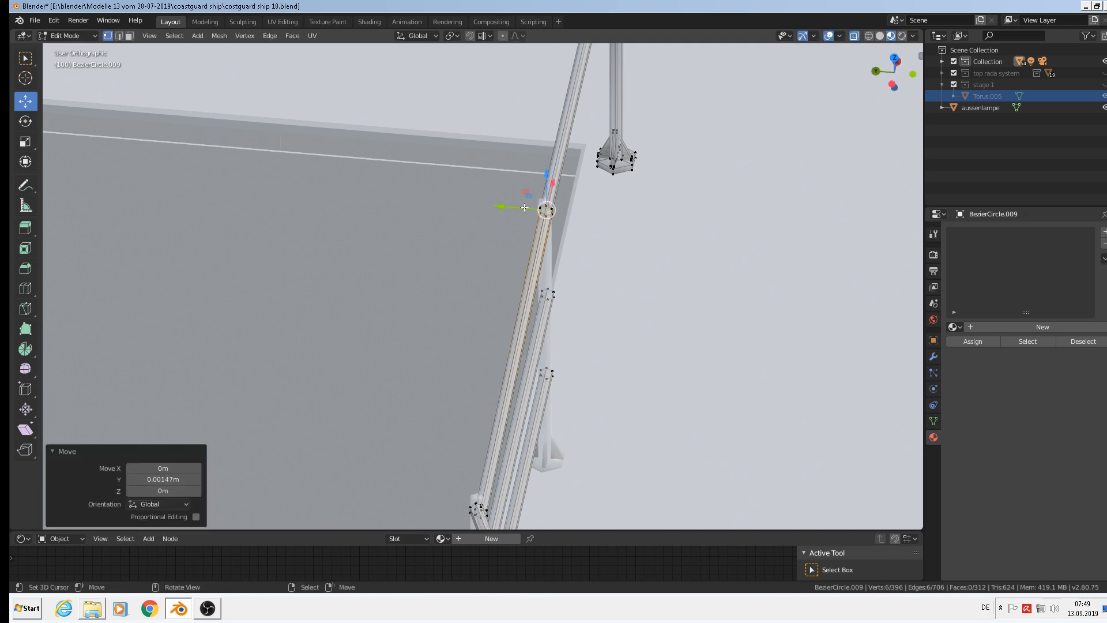
Extend the end loops of the middle and lower rails 0.176 m along X to the curved end post
middle_click_drag(525, 209, 632, 245)
right_click(641, 242, "alt")
right_click(643, 303, "alt+shift")
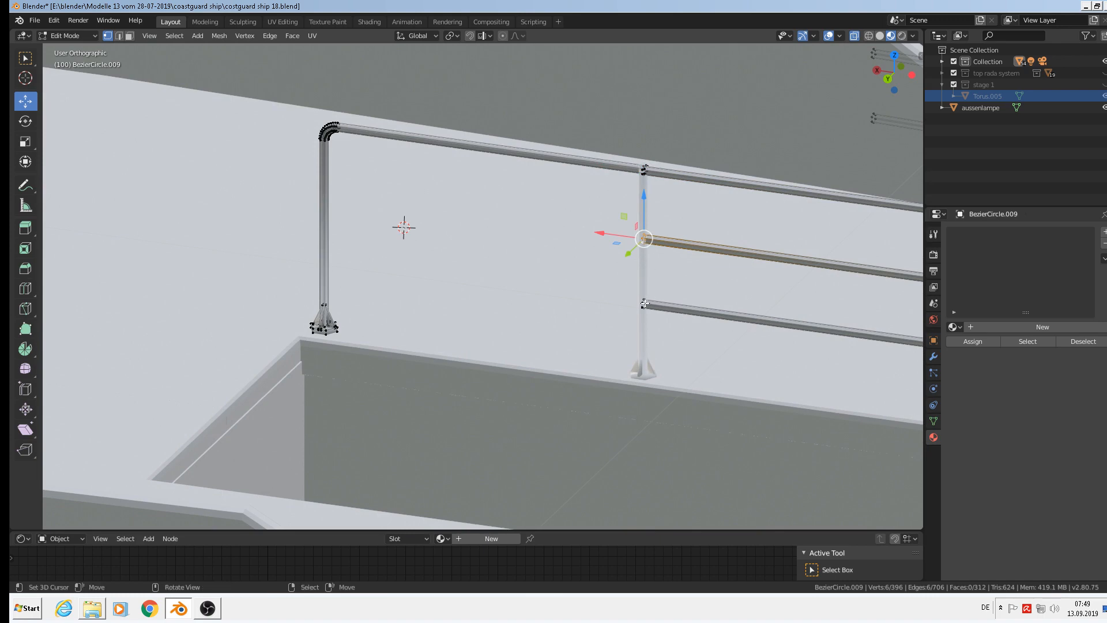
left_click_drag(612, 265, 291, 209)
scroll(350, 209, "down", 4)
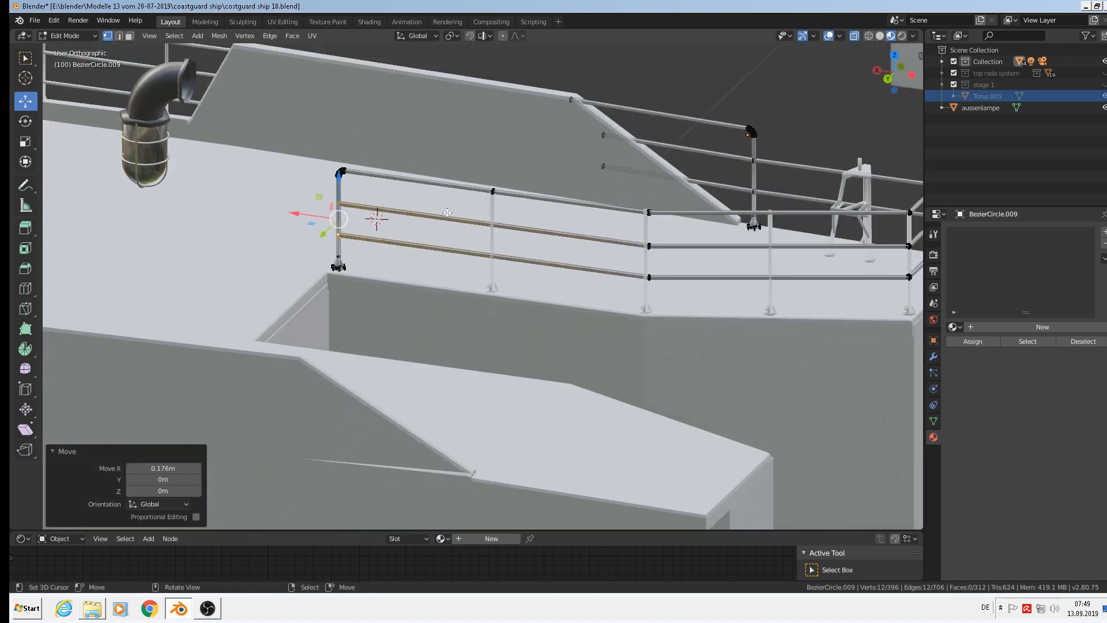
Return to Object Mode, check the finished railing on the hull, and save the file
key("Tab")
scroll(603, 248, "down", 5)
middle_click_drag(624, 255, 437, 276)
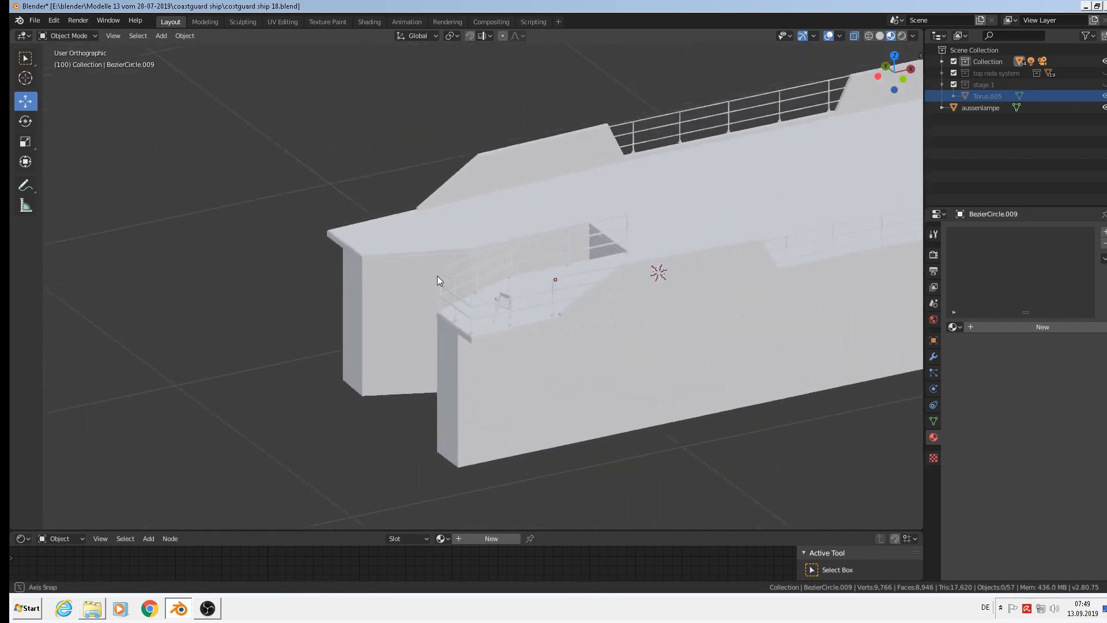
middle_click_drag(551, 265, 497, 301, "shift")
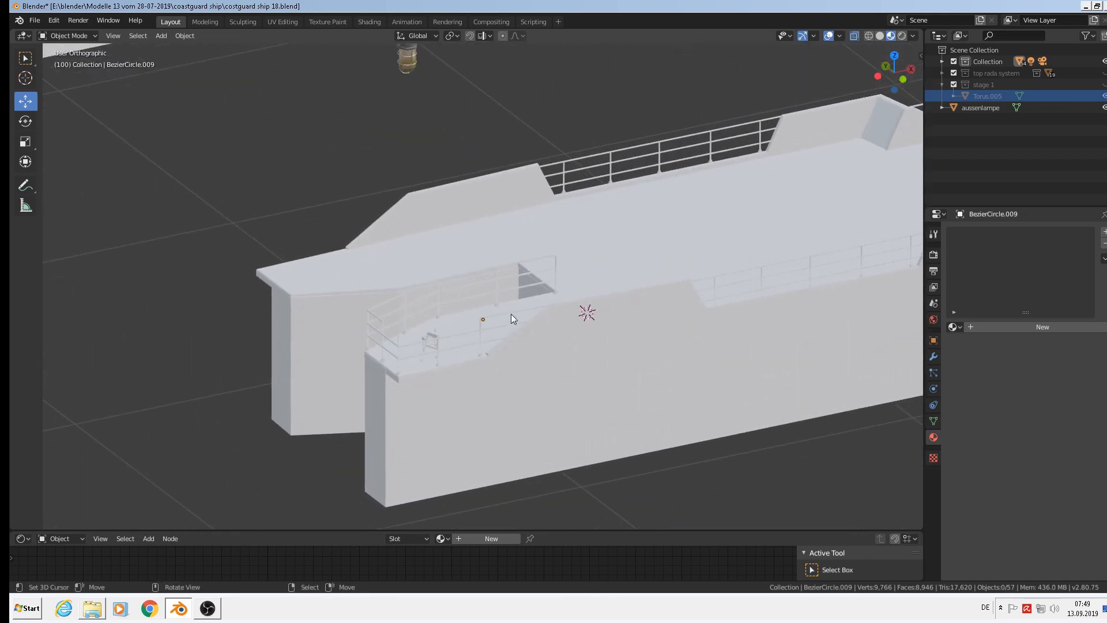
scroll(472, 320, "up", 1)
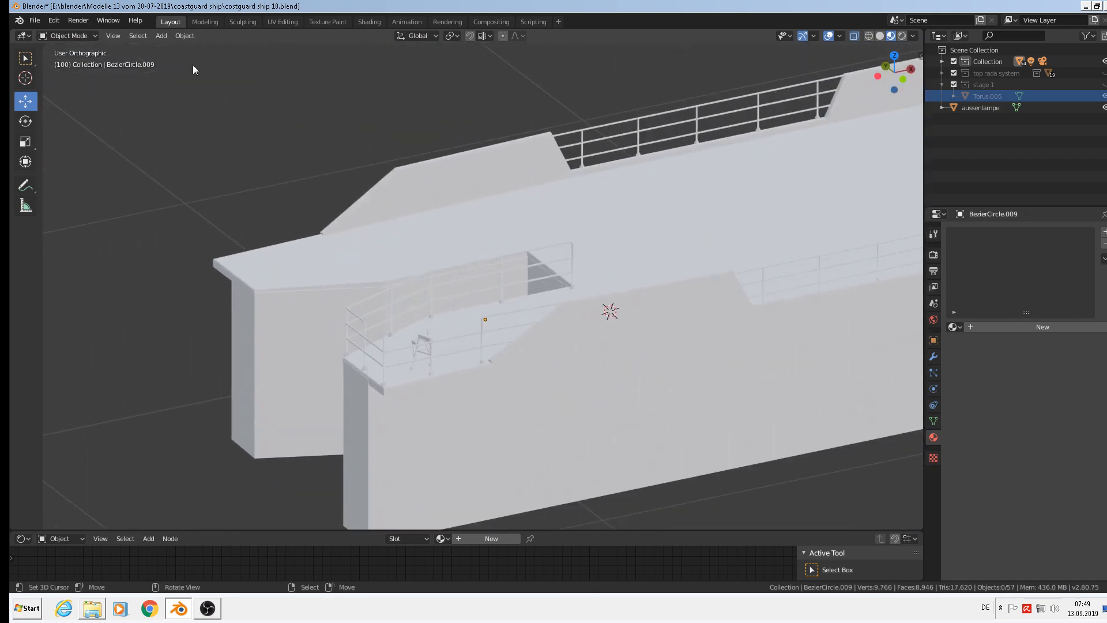
left_click(35, 20)
left_click(43, 95)
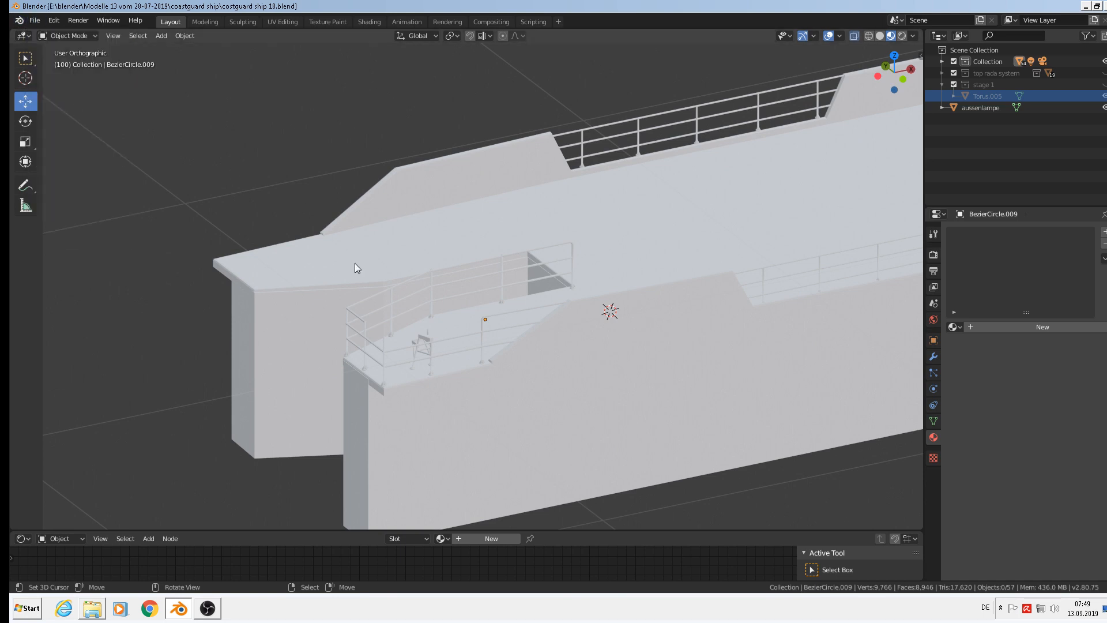
Select the deck stand, the finished stern deck railing and its six separate posts together
left_click(428, 341)
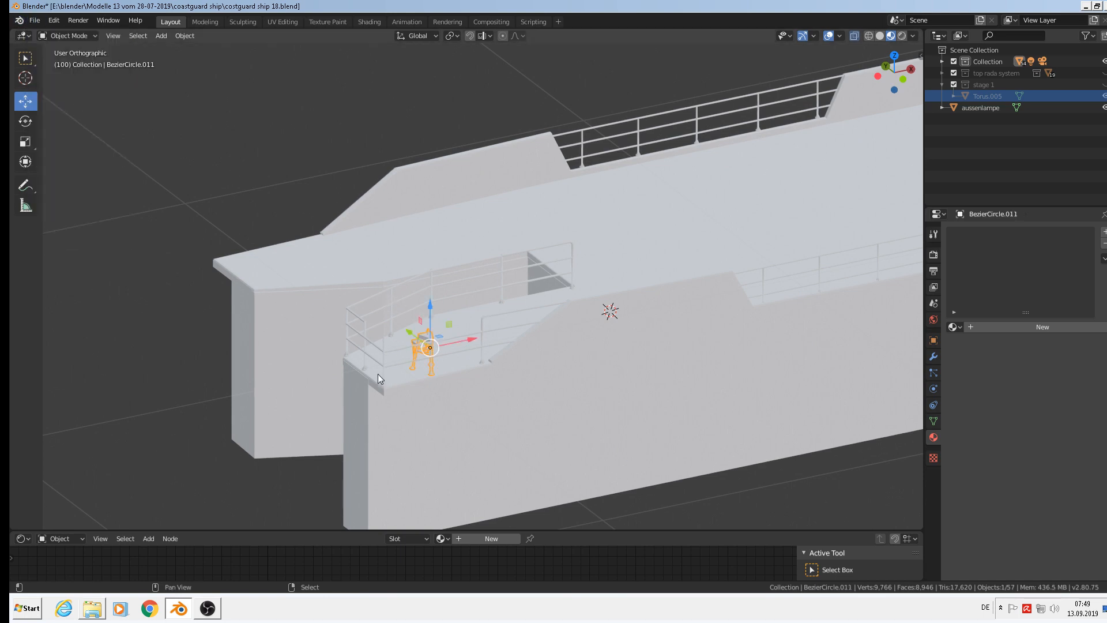
left_click(386, 361, "shift")
scroll(363, 343, "up", 4)
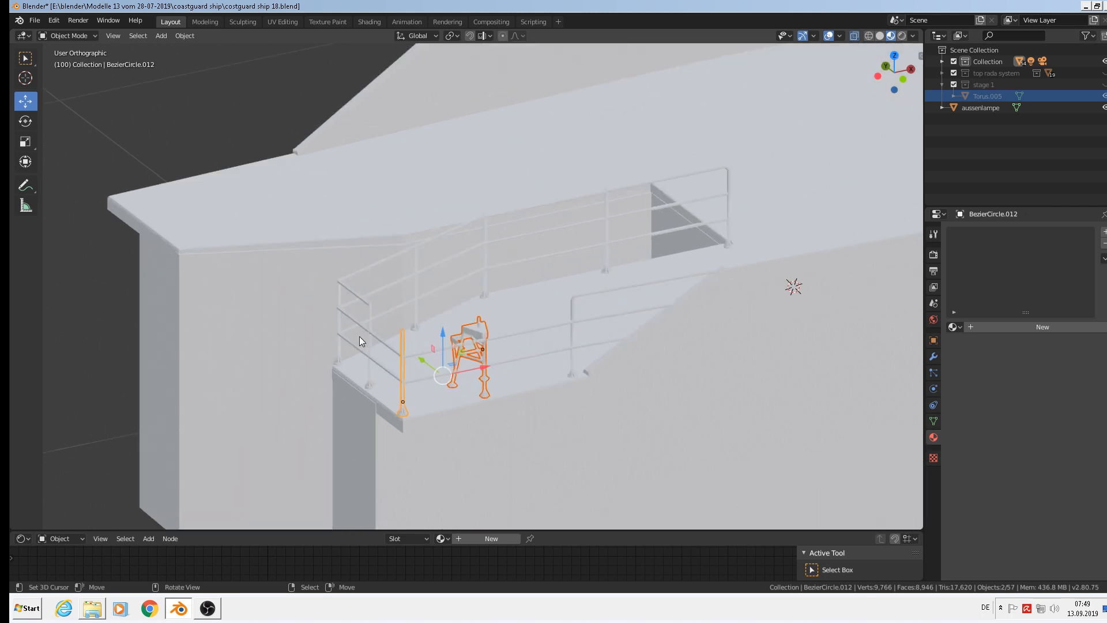
left_click(372, 331, "shift")
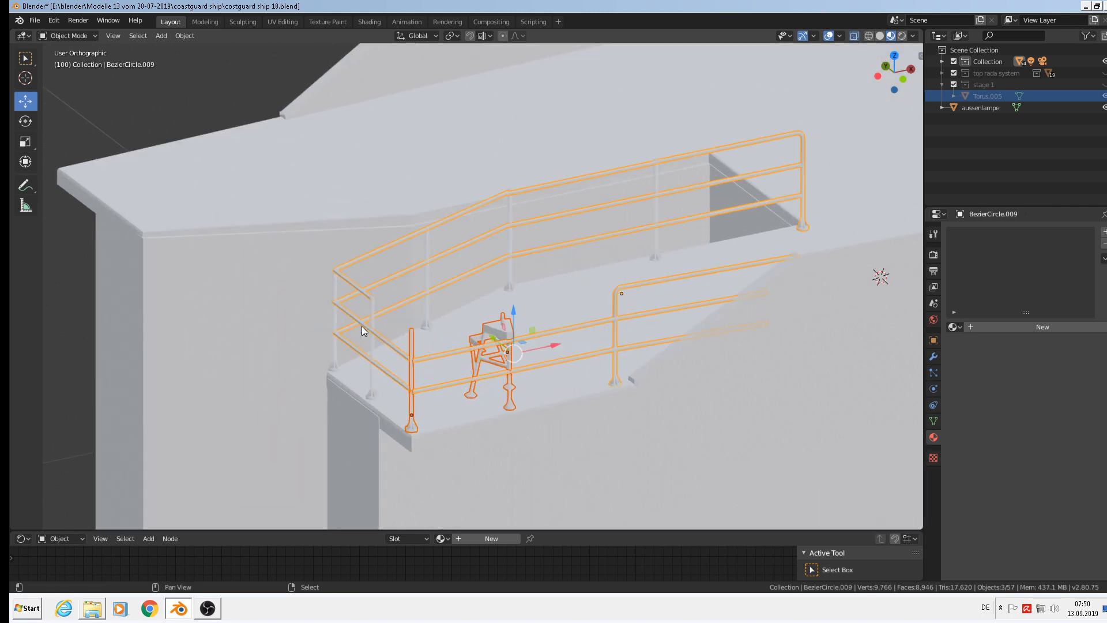
left_click(338, 295, "shift")
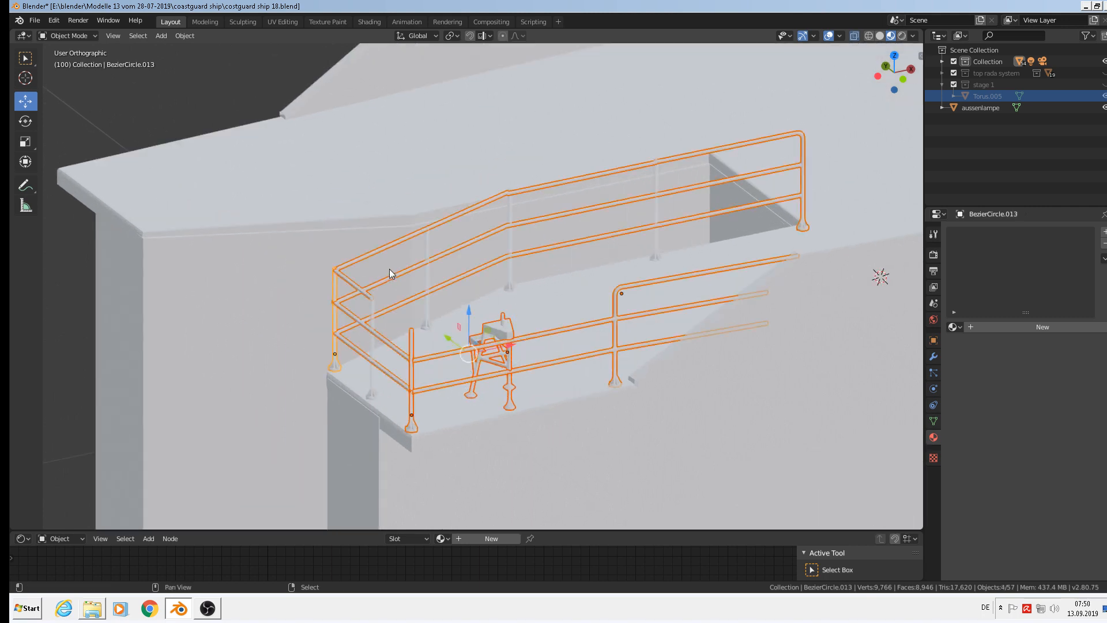
left_click(427, 244, "shift")
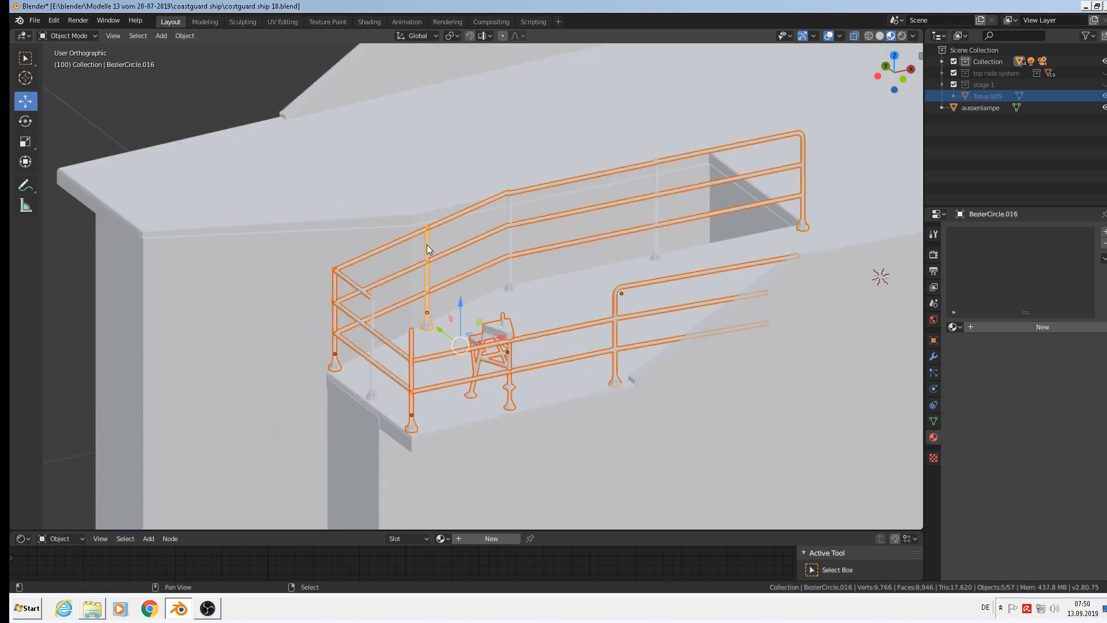
left_click(509, 208, "shift")
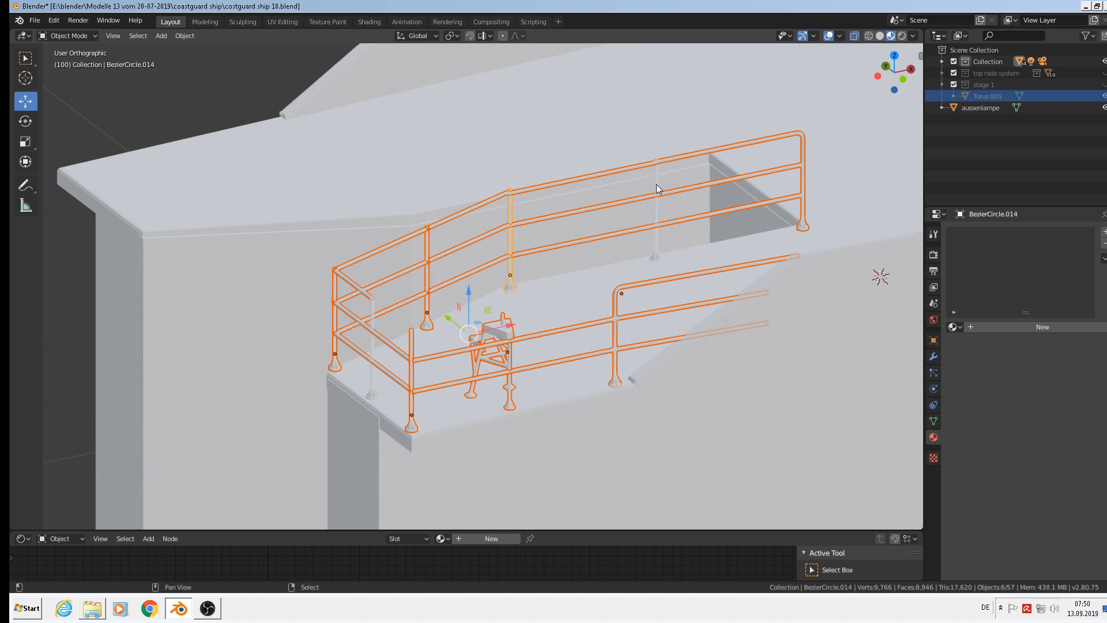
left_click(656, 184, "shift")
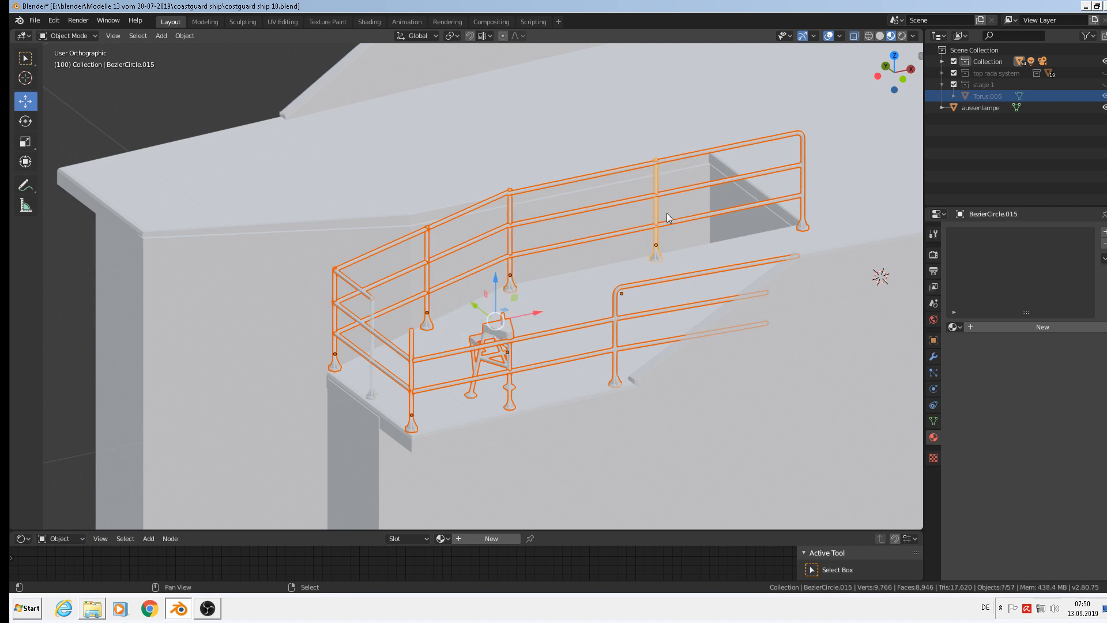
left_click(372, 315, "shift")
scroll(381, 310, "down", 3)
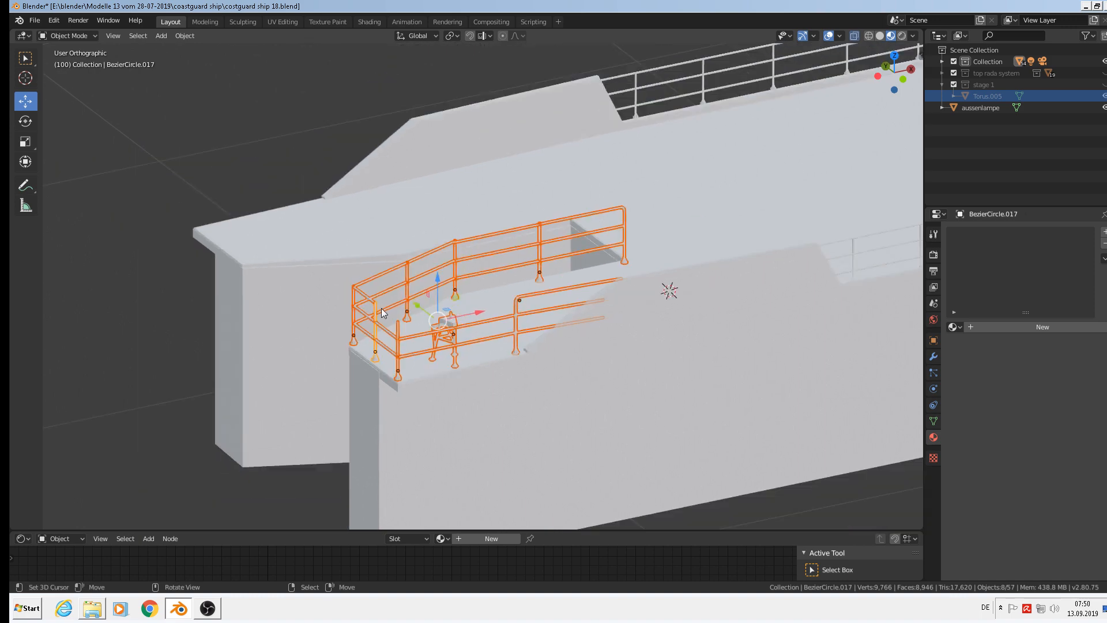
Duplicate the selected railing, posts and stand, and move the copy 0.849 m along Y beyond the opposite side of the hull
middle_click_drag(382, 309, 669, 253)
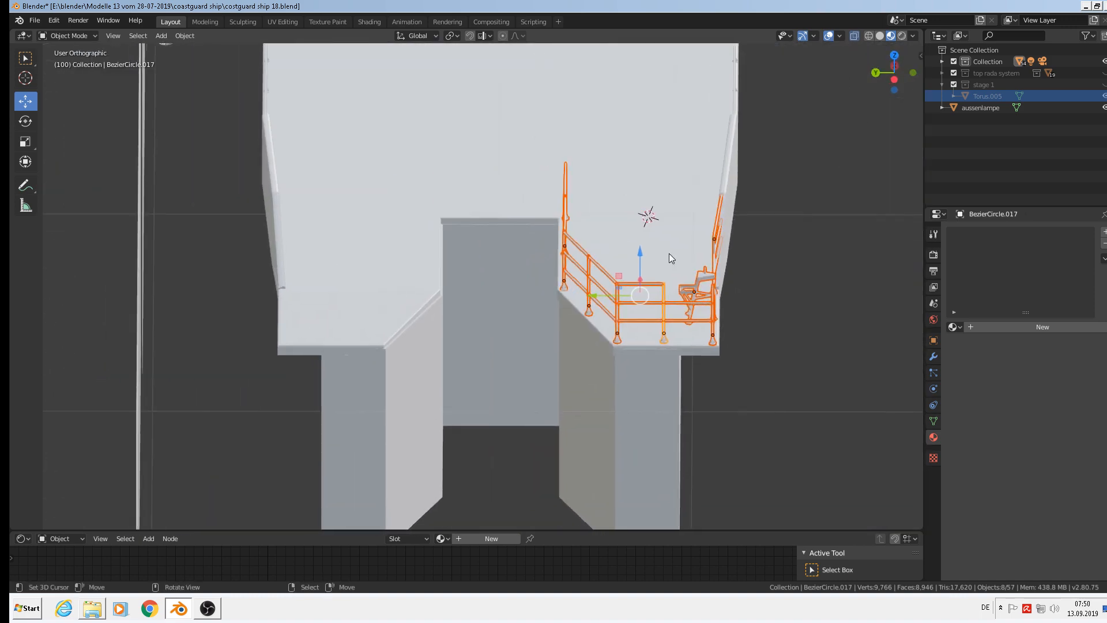
key("shift+d")
left_click(669, 253)
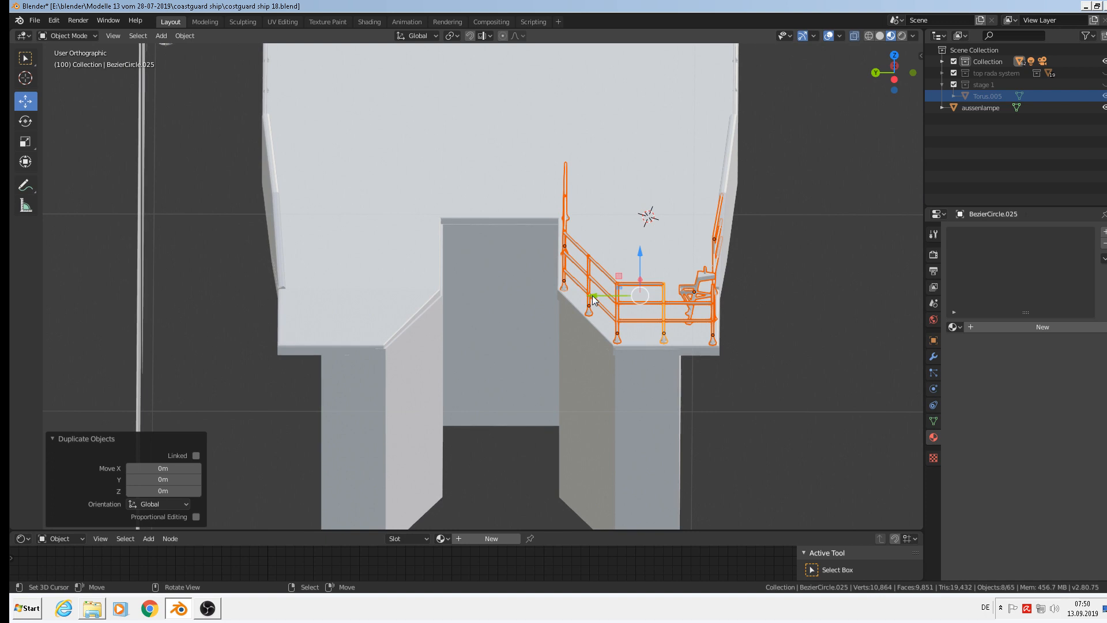
left_click_drag(588, 297, 129, 225)
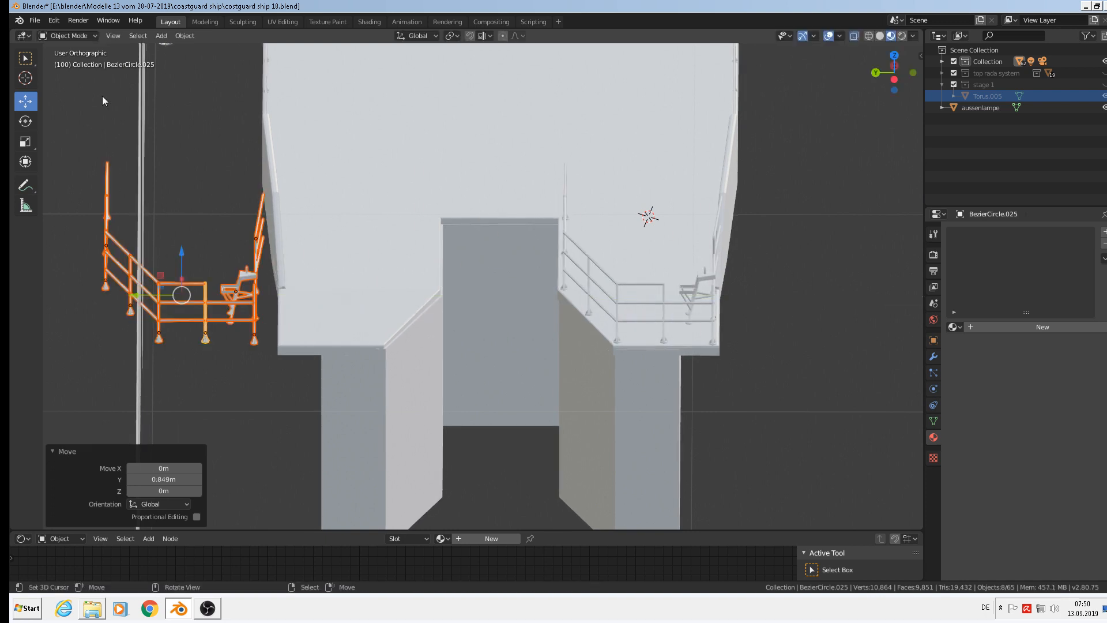
Join the copied railing parts and stand into one object and apply its rotation and scale
left_click(185, 35)
left_click(205, 146)
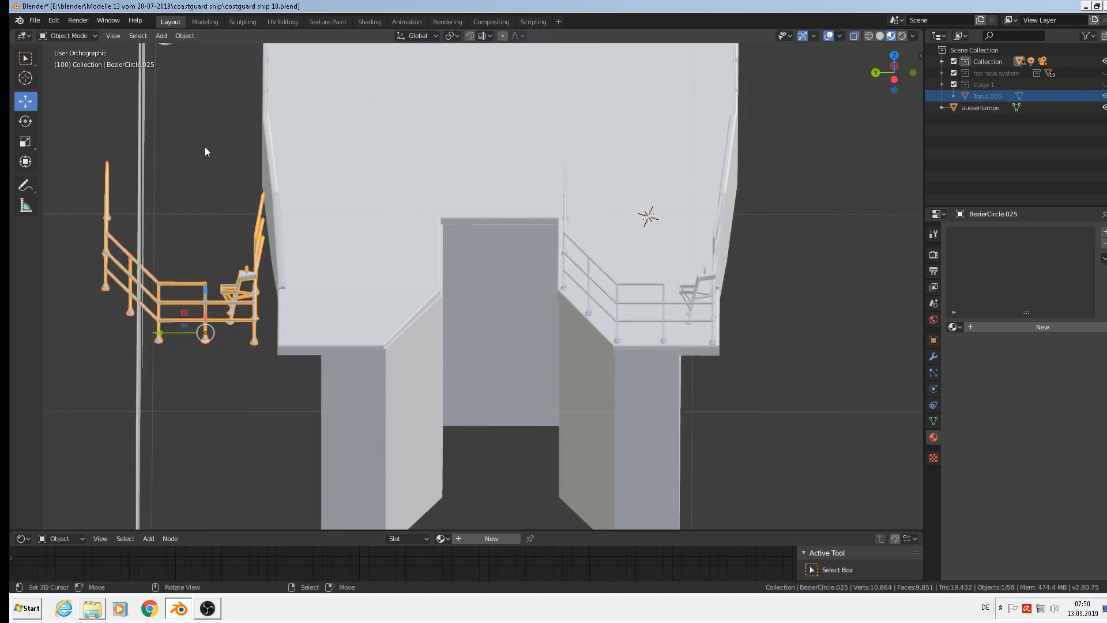
left_click(186, 36)
mouse_move(215, 96)
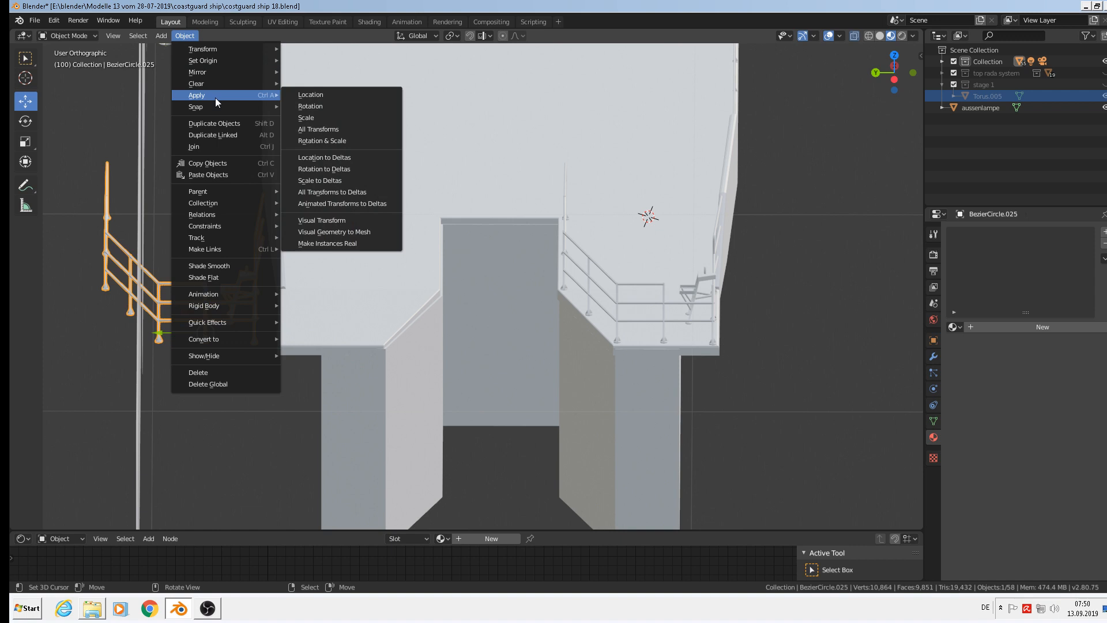
left_click(321, 141)
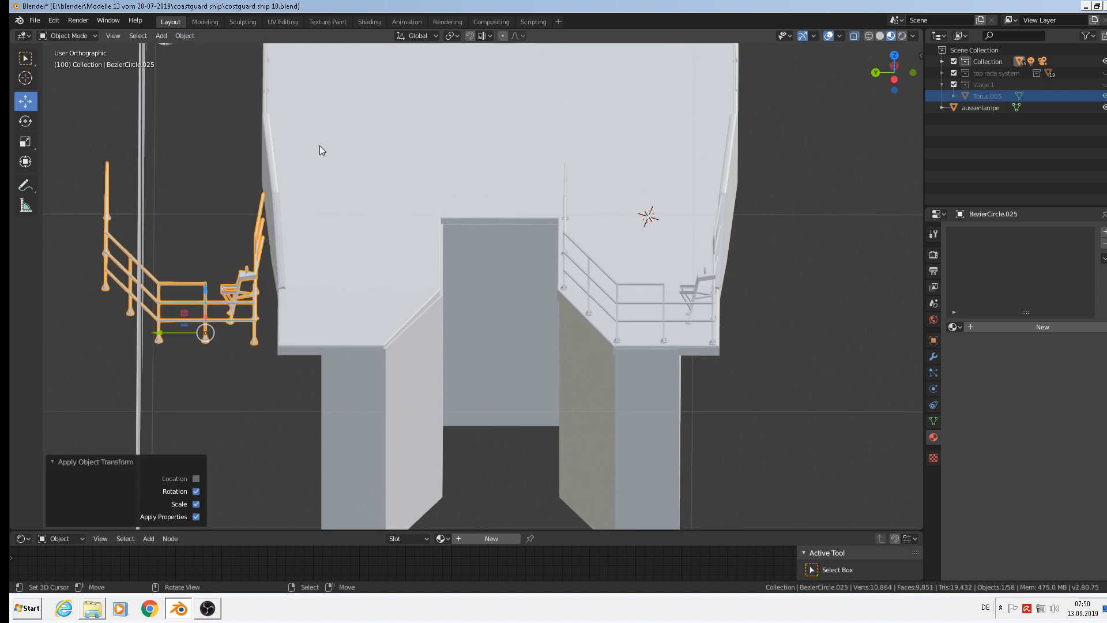
Set the joined railing copy's origin to its geometry, using the median centre
left_click(186, 36)
mouse_move(198, 60)
left_click(314, 73)
scroll(326, 212, "up", 1, "ctrl")
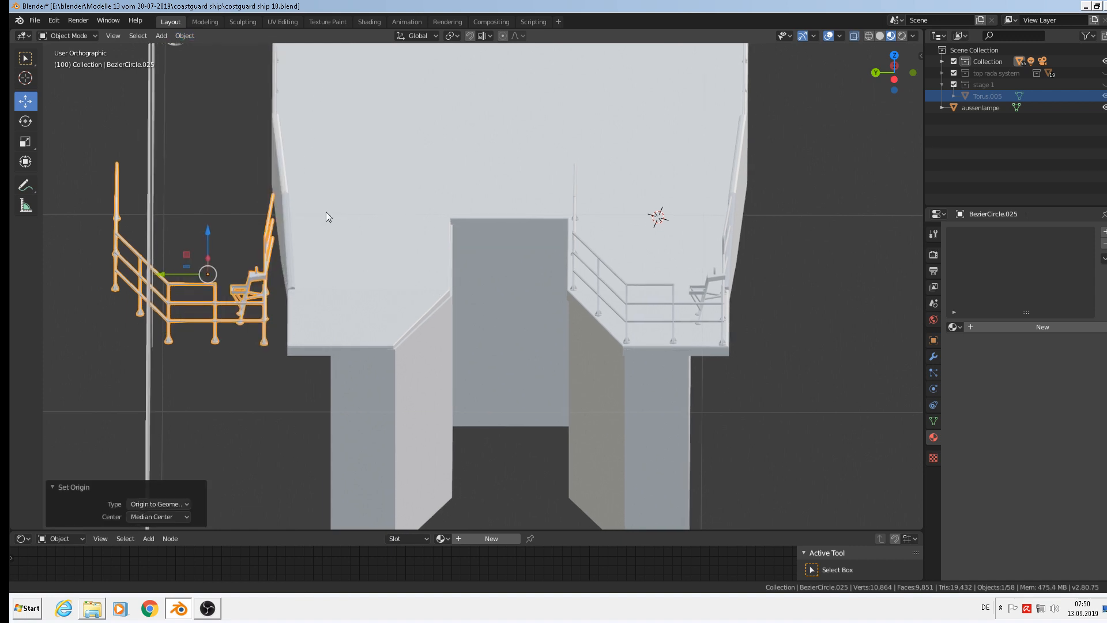
middle_click_drag(326, 216, 483, 189)
left_click(188, 36)
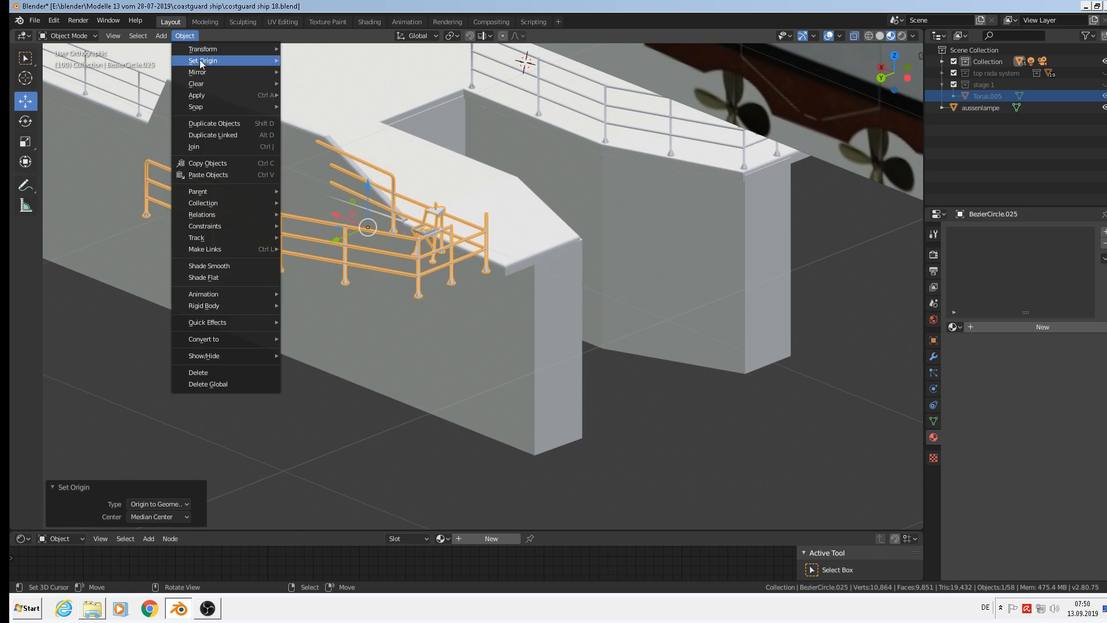
mouse_move(236, 74)
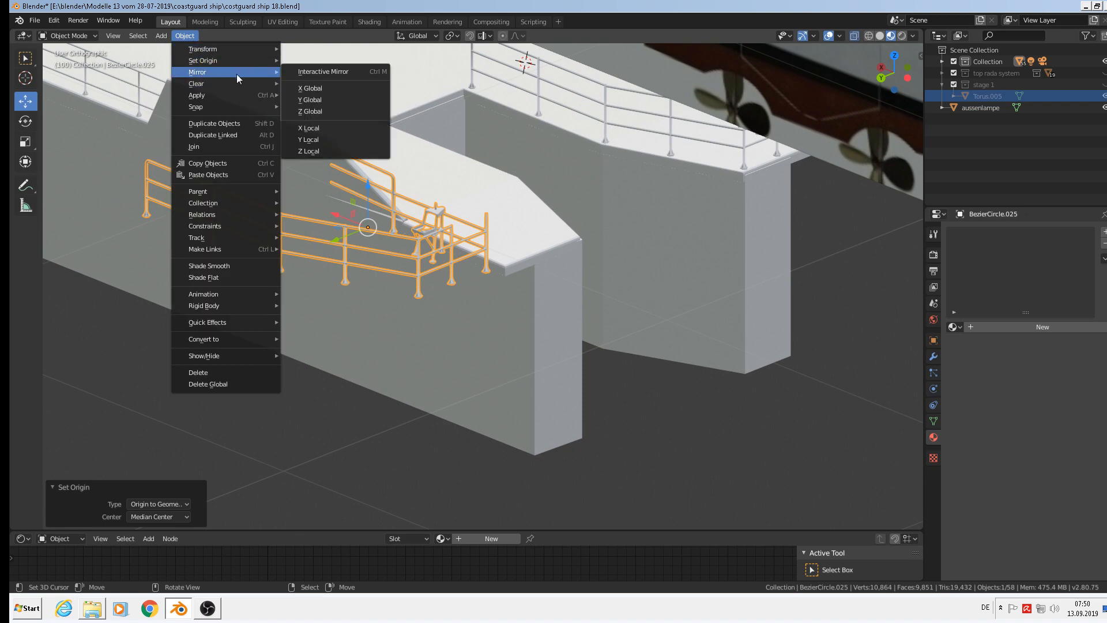
left_click(306, 72)
key("x")
key("z")
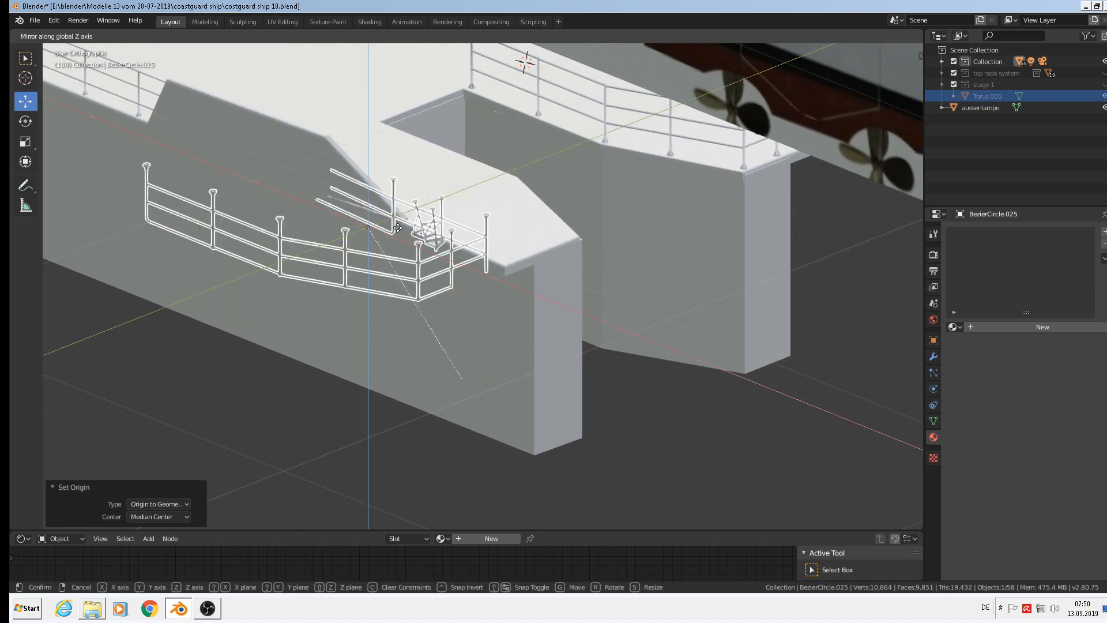
key("x")
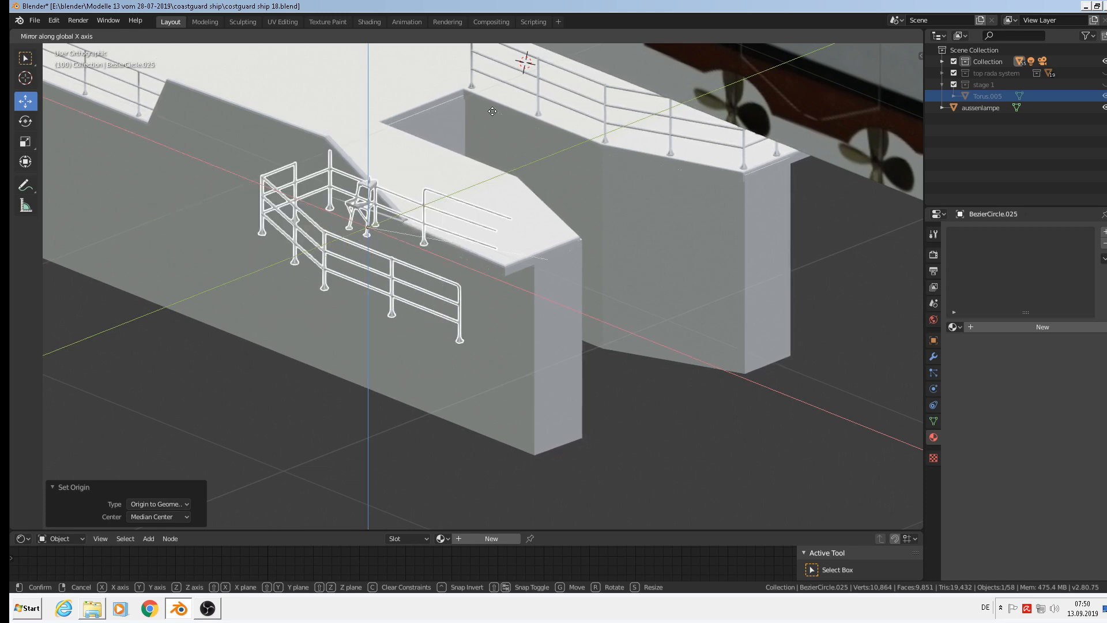
key("z")
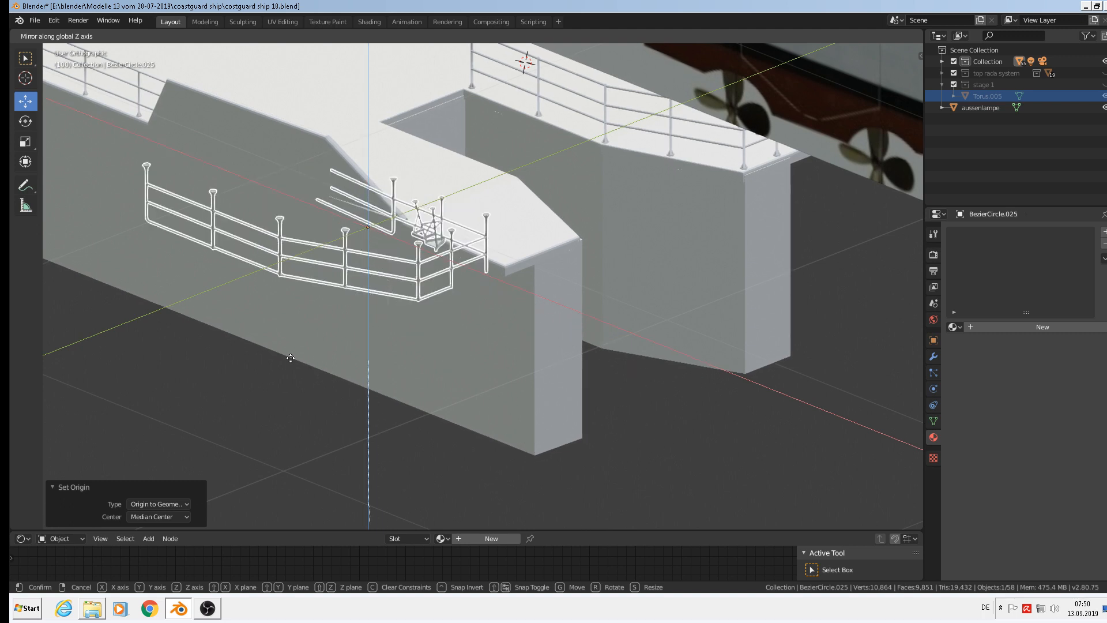
key("z")
key("x")
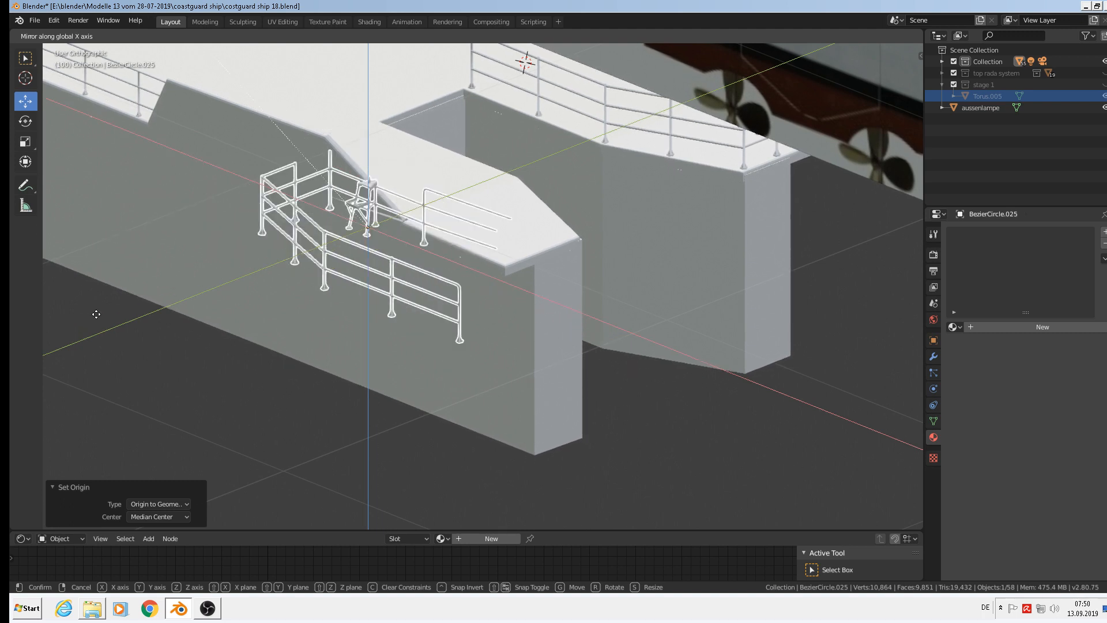
key("z")
left_click(529, 307)
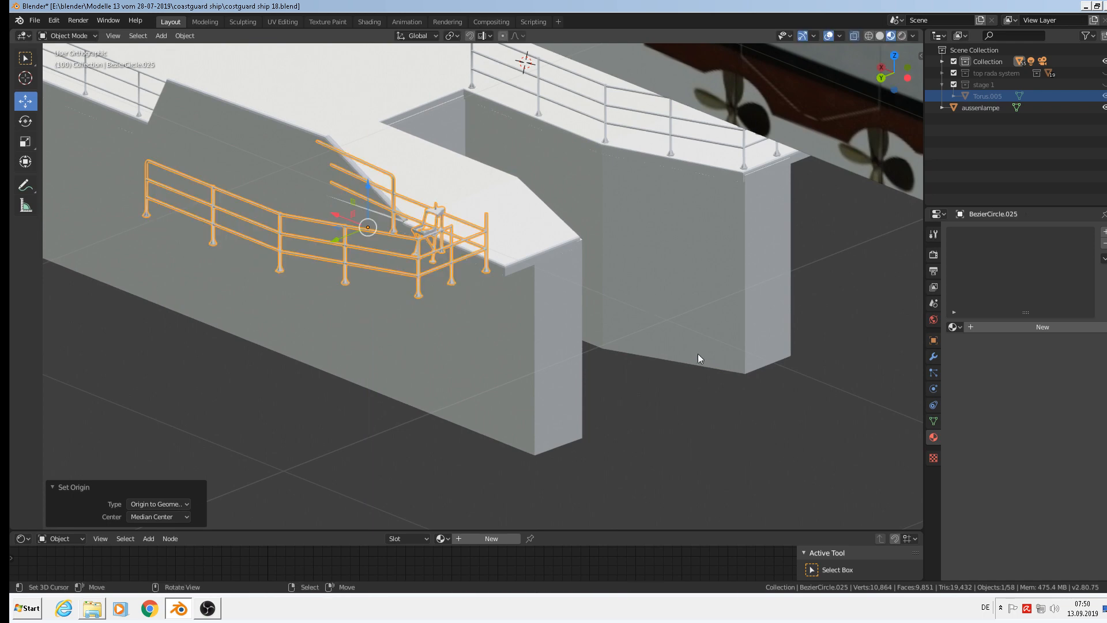
Mirror the joined railing copy along the global Y axis so it faces the opposite stern deck
middle_click_drag(698, 354, 605, 360)
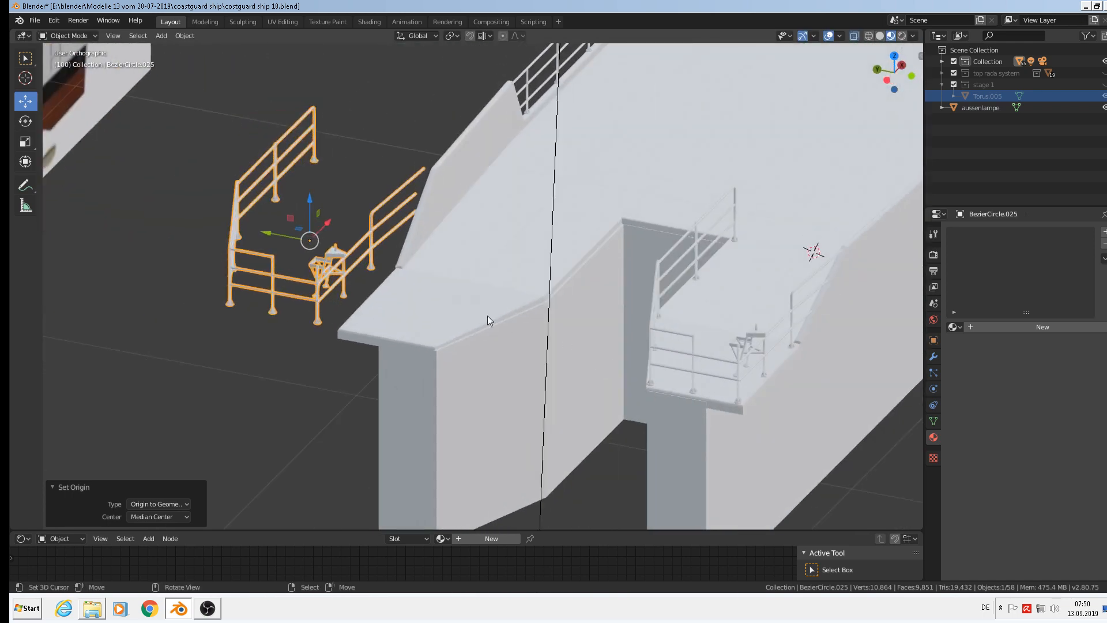
middle_click_drag(341, 286, 344, 263)
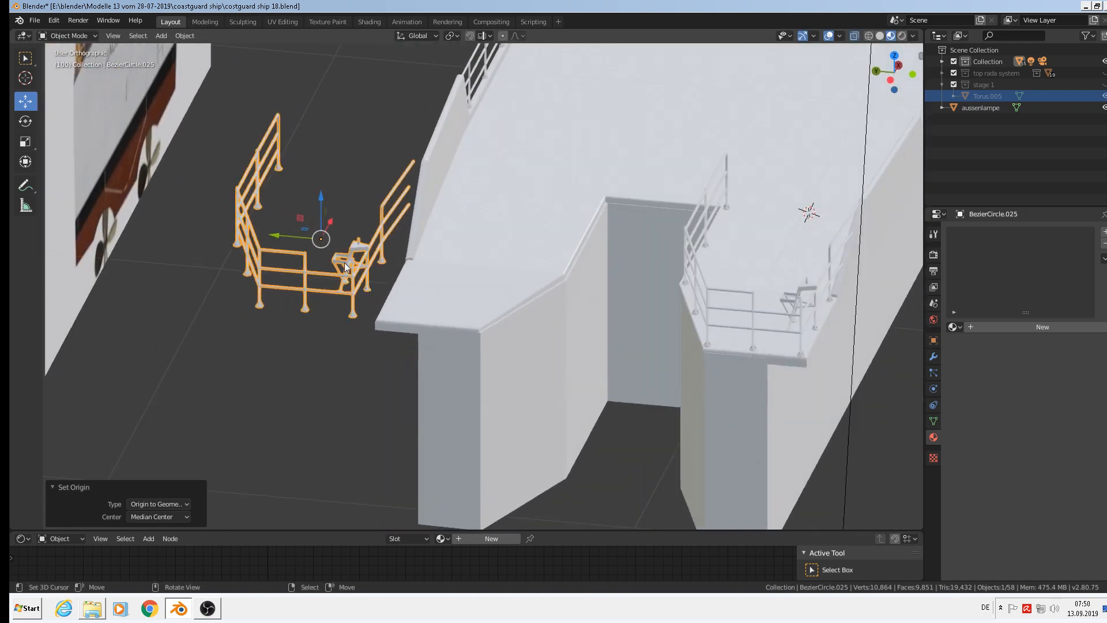
left_click(184, 36)
mouse_move(199, 72)
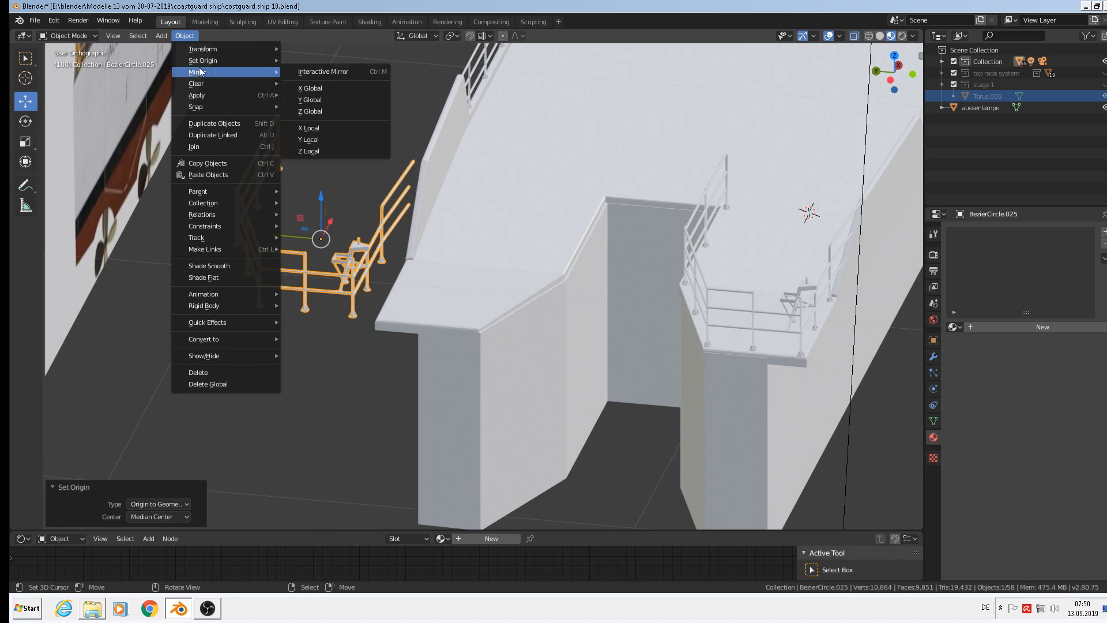
left_click(323, 72)
key("z")
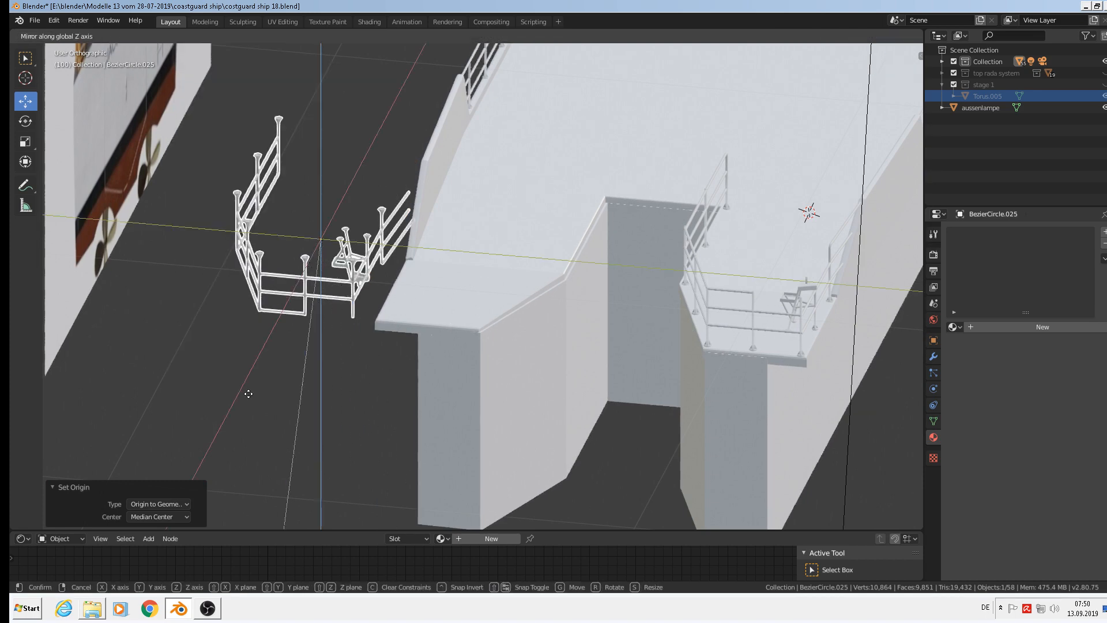
middle_click_drag(248, 394, 282, 74)
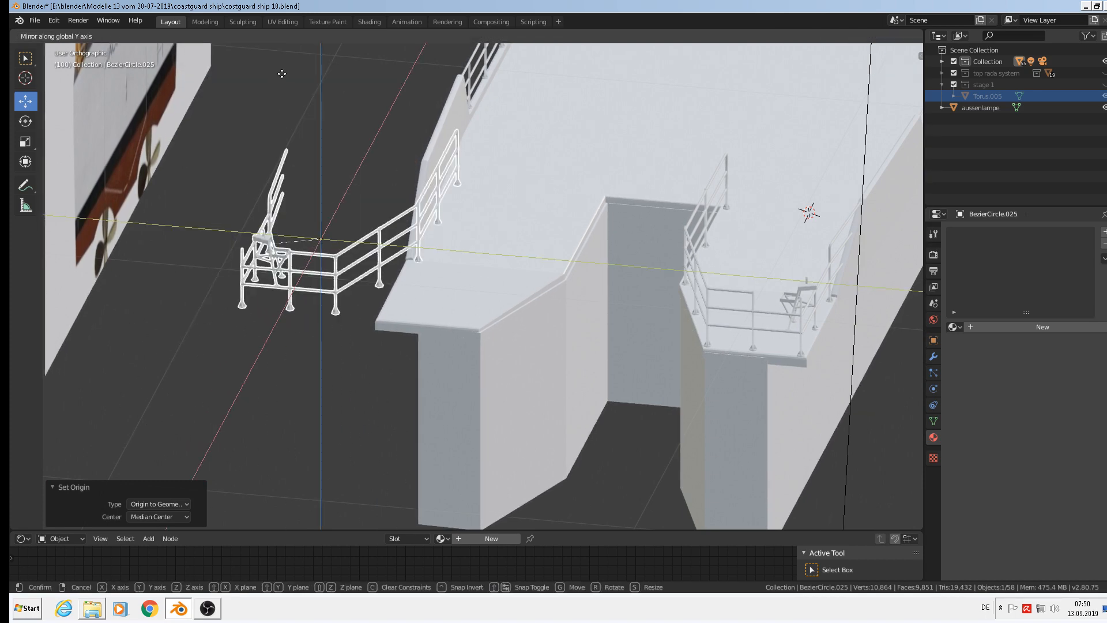
left_click(282, 73)
Move the mirrored railing about -0.264 m along Y onto the opposite stern deck, following its edge
left_click_drag(277, 257, 368, 243)
key("ctrl+z")
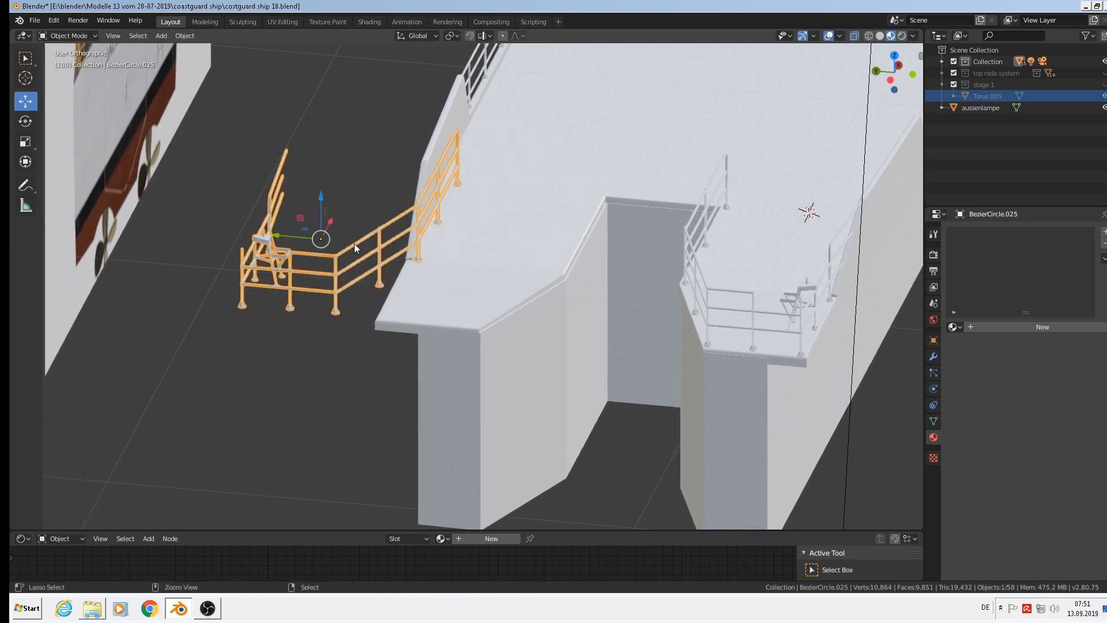
key("g")
key("y")
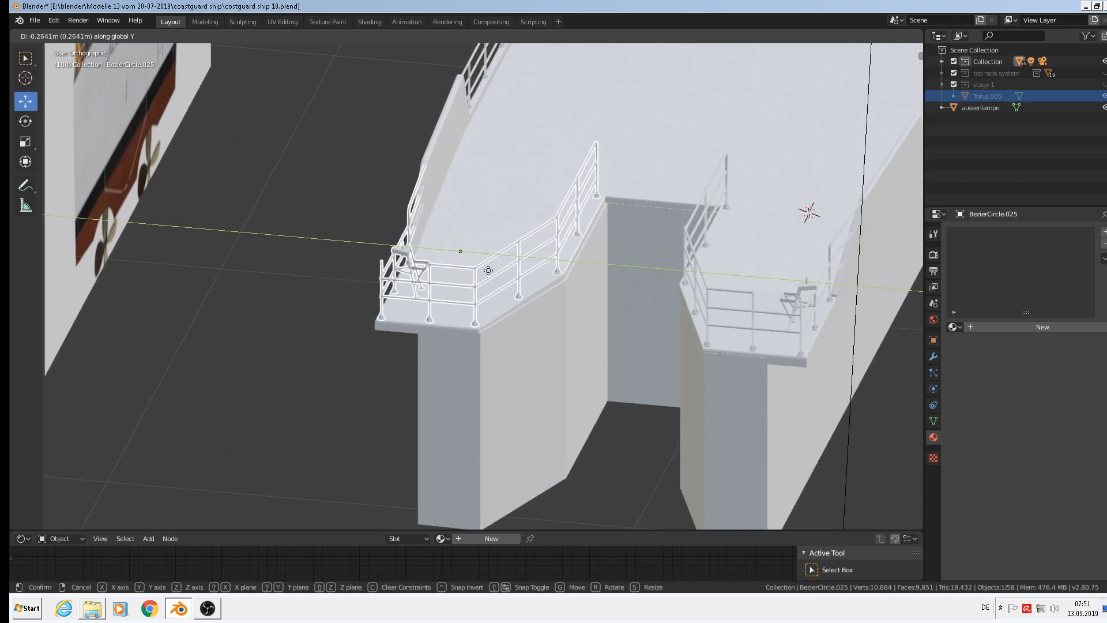
left_click(489, 271)
Deselect everything, check the railings along the whole ship, and save the file
mouse_move(489, 271)
middle_mouse_down()
mouse_move(568, 271)
mouse_move(583, 252)
mouse_move(662, 247)
mouse_move(470, 259)
middle_mouse_up()
key("a")
key("alt+a")
scroll(592, 250, "down", 5)
middle_click_drag(754, 295, 332, 306, "shift")
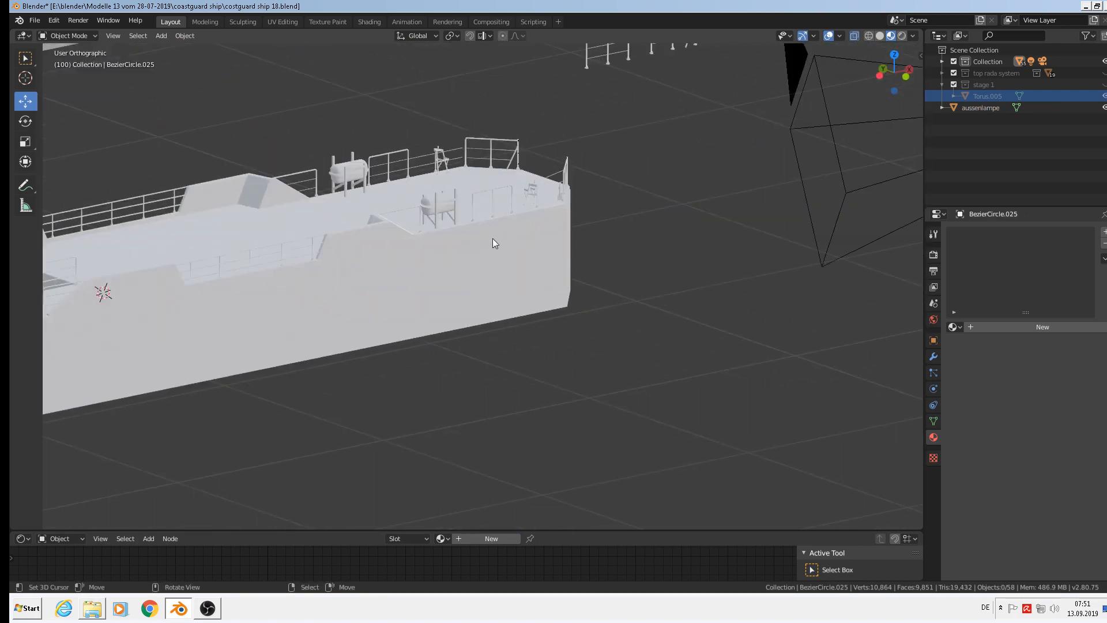
middle_click_drag(493, 237, 431, 233)
middle_click_drag(520, 260, 615, 236, "shift")
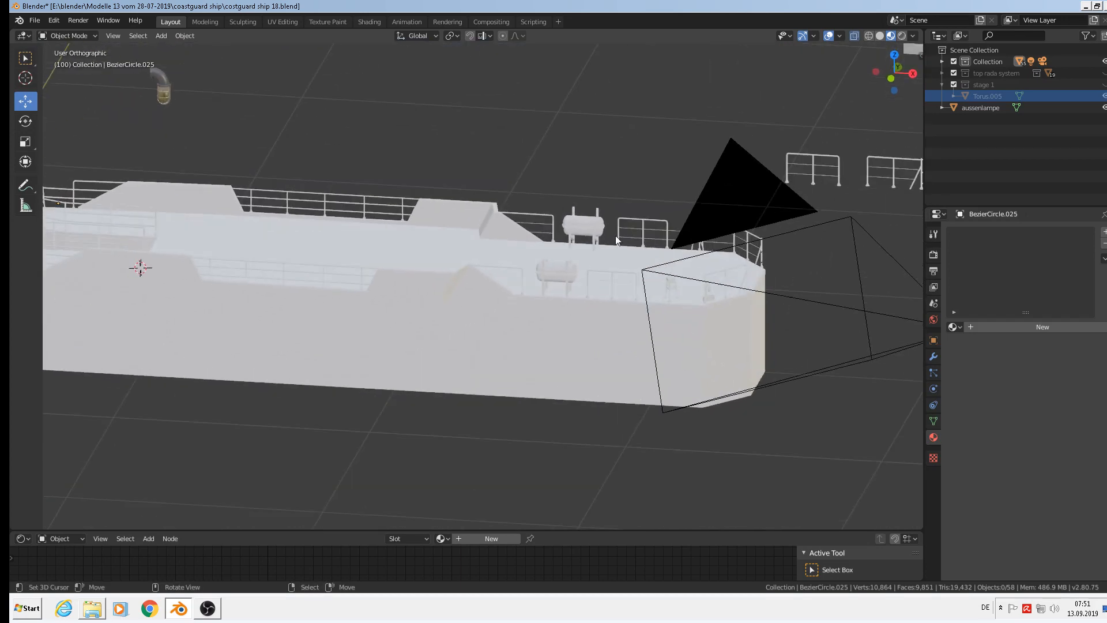
middle_click_drag(282, 209, 646, 188, "shift")
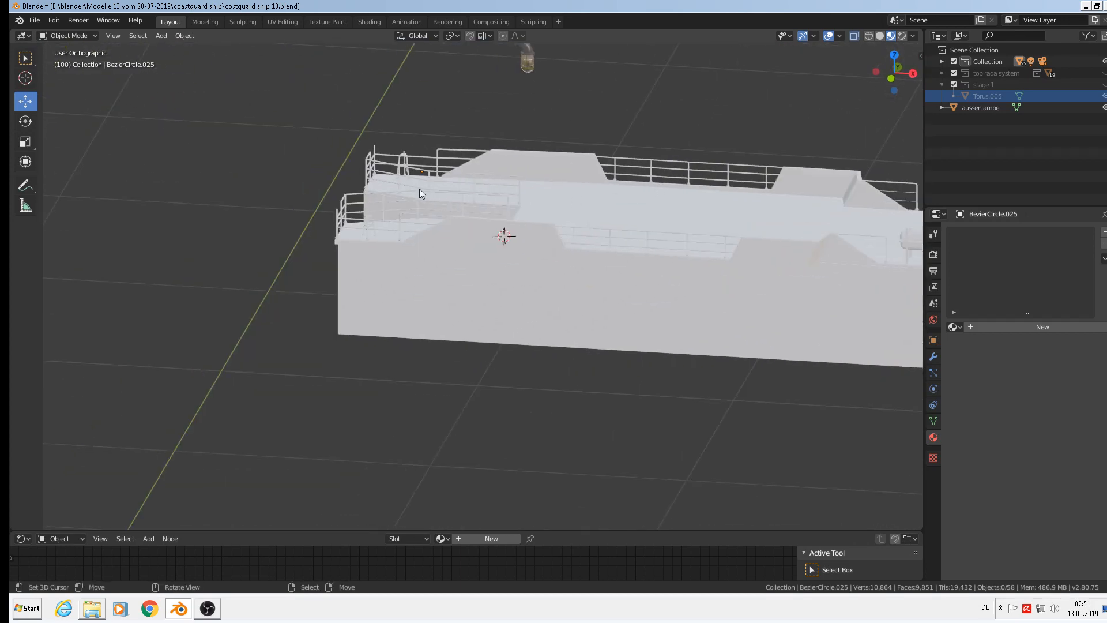
left_click(35, 21)
left_click(51, 95)
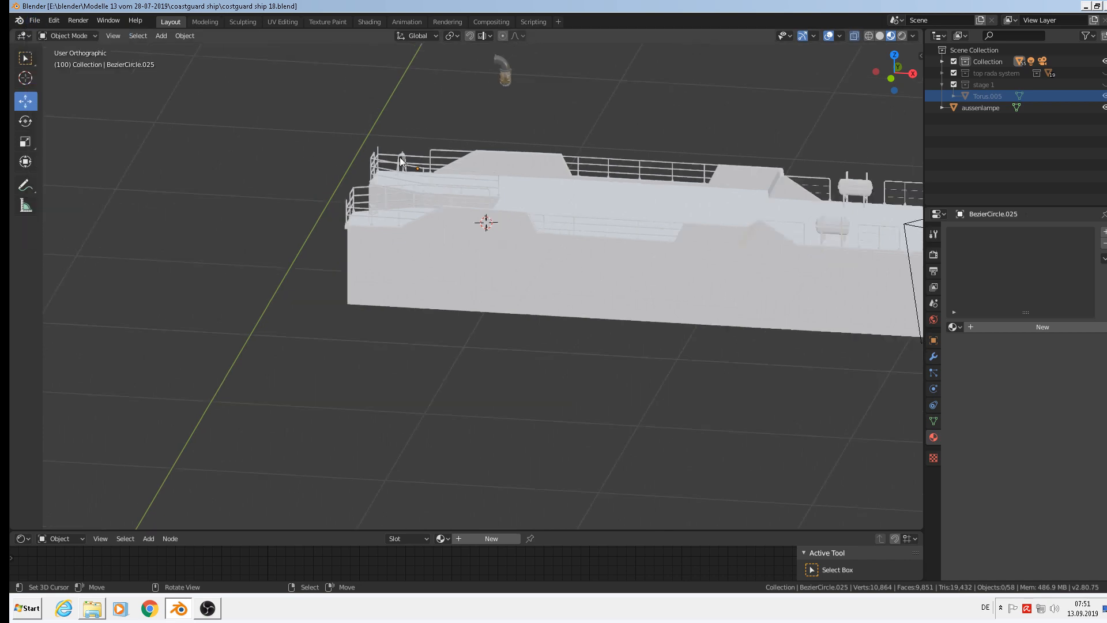
scroll(400, 158, "down", 2)
middle_click_drag(629, 249, 540, 329, "shift")
scroll(426, 255, "up", 2)
scroll(401, 211, "down", 1)
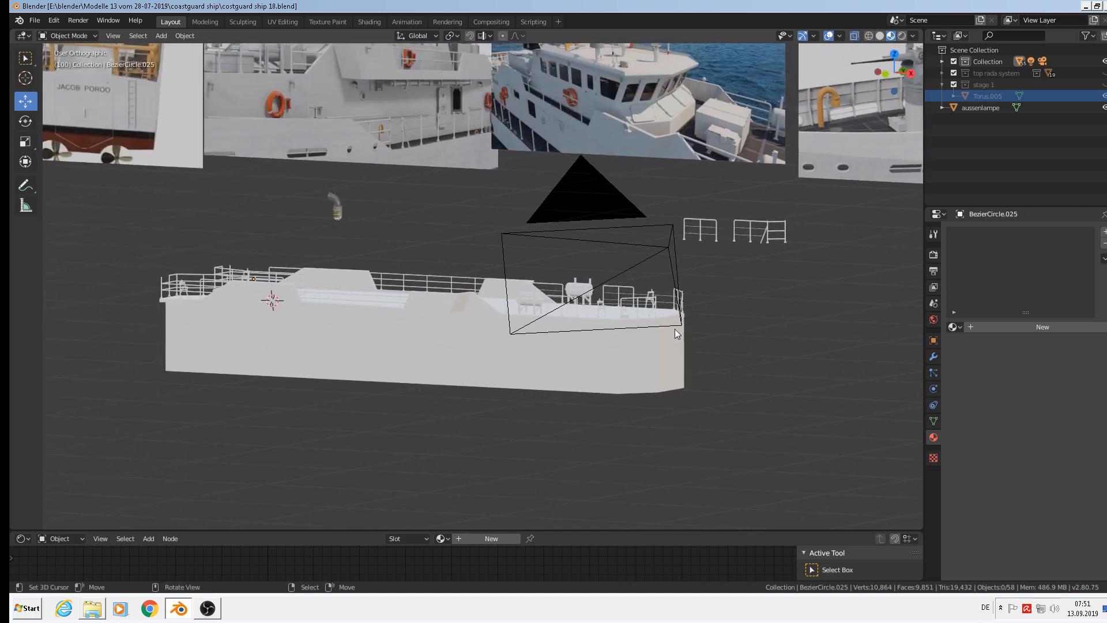
scroll(571, 311, "up", 7)
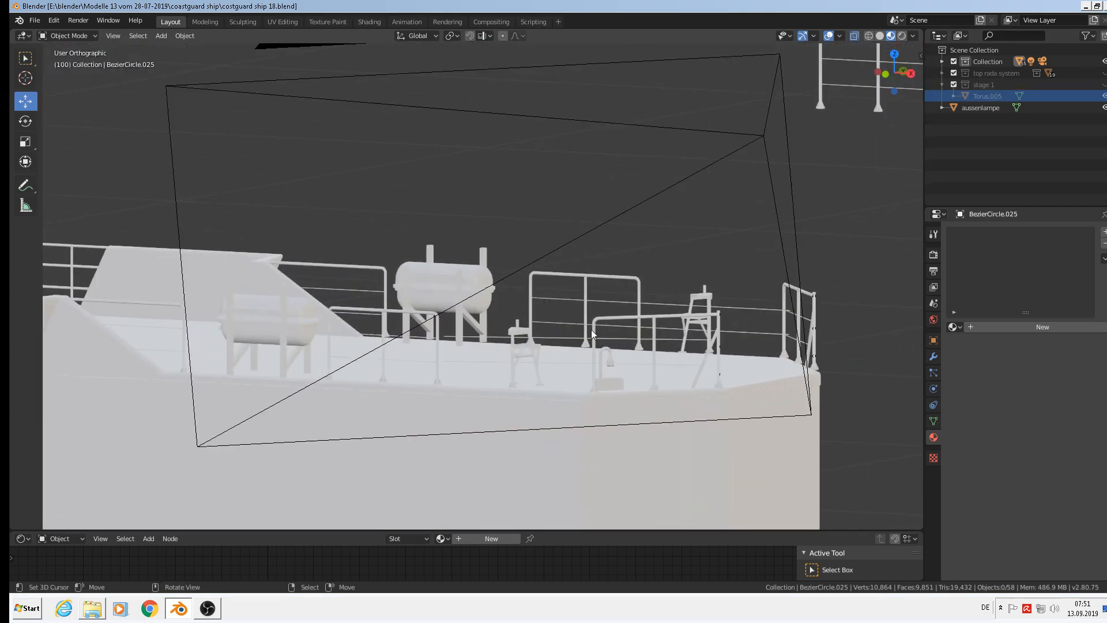